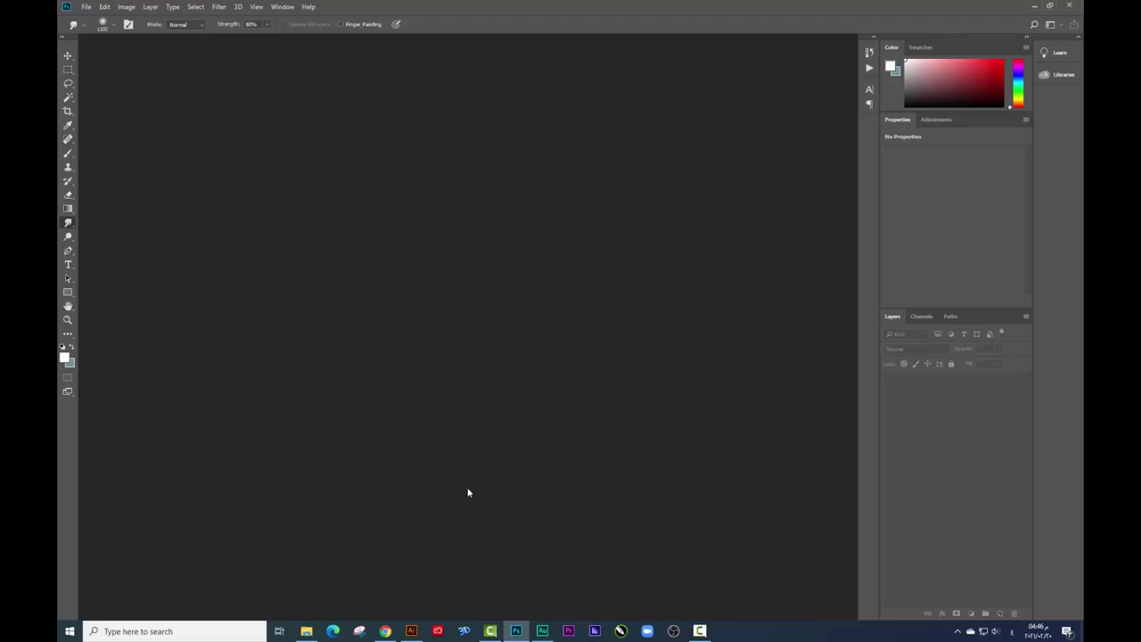
# Step: Switch from the empty Photoshop workspace to the File Explorer window of lesson images
pyautogui.click(385, 630)
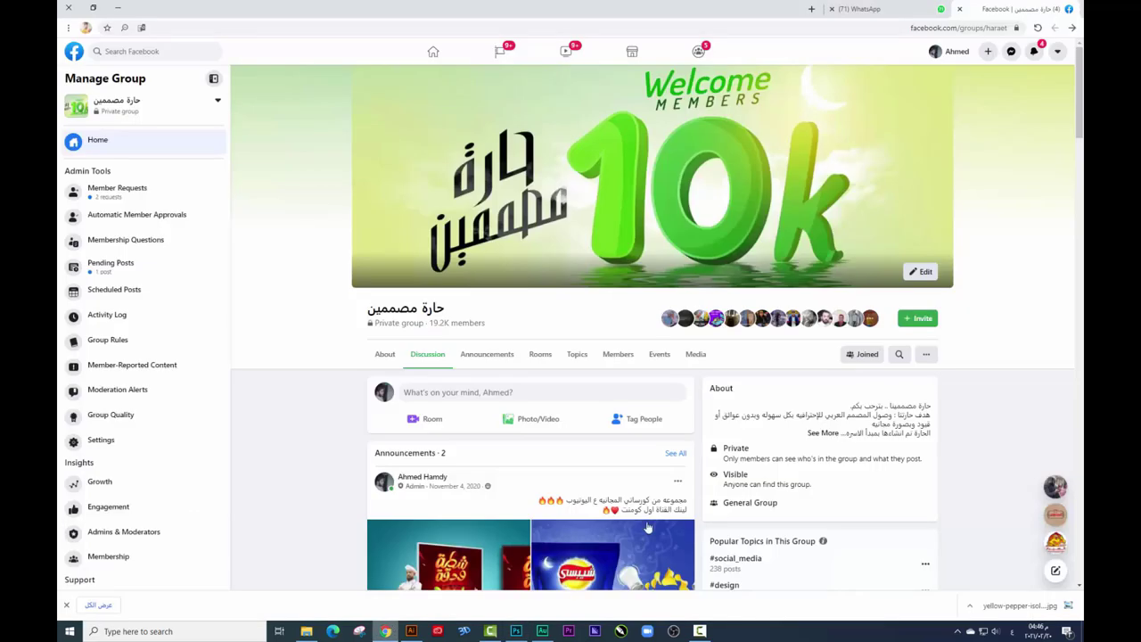
pyautogui.hotkey('alt', 'Tab')
pyautogui.click(419, 379)
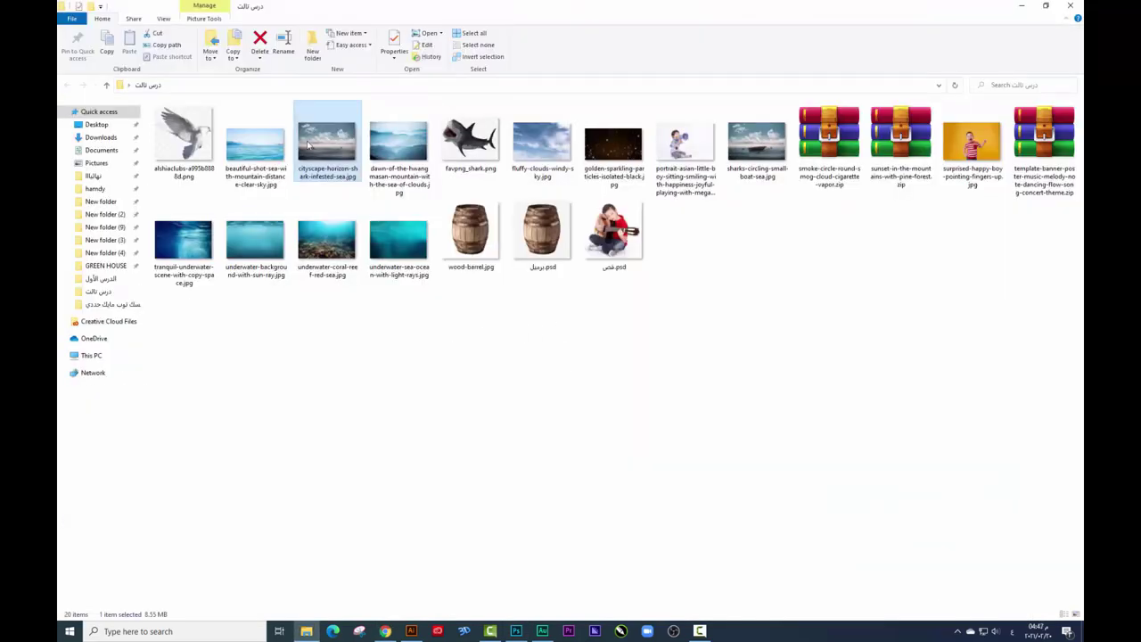
# Step: Drag beautiful-shot-sea-with-mountain-distance-clear-sky.jpg from File Explorer over to Photoshop
pyautogui.click(514, 353)
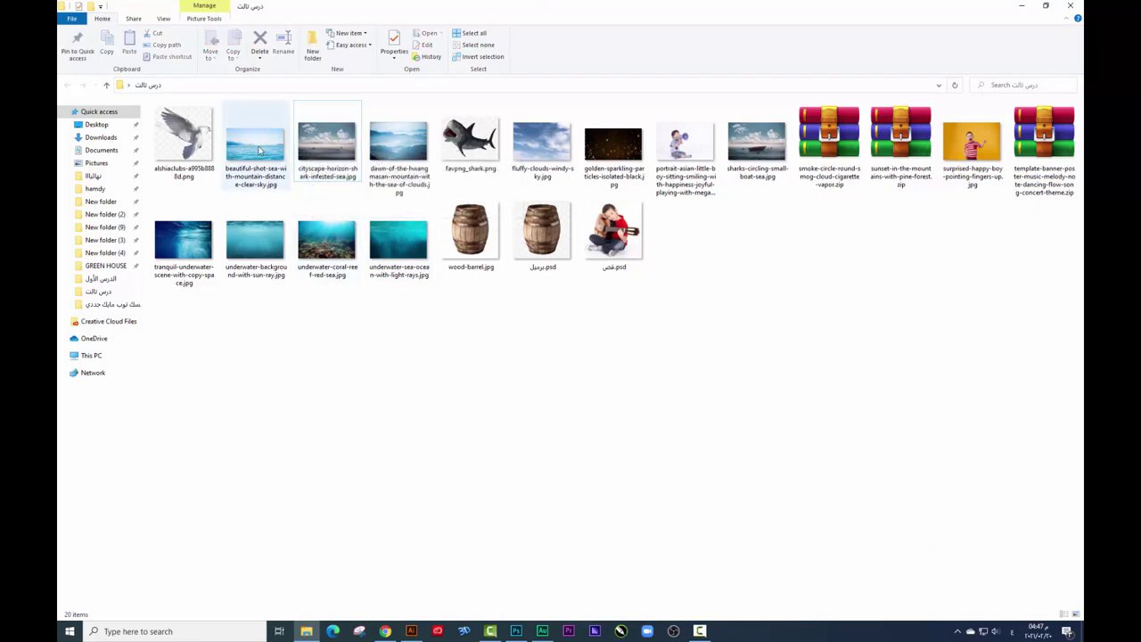
pyautogui.moveTo(267, 164); pyautogui.dragTo(301, 186)
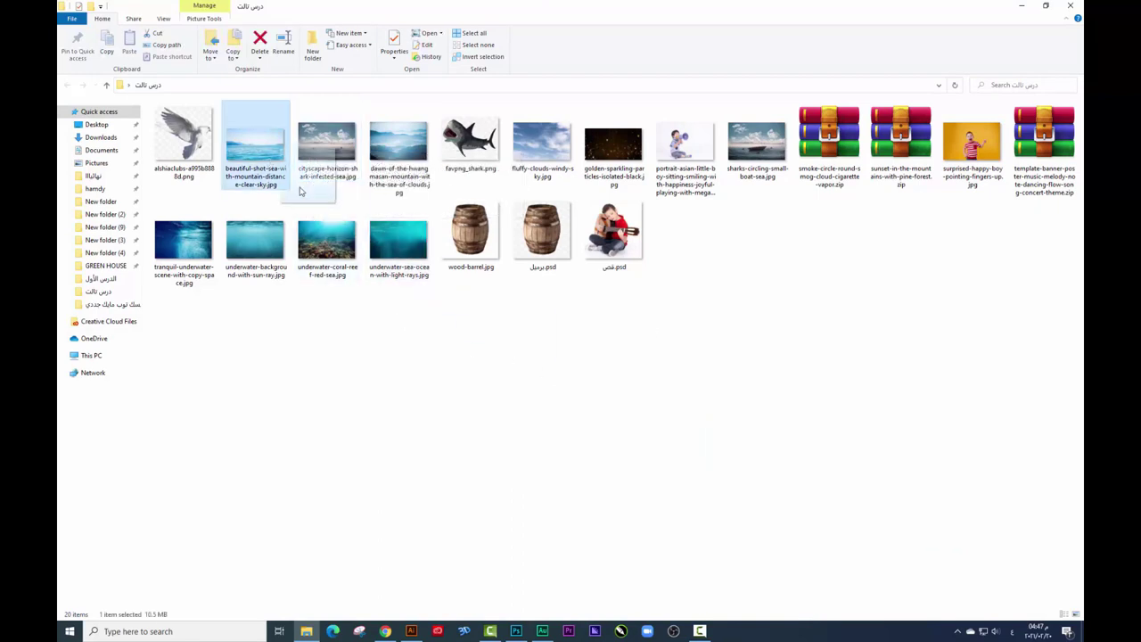
pyautogui.moveTo(1069, 311); pyautogui.dragTo(303, 108)
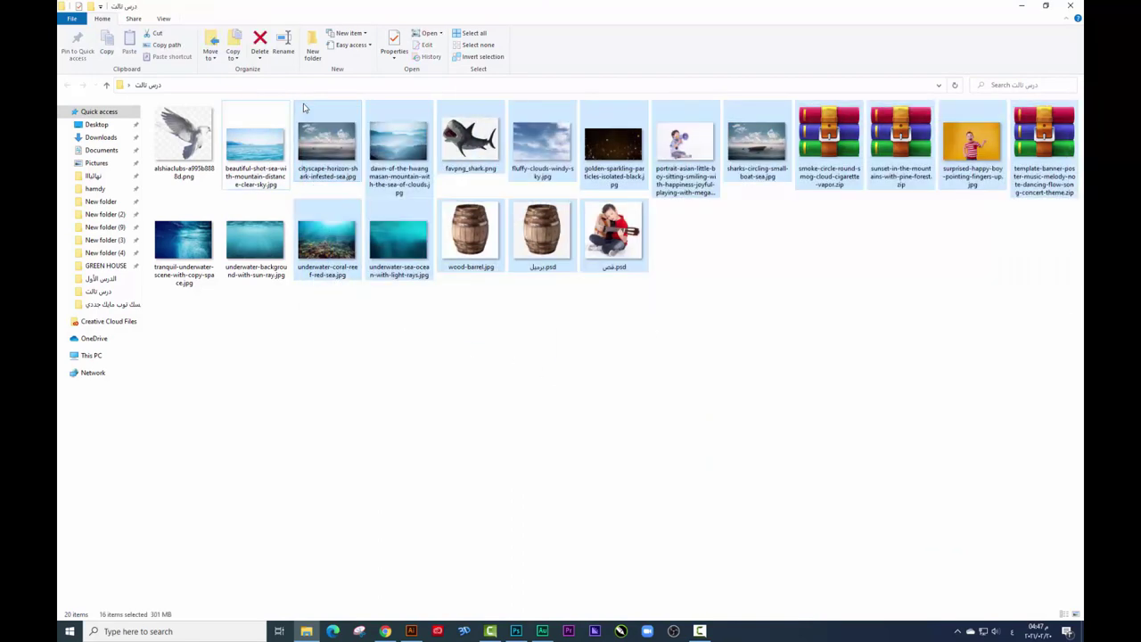
pyautogui.moveTo(326, 141)
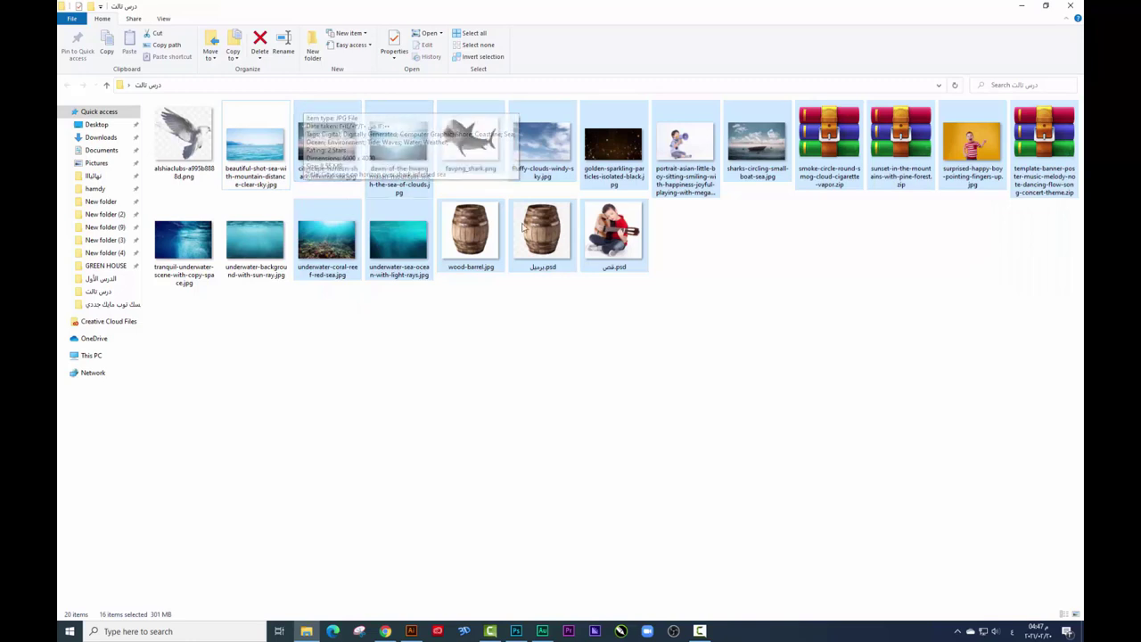
pyautogui.click(584, 332)
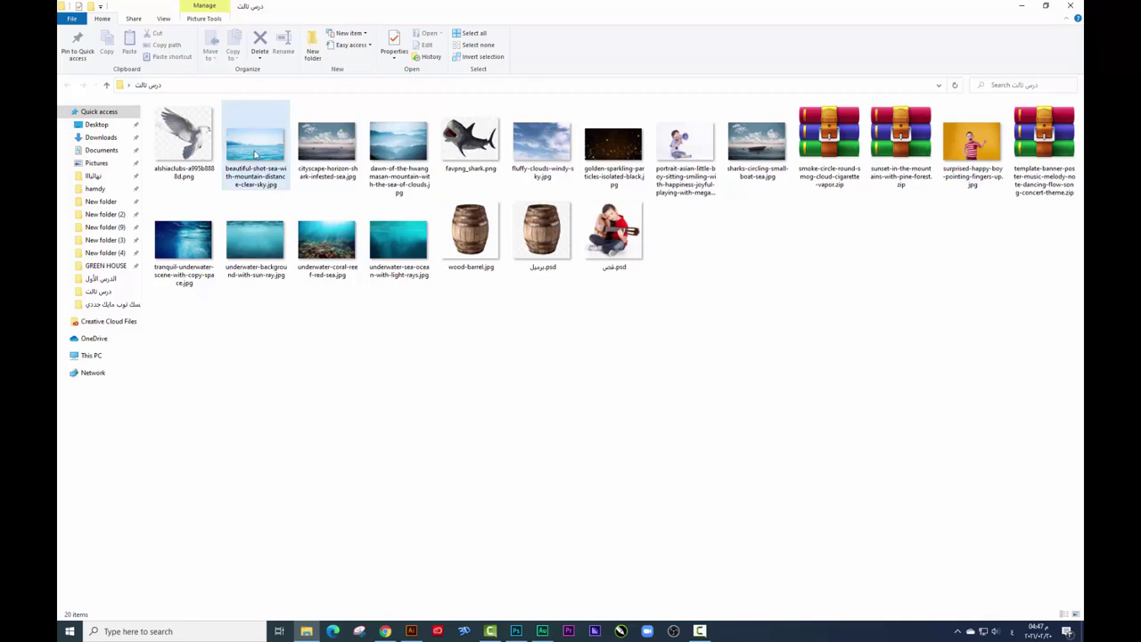
pyautogui.moveTo(261, 156); pyautogui.dragTo(392, 233)
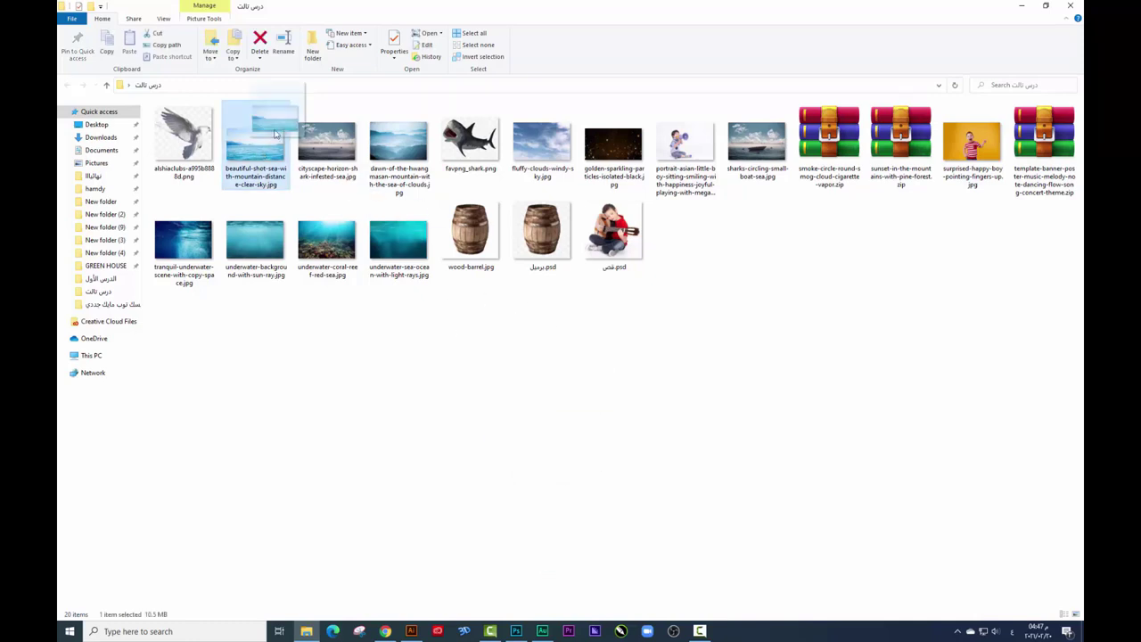
pyautogui.moveTo(392, 233); pyautogui.dragTo(521, 318)
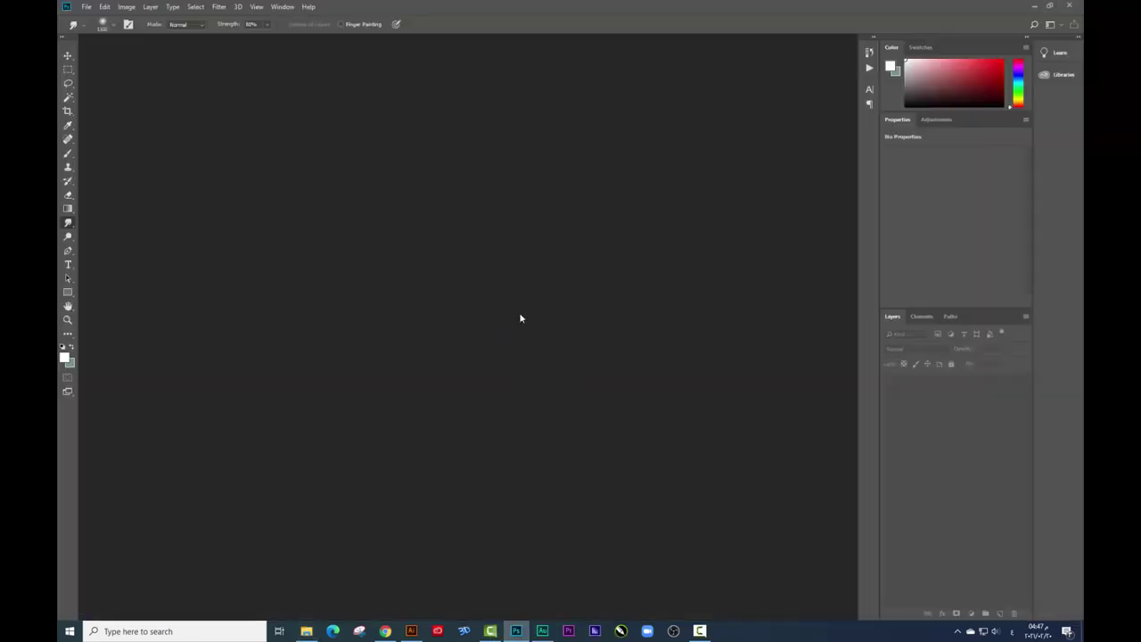
# Step: Check the sea photo's Image Size without changes, then unlock Background as Layer 0
pyautogui.click(126, 7)
pyautogui.click(142, 77)
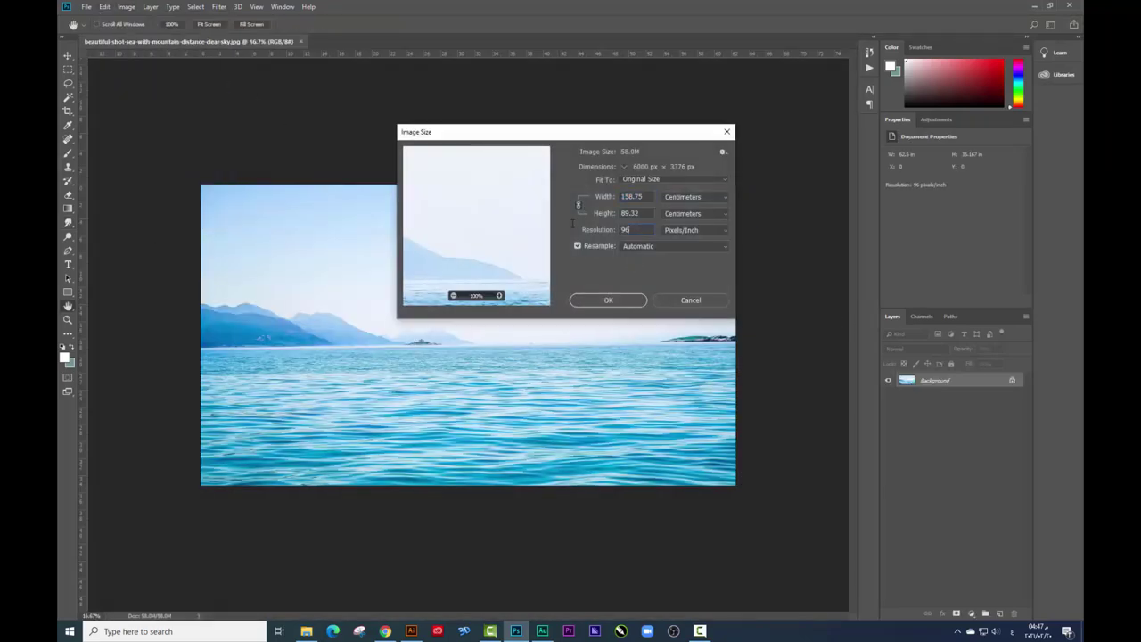
pyautogui.click(669, 203)
pyautogui.click(707, 170)
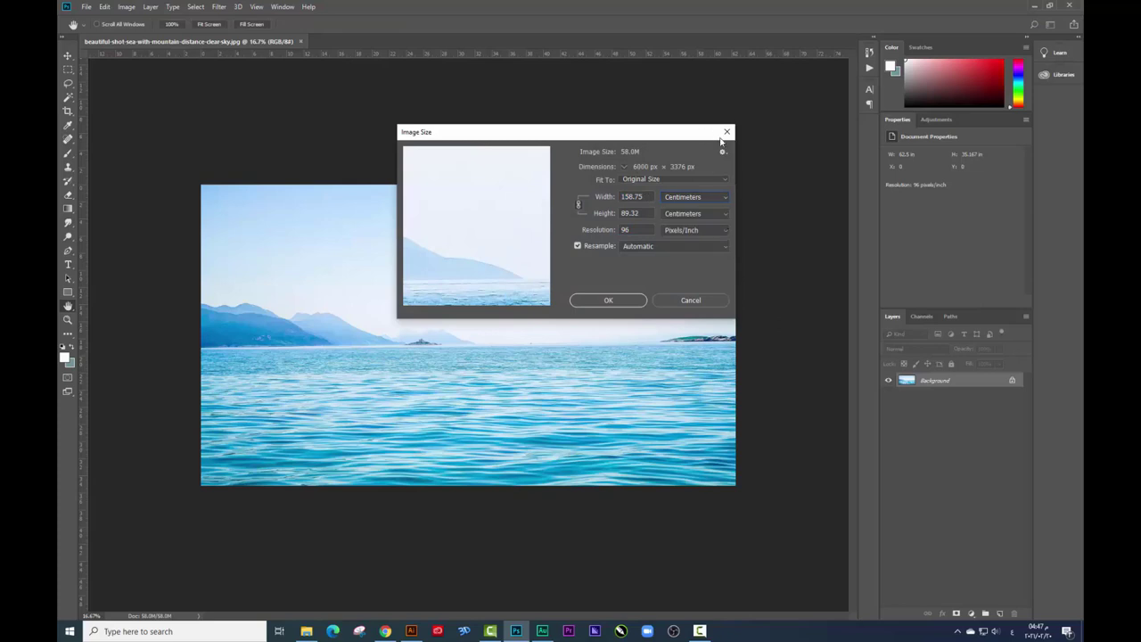
pyautogui.click(727, 132)
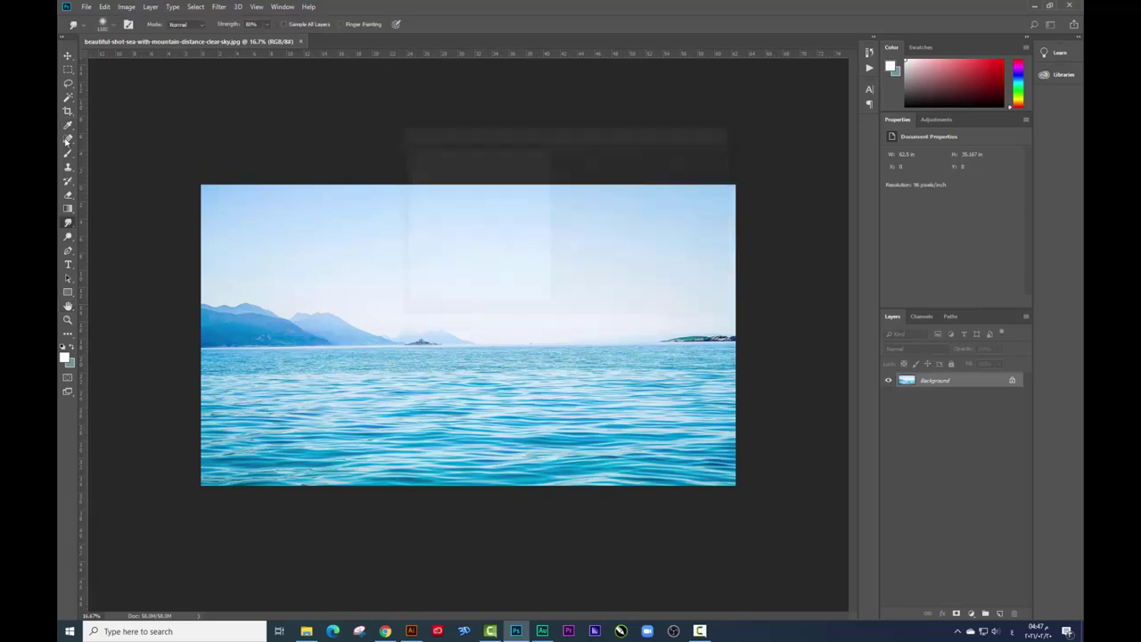
pyautogui.doubleClick(958, 381)
pyautogui.press('Return')
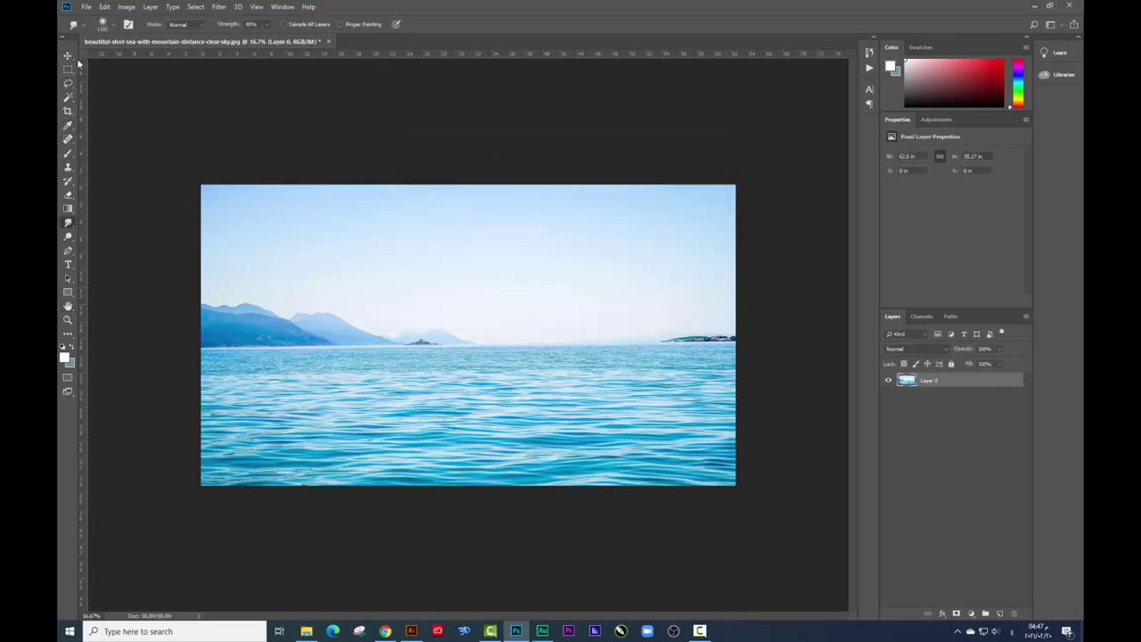
# Step: Extend the canvas upward with the Crop tool and move the sea photo up
pyautogui.click(68, 111)
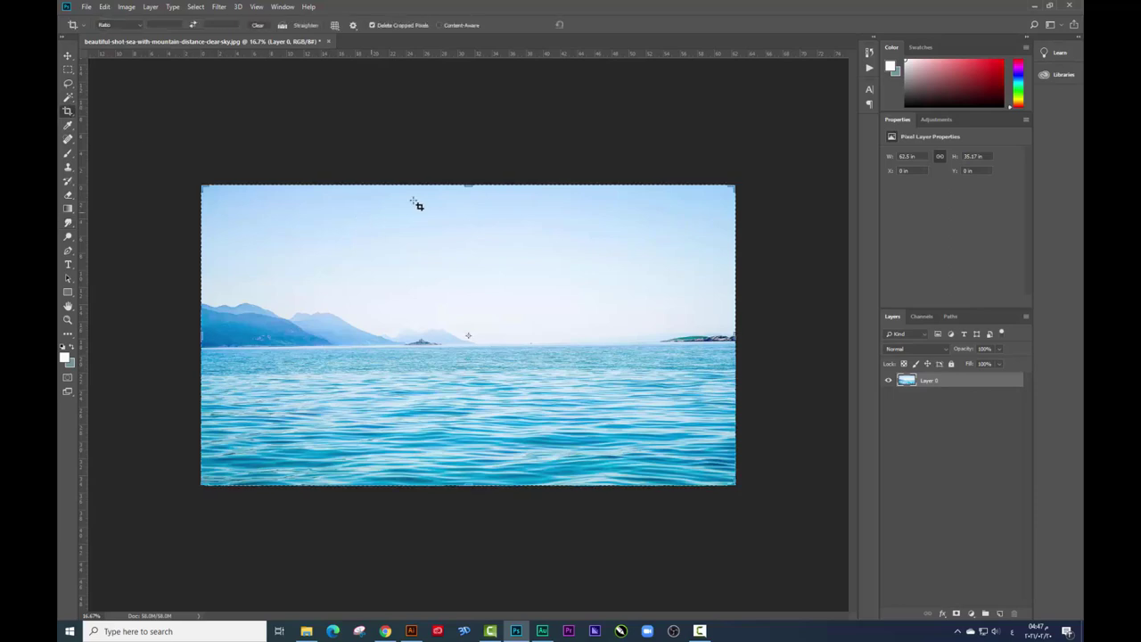
pyautogui.moveTo(470, 183); pyautogui.dragTo(469, 130)
pyautogui.press('Return')
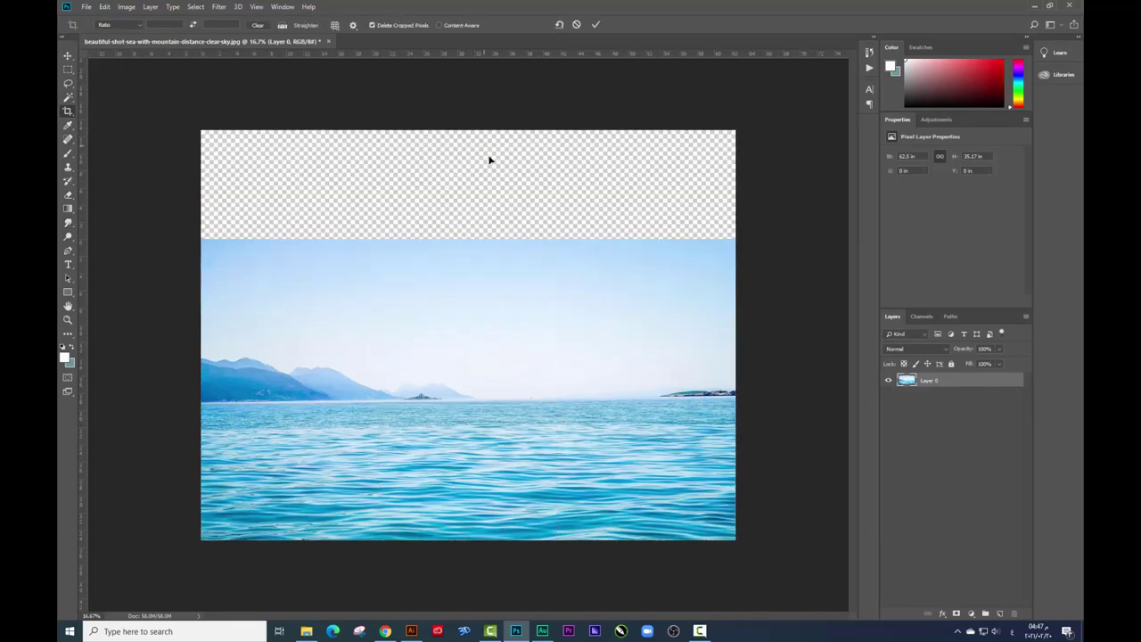
pyautogui.click(67, 55)
pyautogui.moveTo(579, 410); pyautogui.dragTo(585, 328)
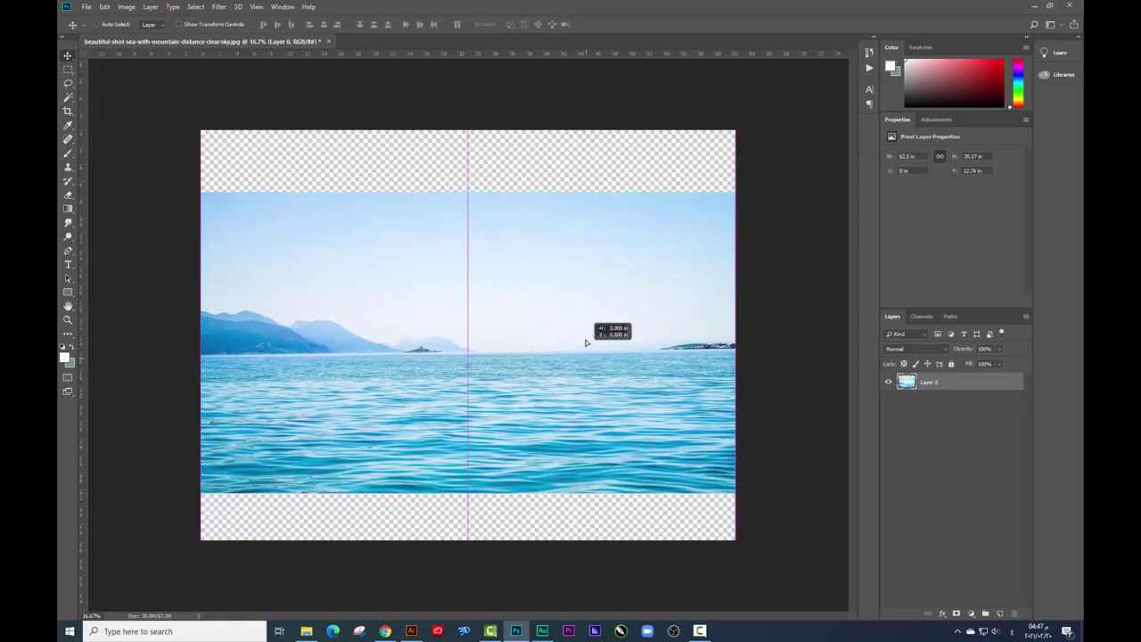
# Step: Delete the sky and mountains above the horizon and center the remaining sea strip
pyautogui.click(68, 69)
pyautogui.moveTo(187, 124); pyautogui.dragTo(792, 314)
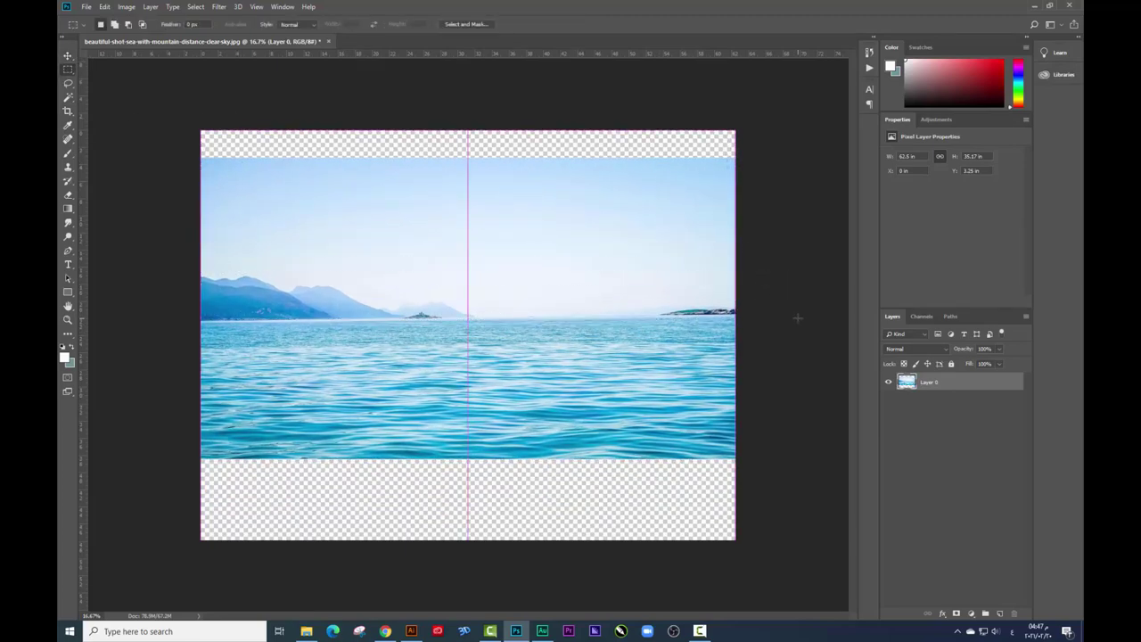
pyautogui.press('Delete')
pyautogui.hotkey('ctrl', 'd')
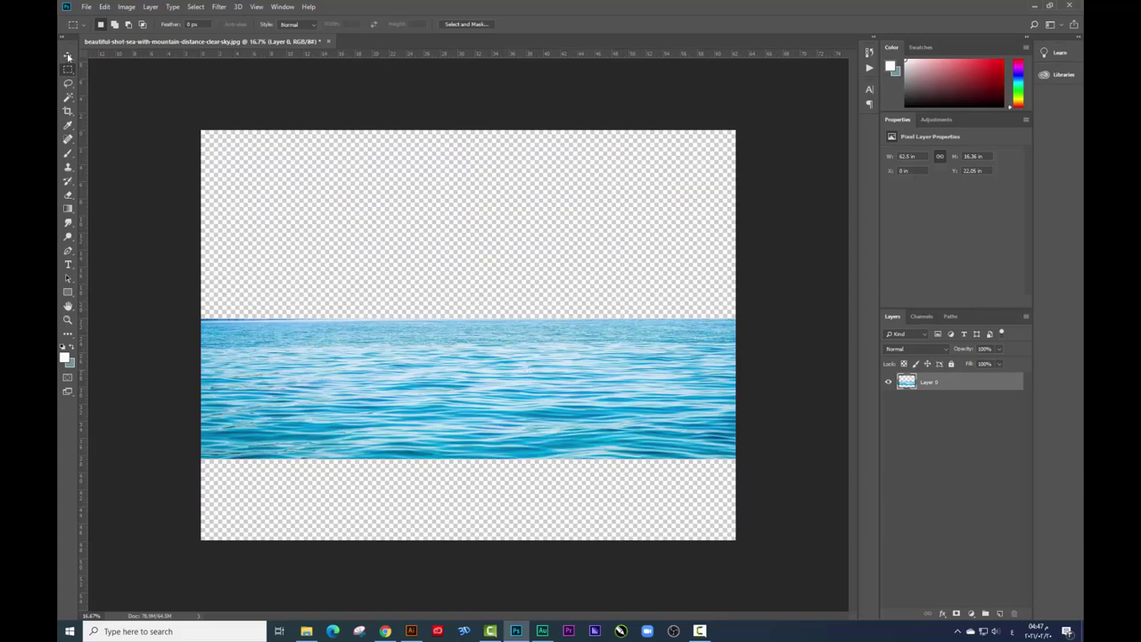
pyautogui.click(69, 56)
pyautogui.moveTo(565, 398); pyautogui.dragTo(564, 359)
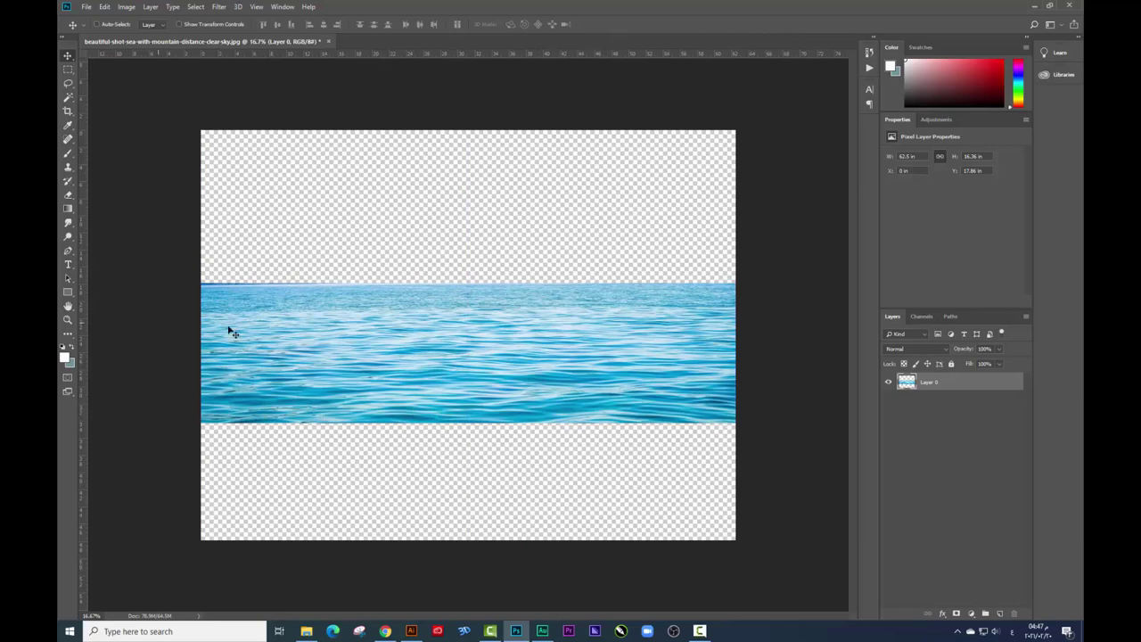
# Step: Smudge the sea strip's bottom edge into waves across its width
pyautogui.click(71, 225)
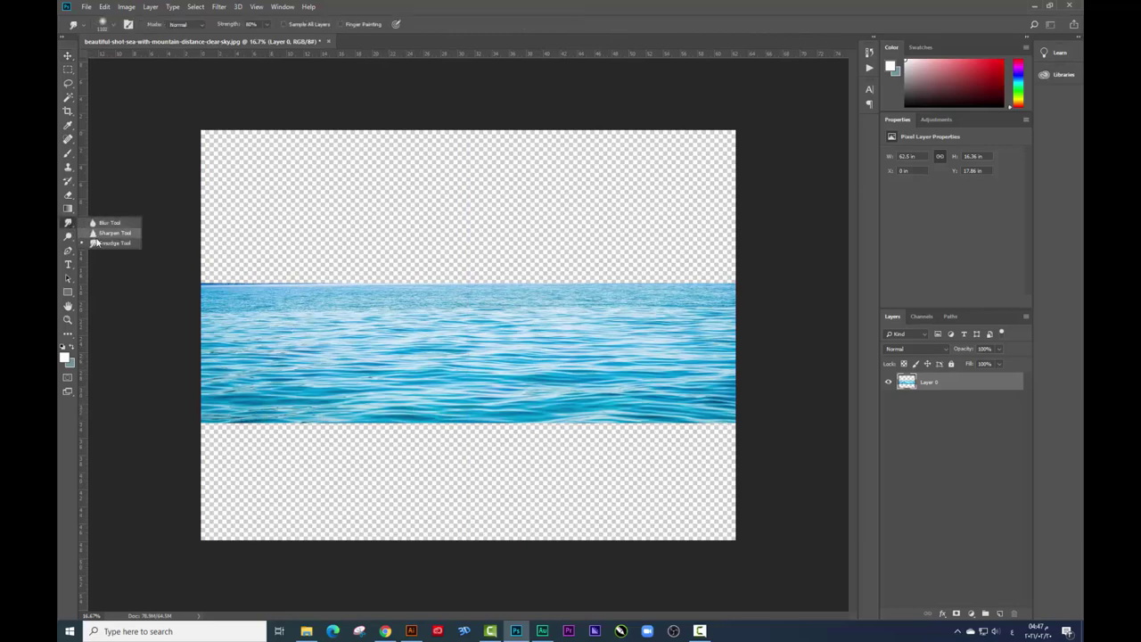
pyautogui.click(113, 243)
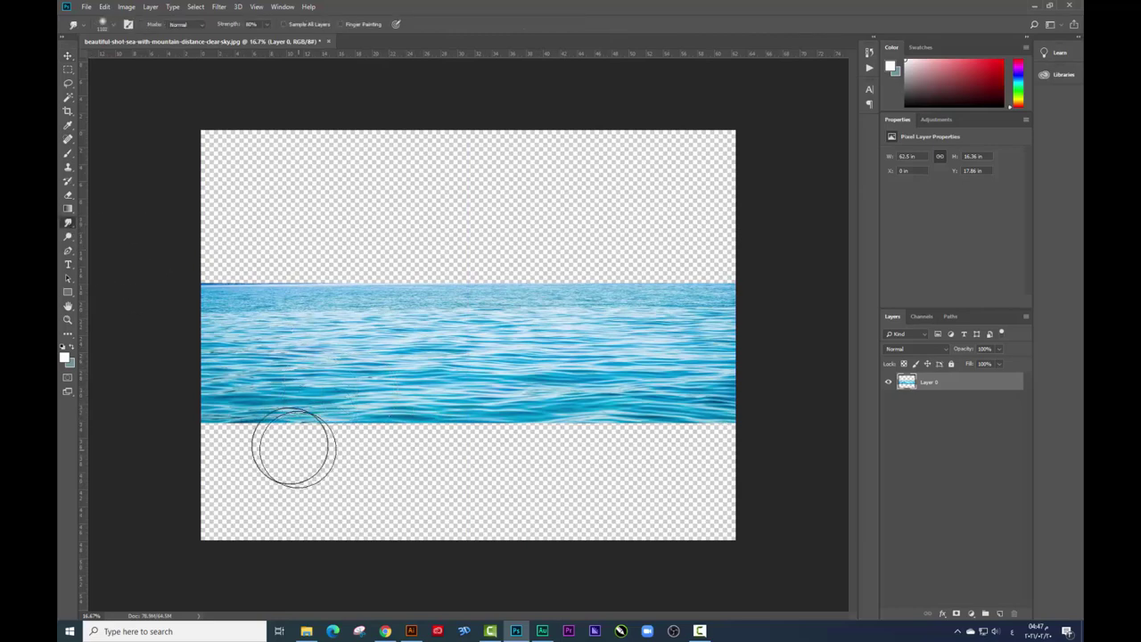
pyautogui.moveTo(263, 436); pyautogui.dragTo(263, 434)
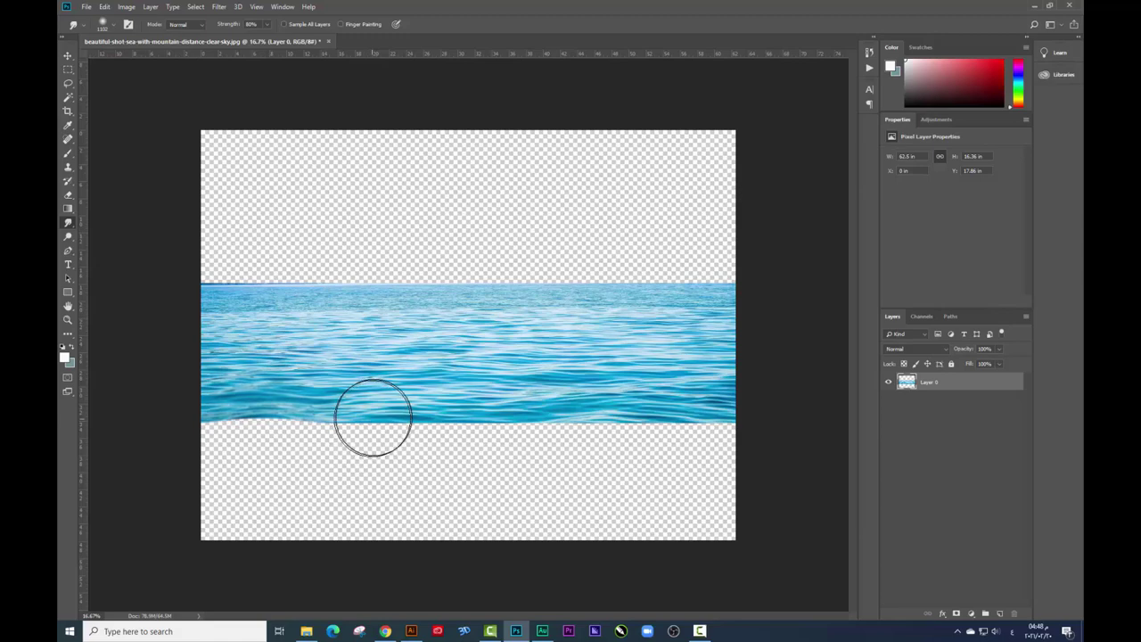
pyautogui.moveTo(377, 434); pyautogui.dragTo(382, 438)
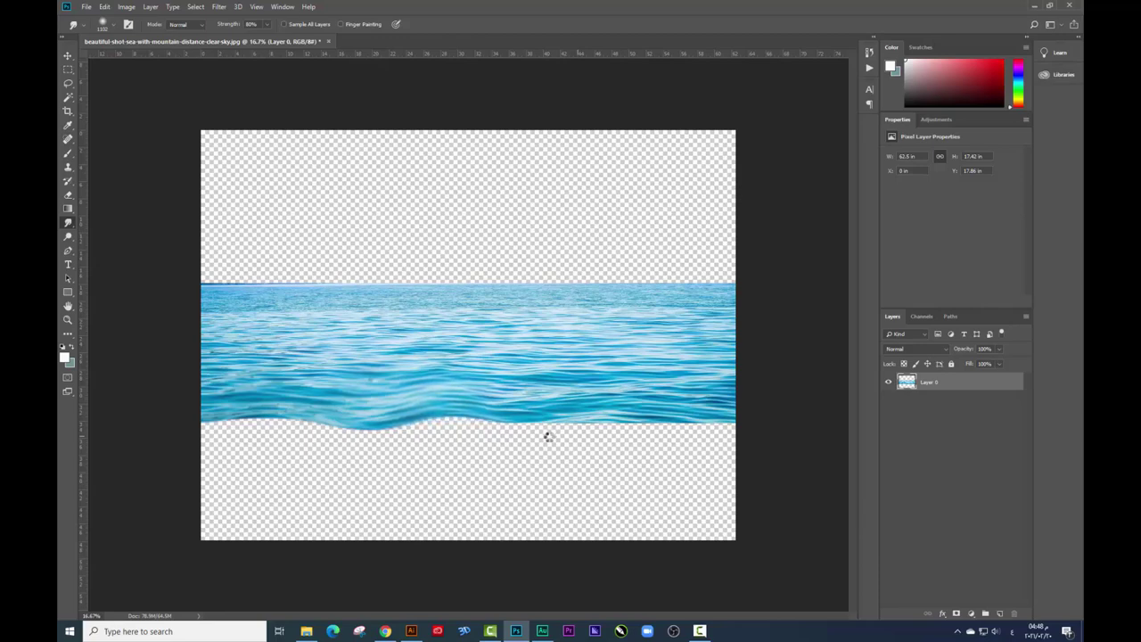
pyautogui.moveTo(560, 433); pyautogui.dragTo(563, 418)
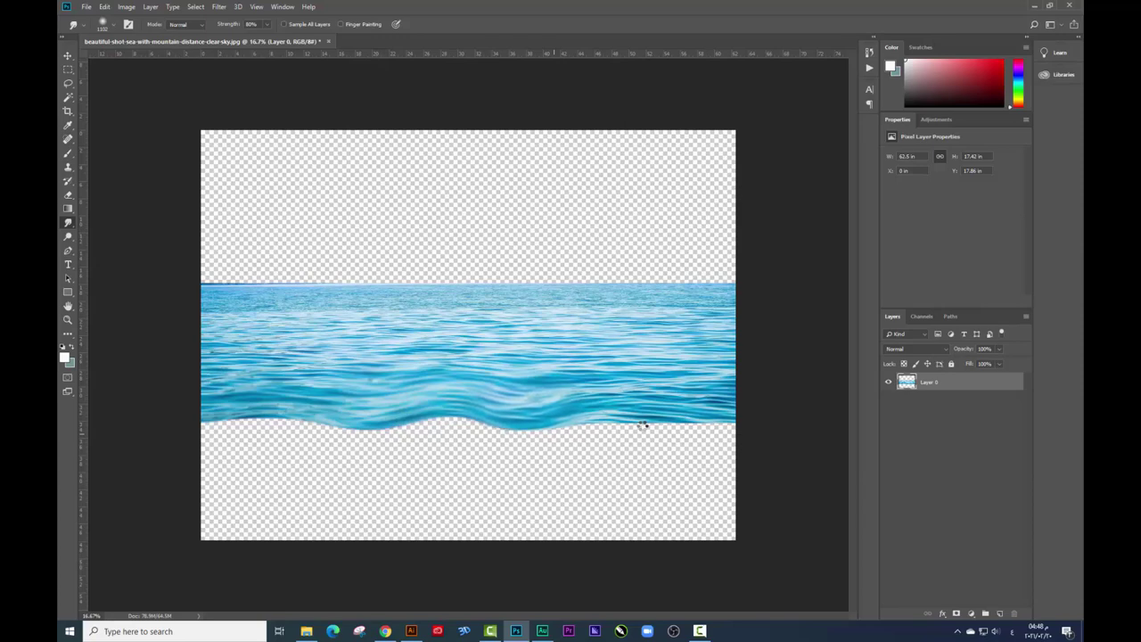
pyautogui.moveTo(644, 427); pyautogui.dragTo(651, 433)
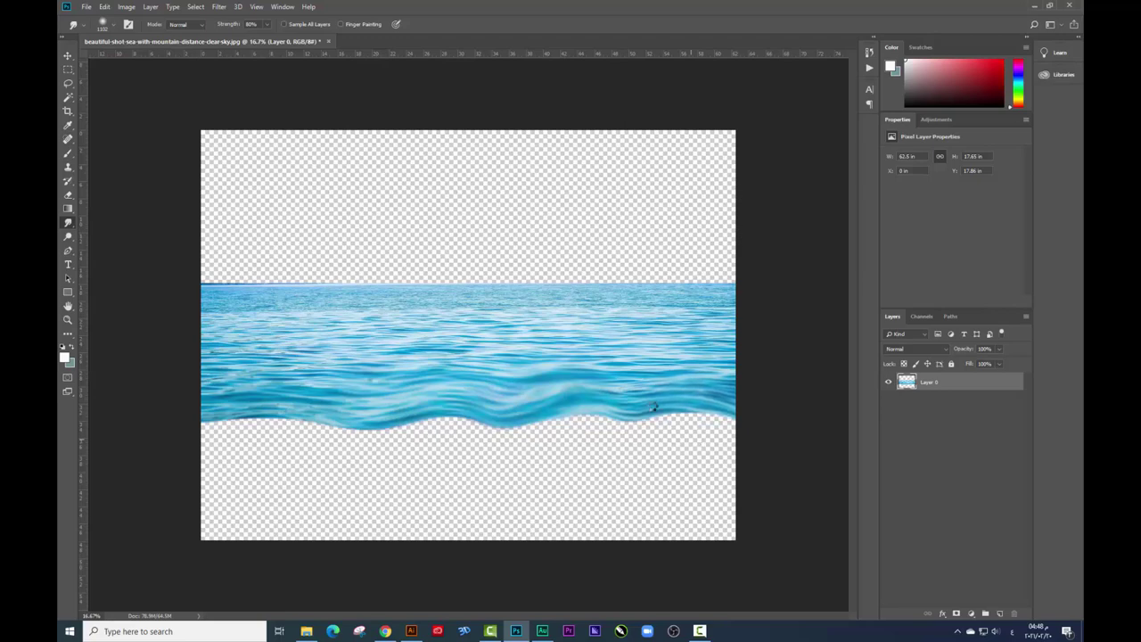
# Step: Squash the water strip's height upward with Free Transform
pyautogui.click(68, 56)
pyautogui.hotkey('ctrl', 't')
pyautogui.moveTo(468, 430); pyautogui.dragTo(470, 395)
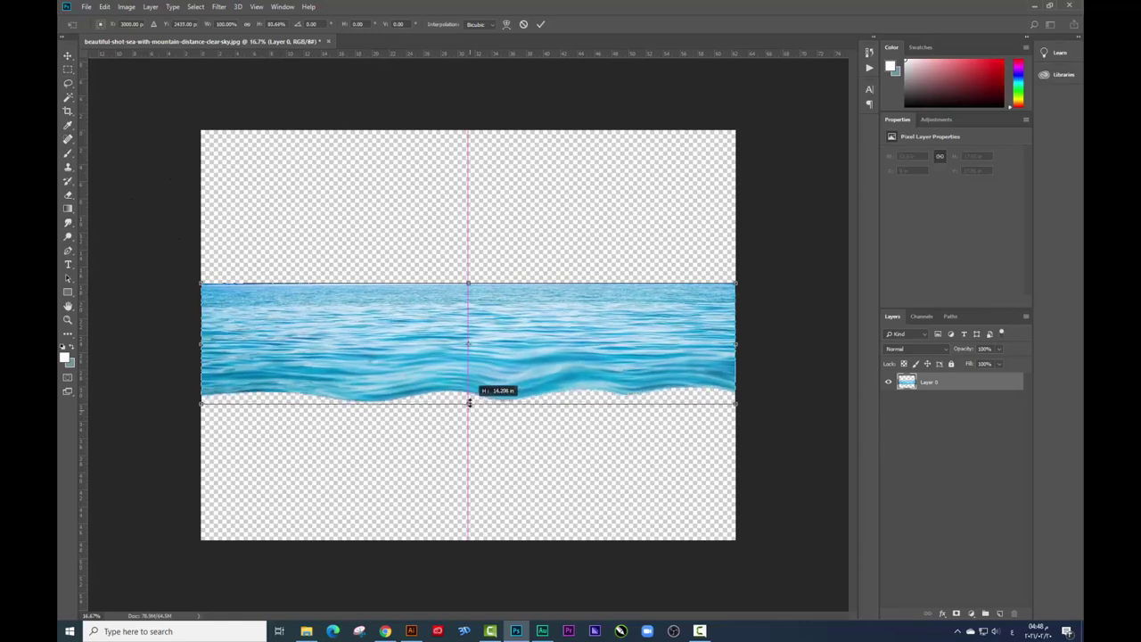
pyautogui.press('Return')
# Step: Drag the underwater sun-ray image from File Explorer into the document
pyautogui.hotkey('alt', 'Tab')
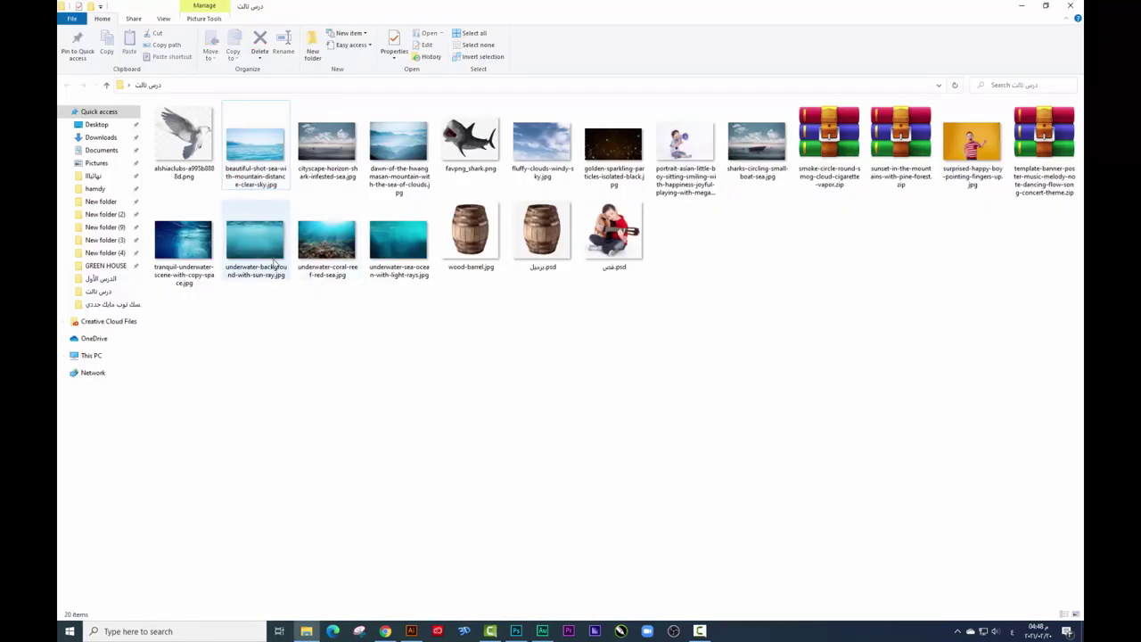
pyautogui.click(258, 263)
pyautogui.moveTo(257, 282)
pyautogui.mouseDown()
pyautogui.moveTo(533, 407)
pyautogui.moveTo(538, 378)
pyautogui.mouseUp()
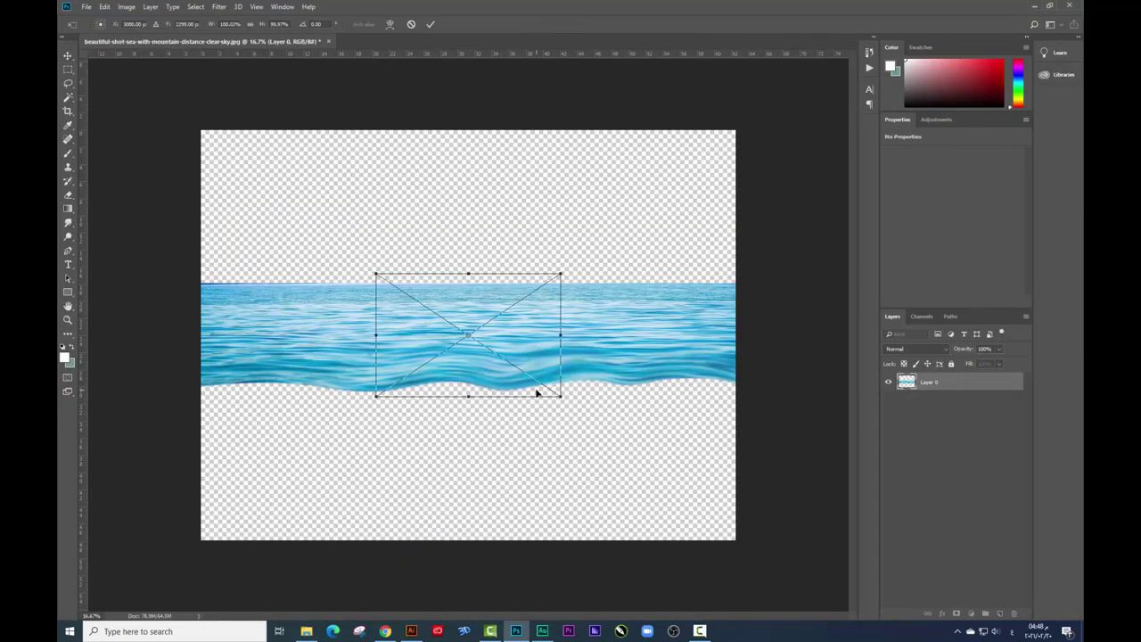
# Step: Place the underwater image below Layer 0 and stretch it over the canvas beneath the waves
pyautogui.press('Return')
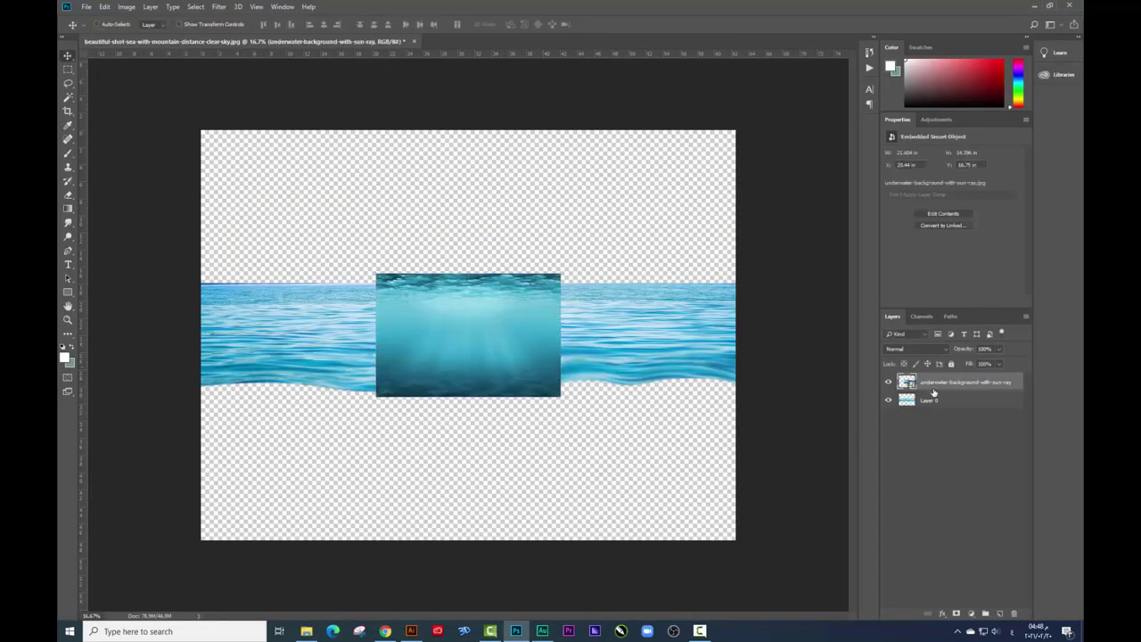
pyautogui.hotkey('ctrl', '[')
pyautogui.moveTo(517, 349)
pyautogui.mouseDown()
pyautogui.moveTo(424, 409)
pyautogui.moveTo(328, 408)
pyautogui.mouseUp()
pyautogui.hotkey('ctrl', 't')
pyautogui.moveTo(402, 489); pyautogui.dragTo(736, 547)
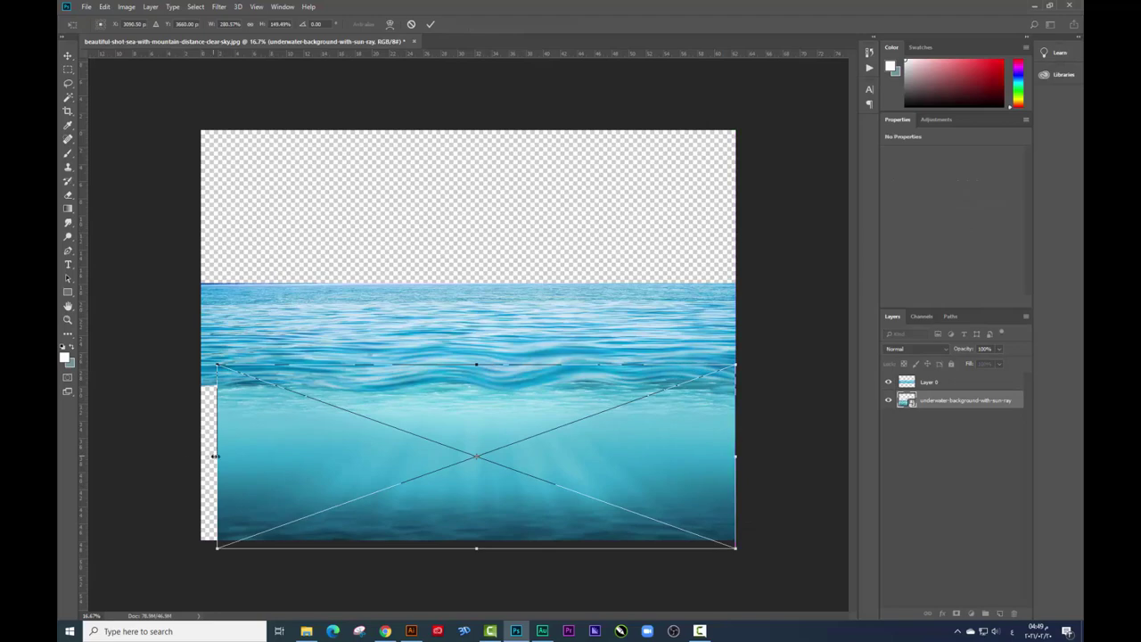
pyautogui.moveTo(216, 456); pyautogui.dragTo(193, 455)
pyautogui.moveTo(464, 362); pyautogui.dragTo(478, 272)
pyautogui.press('Return')
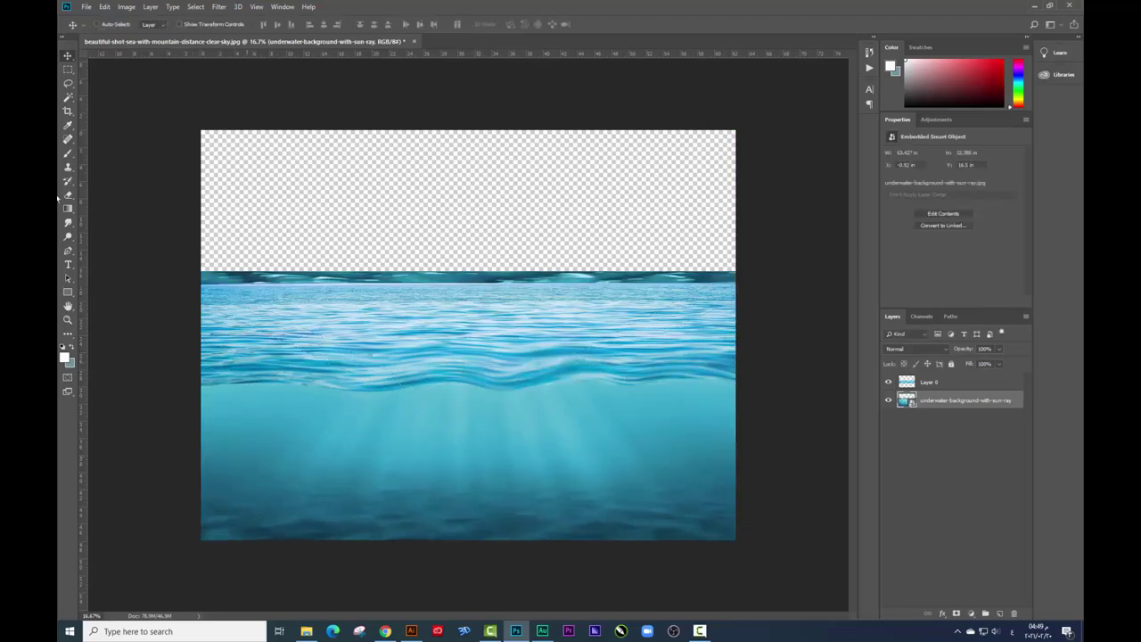
# Step: Rasterize the underwater smart object layer
pyautogui.click(68, 70)
pyautogui.moveTo(196, 185); pyautogui.dragTo(784, 321)
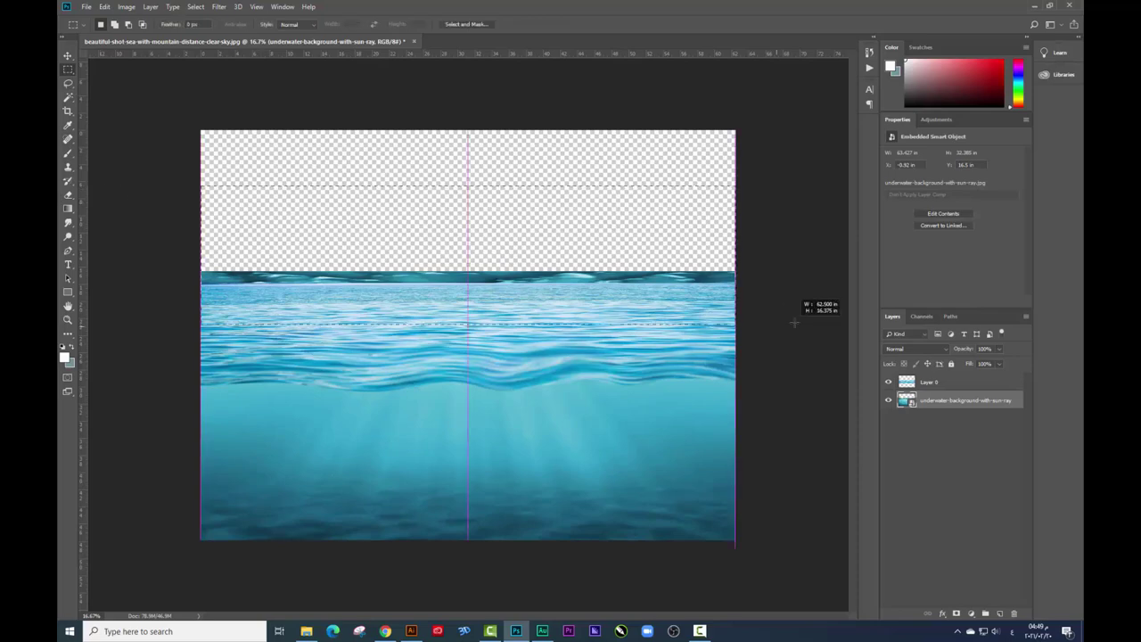
pyautogui.rightClick(965, 400)
pyautogui.click(855, 354)
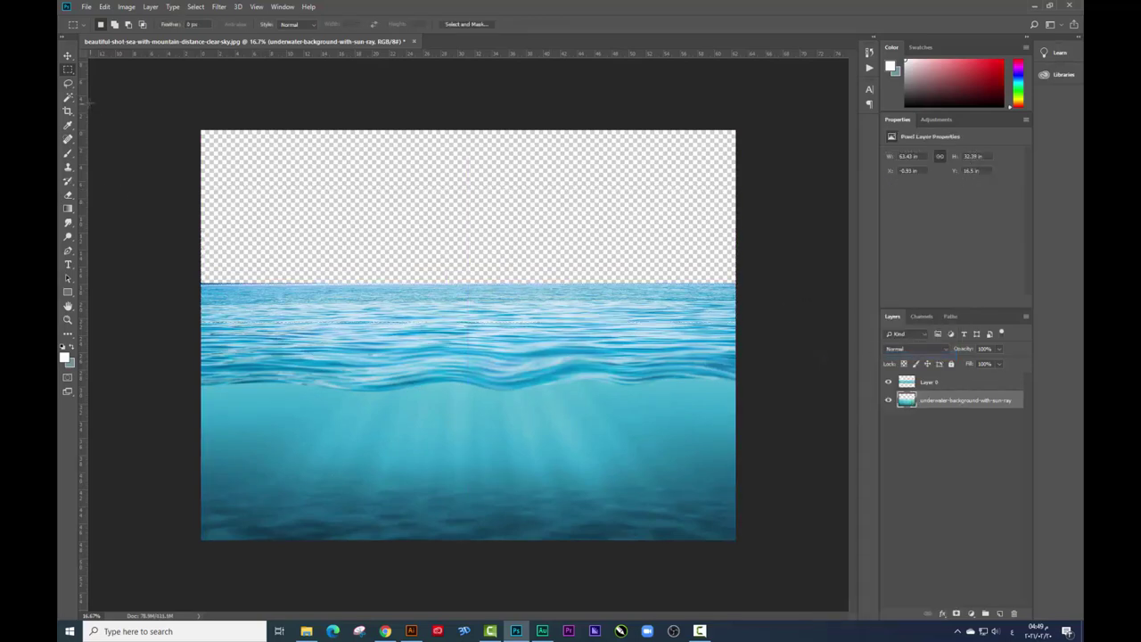
# Step: Extend the canvas top edge upward with the Crop tool
pyautogui.click(68, 111)
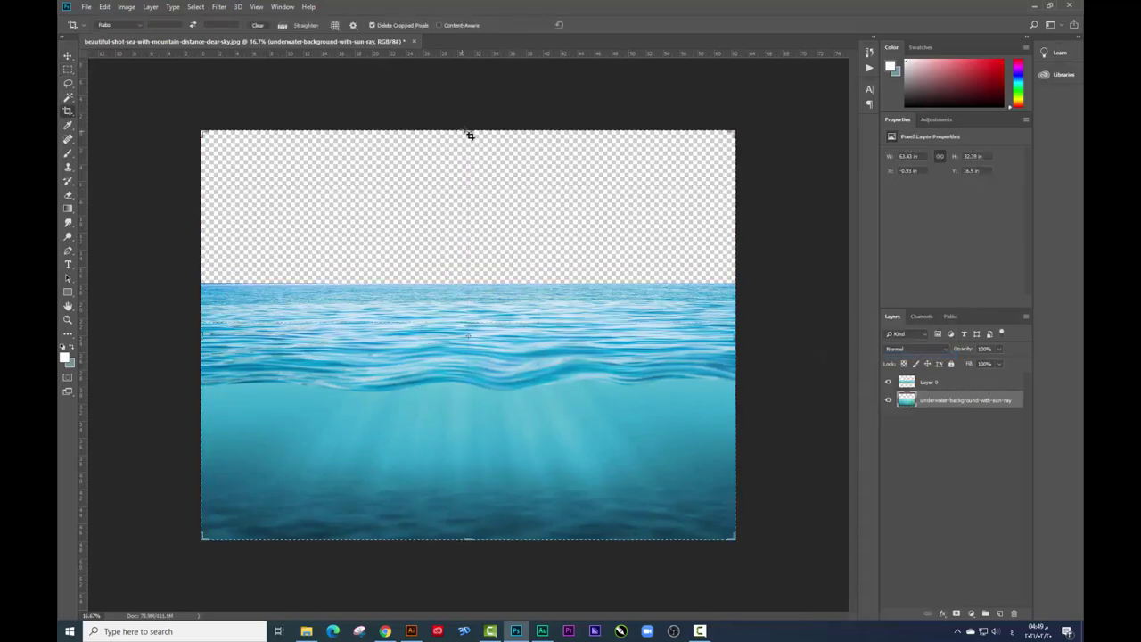
pyautogui.moveTo(469, 135); pyautogui.dragTo(468, 95)
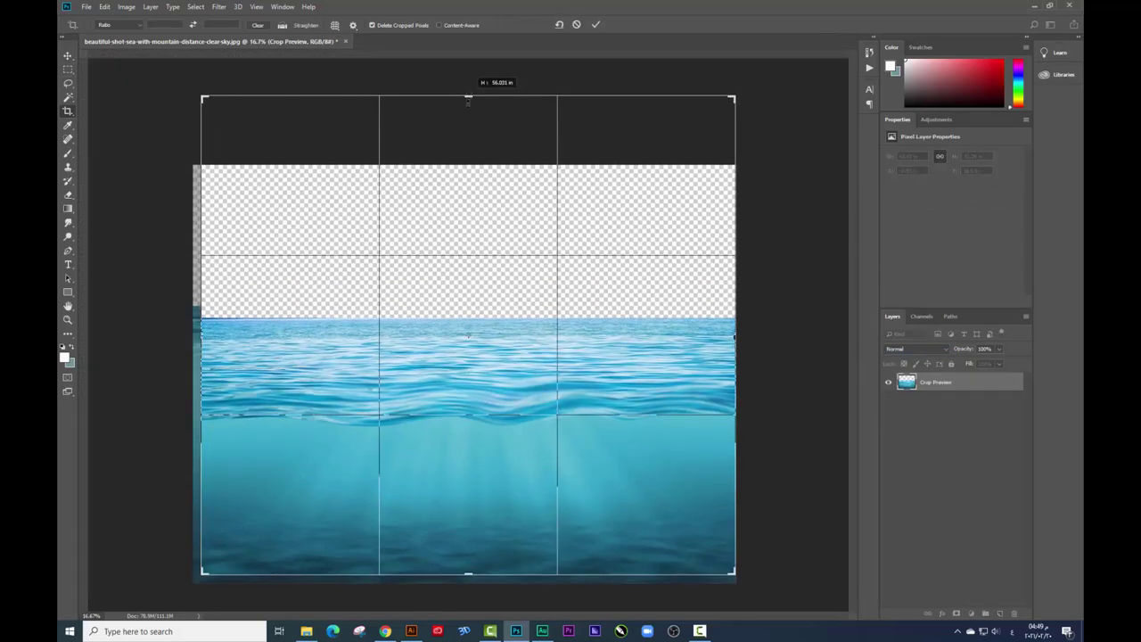
pyautogui.press('Return')
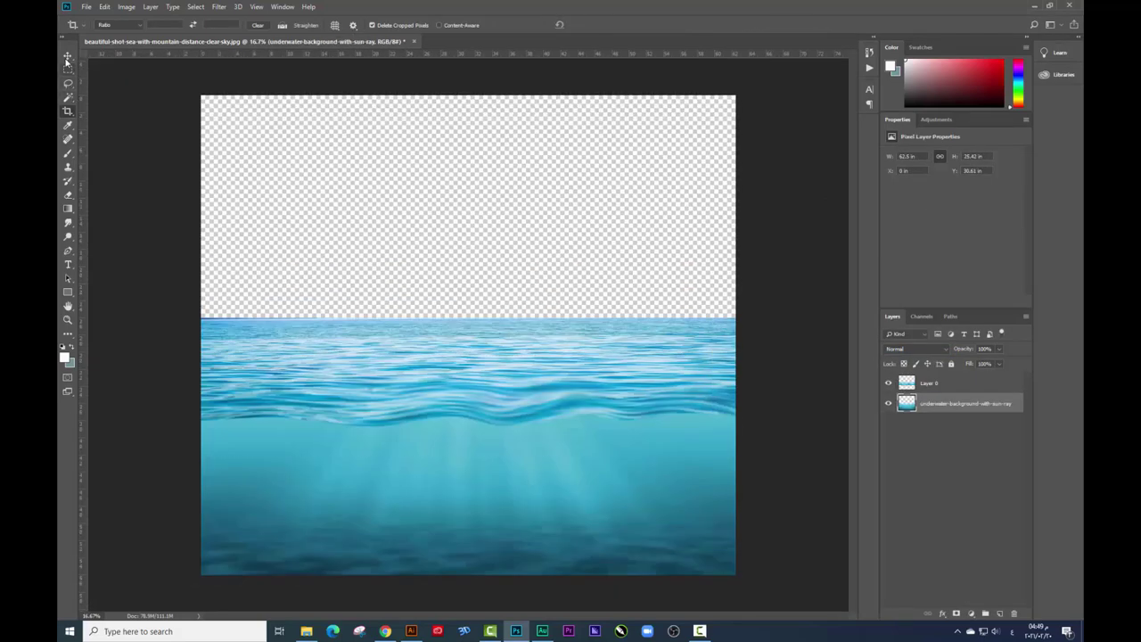
# Step: Shift Layer 0 and the underwater background layer slightly upward
pyautogui.click(67, 56)
pyautogui.rightClick(585, 416)
pyautogui.click(624, 437)
pyautogui.moveTo(612, 405); pyautogui.dragTo(611, 385)
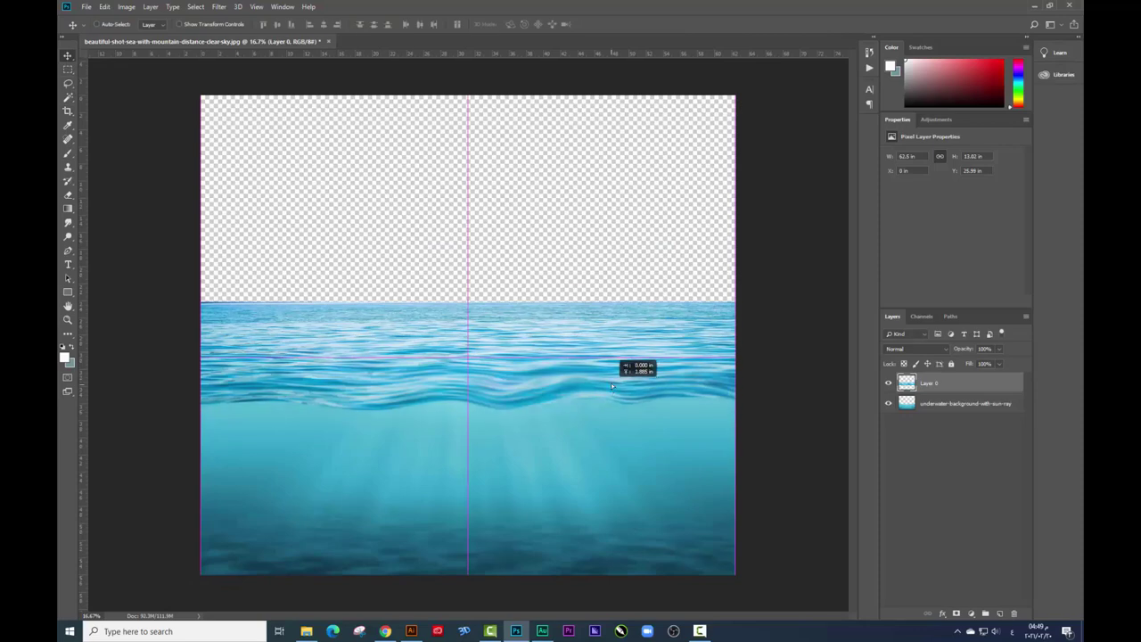
pyautogui.rightClick(598, 425)
pyautogui.click(612, 428)
pyautogui.moveTo(612, 425); pyautogui.dragTo(591, 377)
# Step: Open the barrel file برميل.psd from File Explorer in Photoshop
pyautogui.hotkey('alt', 'Tab')
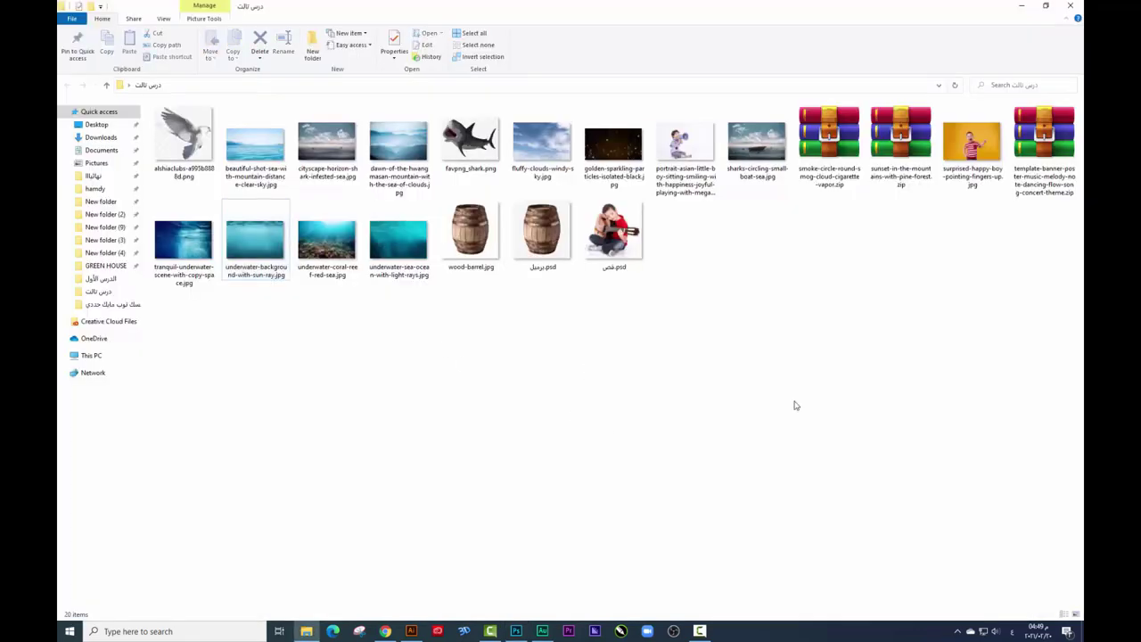
pyautogui.click(543, 236)
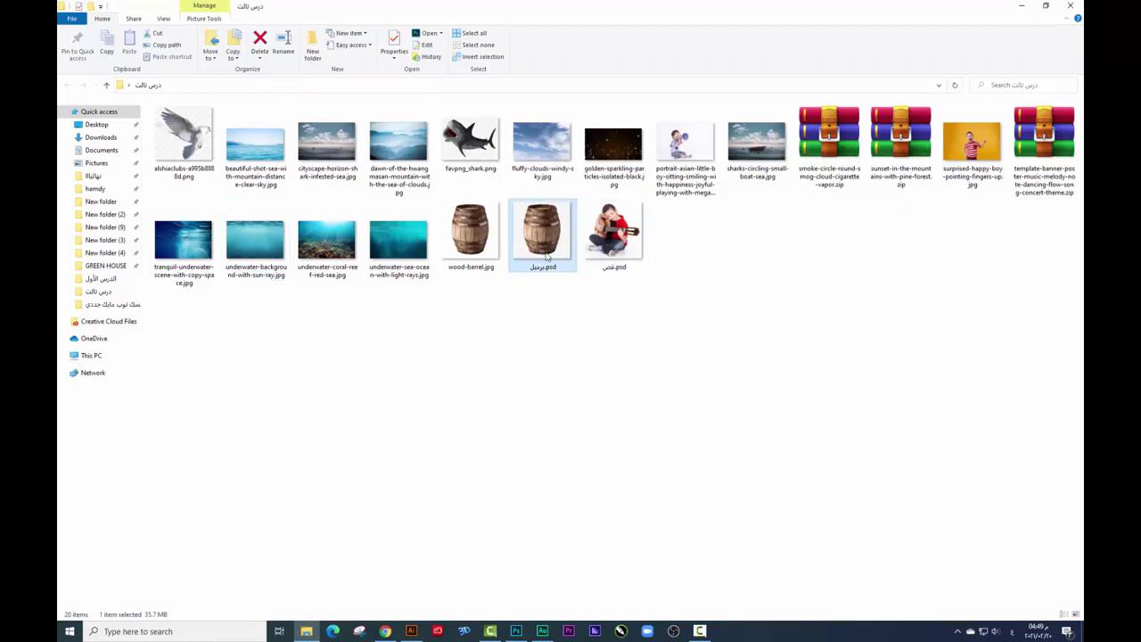
pyautogui.click(620, 248)
pyautogui.click(578, 296)
pyautogui.doubleClick(561, 258)
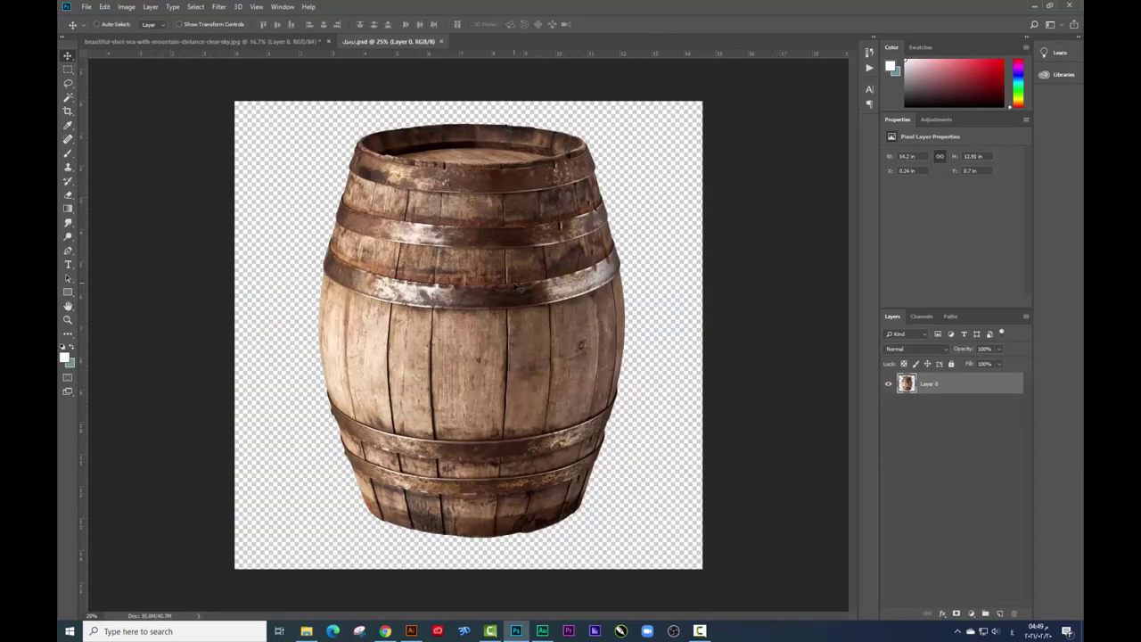
# Step: Bring the barrel into the sea document, rotate it 90° clockwise and shrink it to about 57%
pyautogui.moveTo(519, 285)
pyautogui.mouseDown()
pyautogui.moveTo(455, 300)
pyautogui.moveTo(482, 310)
pyautogui.mouseUp()
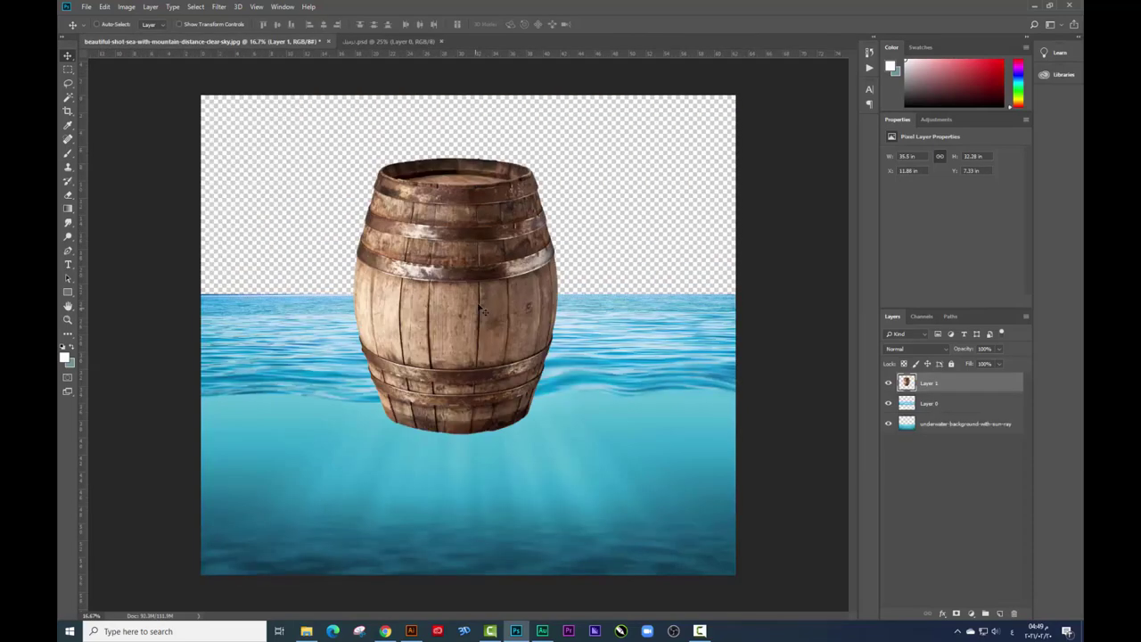
pyautogui.hotkey('ctrl', 't')
pyautogui.rightClick(533, 346)
pyautogui.click(579, 450)
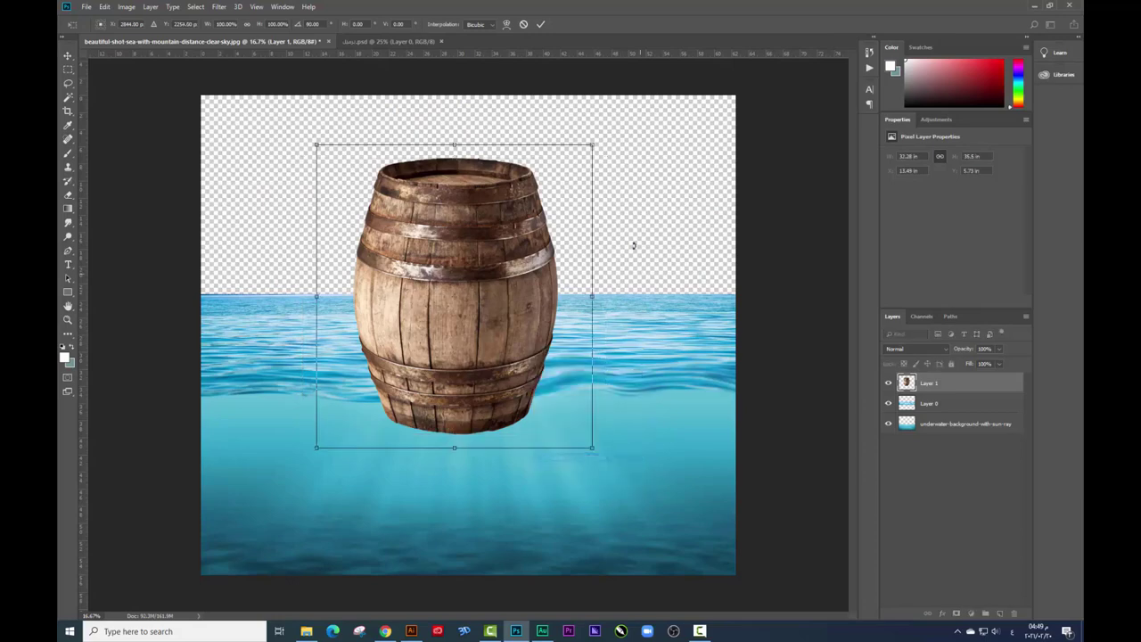
pyautogui.moveTo(592, 145); pyautogui.dragTo(533, 210)
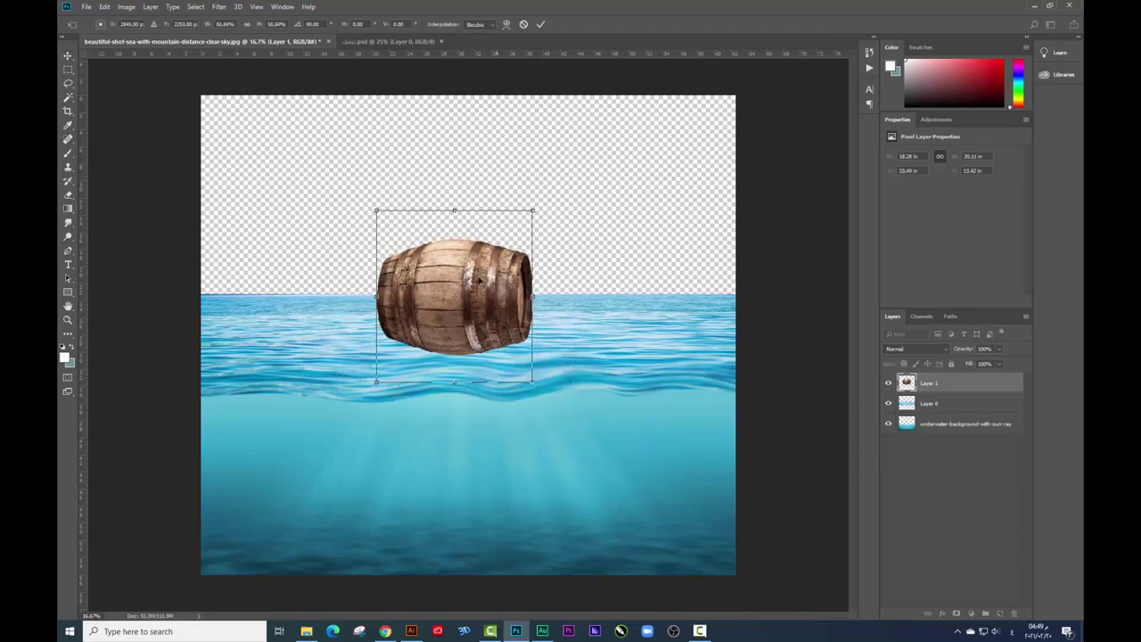
pyautogui.press('Return')
# Step: Set the barrel on the waterline, widen it slightly, and zoom in on it
pyautogui.moveTo(531, 310)
pyautogui.mouseDown()
pyautogui.moveTo(544, 352)
pyautogui.moveTo(556, 349)
pyautogui.mouseUp()
pyautogui.hotkey('ctrl', 't')
pyautogui.press('Return')
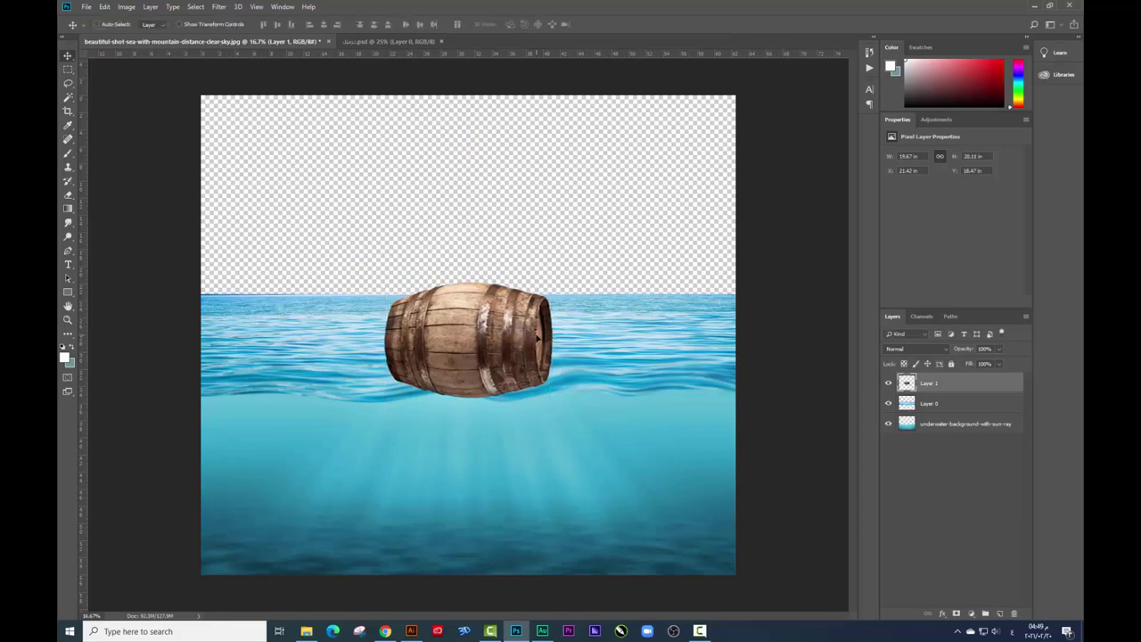
pyautogui.hotkey('ctrl', '+')
pyautogui.press('ctrl')
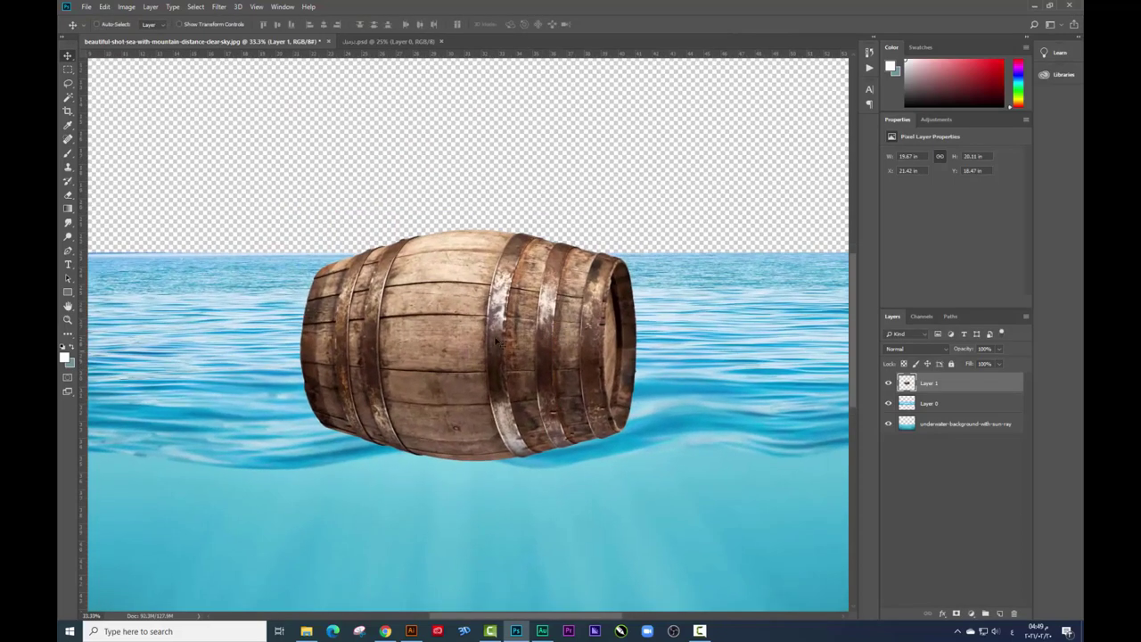
# Step: Trace a Pen path along the waterline and cut the barrel's lower part to its own layer
pyautogui.click(68, 253)
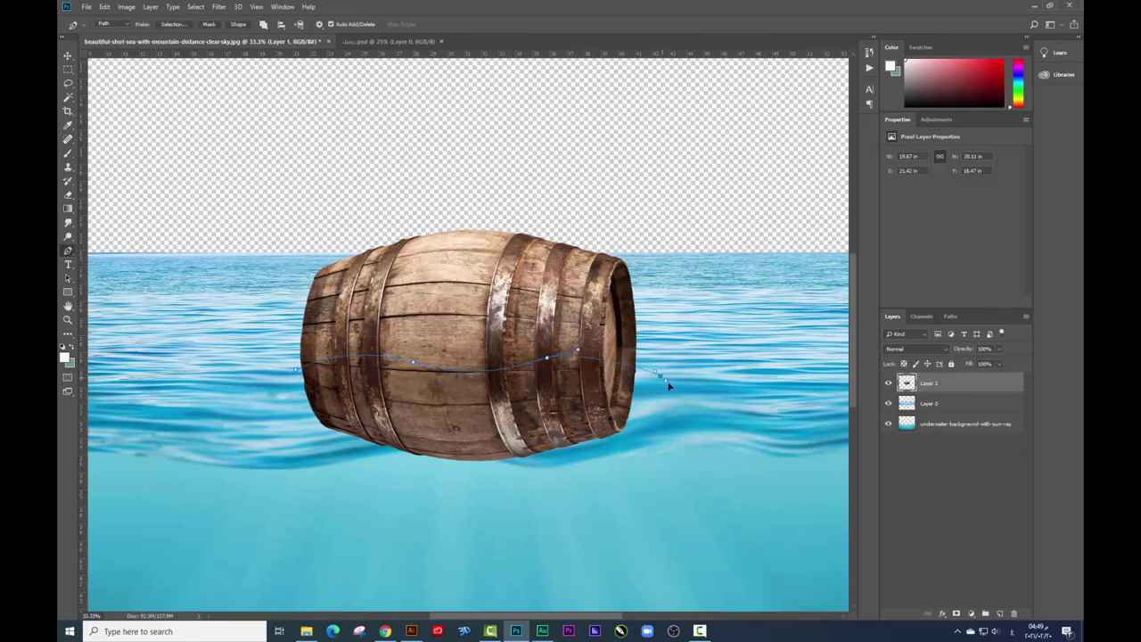
pyautogui.click(451, 508)
pyautogui.moveTo(327, 508); pyautogui.dragTo(305, 502)
pyautogui.press('Escape')
pyautogui.click(67, 70)
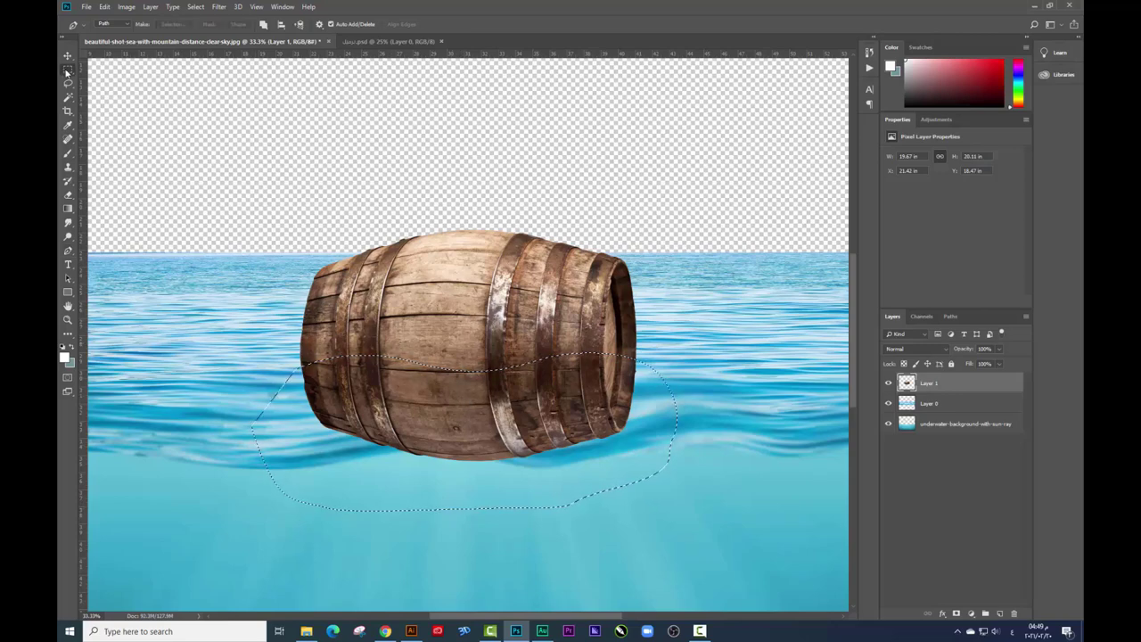
pyautogui.rightClick(588, 402)
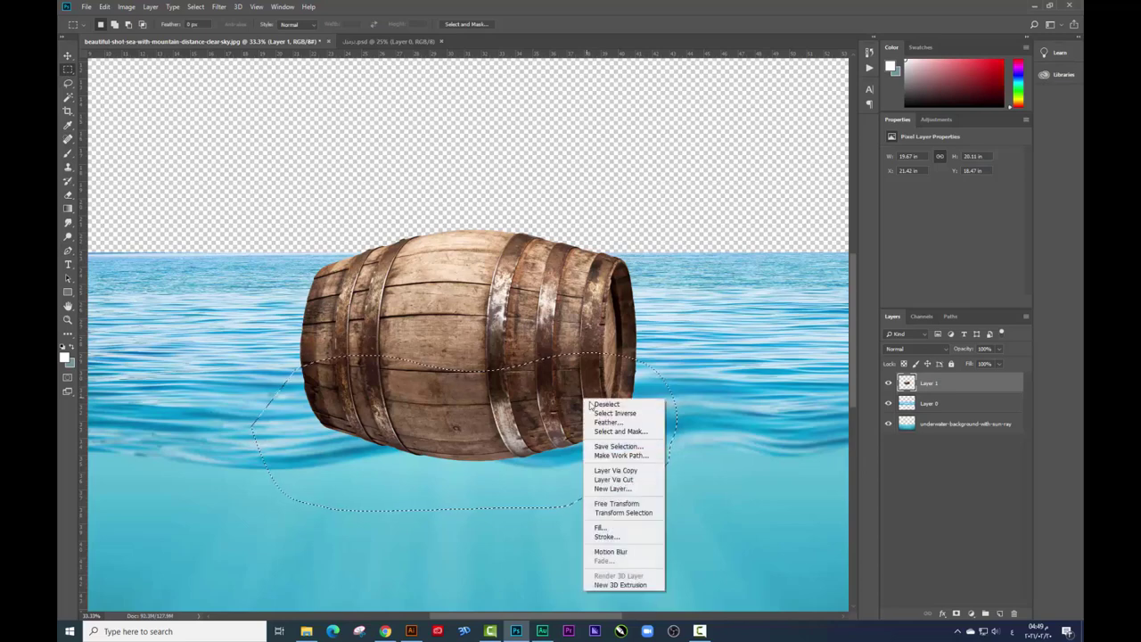
pyautogui.click(624, 480)
# Step: Move Layer 2 beneath Layer 0 and lower the barrel half behind the water
pyautogui.press('v')
pyautogui.moveTo(571, 374)
pyautogui.mouseDown()
pyautogui.moveTo(591, 401)
pyautogui.moveTo(565, 449)
pyautogui.mouseUp()
pyautogui.hotkey('ctrl', 'z')
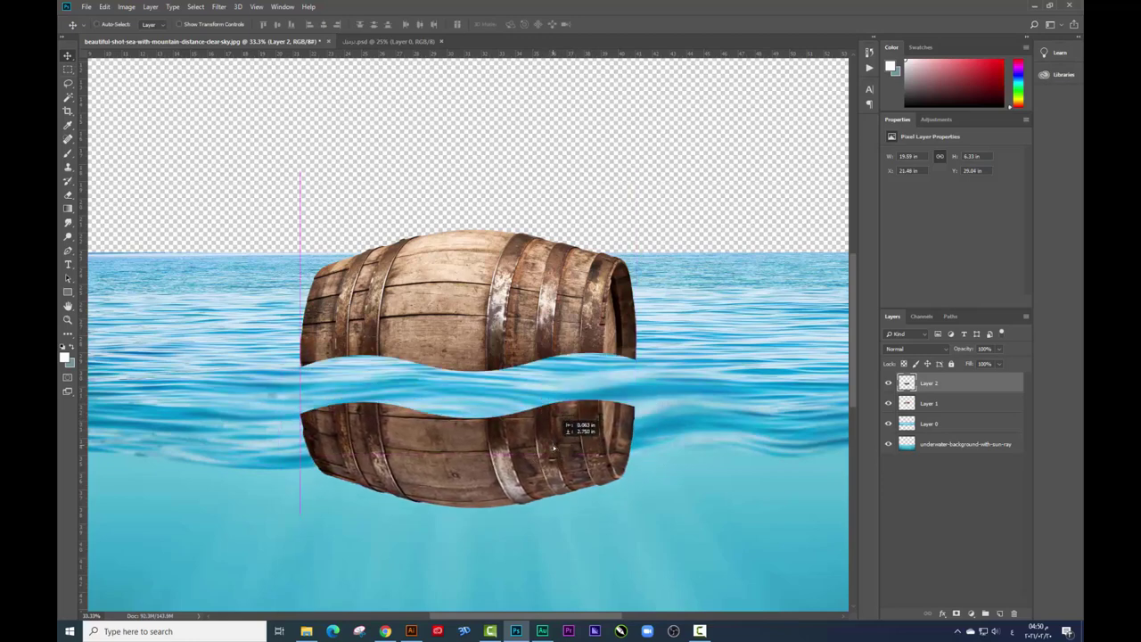
pyautogui.hotkey('ctrl', 'z')
pyautogui.moveTo(559, 374); pyautogui.dragTo(564, 392)
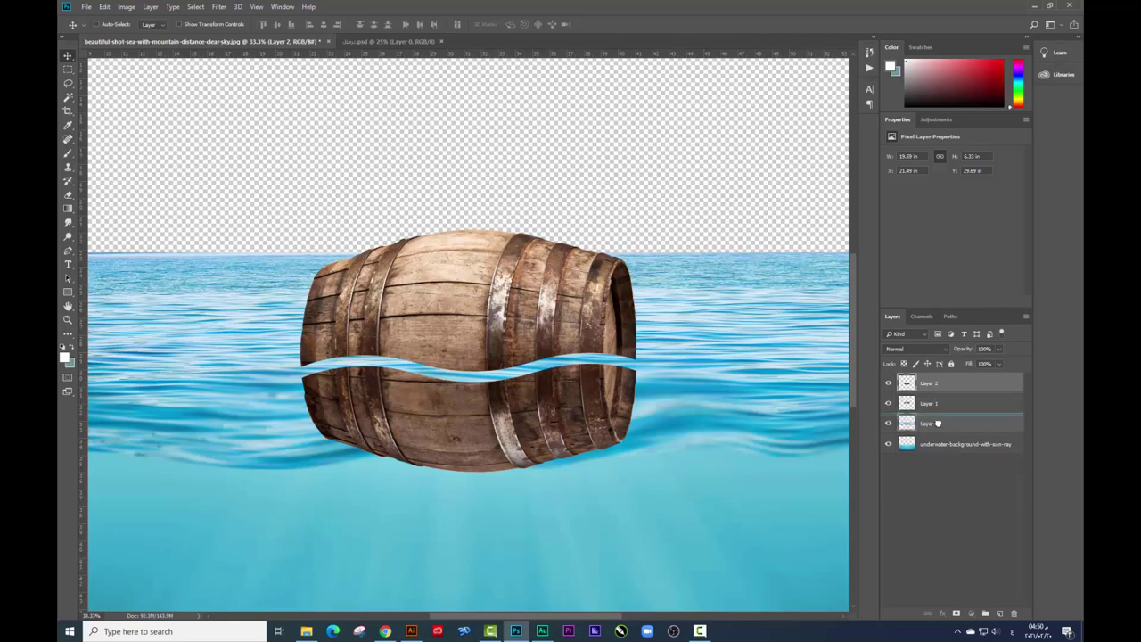
pyautogui.moveTo(937, 383); pyautogui.dragTo(936, 434)
pyautogui.moveTo(637, 397); pyautogui.dragTo(639, 456)
pyautogui.moveTo(554, 353); pyautogui.dragTo(559, 382)
# Step: Fine-tune the submerged barrel half's vertical position
pyautogui.scroll(-1, 562, 419)
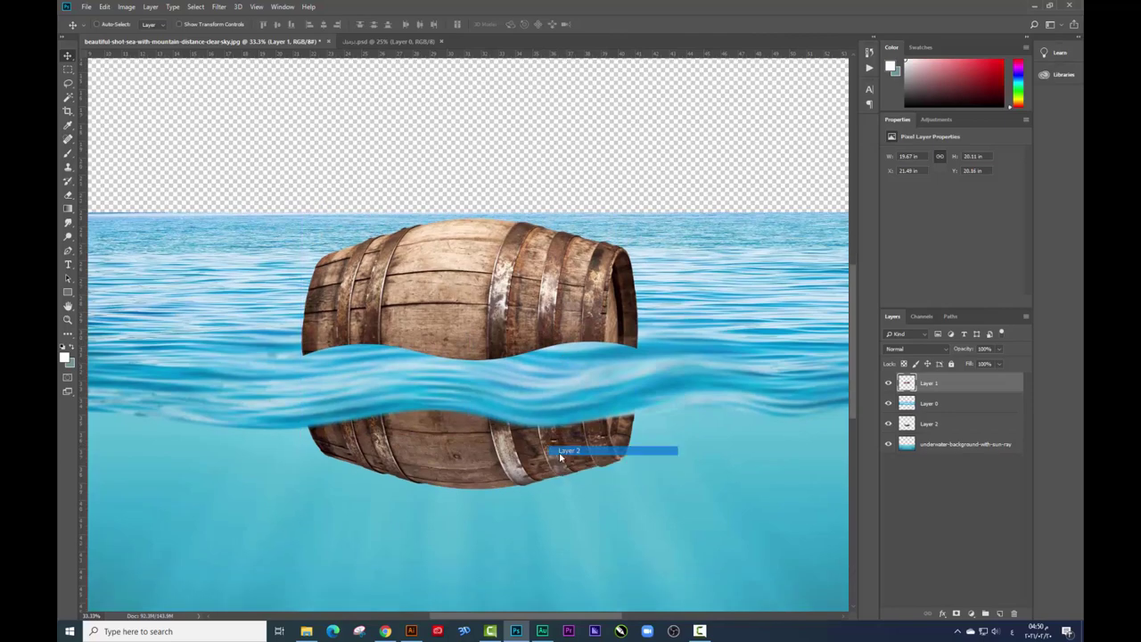
pyautogui.moveTo(553, 448); pyautogui.dragTo(554, 465)
pyautogui.scroll(-3, 549, 466)
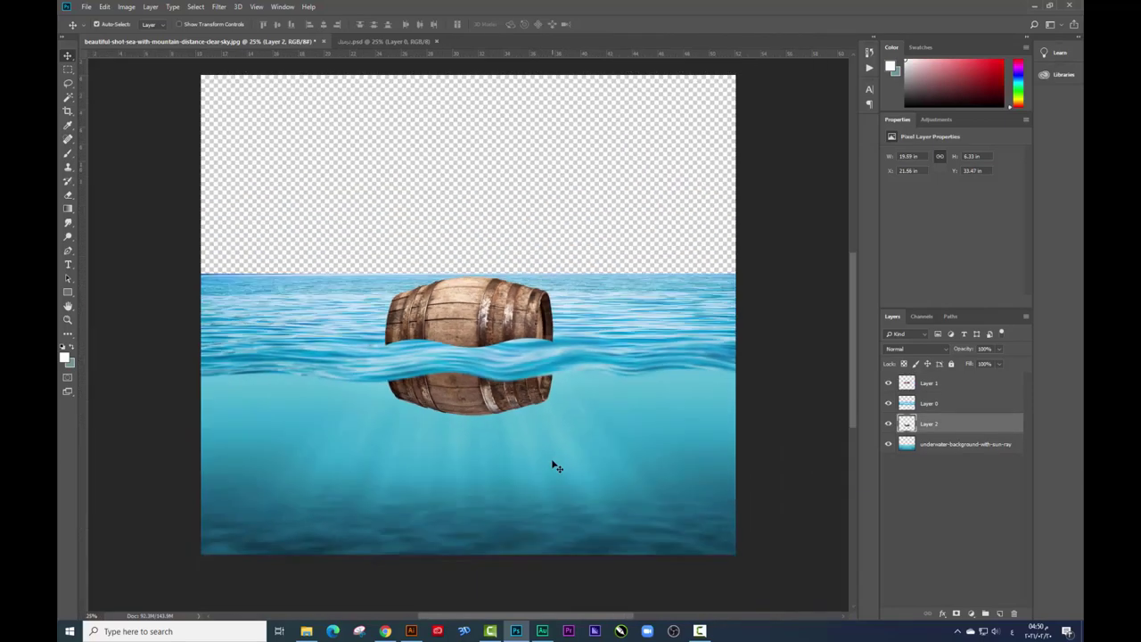
pyautogui.scroll(1, 598, 471)
pyautogui.scroll(1, 588, 469)
pyautogui.moveTo(536, 459)
pyautogui.mouseDown()
pyautogui.moveTo(536, 470)
pyautogui.moveTo(535, 458)
pyautogui.mouseUp()
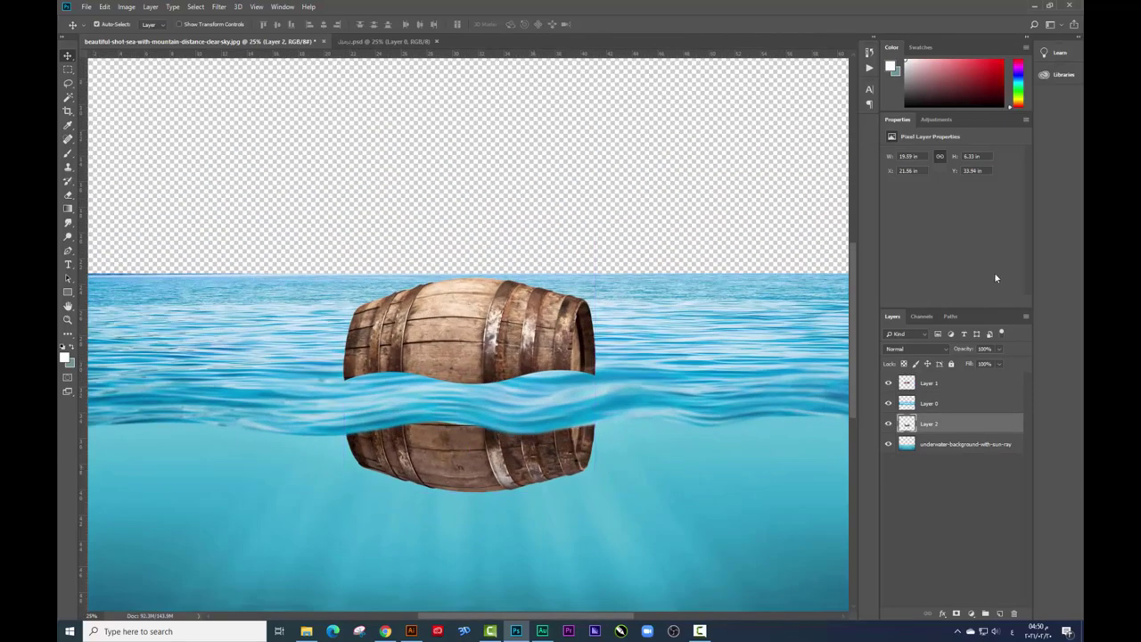
# Step: Set Layer 2 to Multiply blending and lower its opacity to about 69%
pyautogui.click(913, 348)
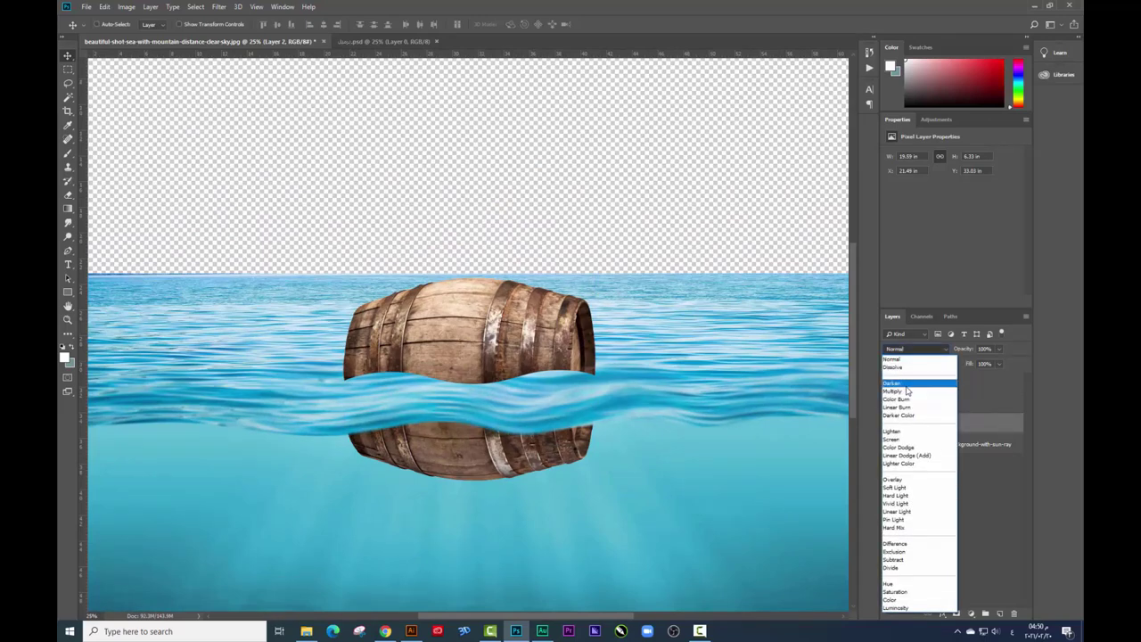
pyautogui.click(906, 386)
pyautogui.press('Down')
pyautogui.press('Down')
pyautogui.press('Down')
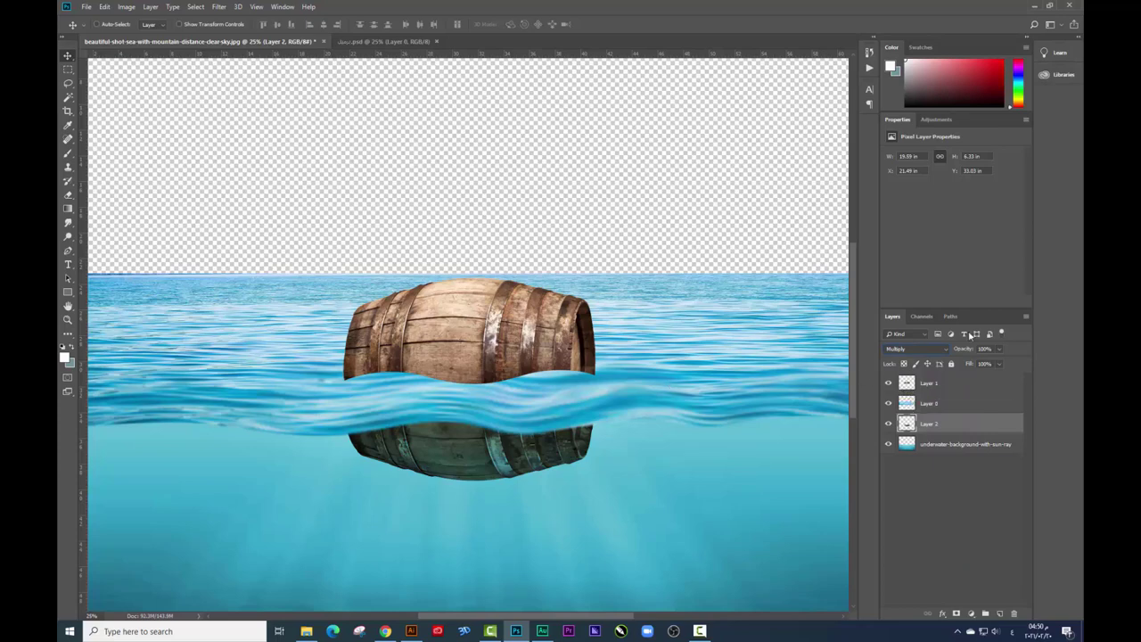
pyautogui.moveTo(985, 365); pyautogui.dragTo(984, 366)
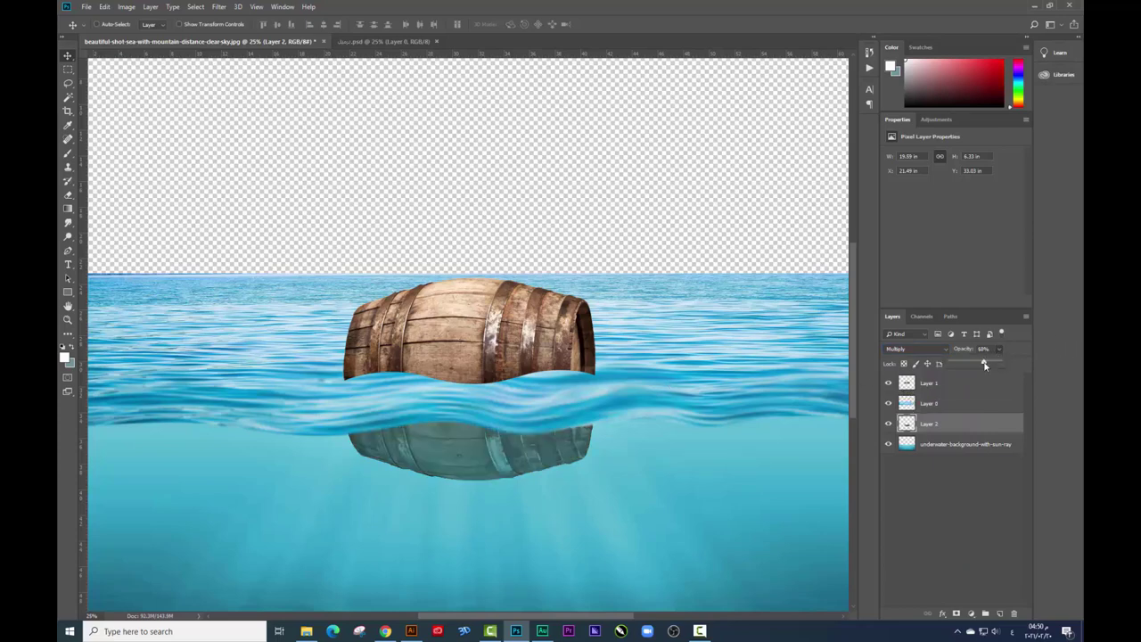
# Step: Select Layer 1, the upper barrel, and zoom in on its waterline
pyautogui.rightClick(525, 343)
pyautogui.click(541, 347)
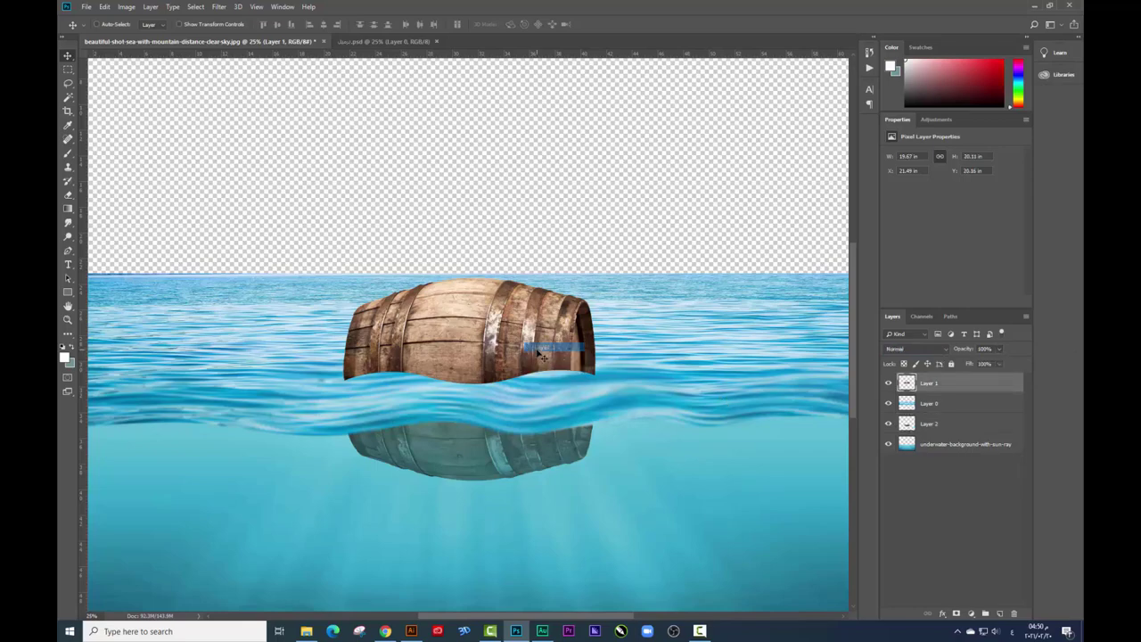
pyautogui.hotkey('ctrl', '+')
pyautogui.moveTo(541, 355); pyautogui.dragTo(539, 419)
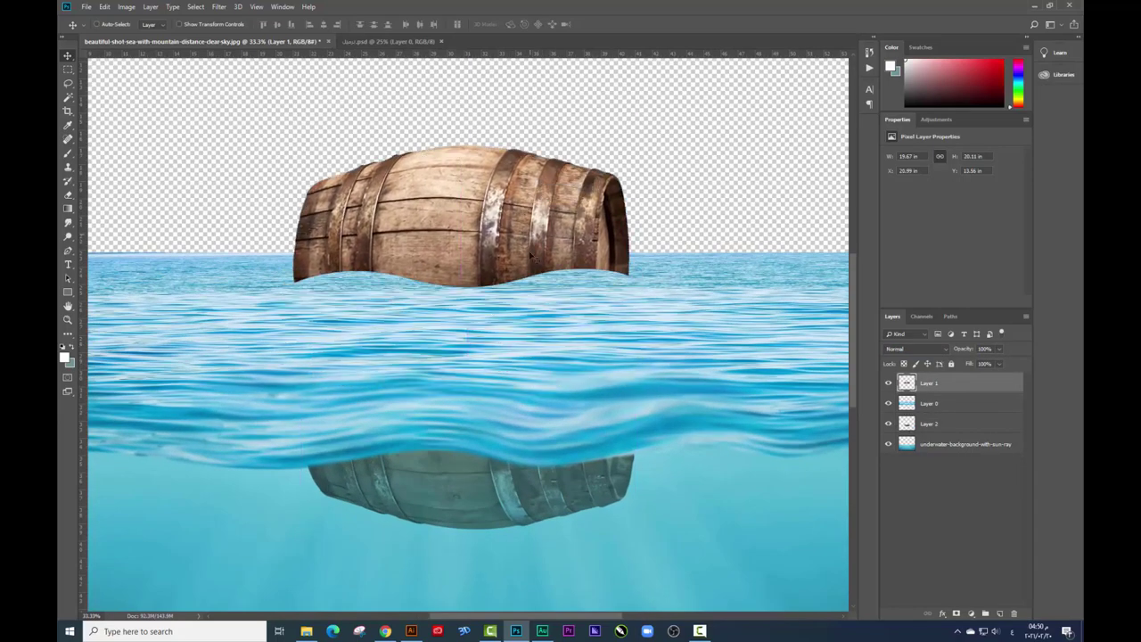
pyautogui.hotkey('ctrl', 'z')
pyautogui.hotkey('ctrl', '+')
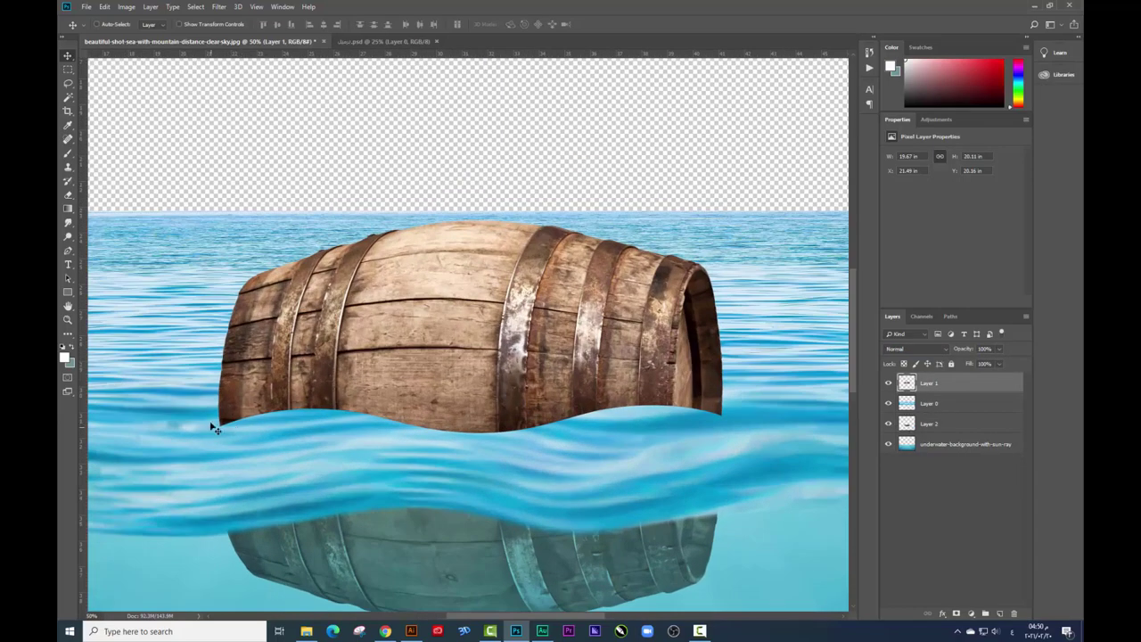
# Step: Set the Eraser to a soft round 0%-hardness brush at about 51% flow
pyautogui.click(68, 194)
pyautogui.rightClick(436, 439)
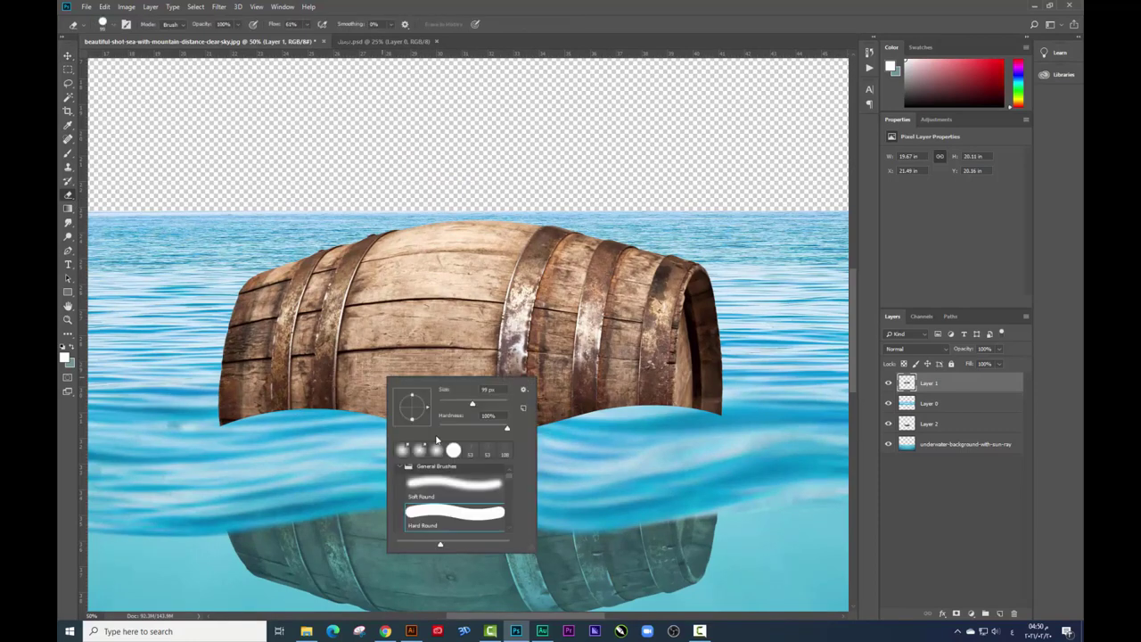
pyautogui.click(436, 450)
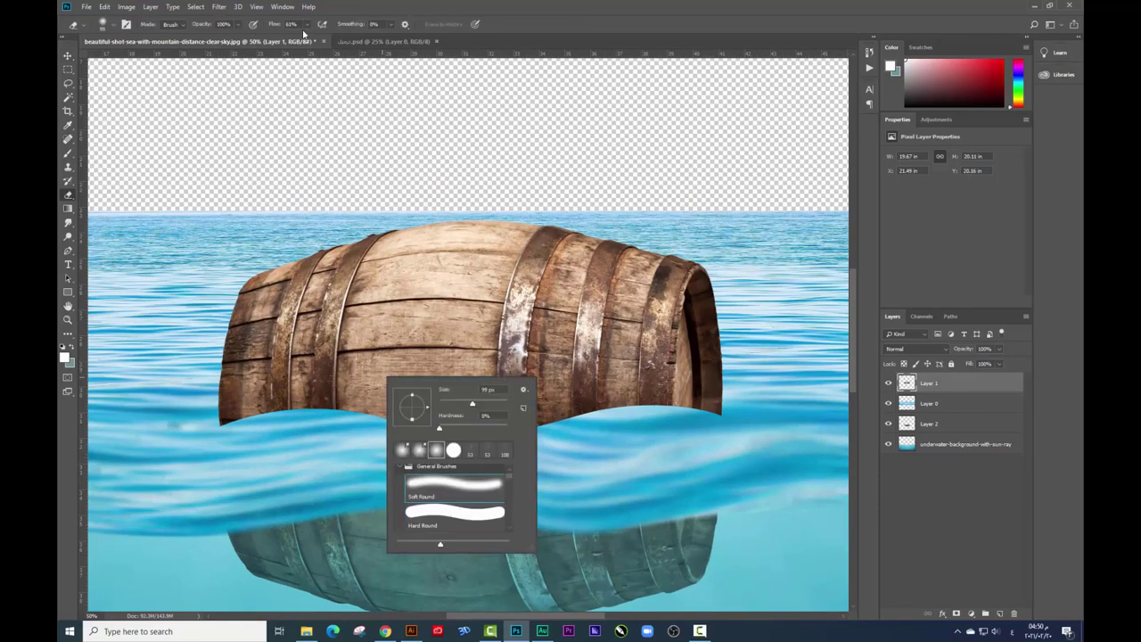
pyautogui.click(303, 34)
pyautogui.moveTo(232, 437); pyautogui.dragTo(226, 421)
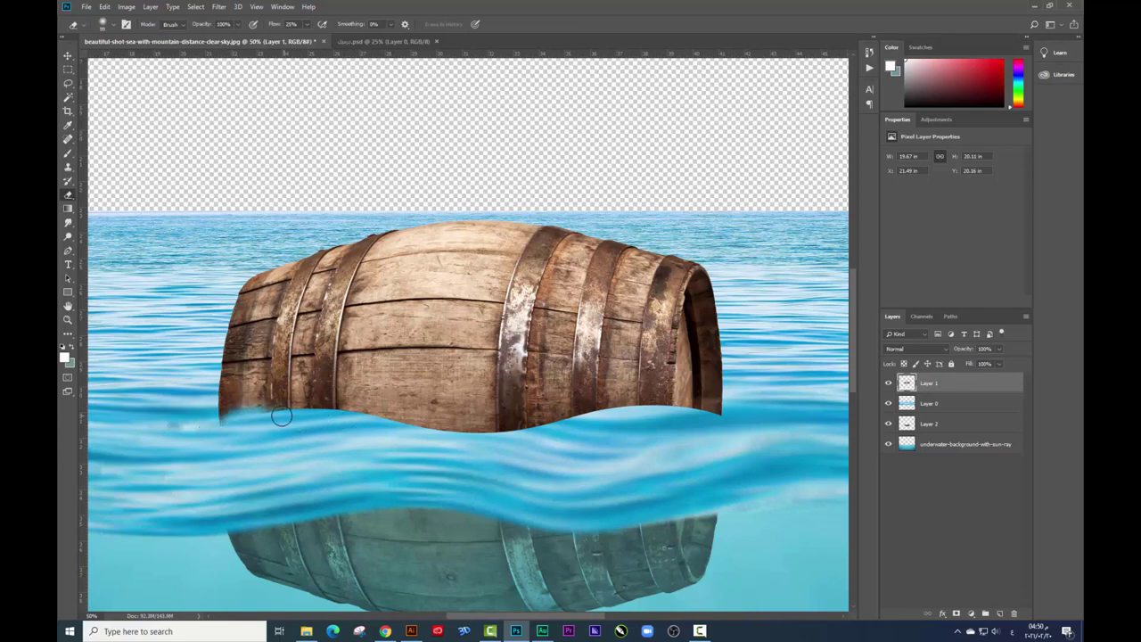
pyautogui.moveTo(307, 30); pyautogui.dragTo(320, 41)
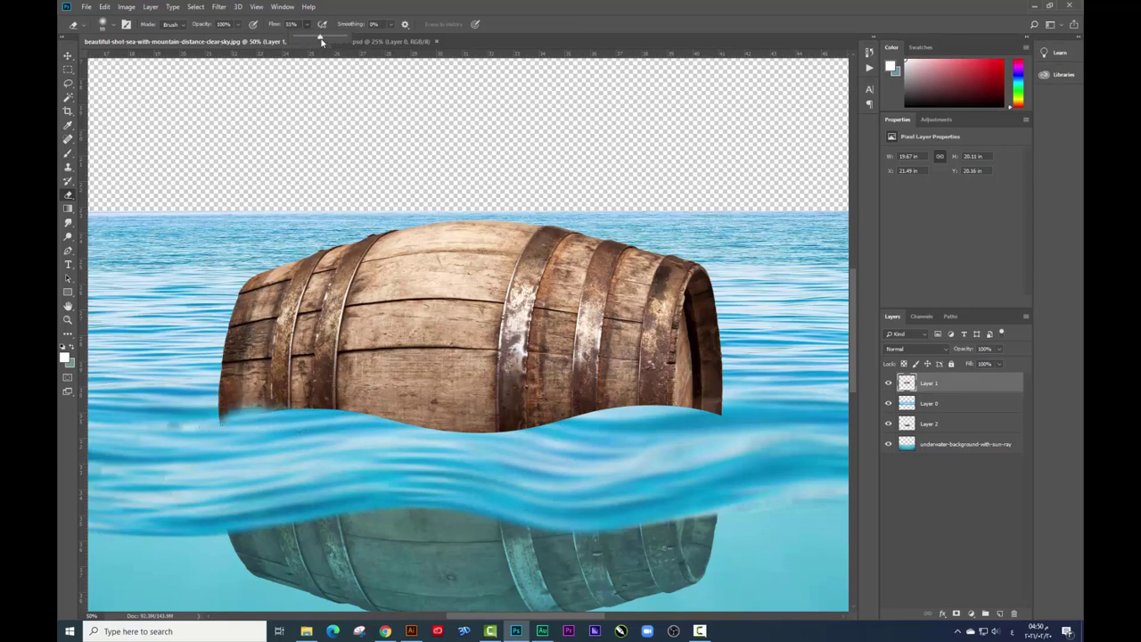
pyautogui.rightClick(277, 427)
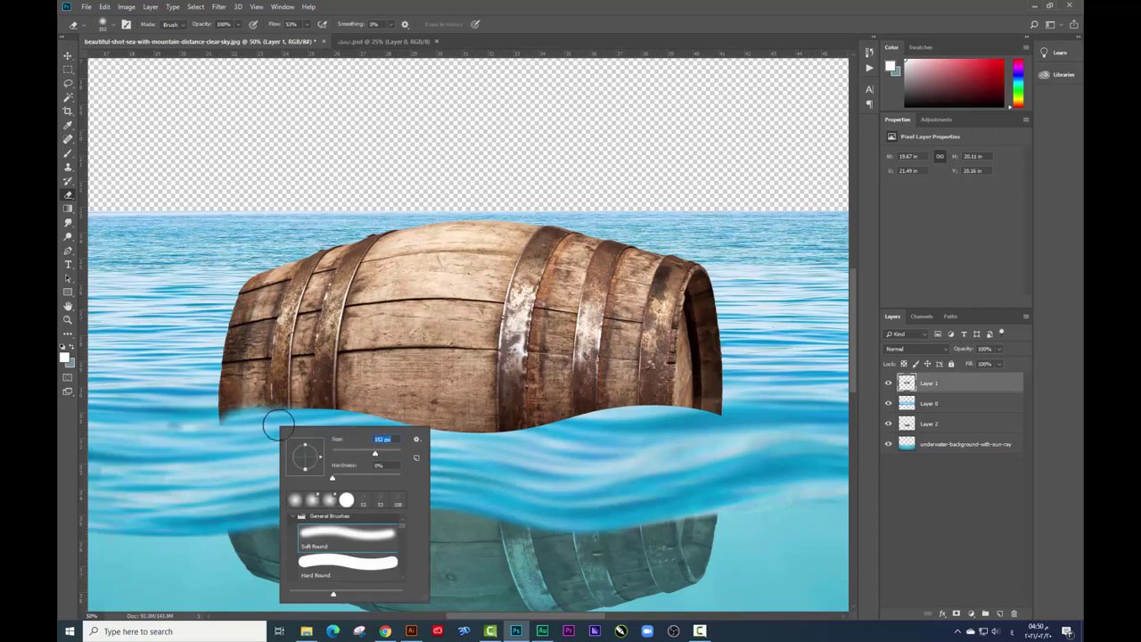
pyautogui.press('Return')
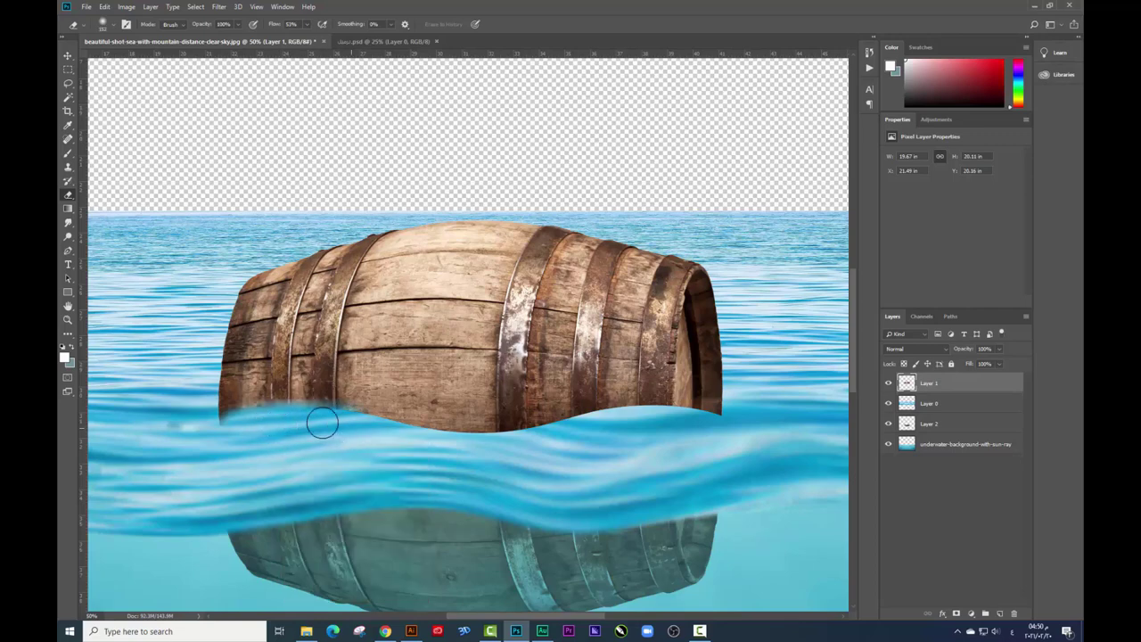
# Step: Erase the barrel's lower edge so it blends into the wave crest
pyautogui.moveTo(322, 423)
pyautogui.mouseDown()
pyautogui.moveTo(514, 453)
pyautogui.moveTo(491, 438)
pyautogui.moveTo(639, 415)
pyautogui.moveTo(601, 431)
pyautogui.moveTo(641, 415)
pyautogui.moveTo(697, 429)
pyautogui.moveTo(683, 420)
pyautogui.moveTo(678, 433)
pyautogui.moveTo(703, 420)
pyautogui.moveTo(410, 433)
pyautogui.moveTo(462, 445)
pyautogui.mouseUp()
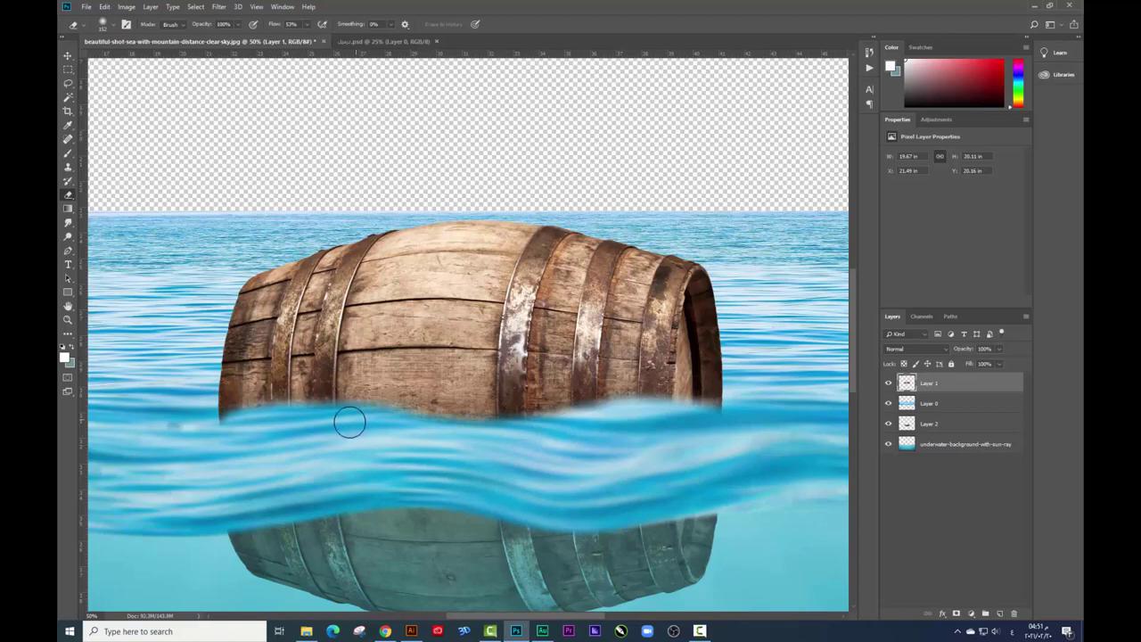
pyautogui.moveTo(349, 421)
pyautogui.mouseDown()
pyautogui.moveTo(204, 428)
pyautogui.moveTo(281, 418)
pyautogui.mouseUp()
pyautogui.hotkey('ctrl', '-')
pyautogui.hotkey('ctrl', '-')
pyautogui.hotkey('ctrl', '-')
pyautogui.hotkey('ctrl', '+')
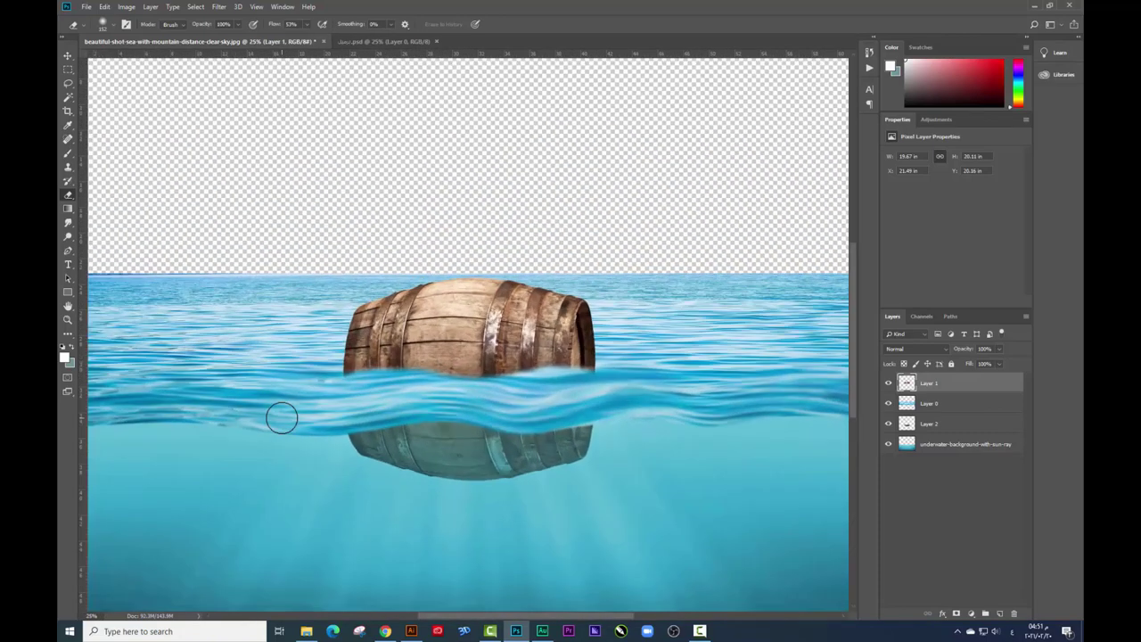
# Step: Nudge the barrel slightly lower in the water with the Move tool
pyautogui.click(68, 68)
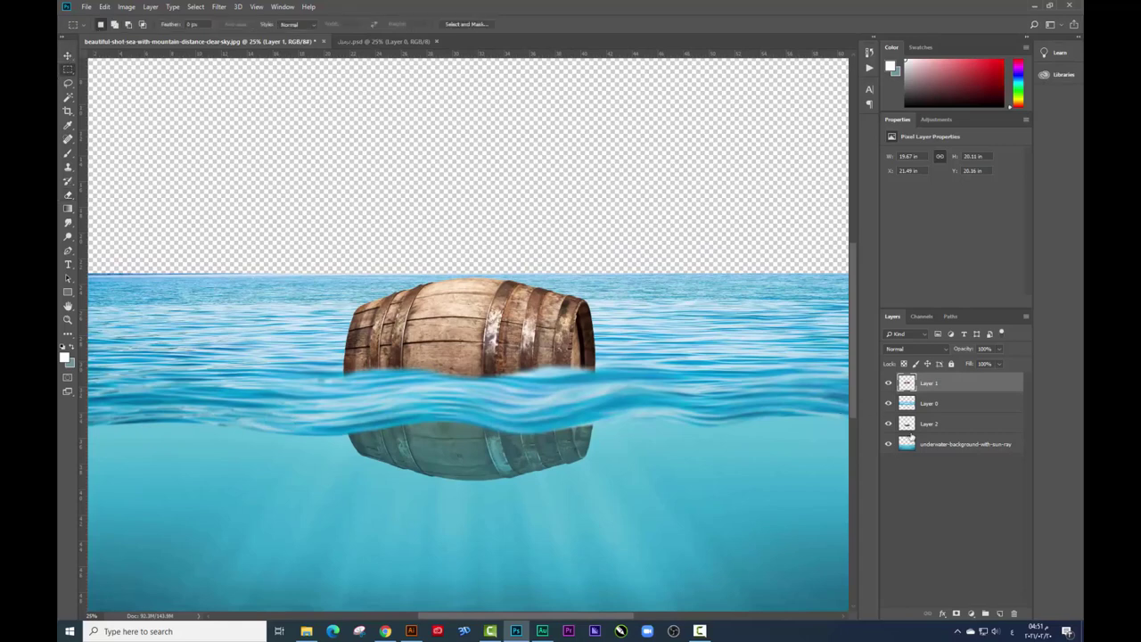
pyautogui.click(68, 54)
pyautogui.moveTo(588, 407); pyautogui.dragTo(597, 429)
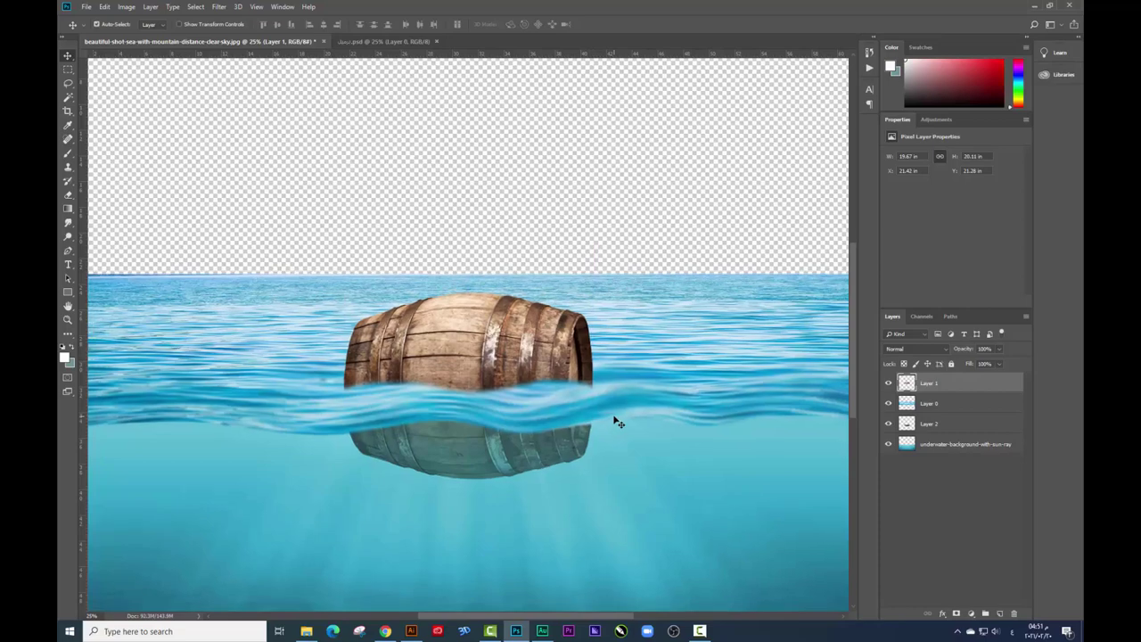
pyautogui.hotkey('ctrl', '-')
pyautogui.hotkey('ctrl', '+')
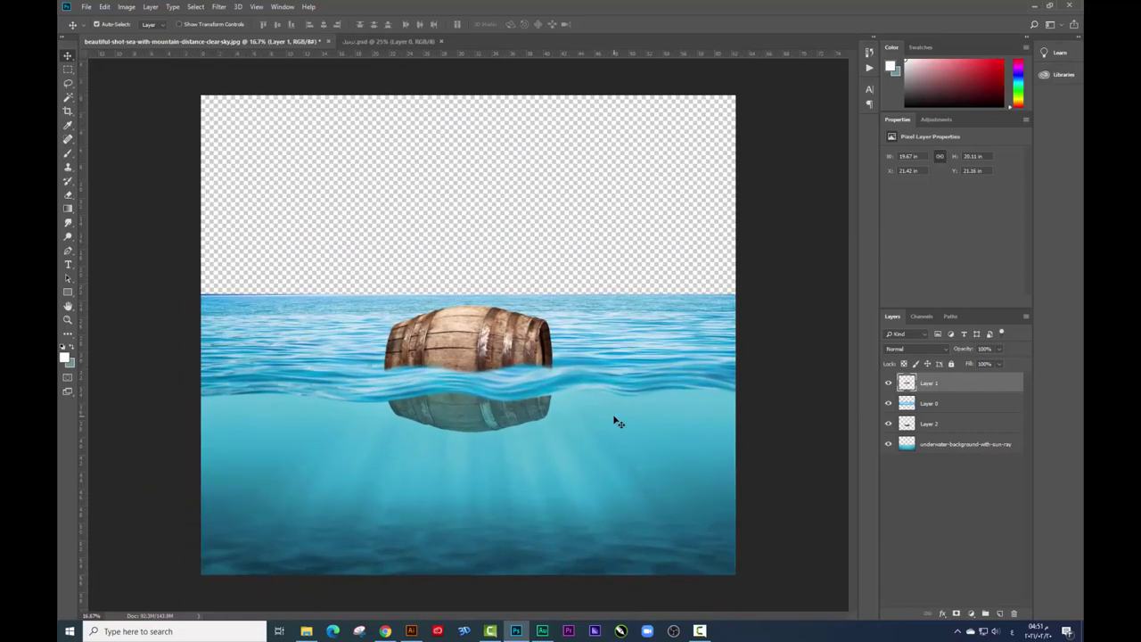
# Step: Pick the boy's .psd file from the source image folder
pyautogui.hotkey('alt', 'Tab')
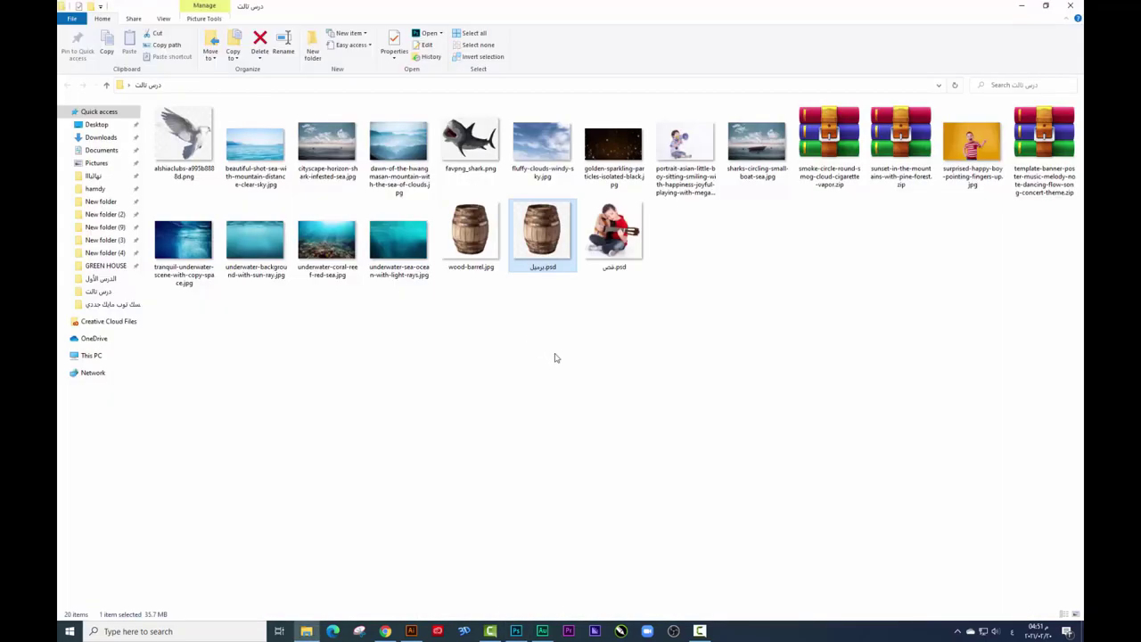
pyautogui.click(621, 242)
pyautogui.hotkey('alt', 'Tab')
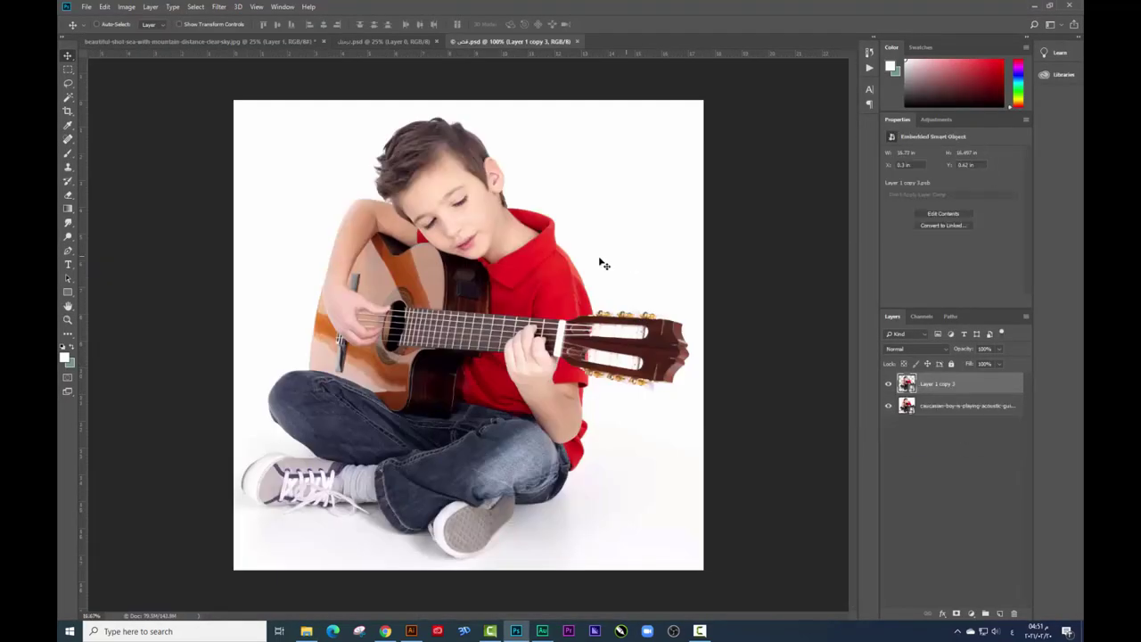
# Step: Drag the boy layer into the sea document and convert it to a smart object
pyautogui.moveTo(600, 259); pyautogui.dragTo(374, 51)
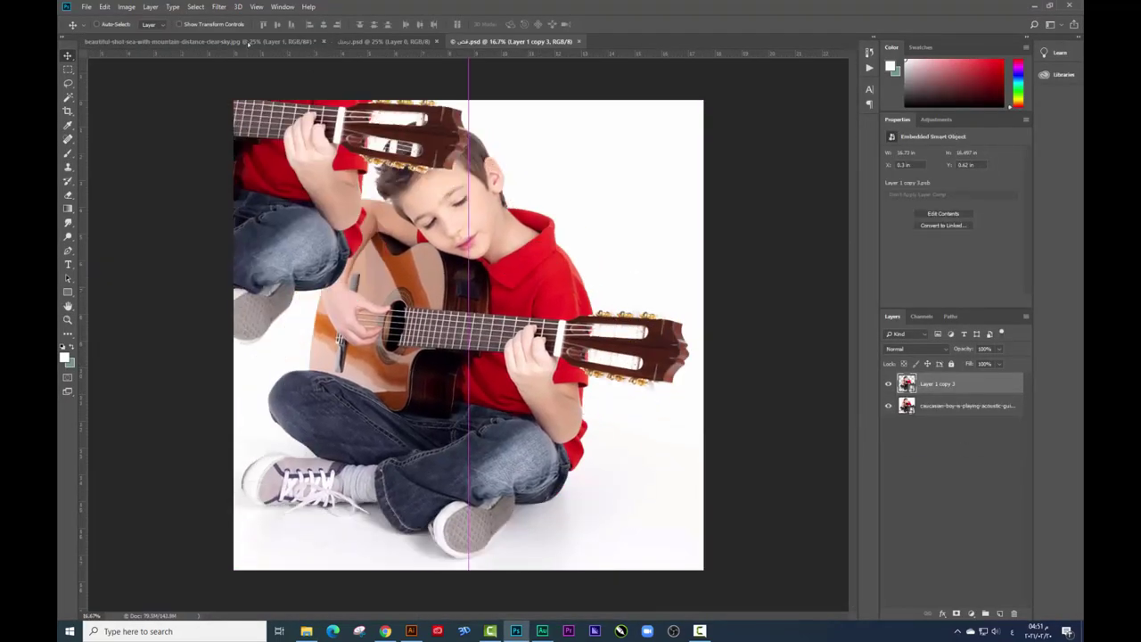
pyautogui.moveTo(248, 42)
pyautogui.mouseDown()
pyautogui.moveTo(388, 42)
pyautogui.moveTo(202, 46)
pyautogui.moveTo(468, 307)
pyautogui.mouseUp()
pyautogui.hotkey('ctrl', '0')
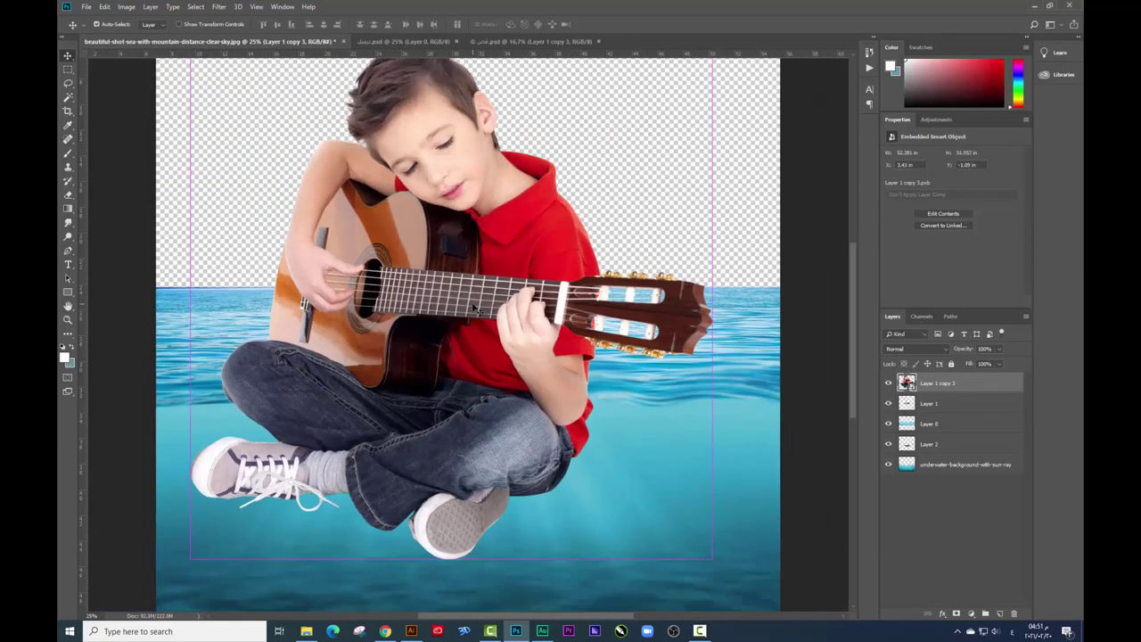
pyautogui.rightClick(954, 384)
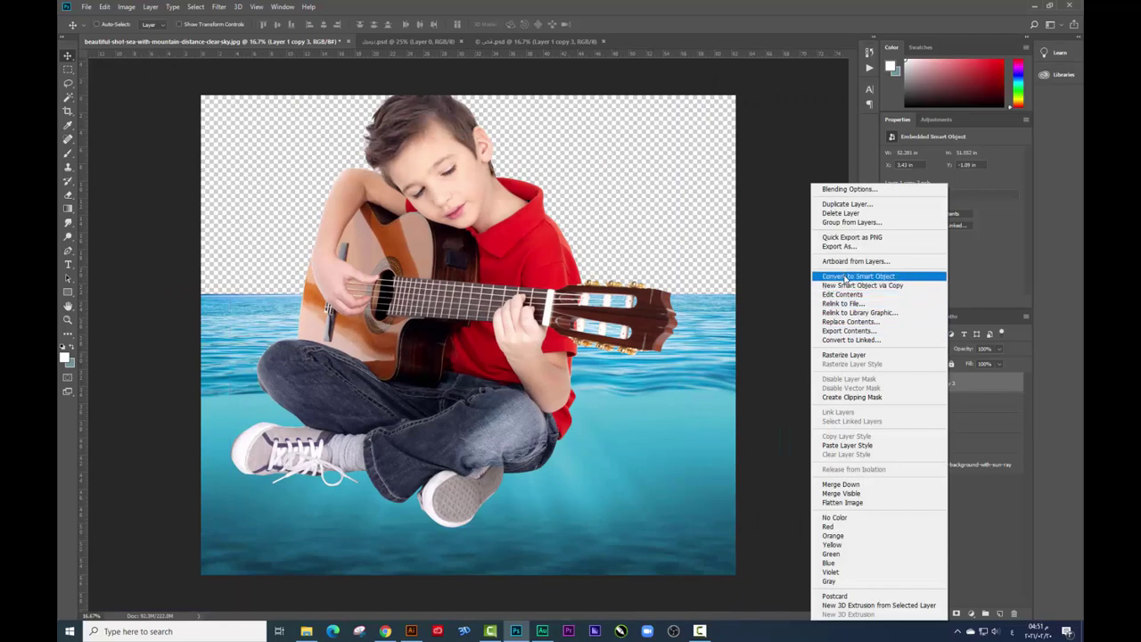
pyautogui.click(612, 267)
# Step: Scale the boy down and position him on top of the barrel
pyautogui.hotkey('ctrl', 't')
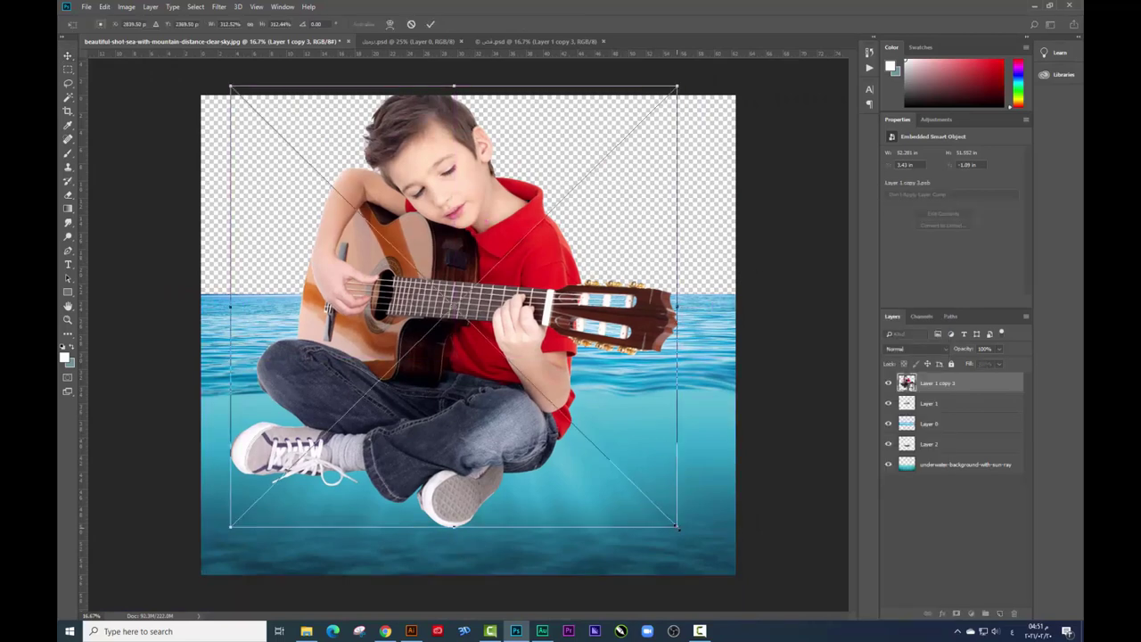
pyautogui.moveTo(676, 526)
pyautogui.mouseDown()
pyautogui.moveTo(560, 385)
pyautogui.moveTo(559, 318)
pyautogui.moveTo(575, 322)
pyautogui.mouseUp()
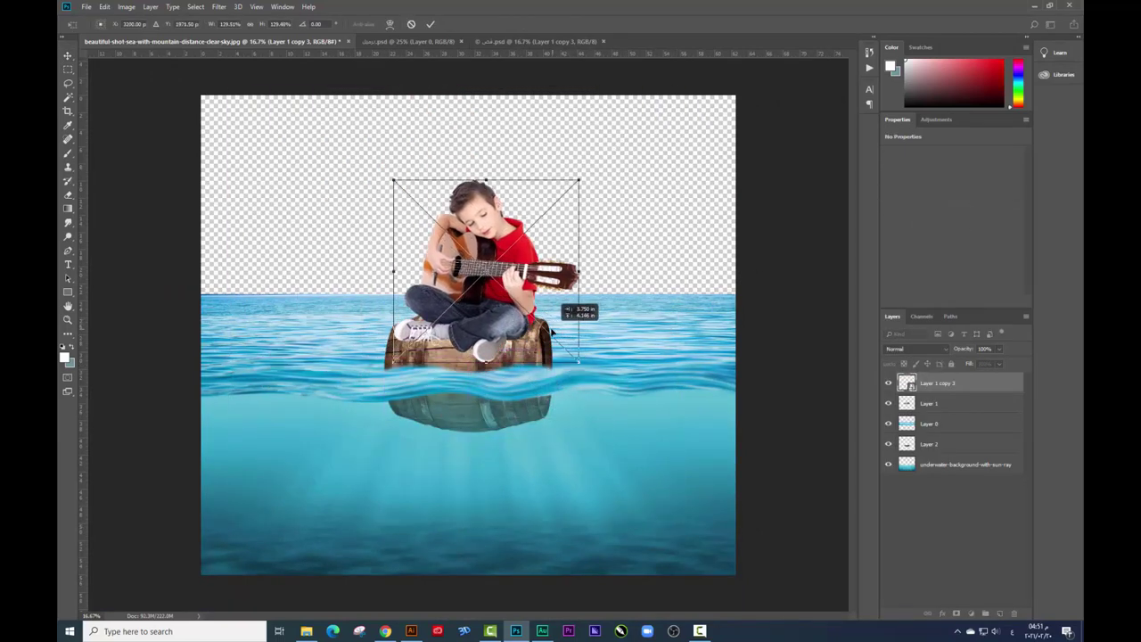
pyautogui.moveTo(580, 184)
pyautogui.mouseDown()
pyautogui.moveTo(605, 156)
pyautogui.moveTo(575, 182)
pyautogui.mouseUp()
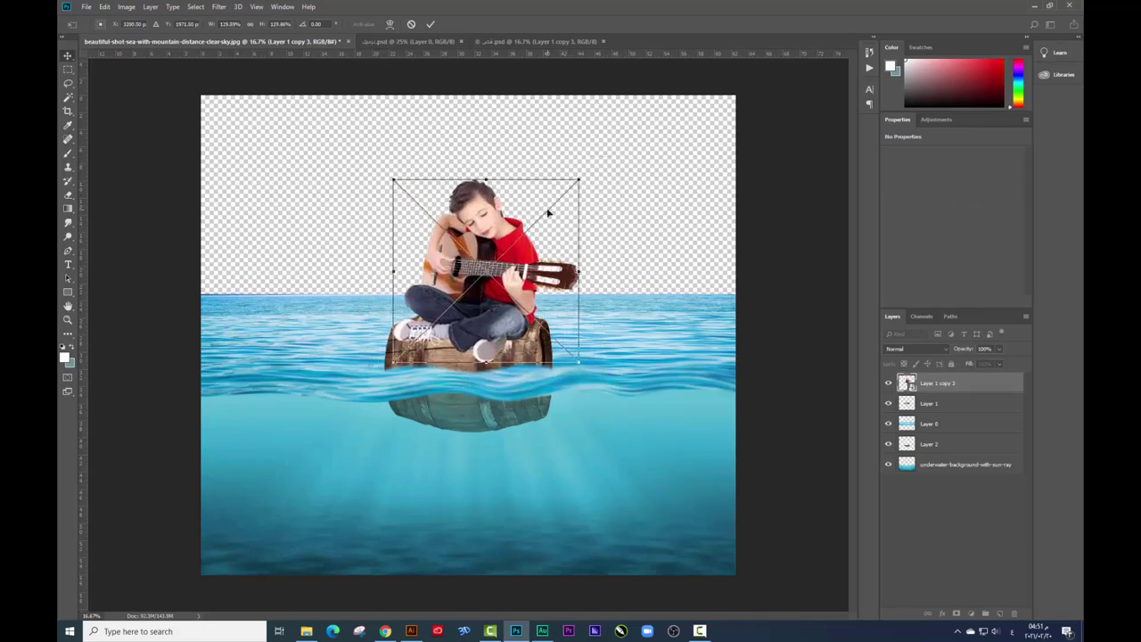
pyautogui.hotkey('ctrl', '+')
pyautogui.scroll(2, 557, 307)
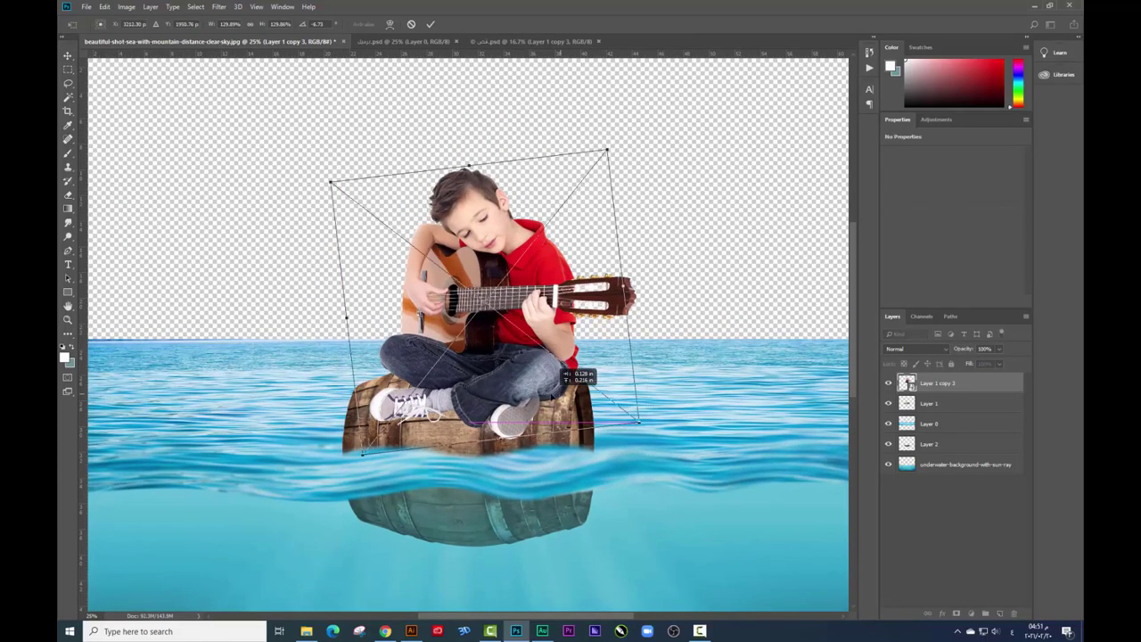
pyautogui.moveTo(584, 374)
pyautogui.mouseDown()
pyautogui.moveTo(566, 372)
pyautogui.moveTo(545, 395)
pyautogui.mouseUp()
pyautogui.hotkey('ctrl', 'h')
pyautogui.press('Return')
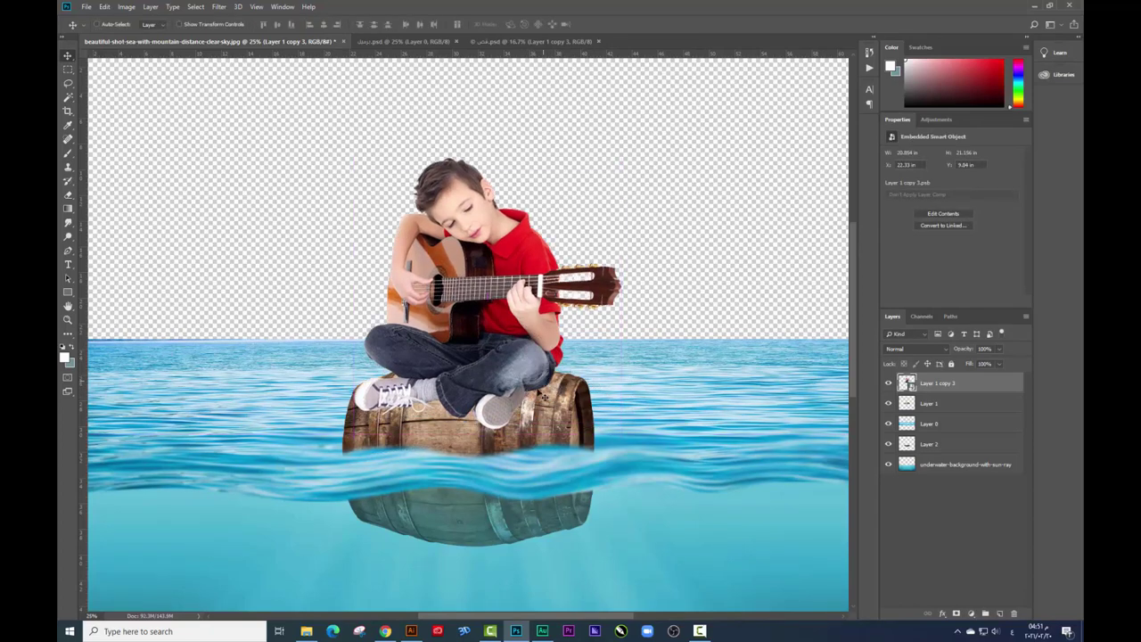
# Step: Tilt the boy about seven degrees and lower him onto the barrel top
pyautogui.hotkey('ctrl', 't')
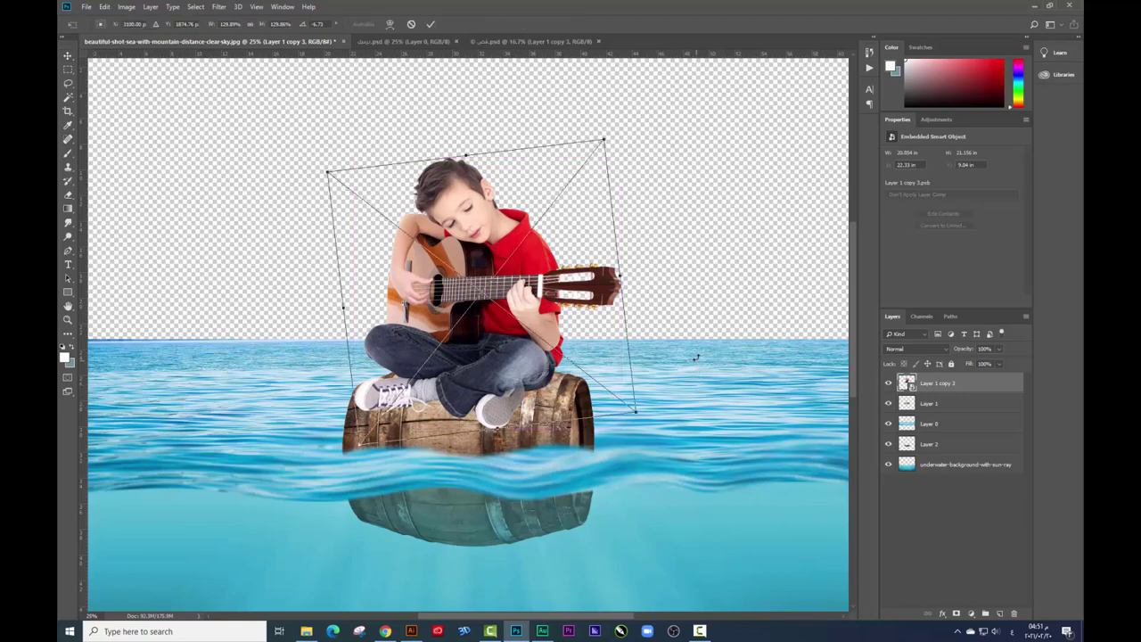
pyautogui.moveTo(629, 365); pyautogui.dragTo(720, 343)
pyautogui.press('Return')
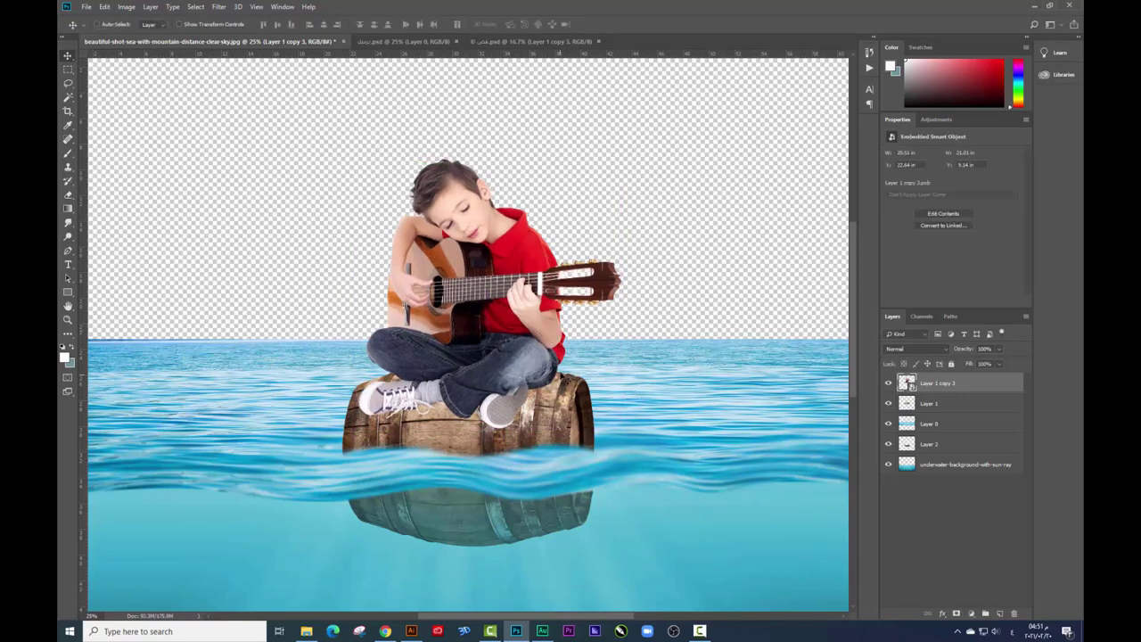
pyautogui.moveTo(579, 373)
pyautogui.mouseDown()
pyautogui.moveTo(540, 396)
pyautogui.moveTo(551, 378)
pyautogui.mouseUp()
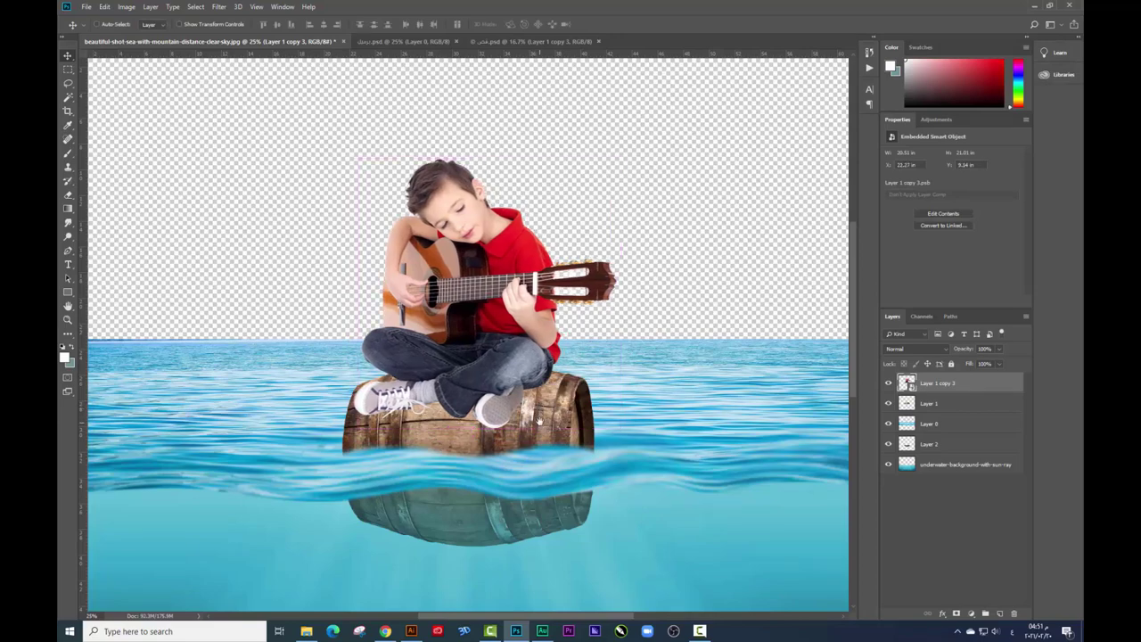
pyautogui.scroll(1, 537, 367)
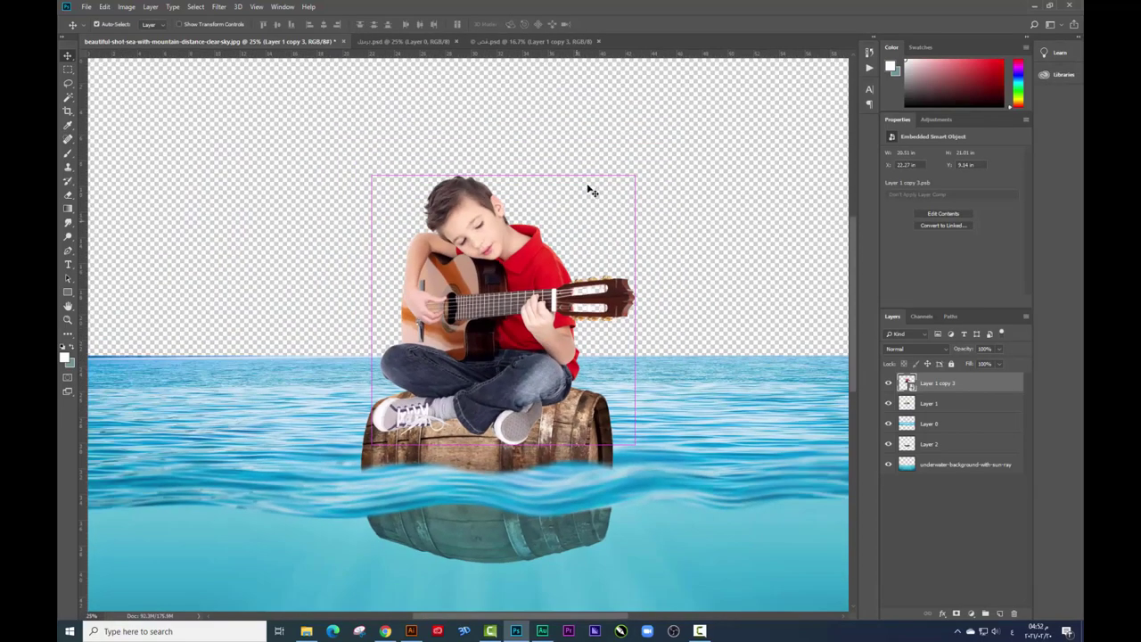
# Step: Try an extra rotation and a distortion on the boy, cancelling both
pyautogui.hotkey('ctrl', 't')
pyautogui.moveTo(642, 171); pyautogui.dragTo(619, 130)
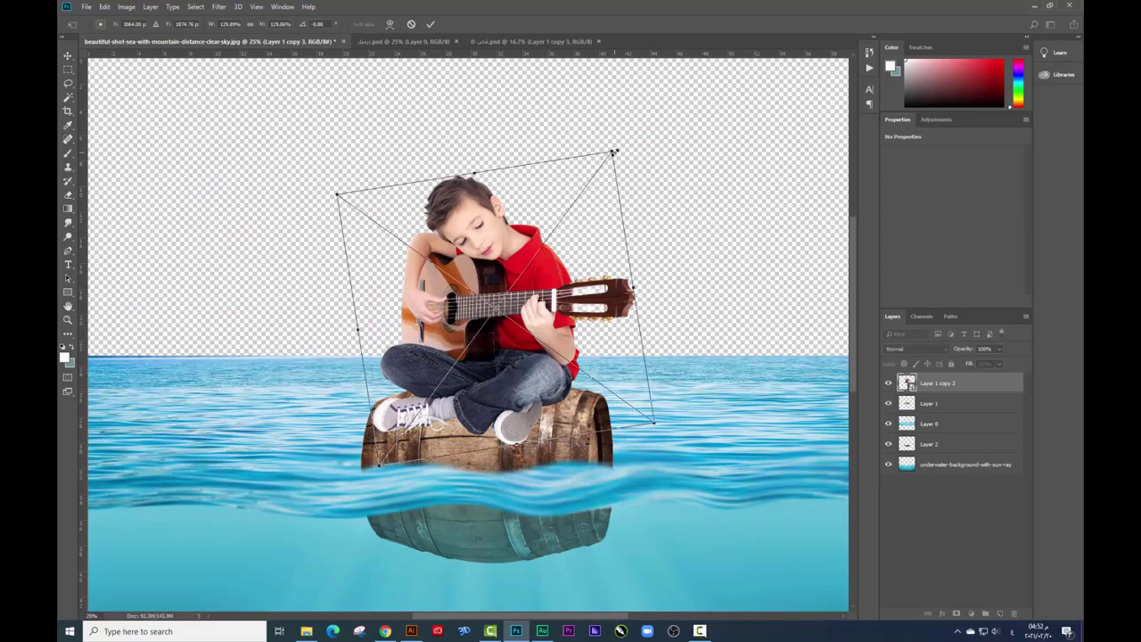
pyautogui.press('Escape')
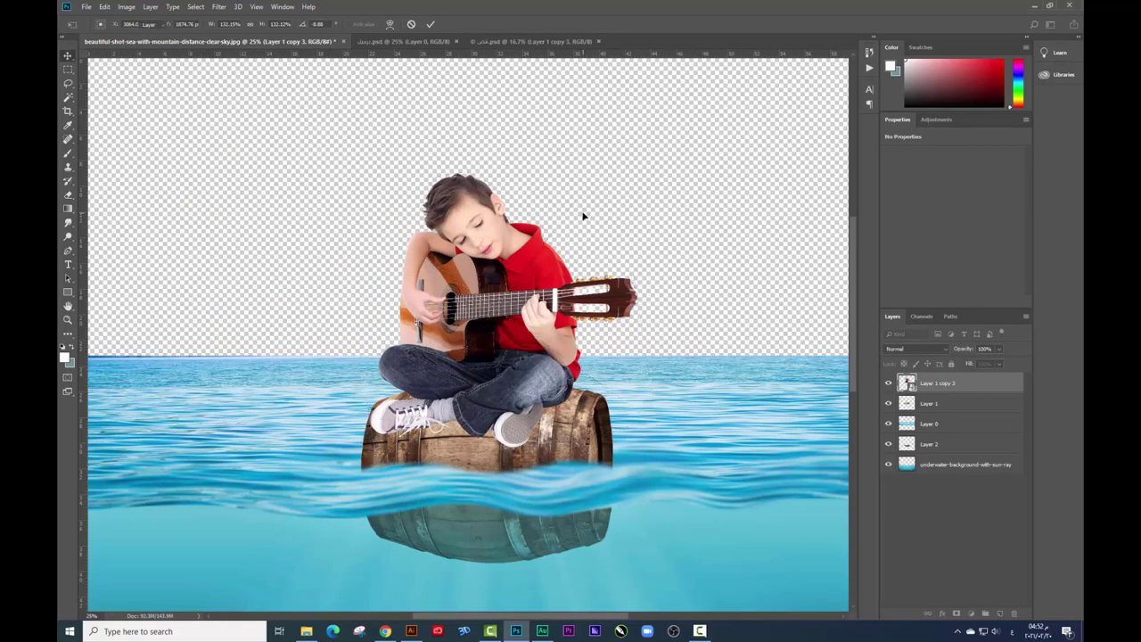
pyautogui.hotkey('ctrl', '-')
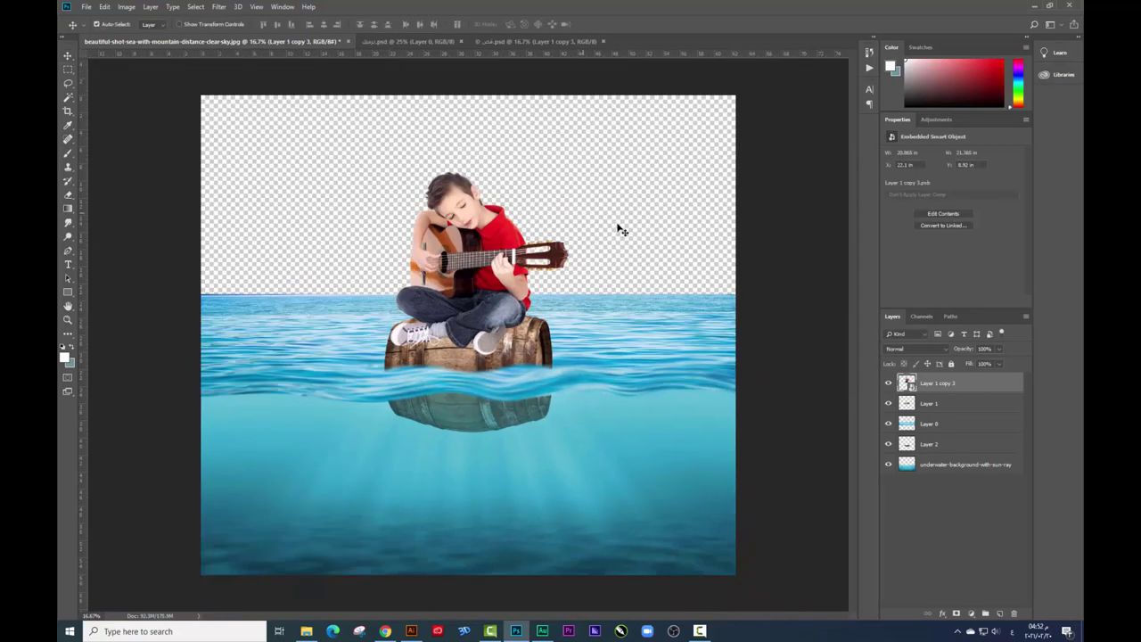
pyautogui.hotkey('ctrl', 't')
pyautogui.moveTo(570, 169); pyautogui.dragTo(552, 159)
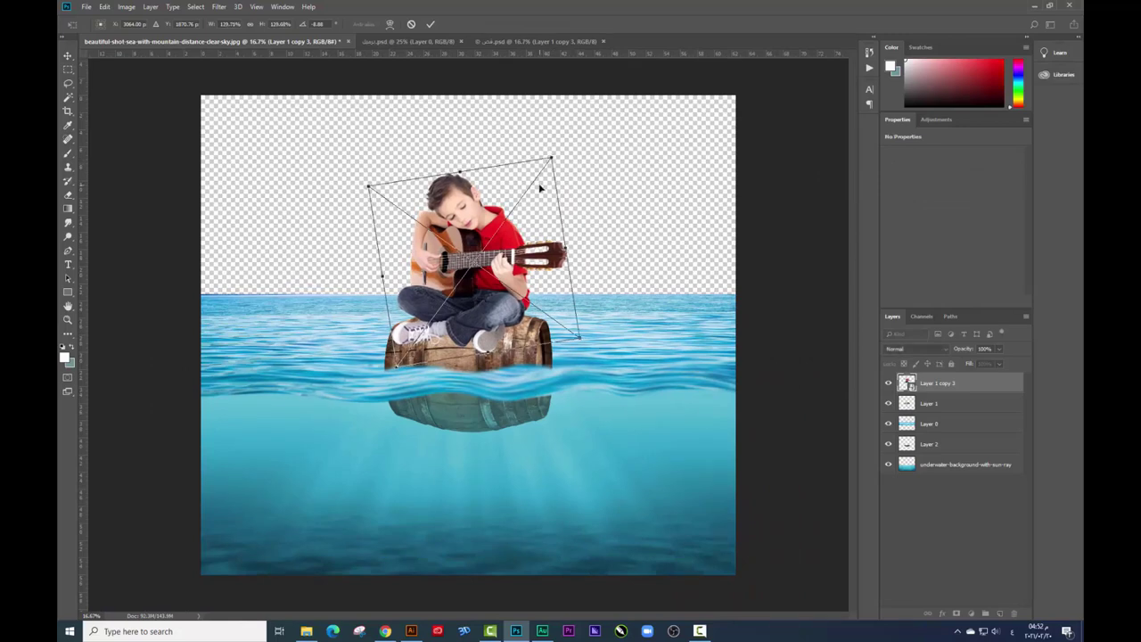
pyautogui.press('Escape')
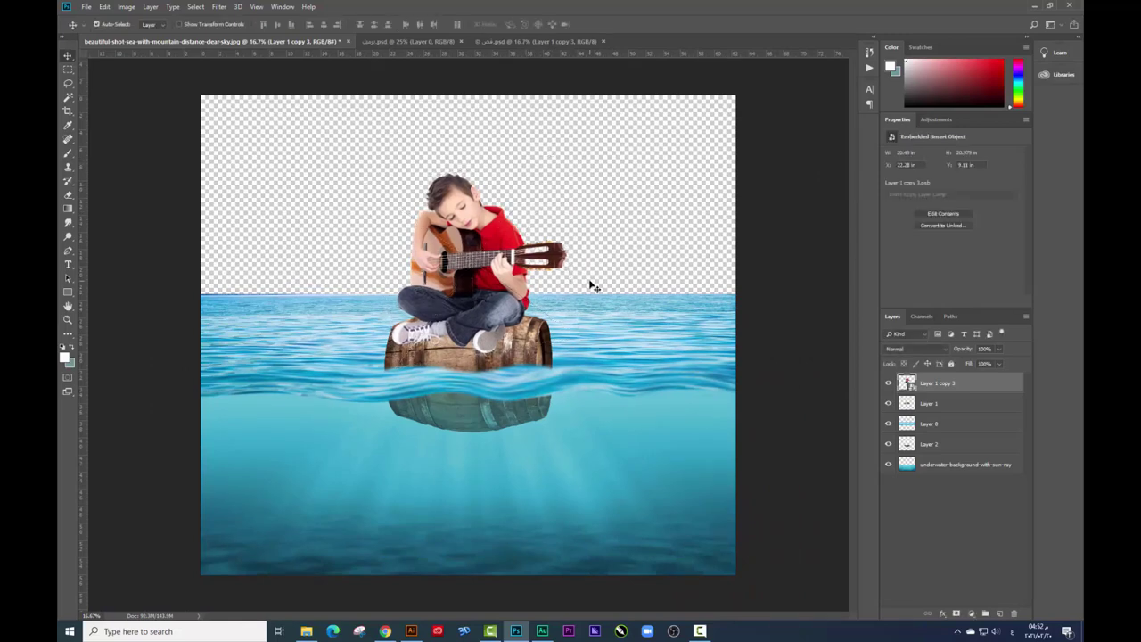
# Step: Select Layer 1 and Layer 2 and move them together slightly right
pyautogui.keyDown('ctrl'); pyautogui.click(927, 443); pyautogui.keyUp('ctrl')
pyautogui.keyDown('ctrl'); pyautogui.click(931, 408); pyautogui.keyUp('ctrl')
pyautogui.moveTo(572, 357); pyautogui.dragTo(580, 359)
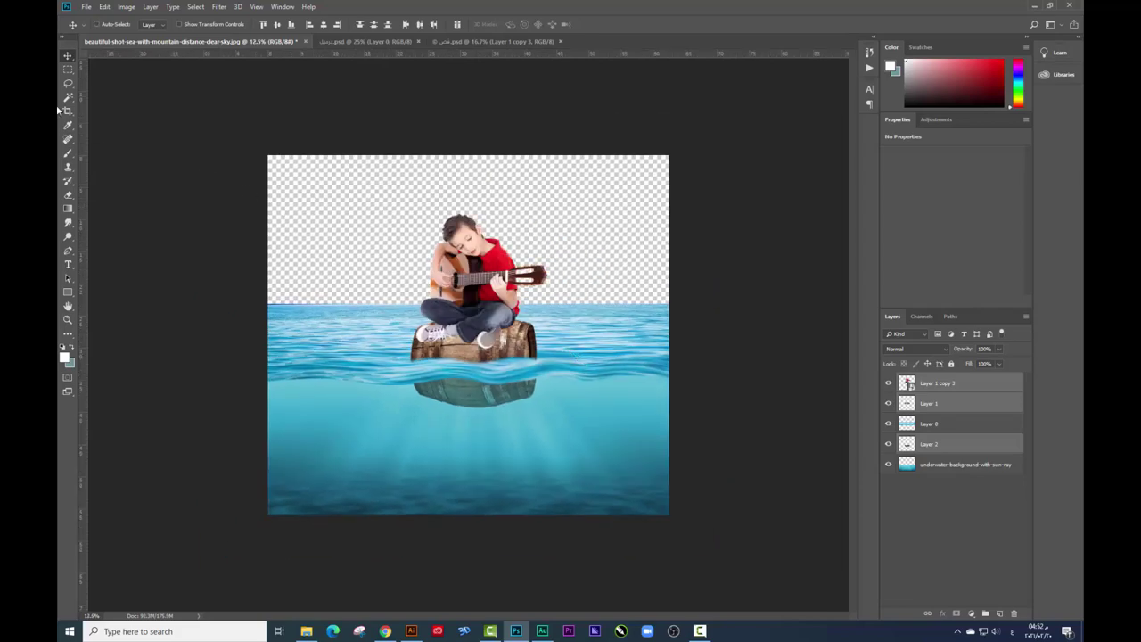
# Step: Crop-extend the canvas taller and wider on both sides
pyautogui.click(67, 110)
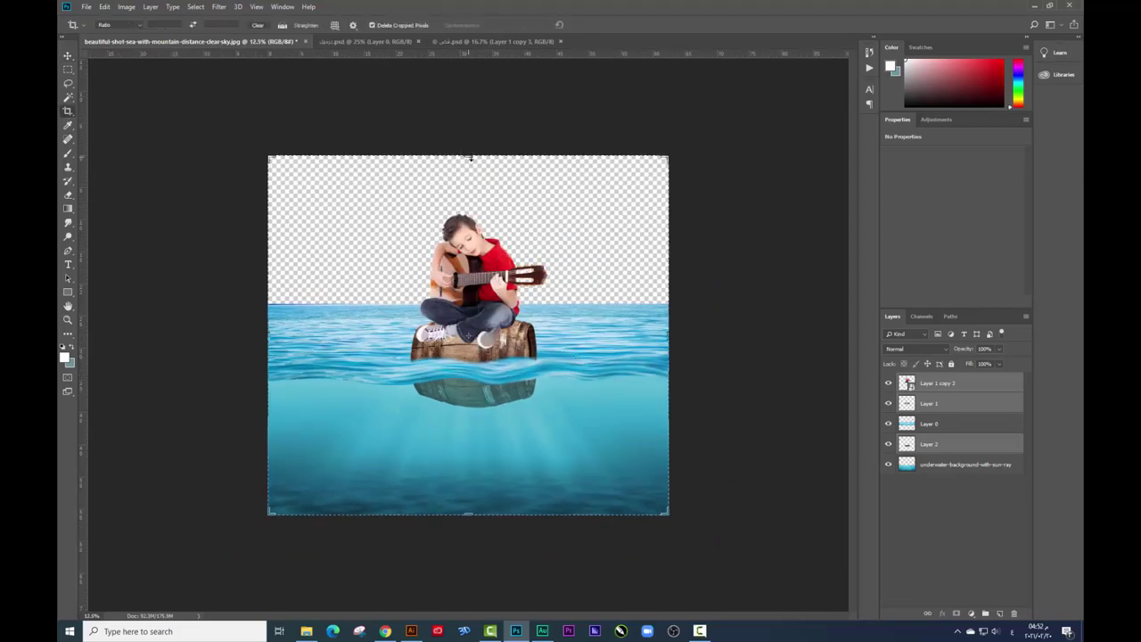
pyautogui.moveTo(467, 156); pyautogui.dragTo(472, 101)
pyautogui.press('Return')
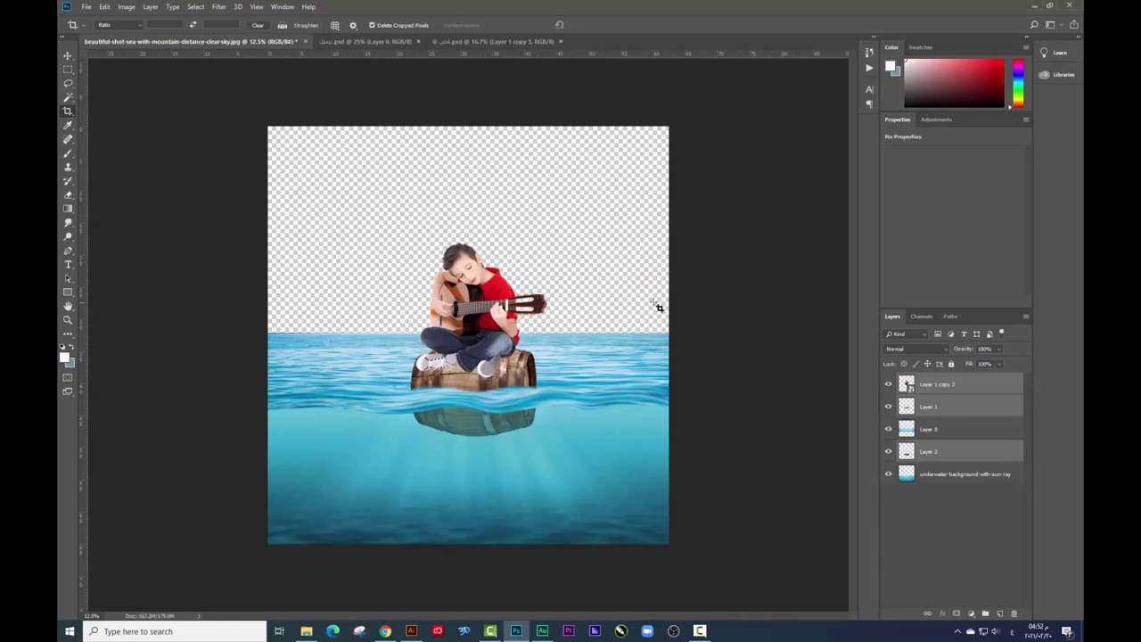
pyautogui.moveTo(668, 317); pyautogui.dragTo(707, 324)
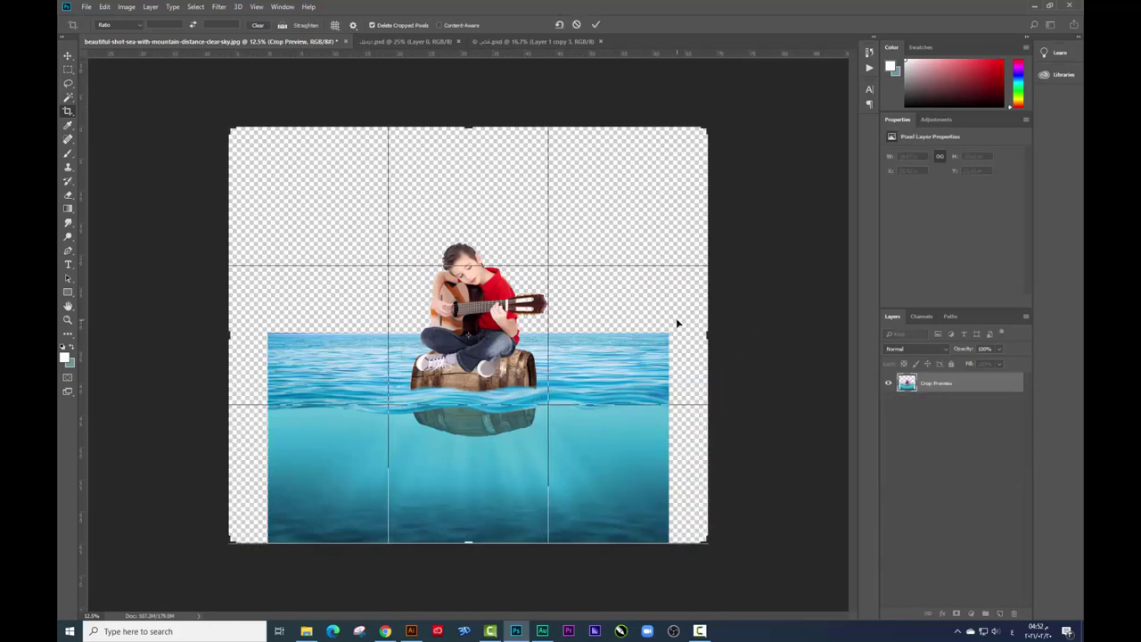
pyautogui.press('Return')
pyautogui.press('v')
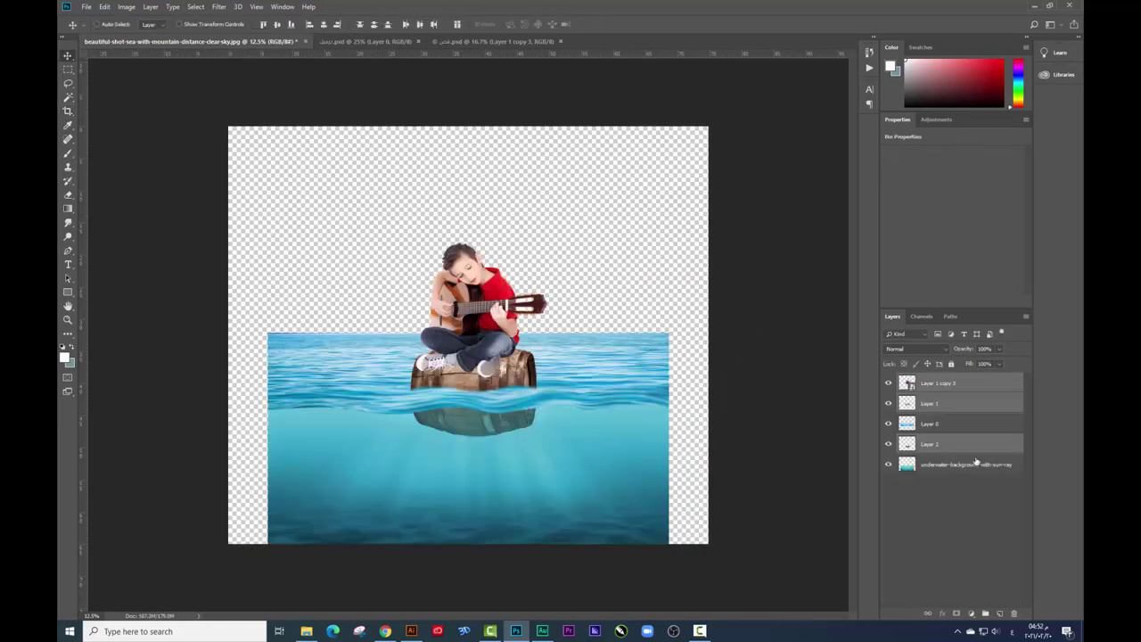
# Step: Stretch Layer 0 and the underwater layer to span the full canvas width
pyautogui.click(931, 423)
pyautogui.keyDown('ctrl'); pyautogui.click(967, 464); pyautogui.keyUp('ctrl')
pyautogui.hotkey('ctrl', 't')
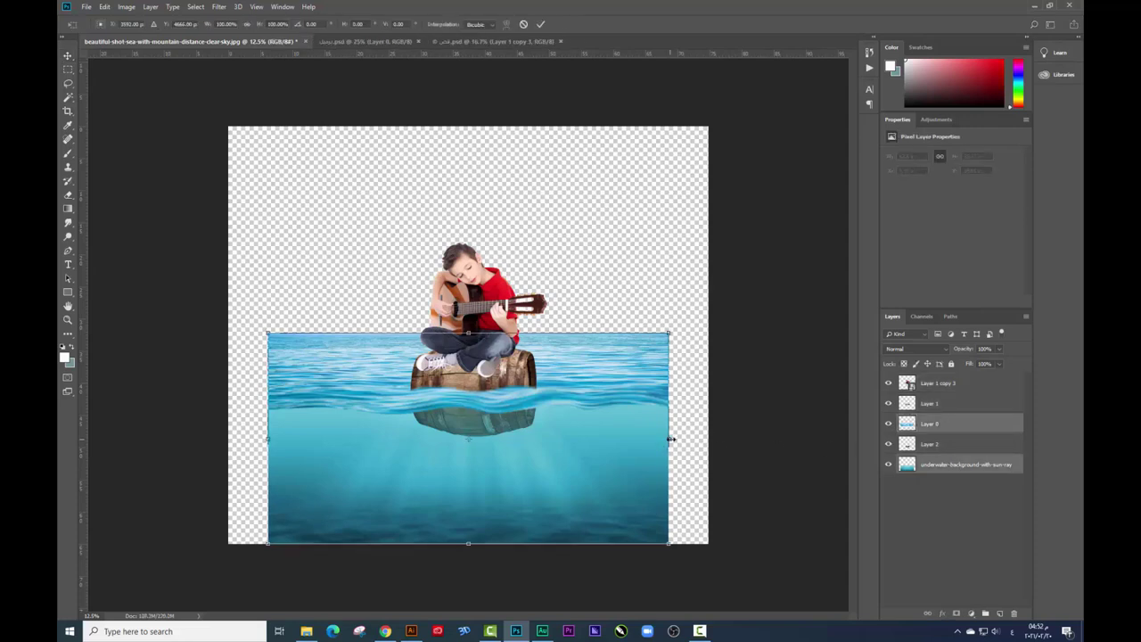
pyautogui.moveTo(670, 439); pyautogui.dragTo(709, 437)
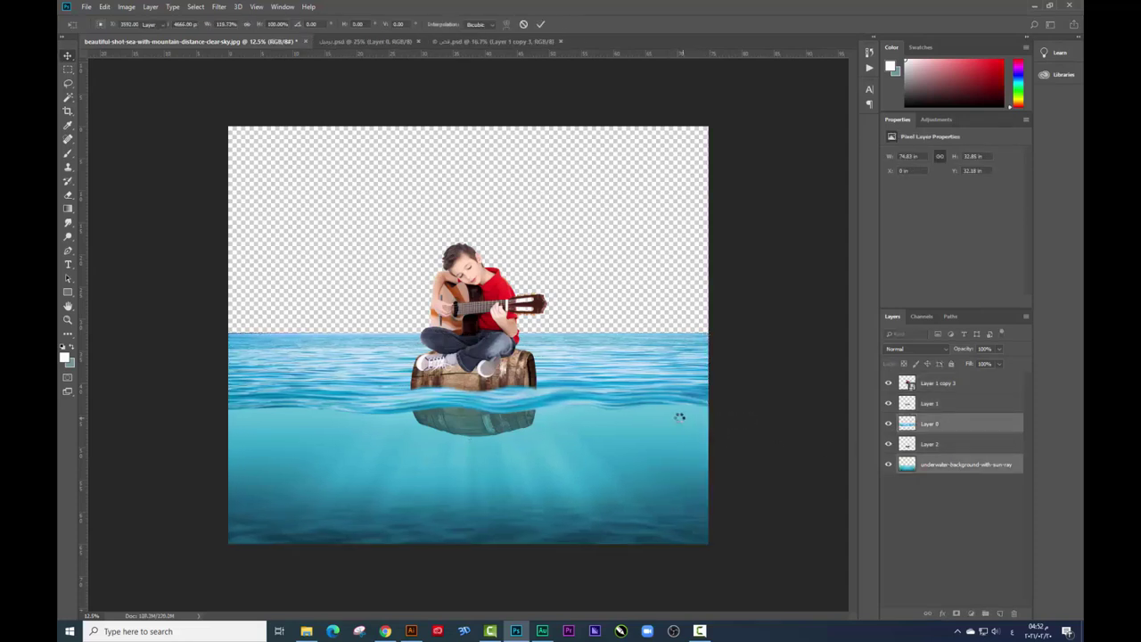
pyautogui.press('Return')
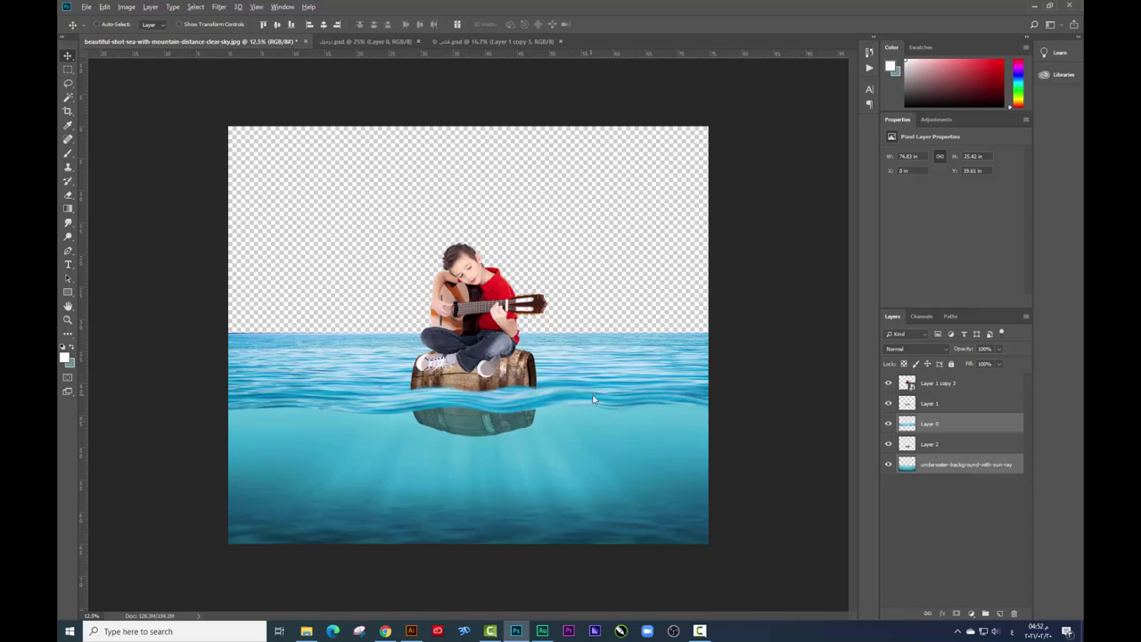
pyautogui.hotkey('alt', 'Tab')
pyautogui.hotkey('alt', 'Tab')
pyautogui.hotkey('alt', 'Tab')
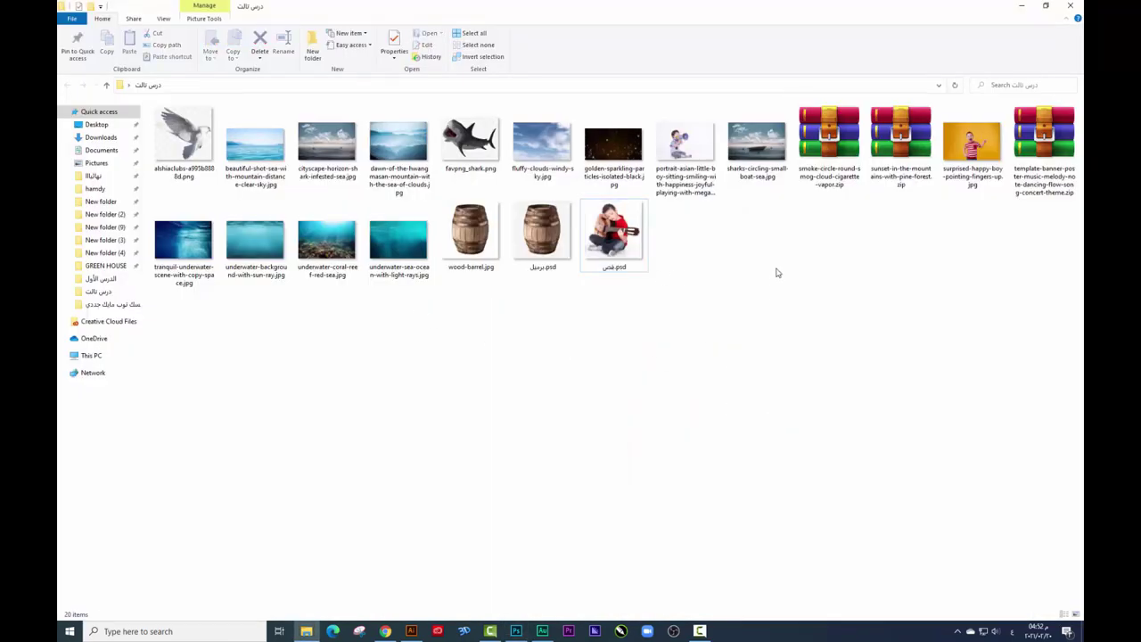
# Step: Place the misty mountain photo and move its layer beneath the sea layers
pyautogui.moveTo(398, 143)
pyautogui.mouseDown()
pyautogui.moveTo(524, 626)
pyautogui.moveTo(470, 246)
pyautogui.mouseUp()
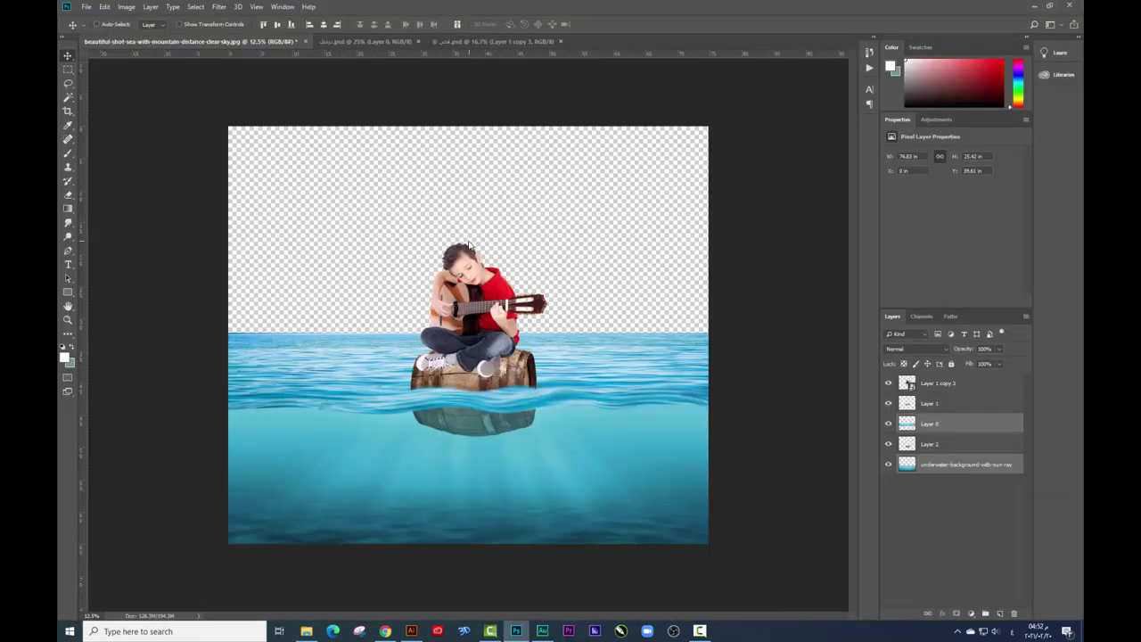
pyautogui.press('Return')
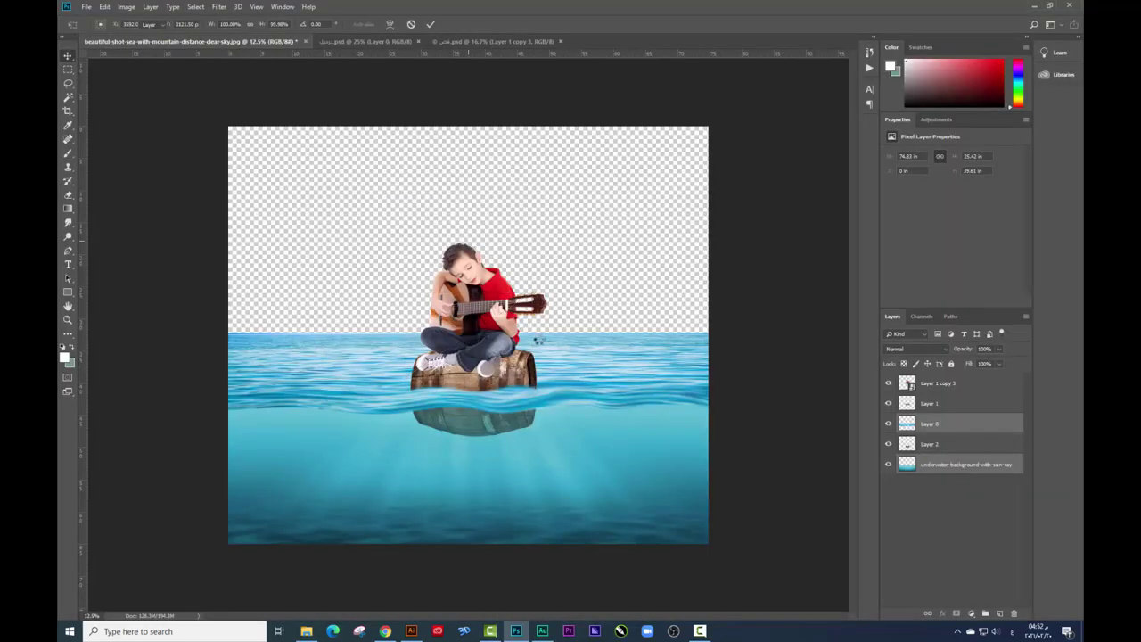
pyautogui.moveTo(946, 425); pyautogui.dragTo(945, 492)
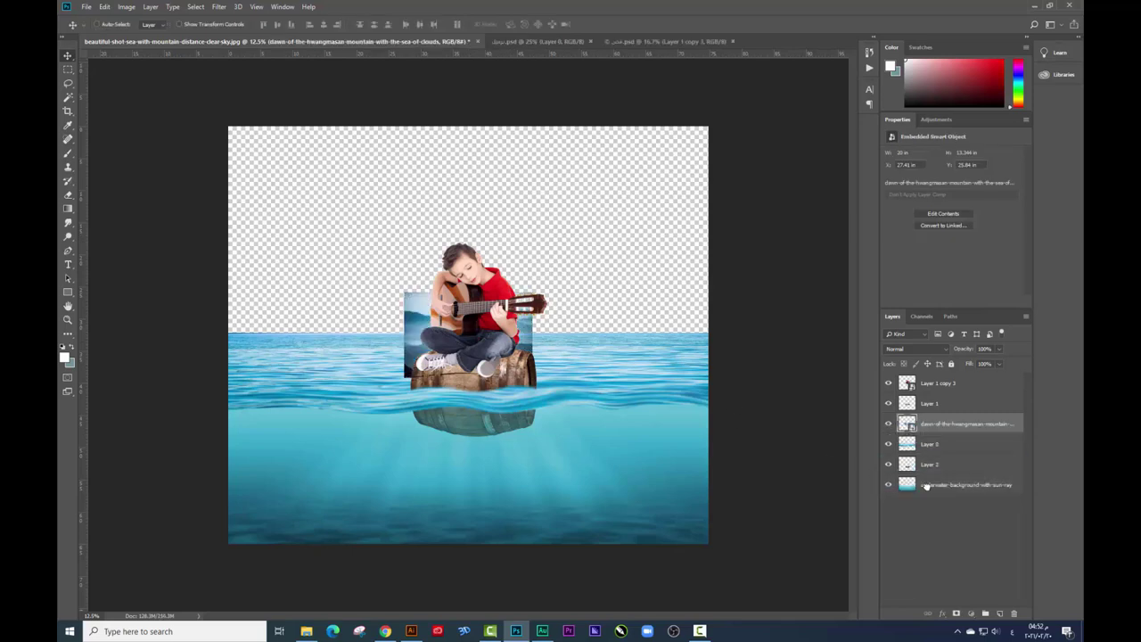
# Step: Enlarge and stretch the mountain photo to fill the sky to the canvas edges
pyautogui.hotkey('ctrl', 't')
pyautogui.moveTo(463, 332); pyautogui.dragTo(379, 300)
pyautogui.moveTo(445, 258); pyautogui.dragTo(647, 122)
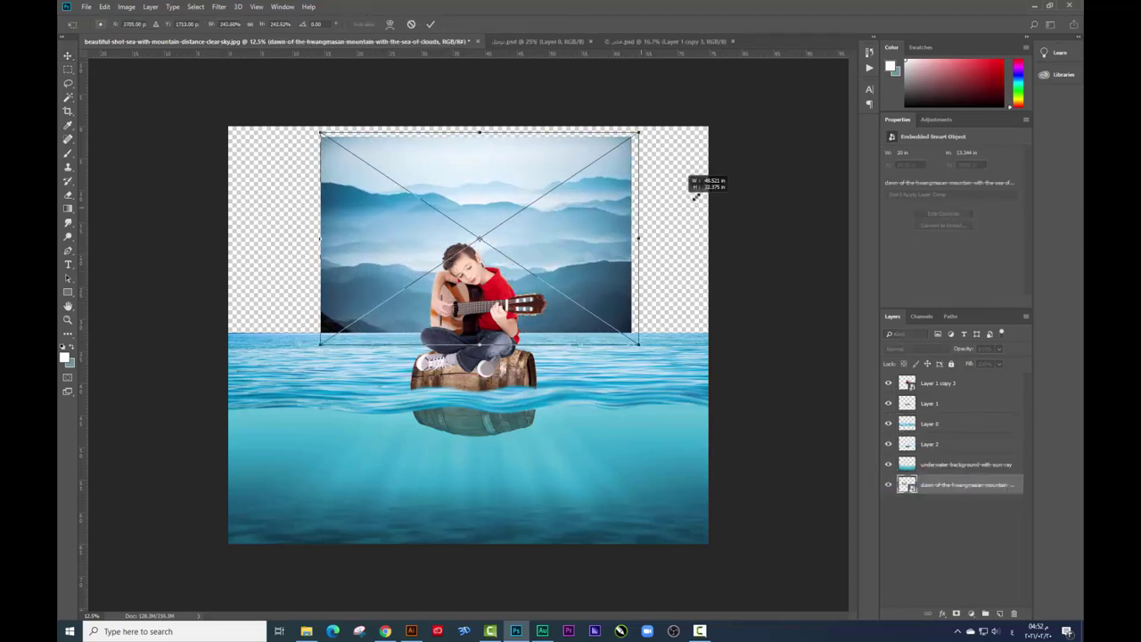
pyautogui.moveTo(504, 223); pyautogui.dragTo(414, 243)
pyautogui.moveTo(574, 253); pyautogui.dragTo(708, 237)
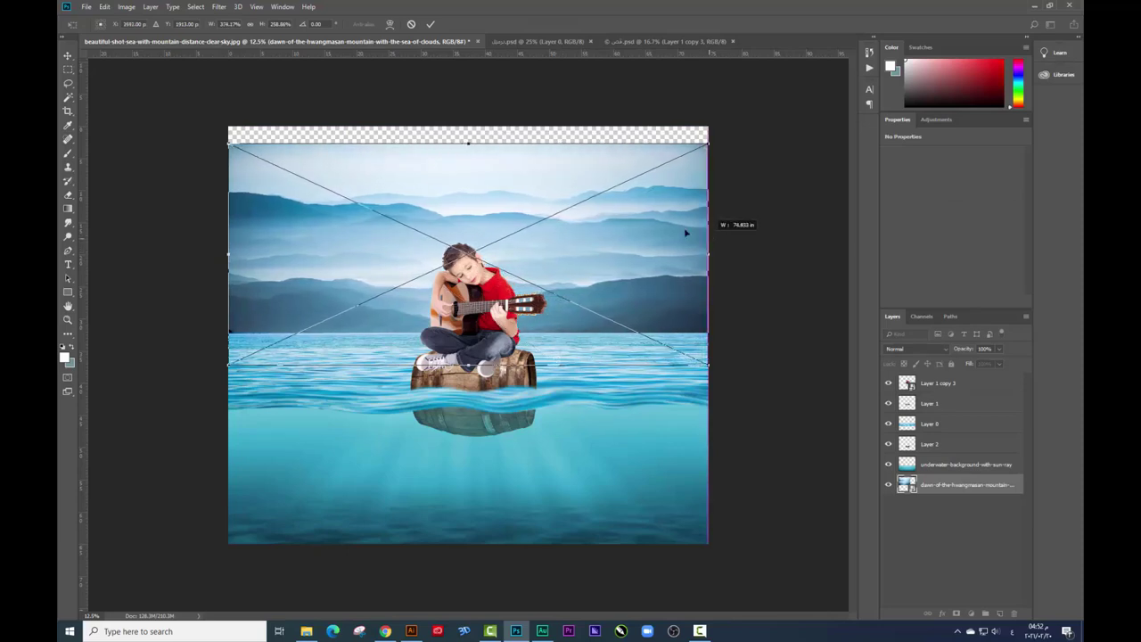
pyautogui.moveTo(452, 132); pyautogui.dragTo(465, 89)
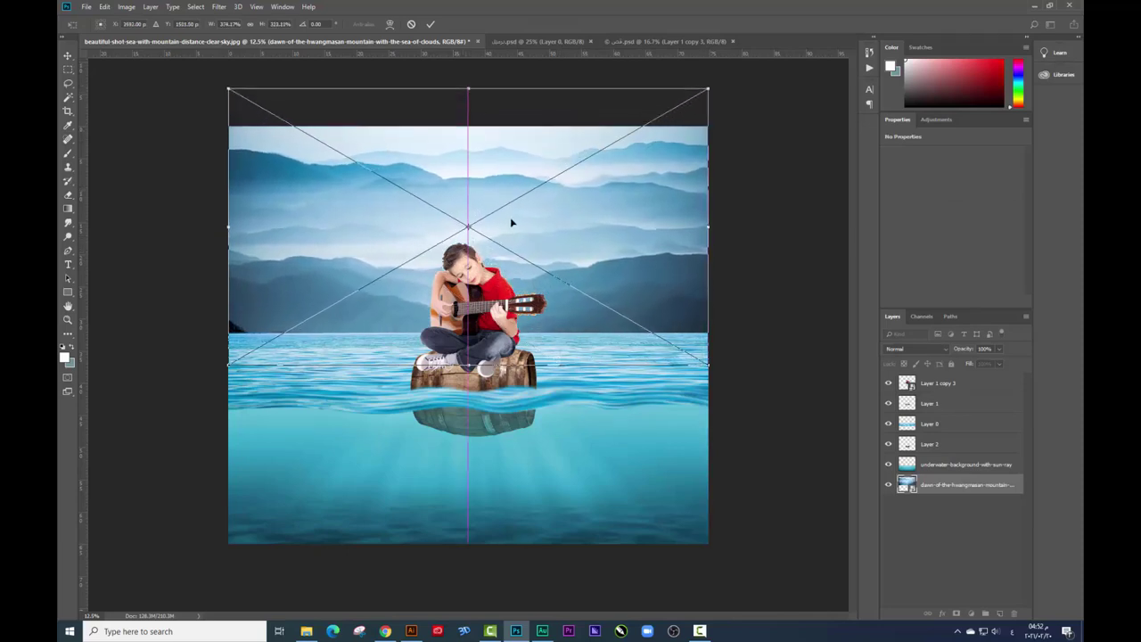
pyautogui.moveTo(468, 365); pyautogui.dragTo(468, 353)
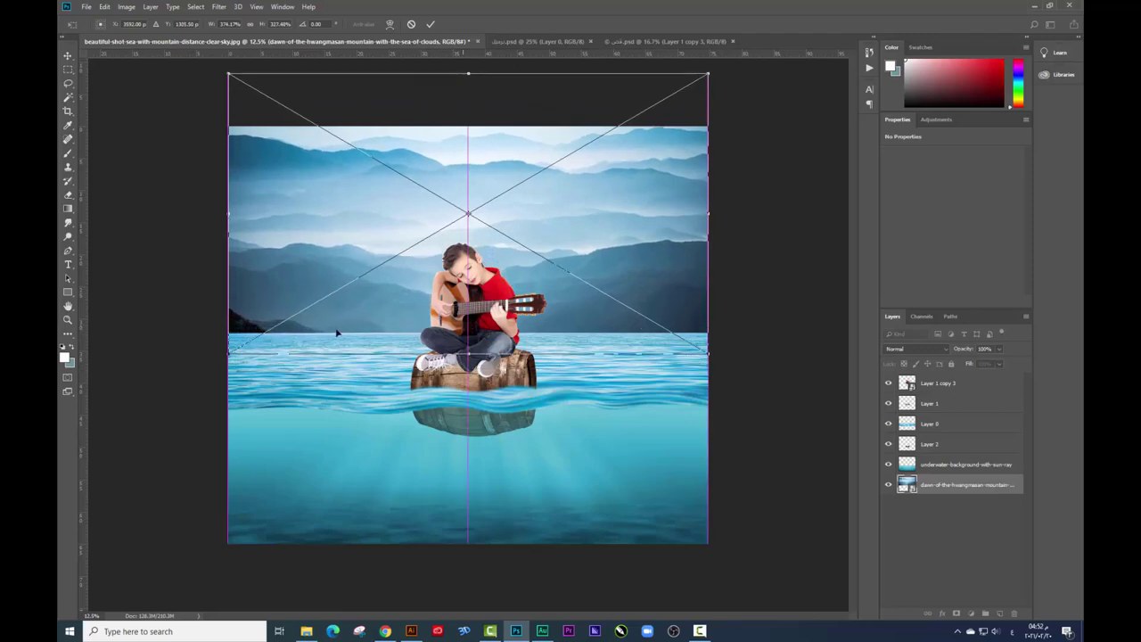
pyautogui.press('Return')
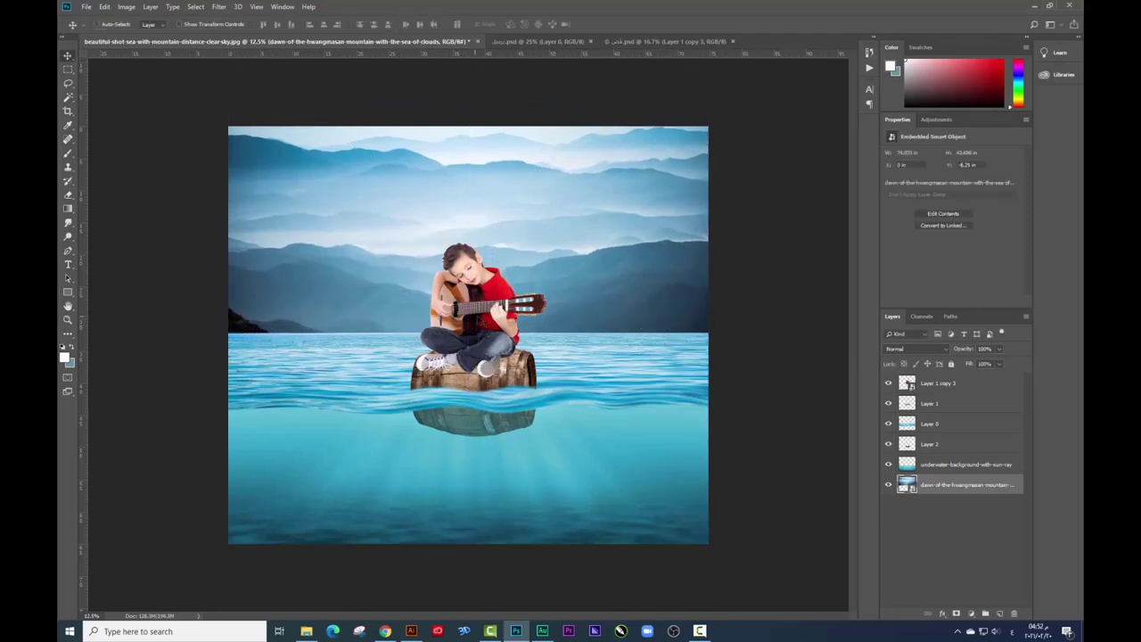
pyautogui.hotkey('ctrl', '+')
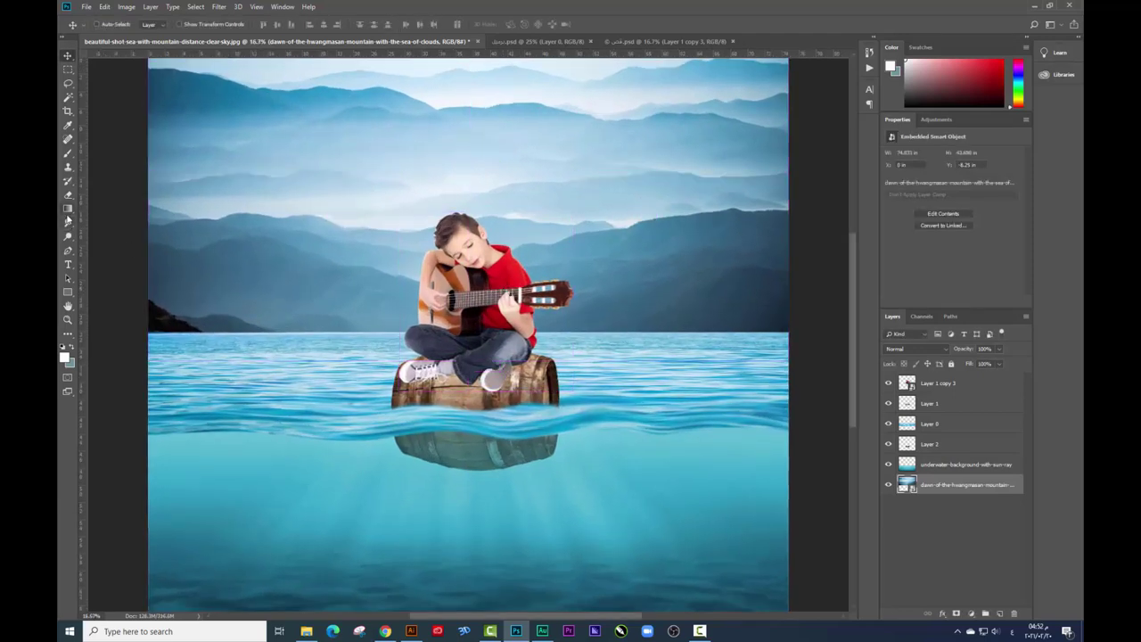
# Step: Add a new empty layer and set the foreground colour to #ff0000
pyautogui.click(68, 152)
pyautogui.rightClick(257, 246)
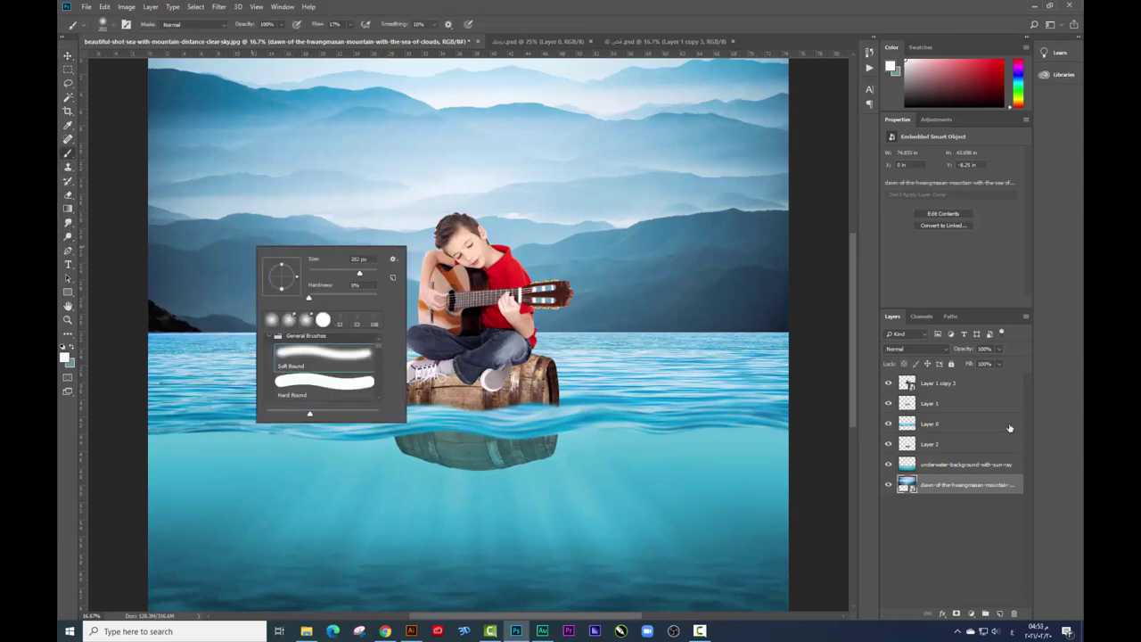
pyautogui.click(998, 613)
pyautogui.rightClick(389, 180)
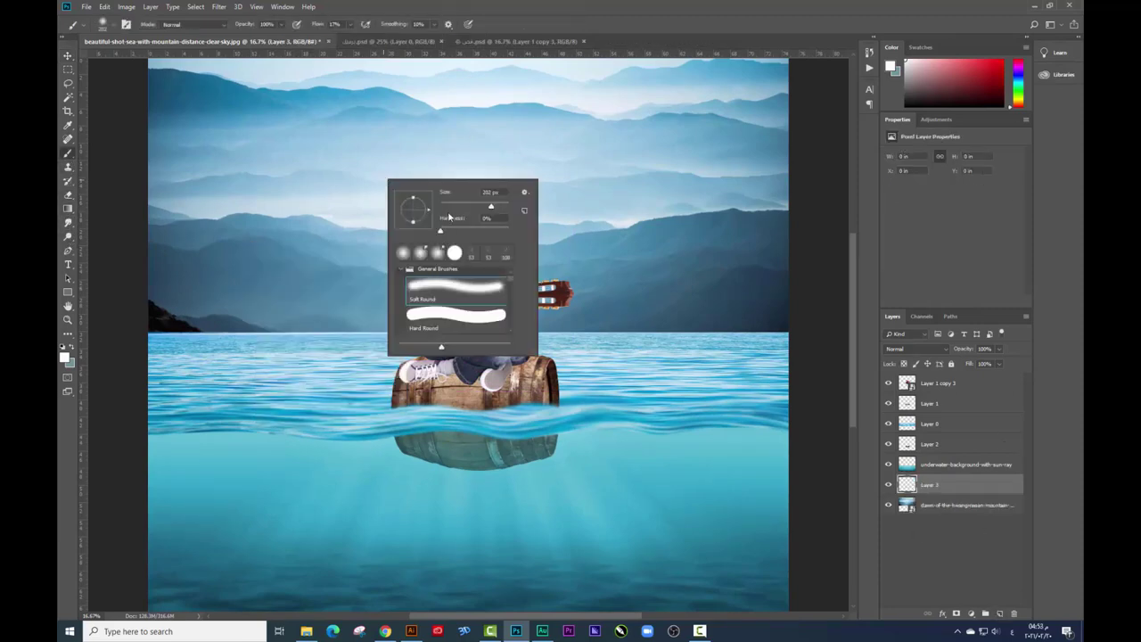
pyautogui.write('ff0000')
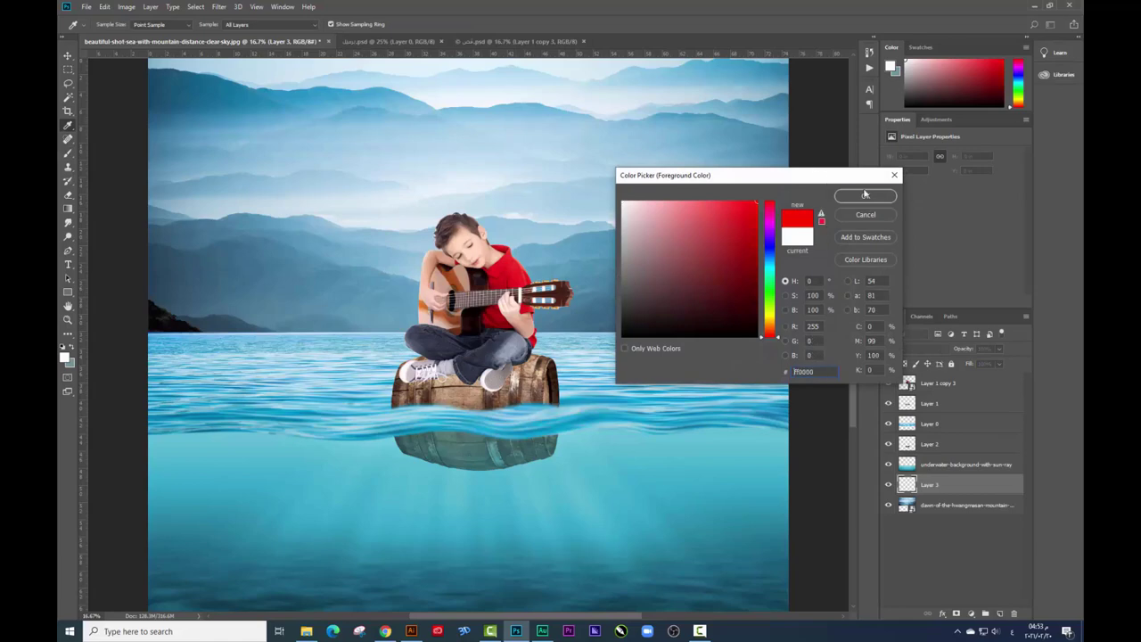
pyautogui.press('Return')
pyautogui.hotkey('ctrl', '-')
pyautogui.press('b')
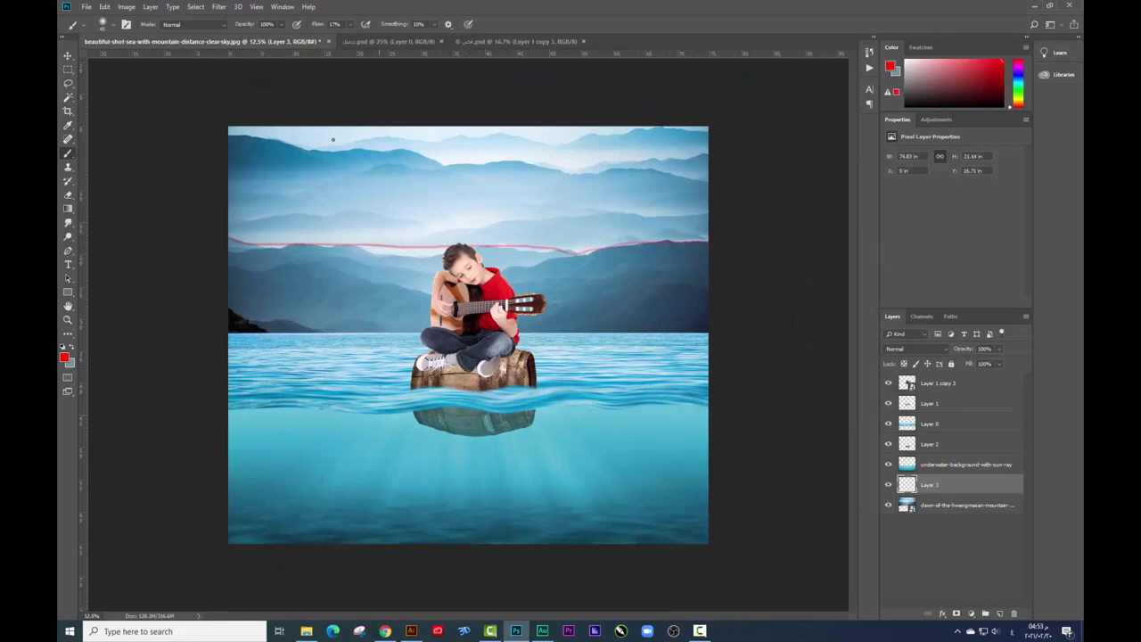
# Step: Undo the red test stroke and rasterize the mountain layer for erasing
pyautogui.click(70, 56)
pyautogui.hotkey('ctrl', 'z')
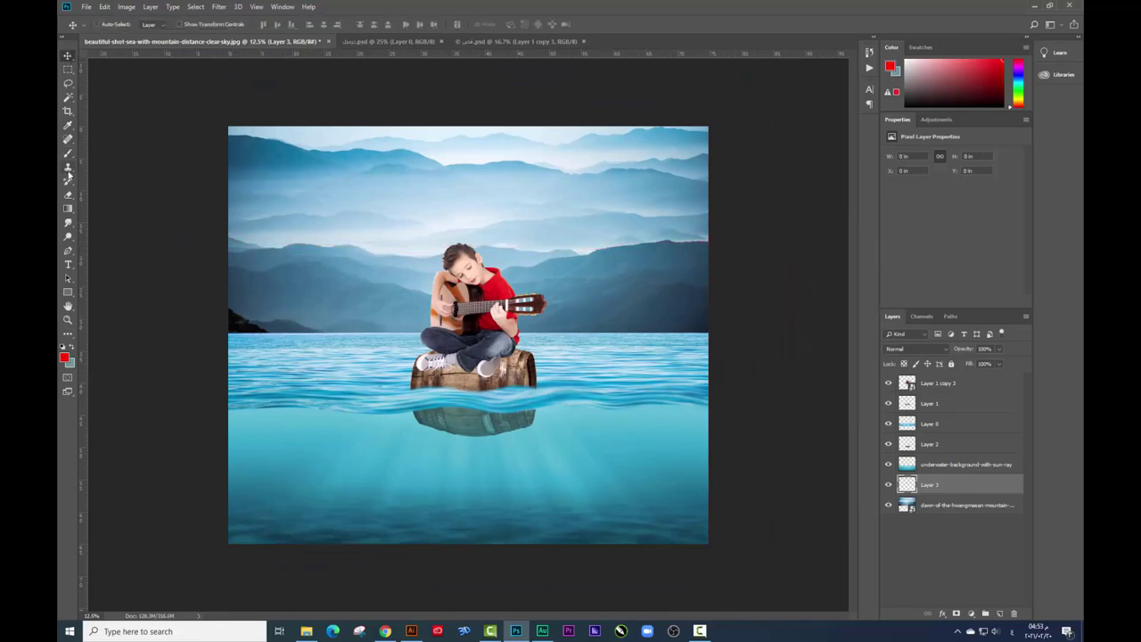
pyautogui.click(68, 194)
pyautogui.rightClick(493, 157)
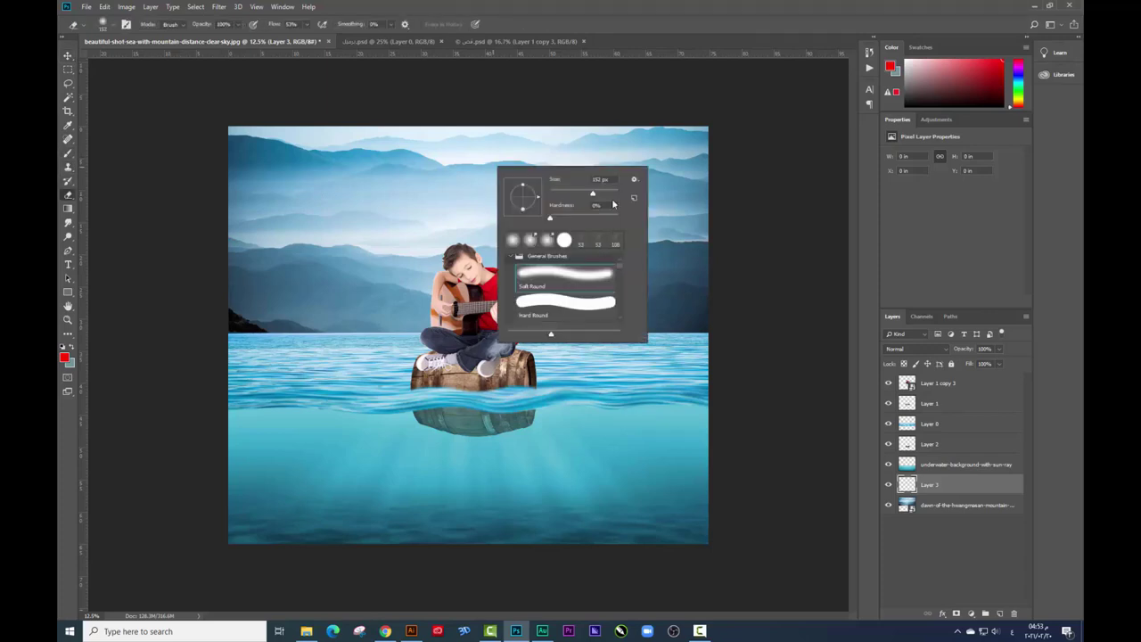
pyautogui.click(265, 103)
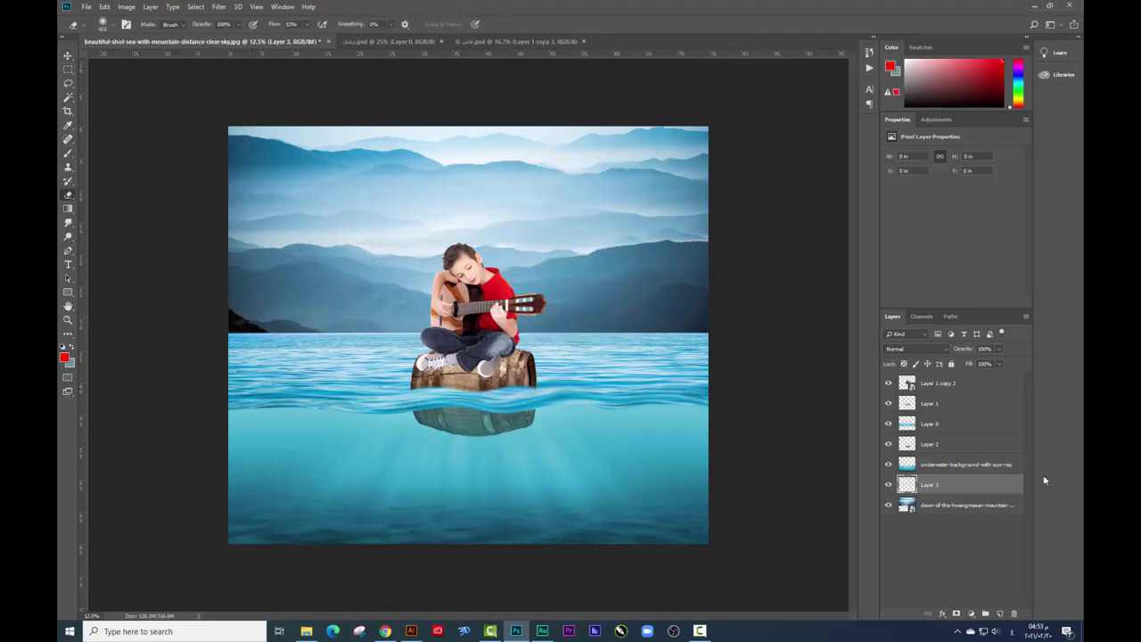
pyautogui.hotkey('alt', '[')
pyautogui.click(524, 154)
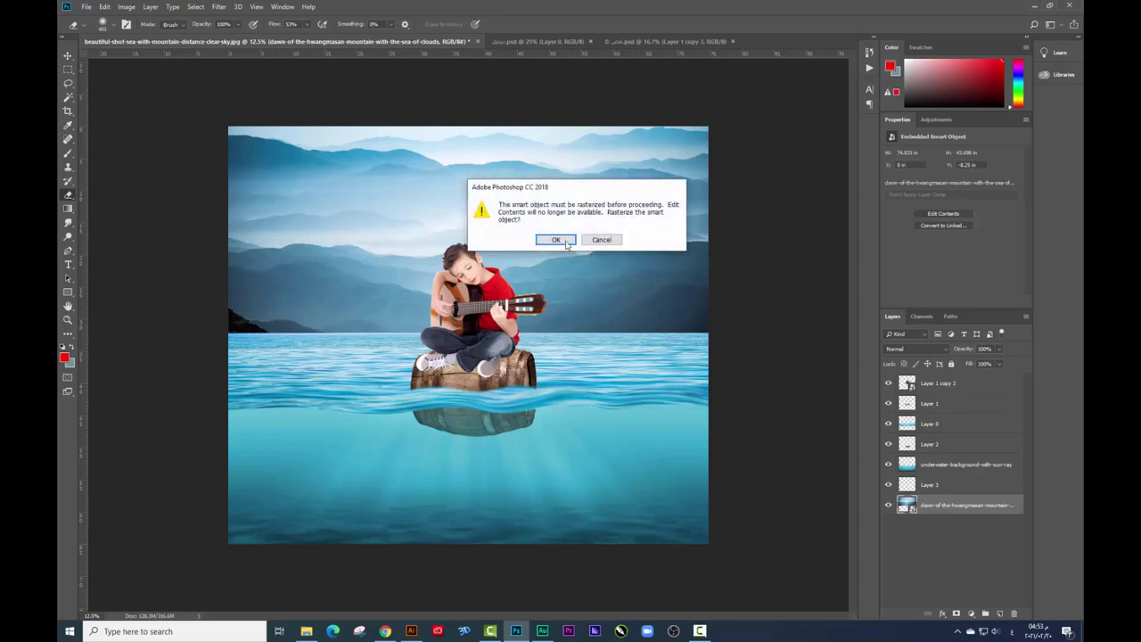
pyautogui.press('Return')
# Step: Erase the top of the mountain sky with a large soft eraser
pyautogui.rightClick(382, 151)
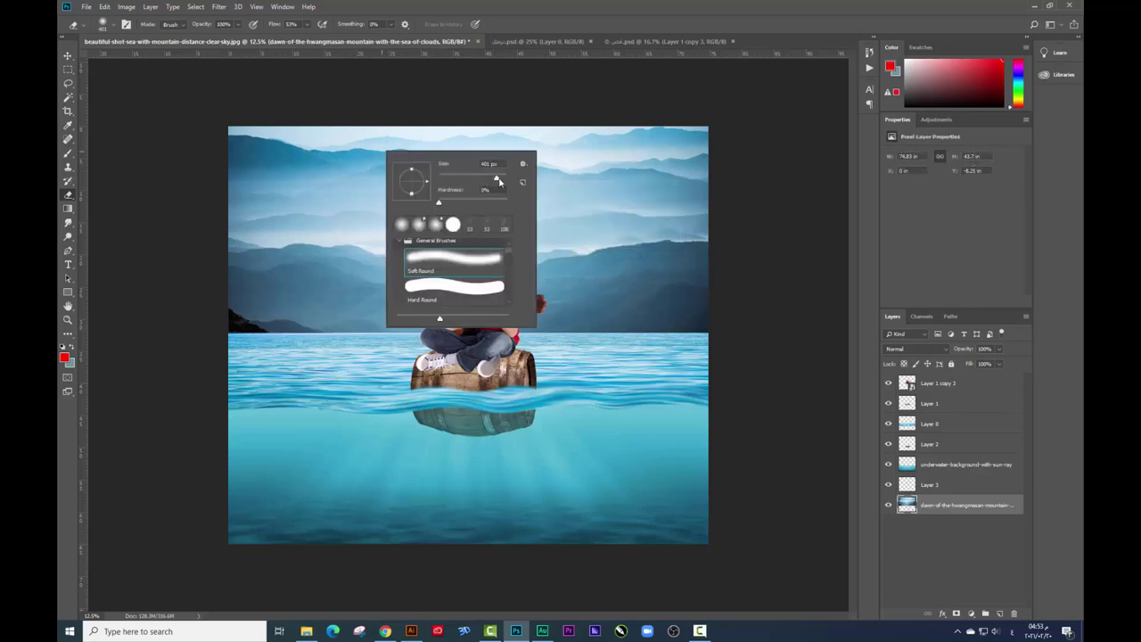
pyautogui.click(300, 125)
pyautogui.moveTo(232, 141); pyautogui.dragTo(467, 143)
pyautogui.moveTo(545, 141); pyautogui.dragTo(769, 138)
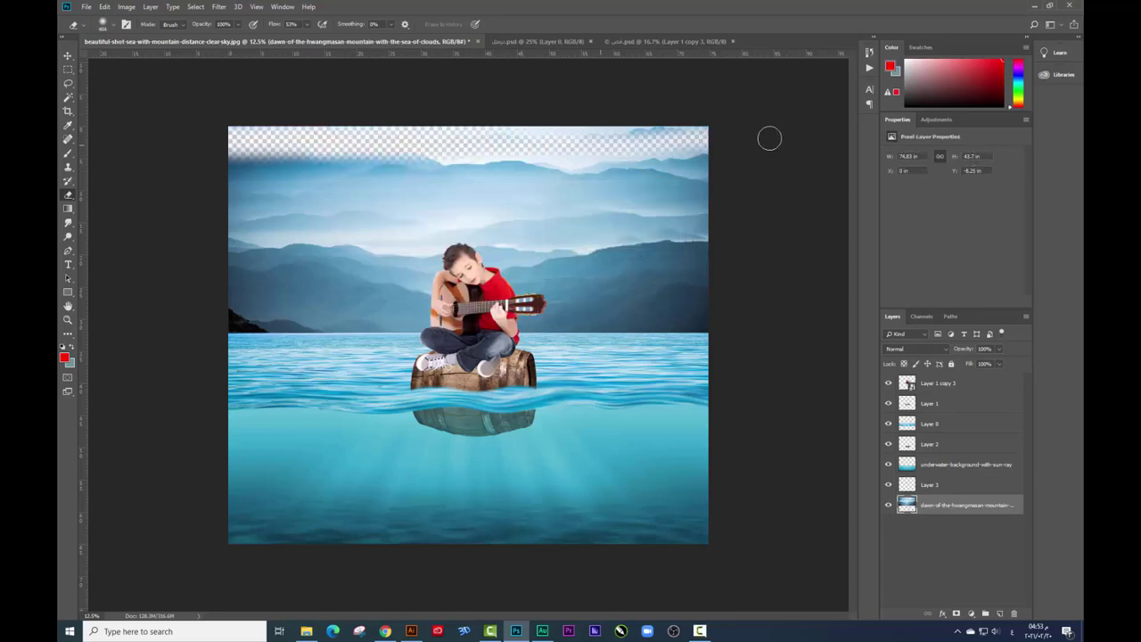
pyautogui.moveTo(347, 174)
pyautogui.mouseDown()
pyautogui.moveTo(704, 183)
pyautogui.moveTo(606, 207)
pyautogui.moveTo(267, 160)
pyautogui.moveTo(410, 165)
pyautogui.moveTo(548, 214)
pyautogui.moveTo(208, 181)
pyautogui.moveTo(436, 208)
pyautogui.moveTo(267, 214)
pyautogui.moveTo(535, 219)
pyautogui.moveTo(730, 204)
pyautogui.mouseUp()
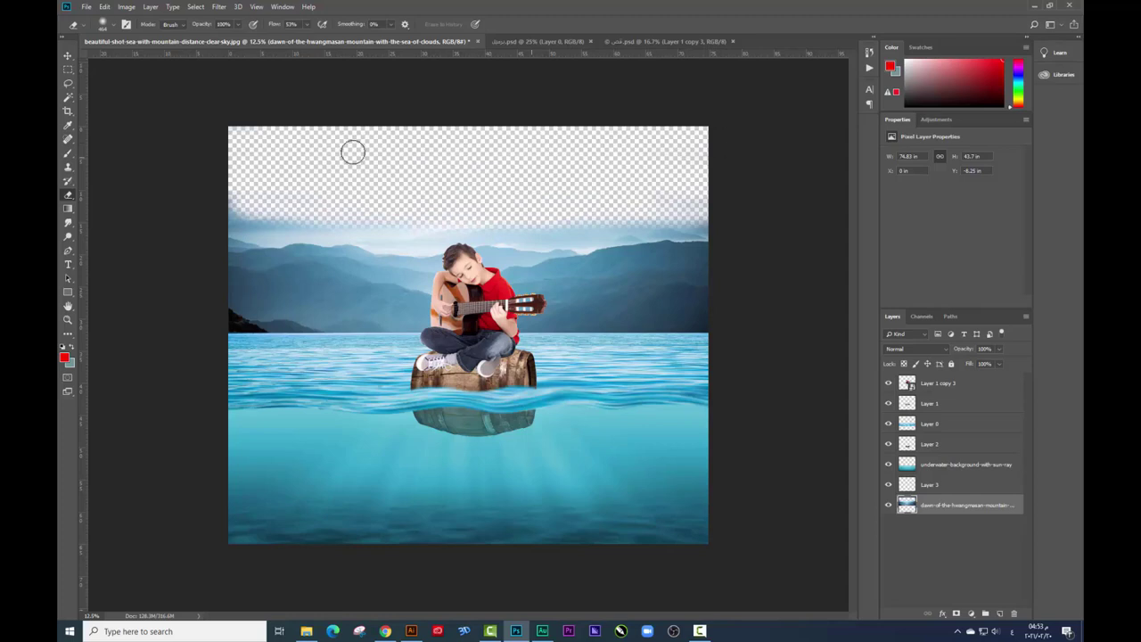
# Step: Place the fluffy clouds photo behind the mountain layer to fill the sky
pyautogui.hotkey('alt', 'Tab')
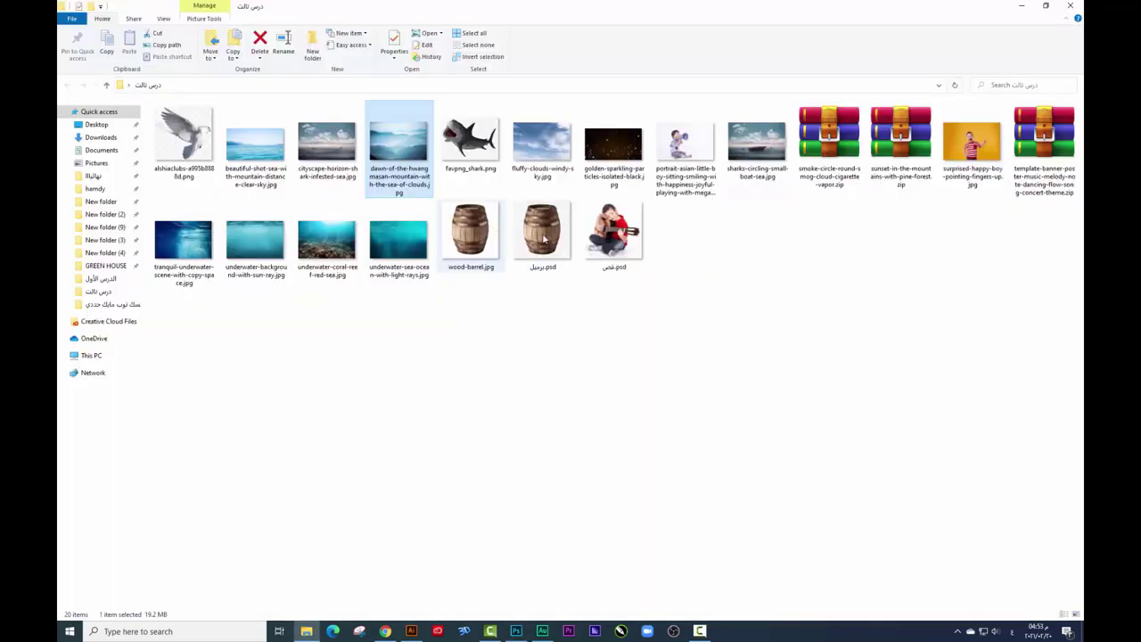
pyautogui.moveTo(542, 141); pyautogui.dragTo(515, 629)
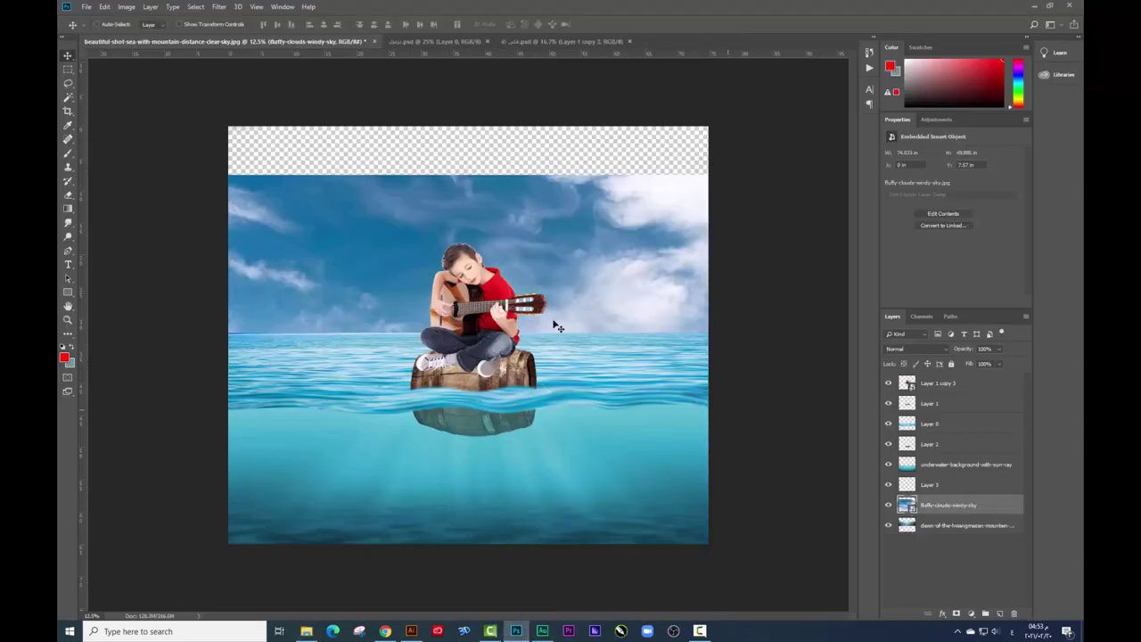
pyautogui.moveTo(555, 324); pyautogui.dragTo(614, 303)
pyautogui.press('Return')
pyautogui.moveTo(997, 536); pyautogui.dragTo(951, 533)
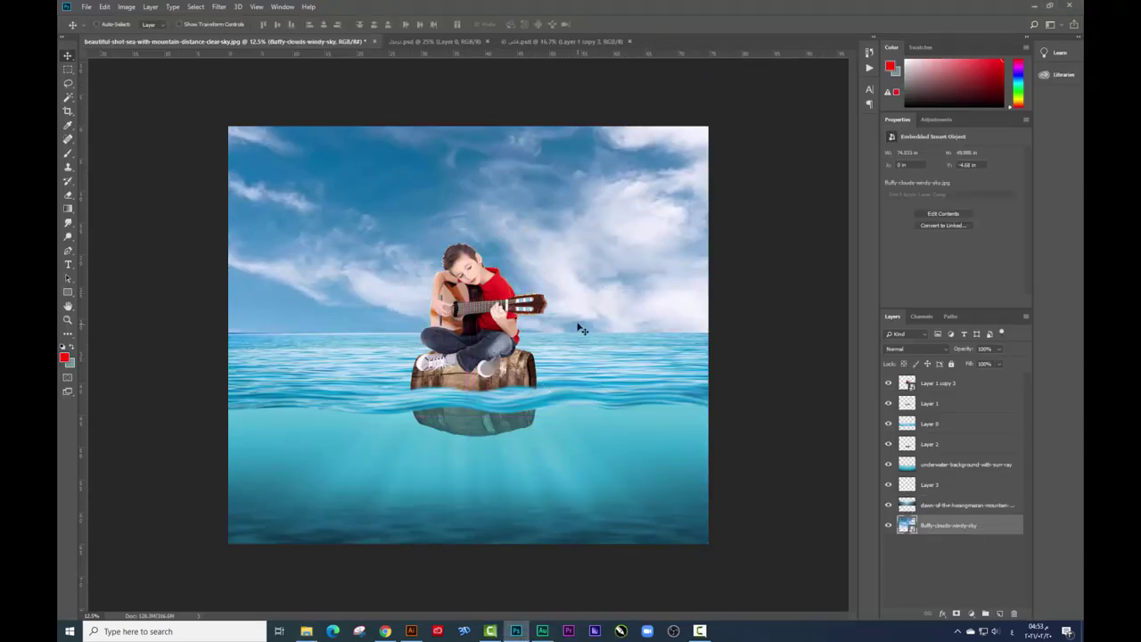
pyautogui.moveTo(582, 330); pyautogui.dragTo(608, 266)
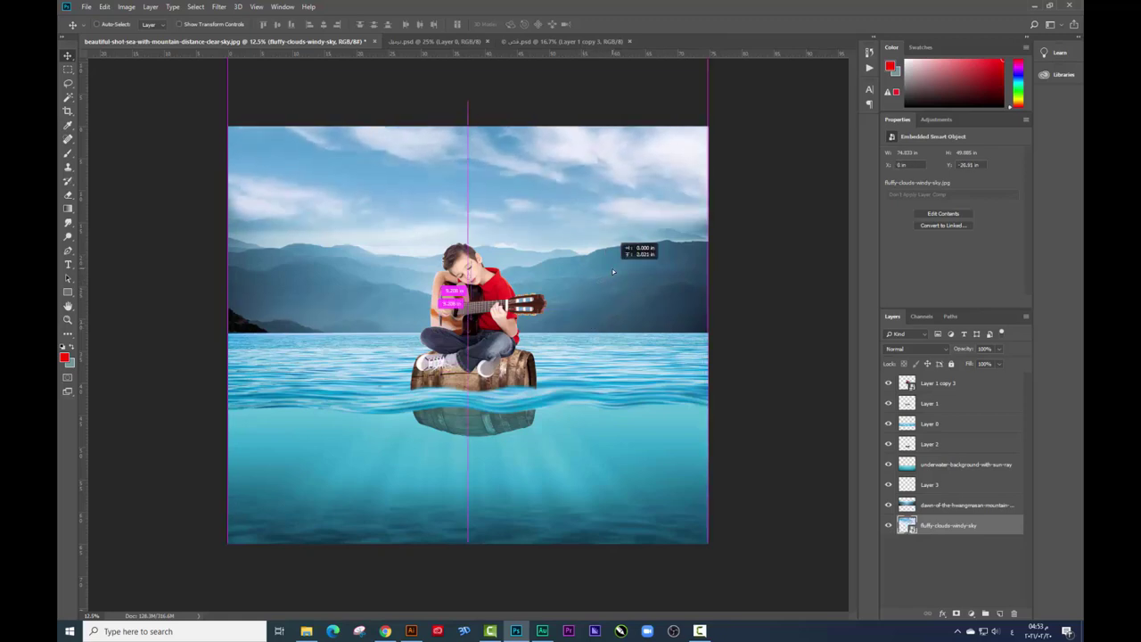
pyautogui.moveTo(608, 266); pyautogui.dragTo(626, 249)
pyautogui.click(627, 242)
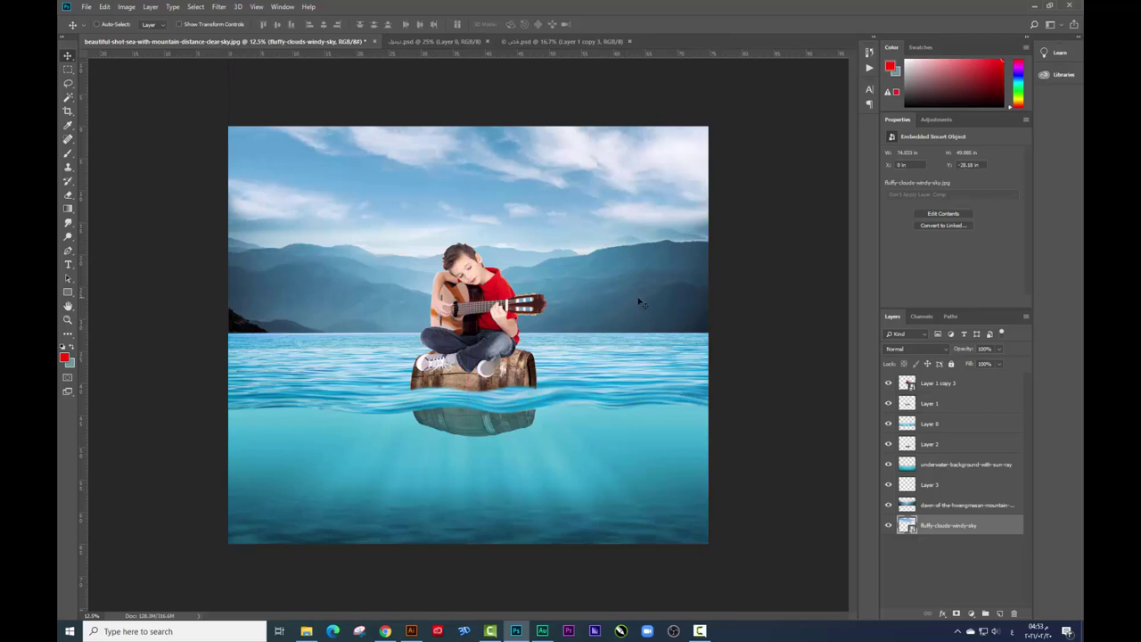
# Step: Select the mountain layer, zoom in, and pick the Eraser
pyautogui.moveTo(589, 277); pyautogui.dragTo(588, 278)
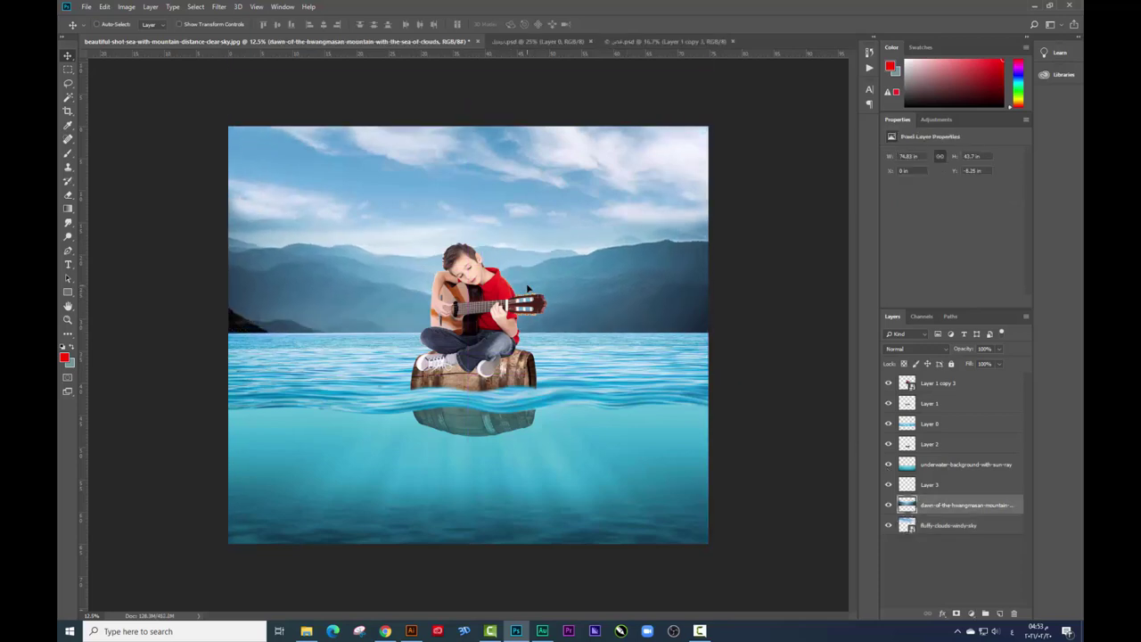
pyautogui.hotkey('ctrl', '+')
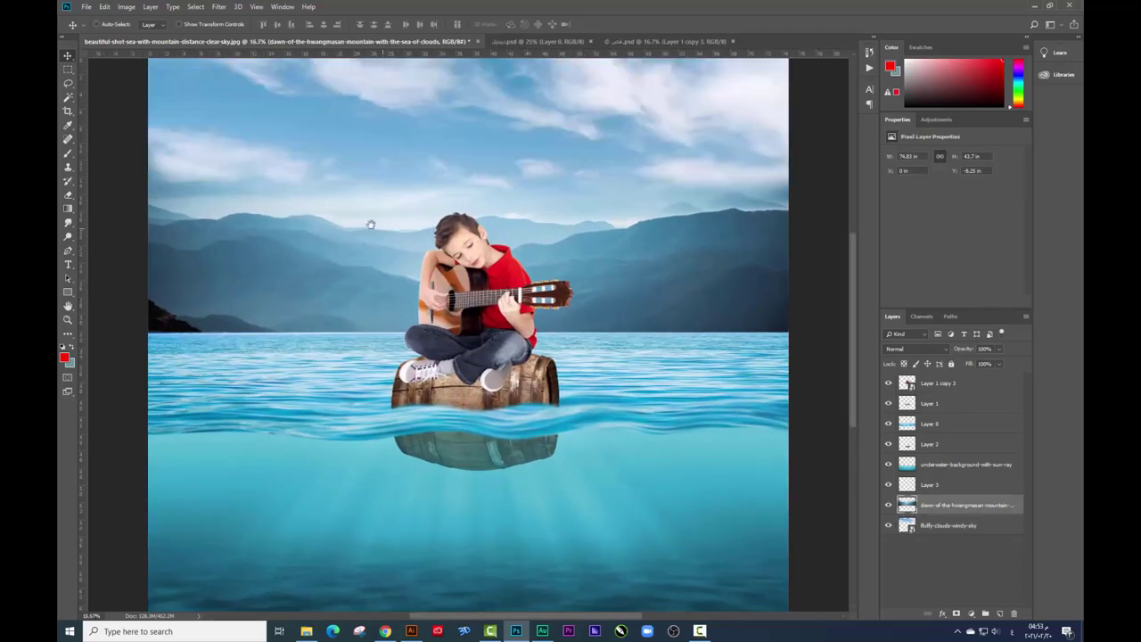
pyautogui.hotkey('ctrl', '+')
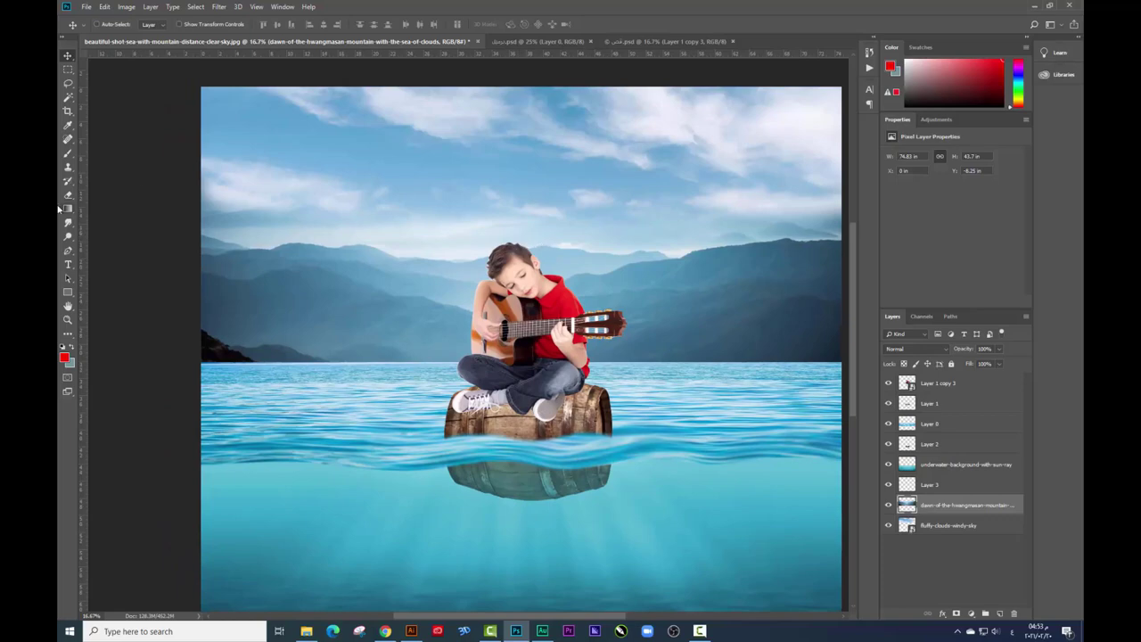
pyautogui.click(68, 195)
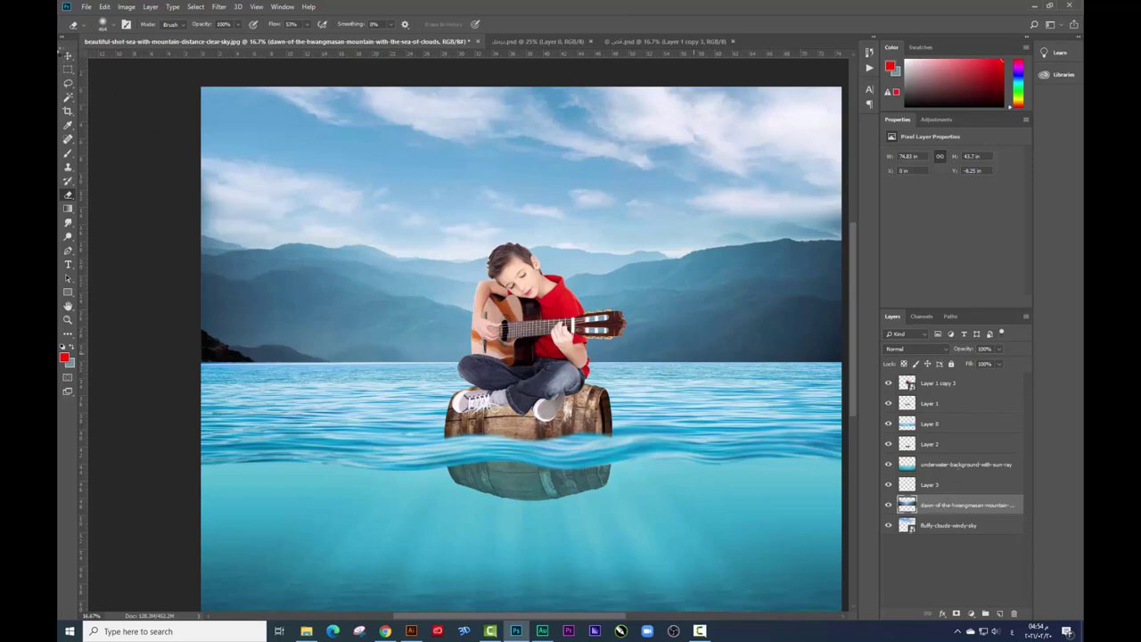
# Step: Try erasing and shifting the mountain layer, undoing each trial
pyautogui.moveTo(332, 259); pyautogui.dragTo(294, 307)
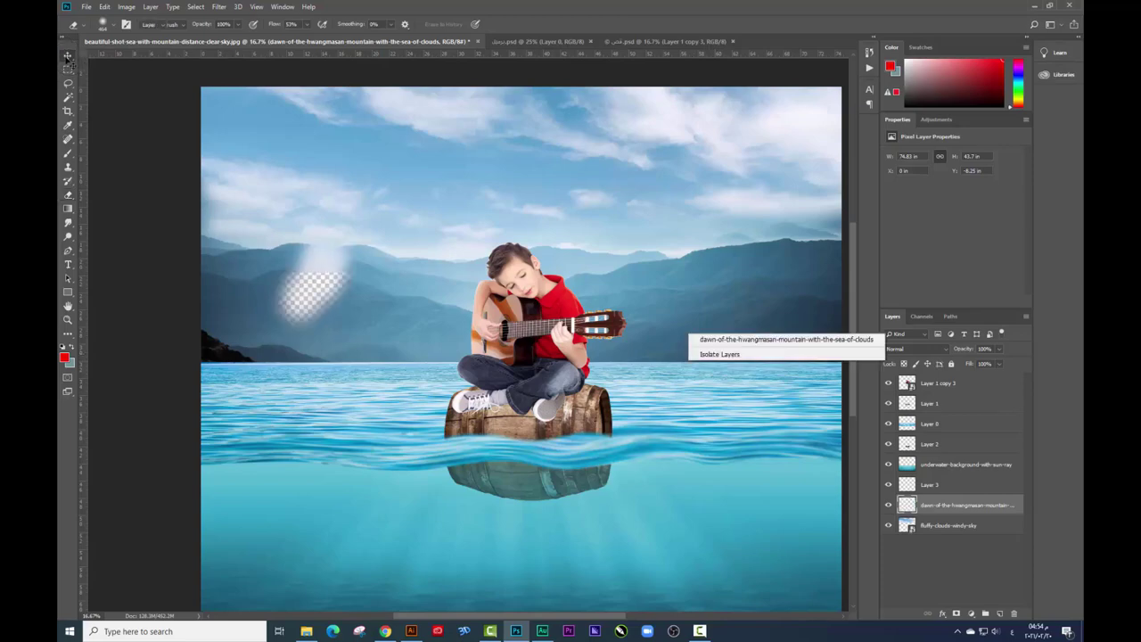
pyautogui.press('v')
pyautogui.hotkey('ctrl', 'z')
pyautogui.moveTo(392, 332); pyautogui.dragTo(361, 332)
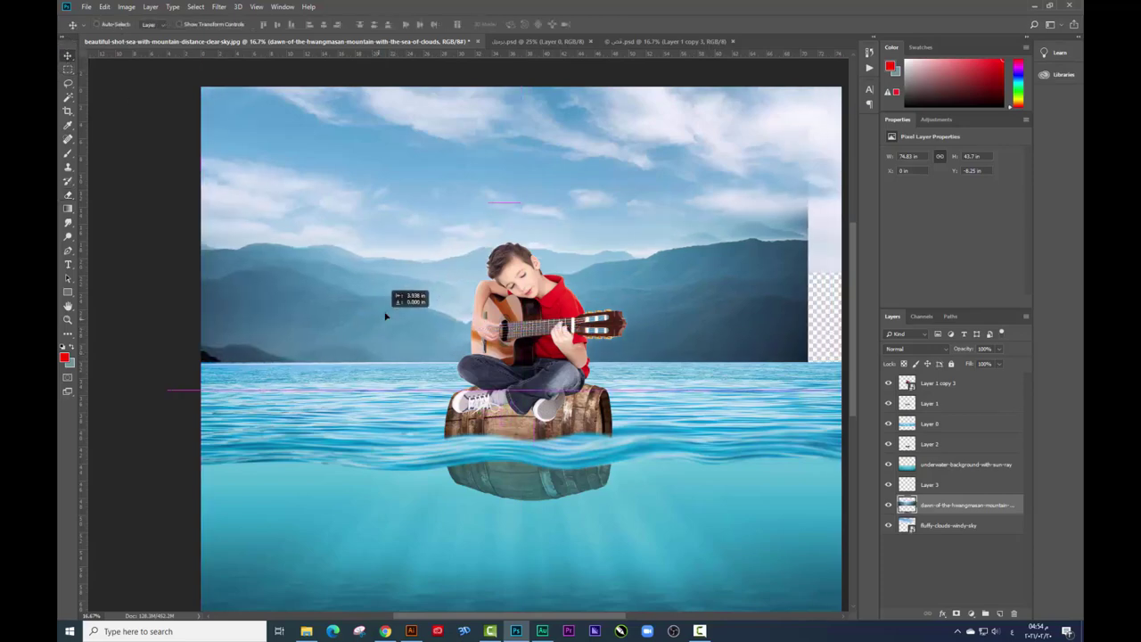
pyautogui.hotkey('ctrl', 'z')
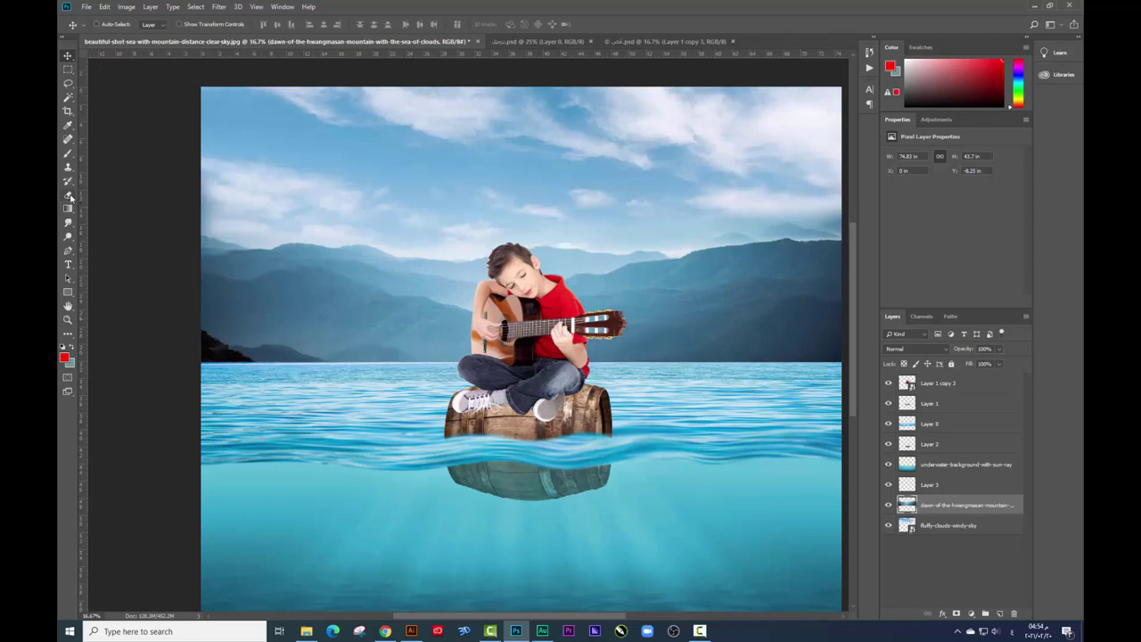
pyautogui.click(72, 195)
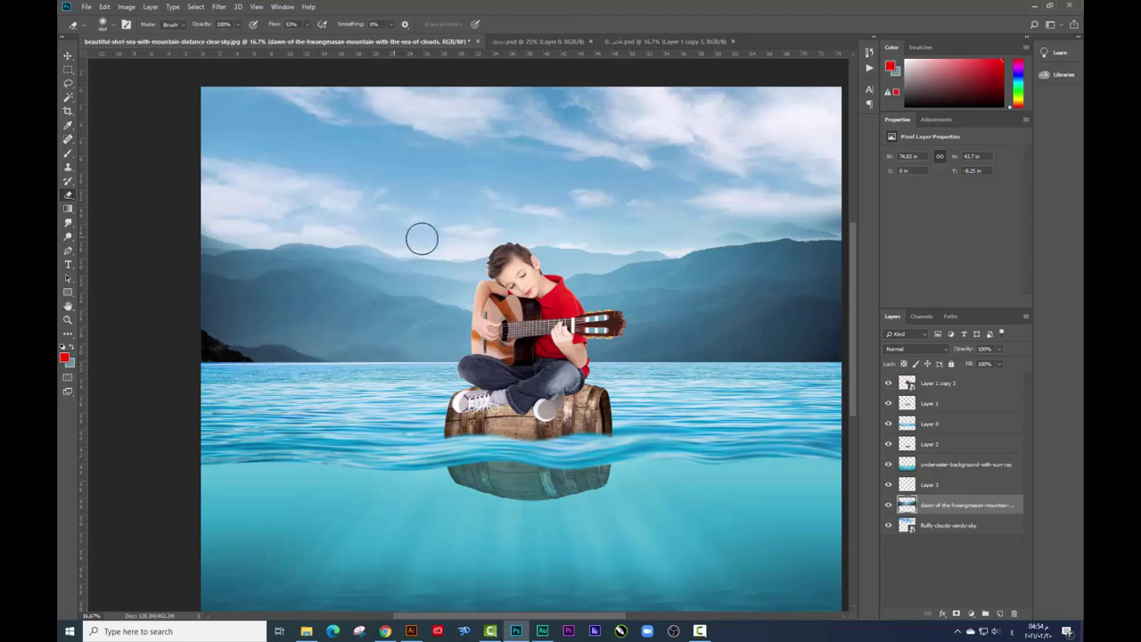
pyautogui.click(422, 272)
pyautogui.hotkey('ctrl', 'z')
# Step: Erase the hazy distant peak on the right ridge and zoom out
pyautogui.moveTo(618, 240); pyautogui.dragTo(505, 271)
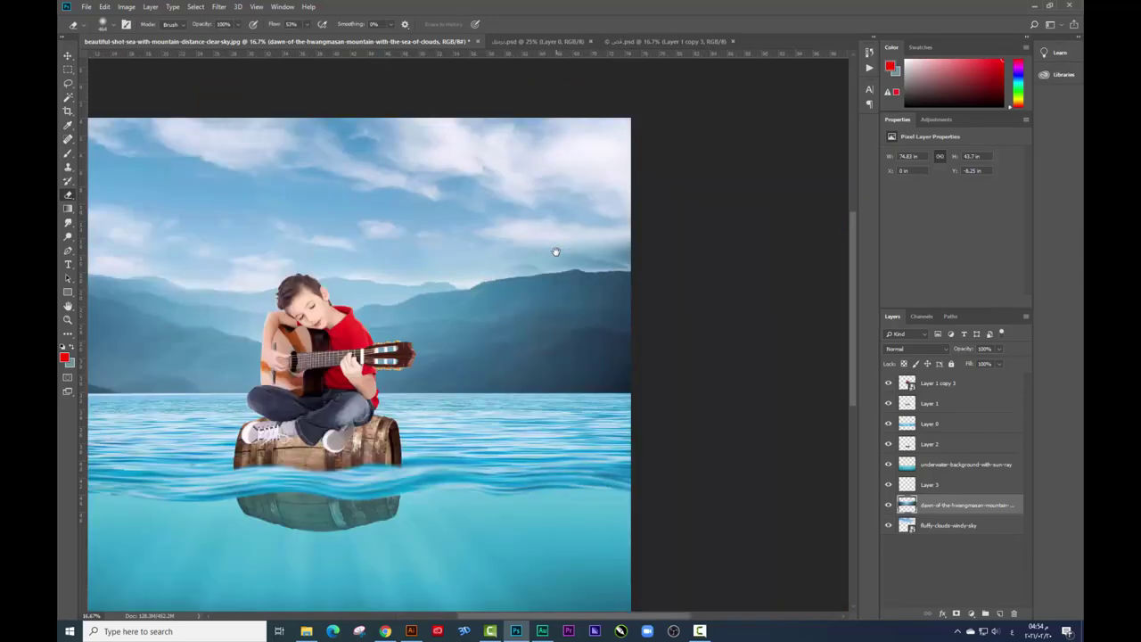
pyautogui.moveTo(605, 250); pyautogui.dragTo(517, 242)
pyautogui.moveTo(364, 227); pyautogui.dragTo(524, 219)
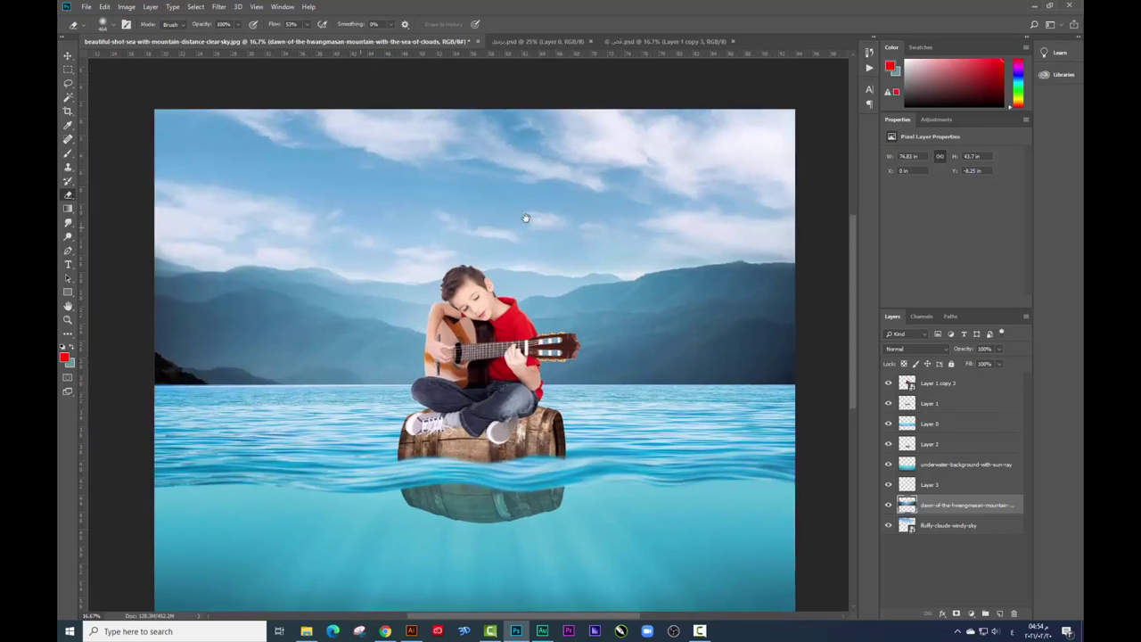
pyautogui.hotkey('ctrl', '-')
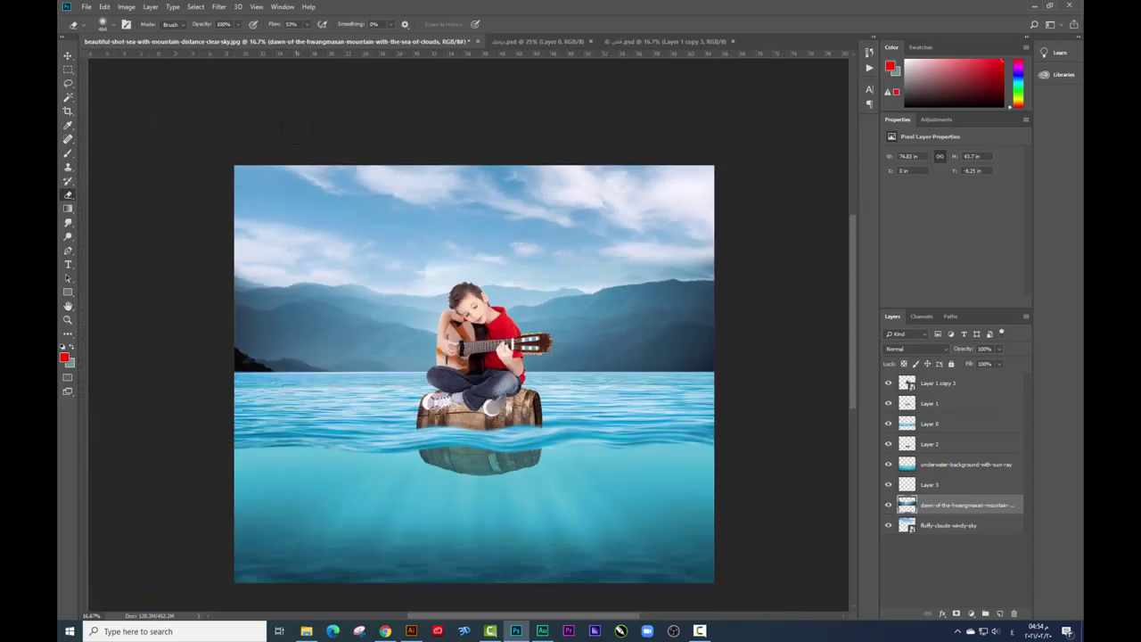
# Step: Lower the saturation of the sky layer (about -2) and the mountain layer (about -16)
pyautogui.click(68, 56)
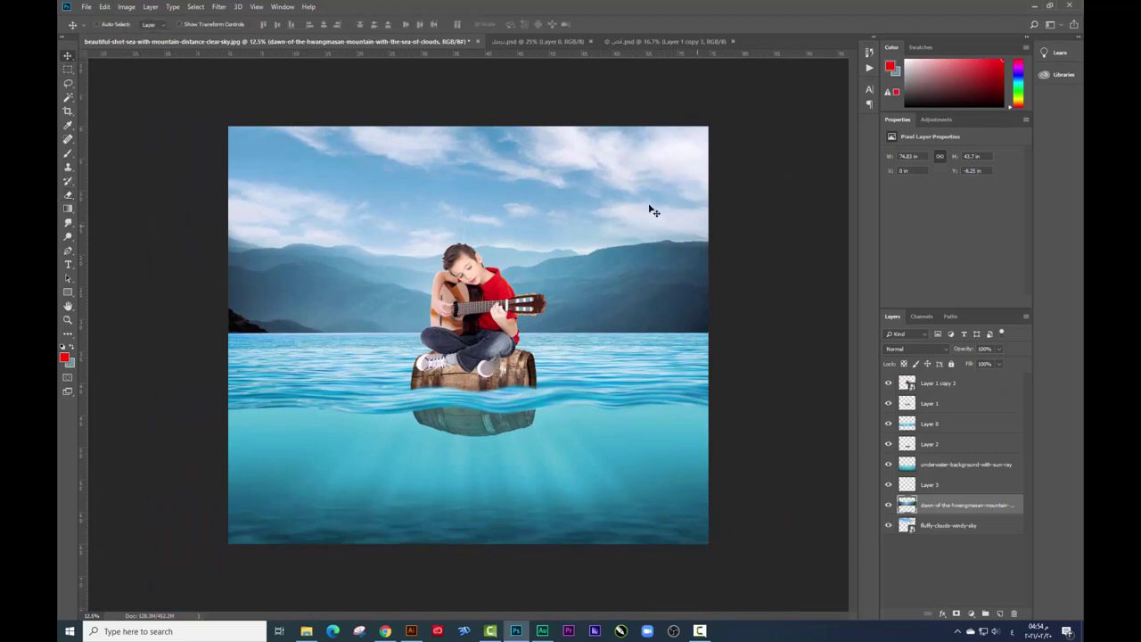
pyautogui.rightClick(649, 209)
pyautogui.click(650, 197)
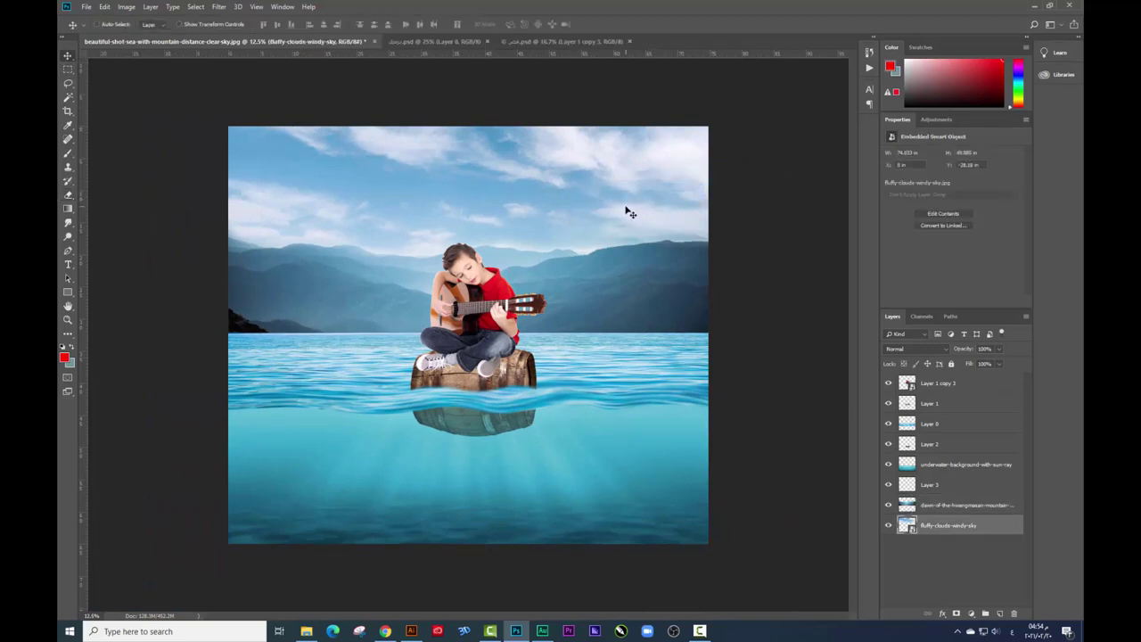
pyautogui.moveTo(581, 185); pyautogui.dragTo(578, 158)
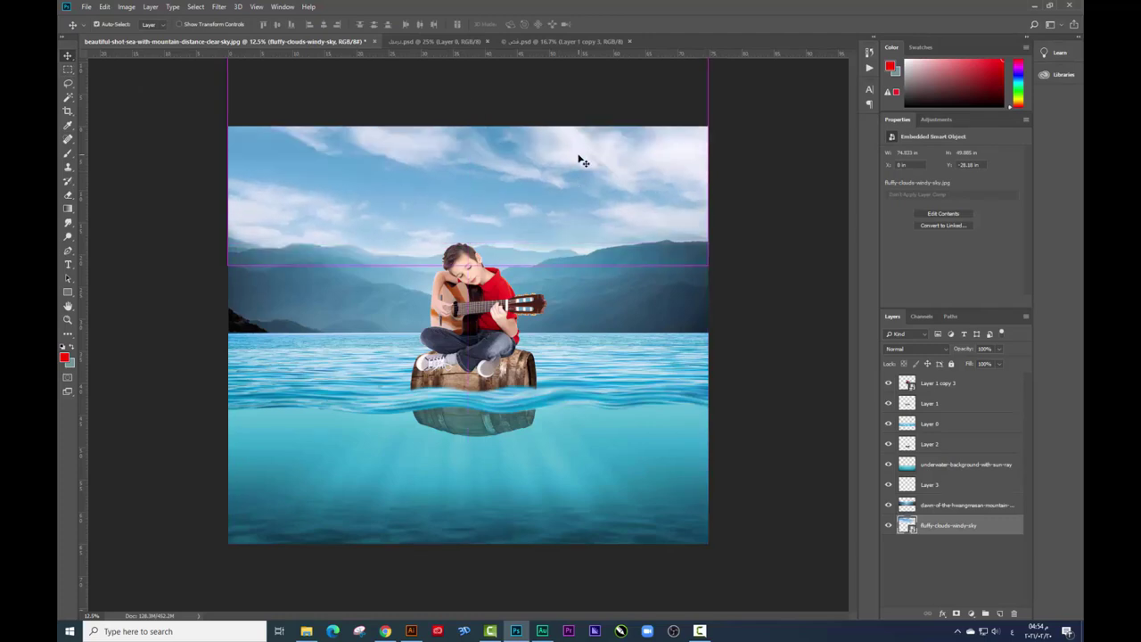
pyautogui.moveTo(580, 168); pyautogui.dragTo(578, 173)
pyautogui.hotkey('ctrl', 'u')
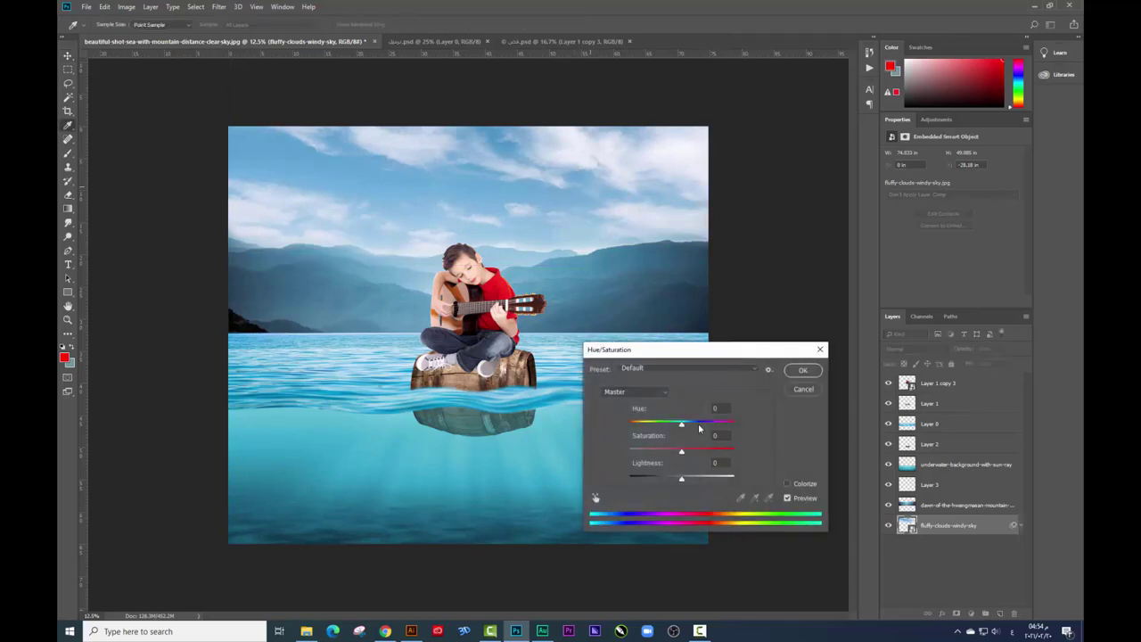
pyautogui.moveTo(683, 451); pyautogui.dragTo(680, 455)
pyautogui.press('Return')
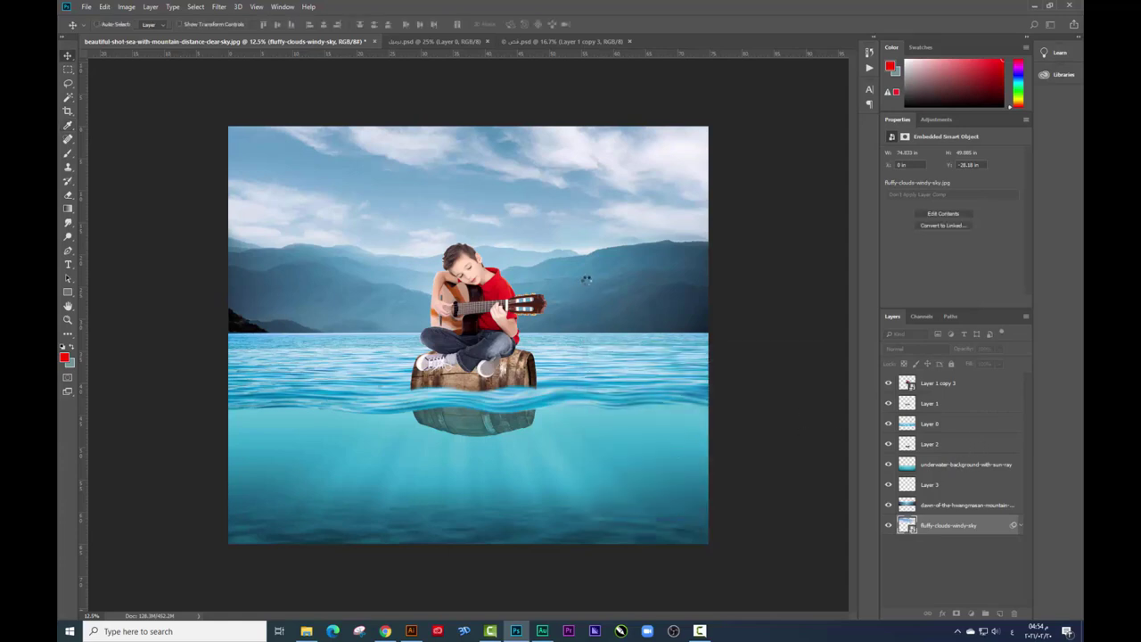
pyautogui.rightClick(656, 298)
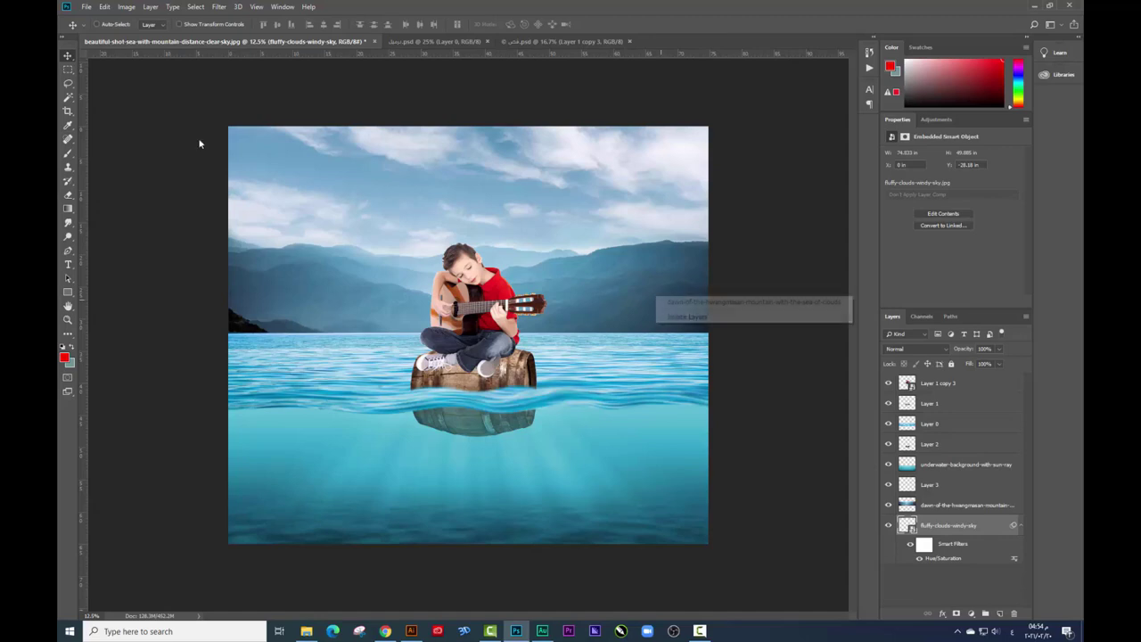
pyautogui.click(660, 293)
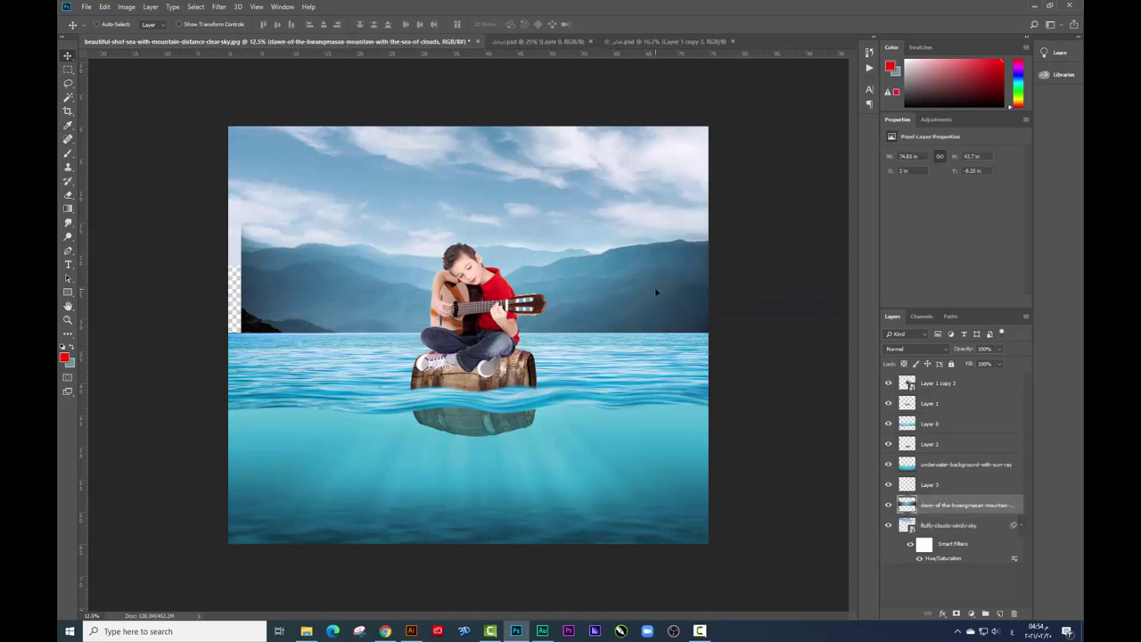
pyautogui.hotkey('ctrl', 'u')
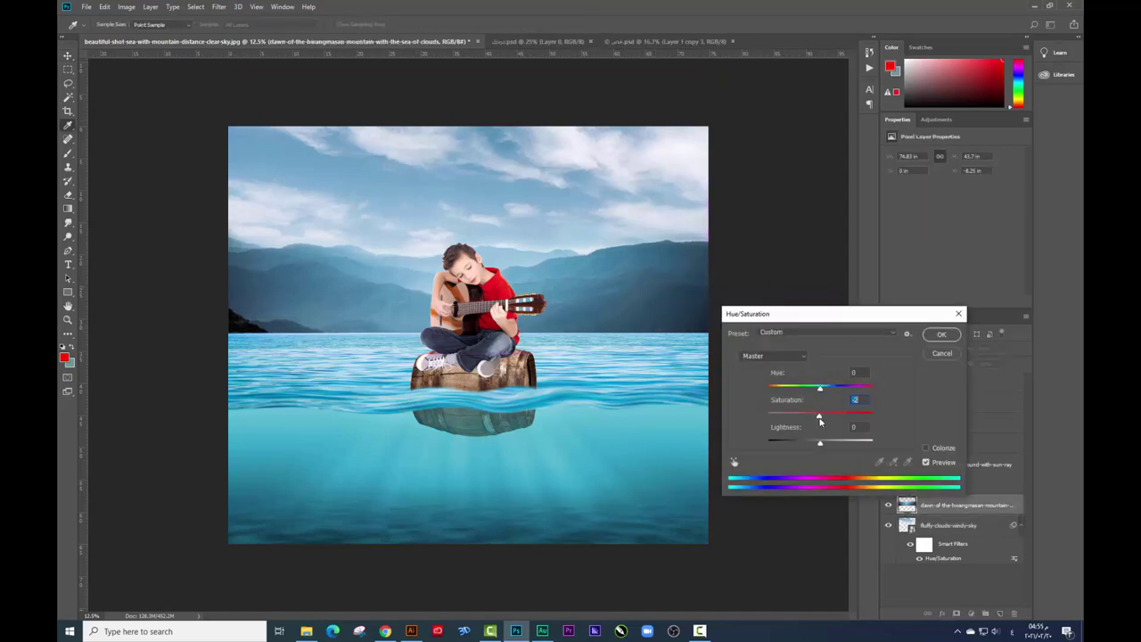
pyautogui.press('Return')
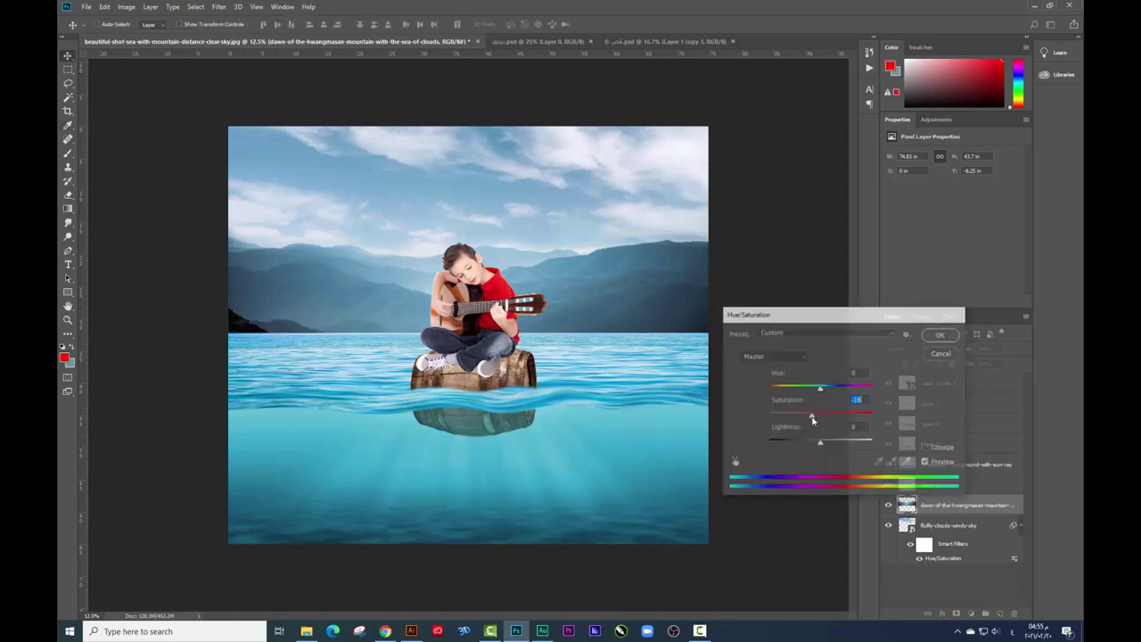
# Step: Desaturate the sea-surface Layer 0 (about -30) and the underwater background (about -33)
pyautogui.rightClick(651, 382)
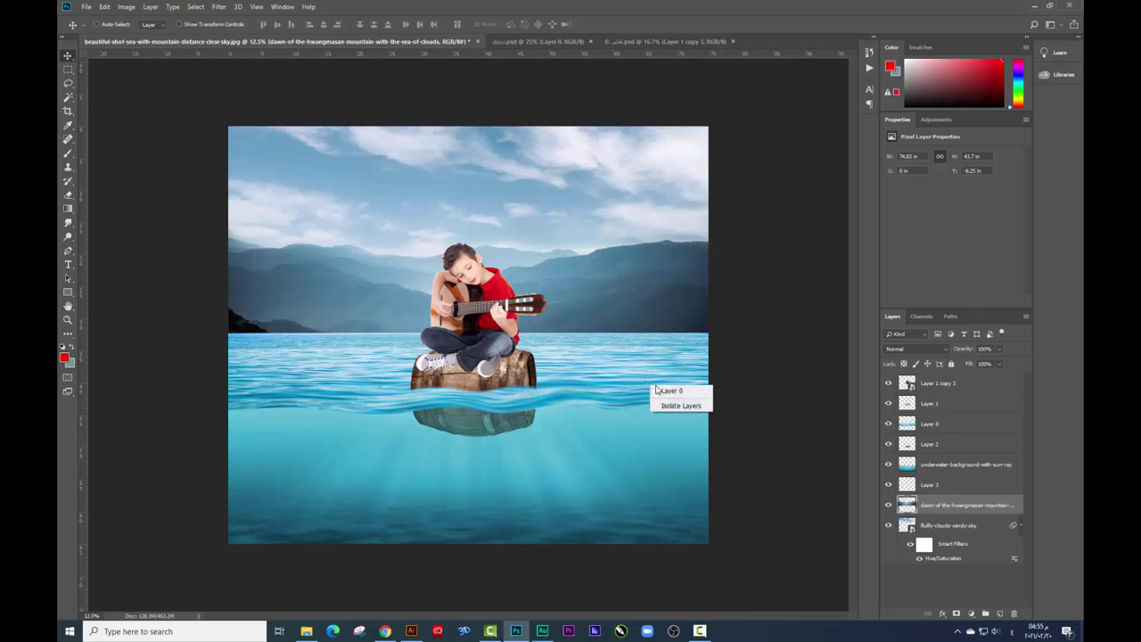
pyautogui.click(668, 390)
pyautogui.hotkey('ctrl', 'u')
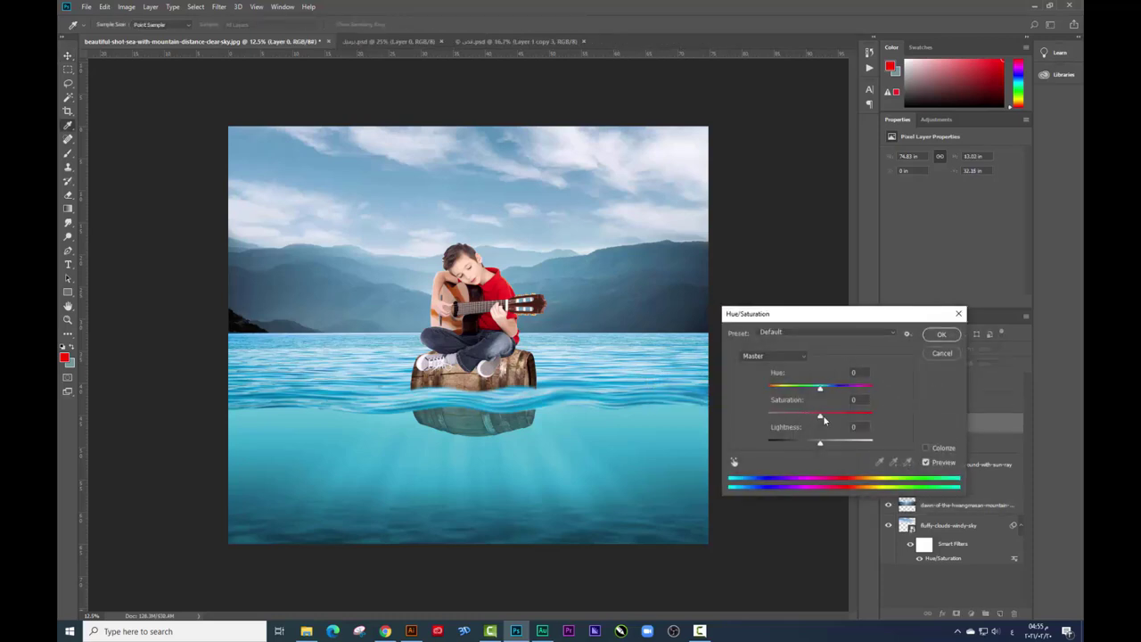
pyautogui.moveTo(806, 416); pyautogui.dragTo(810, 417)
pyautogui.press('Return')
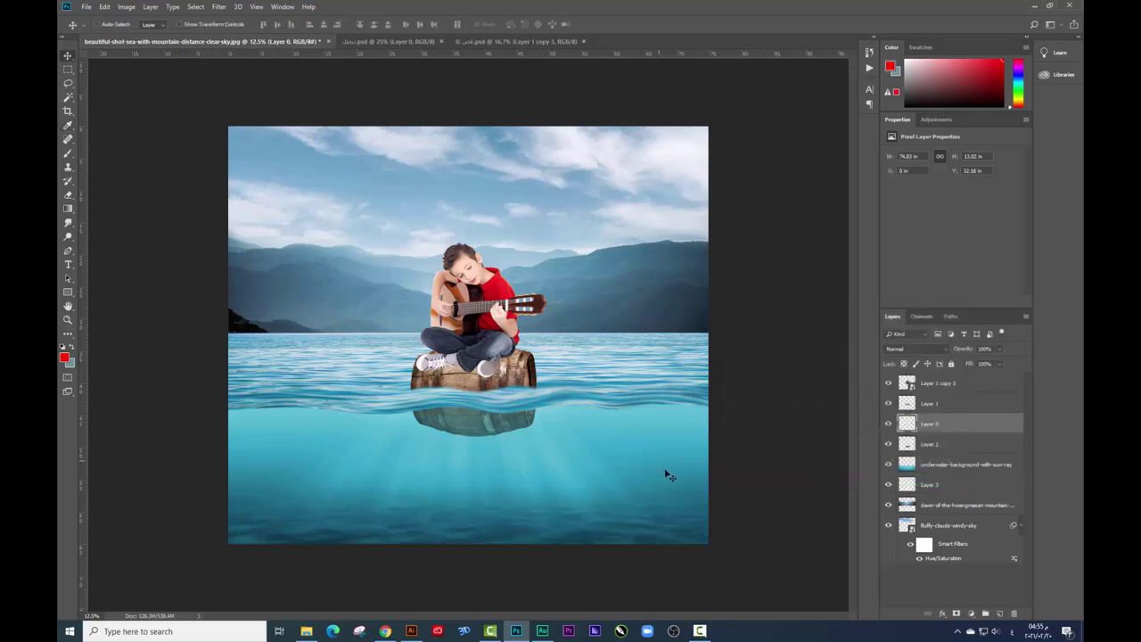
pyautogui.rightClick(668, 476)
pyautogui.click(682, 489)
pyautogui.hotkey('ctrl', 'u')
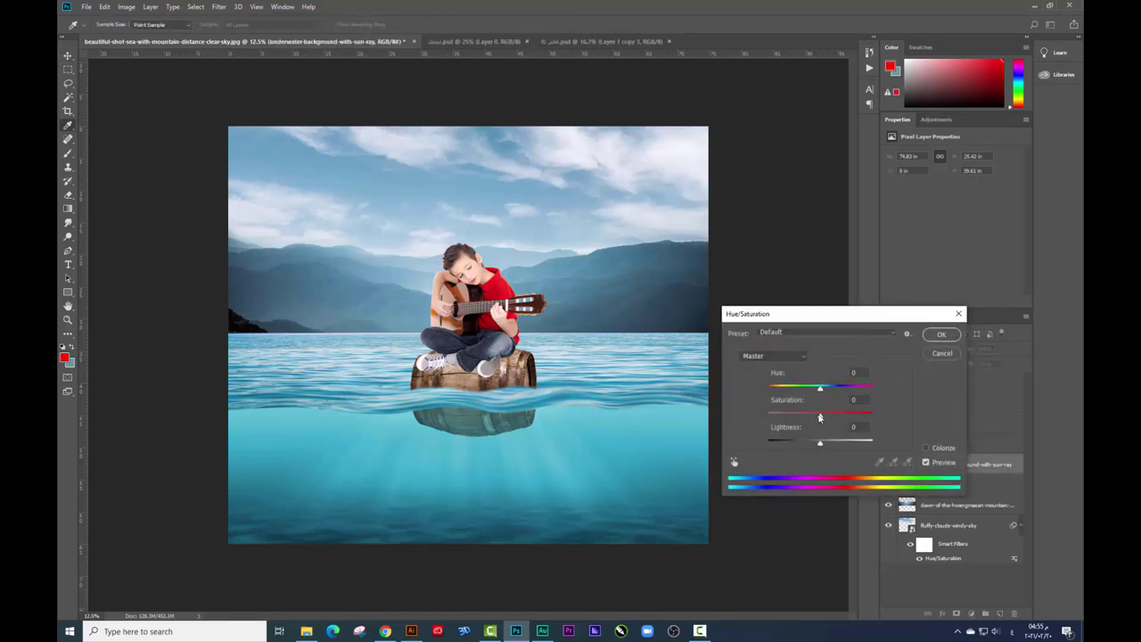
pyautogui.moveTo(809, 416); pyautogui.dragTo(802, 416)
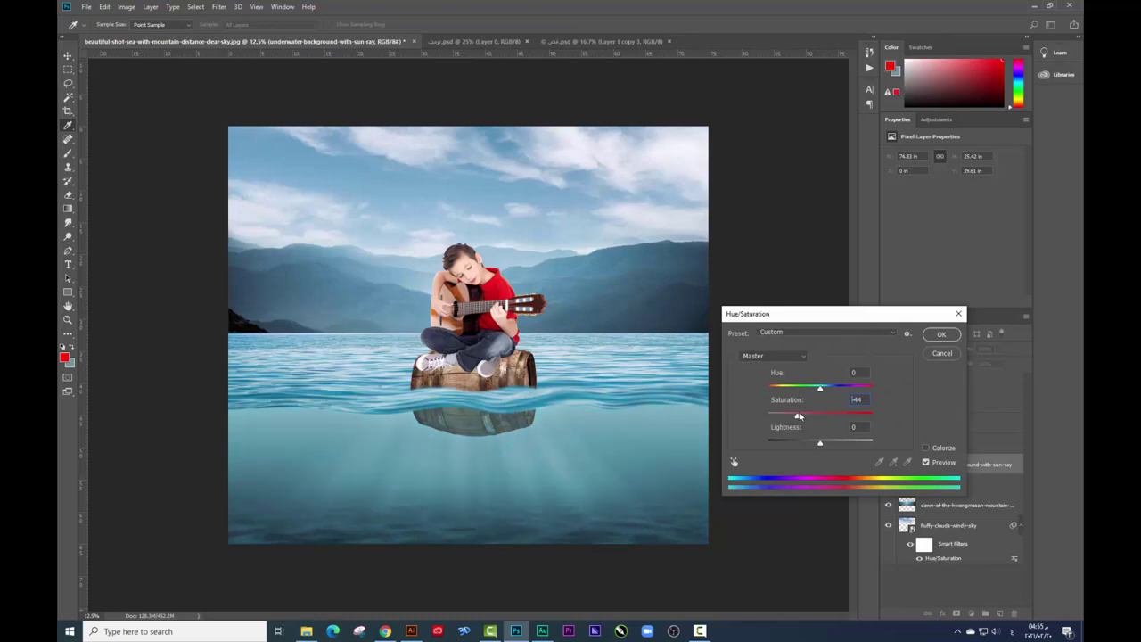
pyautogui.press('Return')
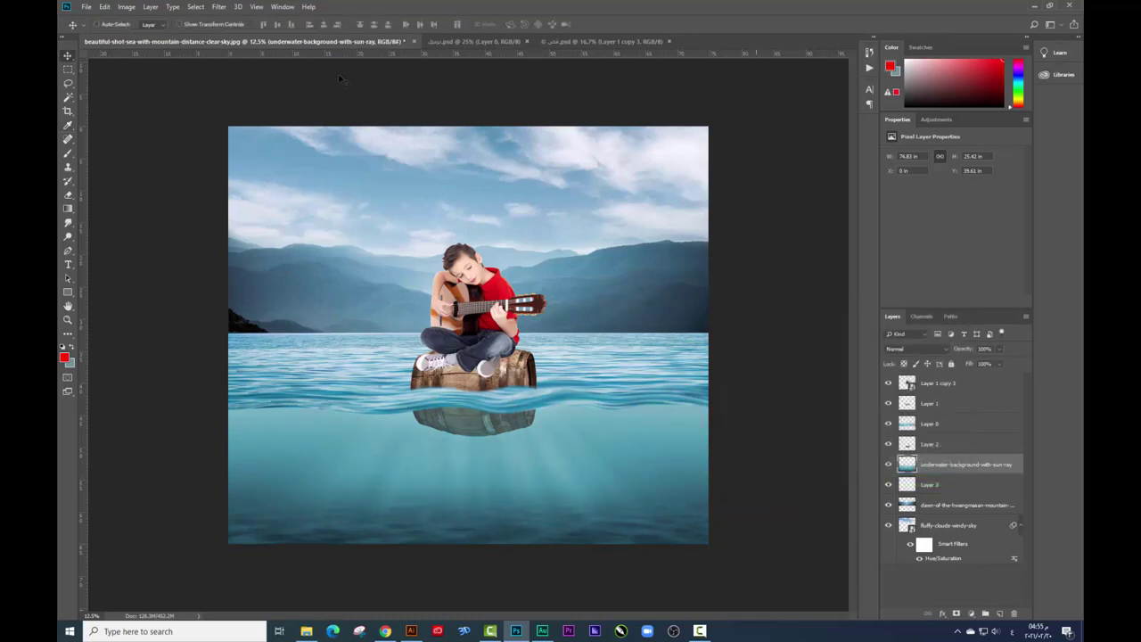
# Step: Resample the image to 50 pixels/inch, giving 3742 × 3252 px
pyautogui.click(128, 7)
pyautogui.click(156, 87)
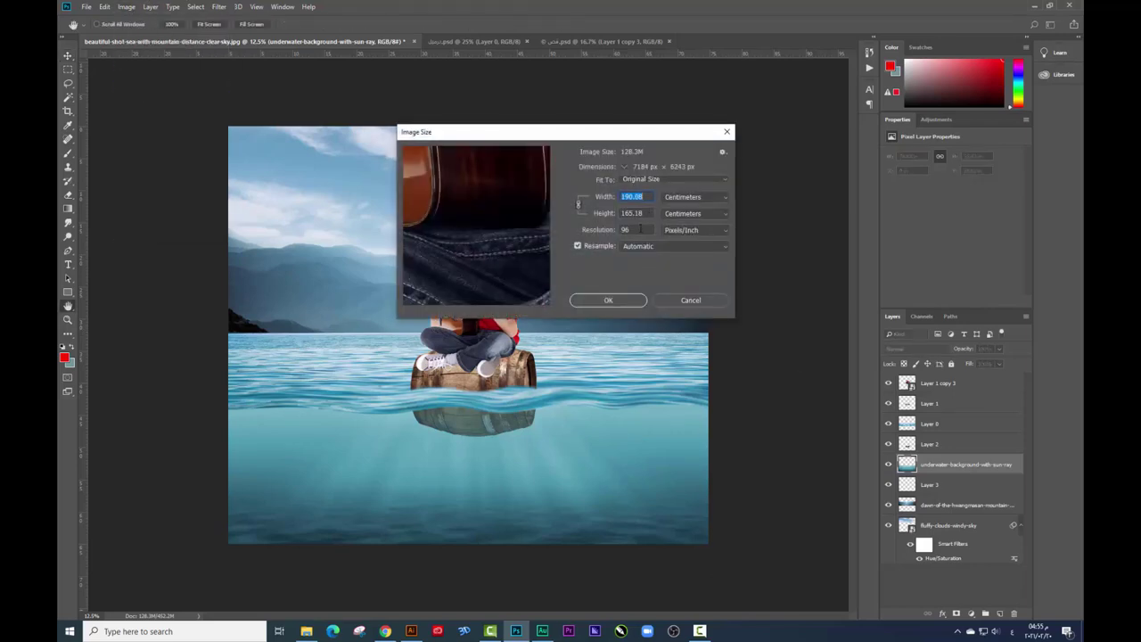
pyautogui.click(639, 229)
pyautogui.write('50')
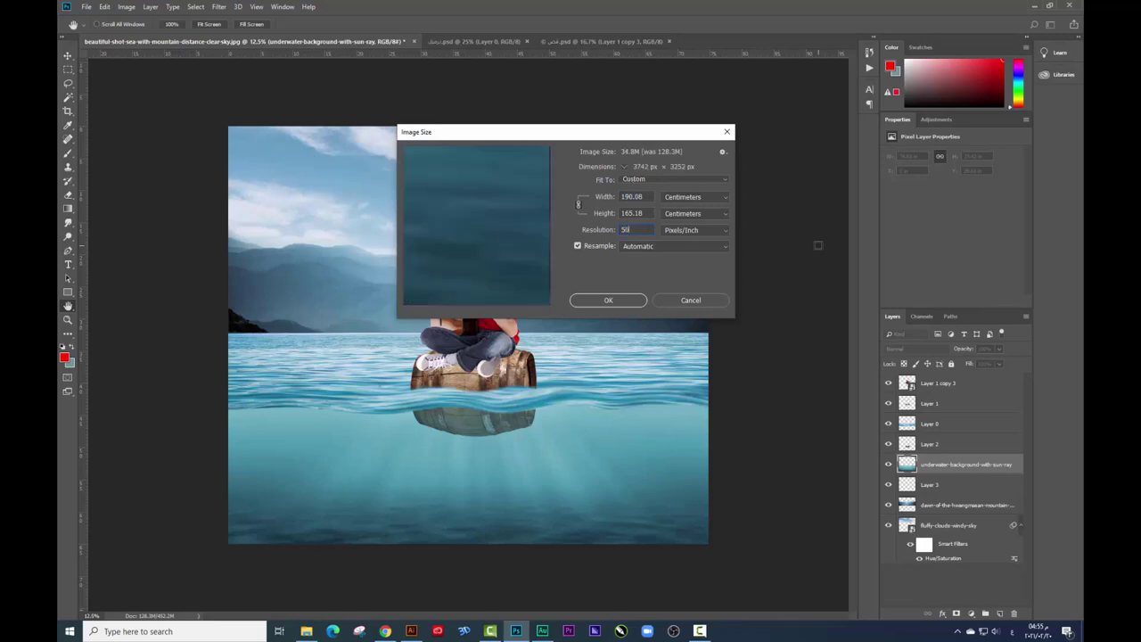
pyautogui.press('Escape')
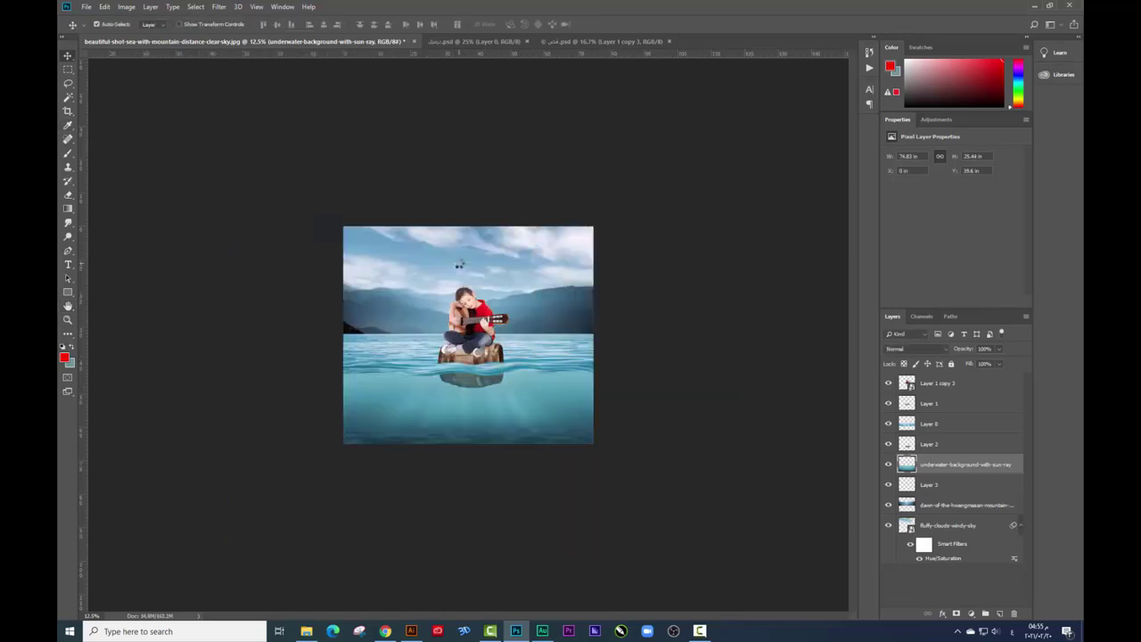
pyautogui.scroll(2, 459, 265)
pyautogui.scroll(2, 450, 294)
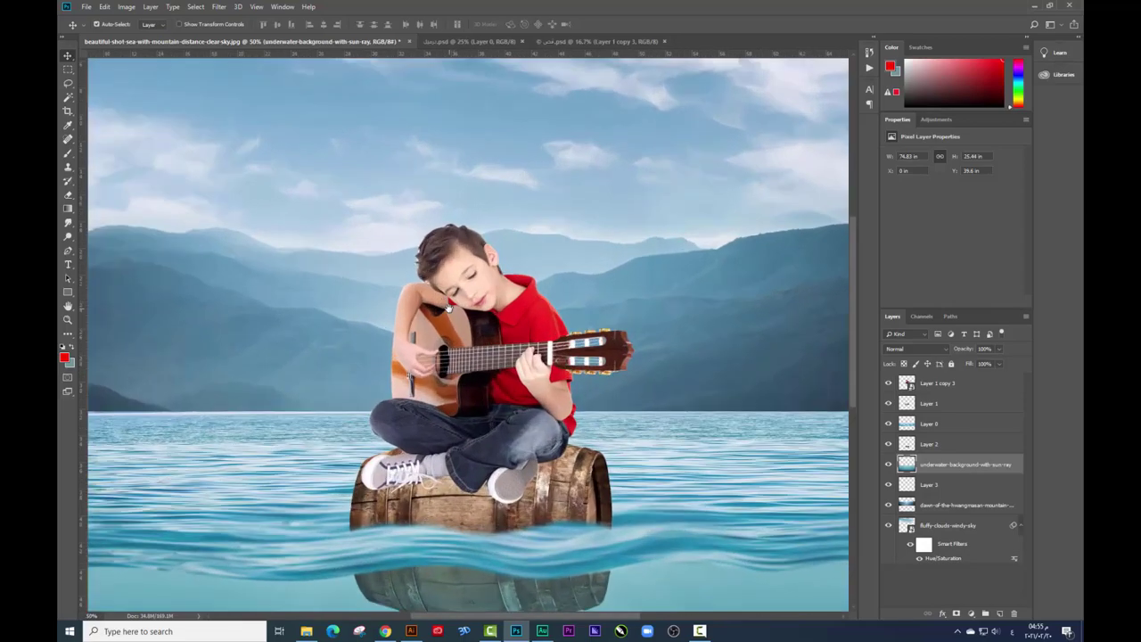
# Step: Zoom in on the boy's hair and outline the background gap beside it with the Pen
pyautogui.moveTo(448, 306); pyautogui.dragTo(460, 309)
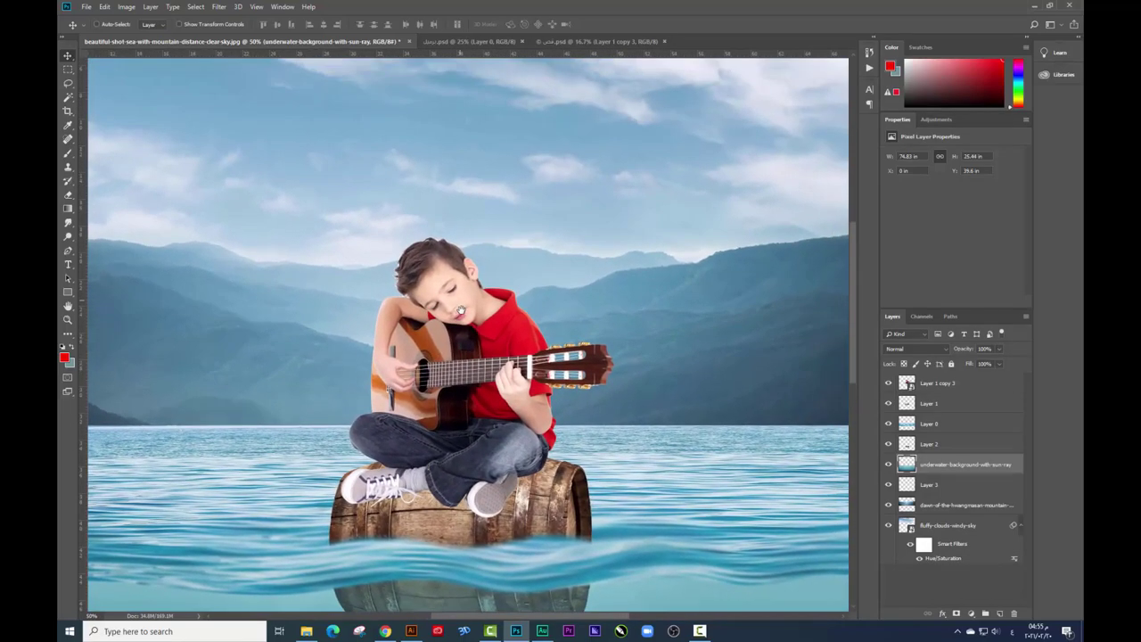
pyautogui.scroll(1, 459, 310)
pyautogui.scroll(1, 446, 299)
pyautogui.scroll(1, 419, 286)
pyautogui.scroll(1, 385, 262)
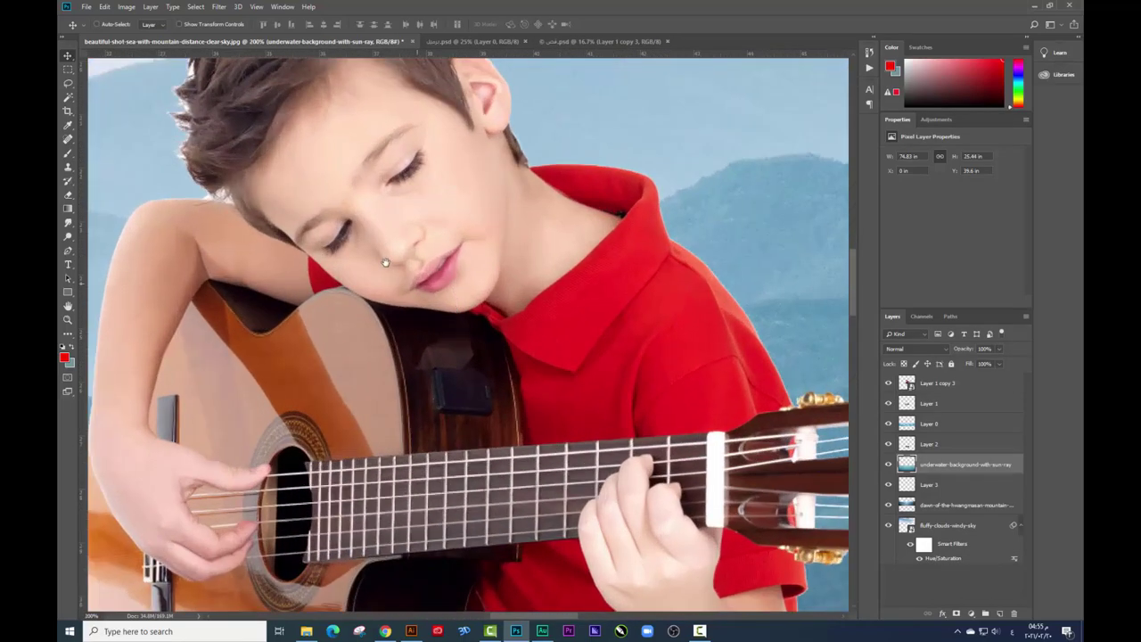
pyautogui.moveTo(385, 262); pyautogui.dragTo(492, 408)
pyautogui.scroll(1, 454, 273)
pyautogui.moveTo(453, 273)
pyautogui.mouseDown()
pyautogui.moveTo(459, 312)
pyautogui.moveTo(466, 241)
pyautogui.moveTo(534, 216)
pyautogui.mouseUp()
pyautogui.scroll(1, 461, 237)
pyautogui.press('p')
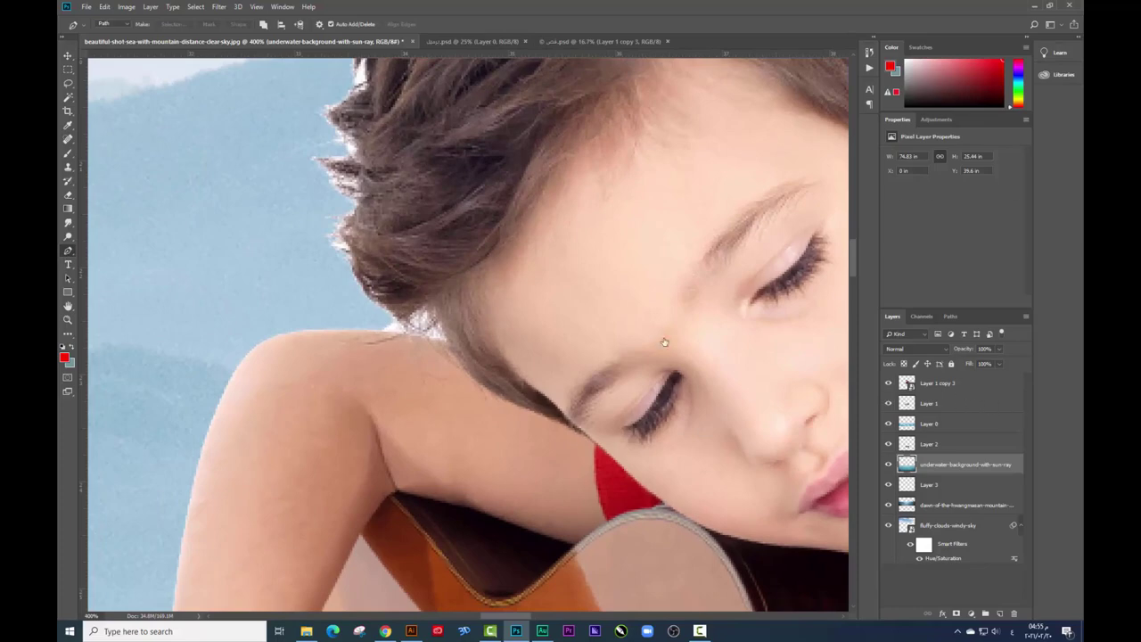
pyautogui.click(906, 383)
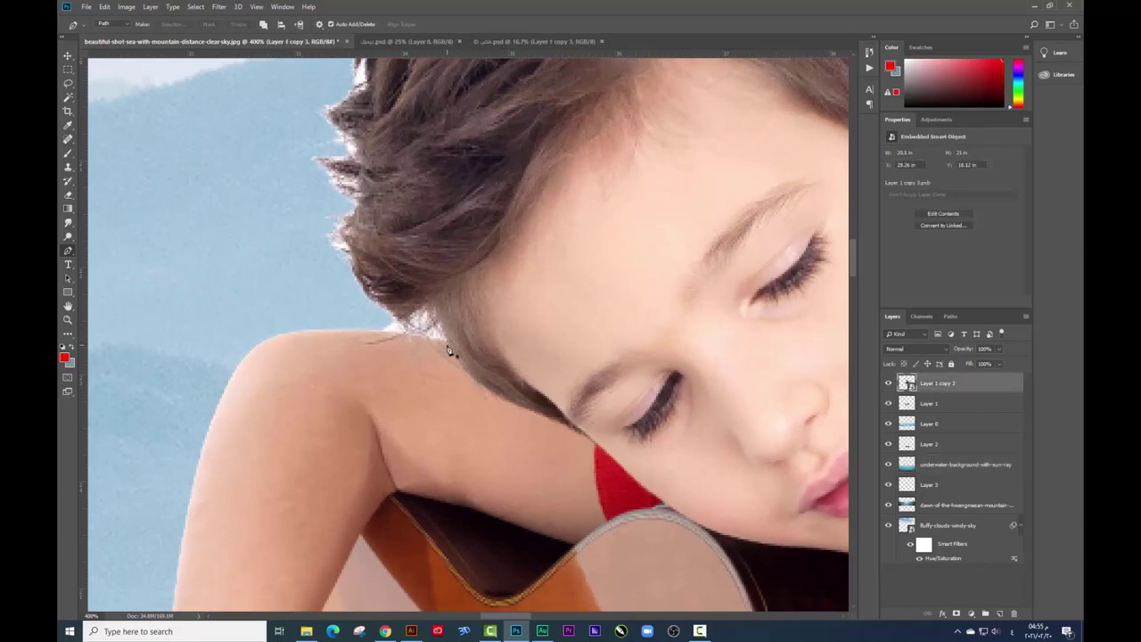
pyautogui.click(445, 340)
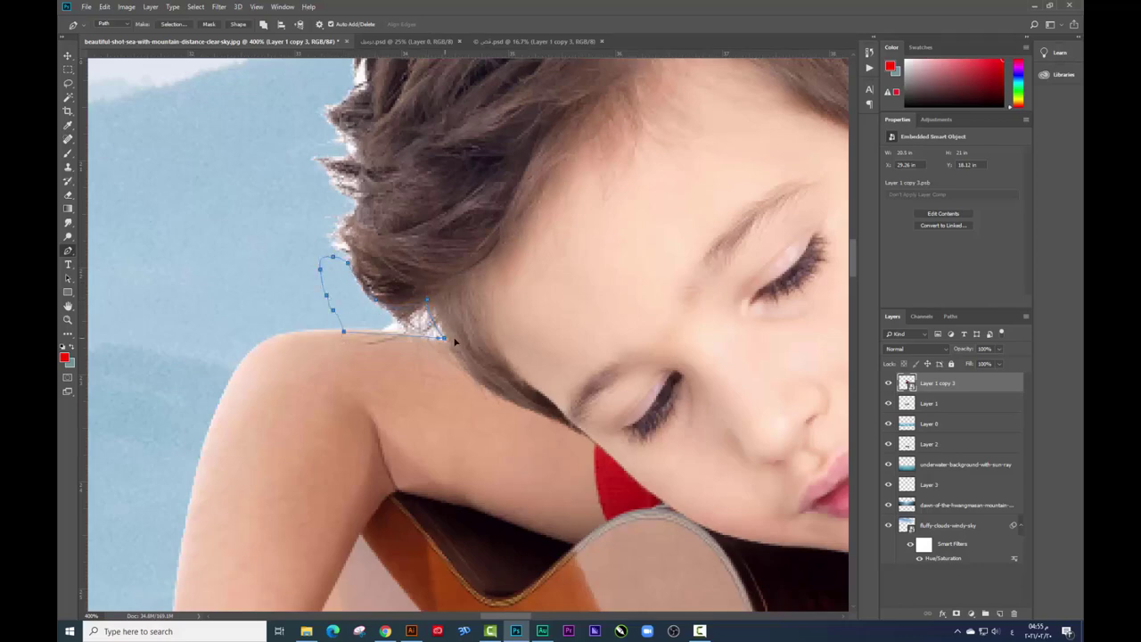
pyautogui.moveTo(442, 339); pyautogui.dragTo(501, 355)
# Step: Rasterize the boy's layer and delete the selected background patch, then add an empty layer
pyautogui.hotkey('ctrl', 'Return')
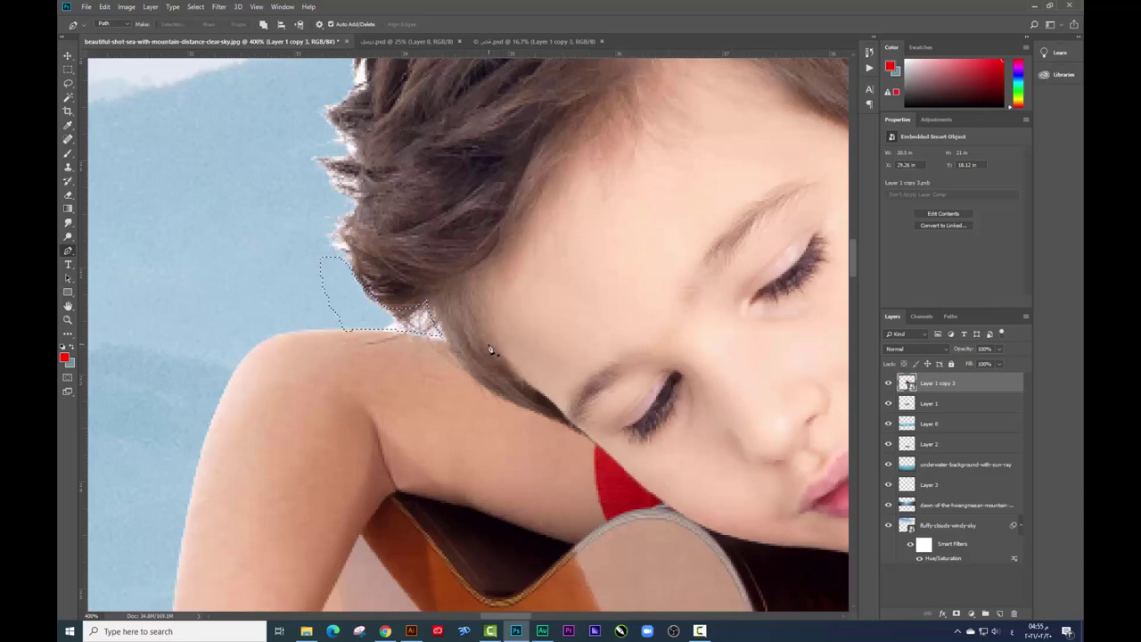
pyautogui.press('Delete')
pyautogui.press('Return')
pyautogui.rightClick(927, 383)
pyautogui.click(875, 356)
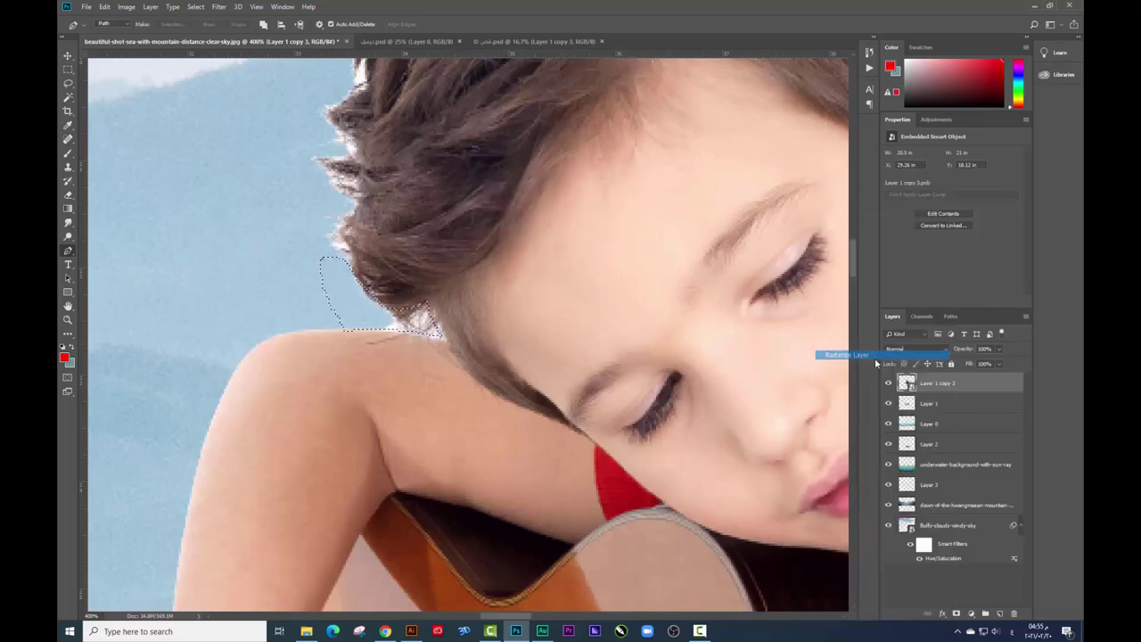
pyautogui.press('Delete')
pyautogui.hotkey('ctrl', 'd')
pyautogui.moveTo(476, 316)
pyautogui.mouseDown()
pyautogui.moveTo(503, 324)
pyautogui.moveTo(511, 441)
pyautogui.mouseUp()
pyautogui.hotkey('ctrl', '-')
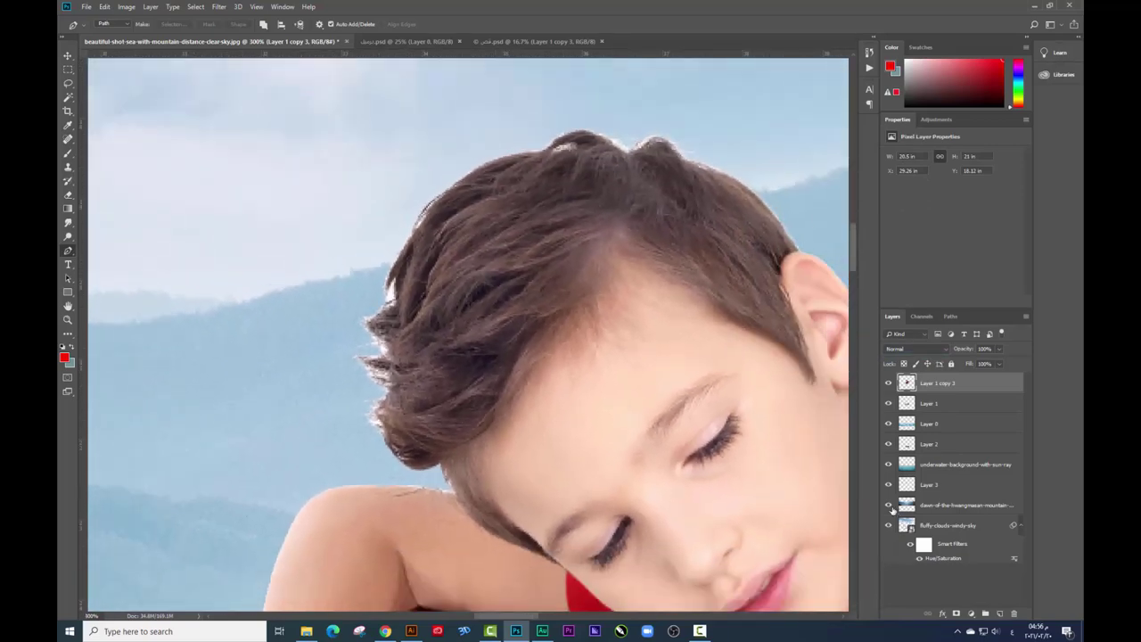
pyautogui.click(1000, 614)
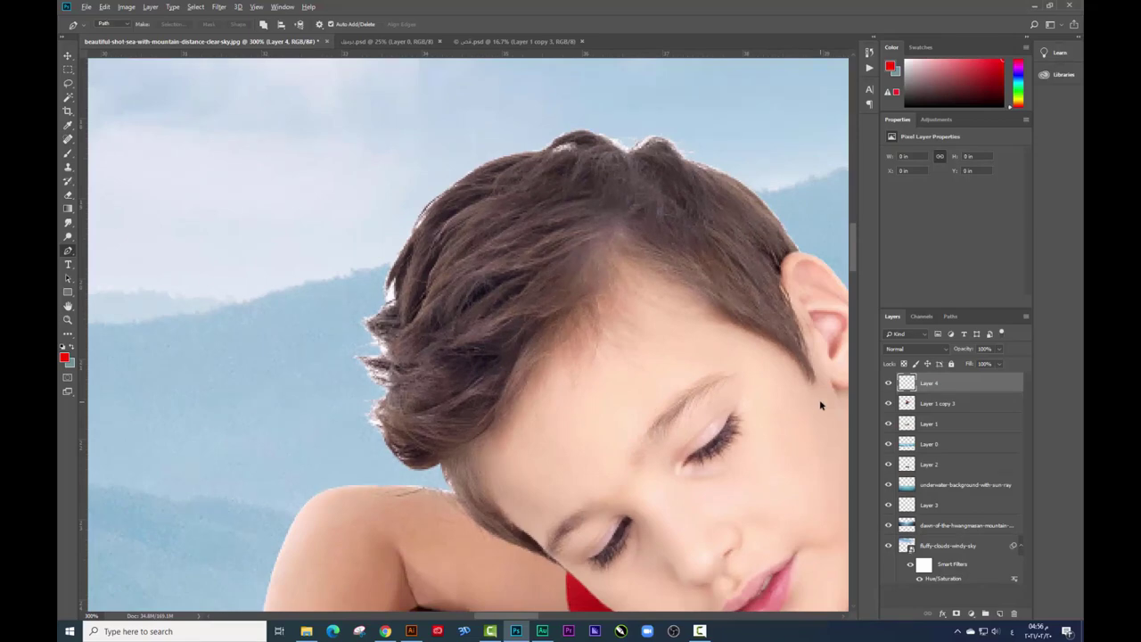
# Step: Sample the hair brown and paint over the light halo along the hair edges
pyautogui.click(69, 154)
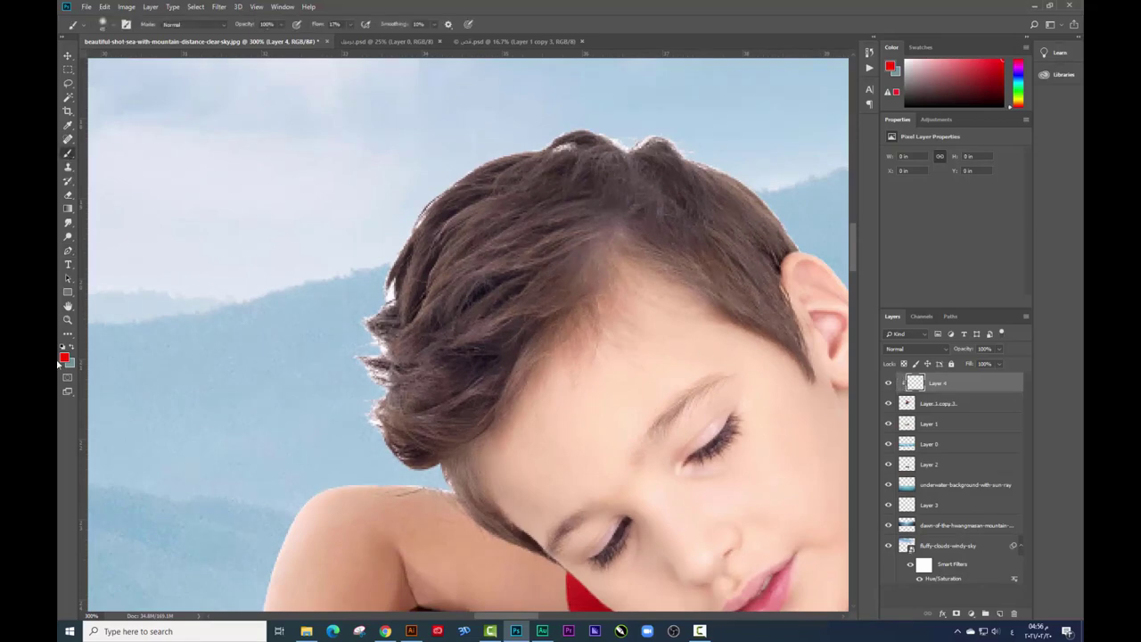
pyautogui.keyDown('alt'); pyautogui.click(414, 266); pyautogui.keyUp('alt')
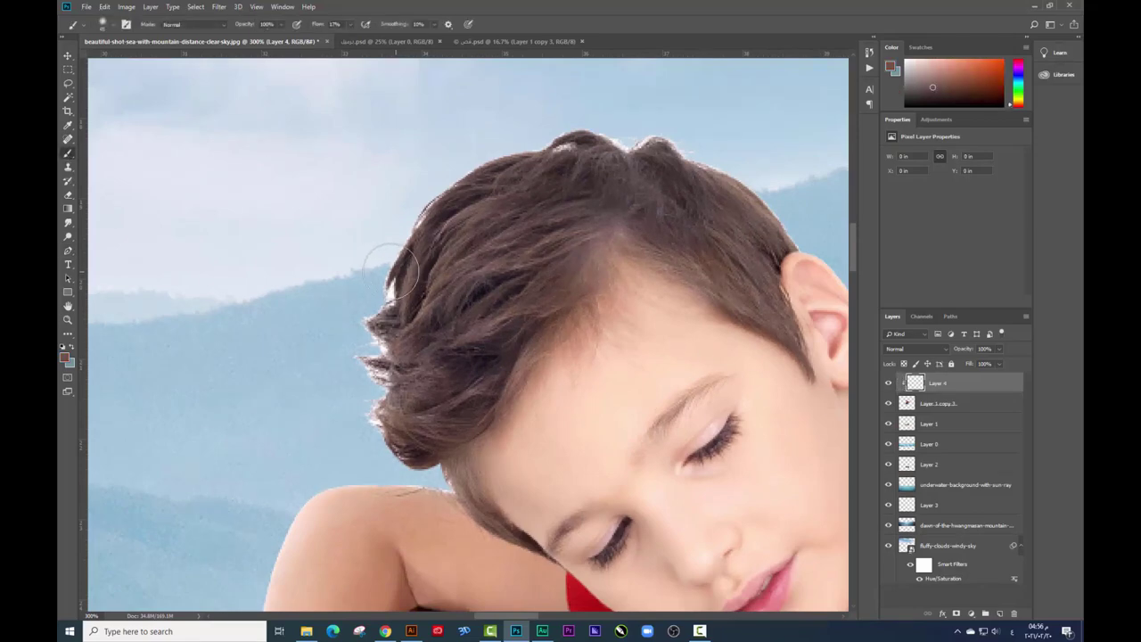
pyautogui.moveTo(383, 254)
pyautogui.mouseDown()
pyautogui.moveTo(362, 298)
pyautogui.moveTo(361, 420)
pyautogui.moveTo(351, 390)
pyautogui.mouseUp()
pyautogui.moveTo(384, 226)
pyautogui.mouseDown()
pyautogui.moveTo(422, 173)
pyautogui.moveTo(410, 199)
pyautogui.mouseUp()
pyautogui.moveTo(544, 129)
pyautogui.mouseDown()
pyautogui.moveTo(636, 119)
pyautogui.moveTo(527, 145)
pyautogui.moveTo(644, 209)
pyautogui.moveTo(627, 184)
pyautogui.moveTo(484, 128)
pyautogui.moveTo(384, 144)
pyautogui.moveTo(435, 121)
pyautogui.mouseUp()
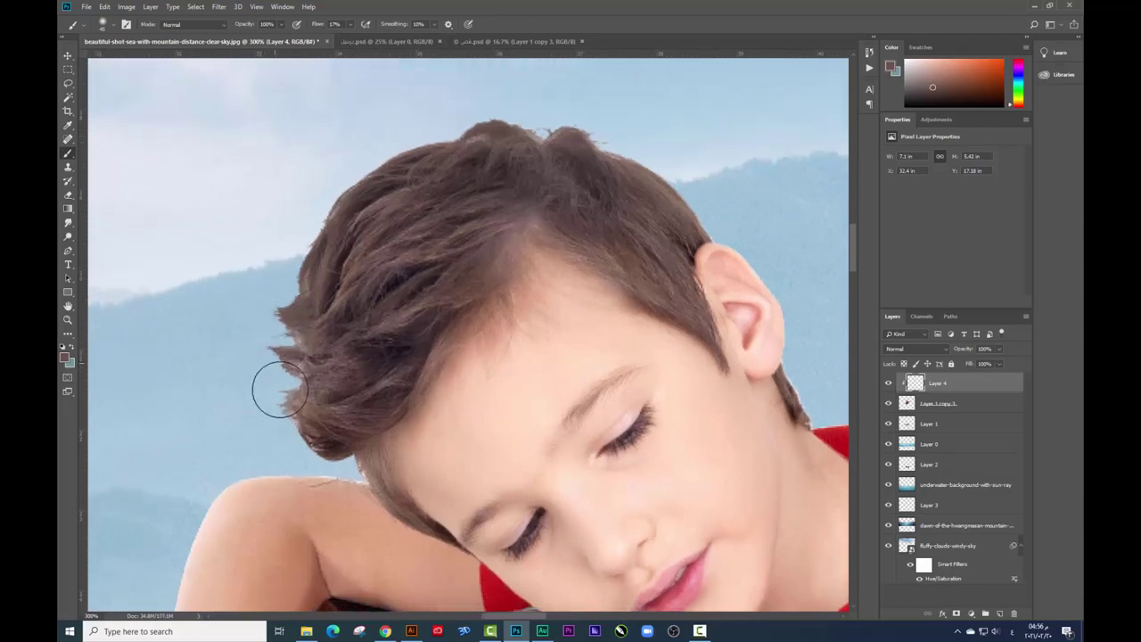
# Step: Zoom out to head and shoulders and merge the hair paint down into the boy's layer
pyautogui.scroll(-3, 276, 383)
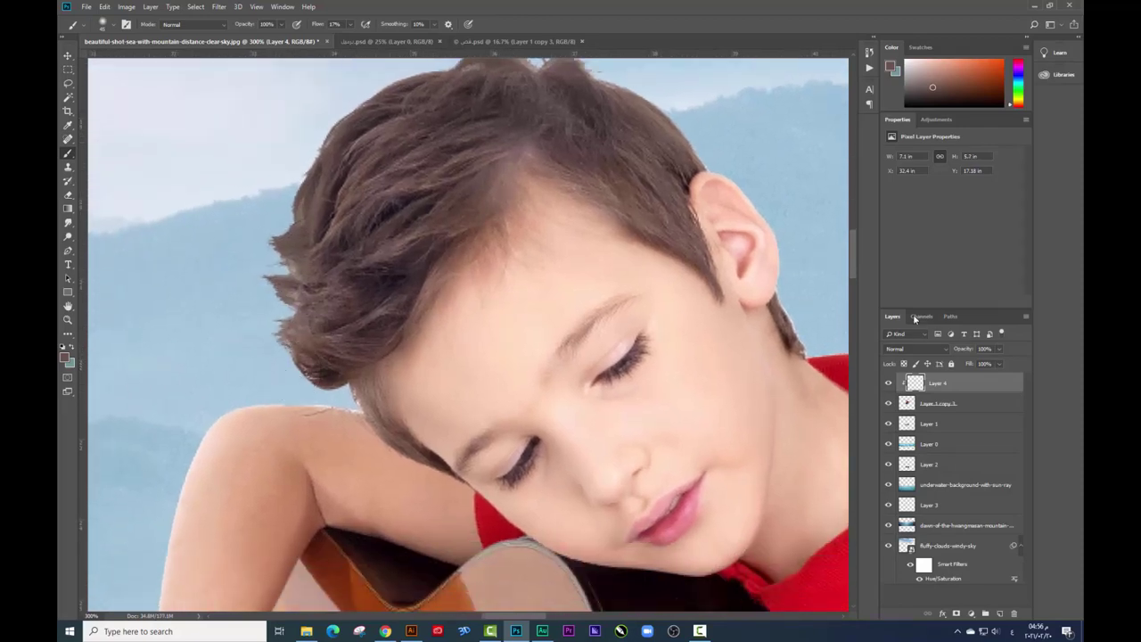
pyautogui.scroll(-1, 916, 350)
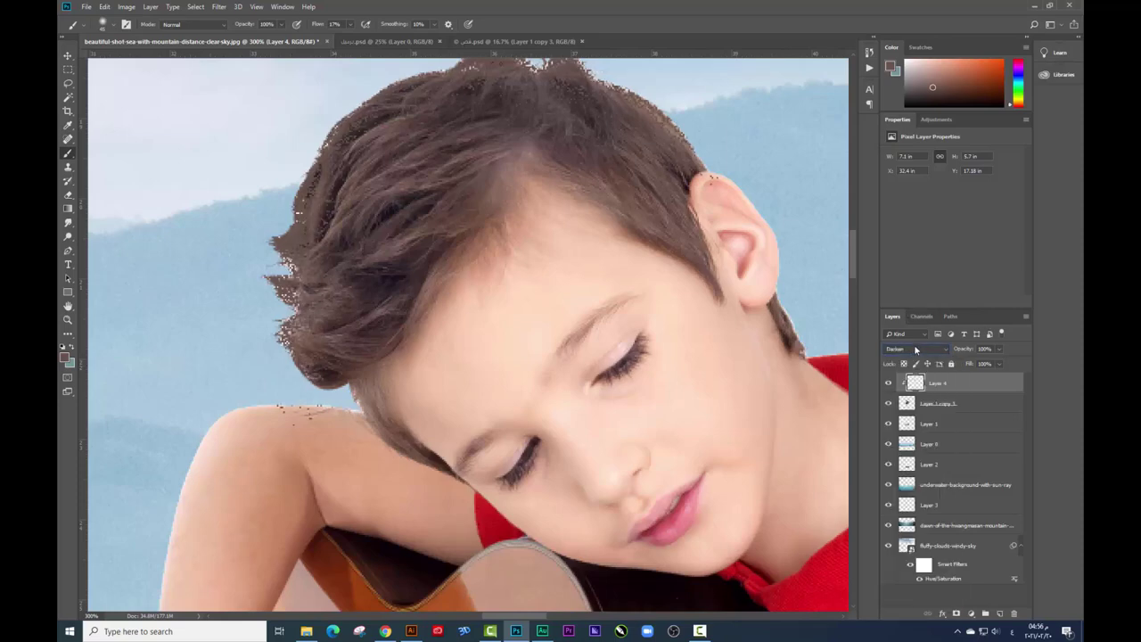
pyautogui.scroll(-3, 914, 349)
pyautogui.scroll(-3, 913, 349)
pyautogui.scroll(-1, 913, 350)
pyautogui.scroll(-2, 914, 350)
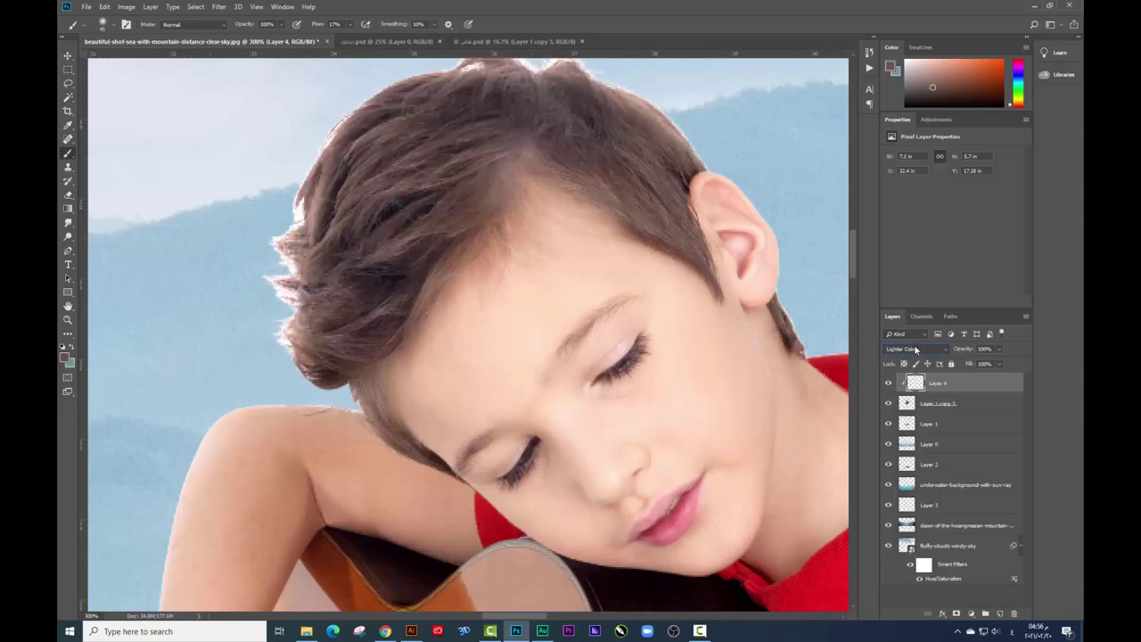
pyautogui.scroll(-2, 914, 350)
pyautogui.scroll(-2, 913, 349)
pyautogui.scroll(-2, 913, 350)
pyautogui.scroll(-1, 915, 350)
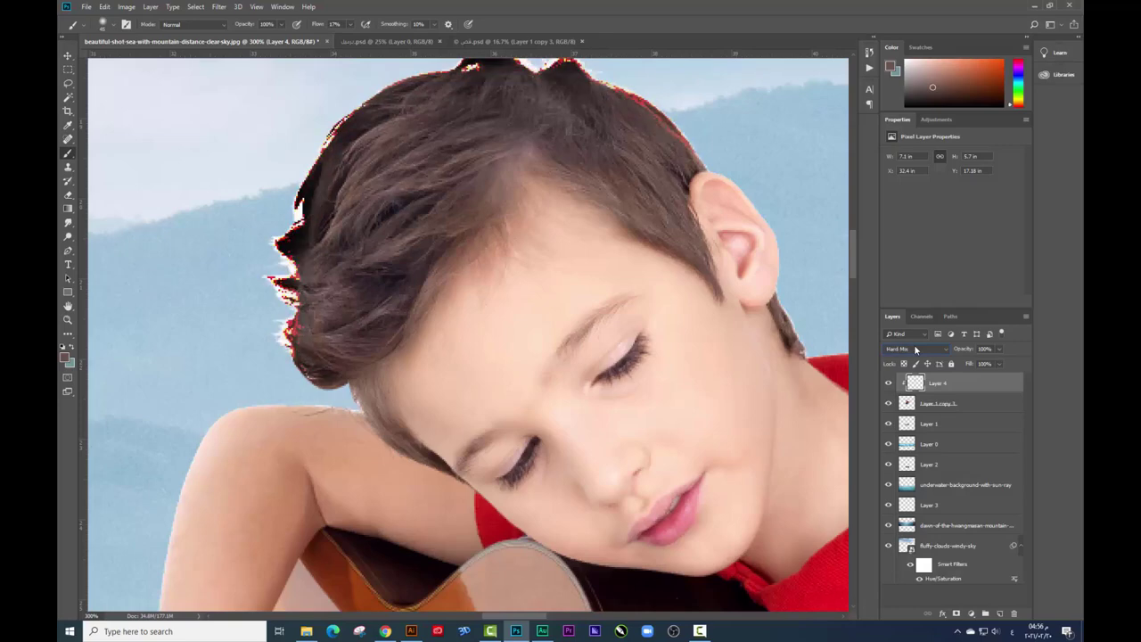
pyautogui.scroll(-1, 915, 350)
pyautogui.scroll(-1, 916, 350)
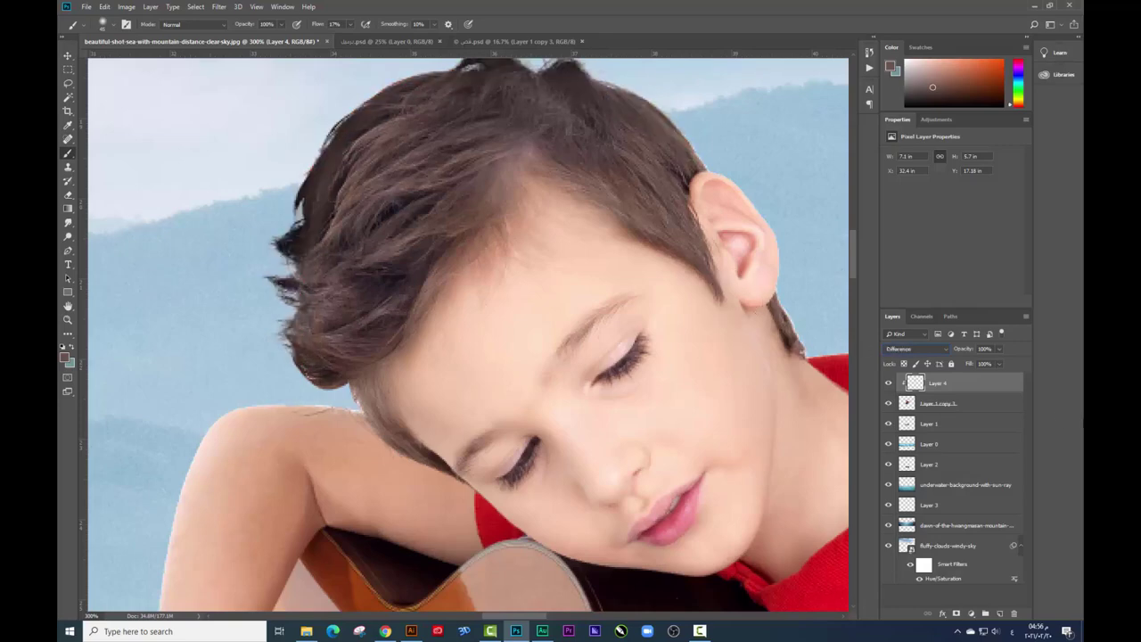
pyautogui.hotkey('ctrl', '-')
pyautogui.hscroll(-1, 659, 249)
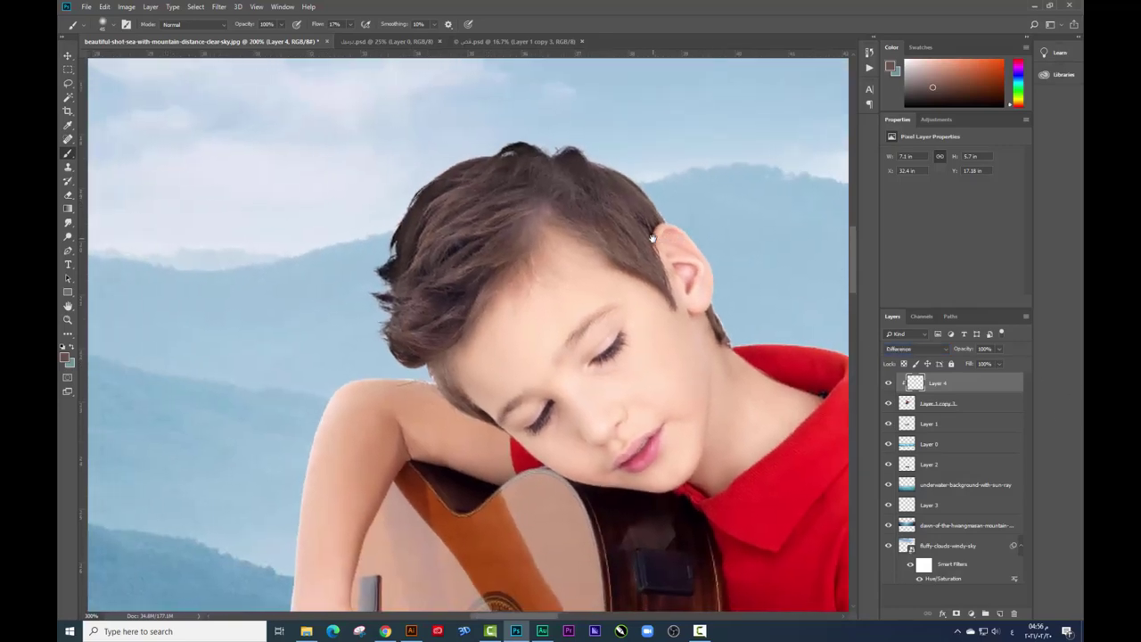
pyautogui.click(69, 55)
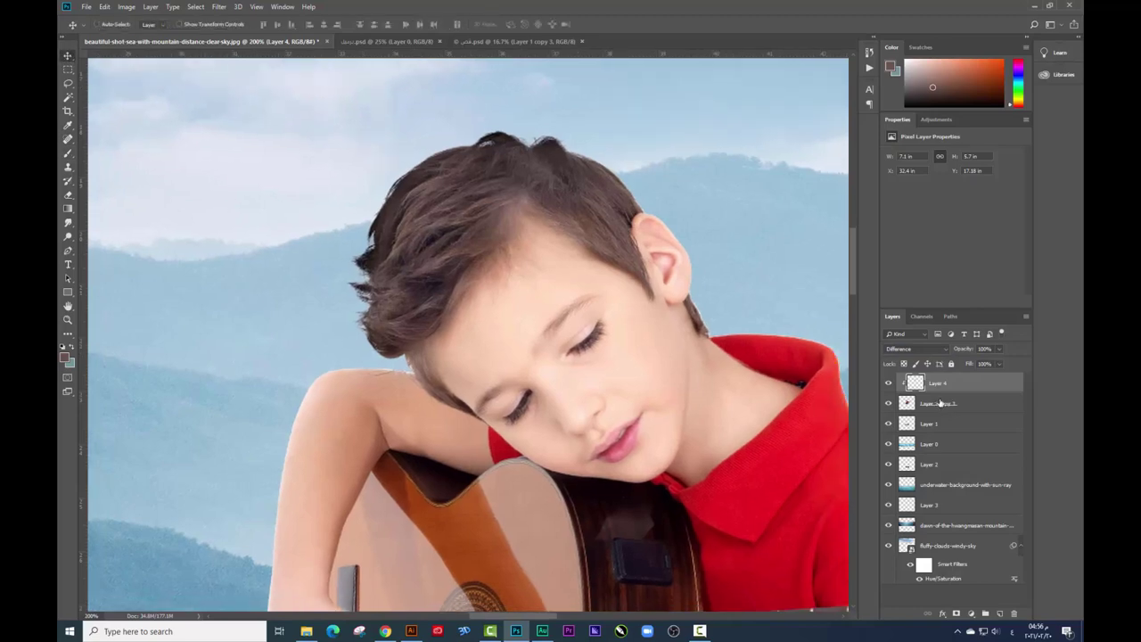
pyautogui.hotkey('ctrl', 'e')
# Step: Spot-heal the dark line and small marks along the boy's shoulder below his hair
pyautogui.hotkey('ctrl', '+')
pyautogui.scroll(3, 766, 227)
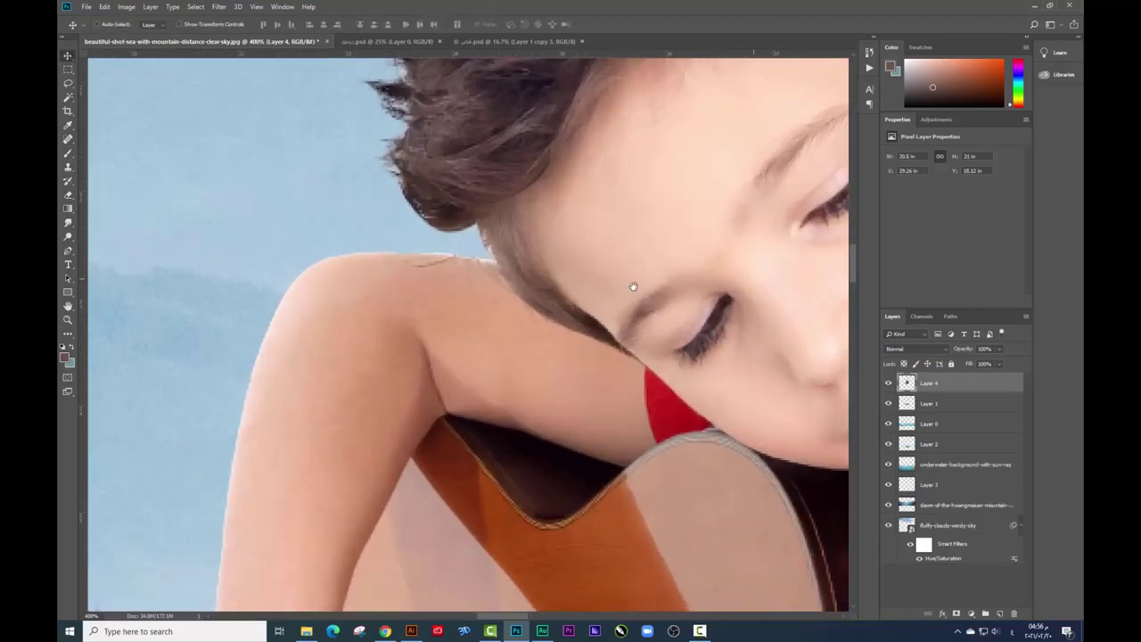
pyautogui.press('j')
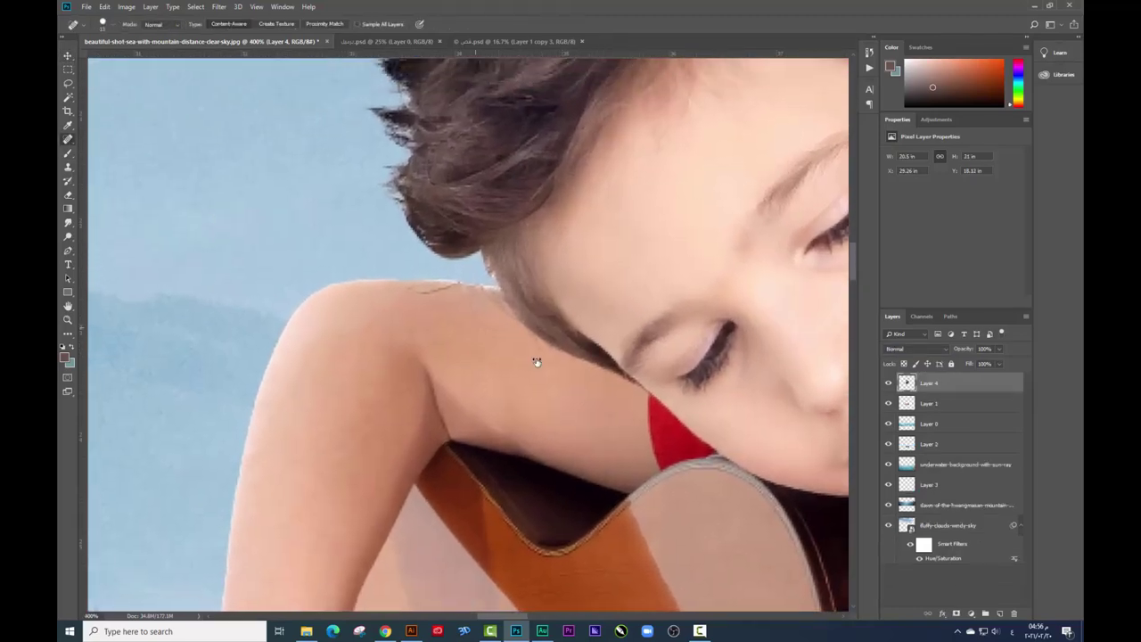
pyautogui.rightClick(497, 352)
pyautogui.moveTo(399, 300); pyautogui.dragTo(419, 295)
pyautogui.click(461, 311)
pyautogui.click(475, 321)
pyautogui.moveTo(484, 303)
pyautogui.mouseDown()
pyautogui.moveTo(452, 290)
pyautogui.moveTo(501, 318)
pyautogui.moveTo(463, 291)
pyautogui.moveTo(453, 344)
pyautogui.mouseUp()
pyautogui.click(454, 345)
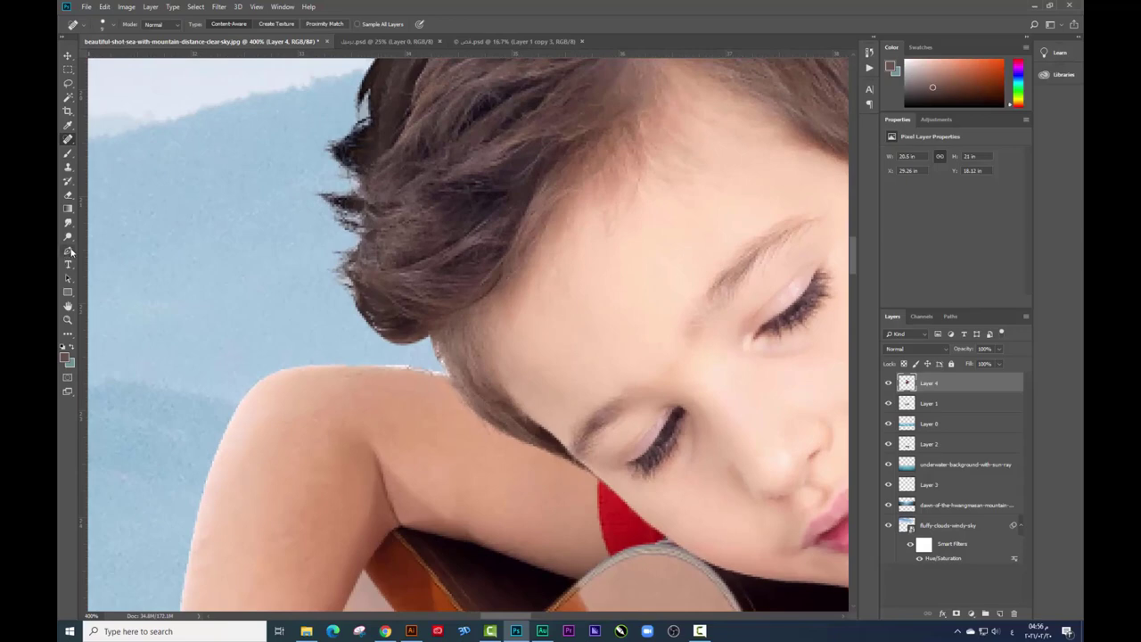
# Step: Outline the pale fringe along the shoulder top with the Pen, delete it, and deselect
pyautogui.click(69, 251)
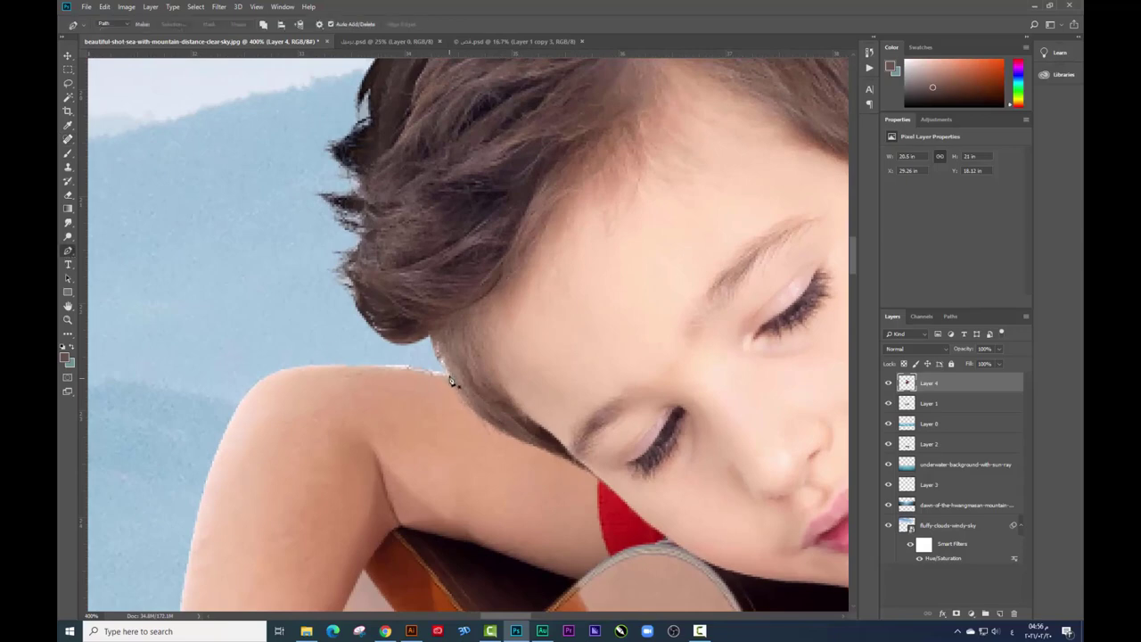
pyautogui.click(450, 381)
pyautogui.moveTo(300, 371); pyautogui.dragTo(253, 380)
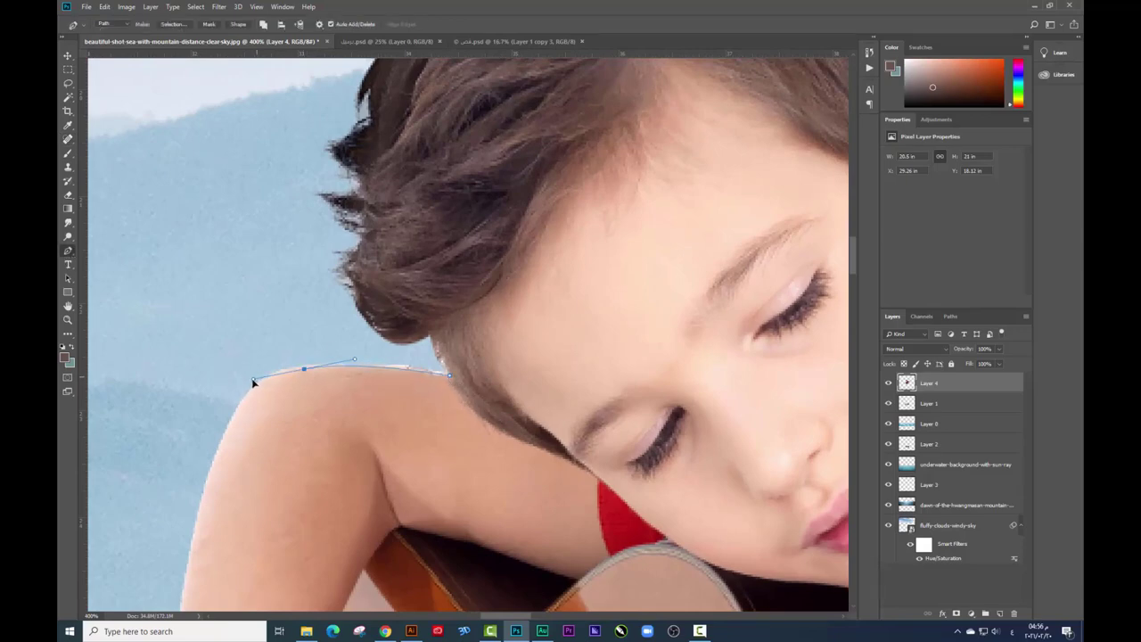
pyautogui.click(230, 416)
pyautogui.moveTo(402, 360); pyautogui.dragTo(432, 367)
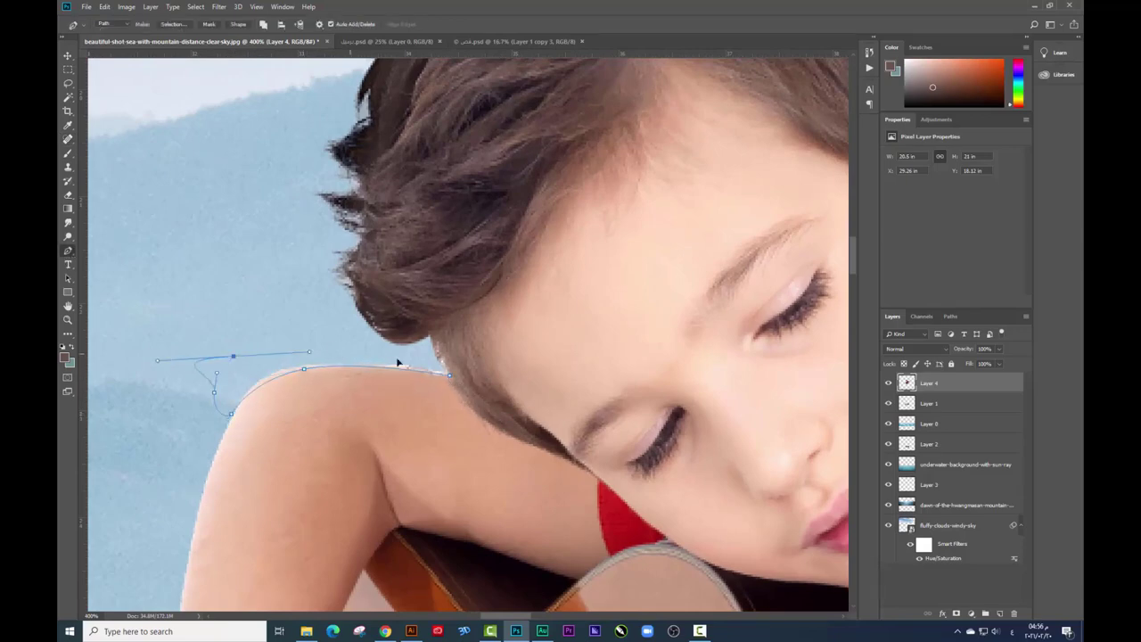
pyautogui.click(447, 374)
pyautogui.hotkey('ctrl', 'Return')
pyautogui.hotkey('ctrl', 'd')
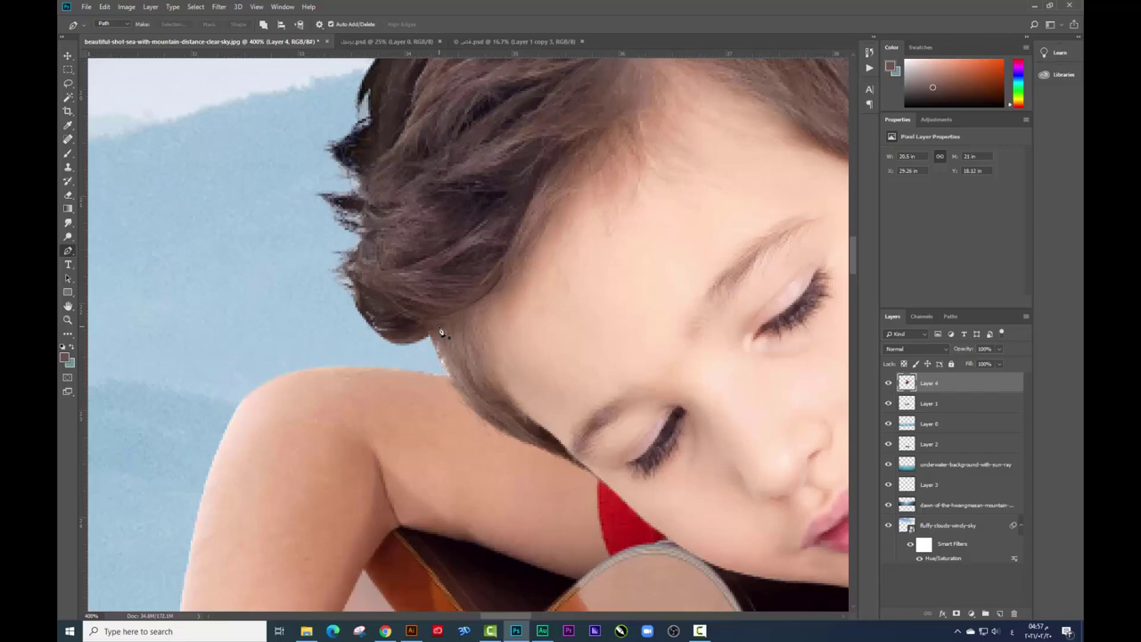
# Step: Zoom out and recentre the view on the boy's face to review the result
pyautogui.scroll(-1, 441, 333)
pyautogui.scroll(-1, 440, 334)
pyautogui.scroll(-1, 460, 343)
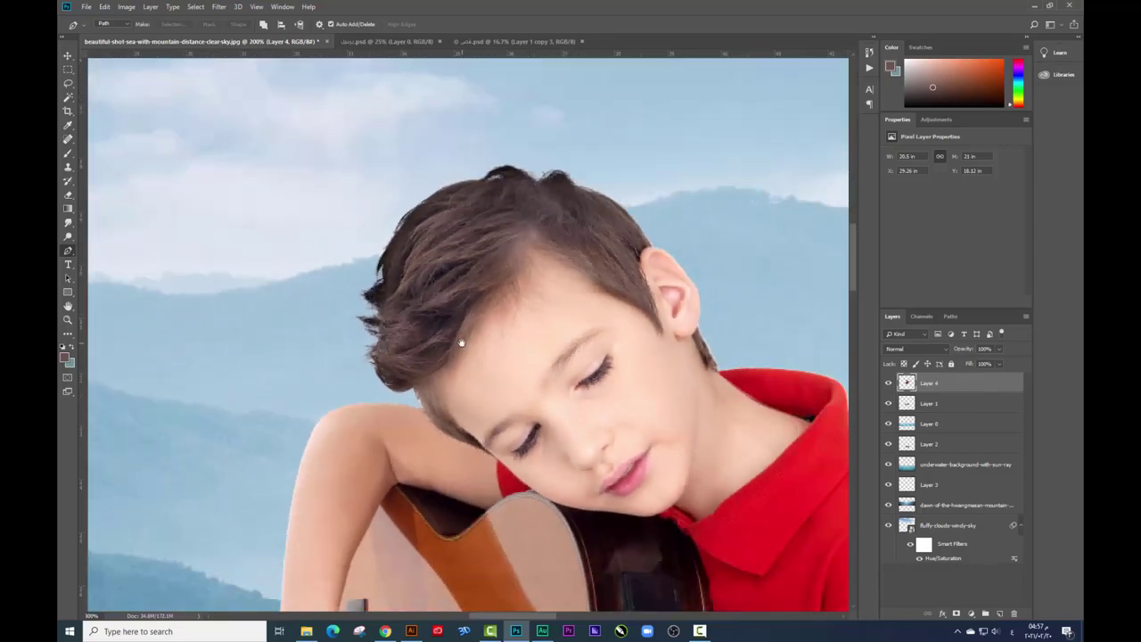
pyautogui.moveTo(460, 343); pyautogui.dragTo(427, 340)
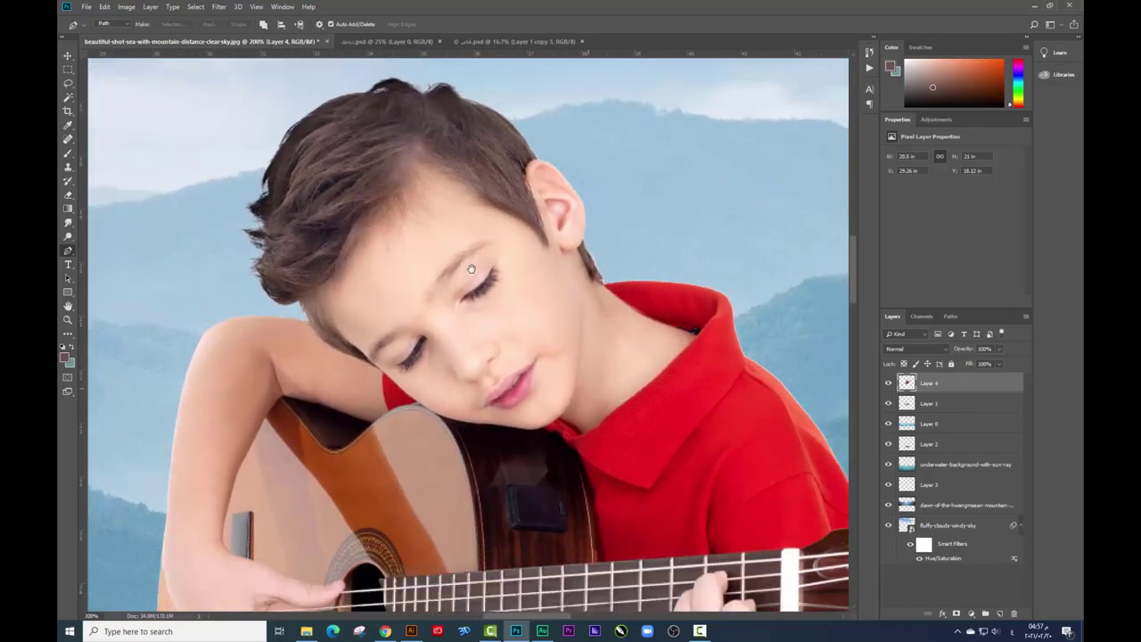
pyautogui.moveTo(573, 376); pyautogui.dragTo(471, 268)
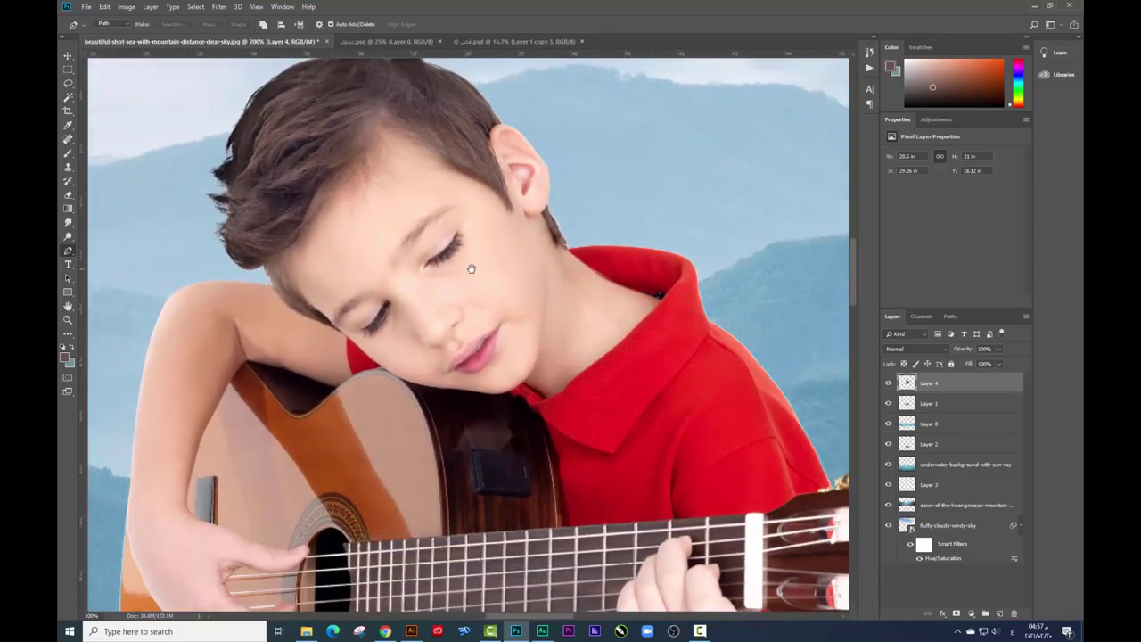
pyautogui.scroll(-1, 480, 263)
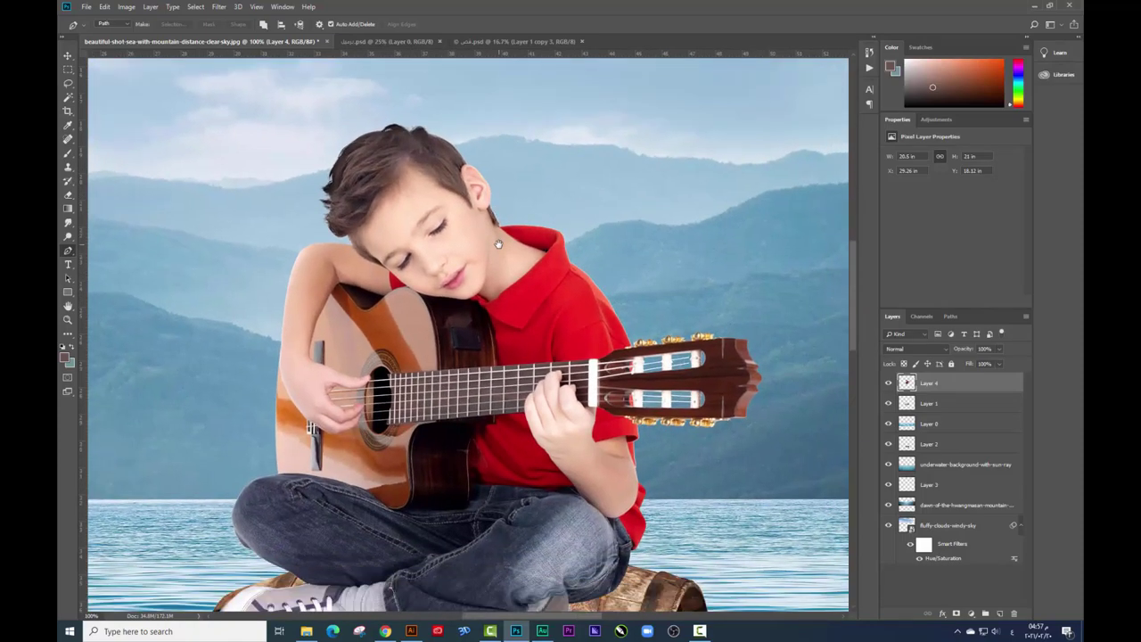
pyautogui.scroll(1, 500, 244)
pyautogui.moveTo(529, 300); pyautogui.dragTo(537, 342)
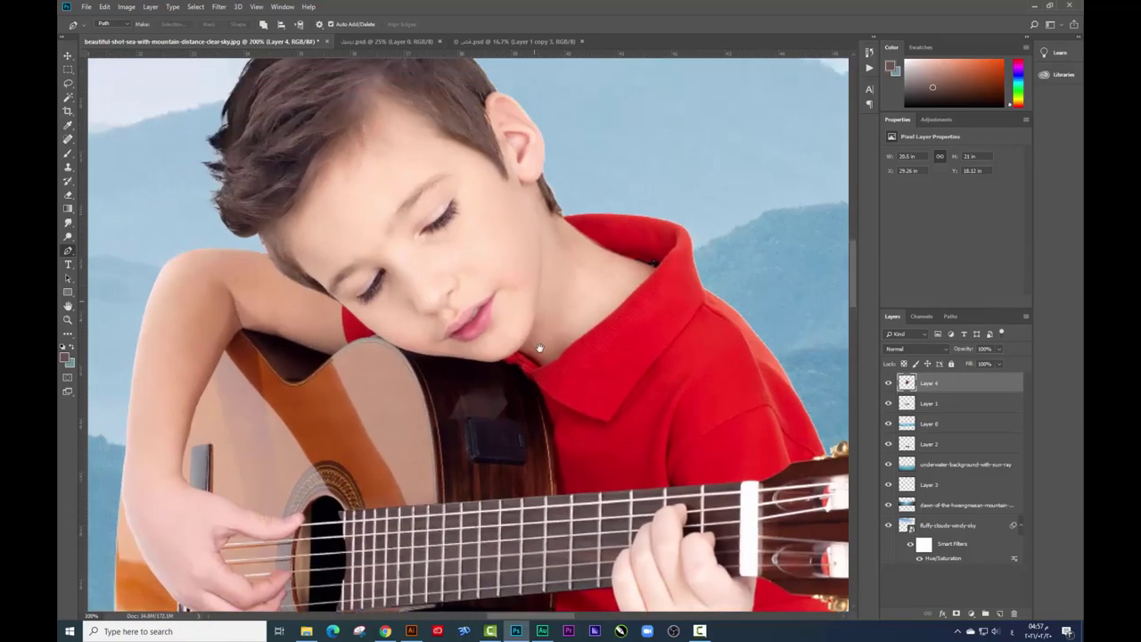
pyautogui.click(214, 7)
# Step: In Camera Raw, set Temperature -9, Tint +33, Exposure -0.65, Contrast +17, Blacks -13, Clarity +13, and apply
pyautogui.click(273, 80)
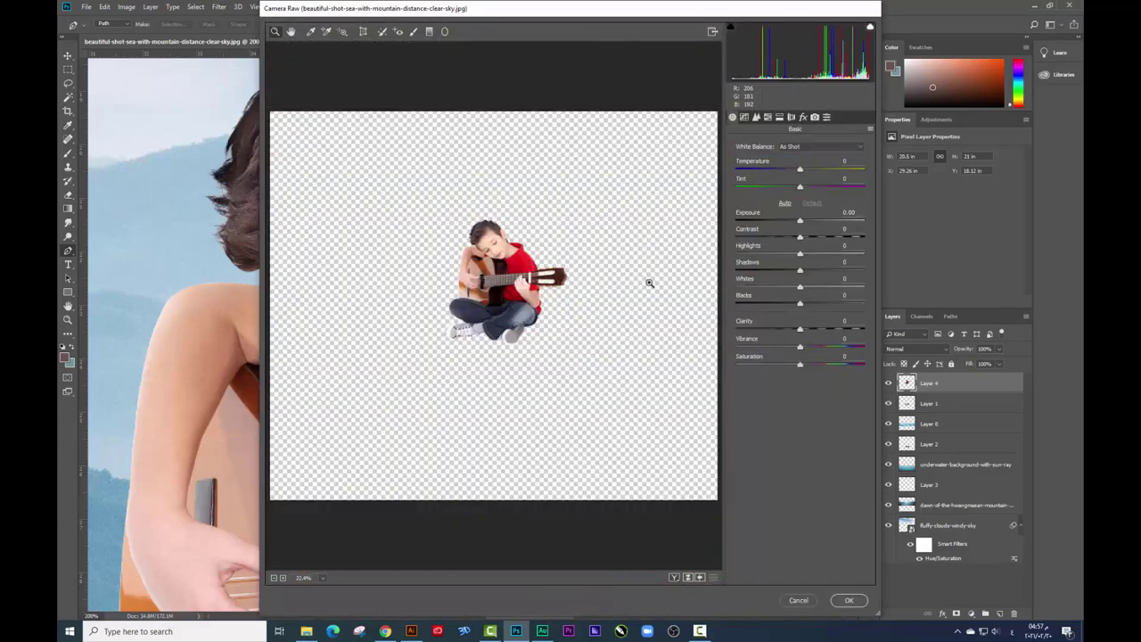
pyautogui.hotkey('ctrl', '+')
pyautogui.hotkey('ctrl', '+')
pyautogui.hotkey('ctrl', '+')
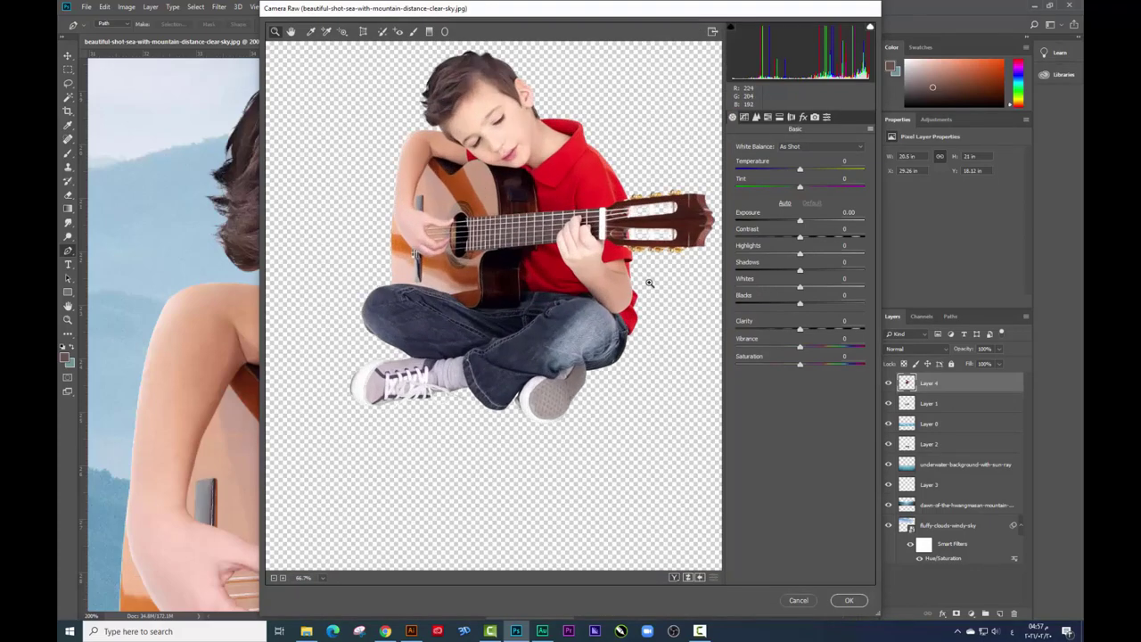
pyautogui.moveTo(603, 250); pyautogui.dragTo(576, 336)
pyautogui.hotkey('ctrl', '+')
pyautogui.hotkey('ctrl', '+')
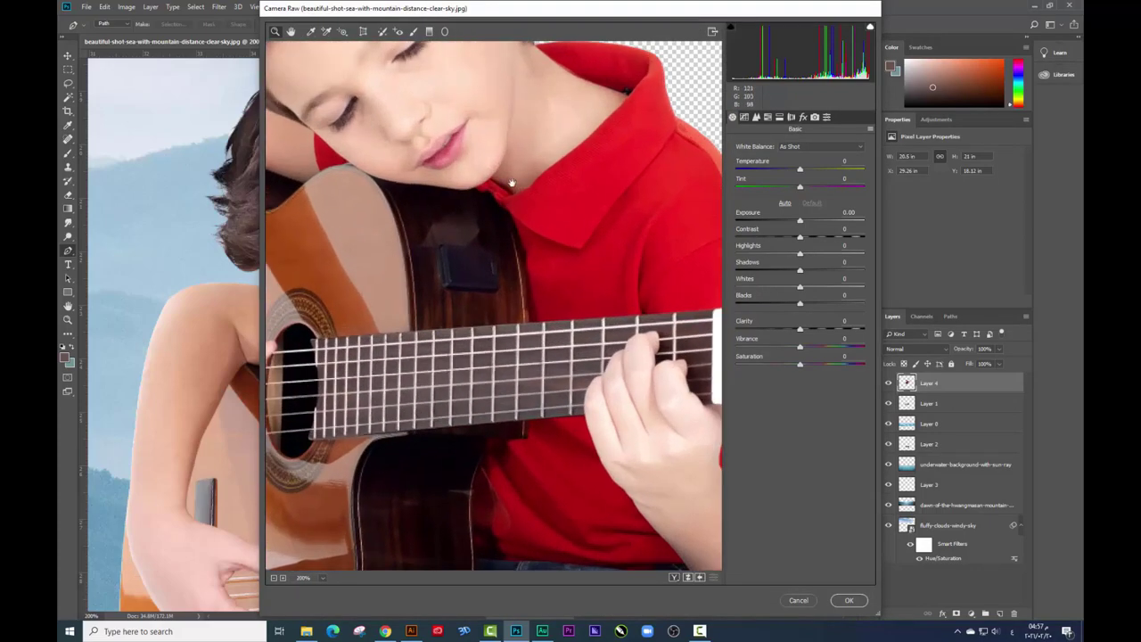
pyautogui.moveTo(512, 183)
pyautogui.mouseDown()
pyautogui.moveTo(620, 374)
pyautogui.moveTo(535, 279)
pyautogui.mouseUp()
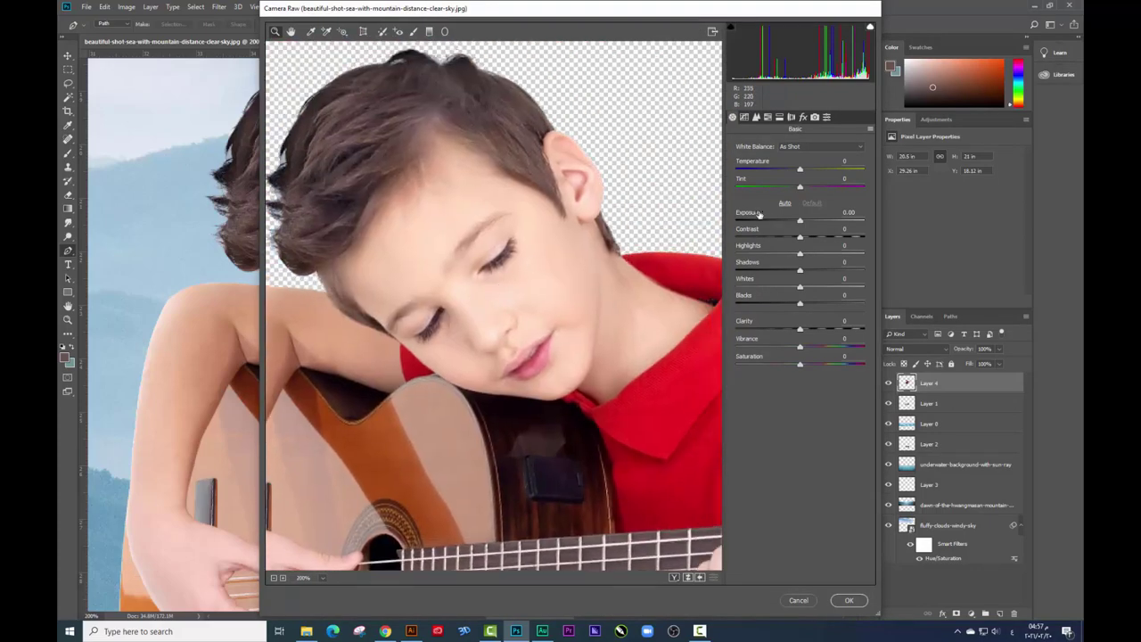
pyautogui.moveTo(799, 187)
pyautogui.mouseDown()
pyautogui.moveTo(821, 189)
pyautogui.moveTo(796, 173)
pyautogui.mouseUp()
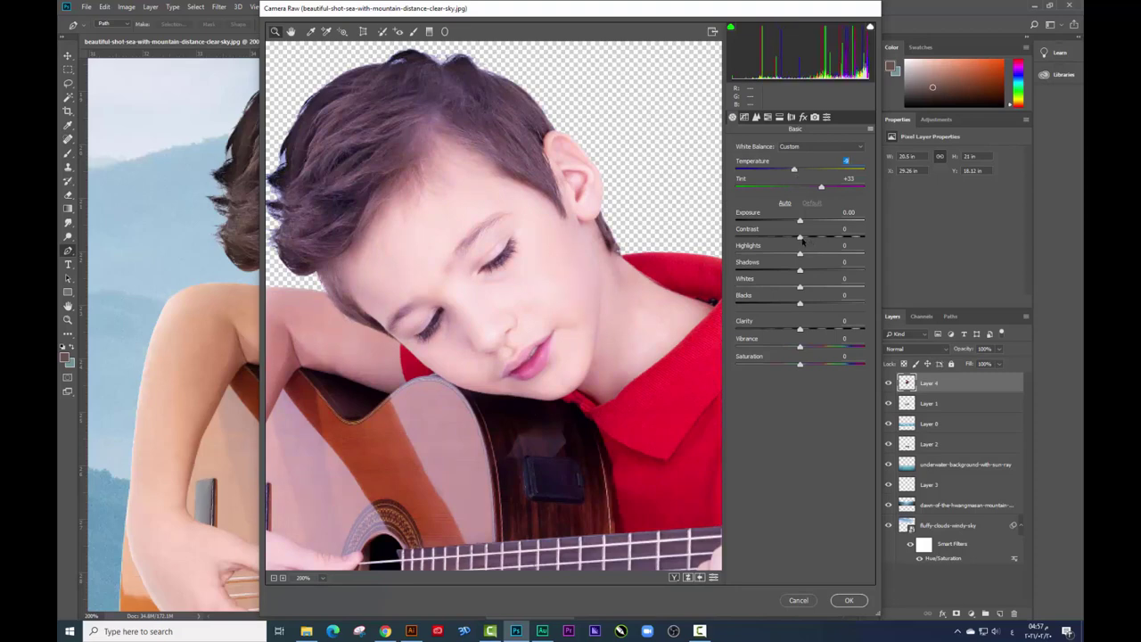
pyautogui.moveTo(800, 237)
pyautogui.mouseDown()
pyautogui.moveTo(811, 237)
pyautogui.moveTo(792, 221)
pyautogui.mouseUp()
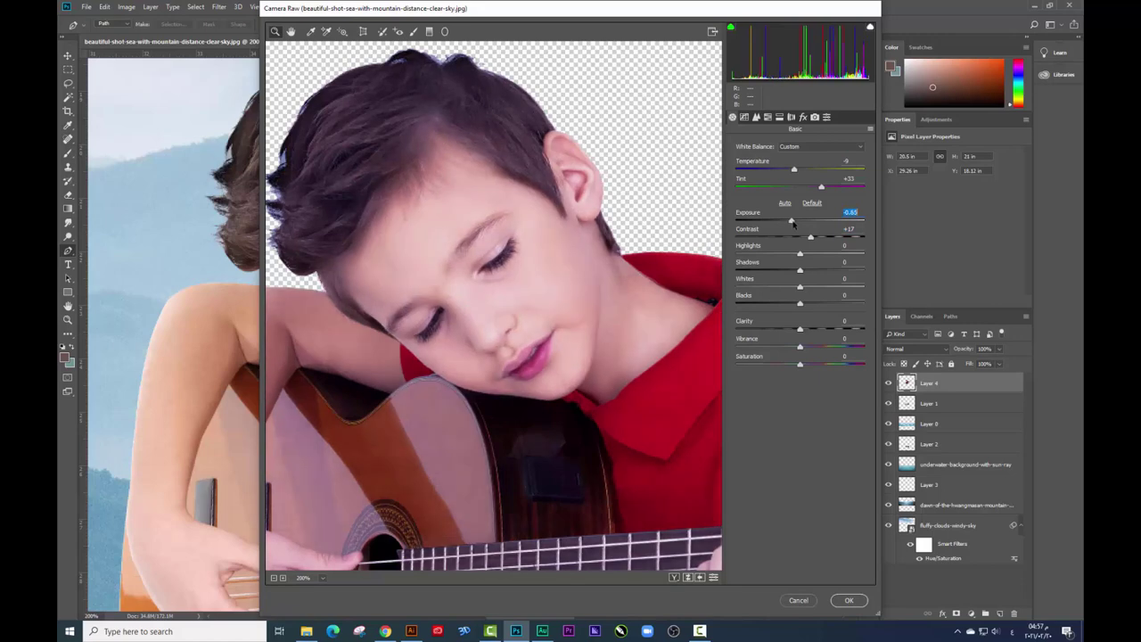
pyautogui.moveTo(795, 254); pyautogui.dragTo(812, 271)
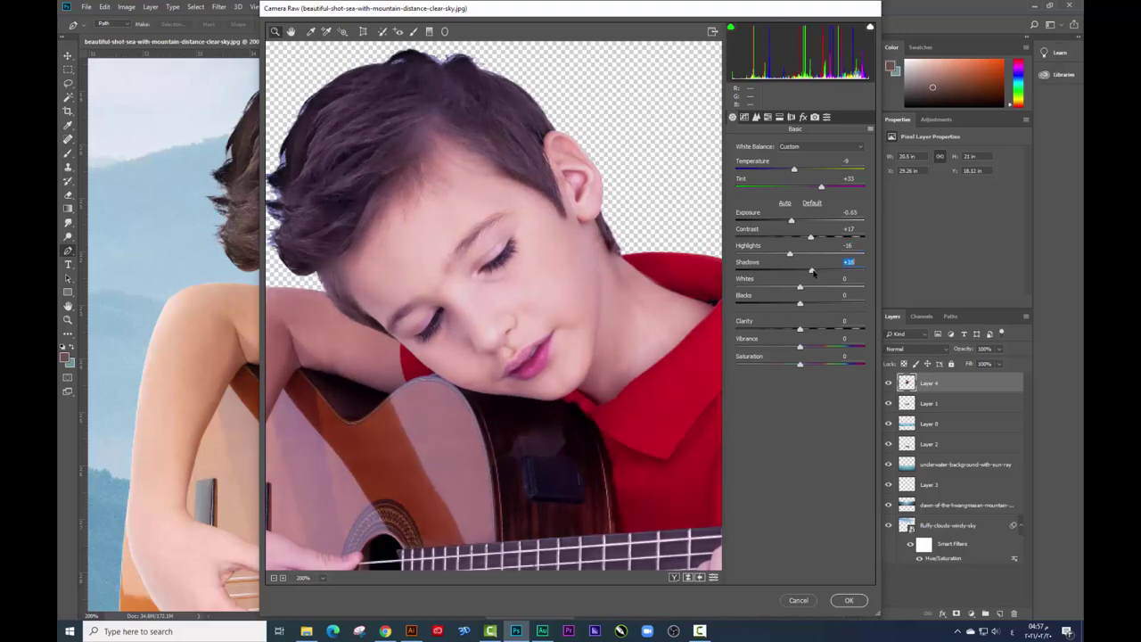
pyautogui.moveTo(806, 287); pyautogui.dragTo(810, 287)
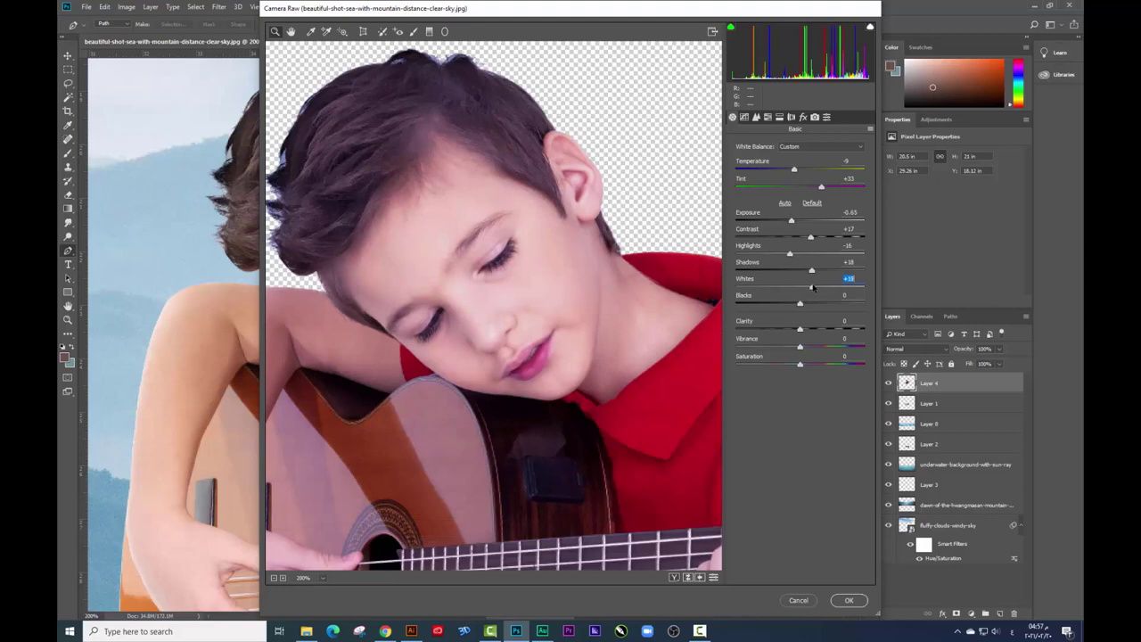
pyautogui.moveTo(798, 305); pyautogui.dragTo(798, 346)
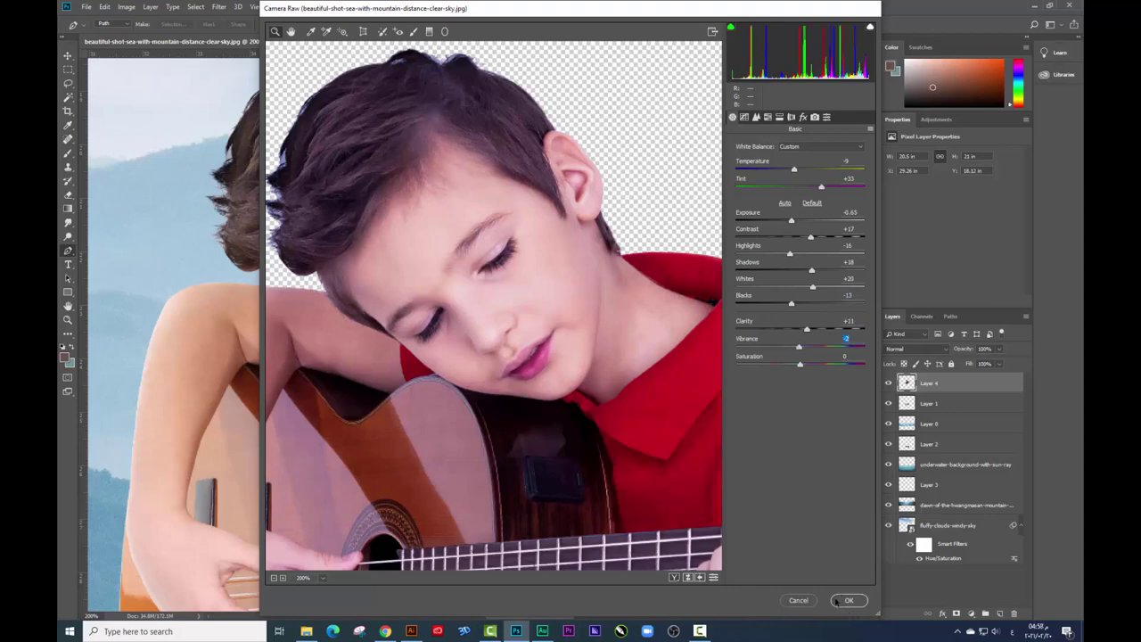
pyautogui.click(845, 600)
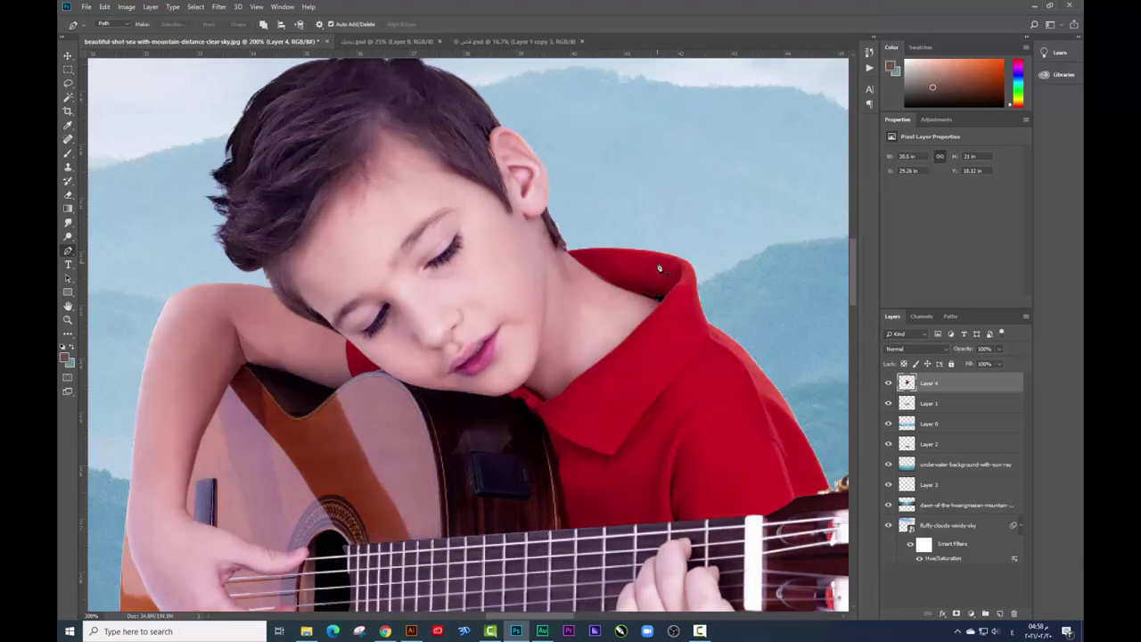
# Step: Frame the boy's graded face up close and select the Brush tool
pyautogui.hotkey('ctrl', '-')
pyautogui.hotkey('ctrl', '-')
pyautogui.hotkey('ctrl', '-')
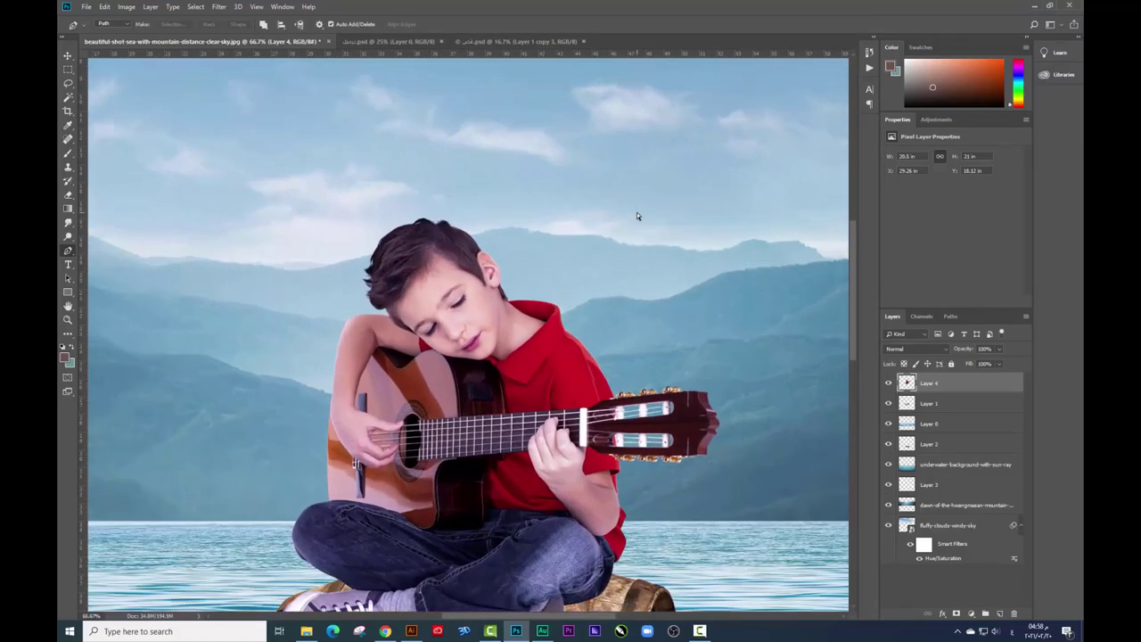
pyautogui.hotkey('ctrl', '+')
pyautogui.hotkey('ctrl', '+')
pyautogui.hotkey('ctrl', '+')
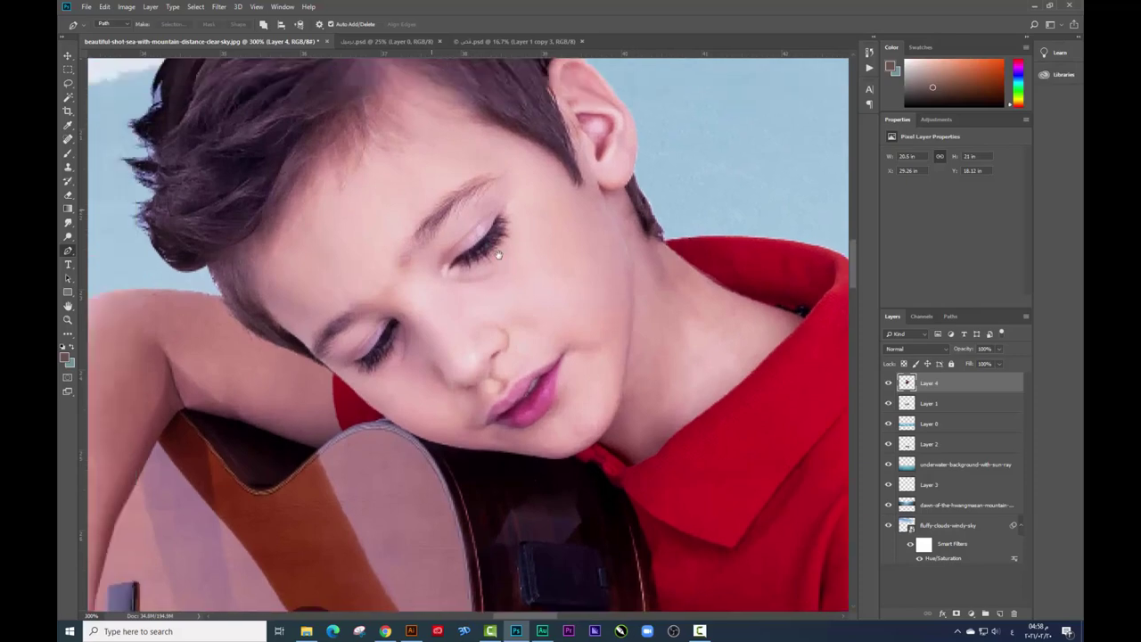
pyautogui.hotkey('ctrl', '+')
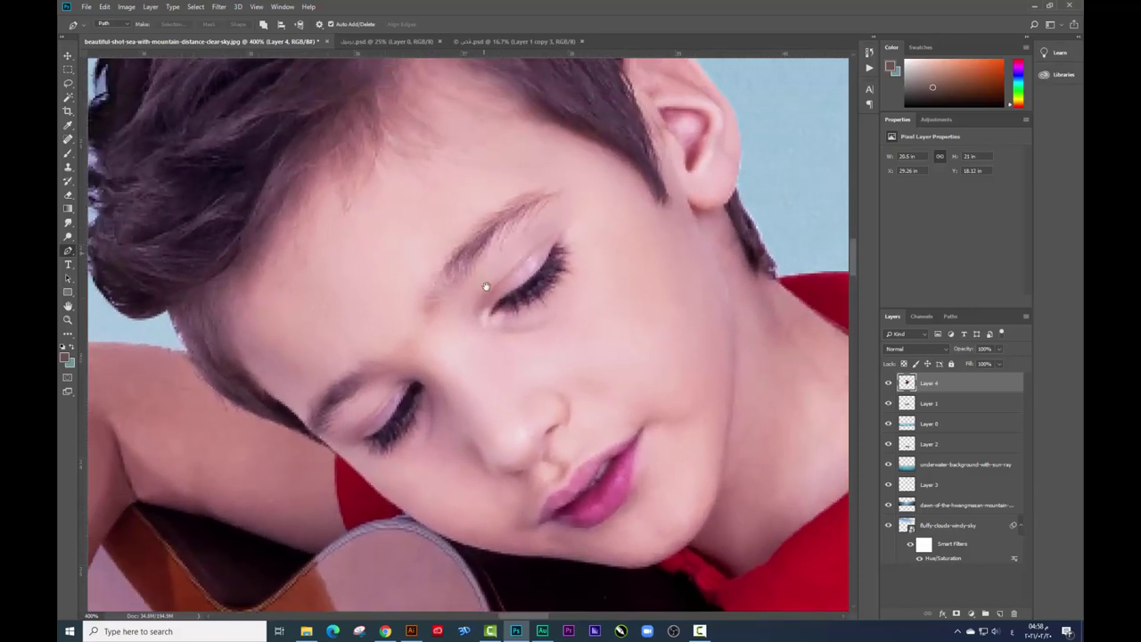
pyautogui.moveTo(503, 261); pyautogui.dragTo(474, 257)
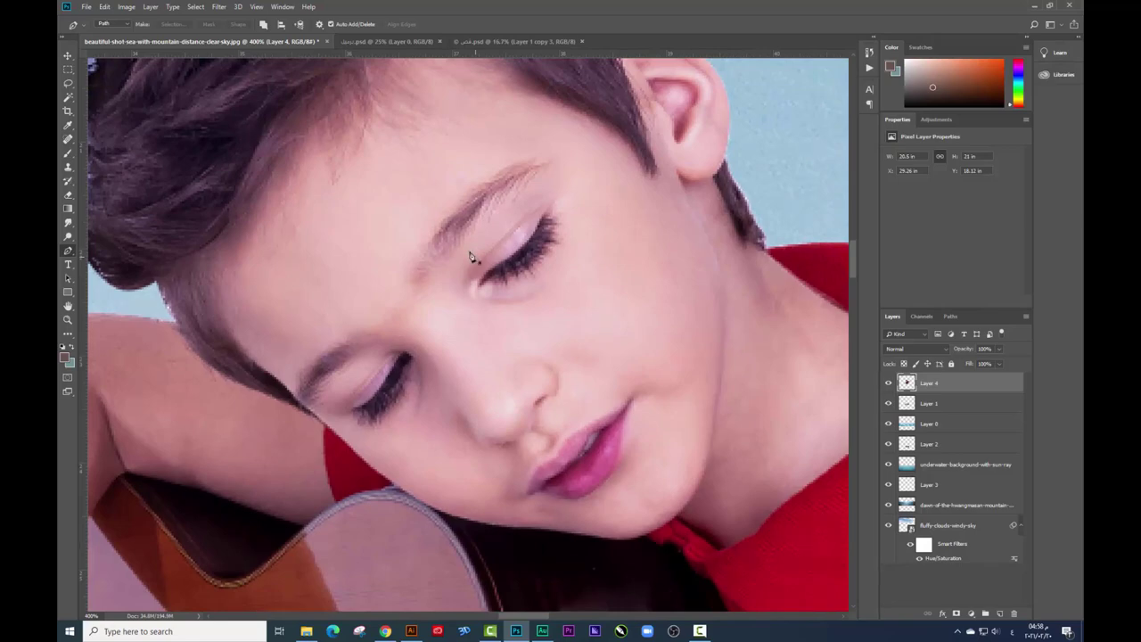
pyautogui.moveTo(470, 257); pyautogui.dragTo(483, 257)
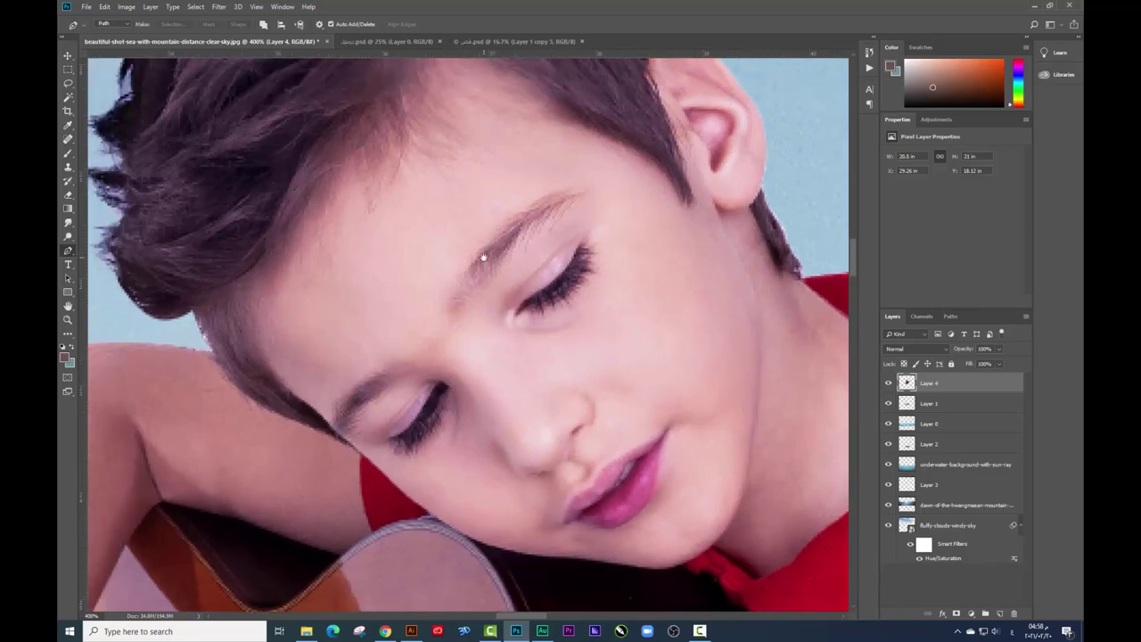
pyautogui.moveTo(518, 283)
pyautogui.mouseDown()
pyautogui.moveTo(476, 191)
pyautogui.moveTo(473, 241)
pyautogui.mouseUp()
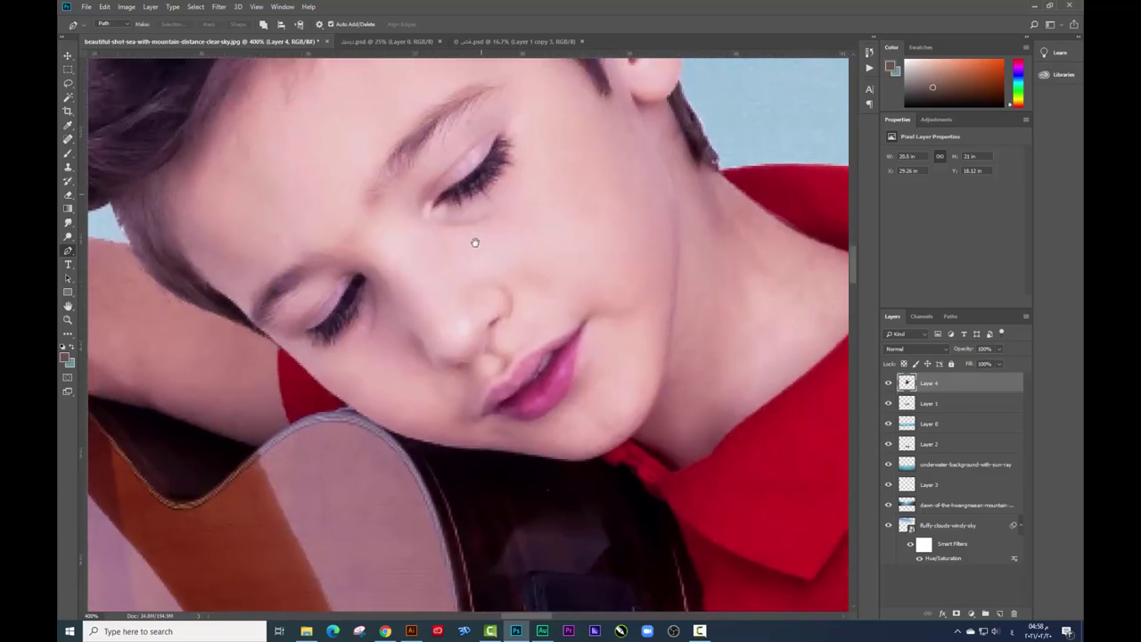
pyautogui.click(68, 153)
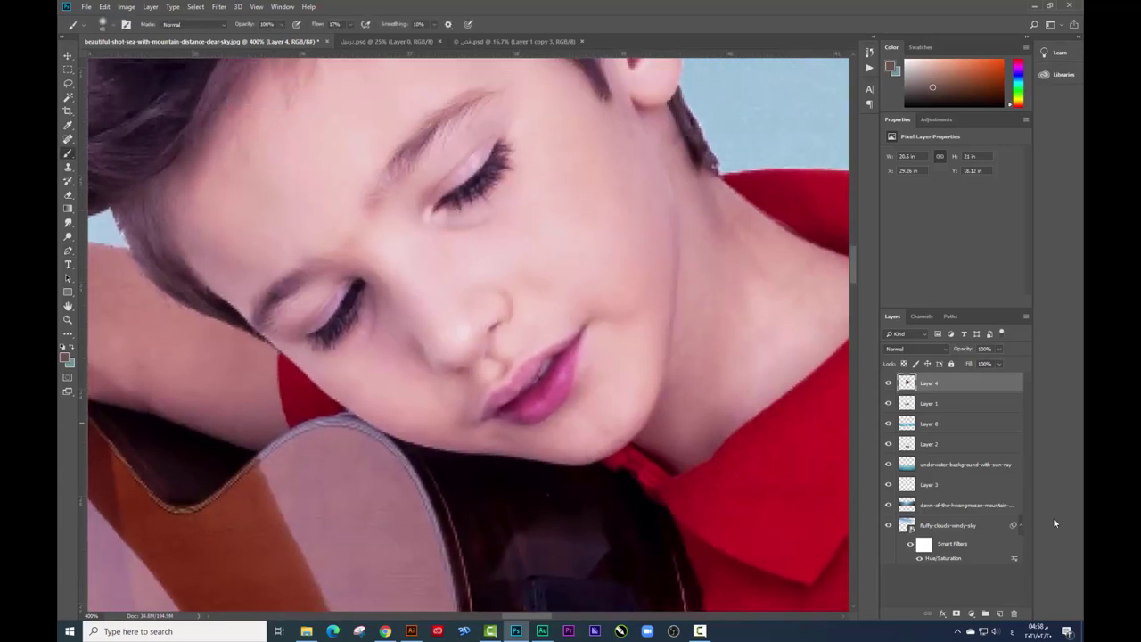
# Step: Add a new layer, set the foreground colour to orange #FF5500, and undo some test strokes
pyautogui.click(997, 615)
pyautogui.click(63, 357)
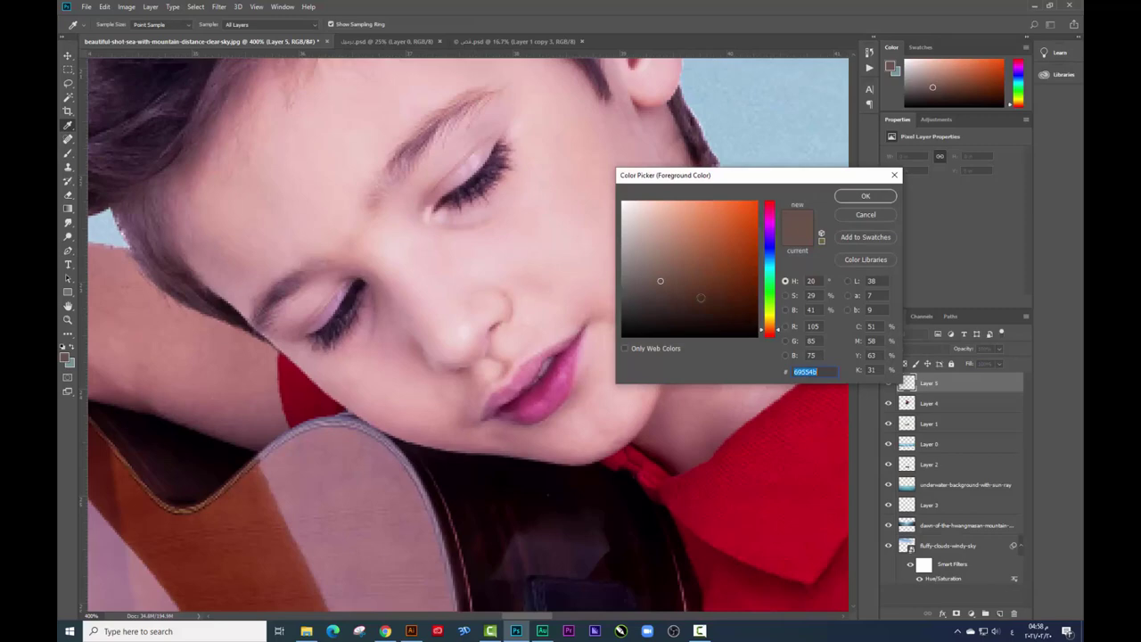
pyautogui.click(840, 195)
pyautogui.rightClick(562, 259)
pyautogui.press('Escape')
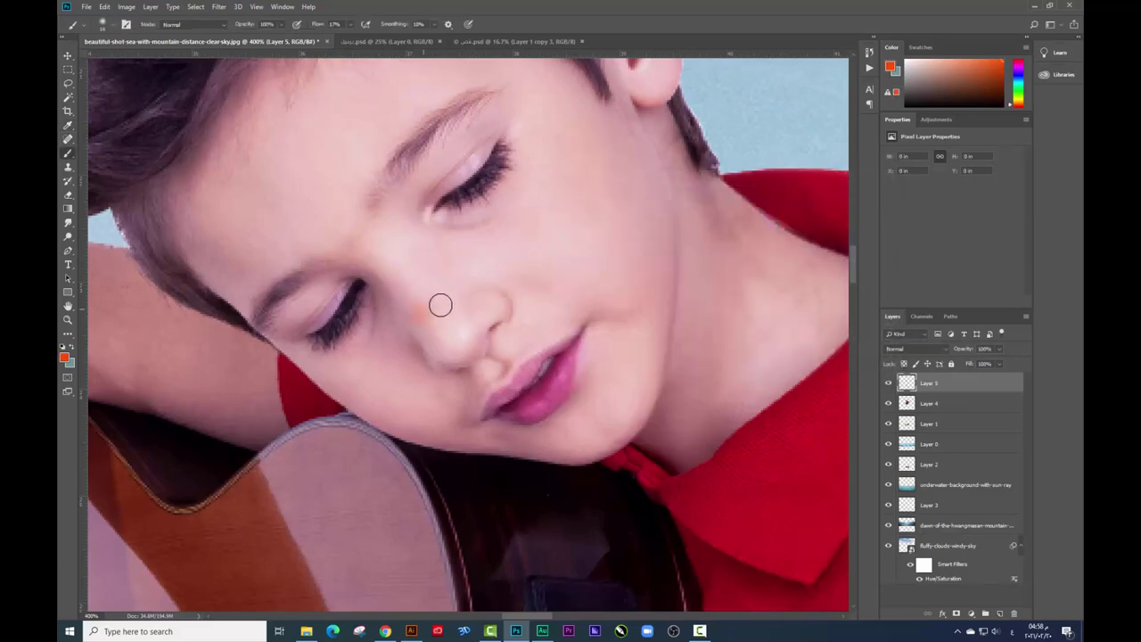
pyautogui.moveTo(438, 303)
pyautogui.mouseDown()
pyautogui.moveTo(451, 357)
pyautogui.moveTo(491, 313)
pyautogui.moveTo(555, 327)
pyautogui.mouseUp()
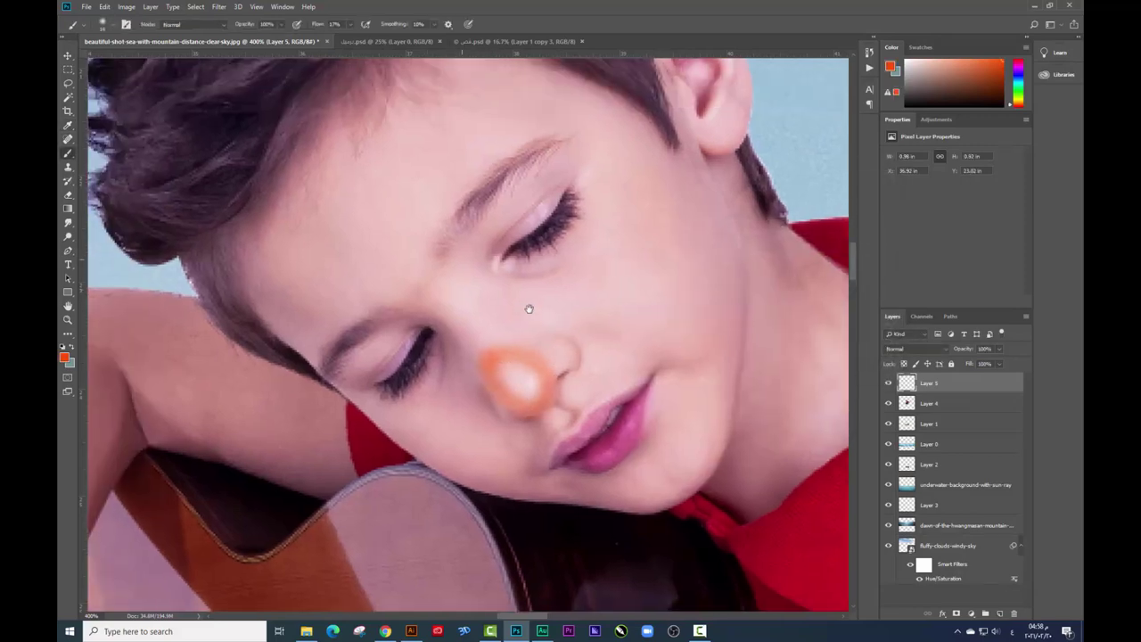
pyautogui.moveTo(634, 249)
pyautogui.mouseDown()
pyautogui.moveTo(676, 307)
pyautogui.moveTo(641, 237)
pyautogui.moveTo(636, 313)
pyautogui.mouseUp()
pyautogui.moveTo(451, 359); pyautogui.dragTo(398, 239)
pyautogui.moveTo(470, 256)
pyautogui.mouseDown()
pyautogui.moveTo(439, 315)
pyautogui.moveTo(415, 196)
pyautogui.mouseUp()
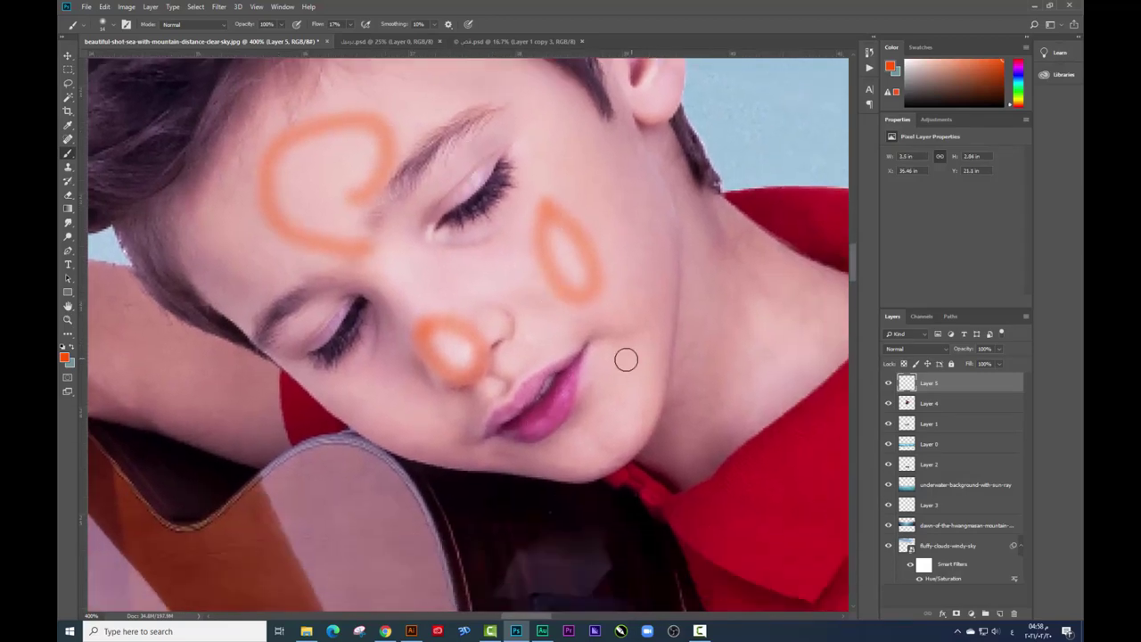
pyautogui.hotkey('ctrl', 'z')
pyautogui.hotkey('ctrl', 'z')
pyautogui.hotkey('ctrl', 'z')
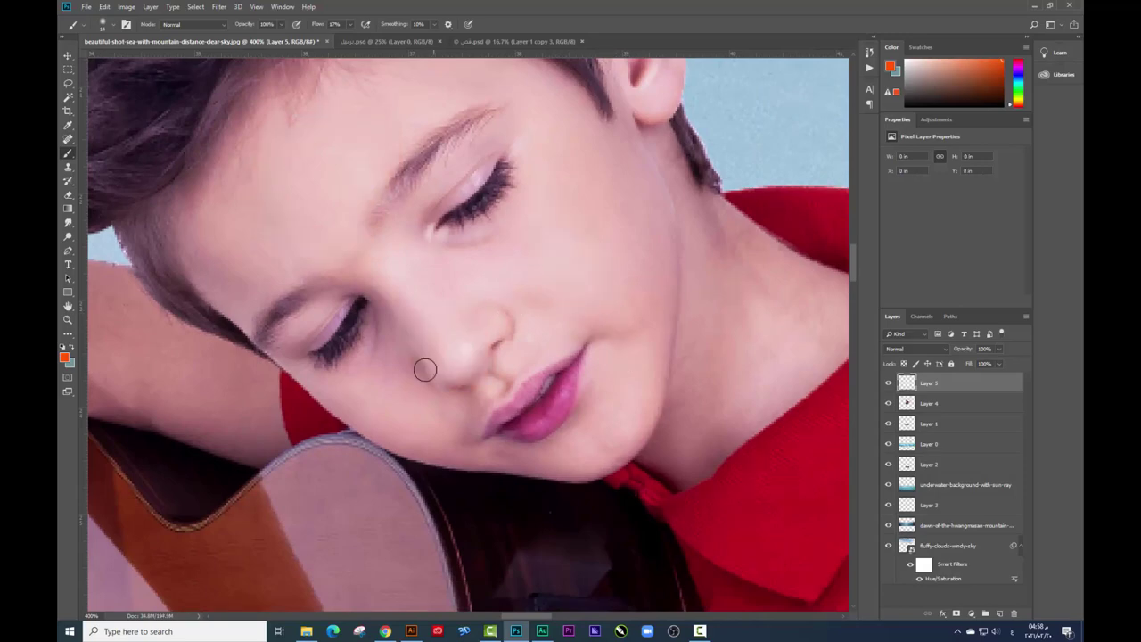
# Step: Paint orange blush beside the nose, around the eye and down the cheek
pyautogui.moveTo(425, 365); pyautogui.dragTo(430, 379)
pyautogui.moveTo(410, 323)
pyautogui.mouseDown()
pyautogui.moveTo(367, 328)
pyautogui.moveTo(420, 371)
pyautogui.mouseUp()
pyautogui.moveTo(443, 258)
pyautogui.mouseDown()
pyautogui.moveTo(437, 230)
pyautogui.moveTo(512, 150)
pyautogui.mouseUp()
pyautogui.moveTo(528, 210); pyautogui.dragTo(508, 233)
pyautogui.moveTo(581, 152)
pyautogui.mouseDown()
pyautogui.moveTo(636, 272)
pyautogui.moveTo(632, 120)
pyautogui.moveTo(606, 132)
pyautogui.mouseUp()
# Step: Undo the orange strokes, merge the empty Layer 5 into Layer 4, and select the Dodge tool
pyautogui.hotkey('ctrl', 'z')
pyautogui.hotkey('ctrl', 'z')
pyautogui.hotkey('ctrl', 'z')
pyautogui.scroll(5, 763, 381)
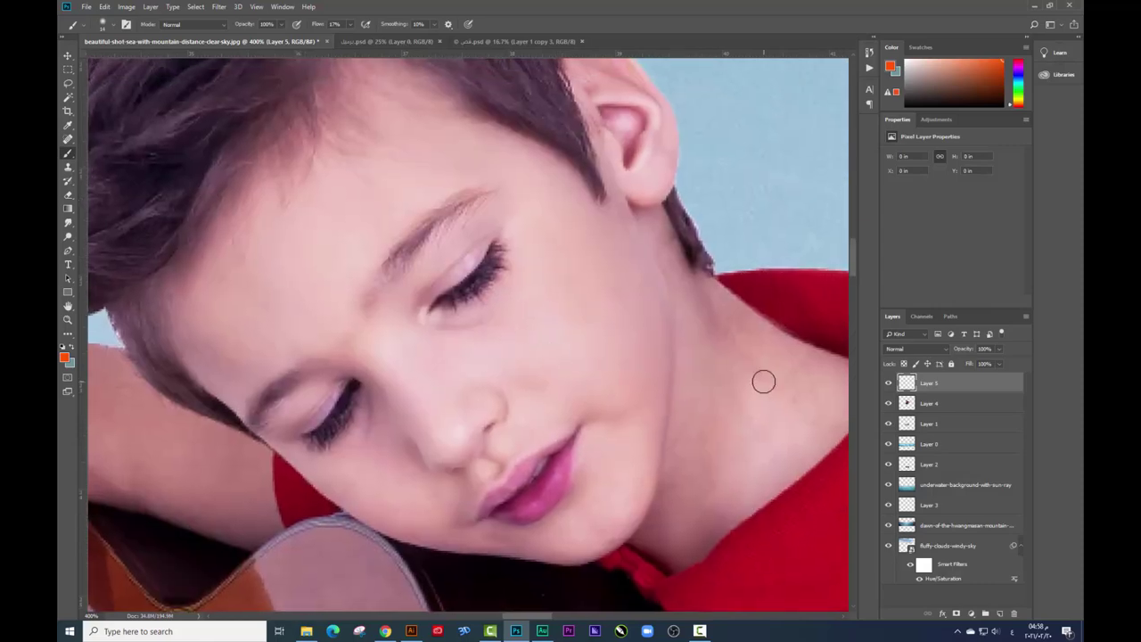
pyautogui.hotkey('ctrl', 'e')
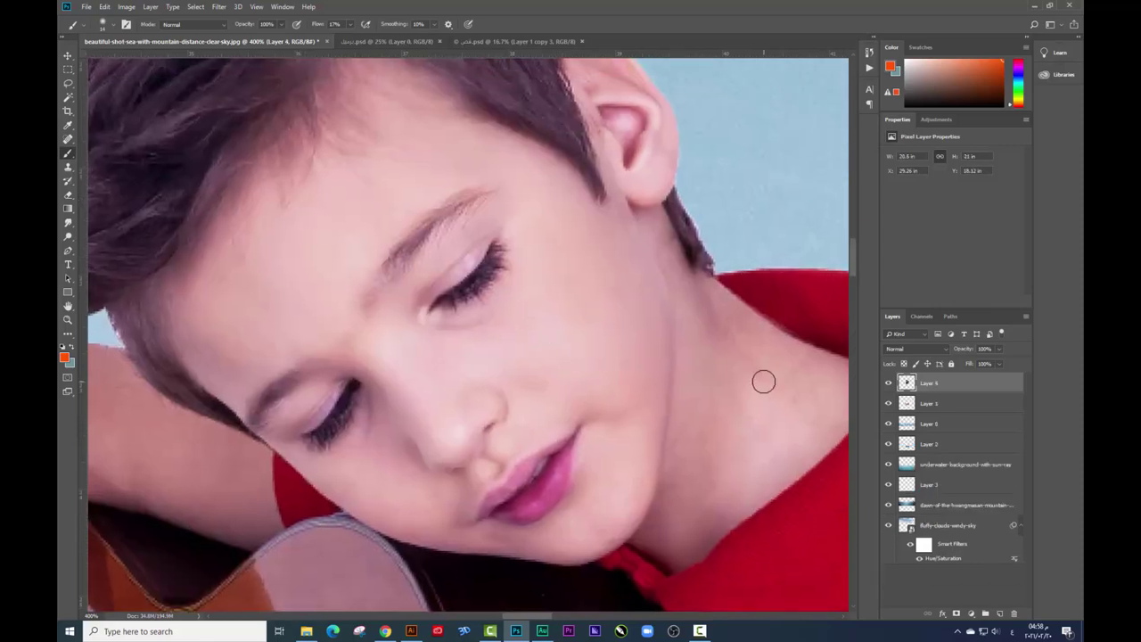
pyautogui.click(68, 236)
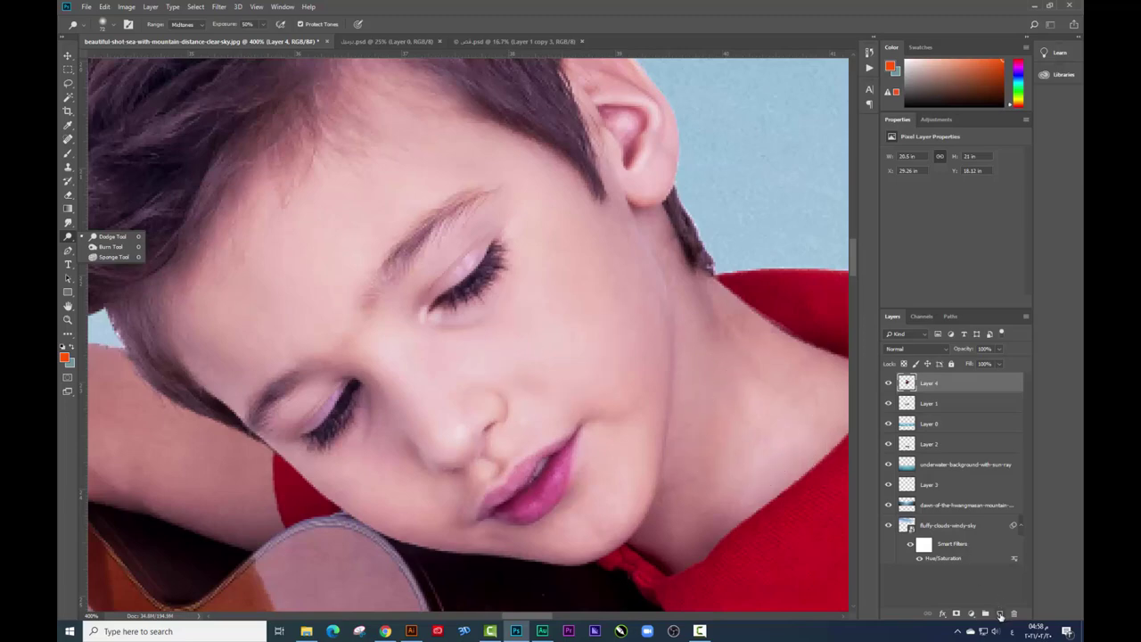
# Step: Add two new empty layers and name them doode and burn
pyautogui.click(999, 614)
pyautogui.click(999, 614)
pyautogui.write('dodge')
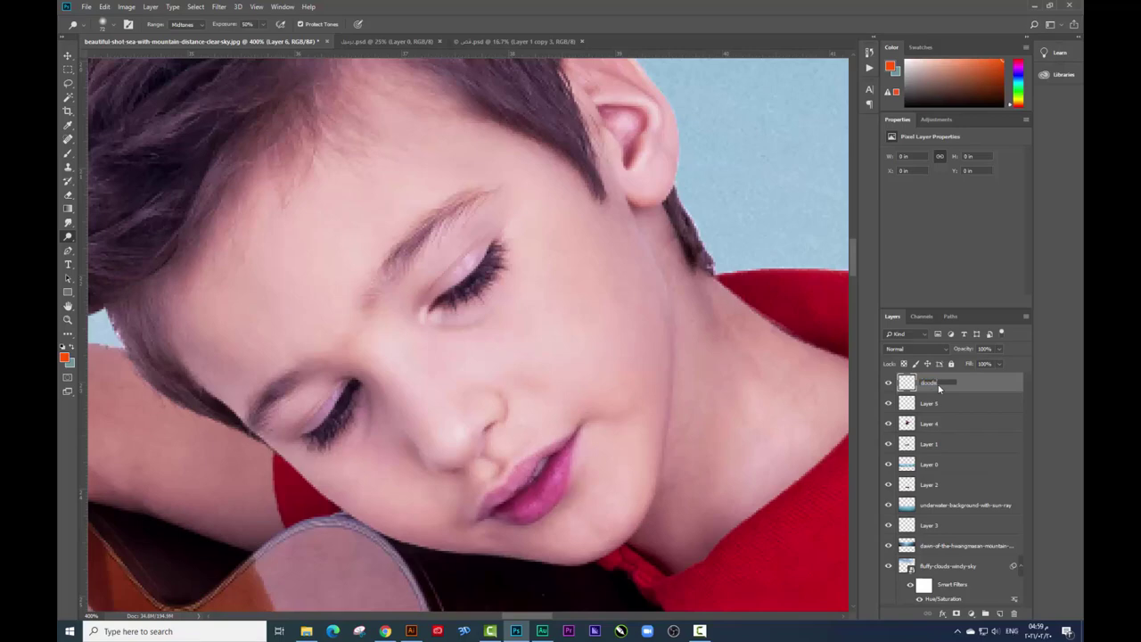
pyautogui.press('Return')
pyautogui.click(942, 404)
pyautogui.doubleClick(1018, 401)
pyautogui.press('Escape')
pyautogui.write('burn')
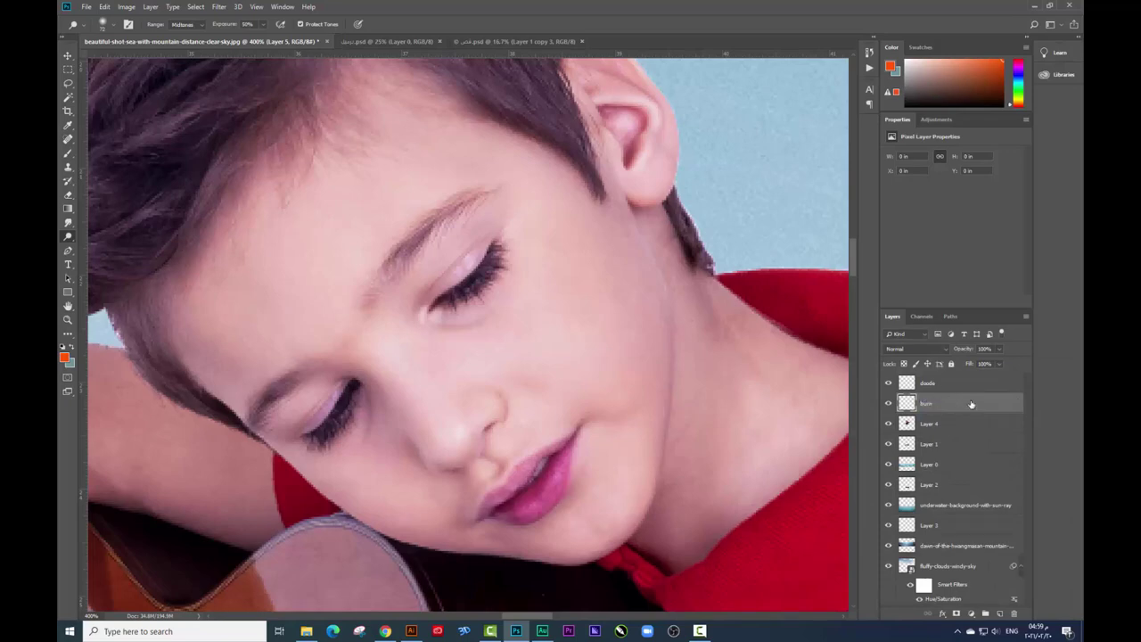
pyautogui.press('Return')
# Step: Set the doode layer to Screen blending and the burn layer to Soft Light
pyautogui.click(947, 386)
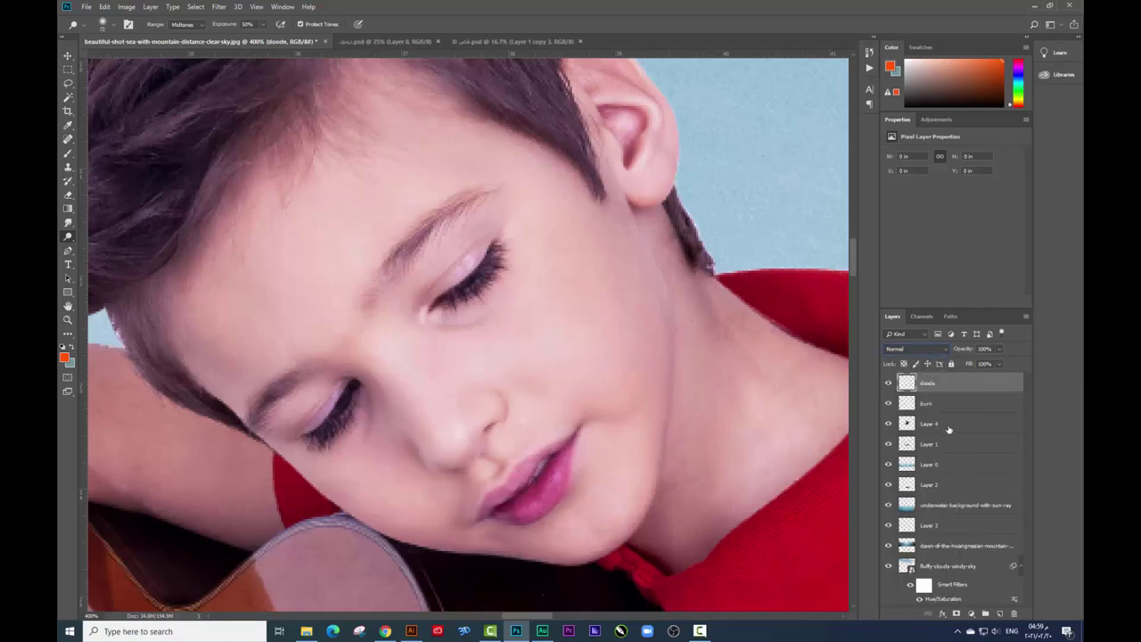
pyautogui.click(931, 350)
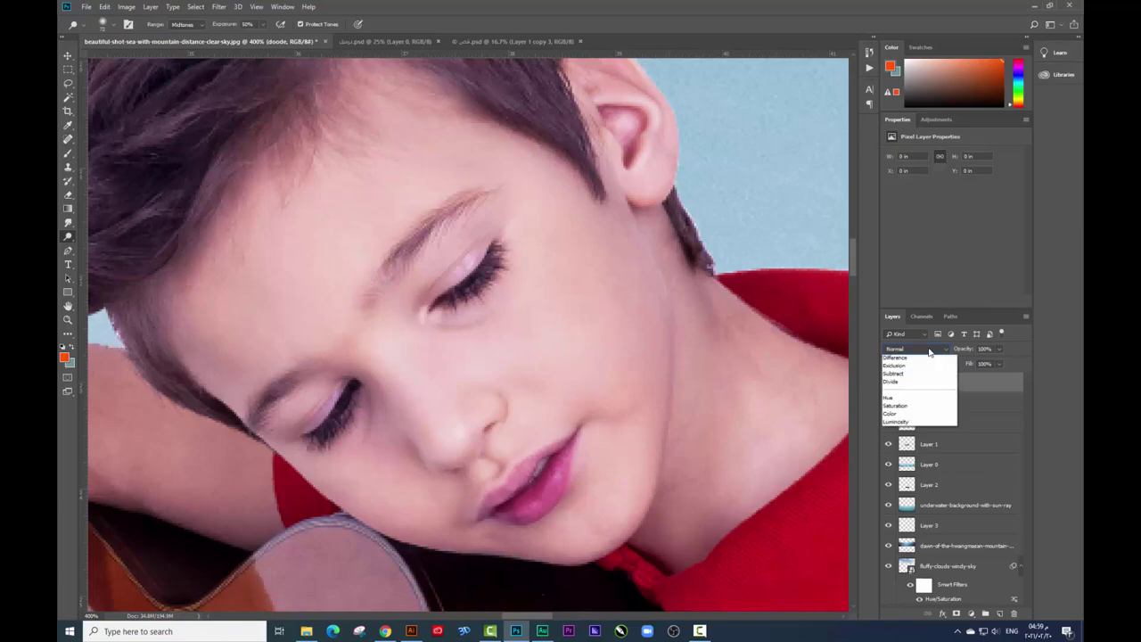
pyautogui.click(920, 411)
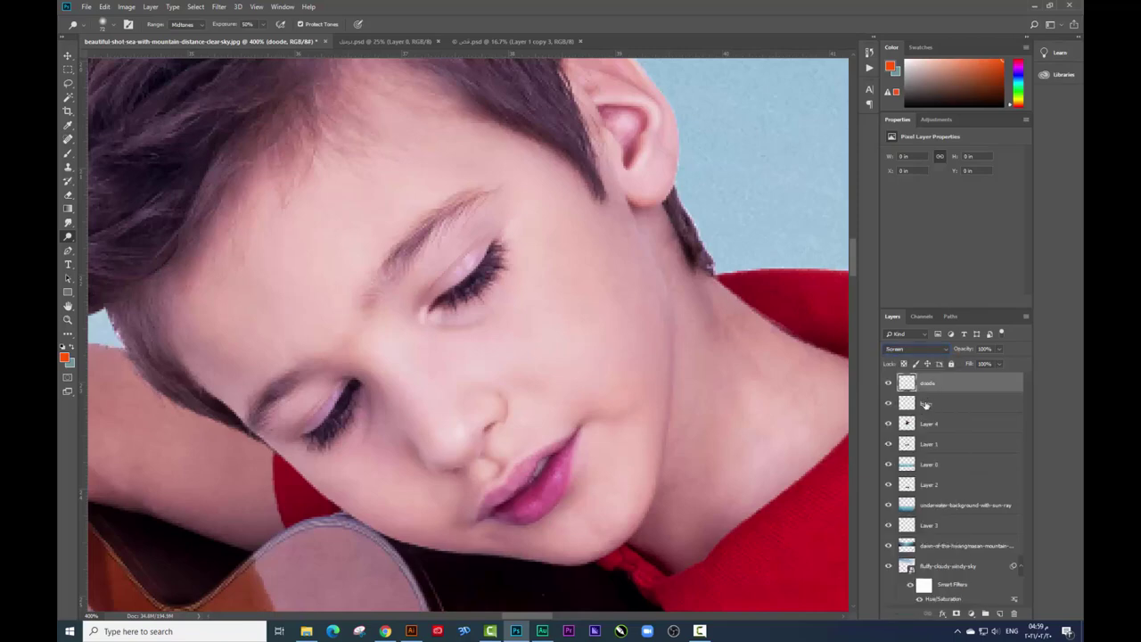
pyautogui.click(64, 356)
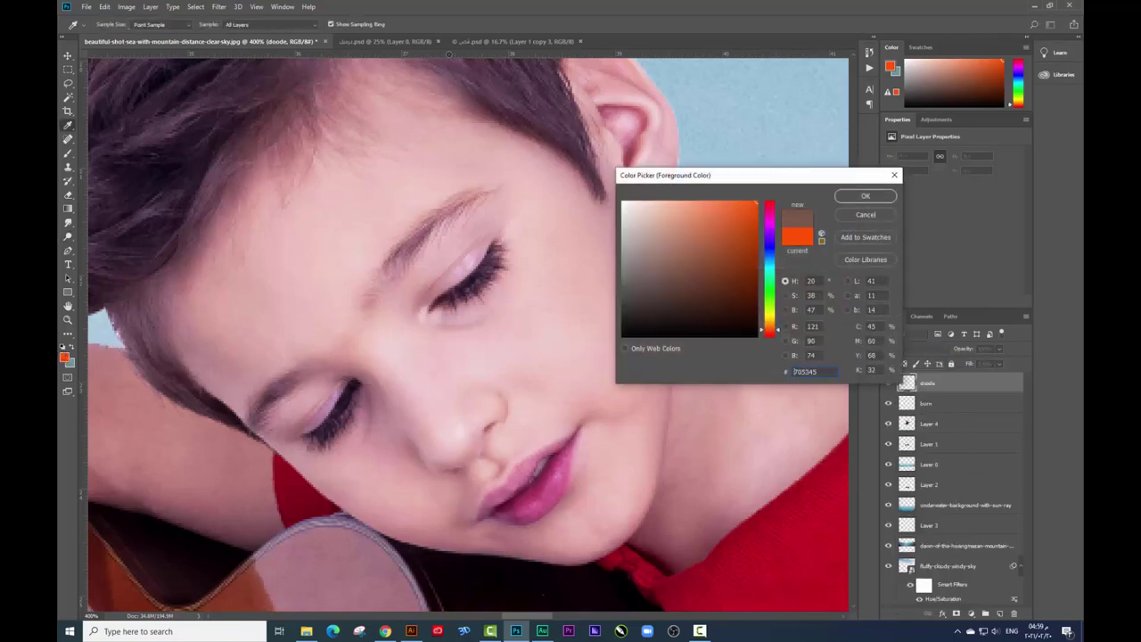
pyautogui.click(865, 195)
pyautogui.click(932, 399)
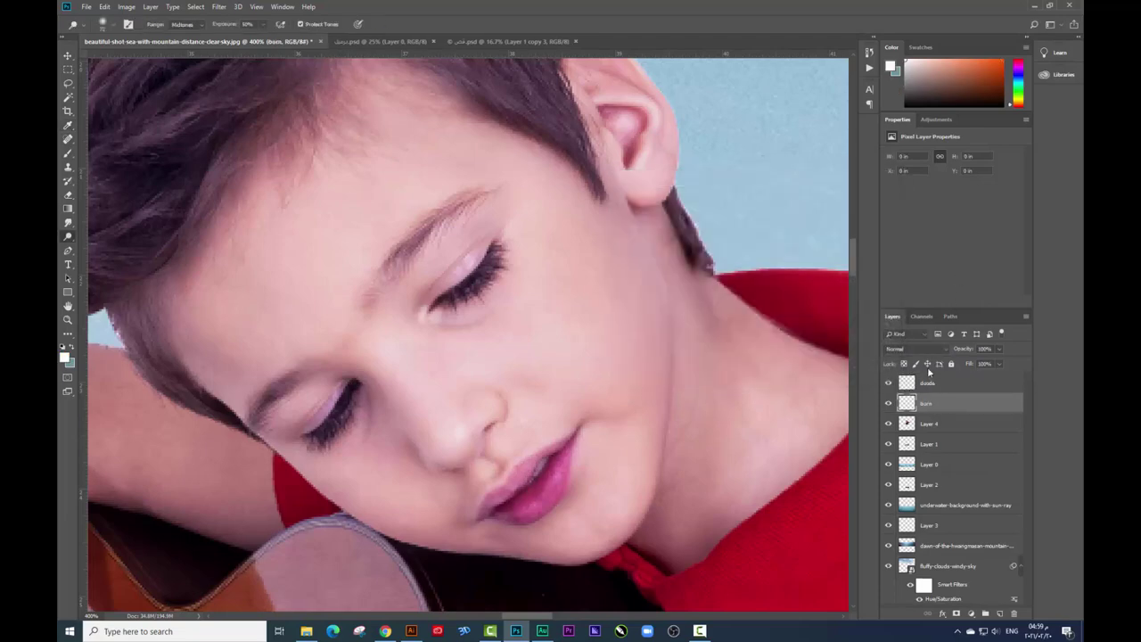
pyautogui.click(918, 349)
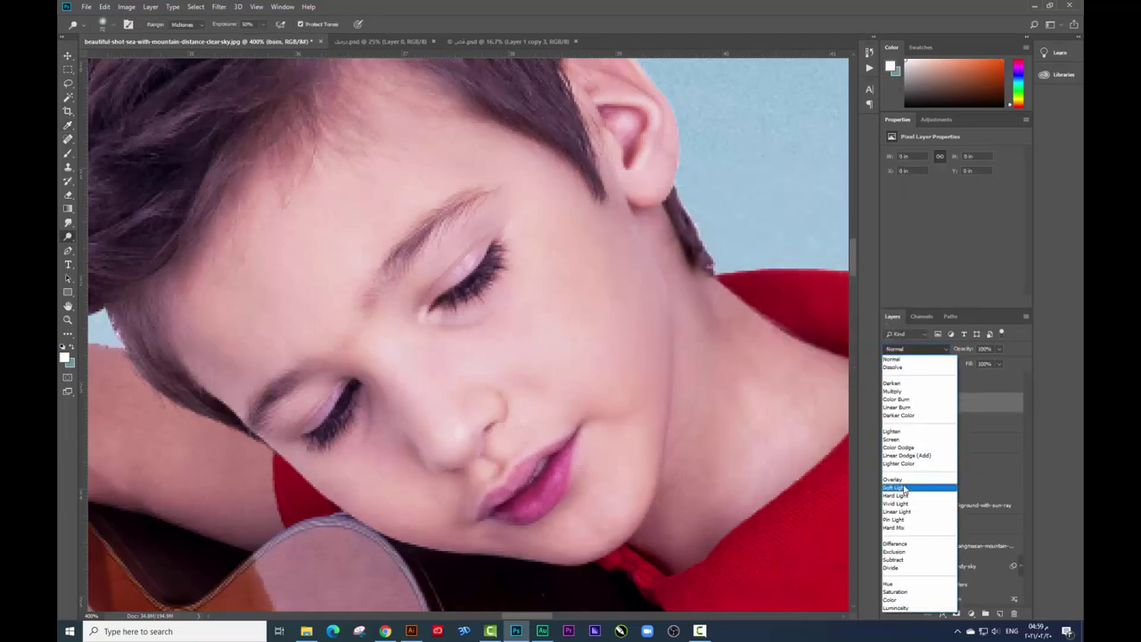
pyautogui.click(918, 486)
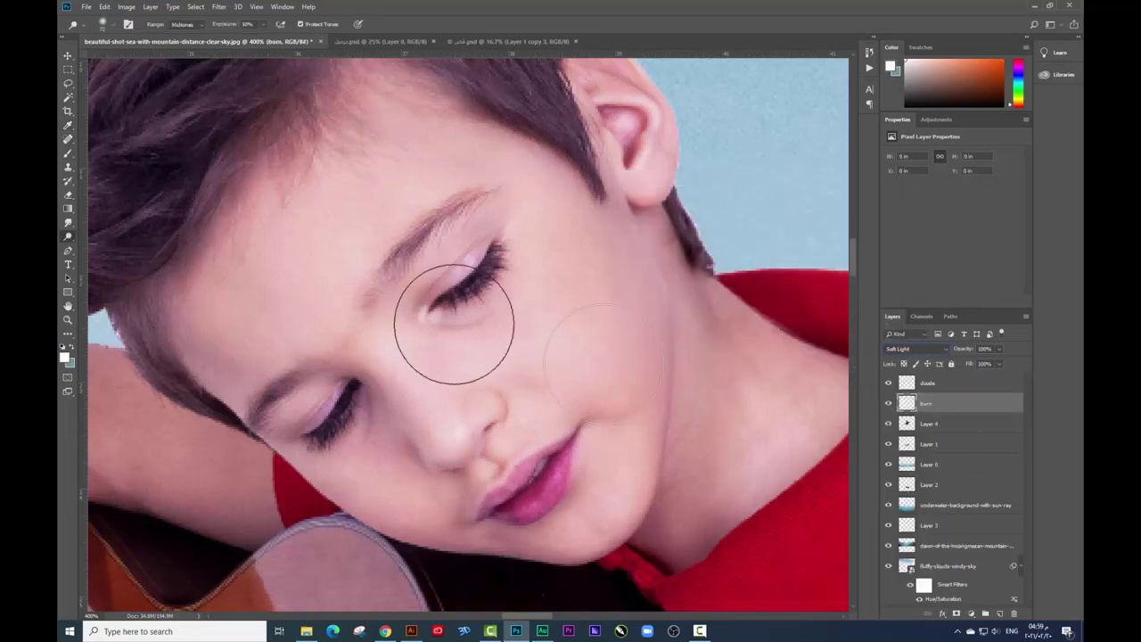
pyautogui.click(65, 357)
pyautogui.press('Return')
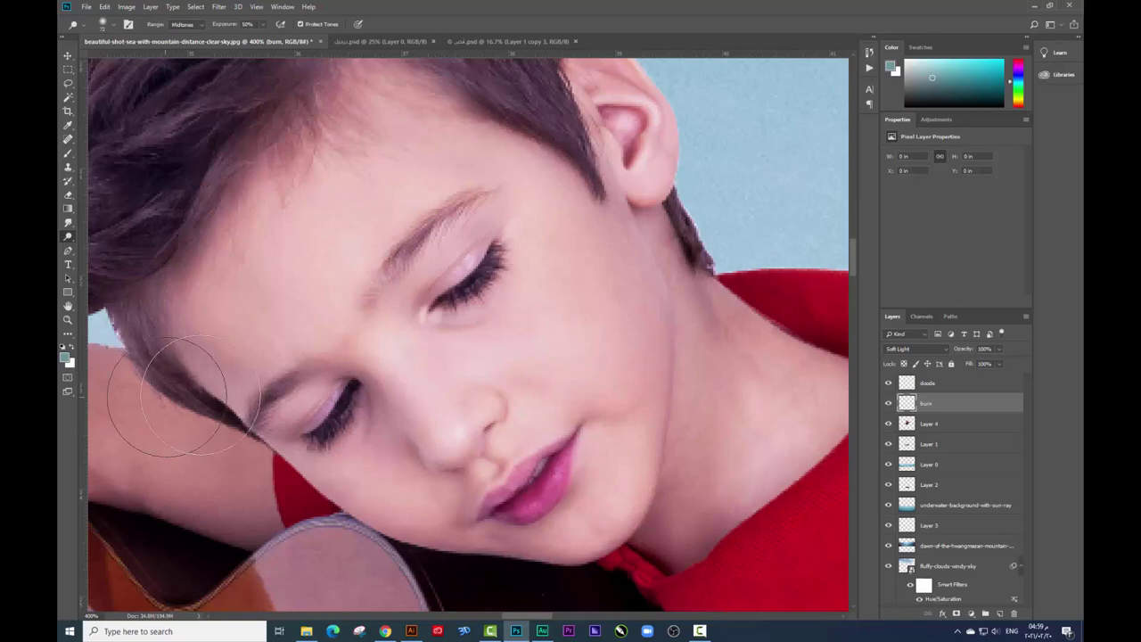
# Step: Swap the foreground and background colours back and forth, then choose the Brush tool
pyautogui.press('x')
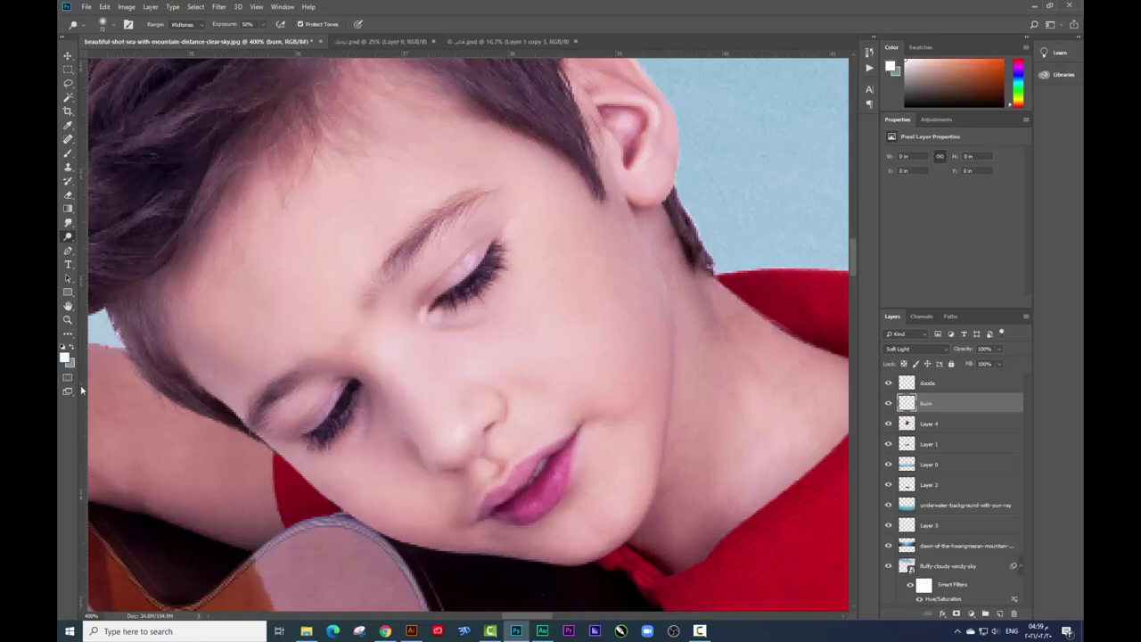
pyautogui.press('x')
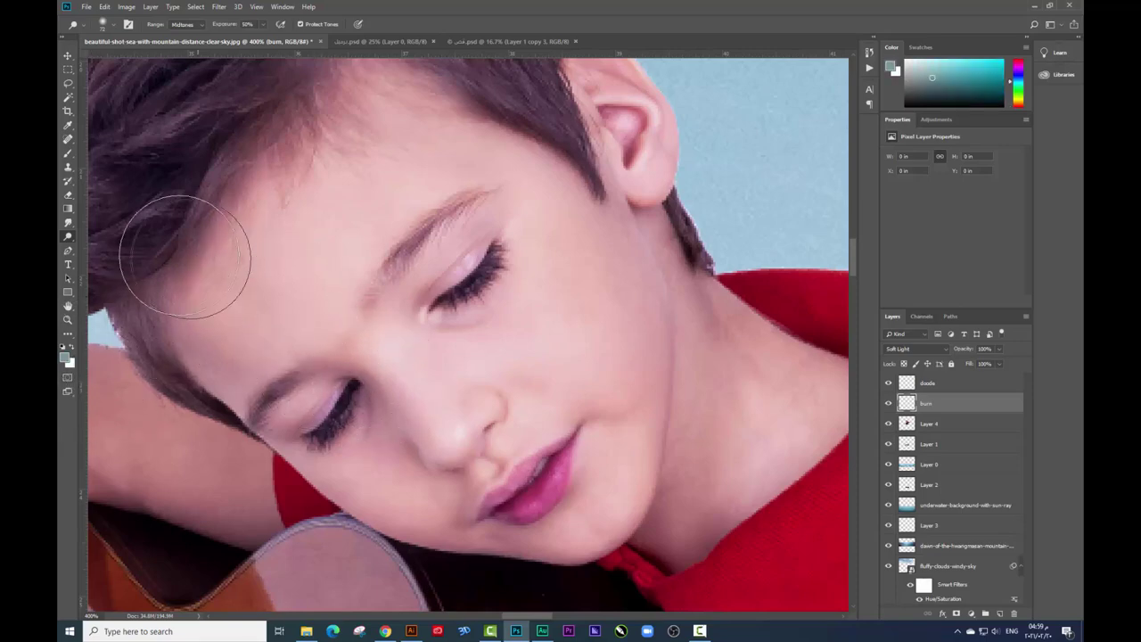
pyautogui.click(68, 153)
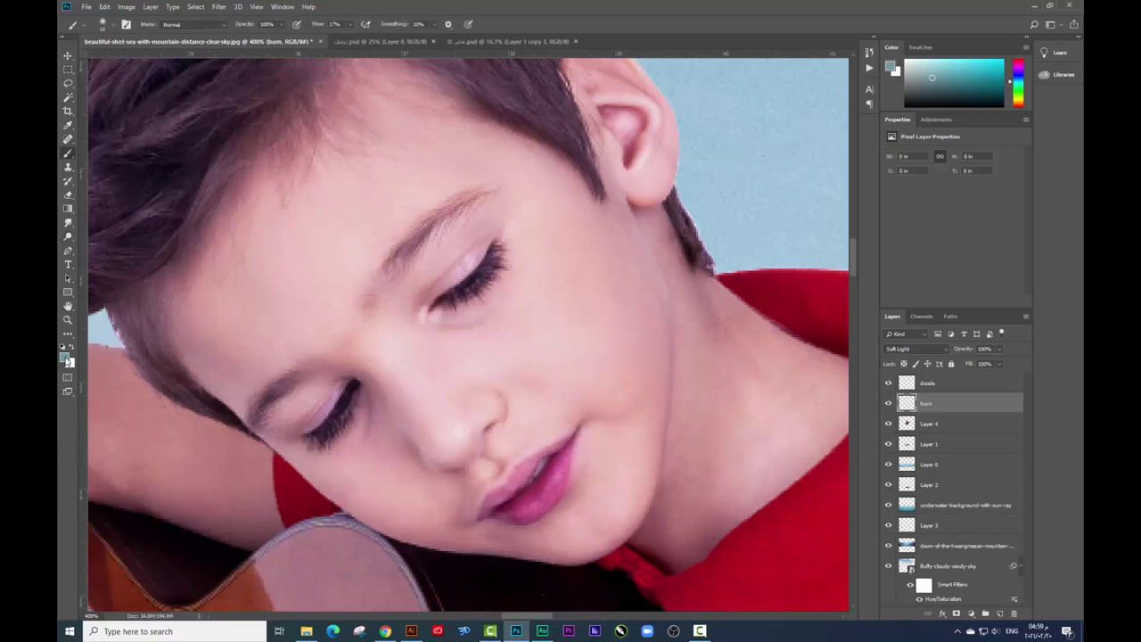
# Step: Set the foreground colour to dark brown #453429 and make the doode layer active
pyautogui.click(66, 357)
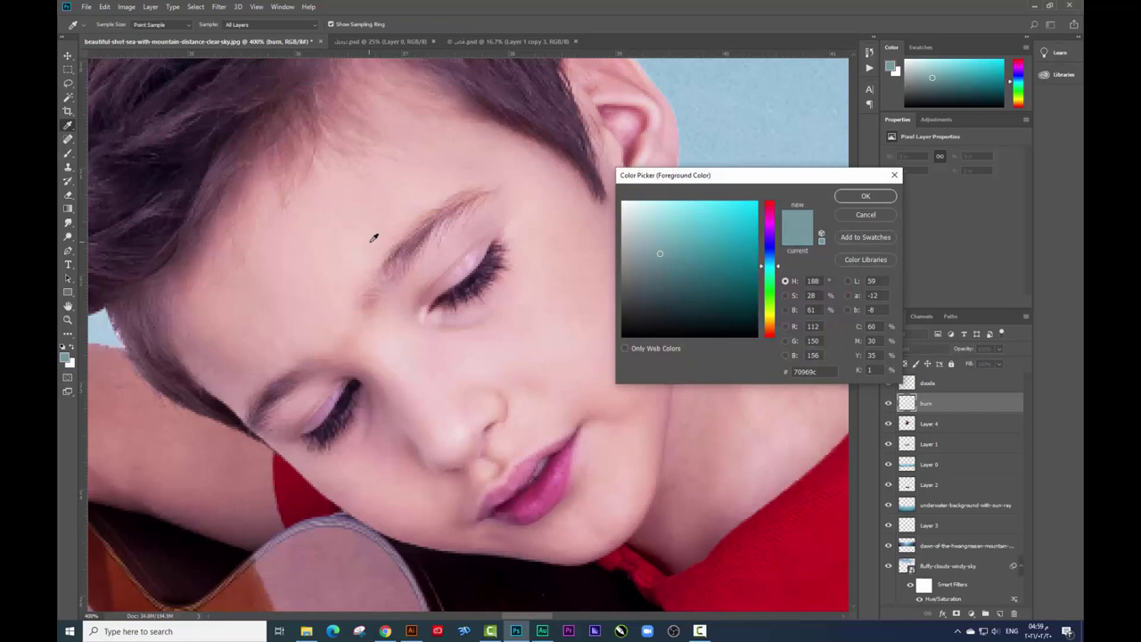
pyautogui.click(377, 235)
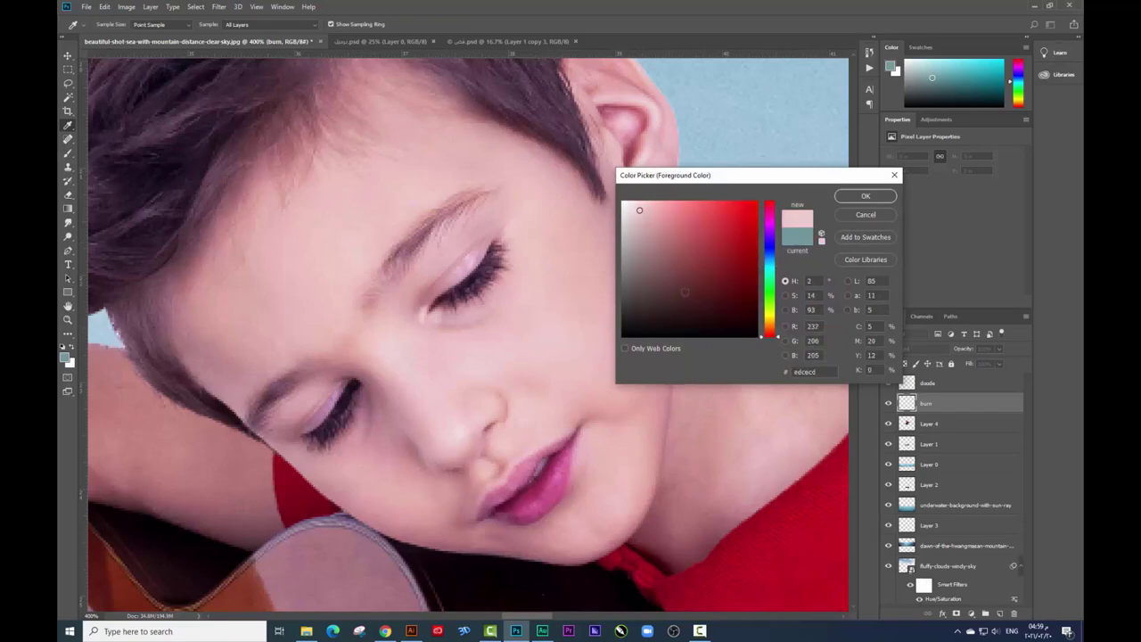
pyautogui.click(684, 291)
pyautogui.click(772, 329)
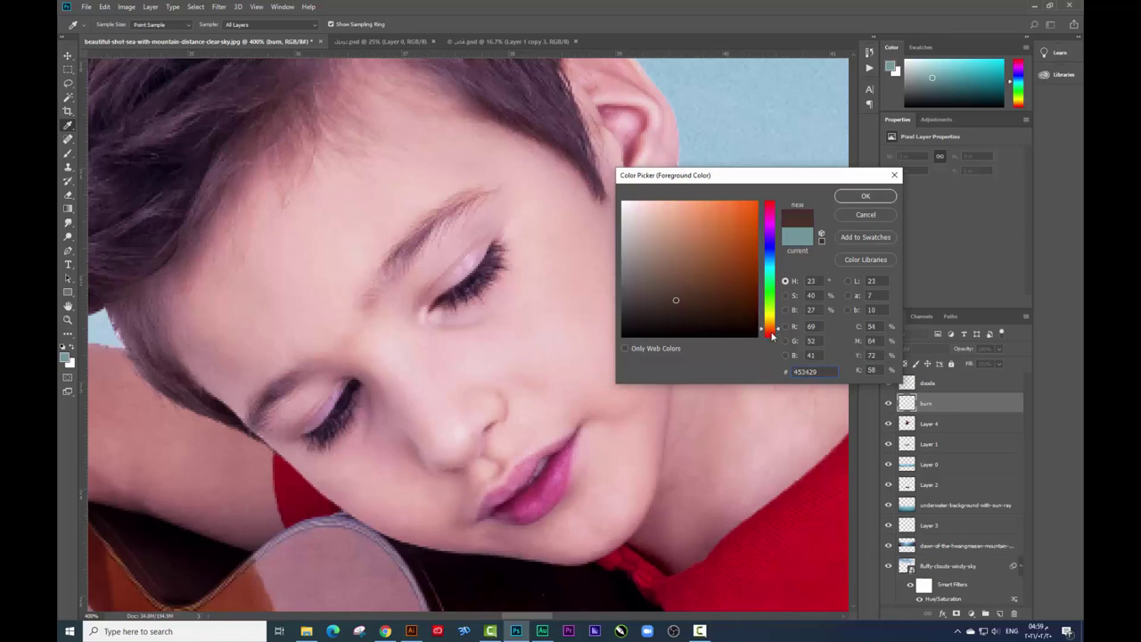
pyautogui.click(878, 201)
pyautogui.press('b')
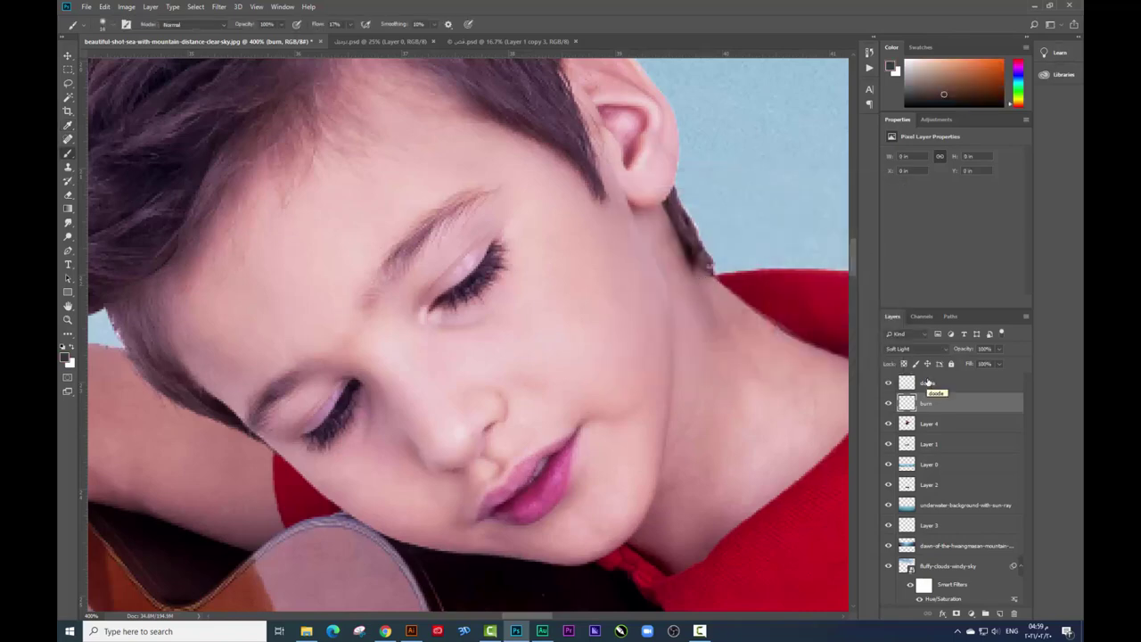
pyautogui.click(930, 383)
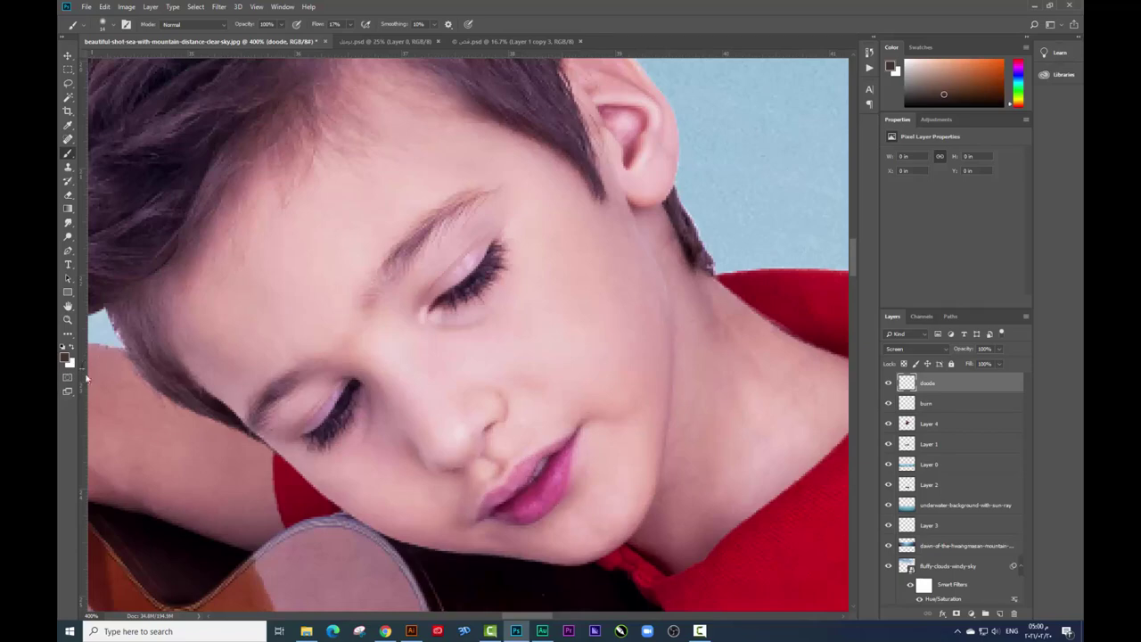
# Step: Switch to white and set the brush to 9% flow and 26 px size
pyautogui.press('x')
pyautogui.rightClick(473, 304)
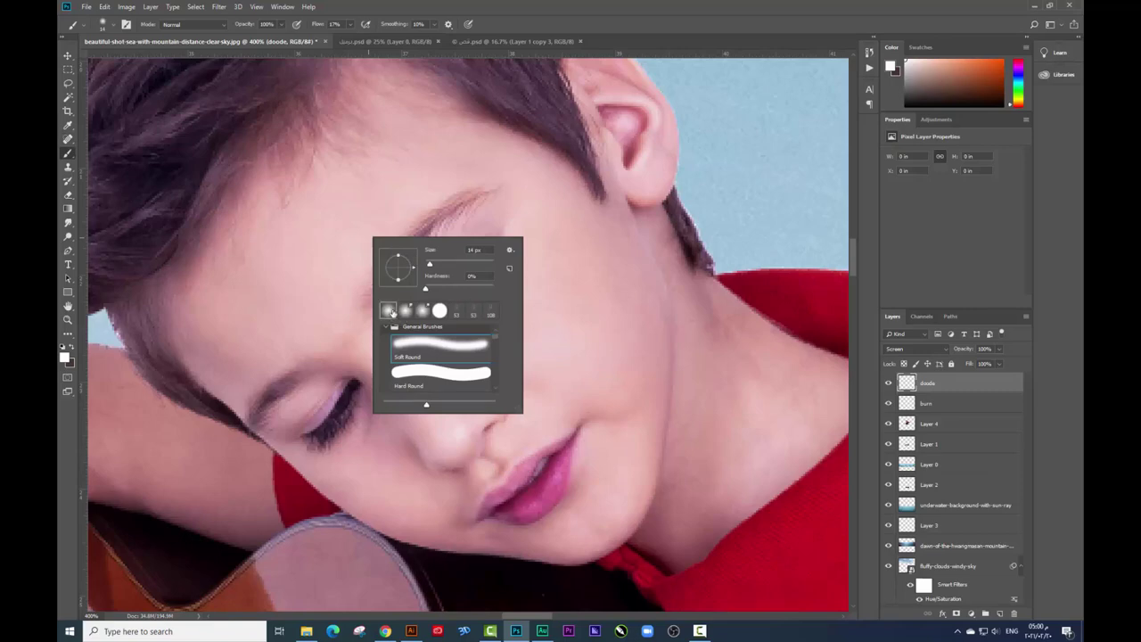
pyautogui.click(350, 25)
pyautogui.moveTo(355, 41); pyautogui.dragTo(348, 41)
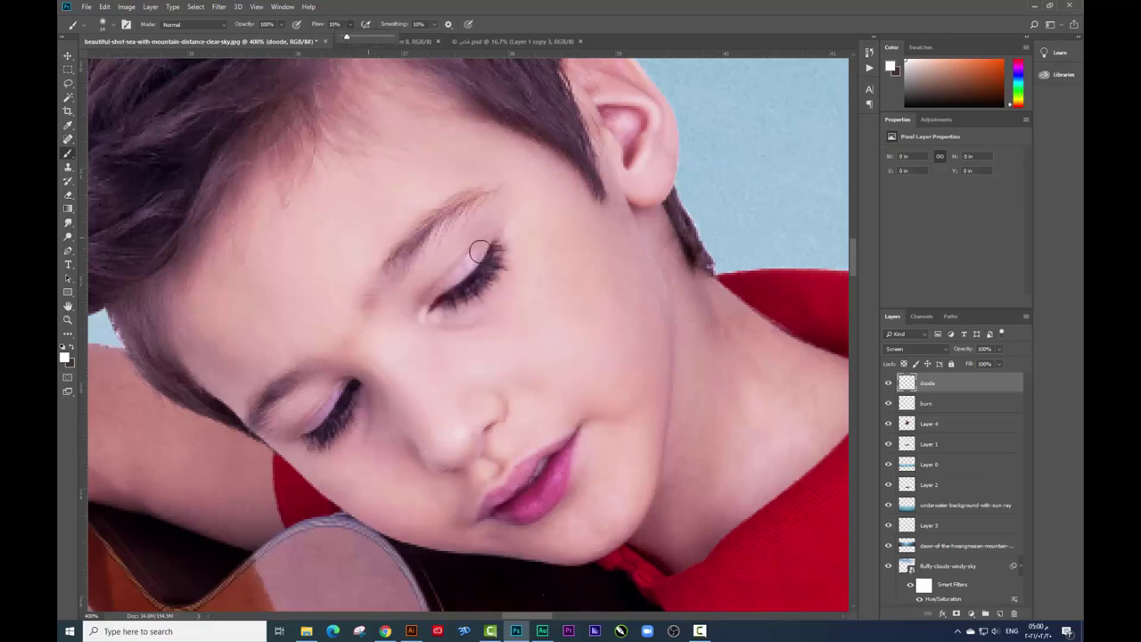
pyautogui.rightClick(493, 384)
pyautogui.moveTo(550, 410); pyautogui.dragTo(568, 410)
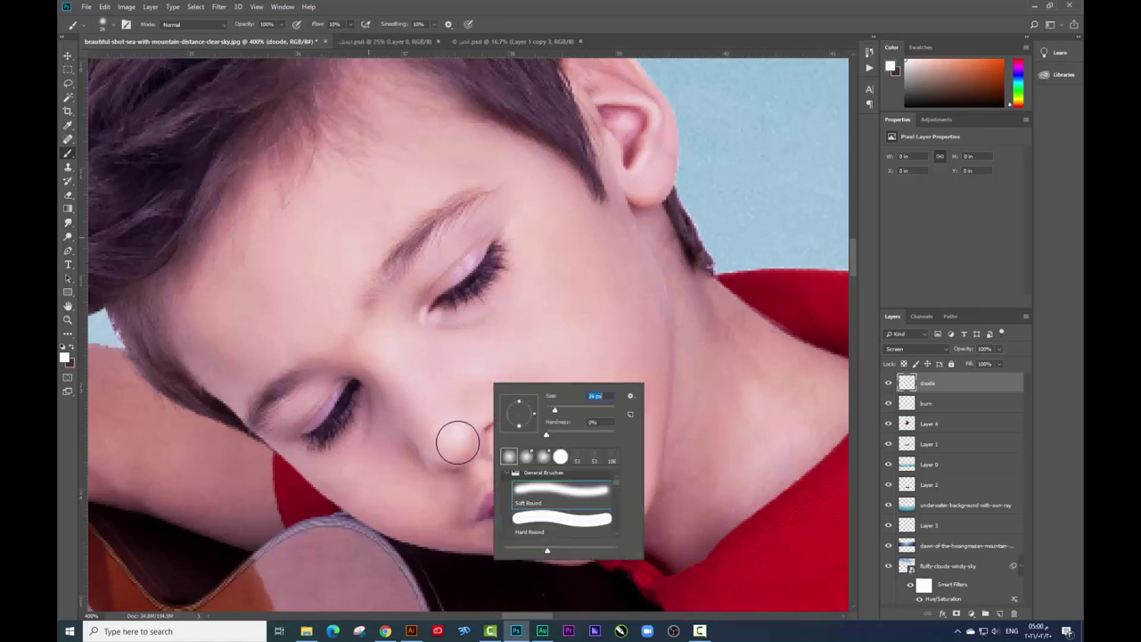
# Step: Brighten the tip of the nose, undoing a stray stroke along the nose bridge
pyautogui.click(452, 437)
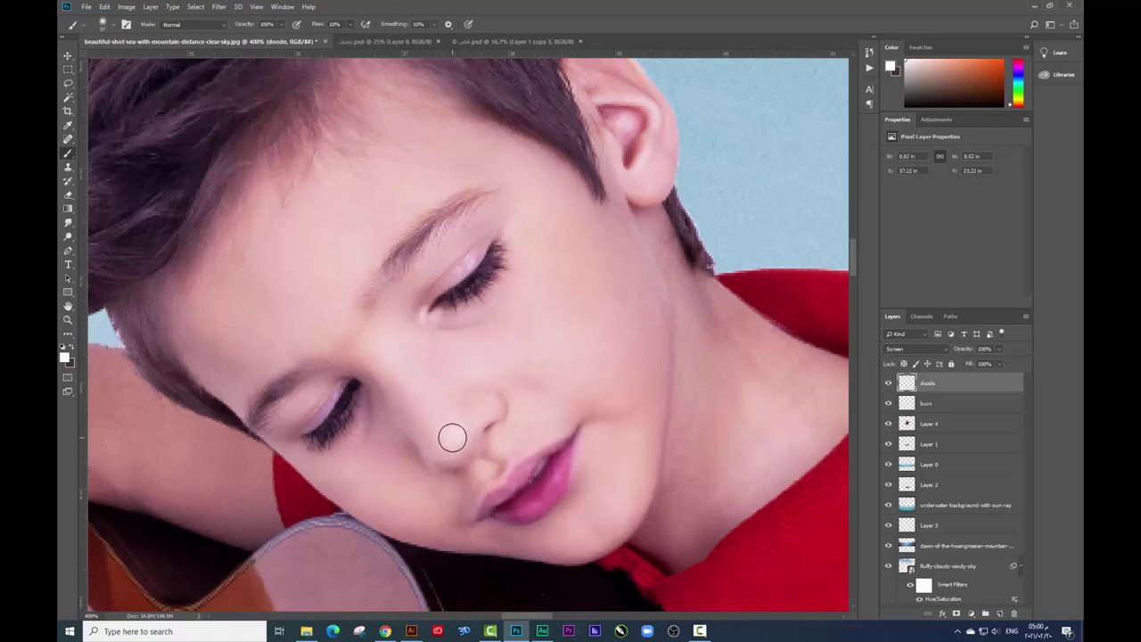
pyautogui.press(']')
pyautogui.press(']')
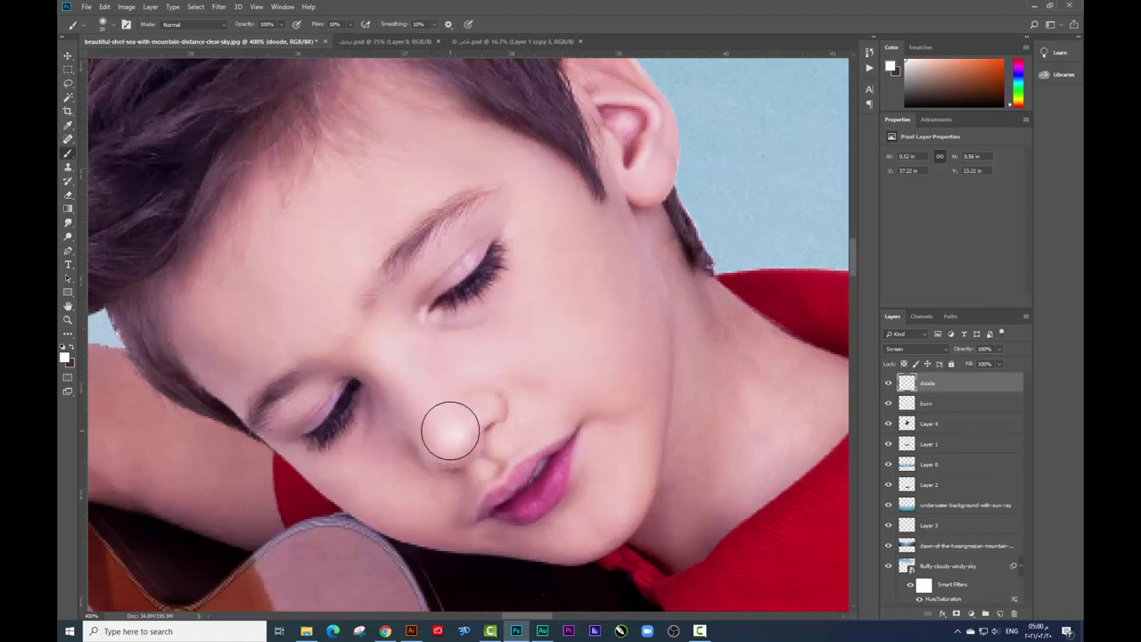
pyautogui.moveTo(451, 429); pyautogui.dragTo(426, 417)
pyautogui.press('[')
pyautogui.press('[')
pyautogui.press('[')
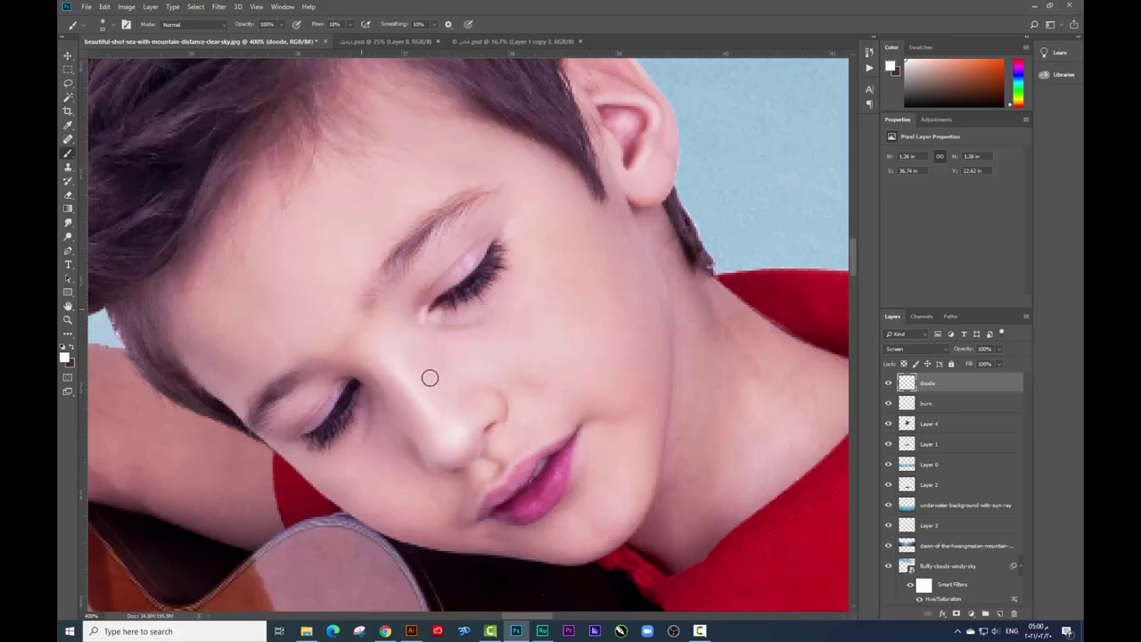
pyautogui.moveTo(429, 378); pyautogui.dragTo(365, 361)
pyautogui.hotkey('ctrl', 'z')
# Step: Try a light streak on the neck below the ear, then undo it
pyautogui.moveTo(309, 307); pyautogui.dragTo(228, 320)
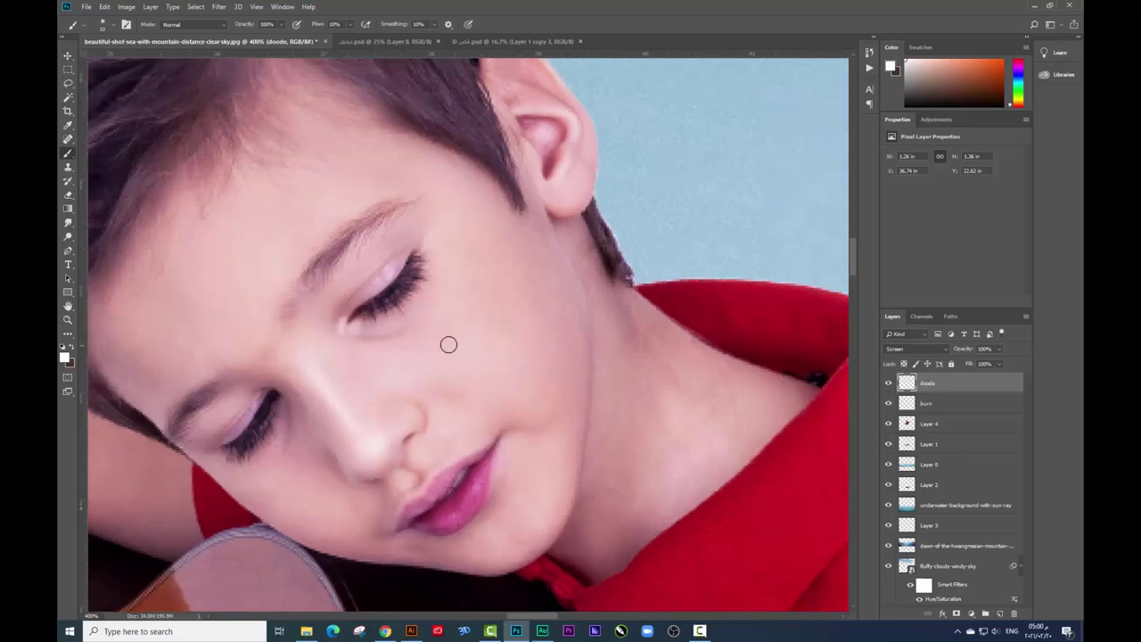
pyautogui.moveTo(584, 307)
pyautogui.mouseDown()
pyautogui.moveTo(559, 239)
pyautogui.moveTo(580, 298)
pyautogui.mouseUp()
pyautogui.hotkey('ctrl', 'z')
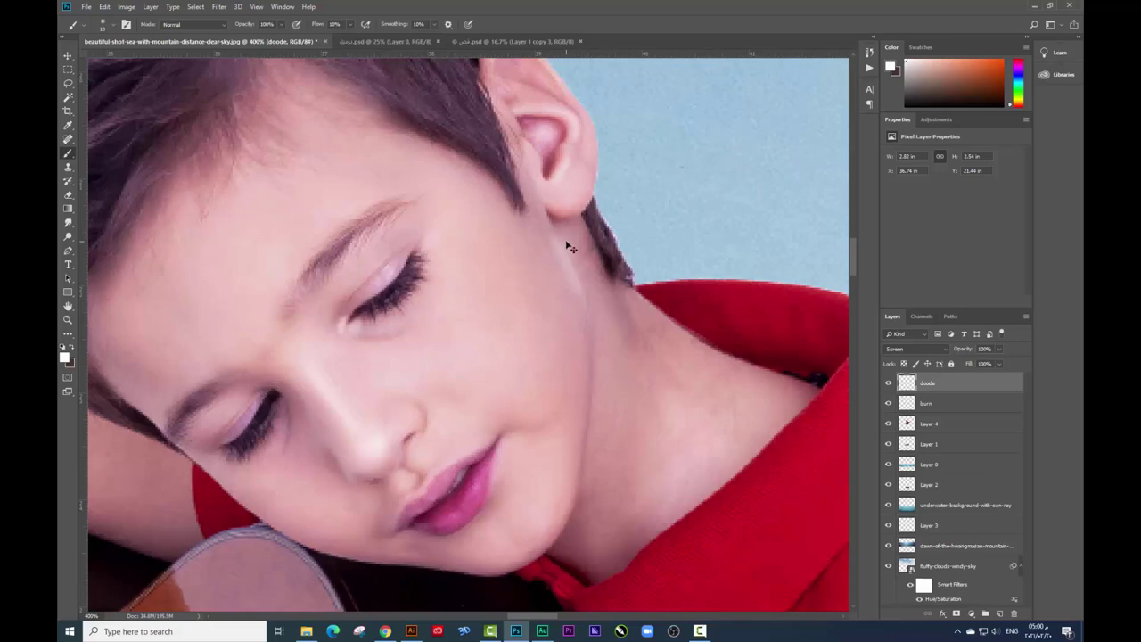
pyautogui.hotkey('ctrl', 'z')
pyautogui.hotkey('ctrl', 'z')
# Step: Repaint the light streak below the ear and brighten the top of the ear
pyautogui.moveTo(556, 236); pyautogui.dragTo(583, 319)
pyautogui.moveTo(589, 254); pyautogui.dragTo(595, 319)
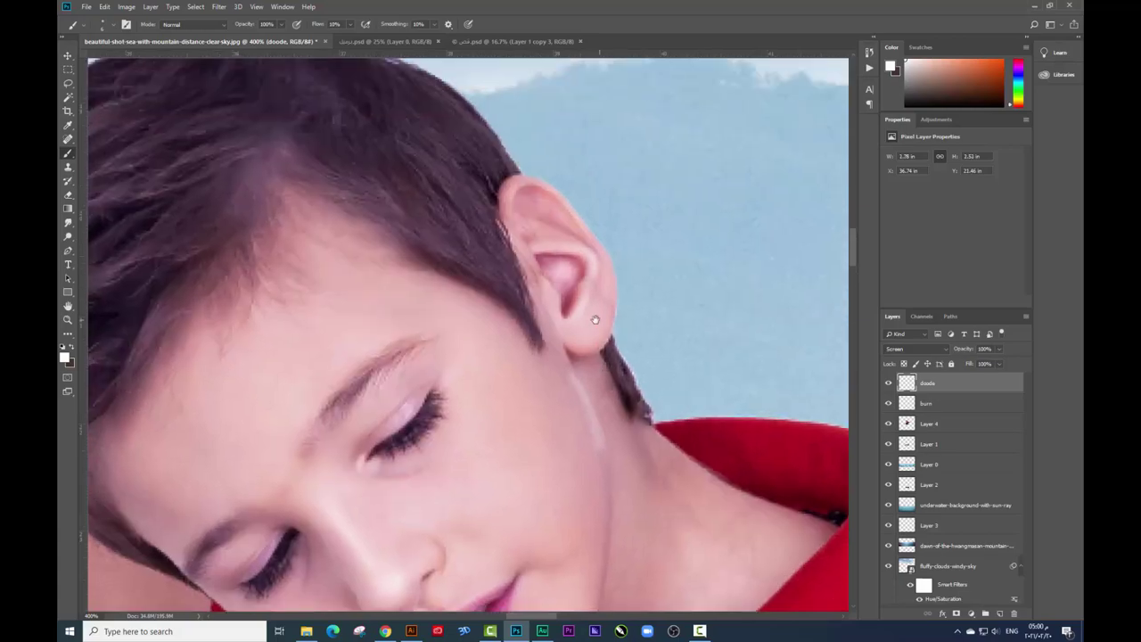
pyautogui.scroll(3, 573, 313)
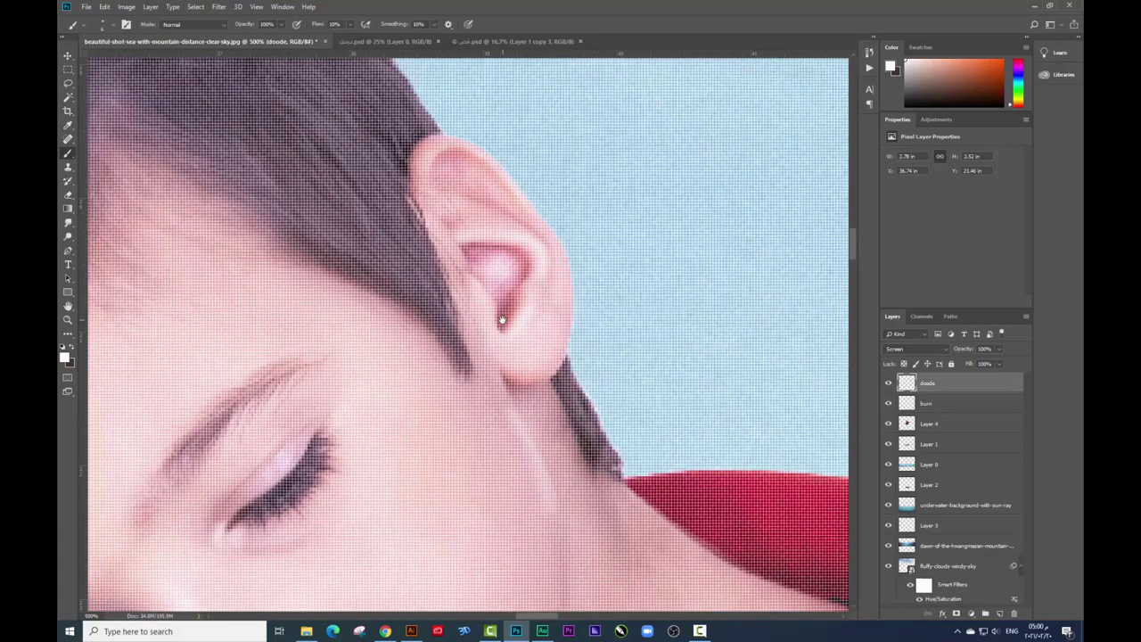
pyautogui.scroll(-1, 501, 319)
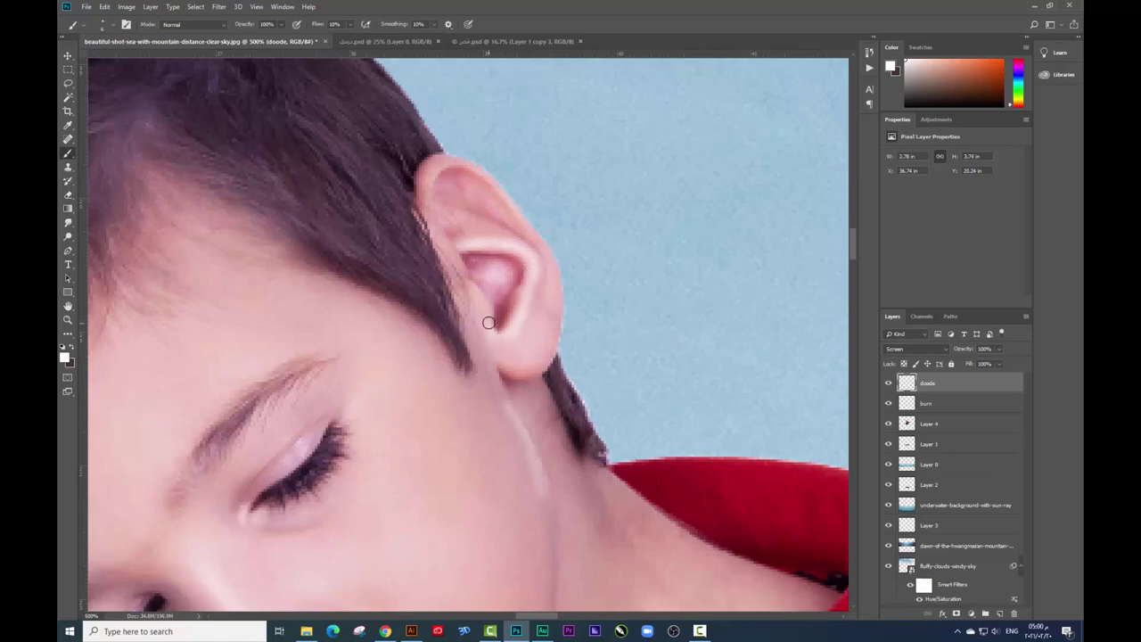
pyautogui.scroll(1, 509, 247)
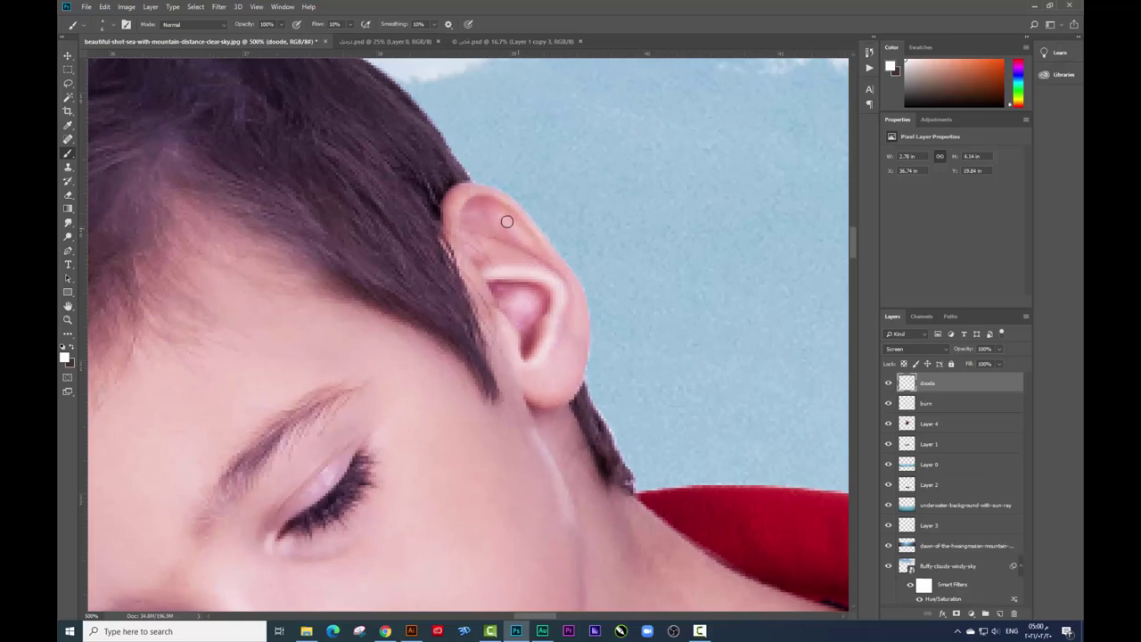
pyautogui.moveTo(509, 223)
pyautogui.mouseDown()
pyautogui.moveTo(475, 211)
pyautogui.moveTo(485, 194)
pyautogui.mouseUp()
# Step: Clip the doode and burn layers to the layers below and lengthen the neck highlight
pyautogui.keyDown('alt'); pyautogui.click(929, 393); pyautogui.keyUp('alt')
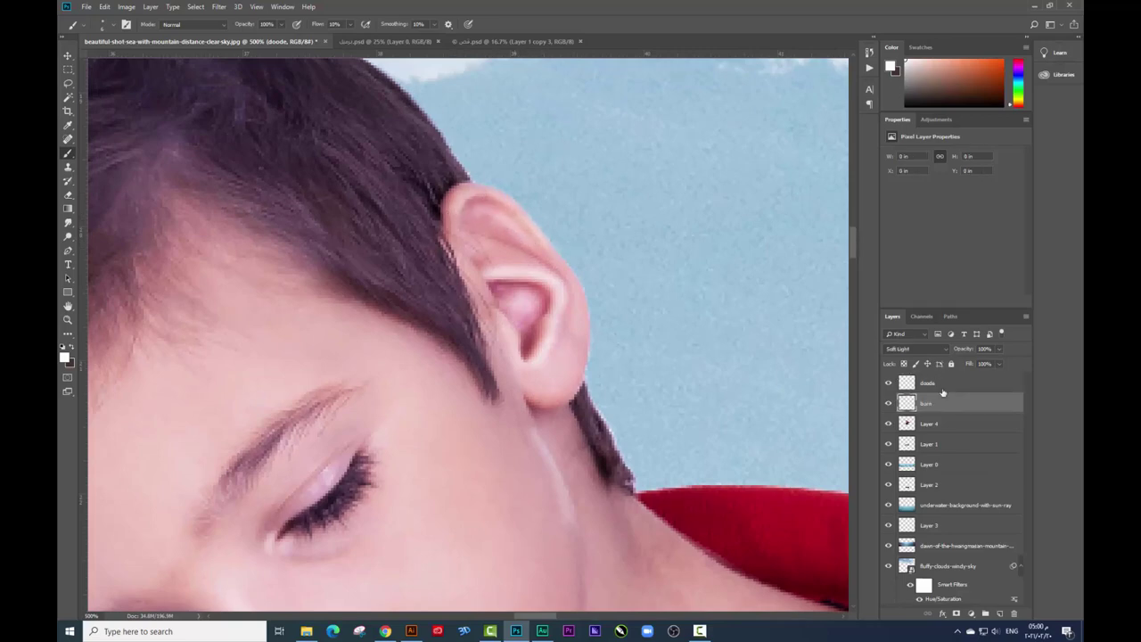
pyautogui.keyDown('alt'); pyautogui.click(933, 413); pyautogui.keyUp('alt')
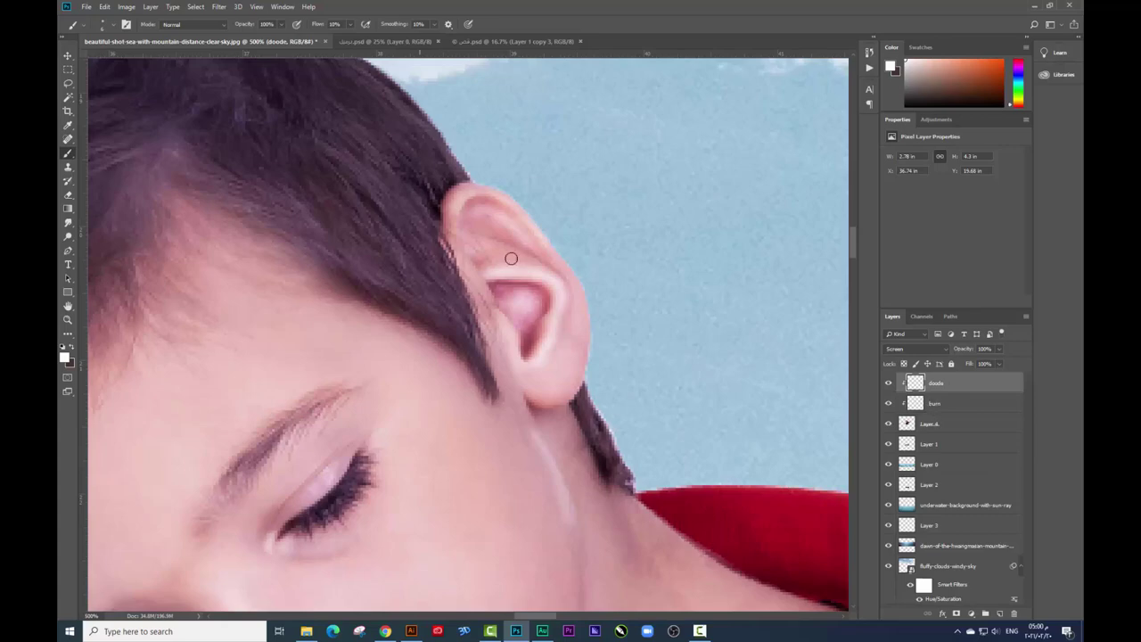
pyautogui.moveTo(510, 258); pyautogui.dragTo(489, 223)
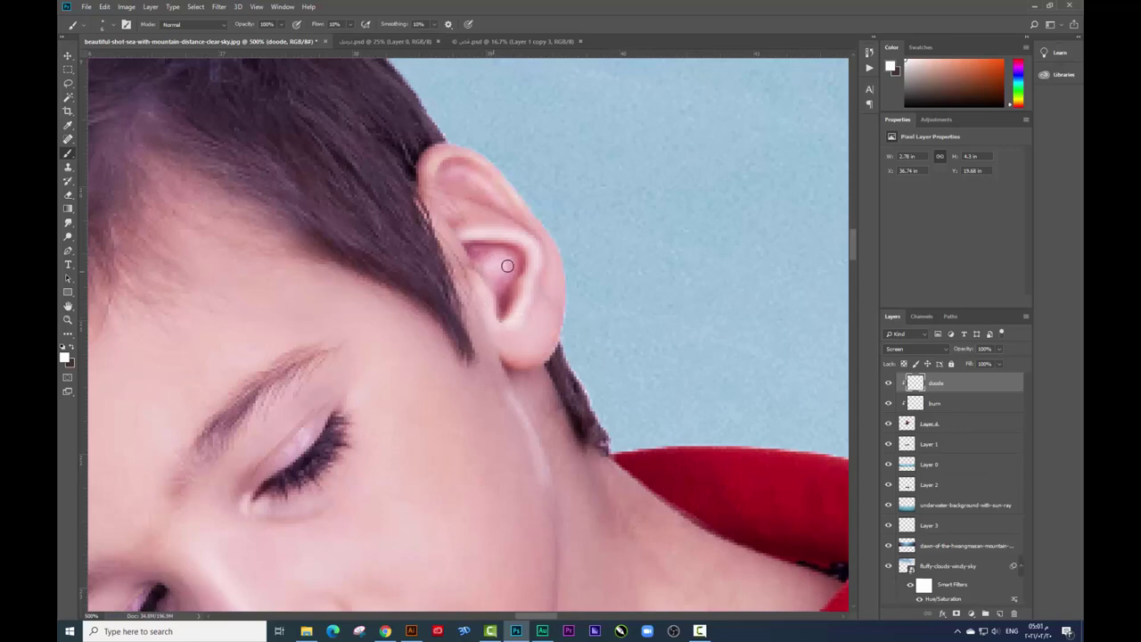
pyautogui.scroll(-3, 499, 270)
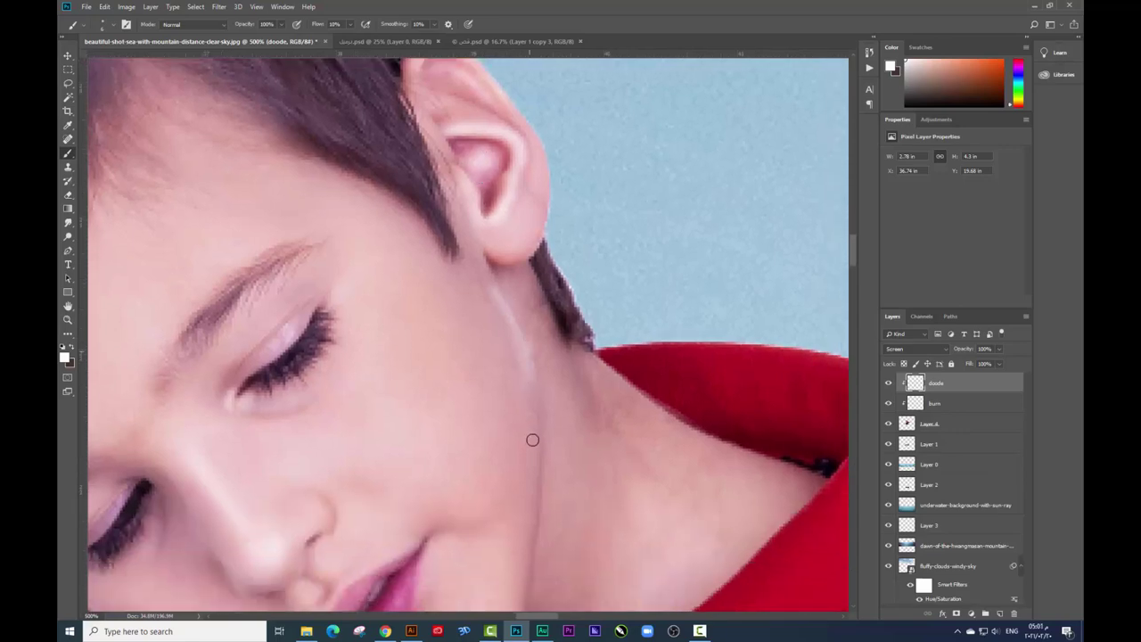
pyautogui.moveTo(526, 359)
pyautogui.mouseDown()
pyautogui.moveTo(537, 443)
pyautogui.moveTo(513, 326)
pyautogui.moveTo(558, 331)
pyautogui.mouseUp()
pyautogui.moveTo(550, 268); pyautogui.dragTo(600, 311)
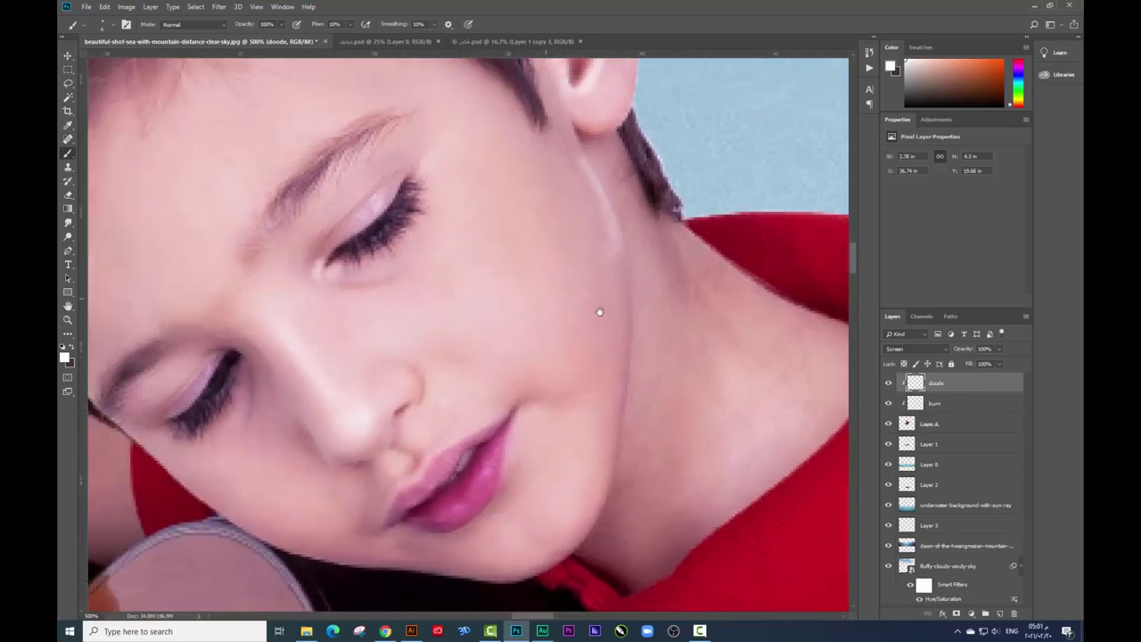
pyautogui.click(68, 194)
pyautogui.rightClick(608, 239)
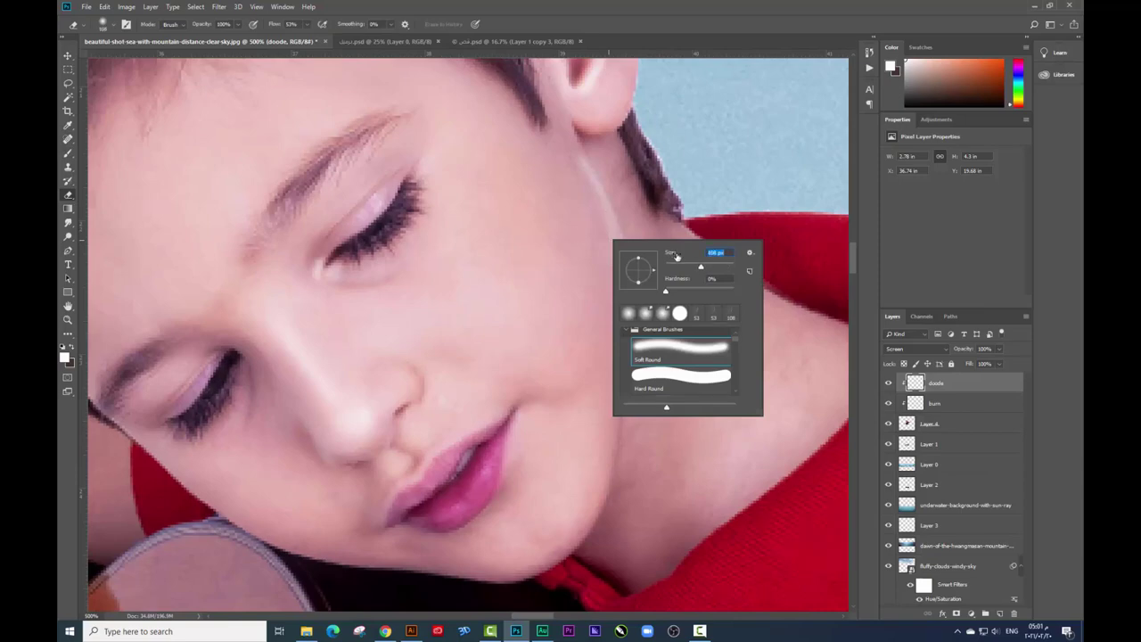
pyautogui.press('Return')
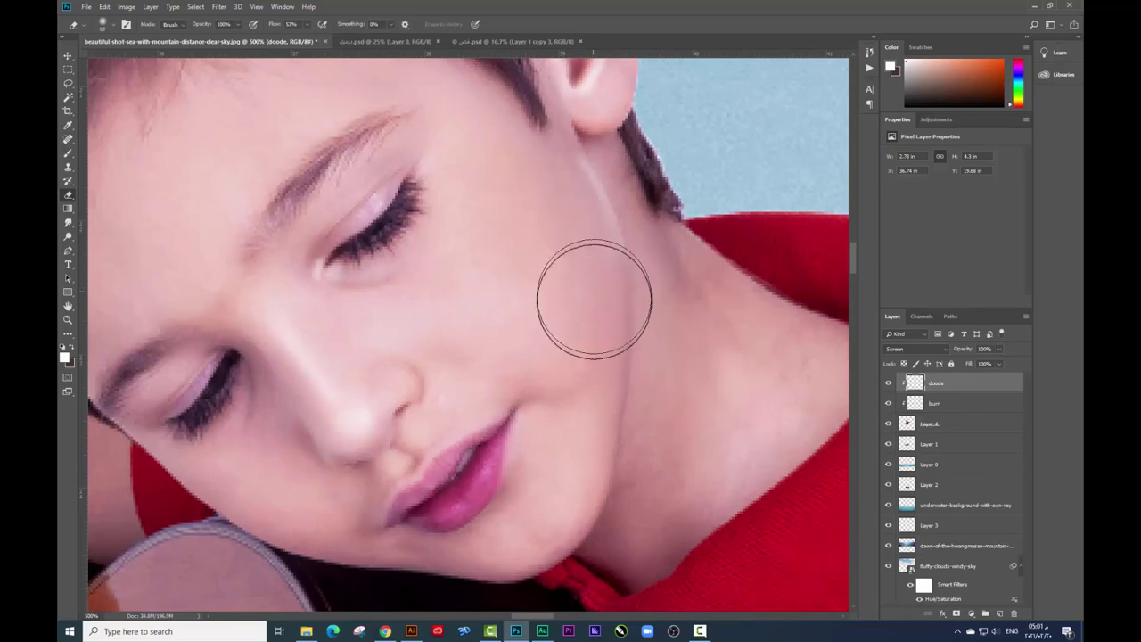
pyautogui.moveTo(587, 333); pyautogui.dragTo(634, 376)
pyautogui.click(68, 157)
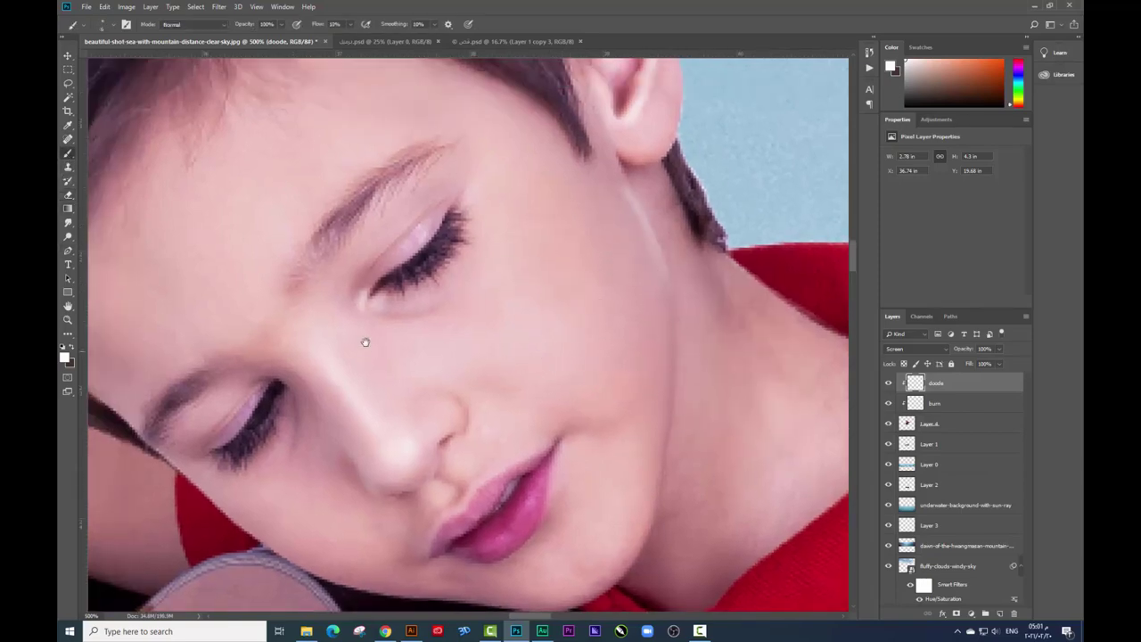
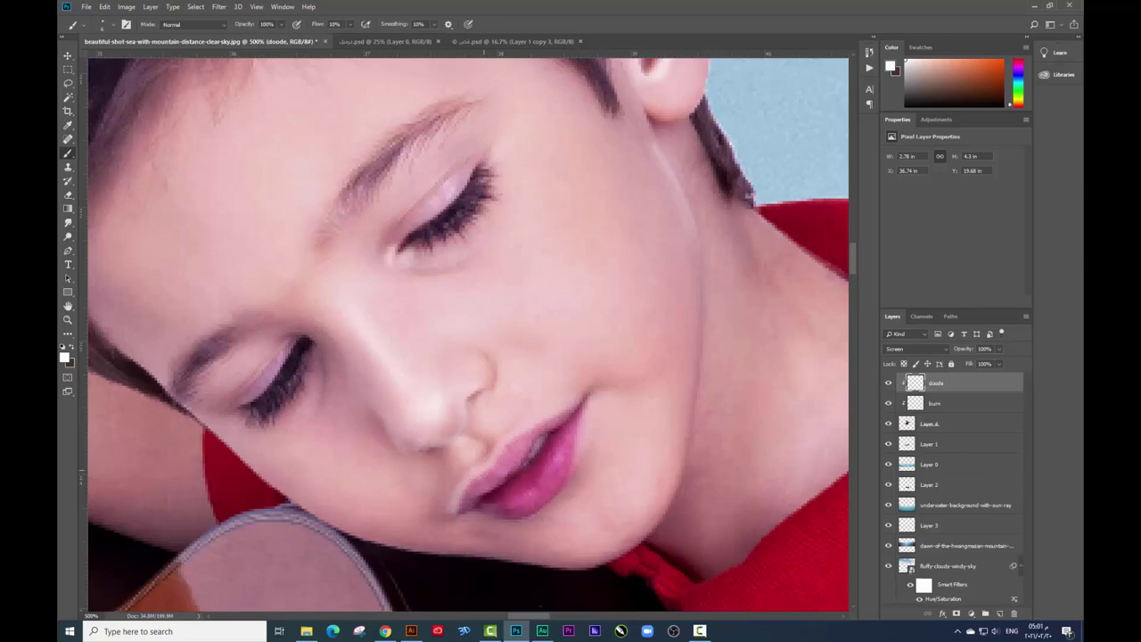
# Step: Brighten the lower lip with a soft white stroke, then erase part of the highlight
pyautogui.scroll(-2, 582, 398)
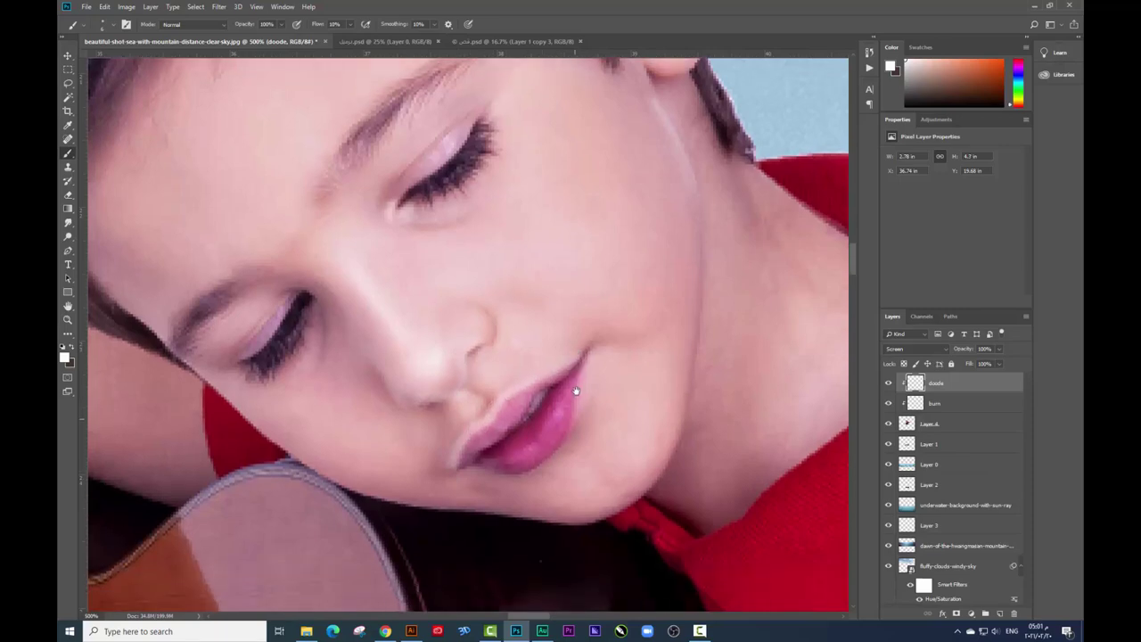
pyautogui.moveTo(564, 393); pyautogui.dragTo(549, 424)
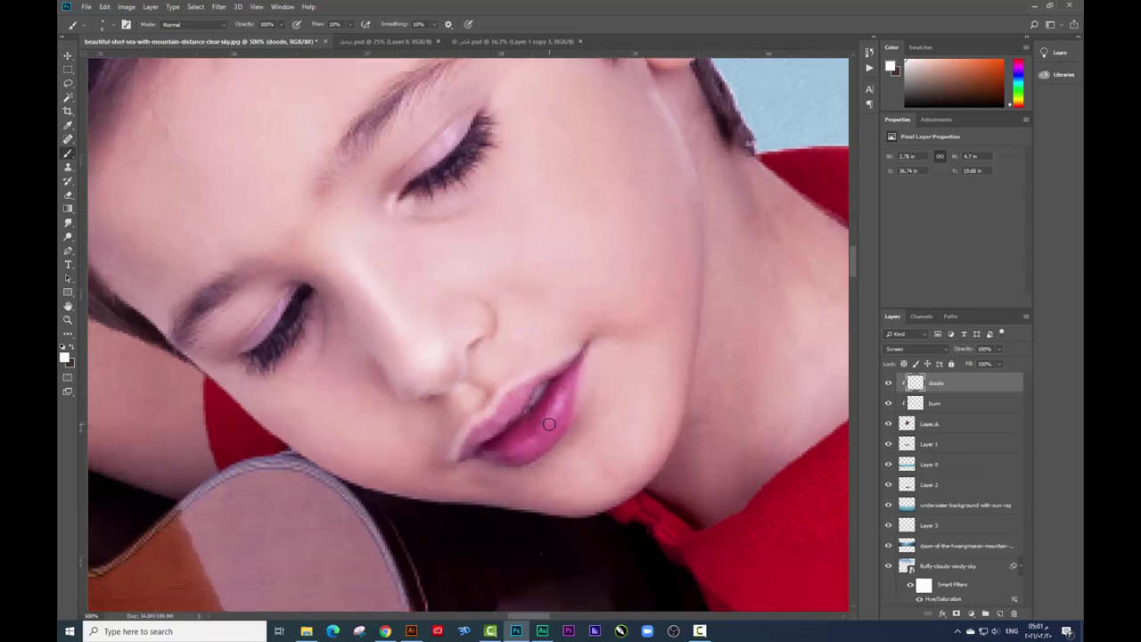
pyautogui.hscroll(-1, 505, 372)
pyautogui.hscroll(-2, 553, 365)
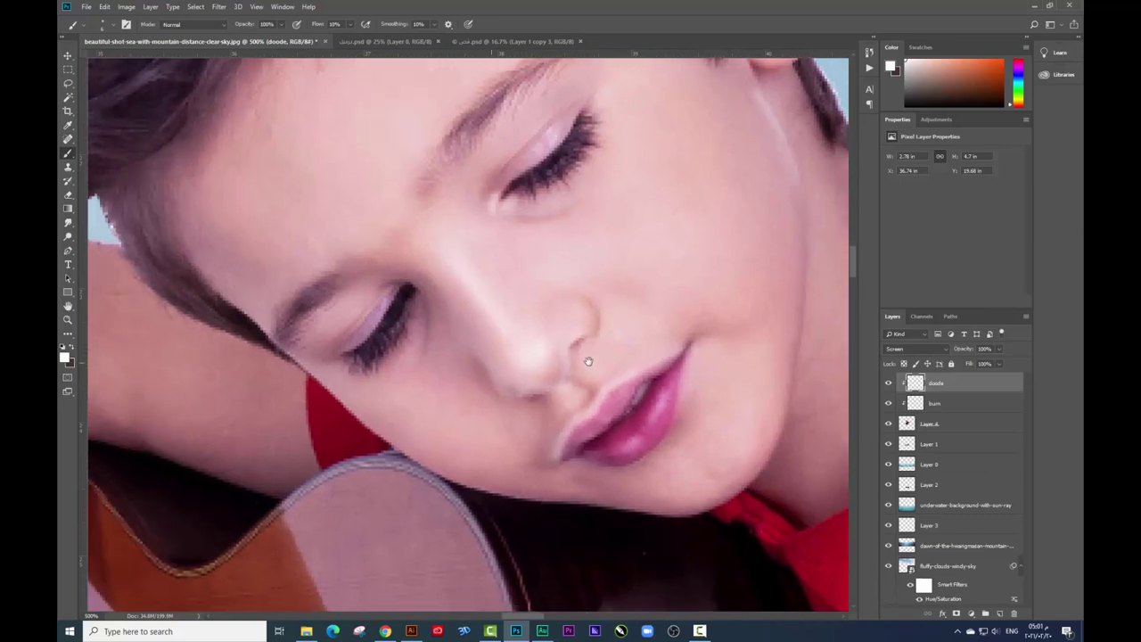
pyautogui.hscroll(-1, 583, 365)
pyautogui.press('e')
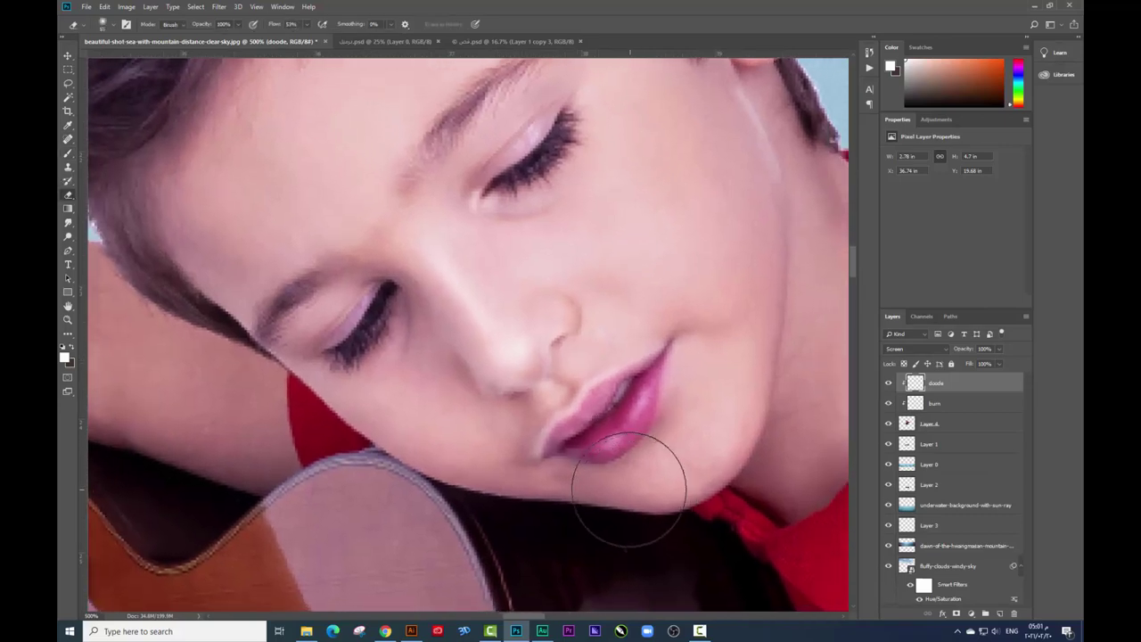
pyautogui.moveTo(507, 385); pyautogui.dragTo(440, 385)
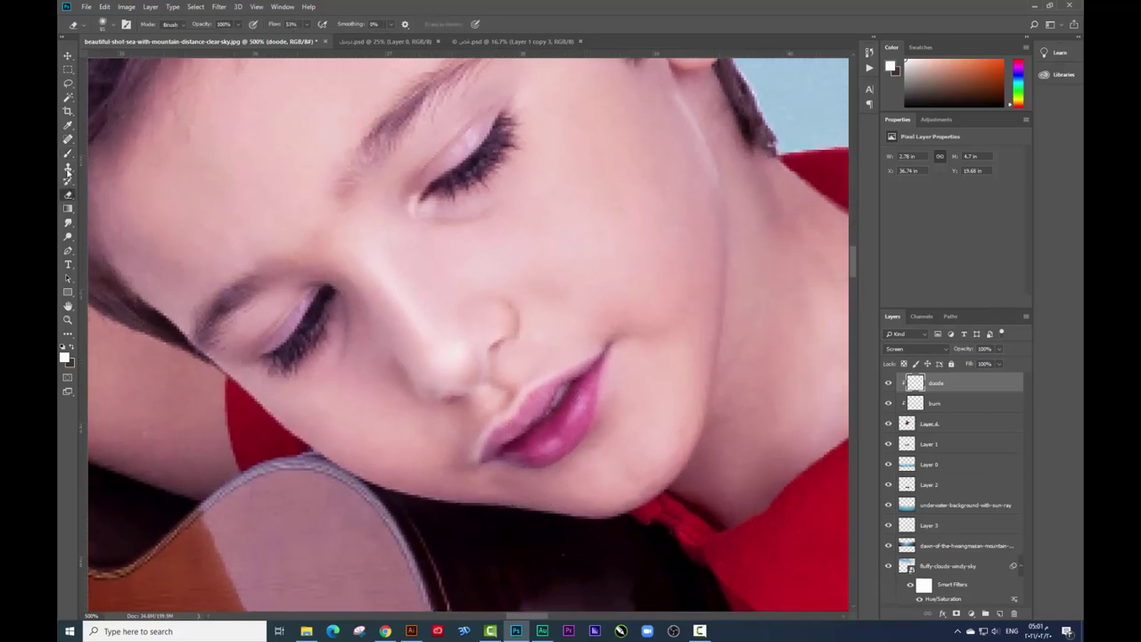
# Step: Return to the Brush and bring the upper face, eye and ear into view
pyautogui.press('b')
pyautogui.moveTo(300, 293)
pyautogui.mouseDown()
pyautogui.moveTo(357, 342)
pyautogui.moveTo(337, 389)
pyautogui.mouseUp()
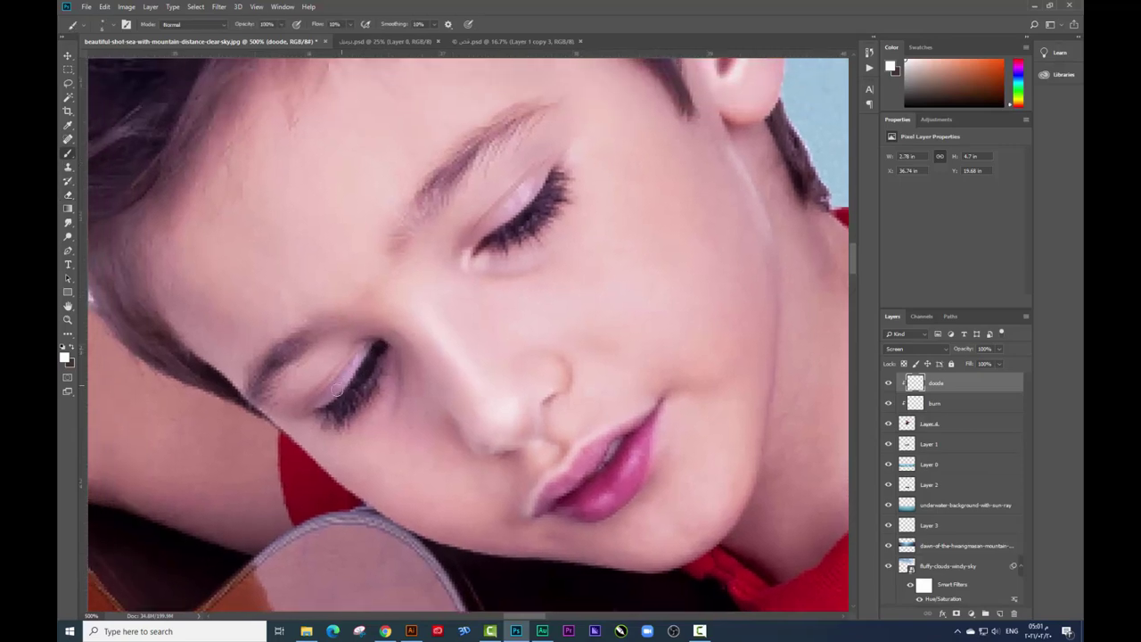
pyautogui.moveTo(419, 237); pyautogui.dragTo(383, 337)
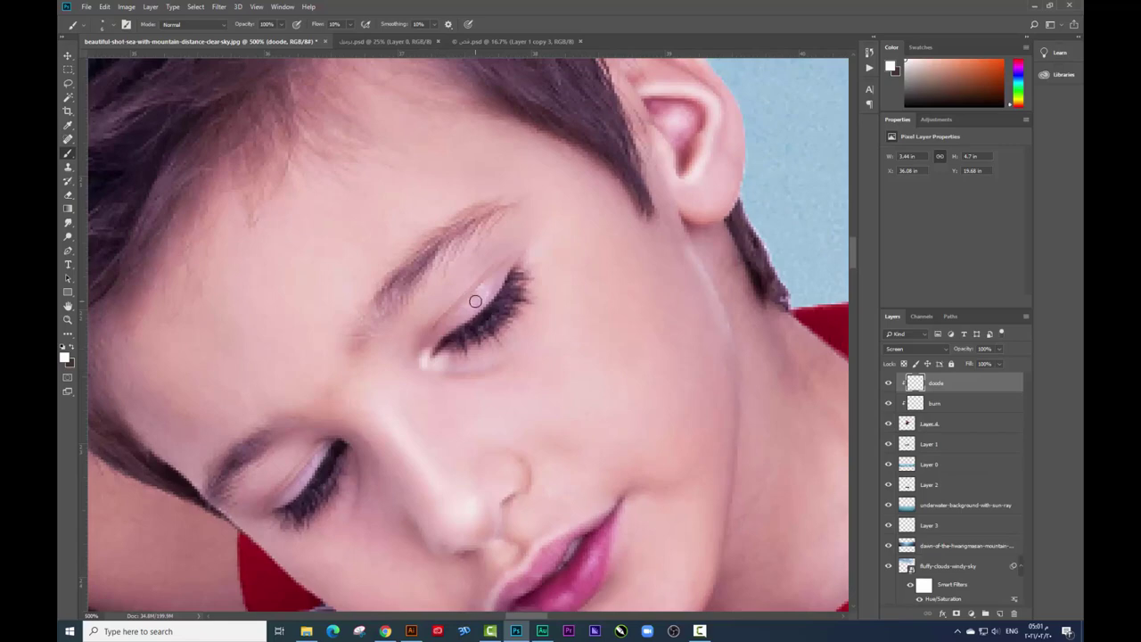
pyautogui.moveTo(492, 279); pyautogui.dragTo(500, 292)
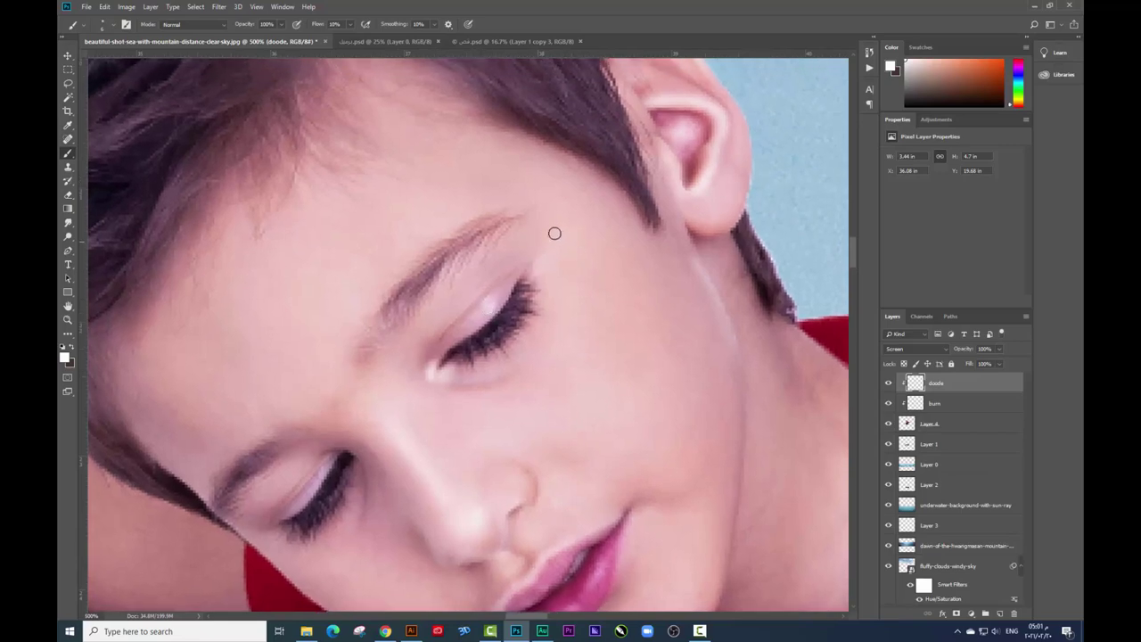
pyautogui.moveTo(586, 280); pyautogui.dragTo(655, 296)
# Step: Resize the soft round brush to about 75 px, then settle on 55 px
pyautogui.rightClick(495, 296)
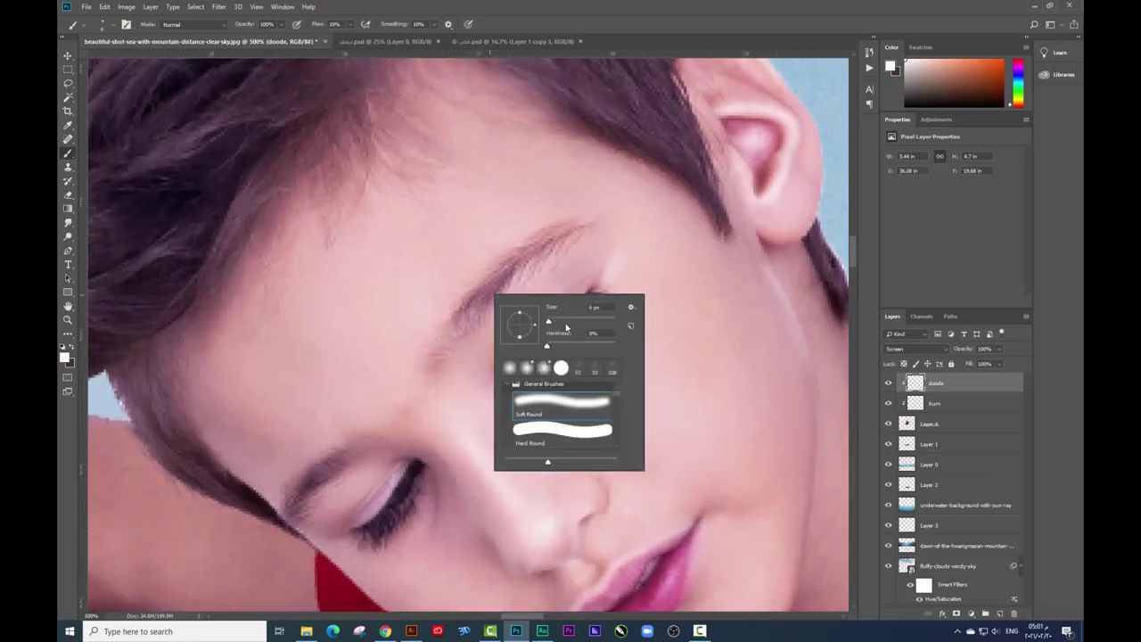
pyautogui.moveTo(575, 317); pyautogui.dragTo(610, 318)
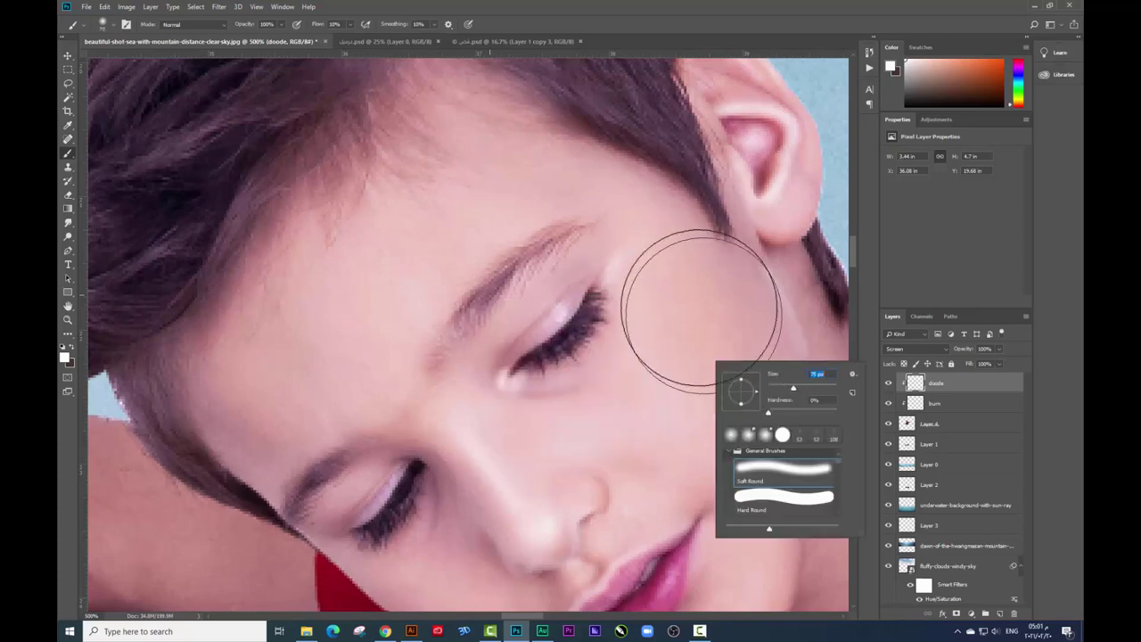
pyautogui.press('Return')
pyautogui.rightClick(738, 385)
pyautogui.press('[')
pyautogui.press('[')
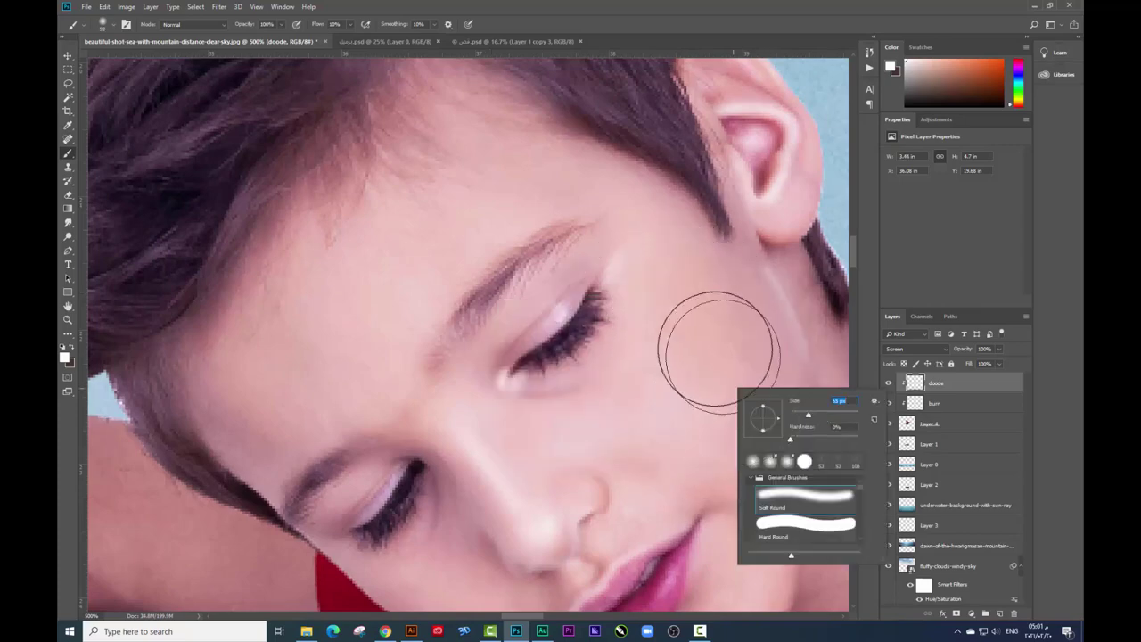
pyautogui.press('Return')
# Step: Brighten the neck beside the red collar with a white stroke
pyautogui.hscroll(5, 586, 339)
pyautogui.scroll(-5, 558, 371)
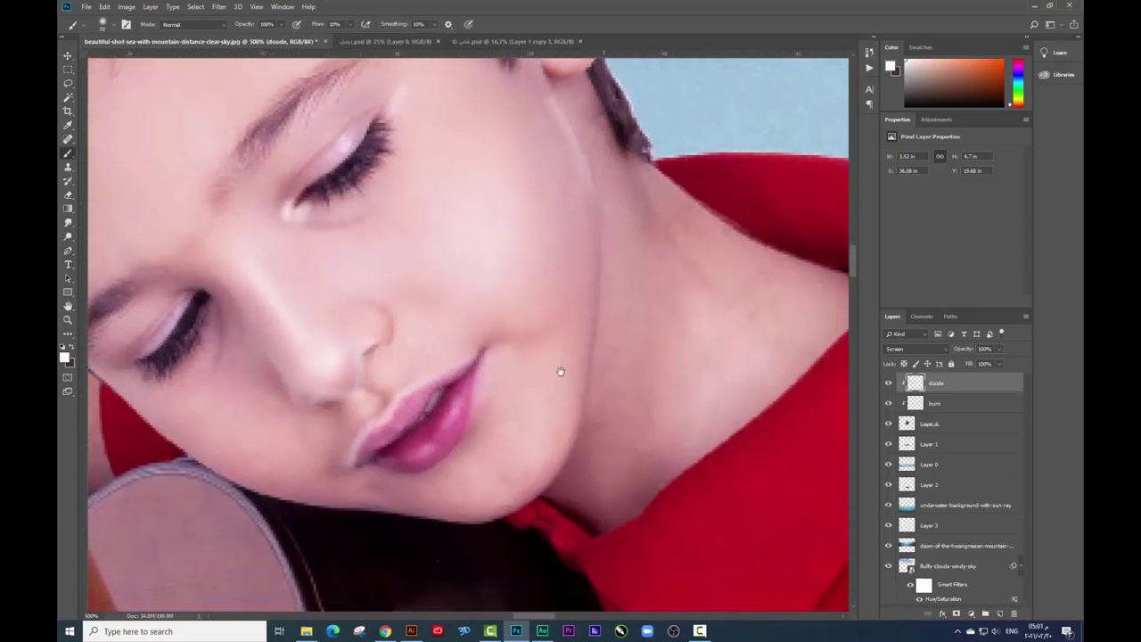
pyautogui.hscroll(5, 558, 372)
pyautogui.moveTo(556, 344); pyautogui.dragTo(636, 407)
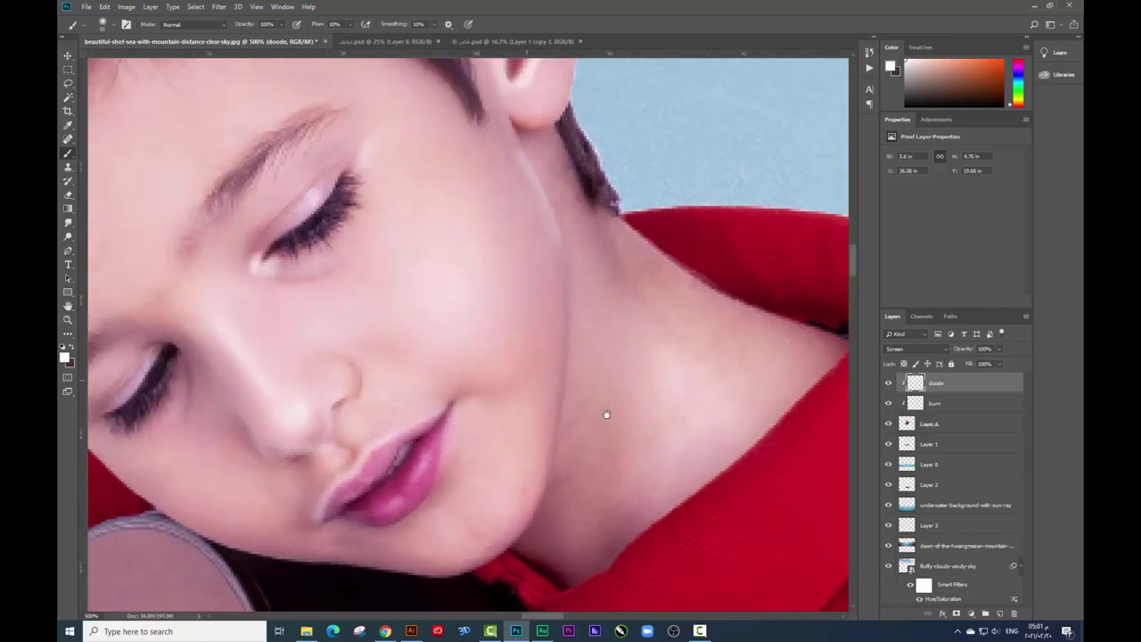
# Step: Scroll the view toward the shoulder and bring up the brush options
pyautogui.scroll(4, 603, 412)
pyautogui.hscroll(-6, 603, 412)
pyautogui.scroll(-1, 650, 445)
pyautogui.hscroll(-2, 651, 445)
pyautogui.scroll(-2, 637, 387)
pyautogui.hscroll(-3, 588, 392)
pyautogui.scroll(-1, 588, 392)
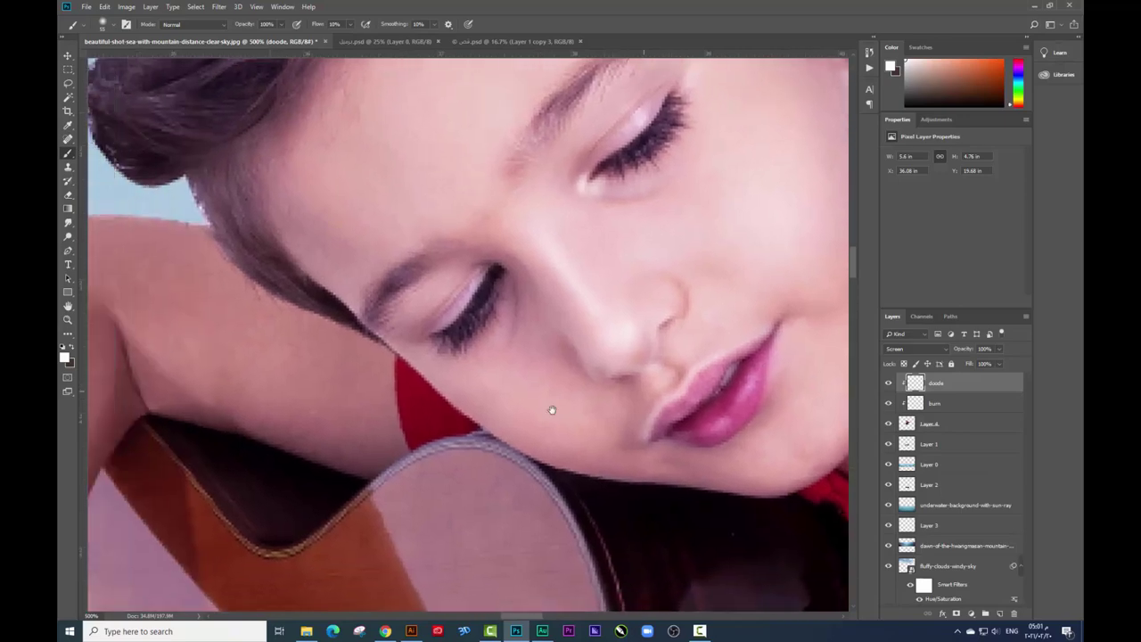
pyautogui.hscroll(-5, 597, 406)
pyautogui.hscroll(-3, 639, 403)
pyautogui.rightClick(554, 377)
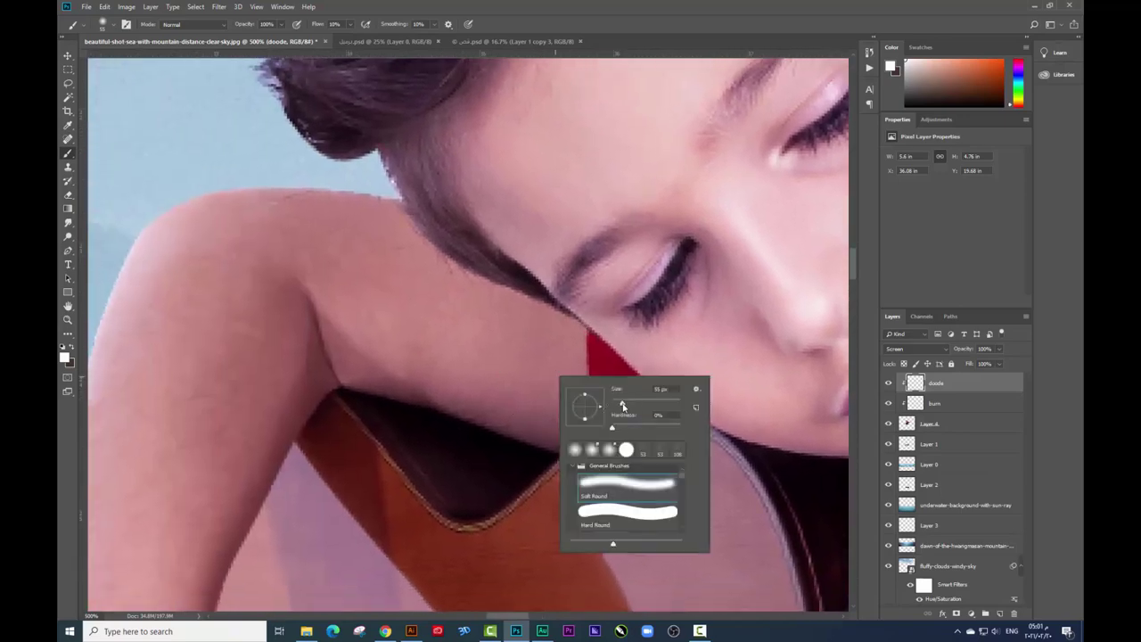
# Step: Paint a soft white highlight along the upper arm, briefly toggling to the Eraser
pyautogui.click(535, 378)
pyautogui.moveTo(555, 382); pyautogui.dragTo(385, 327)
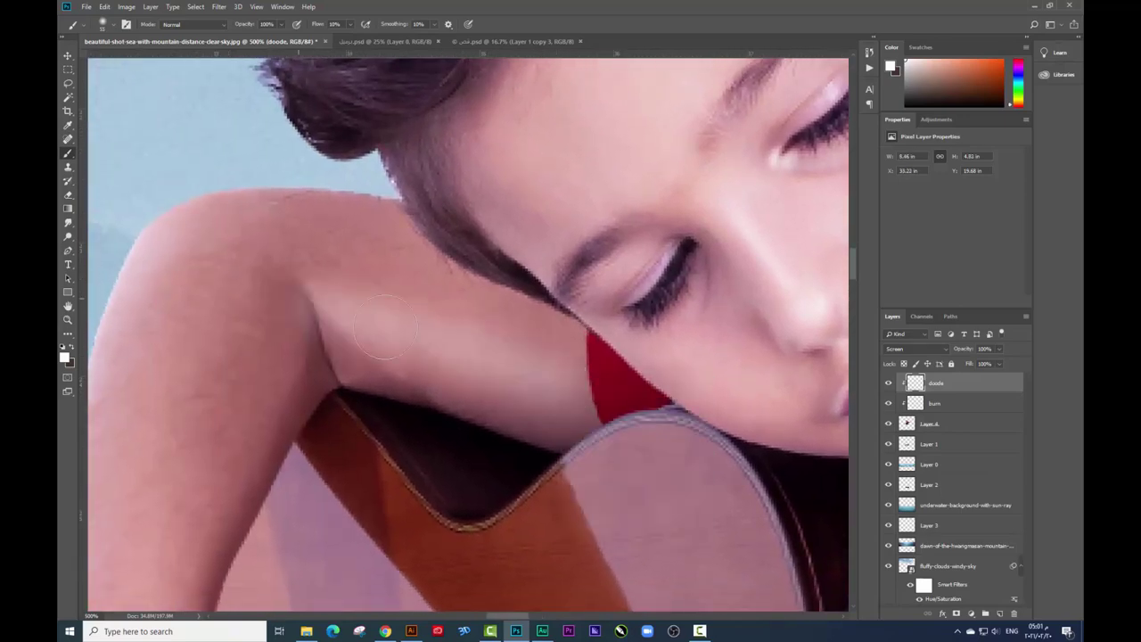
pyautogui.scroll(-3, 539, 328)
pyautogui.hscroll(-2, 539, 328)
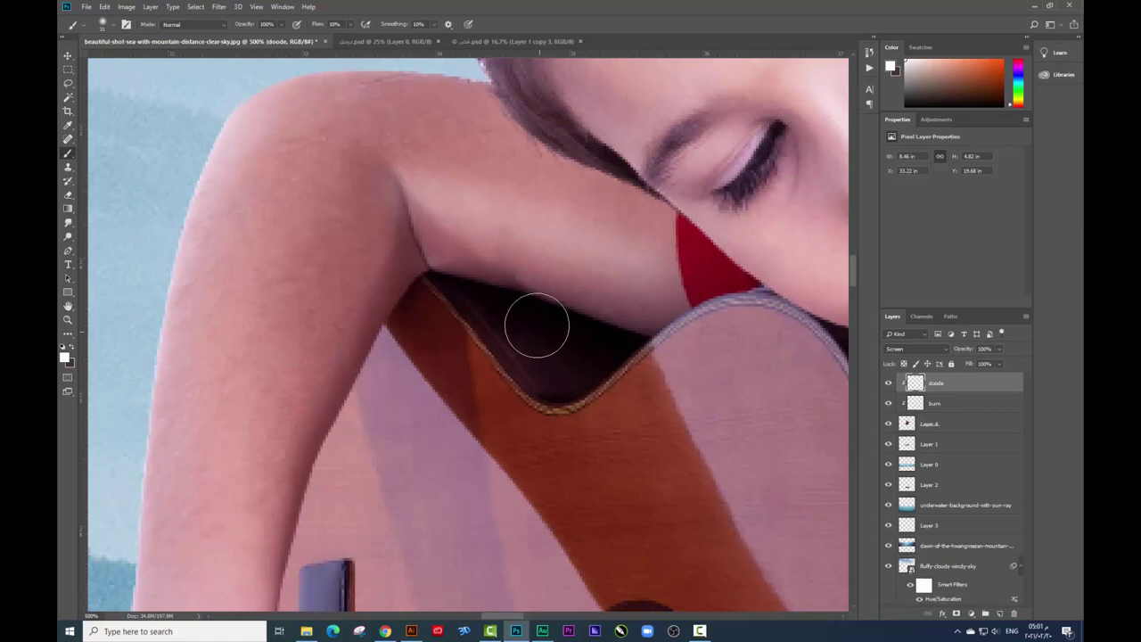
pyautogui.click(69, 196)
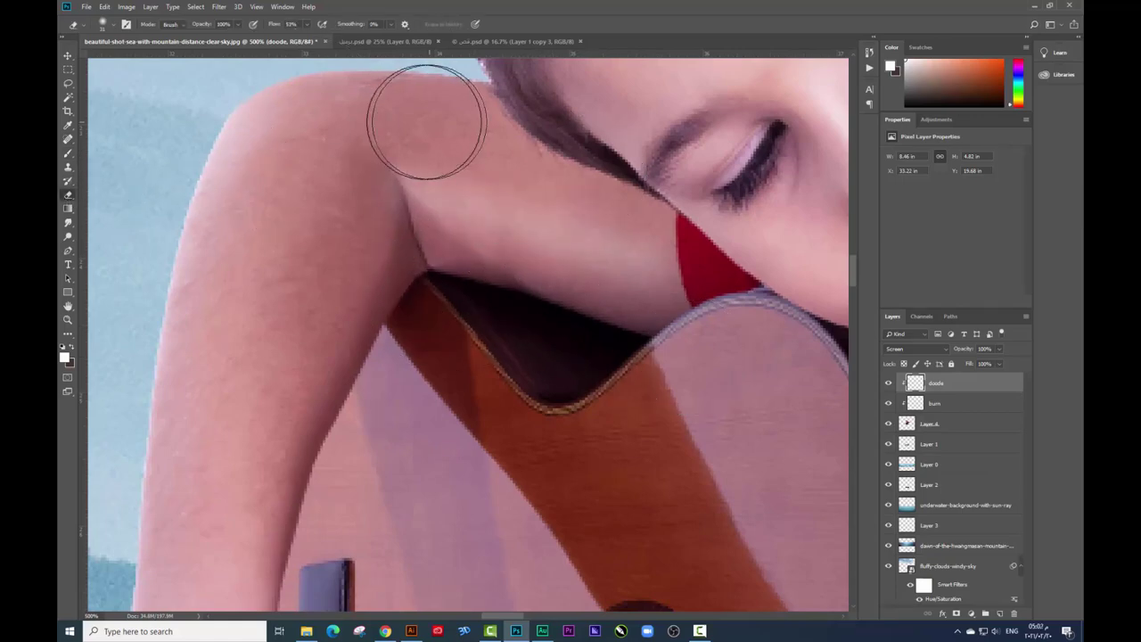
pyautogui.click(68, 153)
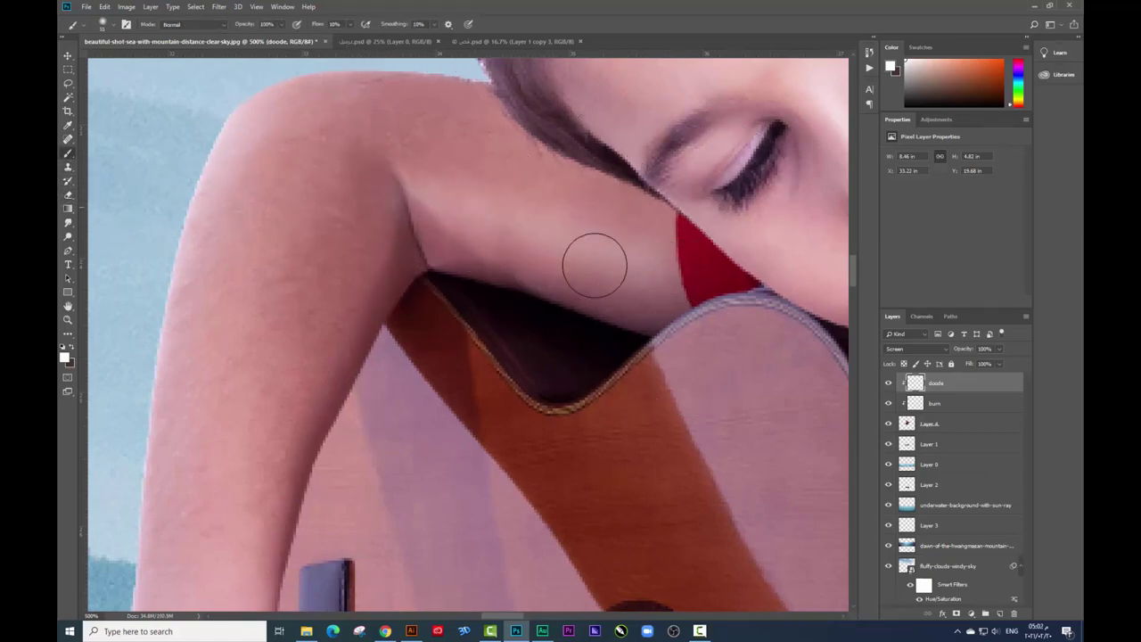
# Step: Brighten the arm up to the shoulder and lower the brush flow to 5%
pyautogui.scroll(-1, 477, 134)
pyautogui.hscroll(-1, 477, 134)
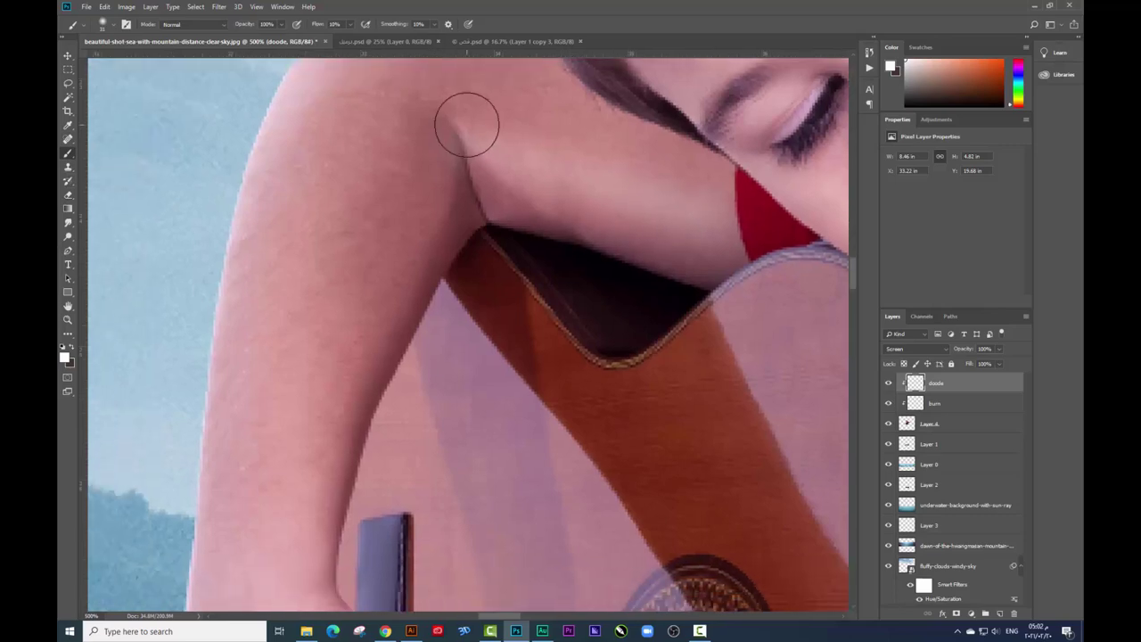
pyautogui.scroll(-1, 466, 119)
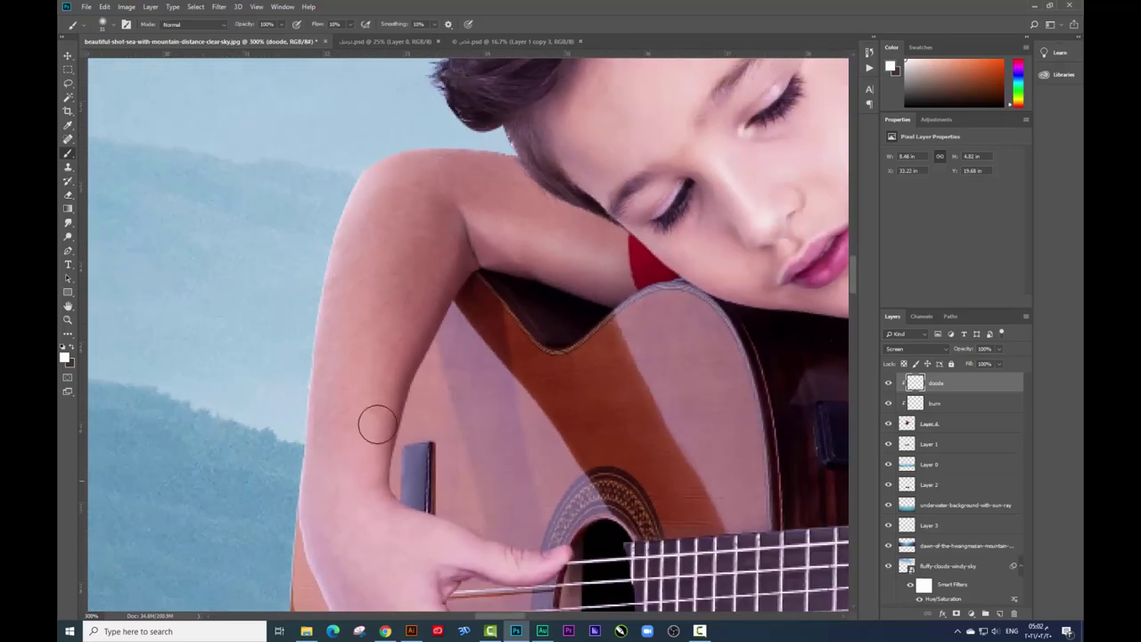
pyautogui.scroll(-1, 357, 441)
pyautogui.moveTo(358, 438)
pyautogui.mouseDown()
pyautogui.moveTo(437, 265)
pyautogui.moveTo(362, 389)
pyautogui.moveTo(412, 288)
pyautogui.moveTo(411, 188)
pyautogui.mouseUp()
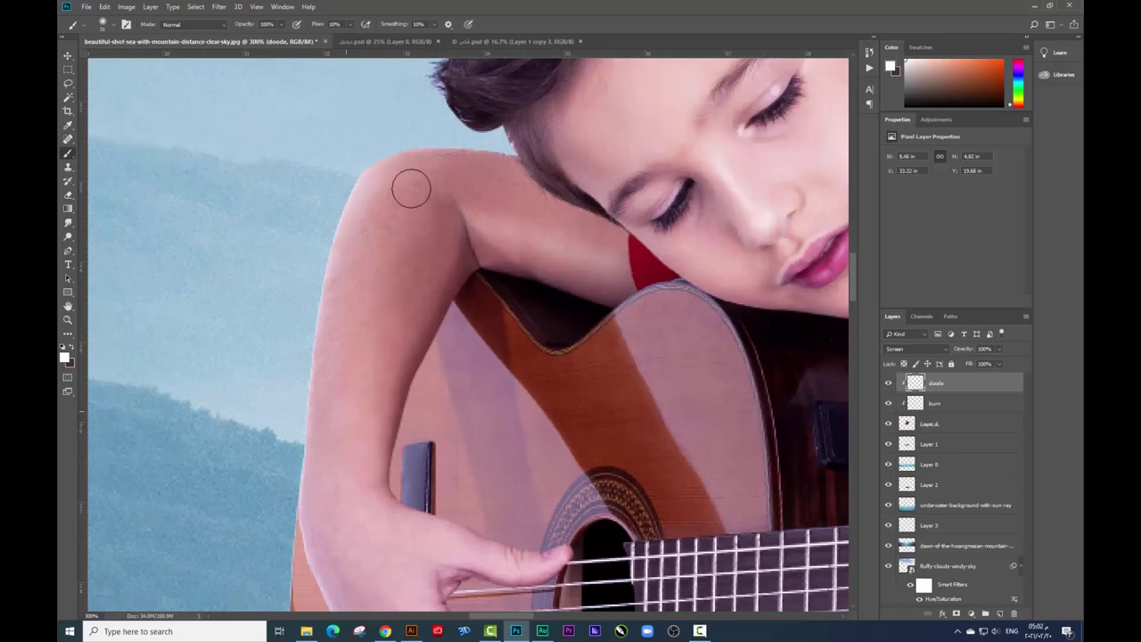
pyautogui.rightClick(457, 294)
pyautogui.moveTo(353, 33); pyautogui.dragTo(339, 40)
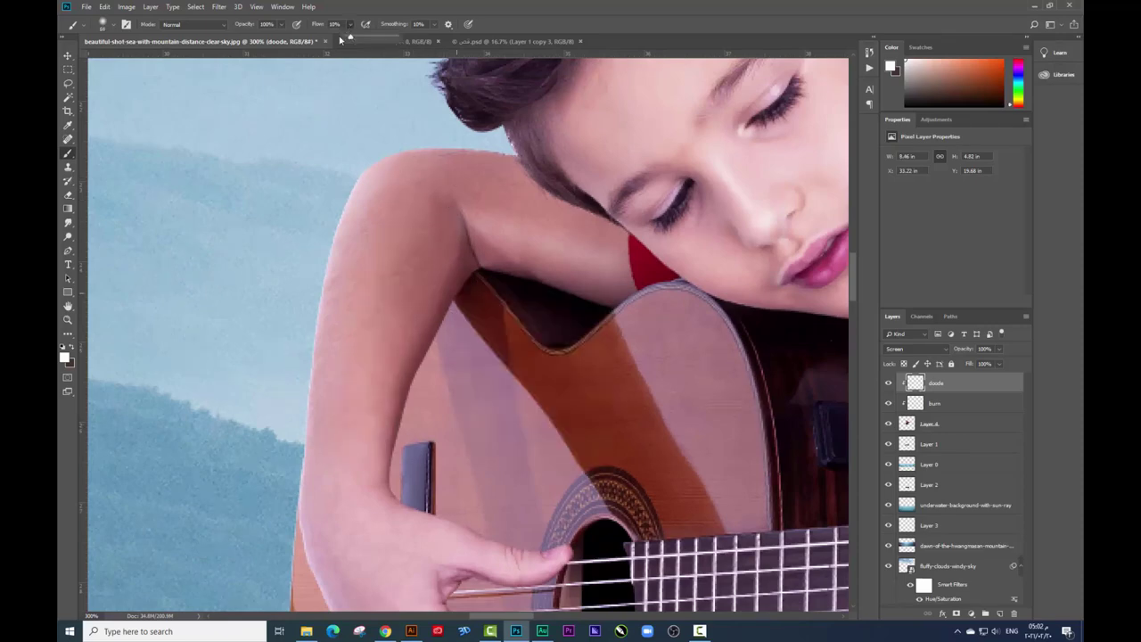
# Step: At 5% flow, brighten the upper arm, top of the shoulder and fretting-hand forearm
pyautogui.moveTo(348, 369)
pyautogui.mouseDown()
pyautogui.moveTo(418, 209)
pyautogui.moveTo(356, 380)
pyautogui.moveTo(420, 311)
pyautogui.mouseUp()
pyautogui.rightClick(421, 311)
pyautogui.moveTo(338, 433); pyautogui.dragTo(400, 216)
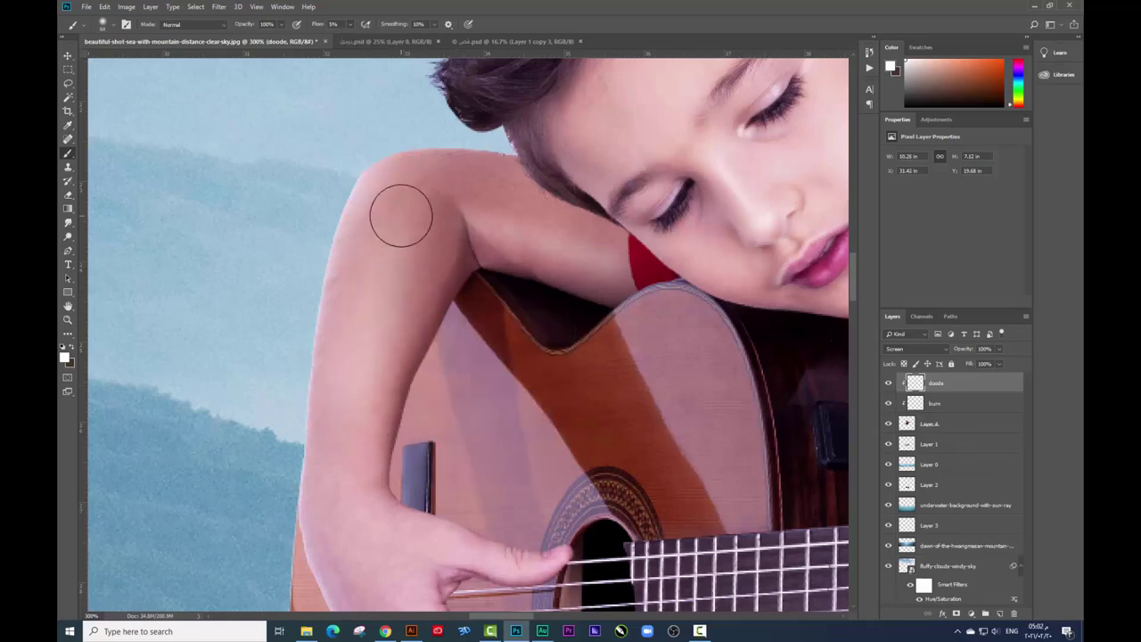
pyautogui.moveTo(556, 255); pyautogui.dragTo(387, 199)
pyautogui.moveTo(382, 255)
pyautogui.mouseDown()
pyautogui.moveTo(392, 107)
pyautogui.moveTo(412, 240)
pyautogui.moveTo(415, 164)
pyautogui.mouseUp()
pyautogui.moveTo(499, 377)
pyautogui.mouseDown()
pyautogui.moveTo(384, 224)
pyautogui.moveTo(549, 356)
pyautogui.moveTo(544, 205)
pyautogui.moveTo(579, 248)
pyautogui.mouseUp()
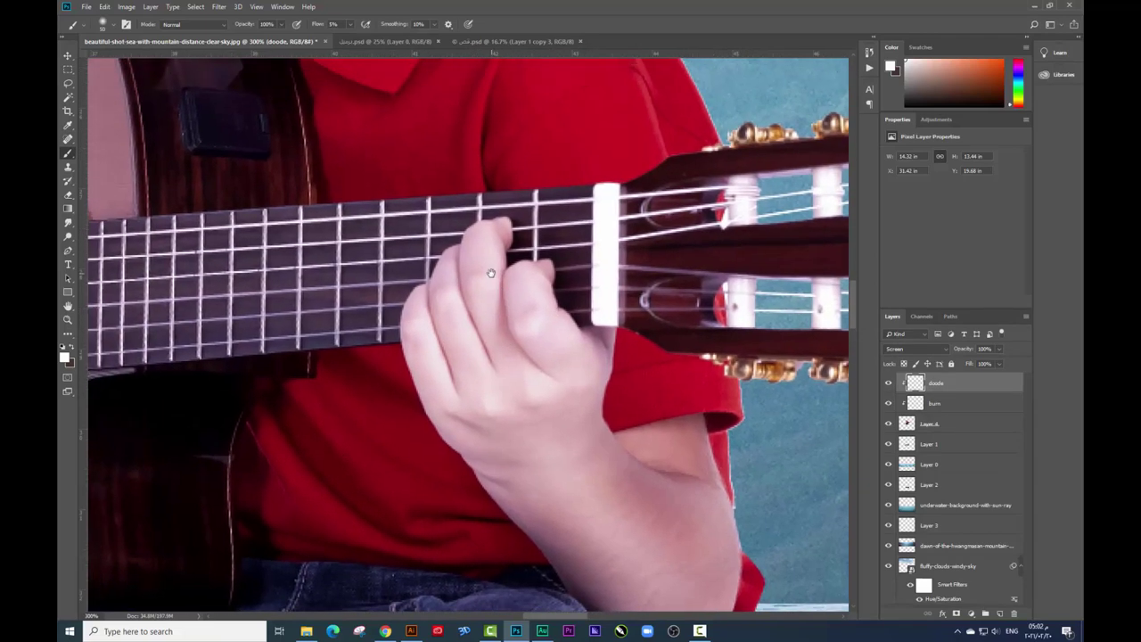
# Step: Check the brush options and scroll around the figure to review the highlights
pyautogui.rightClick(497, 281)
pyautogui.press('Return')
pyautogui.scroll(5, 535, 319)
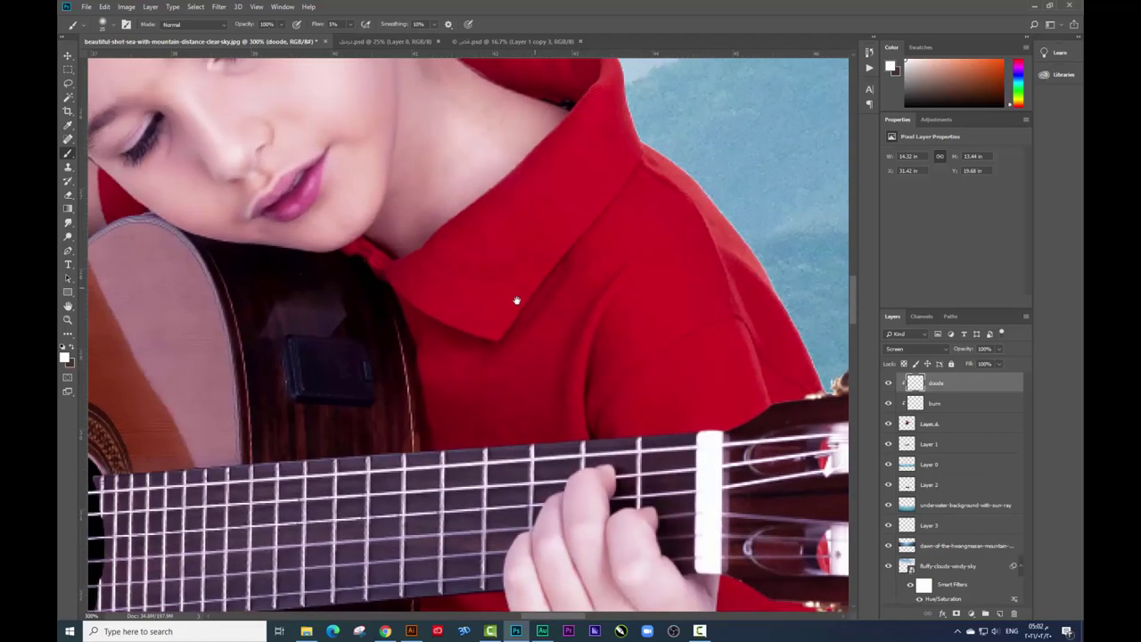
pyautogui.scroll(5, 526, 312)
pyautogui.scroll(1, 535, 326)
pyautogui.scroll(1, 497, 317)
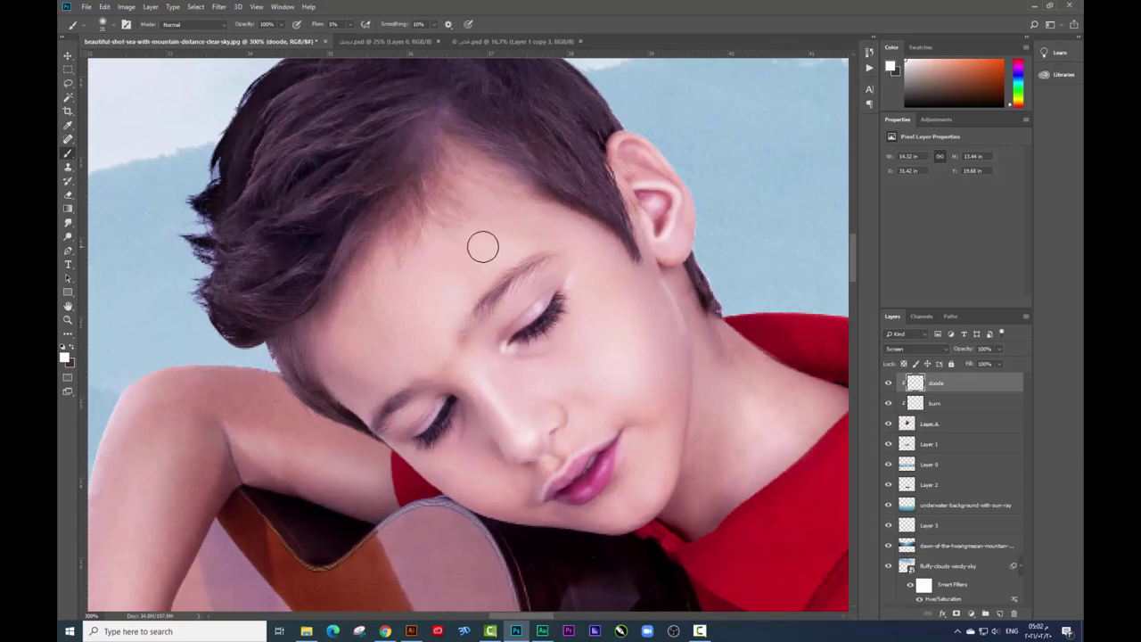
pyautogui.hscroll(5, 481, 245)
pyautogui.scroll(-2, 481, 244)
pyautogui.scroll(-2, 534, 241)
pyautogui.scroll(-3, 606, 267)
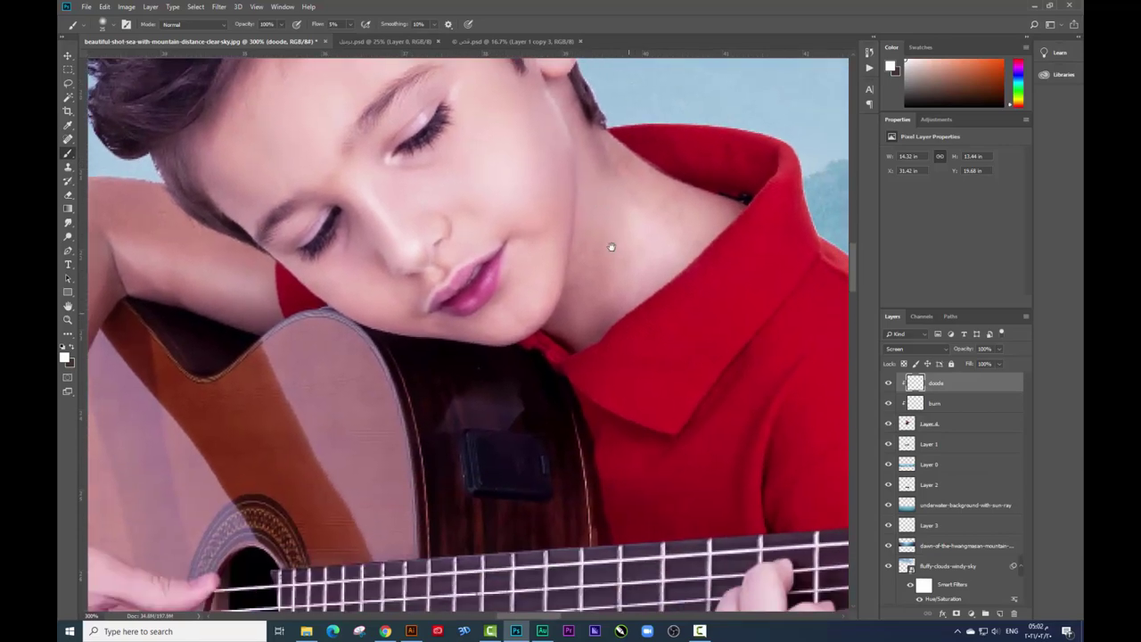
pyautogui.hscroll(-3, 611, 249)
pyautogui.hscroll(-3, 616, 275)
pyautogui.scroll(-3, 615, 274)
pyautogui.scroll(1, 547, 209)
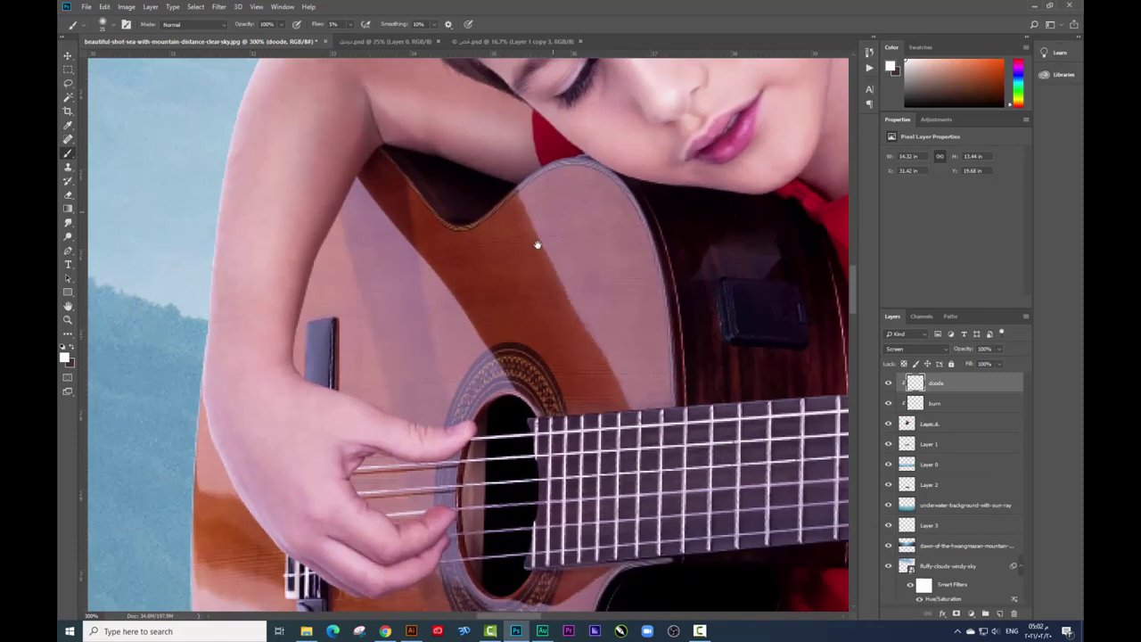
pyautogui.scroll(1, 535, 242)
pyautogui.hscroll(1, 535, 242)
# Step: Select the burn layer, swap to the dark colour, and raise brush flow to 12%
pyautogui.click(934, 403)
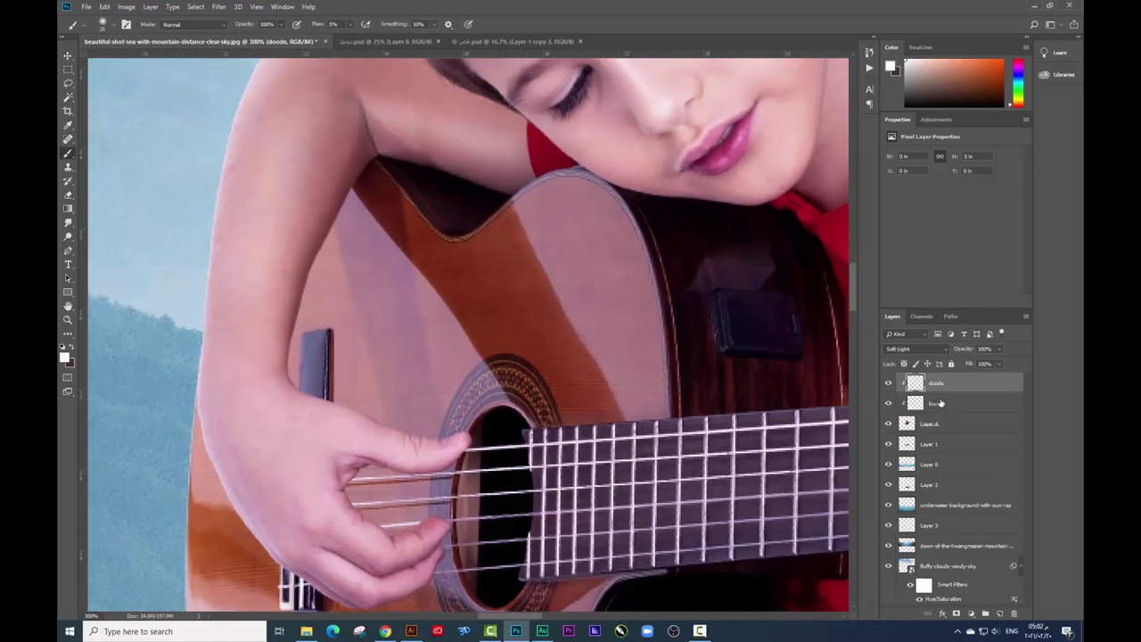
pyautogui.press('x')
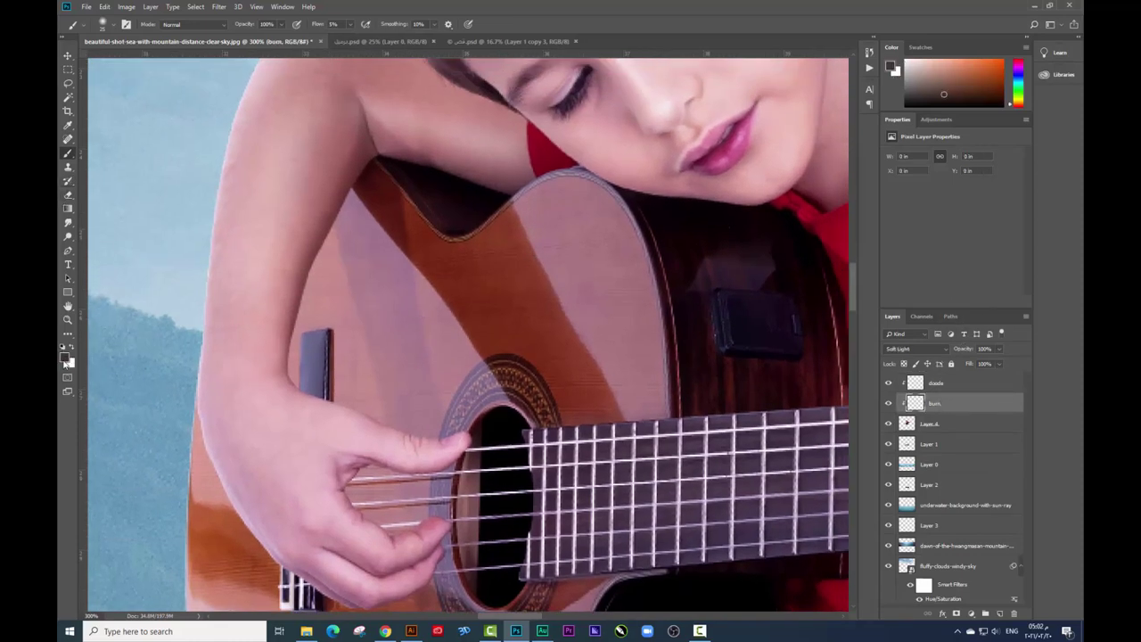
pyautogui.scroll(5, 504, 298)
pyautogui.hscroll(1, 513, 270)
pyautogui.scroll(1, 481, 303)
pyautogui.hscroll(1, 481, 303)
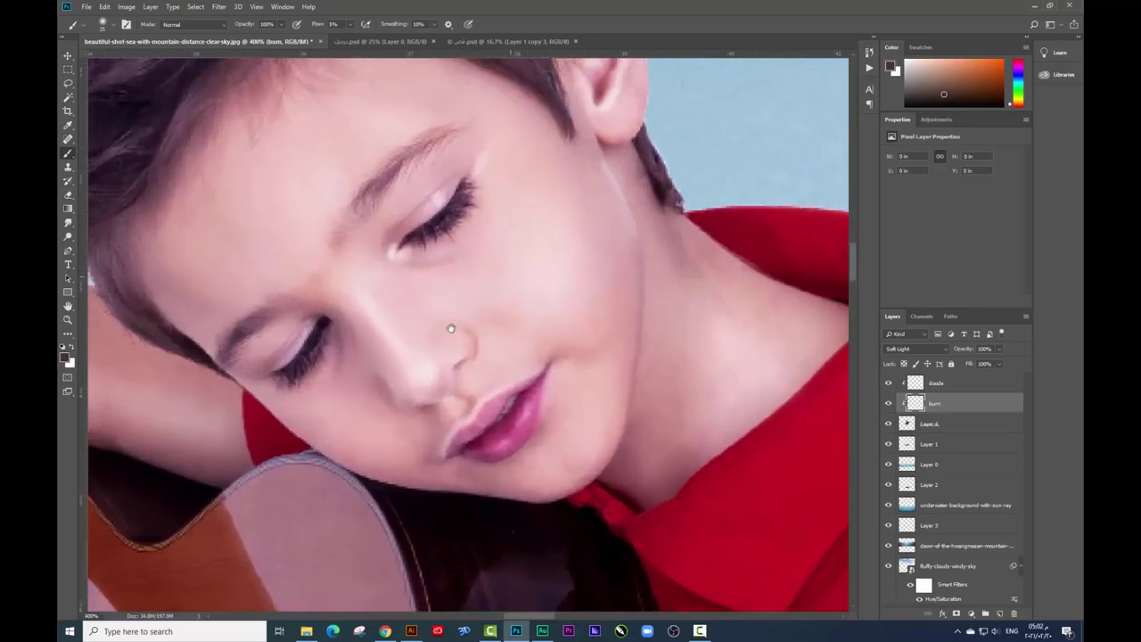
pyautogui.scroll(1, 499, 312)
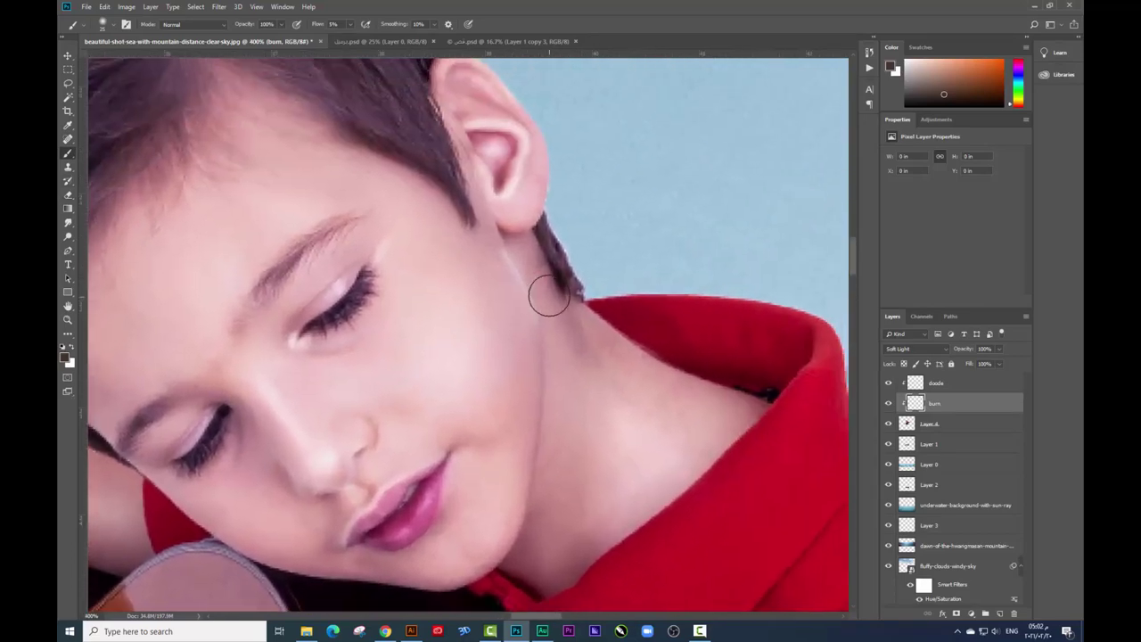
pyautogui.click(350, 24)
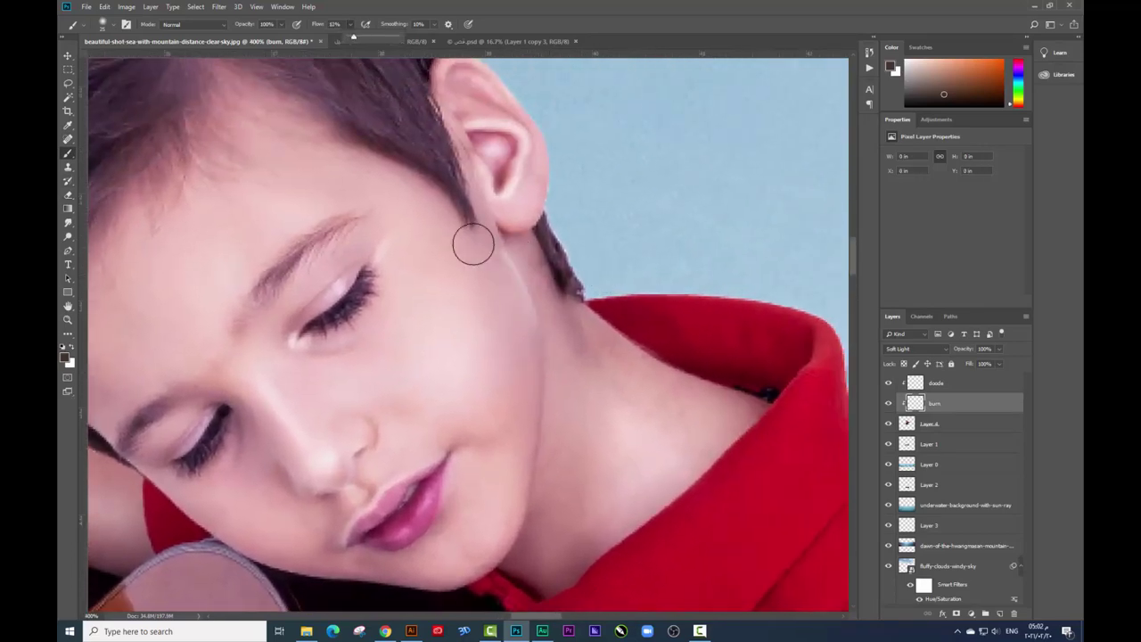
# Step: Paint soft dark shading along the jaw, neck edge and around the ear
pyautogui.click(499, 317)
pyautogui.moveTo(540, 433); pyautogui.dragTo(471, 184)
pyautogui.scroll(2, 472, 184)
pyautogui.moveTo(497, 278)
pyautogui.mouseDown()
pyautogui.moveTo(466, 170)
pyautogui.moveTo(521, 241)
pyautogui.moveTo(517, 196)
pyautogui.mouseUp()
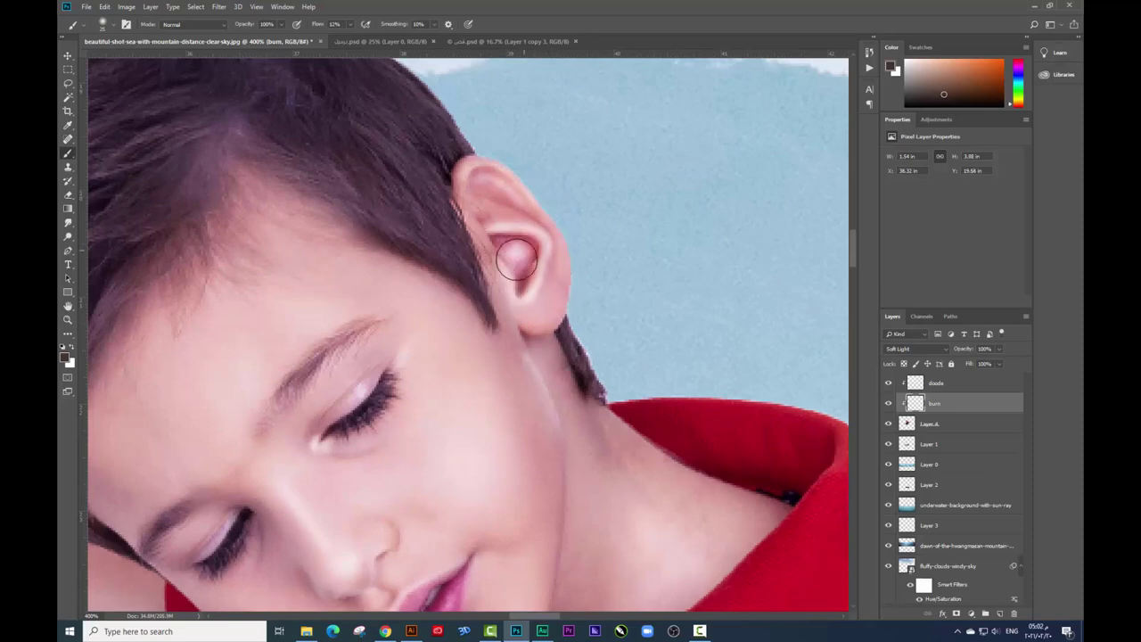
pyautogui.moveTo(509, 303)
pyautogui.mouseDown()
pyautogui.moveTo(543, 385)
pyautogui.moveTo(428, 282)
pyautogui.mouseUp()
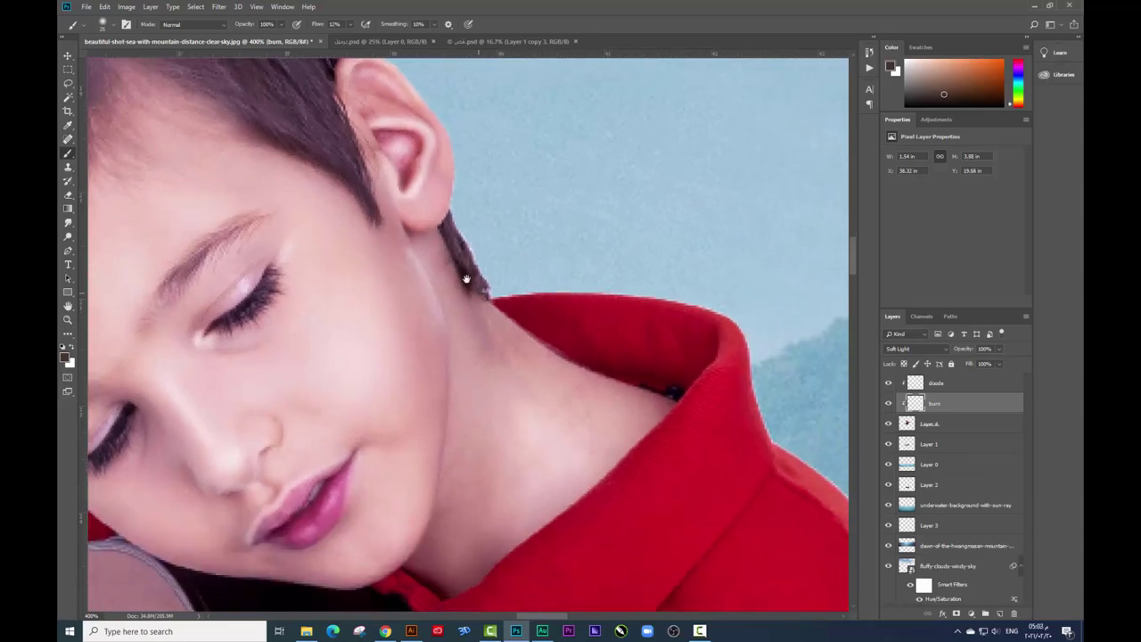
pyautogui.moveTo(481, 320)
pyautogui.mouseDown()
pyautogui.moveTo(517, 354)
pyautogui.moveTo(513, 323)
pyautogui.mouseUp()
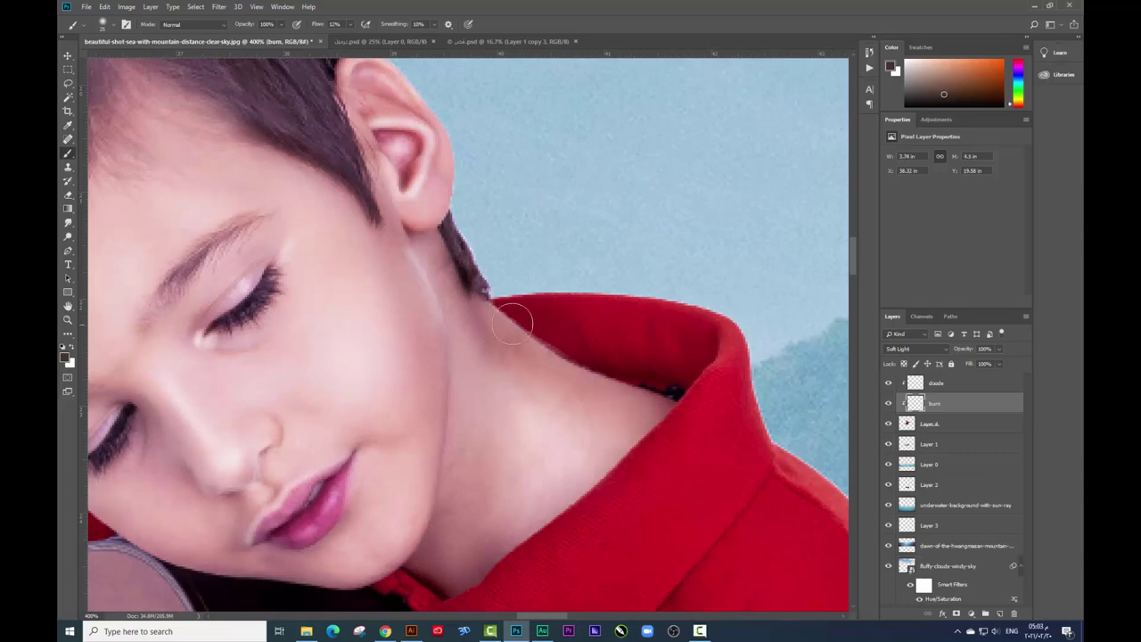
# Step: Add more shadow over the neck below the jaw
pyautogui.moveTo(570, 362); pyautogui.dragTo(570, 340)
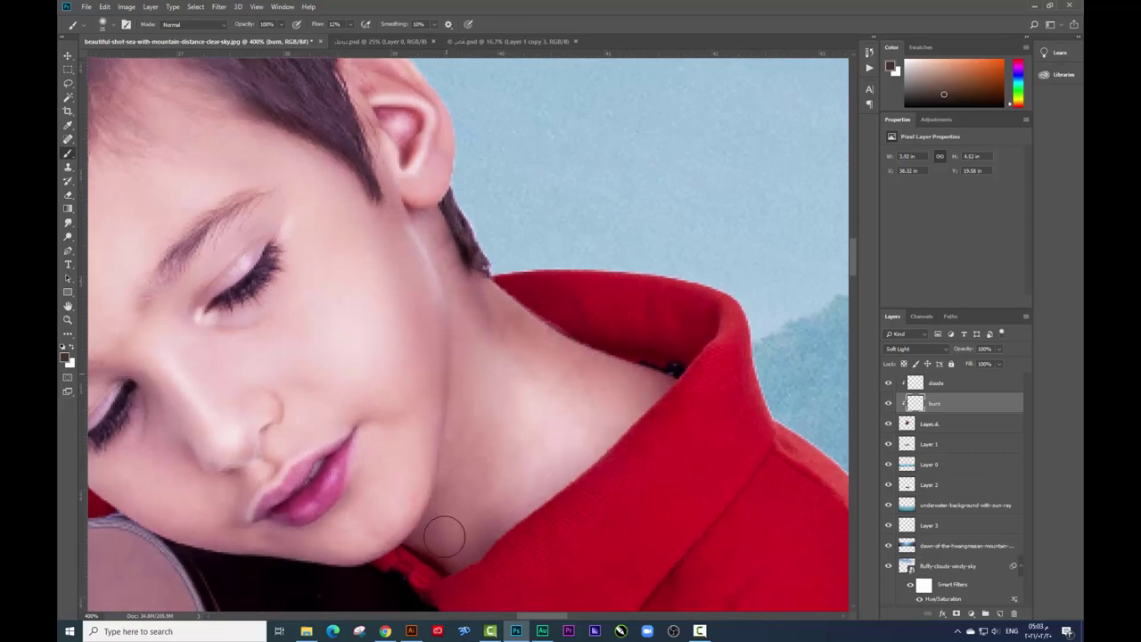
pyautogui.moveTo(446, 529); pyautogui.dragTo(459, 537)
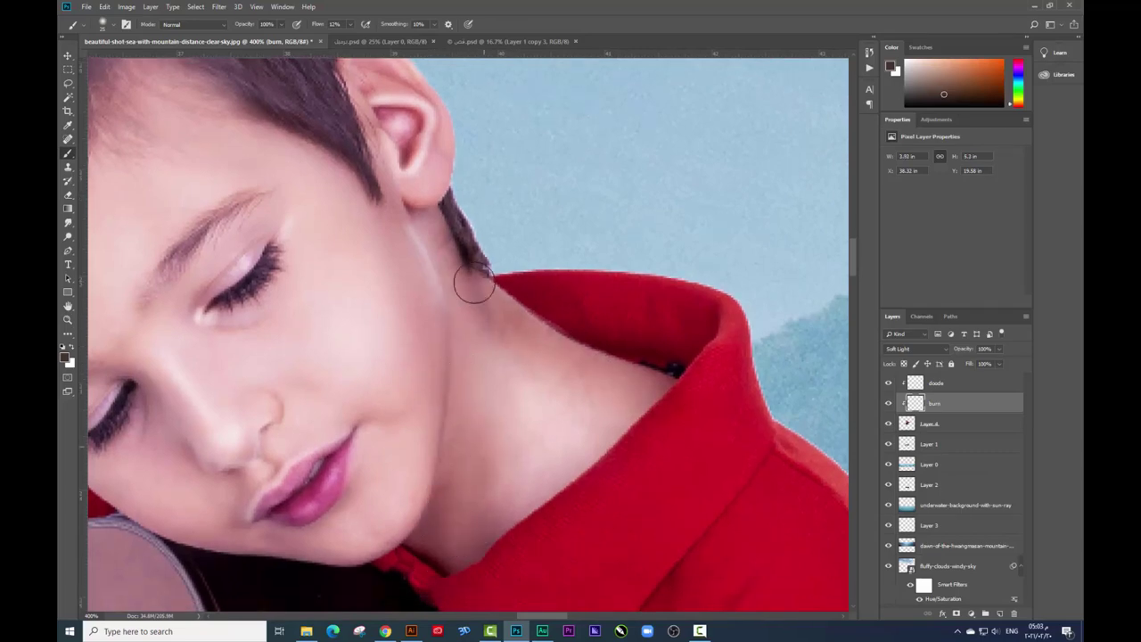
pyautogui.moveTo(503, 518); pyautogui.dragTo(505, 474)
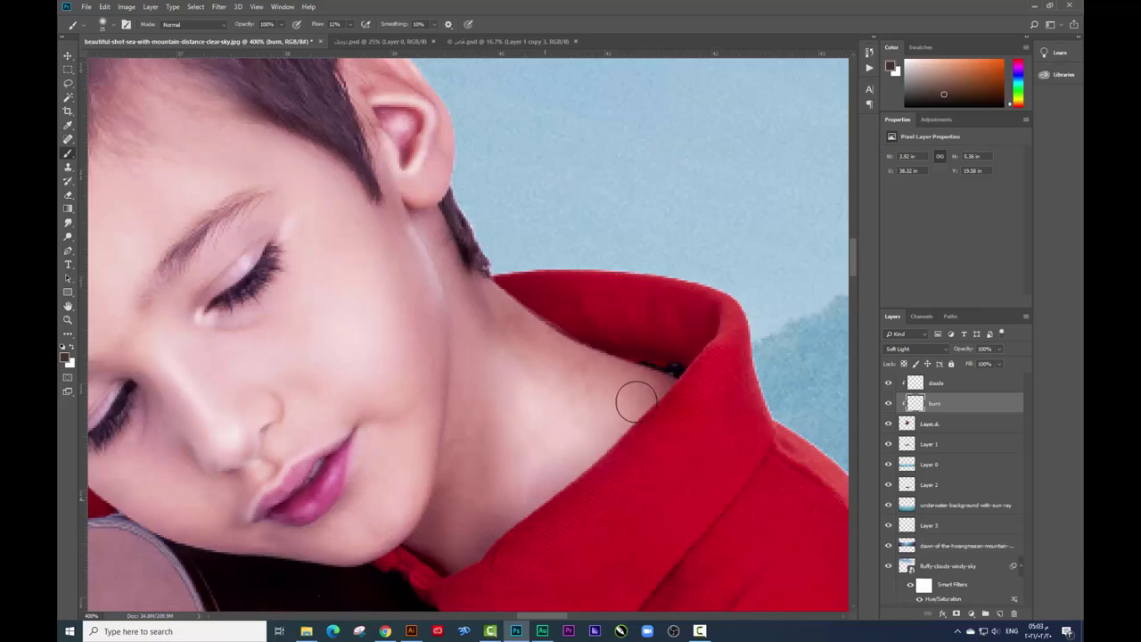
pyautogui.moveTo(532, 420); pyautogui.dragTo(732, 401)
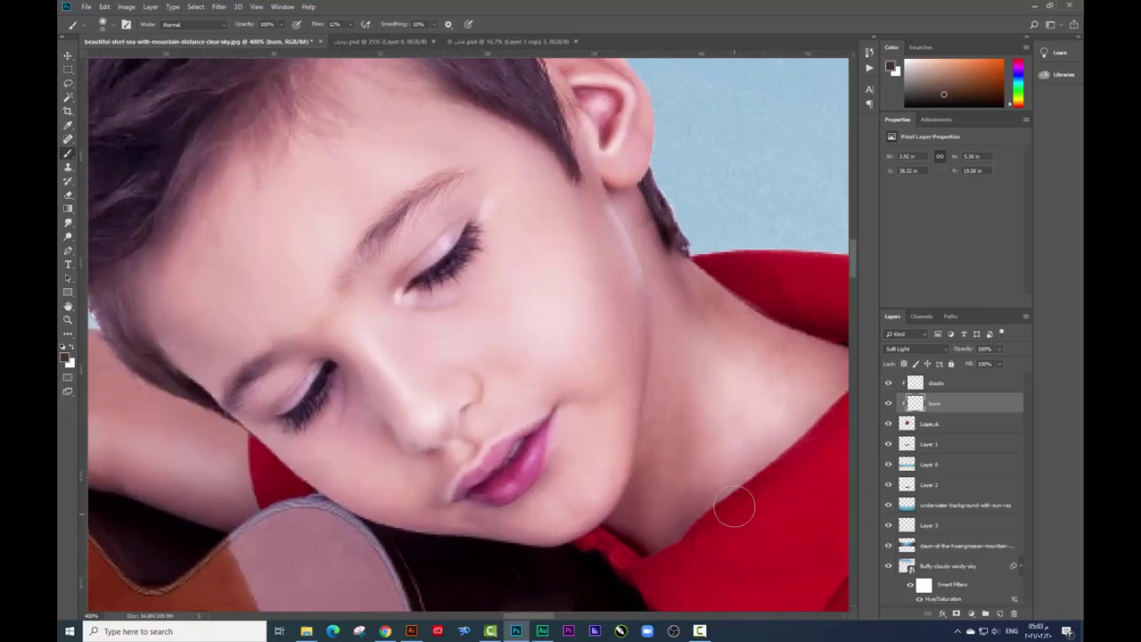
# Step: Enlarge the brush slightly and darken beside the nostril, the lip corner and the hair edge
pyautogui.rightClick(522, 401)
pyautogui.click(481, 375)
pyautogui.rightClick(510, 387)
pyautogui.click(481, 385)
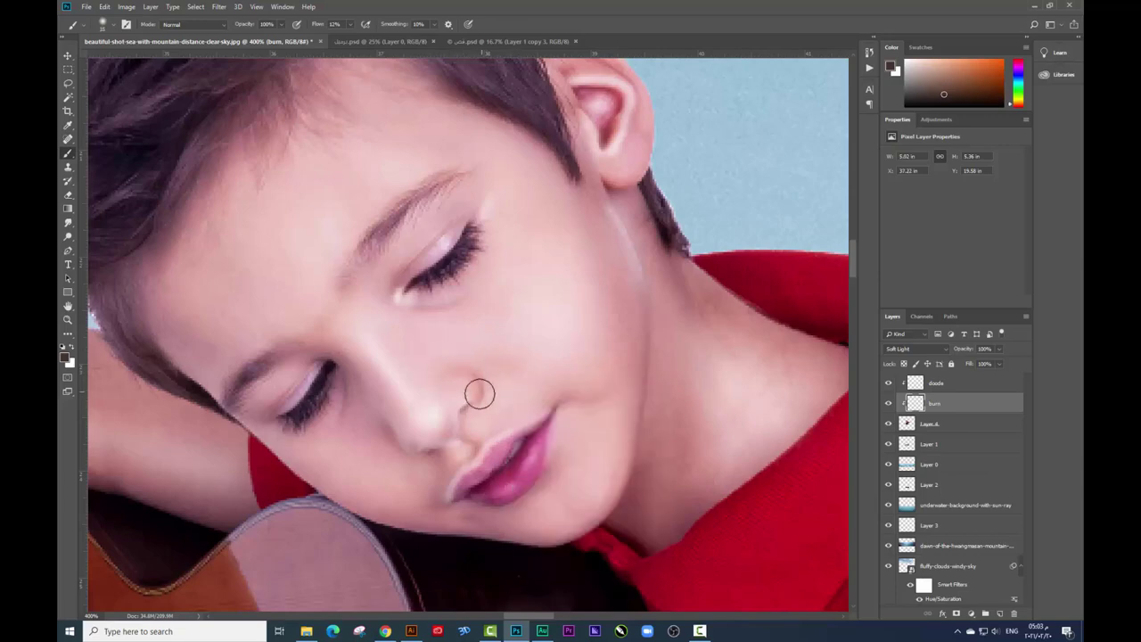
pyautogui.moveTo(478, 393)
pyautogui.mouseDown()
pyautogui.moveTo(456, 433)
pyautogui.moveTo(392, 435)
pyautogui.mouseUp()
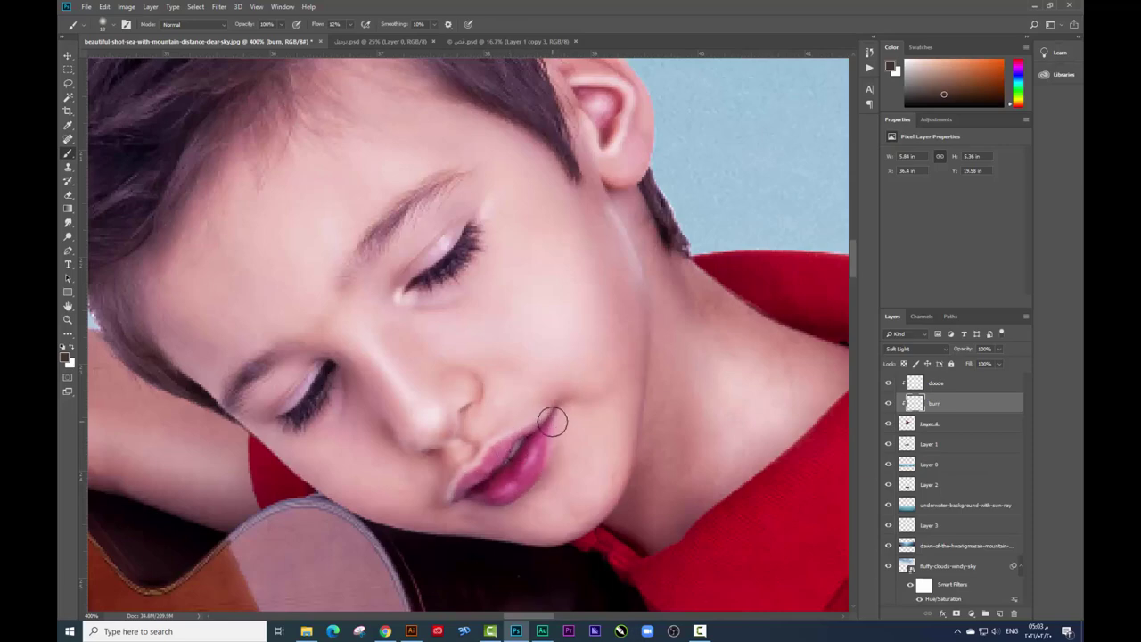
pyautogui.moveTo(316, 480); pyautogui.dragTo(323, 480)
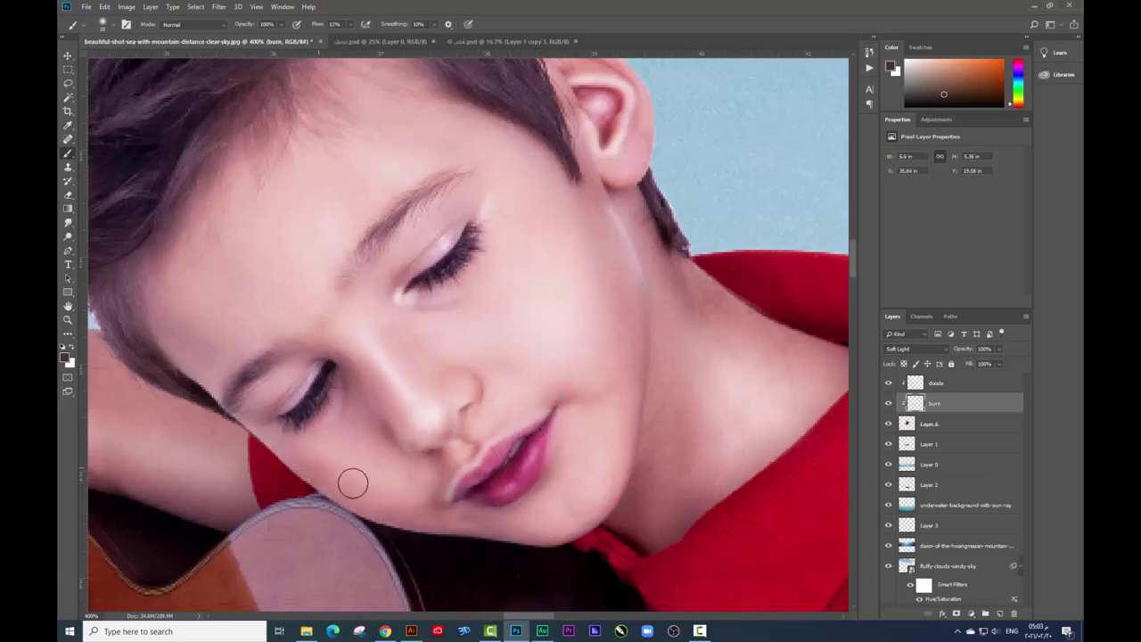
pyautogui.moveTo(324, 455); pyautogui.dragTo(455, 496)
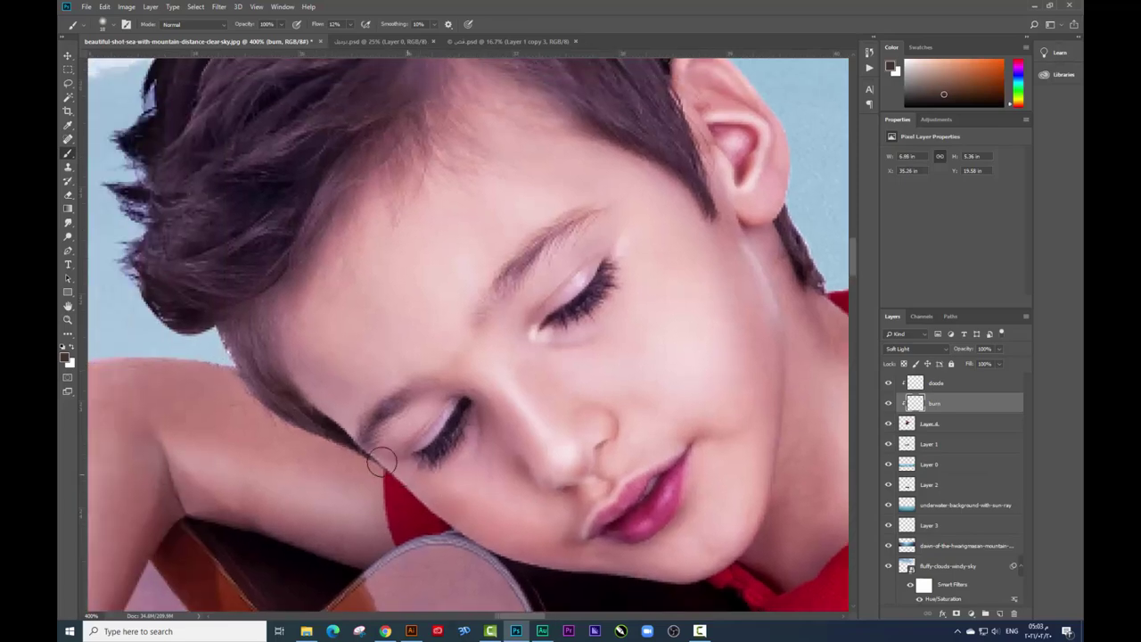
pyautogui.moveTo(382, 460)
pyautogui.mouseDown()
pyautogui.moveTo(266, 361)
pyautogui.moveTo(384, 406)
pyautogui.mouseUp()
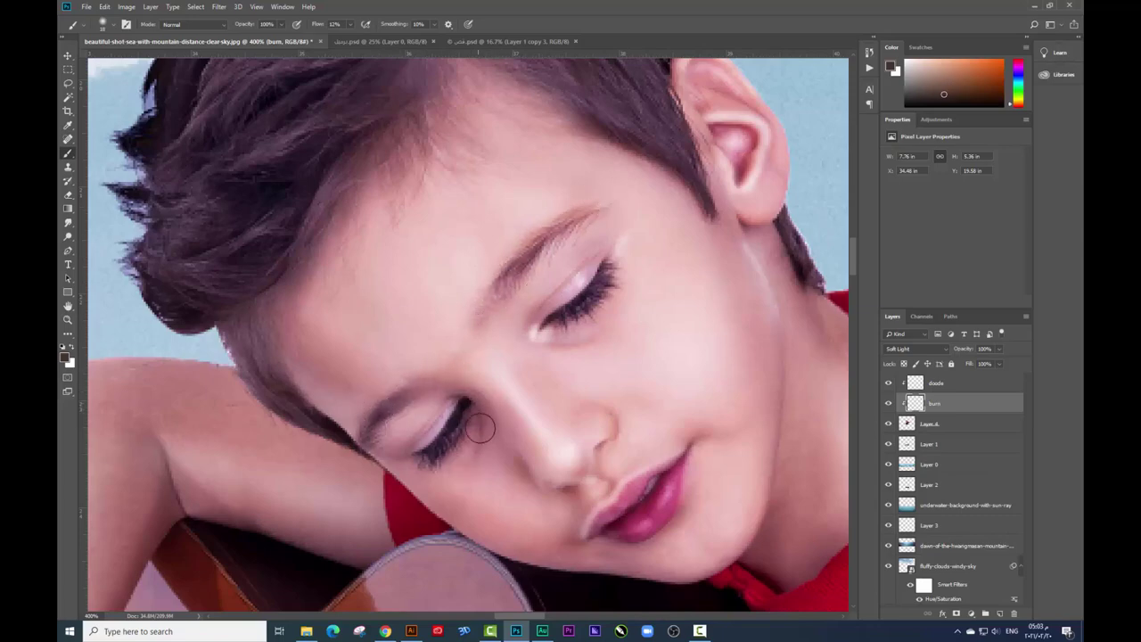
# Step: Set the brush to about 77 px and move the view to the arm and guitar
pyautogui.scroll(2, 479, 429)
pyautogui.rightClick(491, 217)
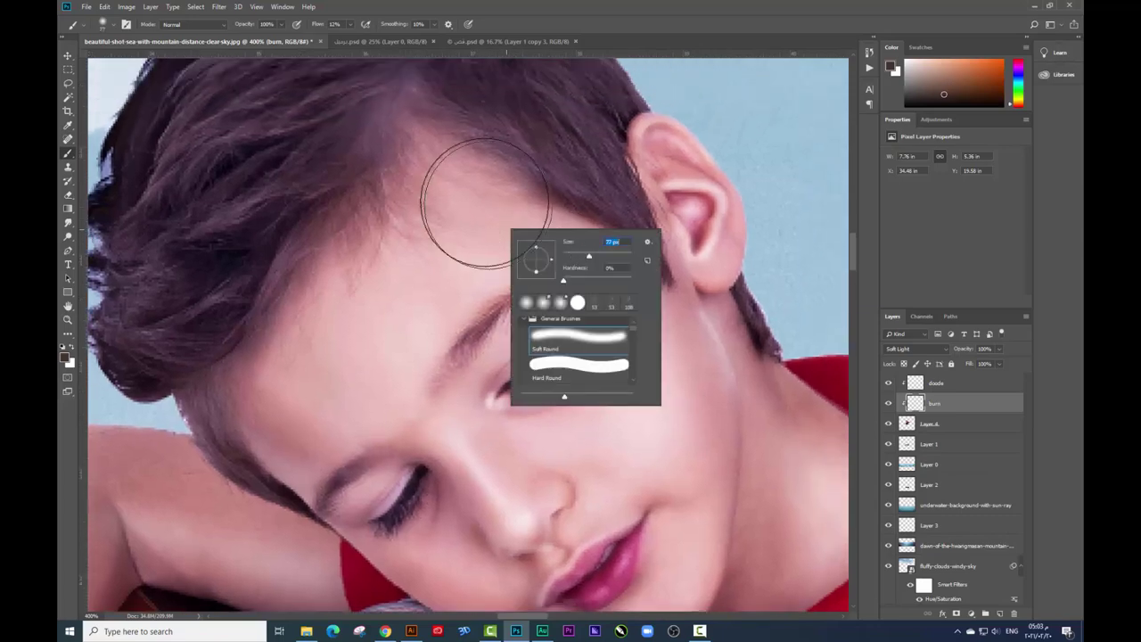
pyautogui.press('Escape')
pyautogui.scroll(-2, 660, 357)
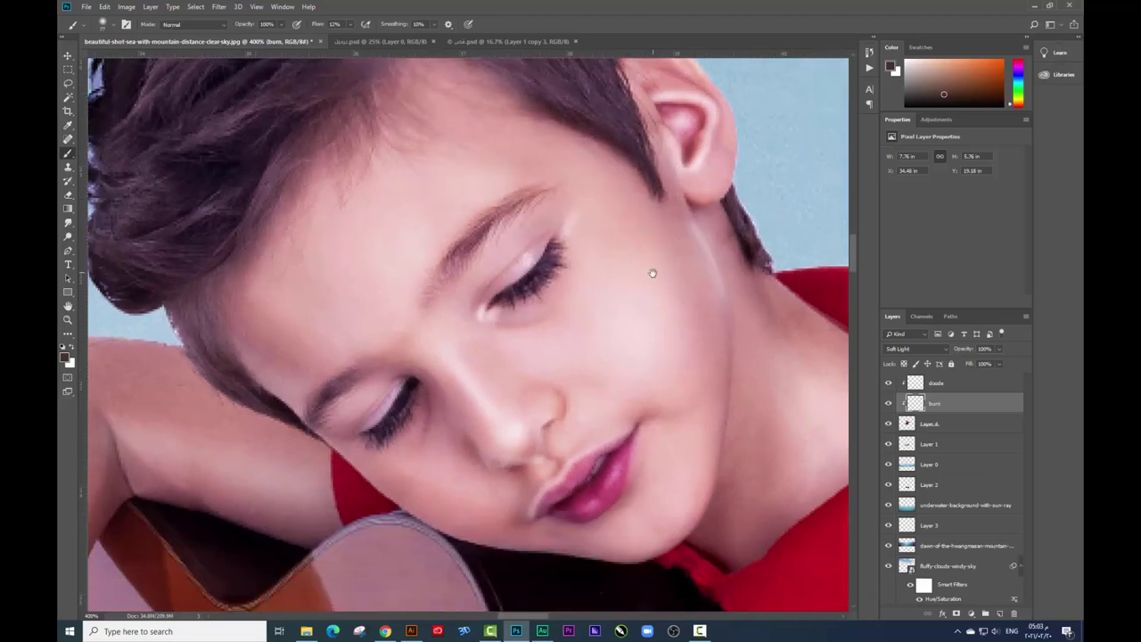
pyautogui.scroll(2, 535, 357)
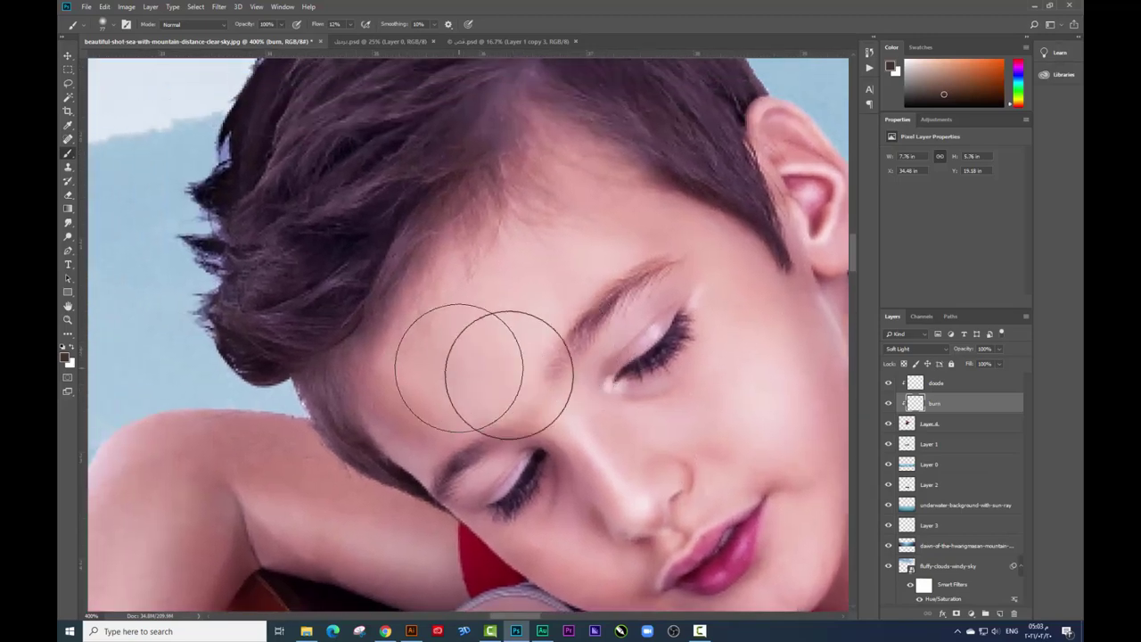
pyautogui.scroll(2, 418, 303)
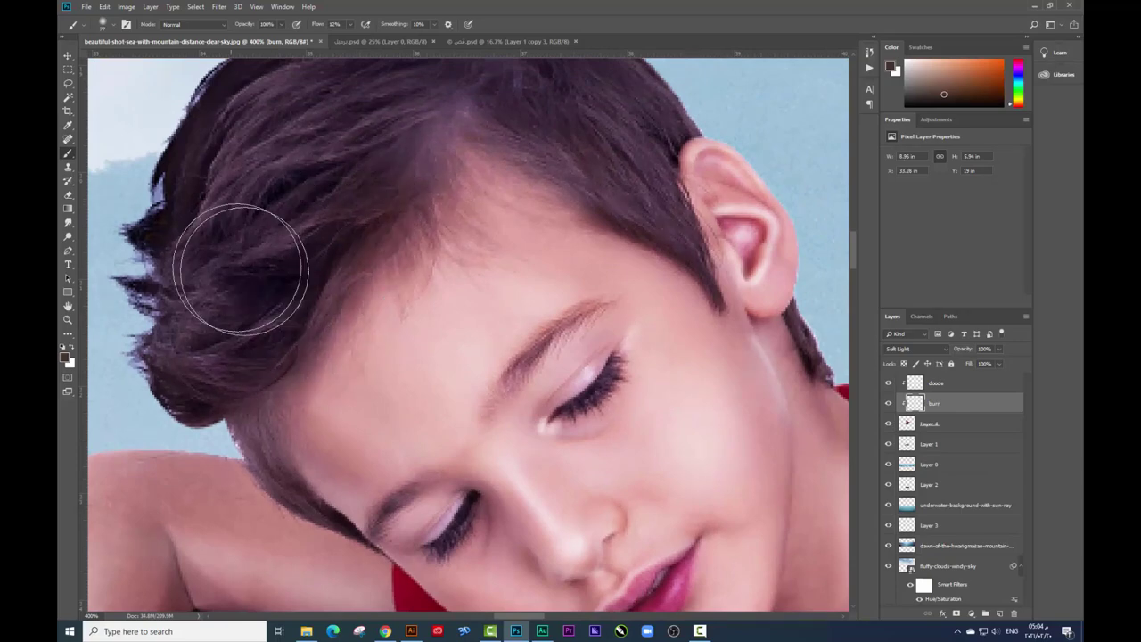
pyautogui.scroll(2, 336, 169)
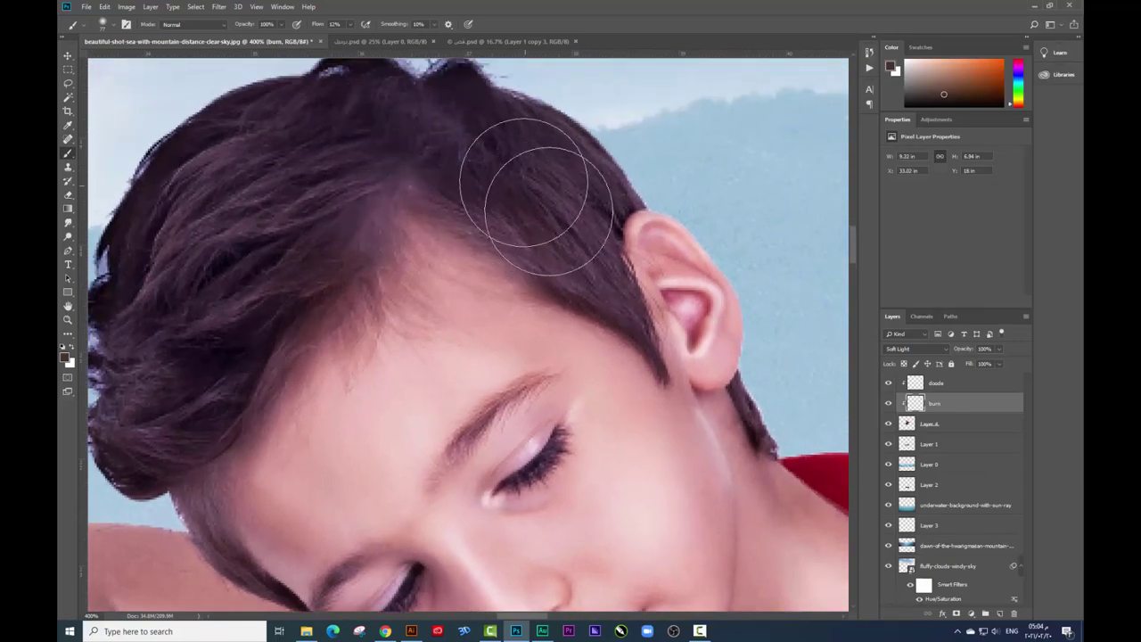
pyautogui.scroll(-2, 624, 293)
pyautogui.scroll(-2, 586, 230)
pyautogui.scroll(-2, 585, 267)
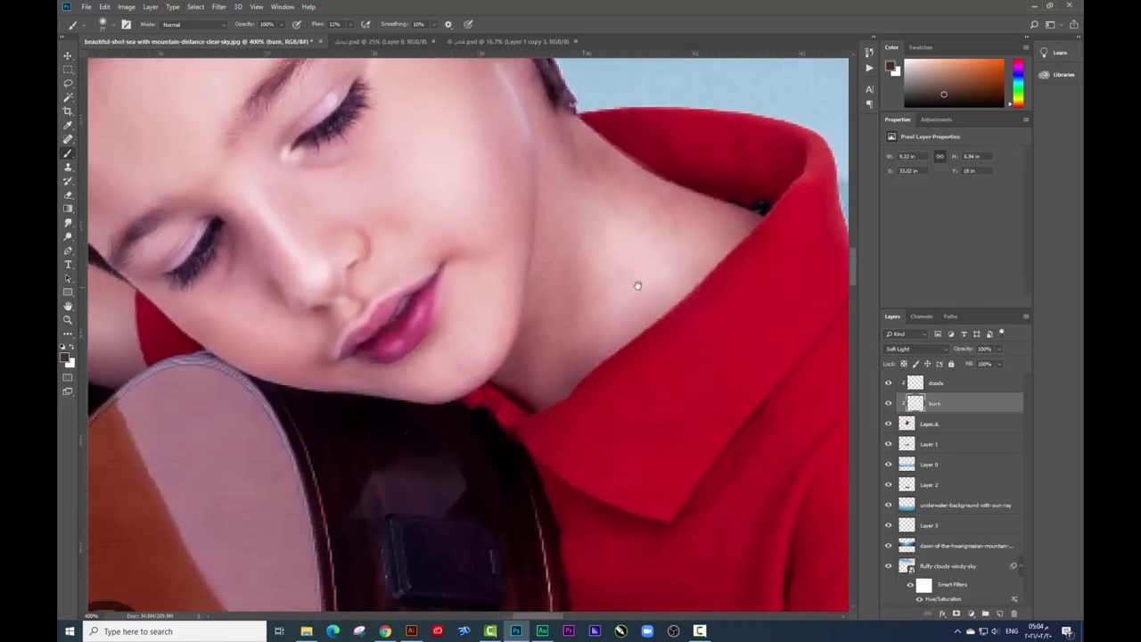
pyautogui.moveTo(637, 285); pyautogui.dragTo(1070, 294)
# Step: Confirm the brush settings and pan along the arm, strumming hand, guitar and fretting hand
pyautogui.rightClick(624, 332)
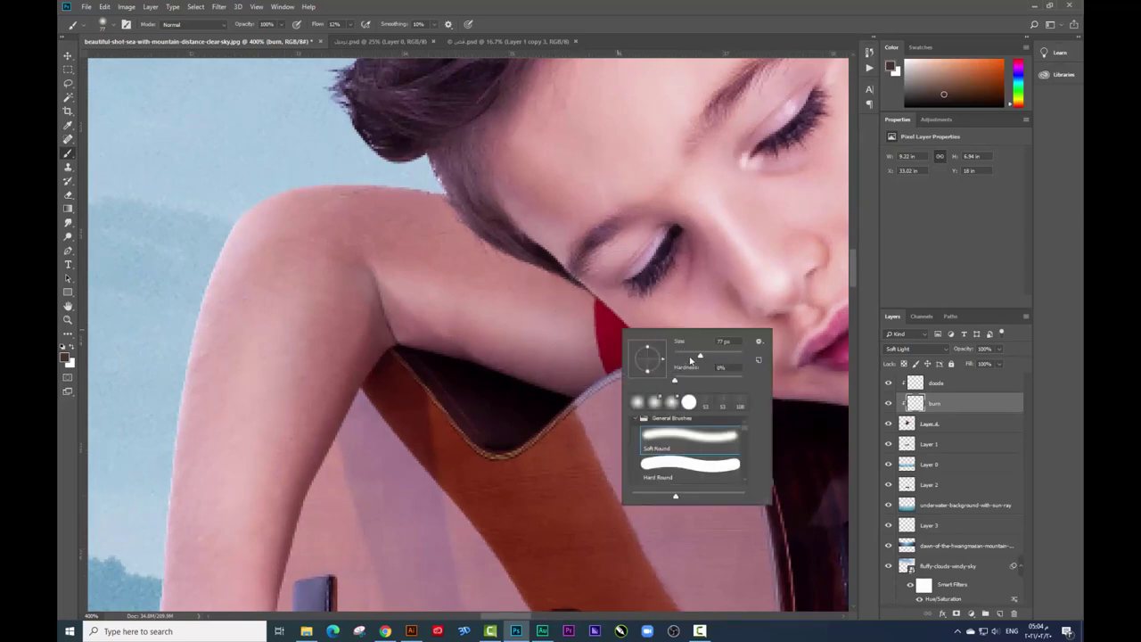
pyautogui.press('Return')
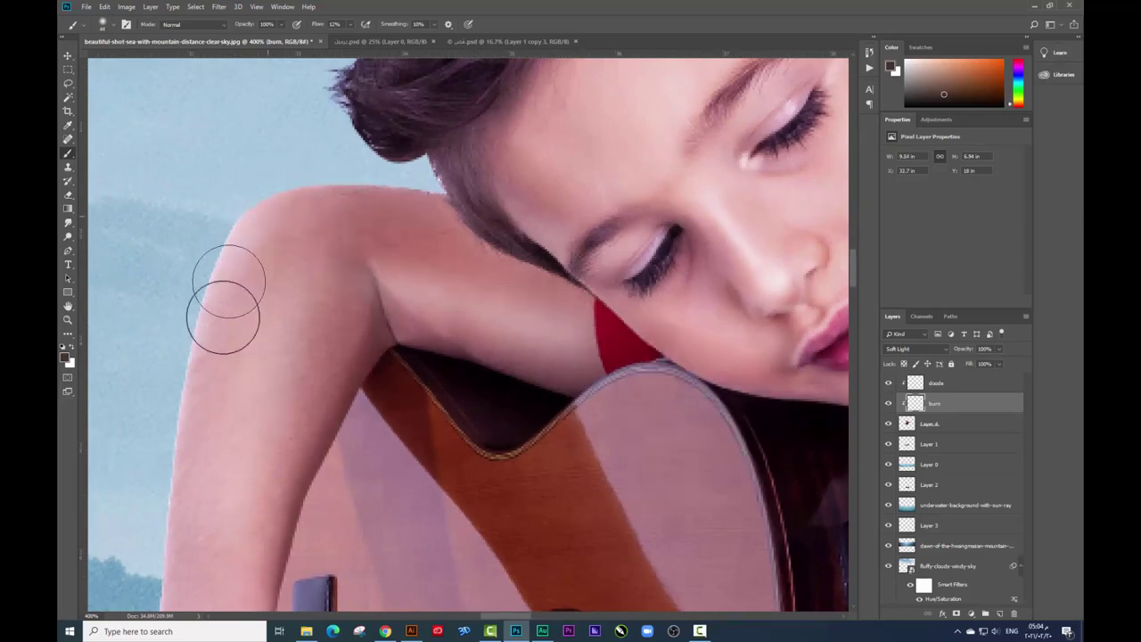
pyautogui.moveTo(222, 303); pyautogui.dragTo(242, 244)
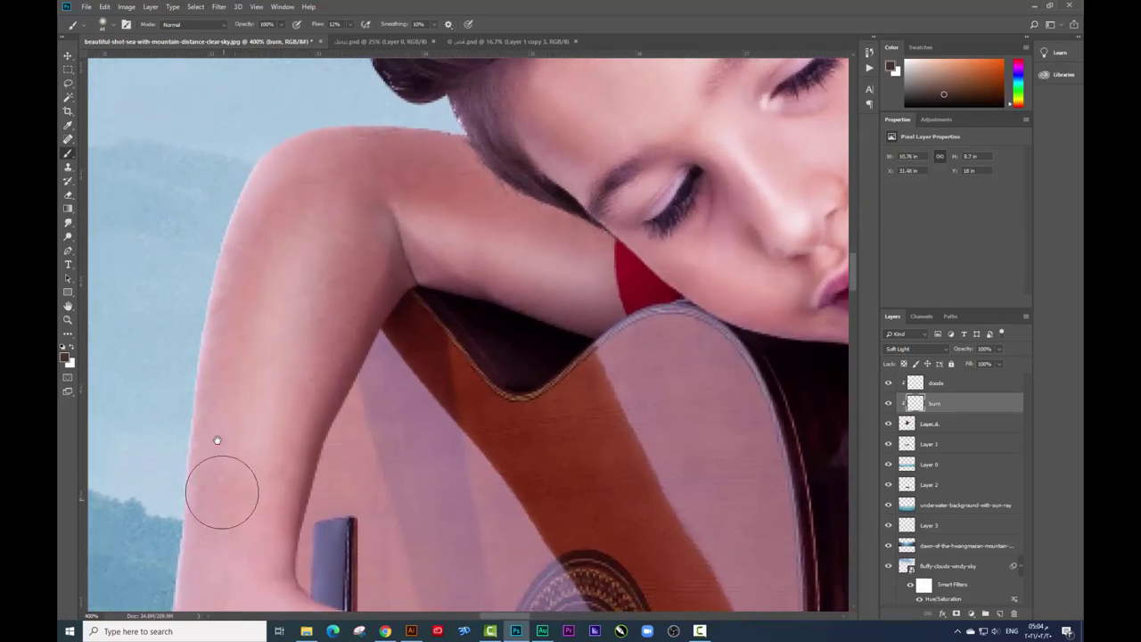
pyautogui.moveTo(217, 440); pyautogui.dragTo(271, 342)
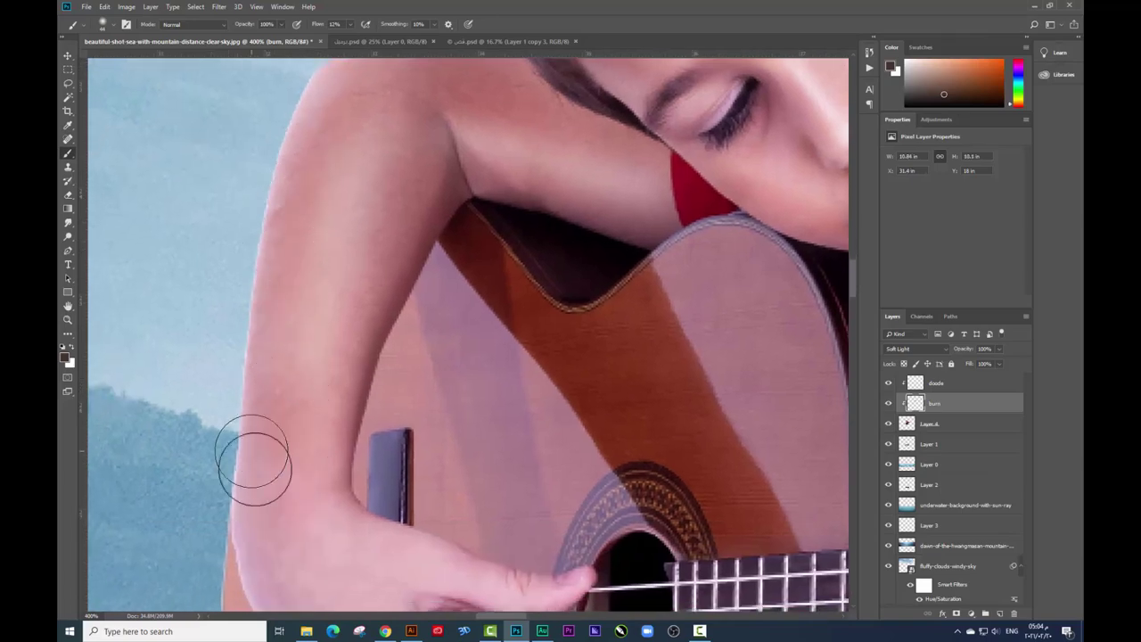
pyautogui.moveTo(290, 526); pyautogui.dragTo(273, 423)
pyautogui.moveTo(324, 458); pyautogui.dragTo(334, 349)
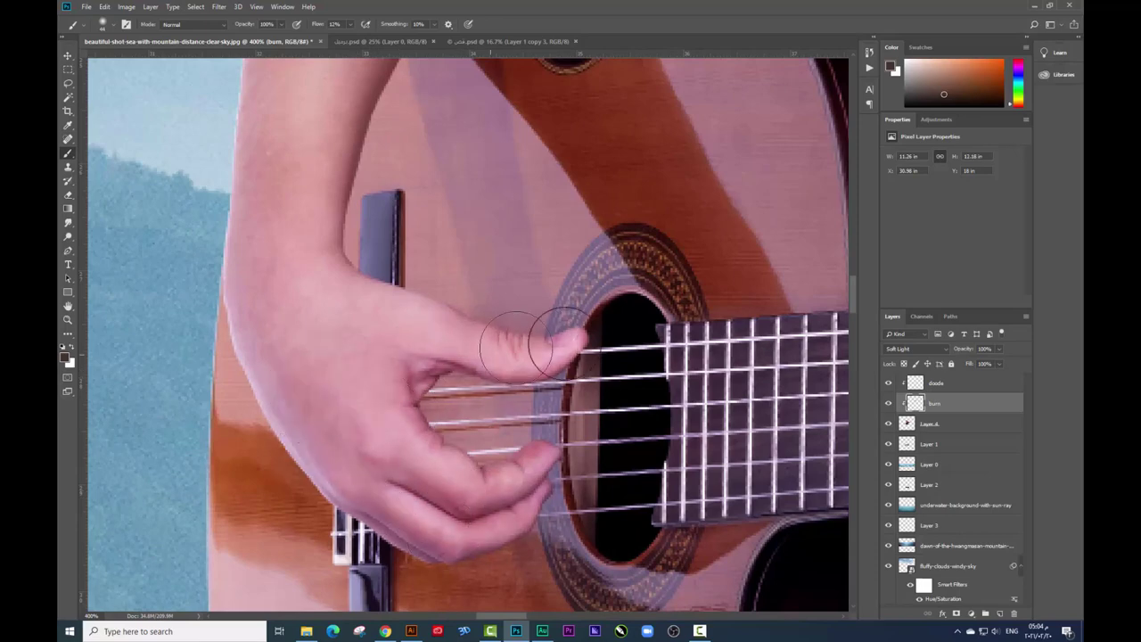
pyautogui.moveTo(535, 345); pyautogui.dragTo(619, 405)
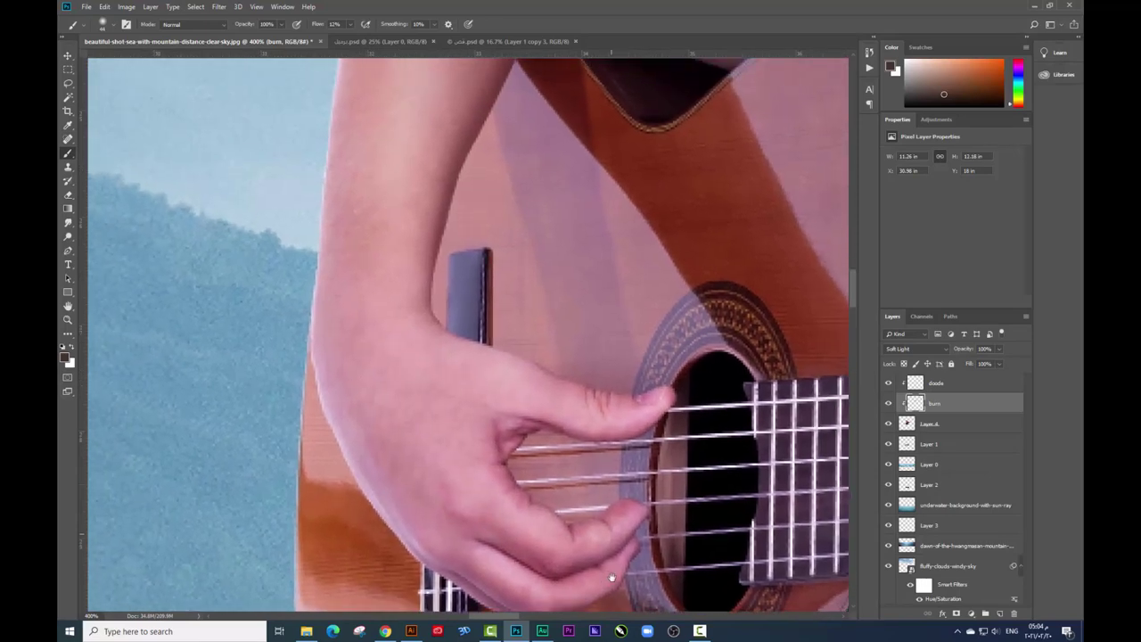
pyautogui.moveTo(611, 577)
pyautogui.mouseDown()
pyautogui.moveTo(357, 419)
pyautogui.moveTo(439, 456)
pyautogui.moveTo(758, 436)
pyautogui.mouseUp()
pyautogui.moveTo(383, 356); pyautogui.dragTo(446, 445)
pyautogui.moveTo(401, 205); pyautogui.dragTo(389, 255)
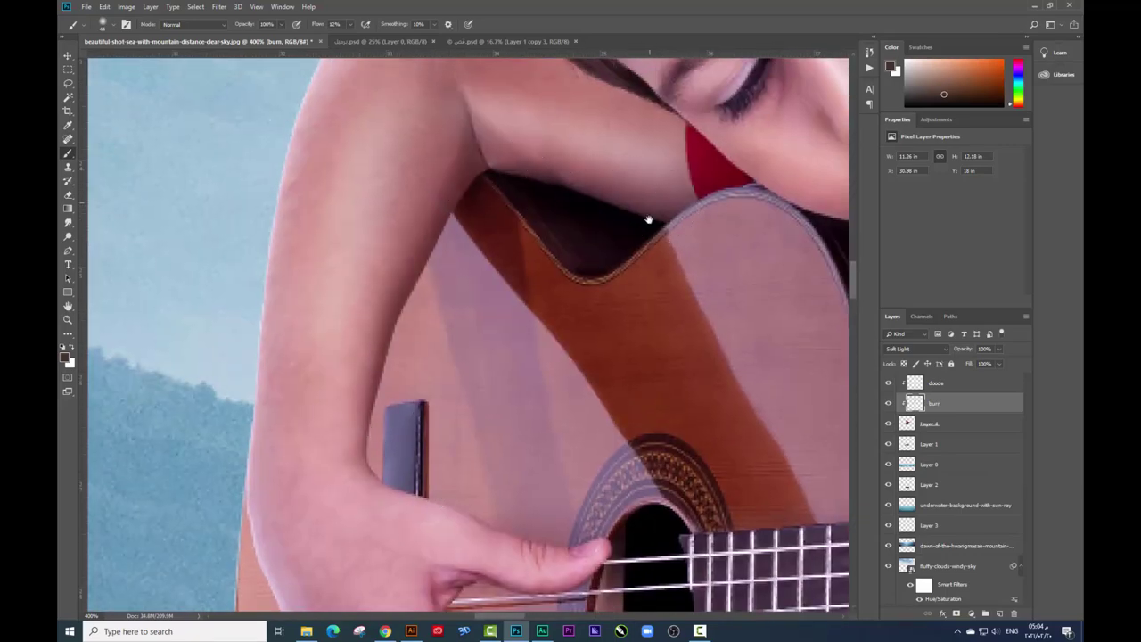
pyautogui.moveTo(648, 219)
pyautogui.mouseDown()
pyautogui.moveTo(486, 437)
pyautogui.moveTo(513, 453)
pyautogui.mouseUp()
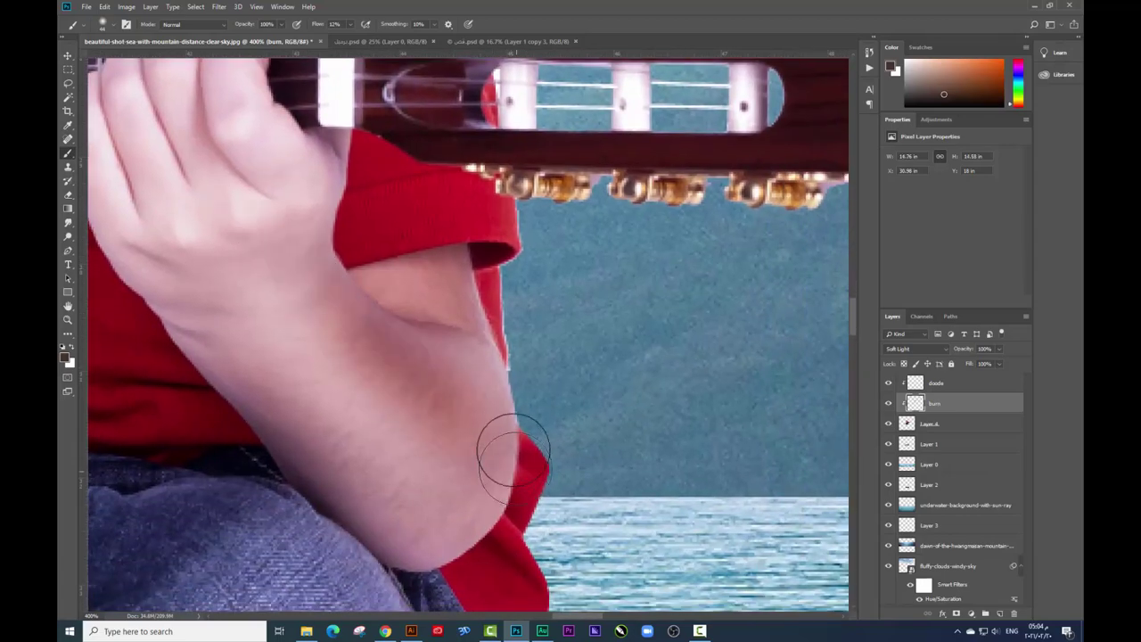
# Step: Darken the shadows along the elbow and on the fretting hand
pyautogui.moveTo(387, 264); pyautogui.dragTo(494, 192)
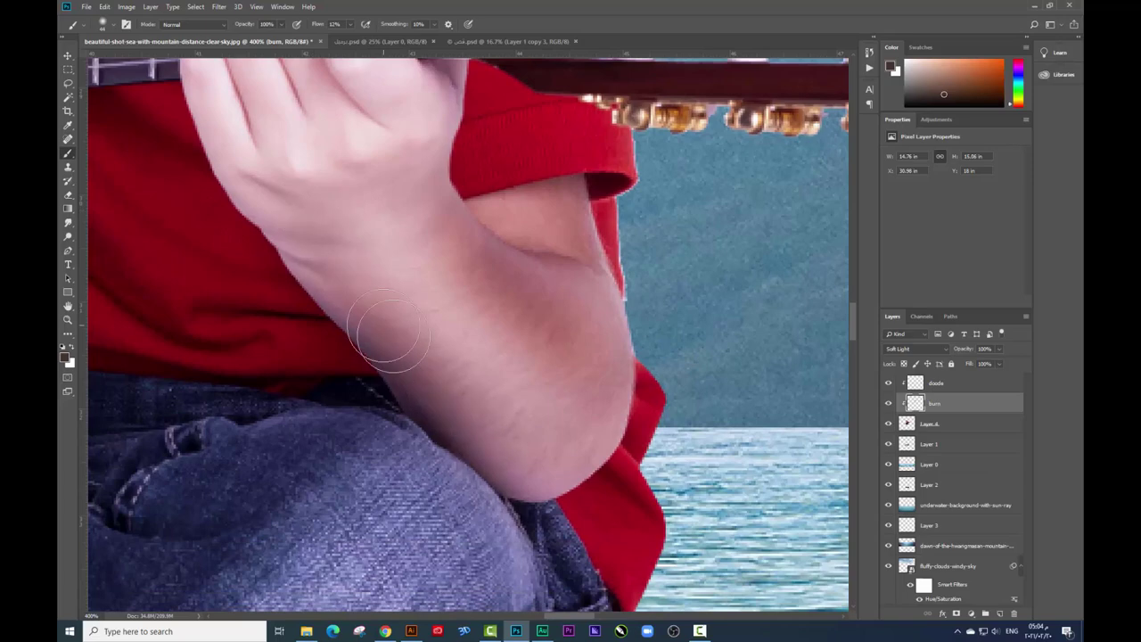
pyautogui.moveTo(598, 484); pyautogui.dragTo(591, 509)
pyautogui.moveTo(383, 306); pyautogui.dragTo(475, 414)
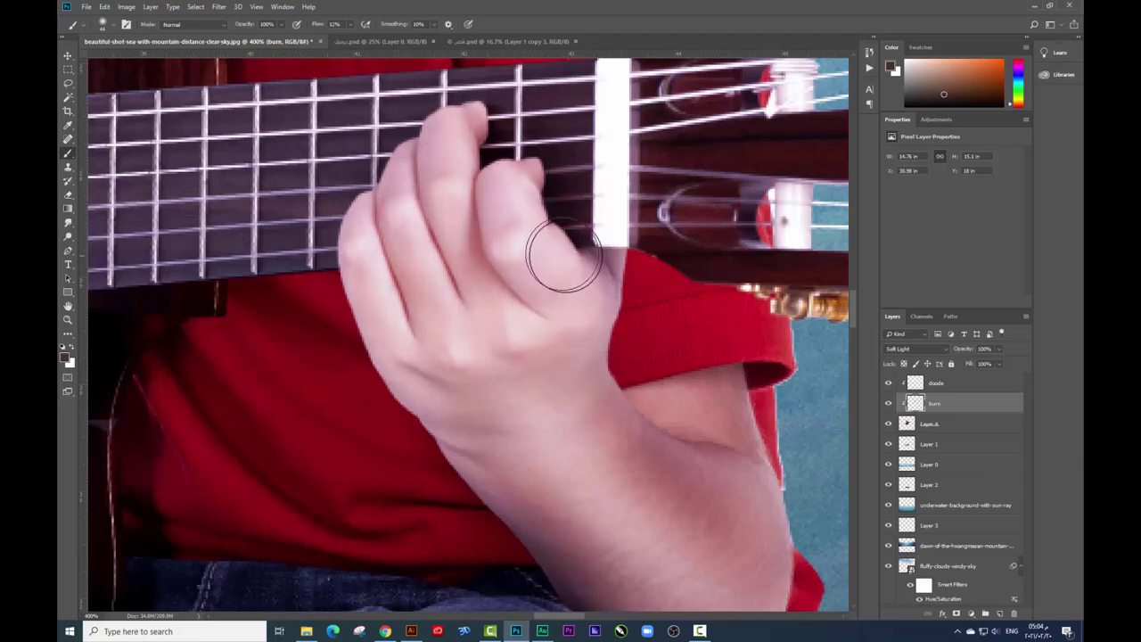
pyautogui.moveTo(505, 433); pyautogui.dragTo(552, 306)
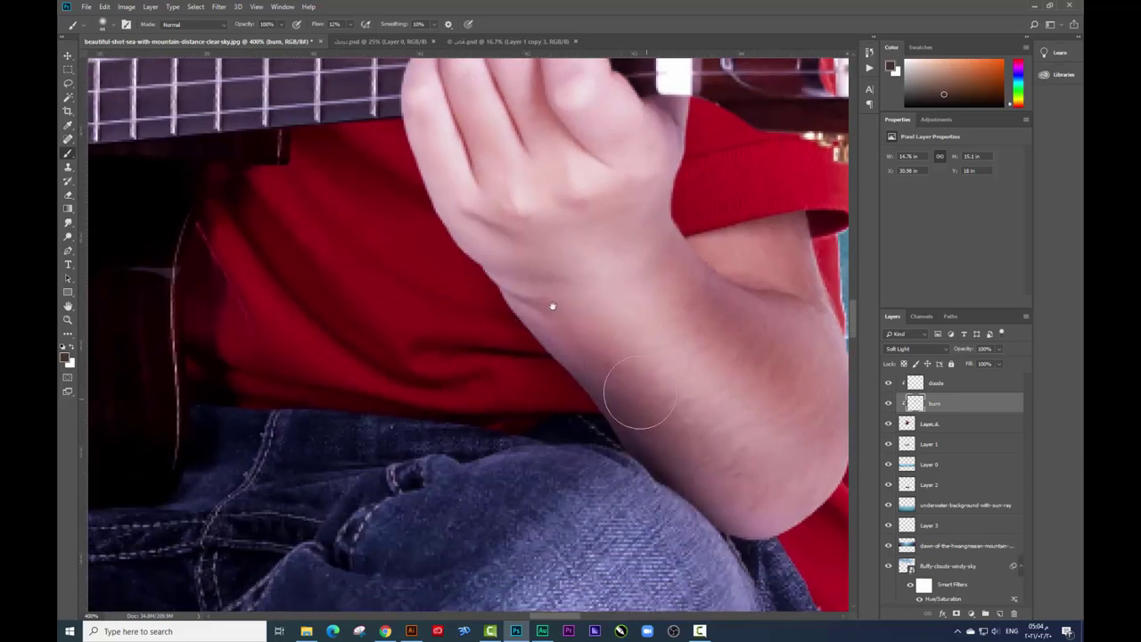
pyautogui.scroll(5, 552, 306)
pyautogui.scroll(5, 548, 294)
pyautogui.scroll(2, 556, 324)
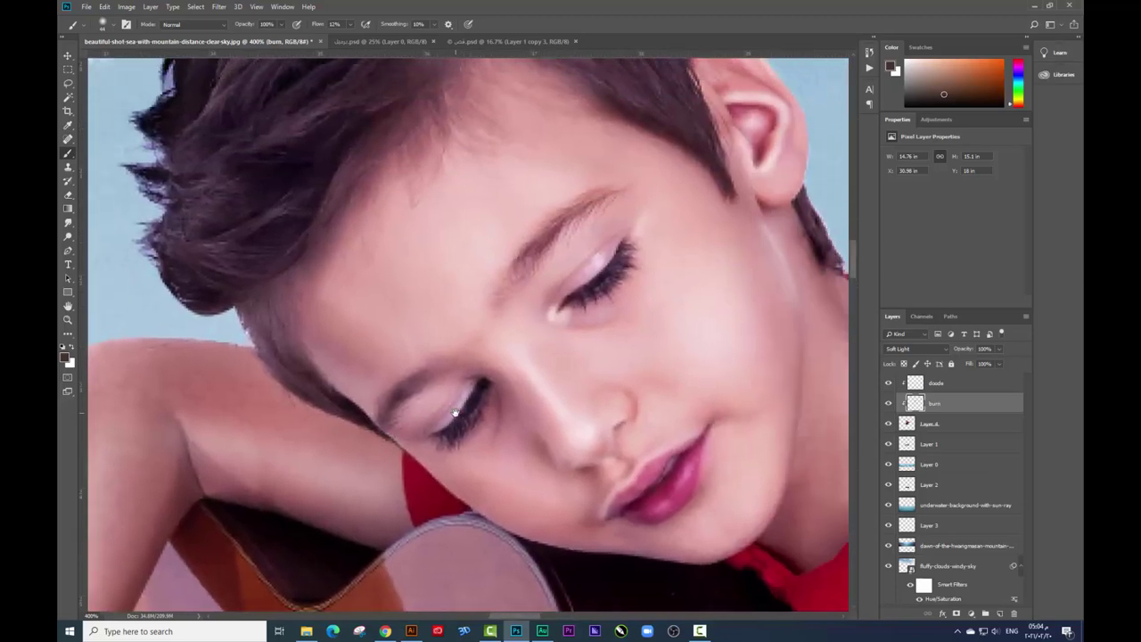
# Step: Make the brush smaller, then zoom out to view the whole composite
pyautogui.rightClick(624, 380)
pyautogui.press('Return')
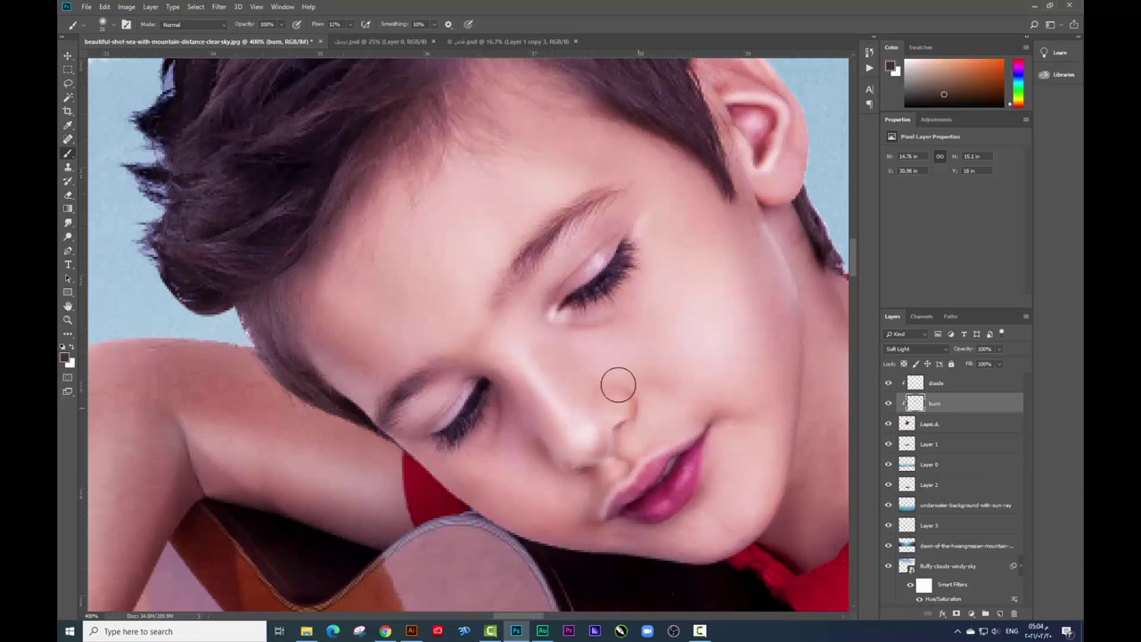
pyautogui.rightClick(655, 419)
pyautogui.press('Escape')
pyautogui.hscroll(3, 585, 453)
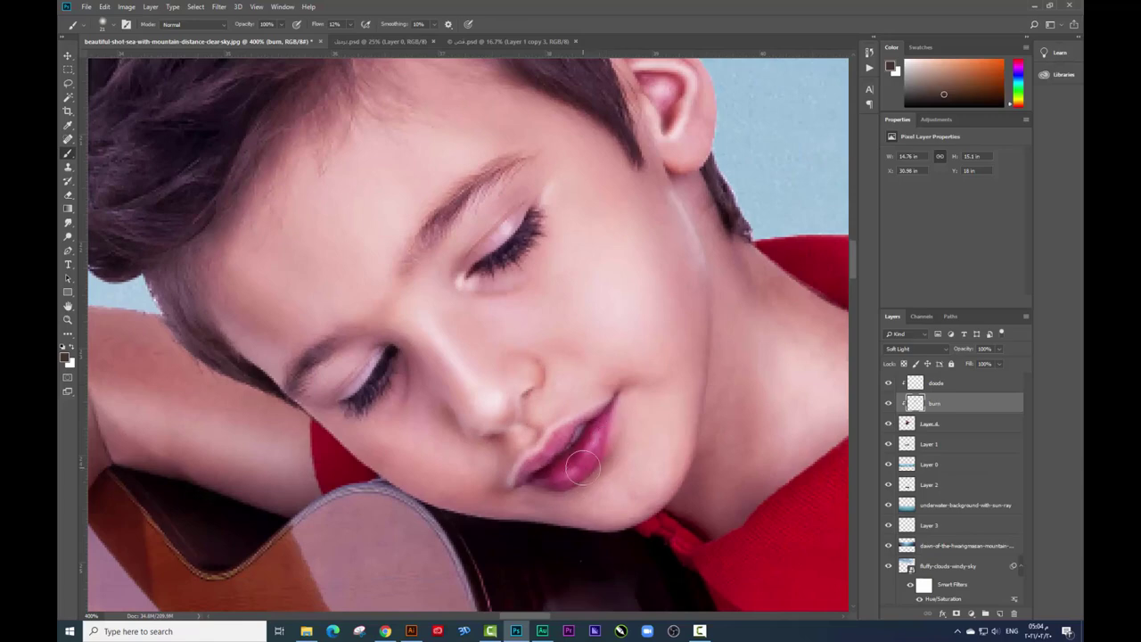
pyautogui.hotkey('ctrl', '1')
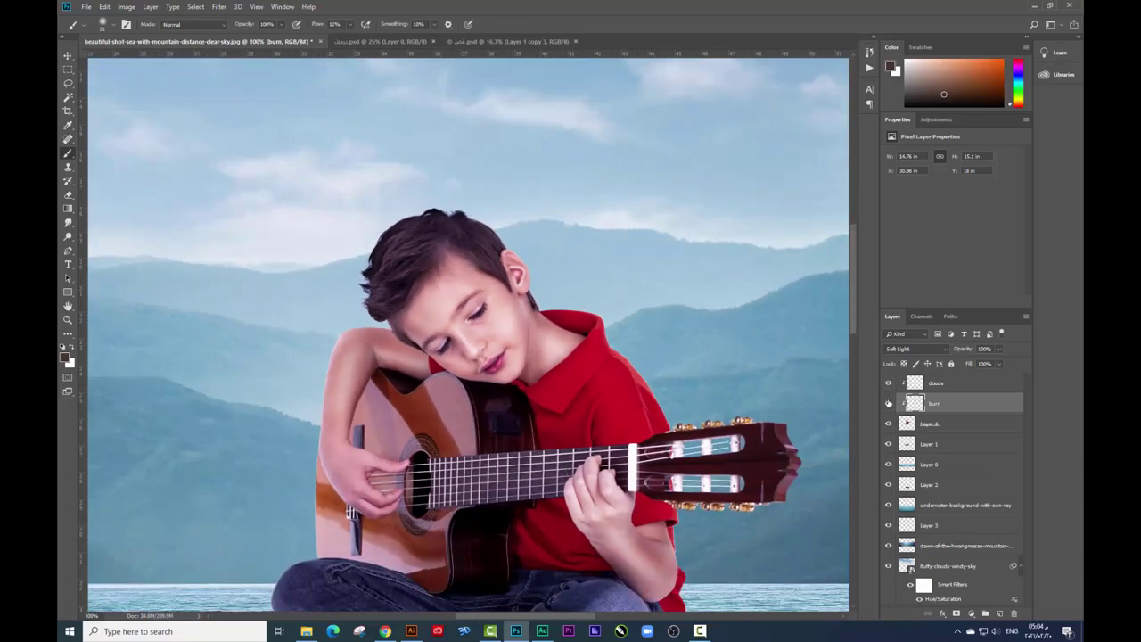
# Step: Toggle the burn and doode layers off and on to compare the shading
pyautogui.click(887, 402)
pyautogui.click(887, 403)
pyautogui.click(889, 383)
pyautogui.click(888, 383)
pyautogui.scroll(-5, 575, 265)
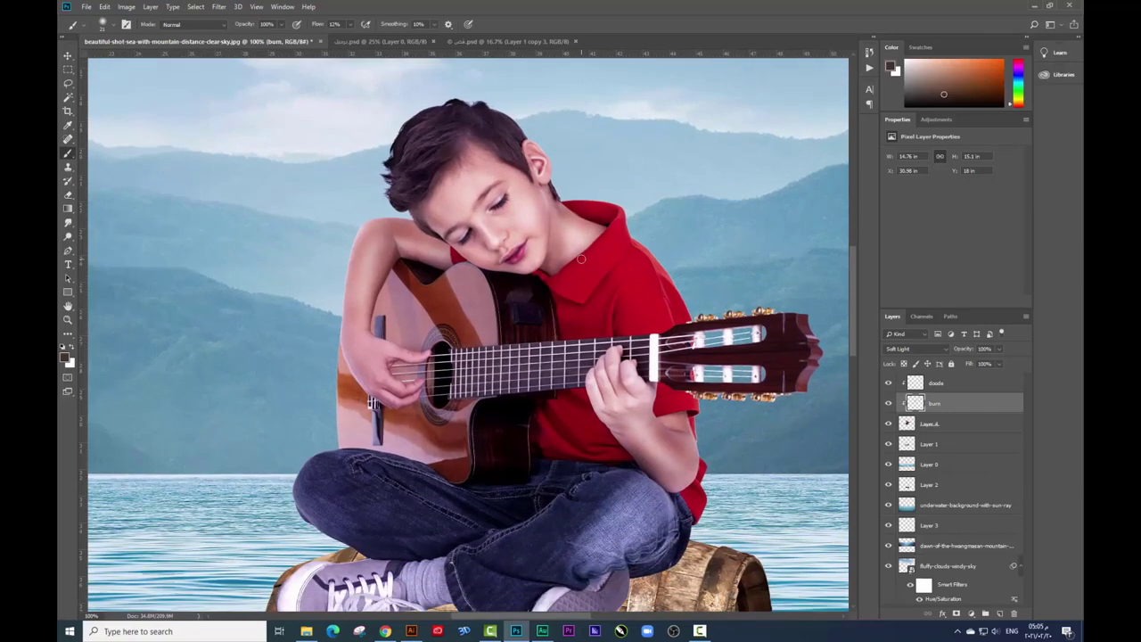
pyautogui.scroll(1, 580, 258)
pyautogui.scroll(1, 602, 333)
pyautogui.scroll(1, 603, 332)
pyautogui.scroll(1, 602, 332)
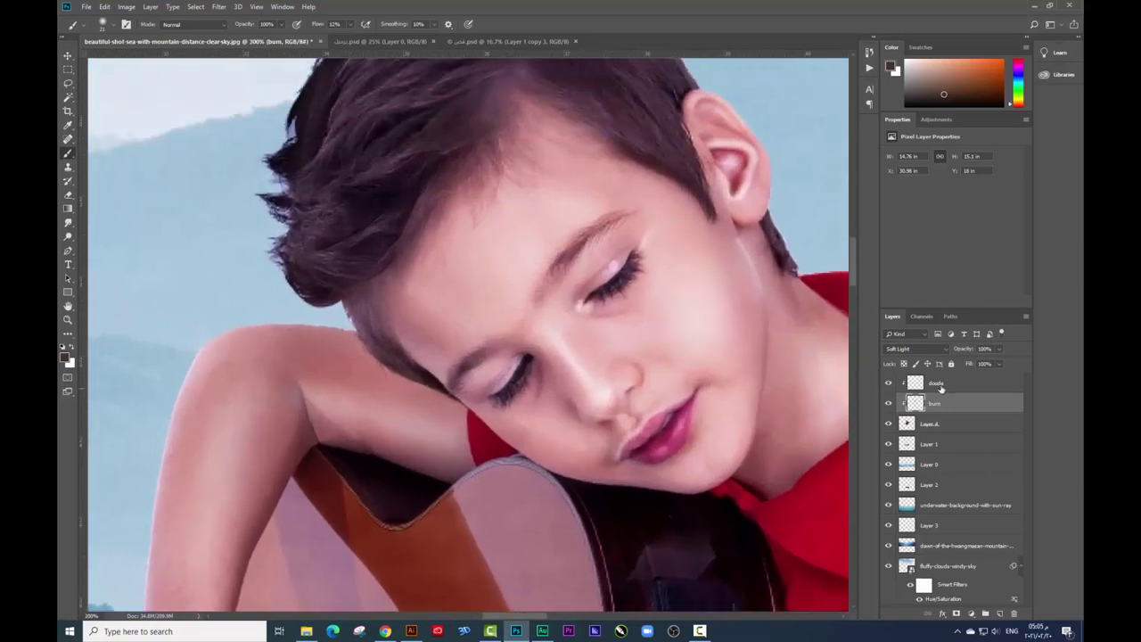
# Step: On the doode layer, switch to white and lower the brush flow to 5%
pyautogui.click(945, 385)
pyautogui.press('x')
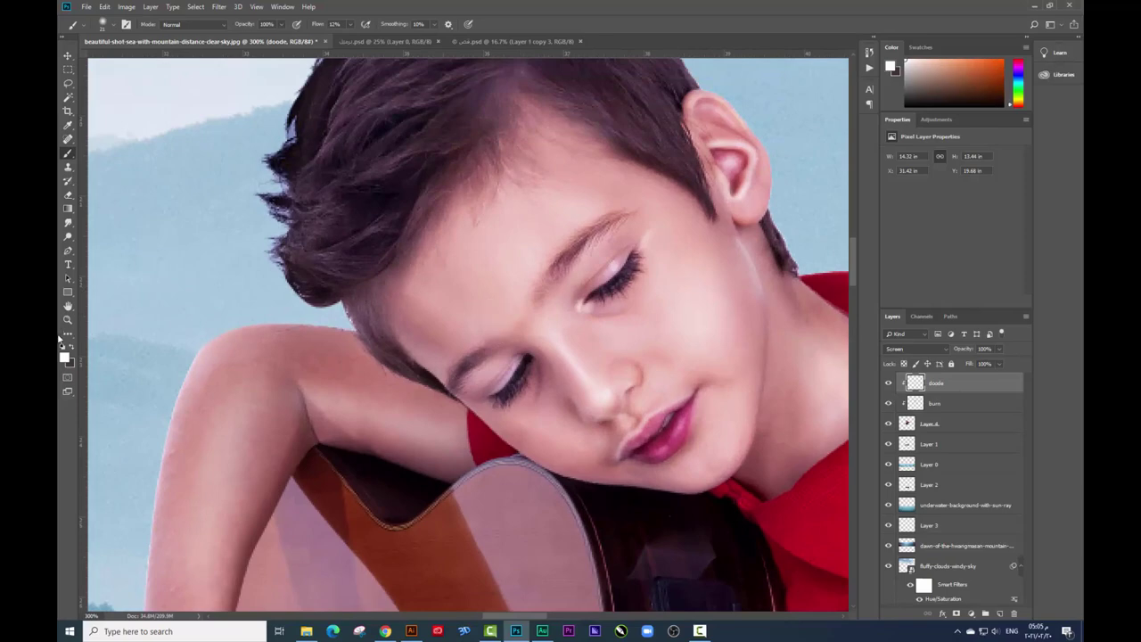
pyautogui.rightClick(530, 406)
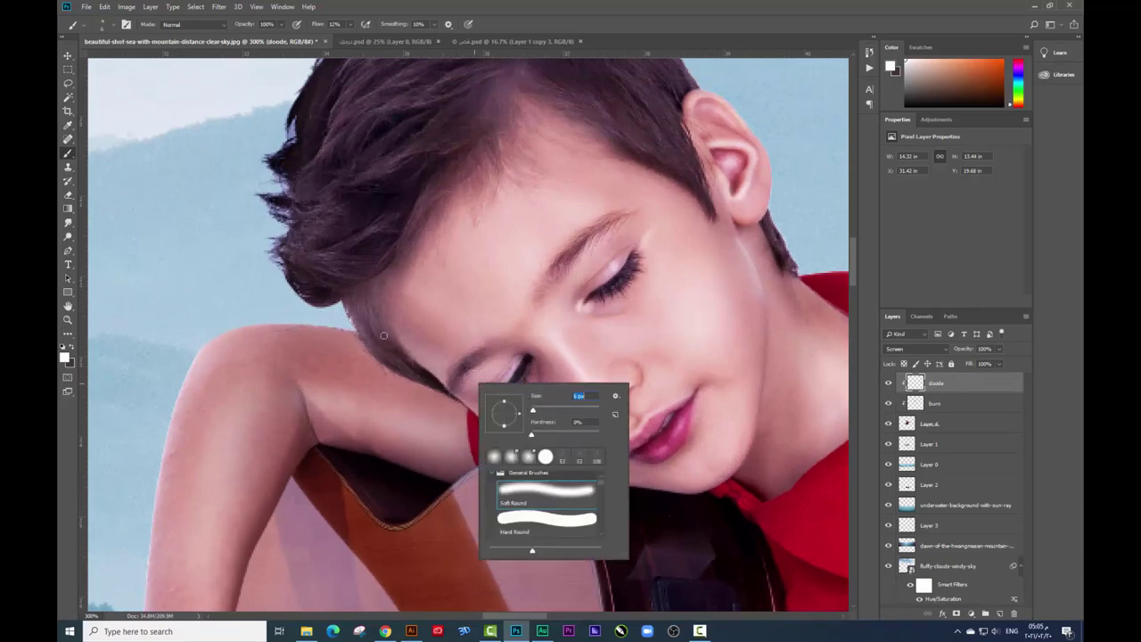
pyautogui.press('Escape')
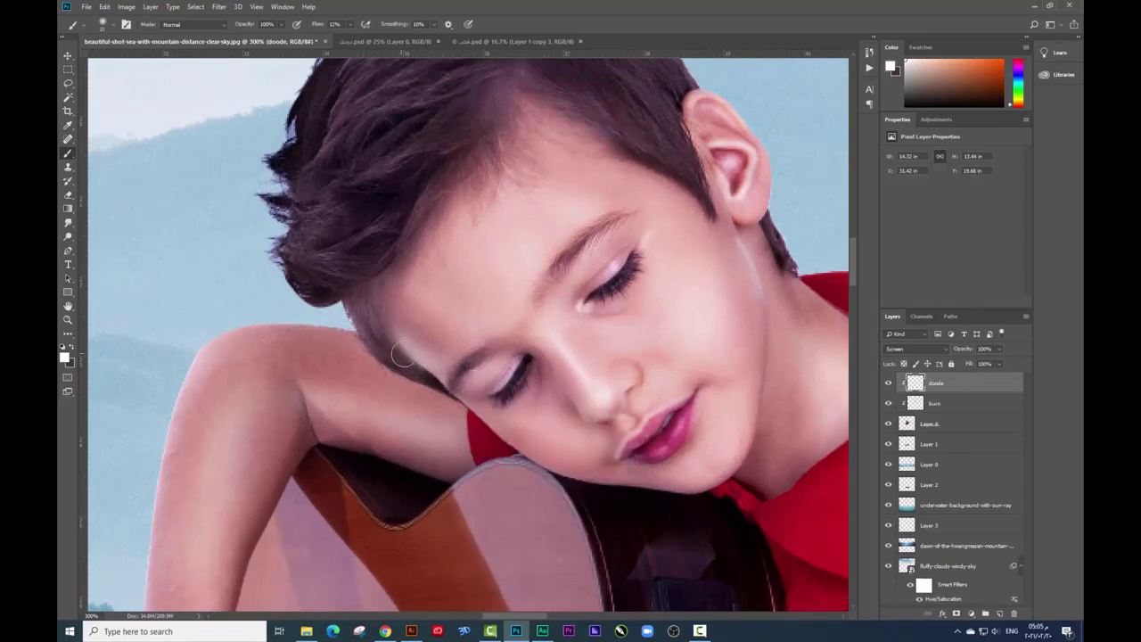
pyautogui.rightClick(552, 401)
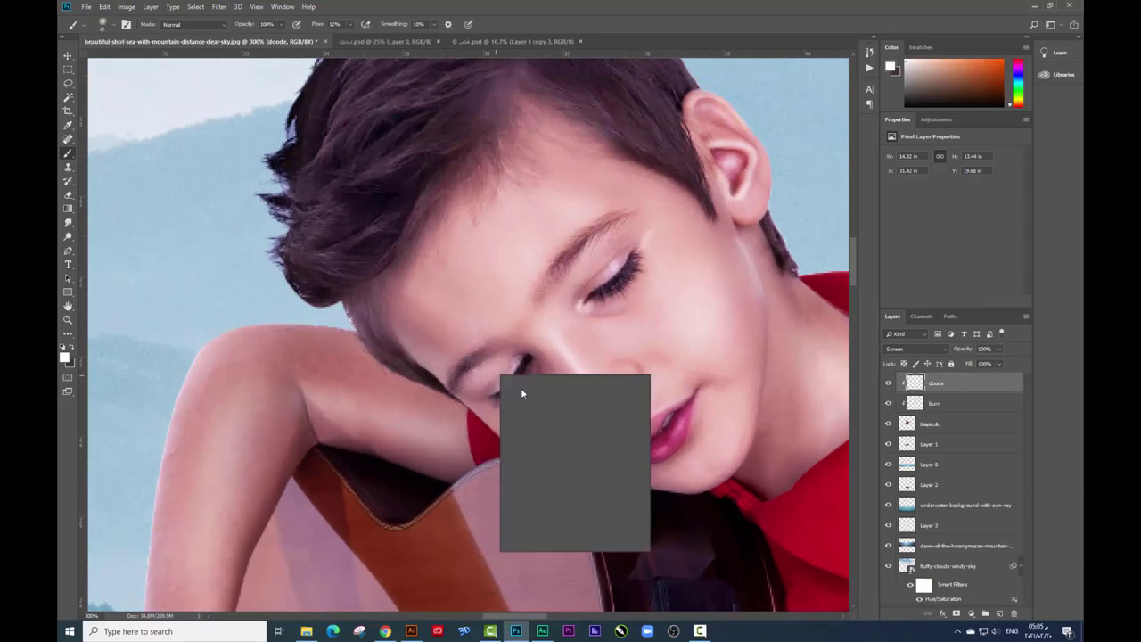
pyautogui.click(347, 27)
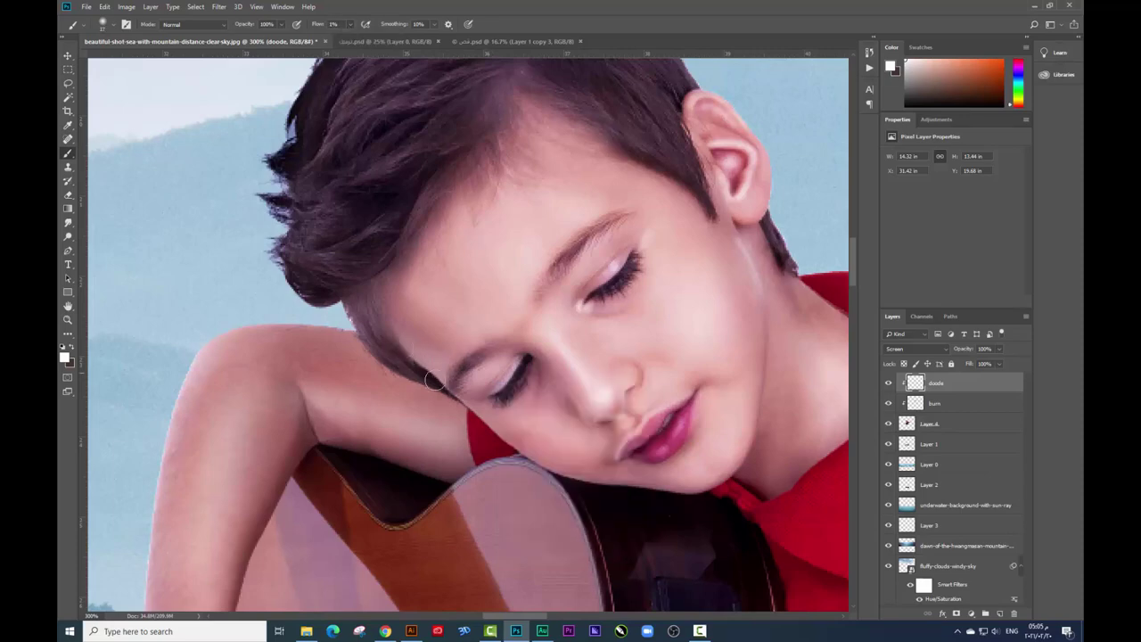
pyautogui.click(350, 26)
pyautogui.click(424, 357)
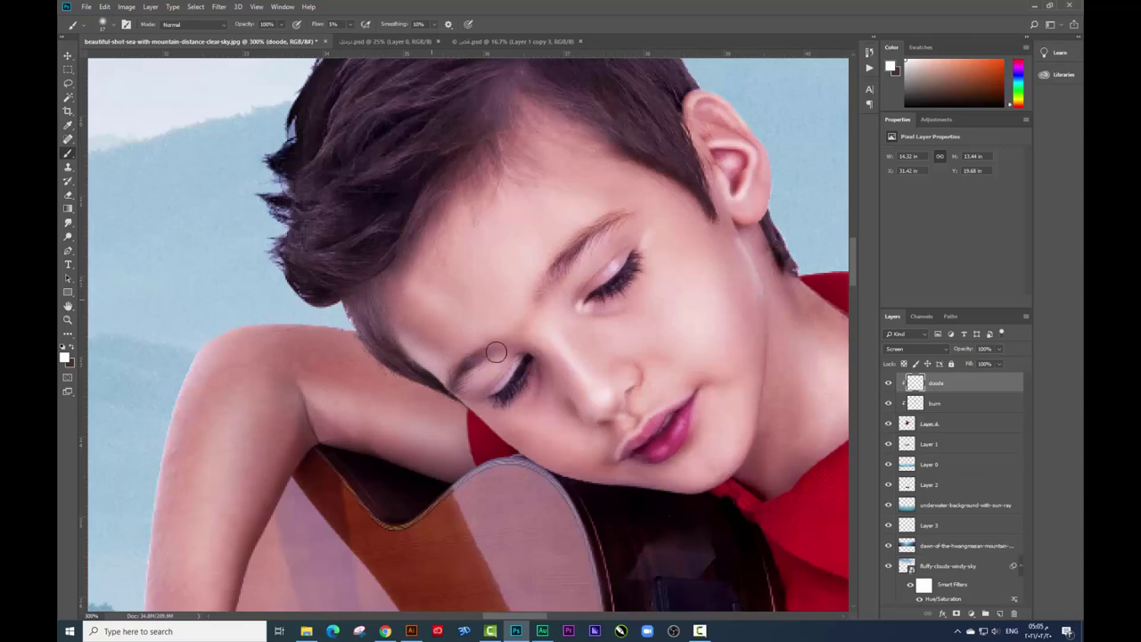
# Step: Paint faint white highlights on the boy's forehead and neck
pyautogui.moveTo(535, 373); pyautogui.dragTo(453, 329)
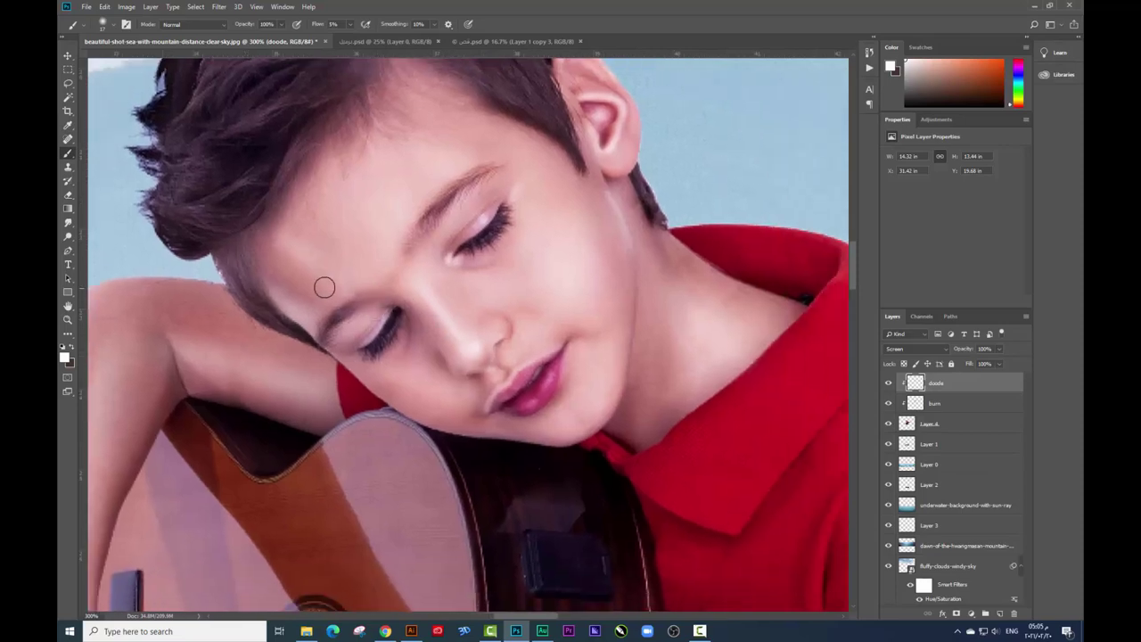
pyautogui.press('e')
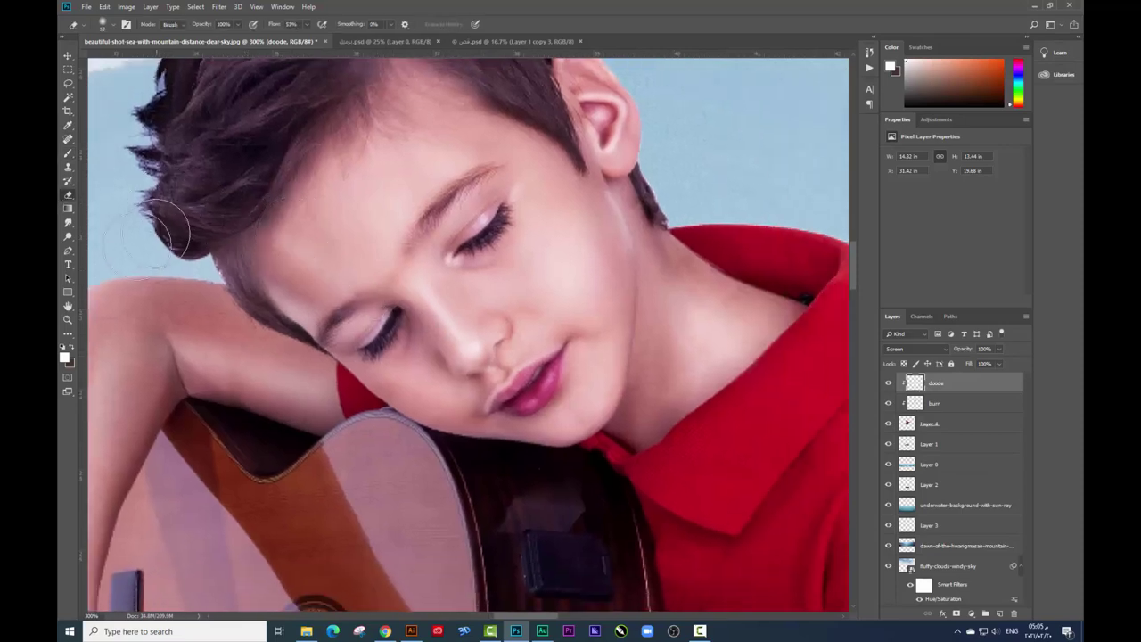
pyautogui.click(68, 153)
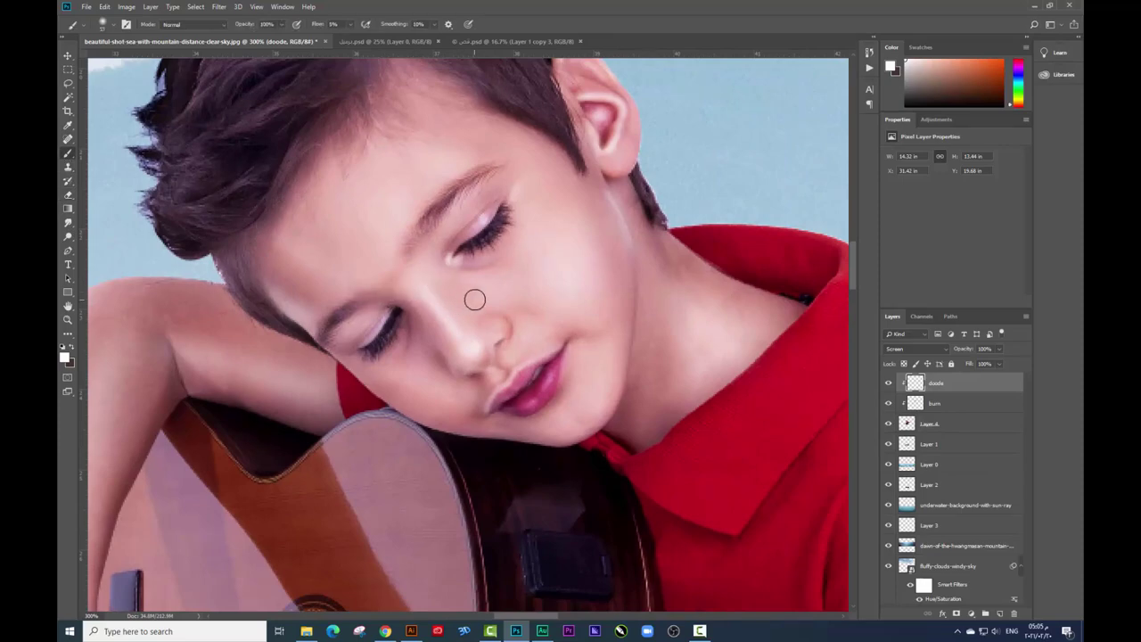
pyautogui.scroll(2, 549, 343)
pyautogui.rightClick(584, 307)
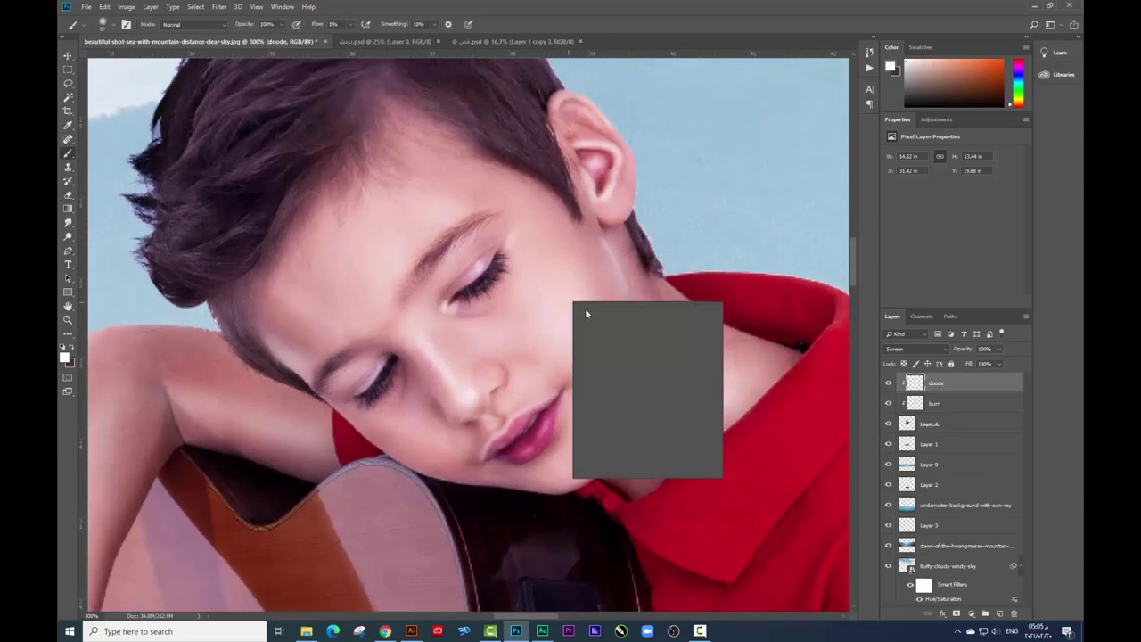
pyautogui.click(629, 296)
pyautogui.moveTo(624, 269)
pyautogui.mouseDown()
pyautogui.moveTo(603, 207)
pyautogui.moveTo(549, 177)
pyautogui.mouseUp()
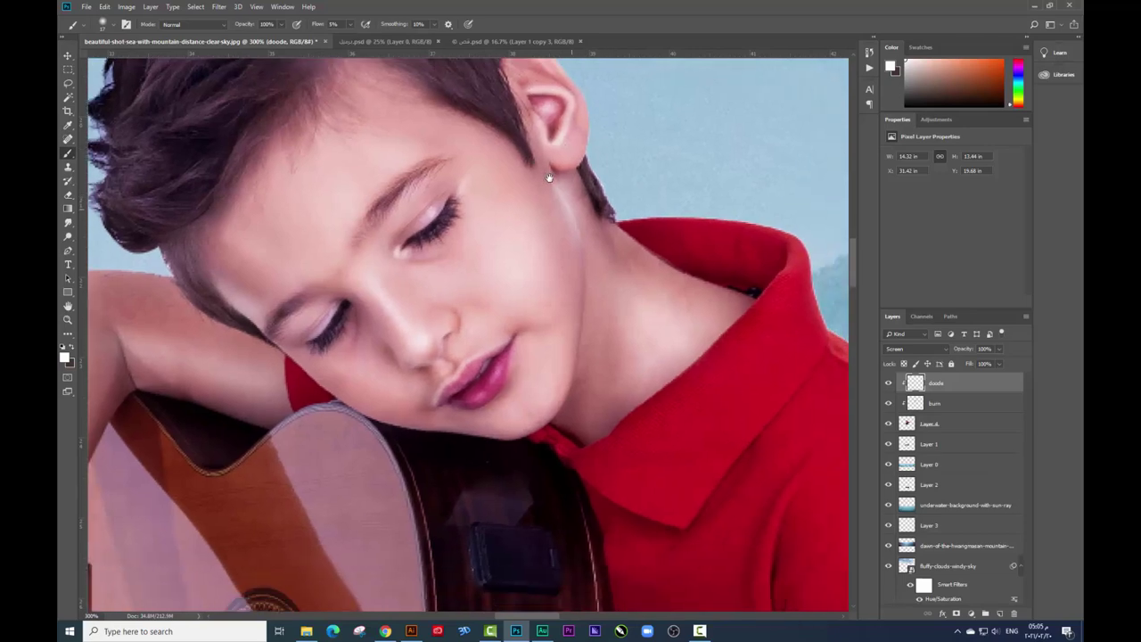
pyautogui.rightClick(649, 313)
pyautogui.click(584, 434)
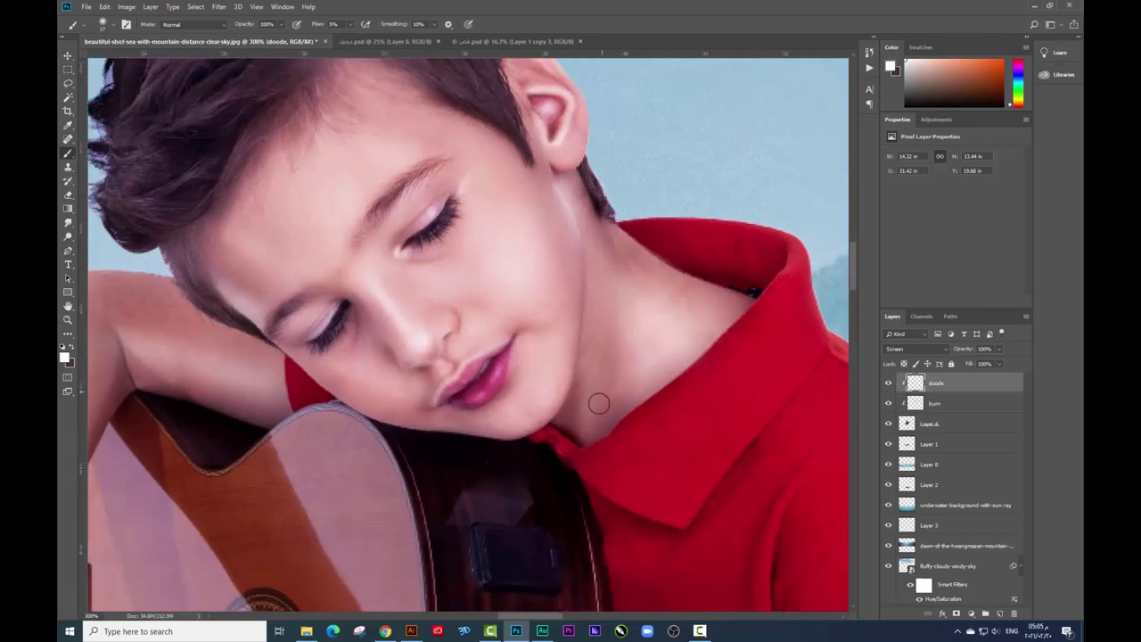
pyautogui.moveTo(590, 447); pyautogui.dragTo(593, 316)
# Step: Lighten the boy's upper arm, then pan across the hands and face
pyautogui.scroll(-2, 597, 338)
pyautogui.hscroll(-3, 588, 325)
pyautogui.hscroll(-3, 588, 312)
pyautogui.rightClick(588, 298)
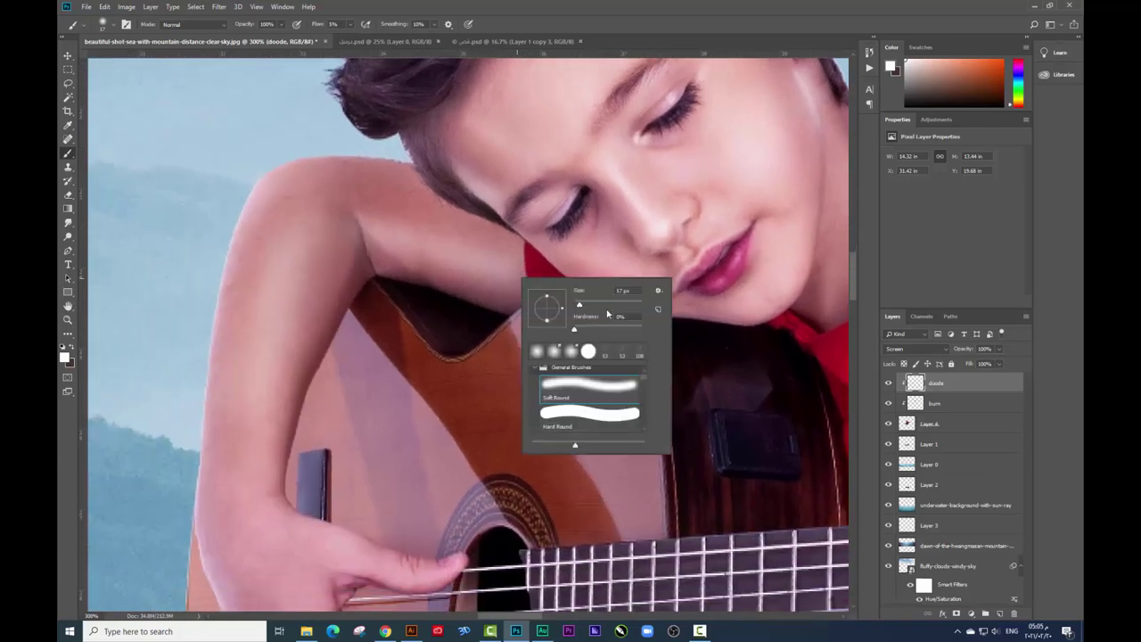
pyautogui.click(411, 238)
pyautogui.moveTo(396, 241); pyautogui.dragTo(482, 266)
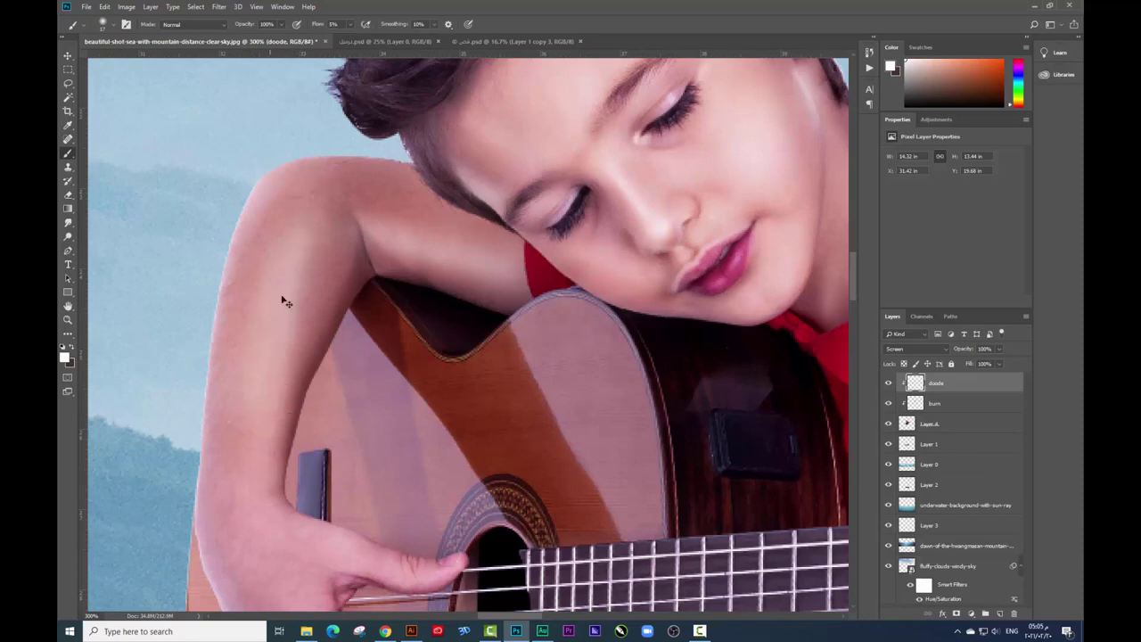
pyautogui.moveTo(301, 342); pyautogui.dragTo(306, 209)
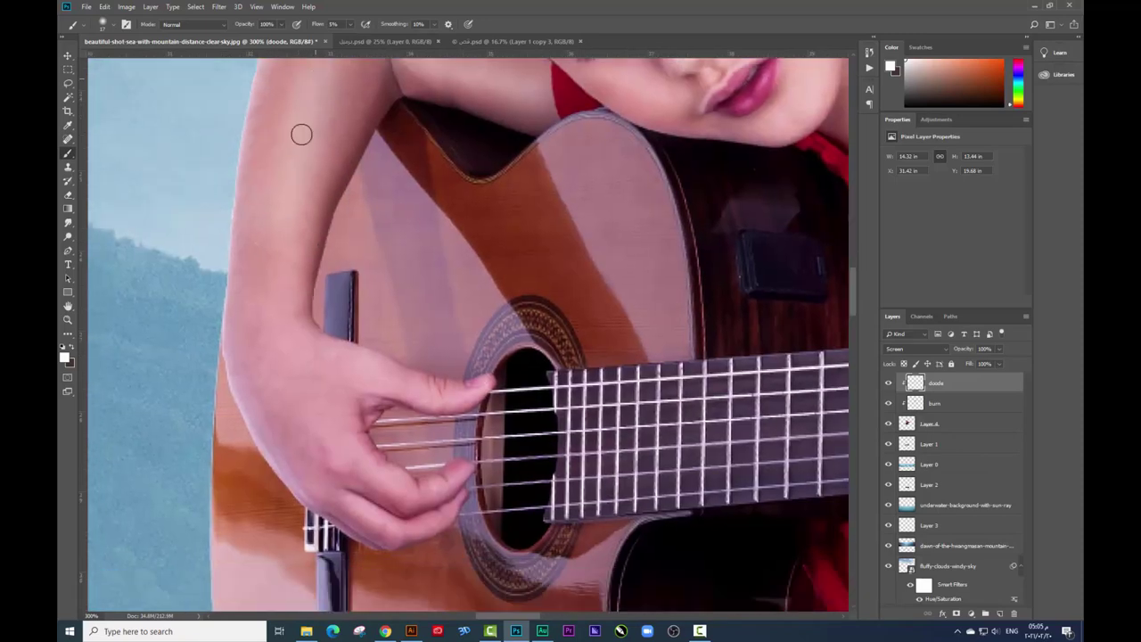
pyautogui.moveTo(339, 243); pyautogui.dragTo(332, 184)
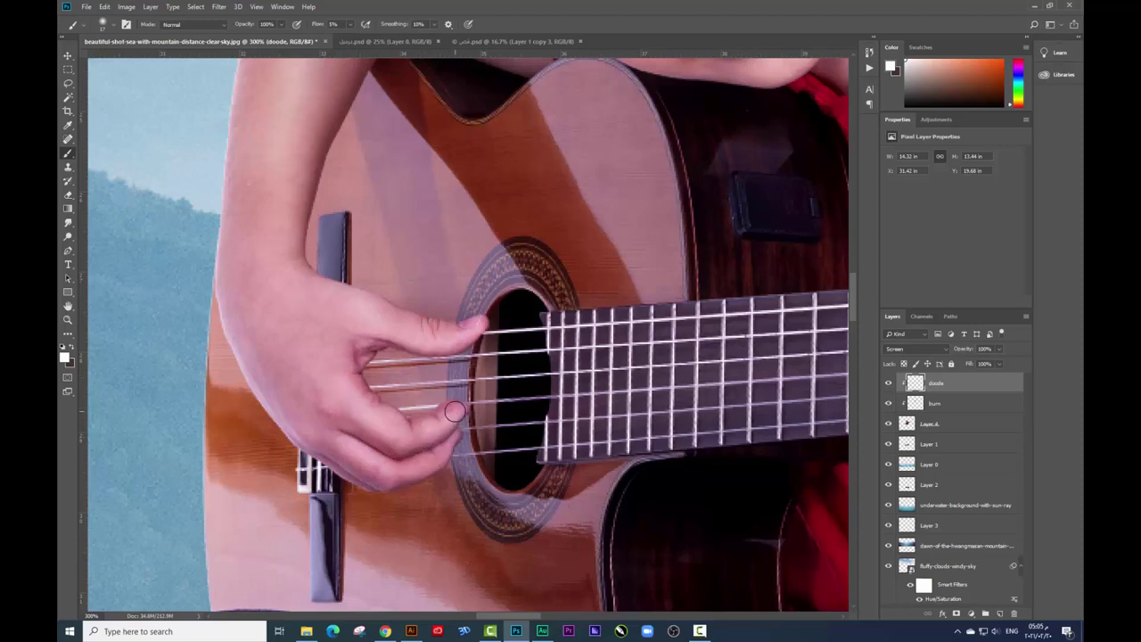
pyautogui.moveTo(351, 446); pyautogui.dragTo(345, 442)
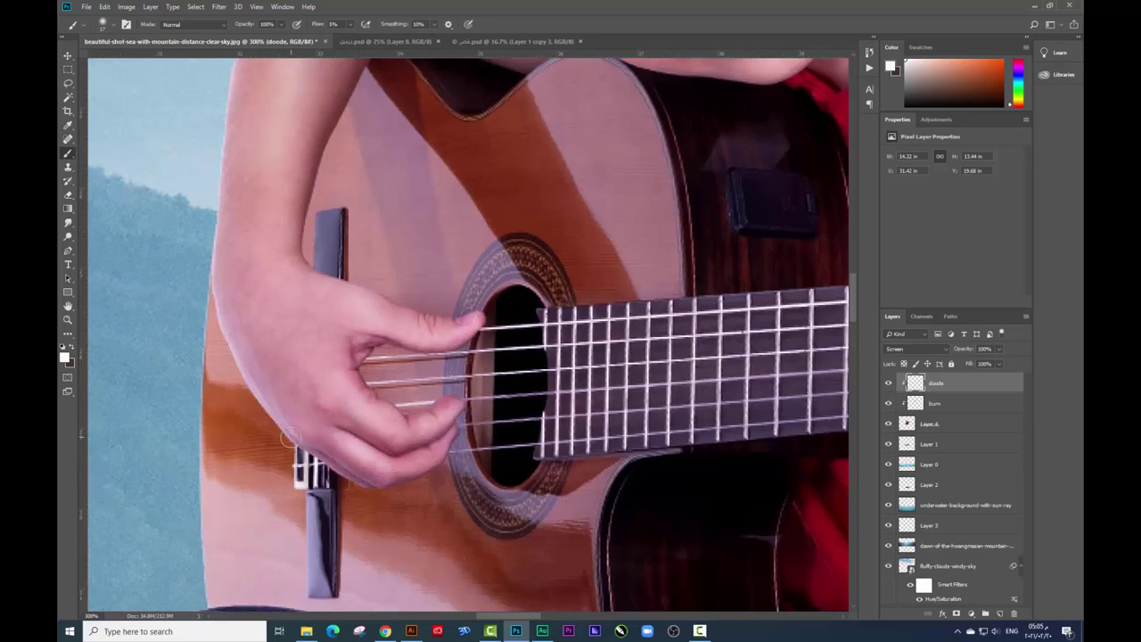
pyautogui.moveTo(372, 338); pyautogui.dragTo(372, 439)
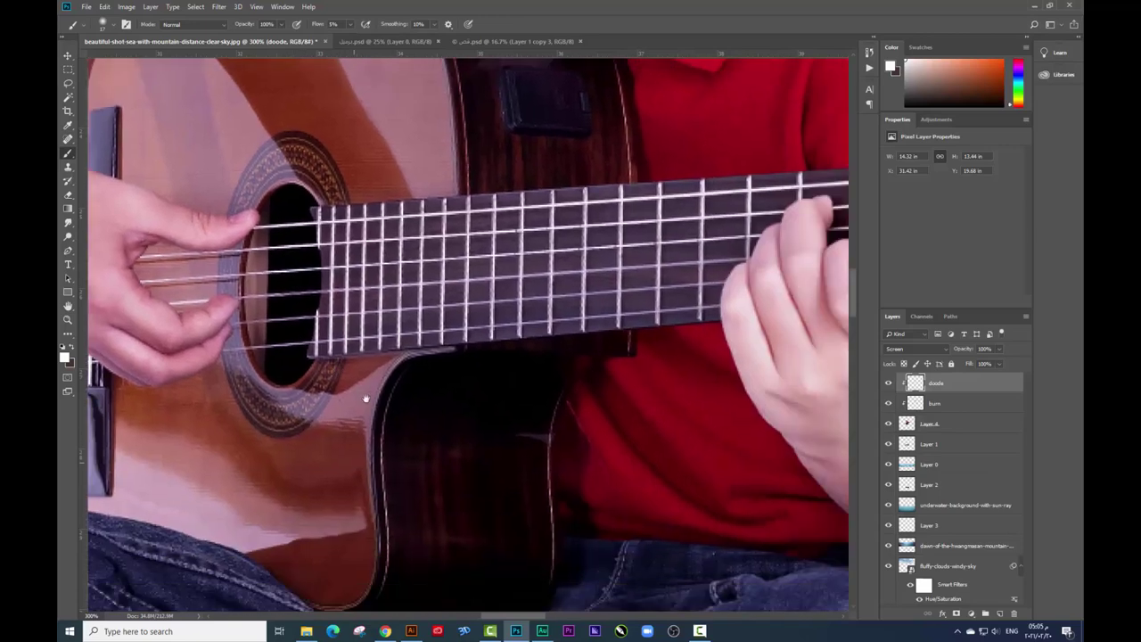
pyautogui.moveTo(340, 498); pyautogui.dragTo(264, 329)
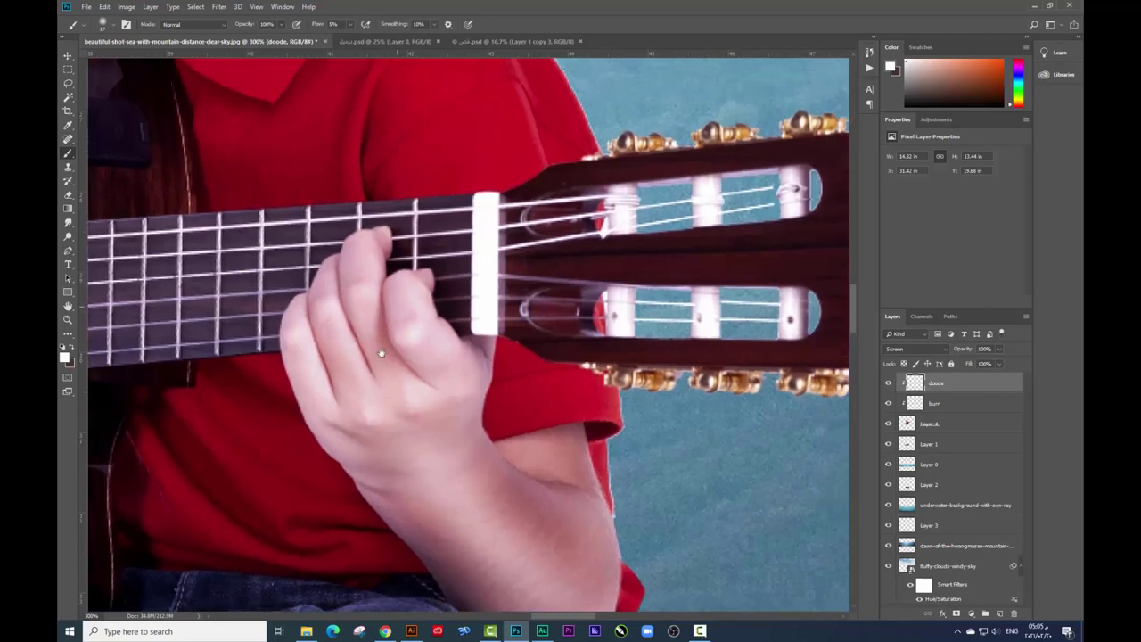
pyautogui.moveTo(364, 294); pyautogui.dragTo(472, 384)
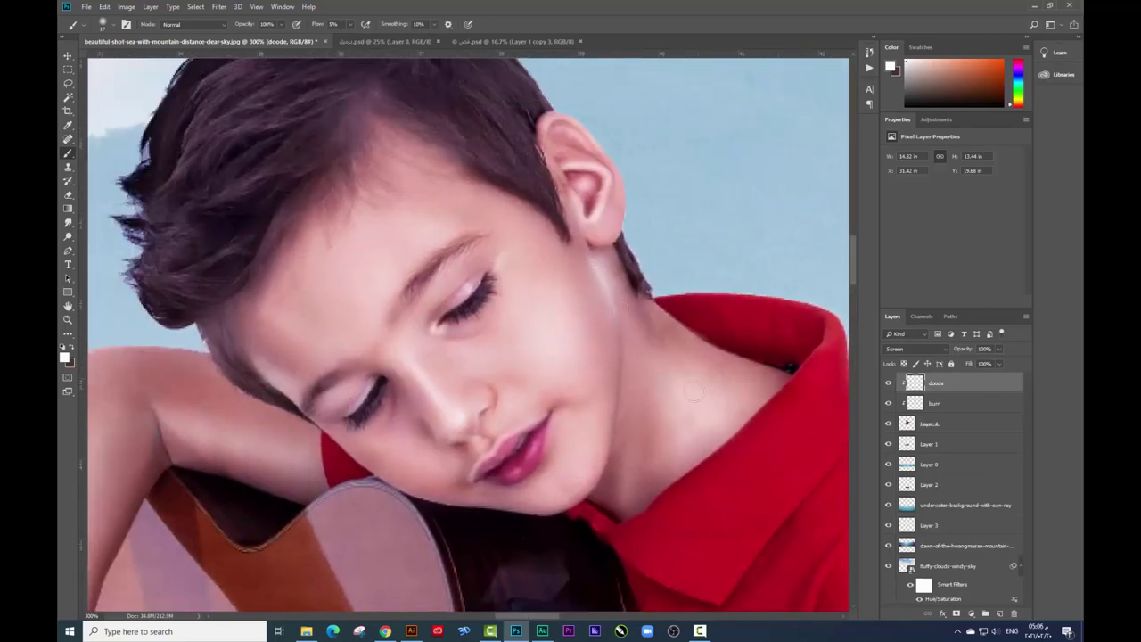
# Step: Return to the burn layer with black and raise the brush flow to 30%
pyautogui.click(932, 403)
pyautogui.press('x')
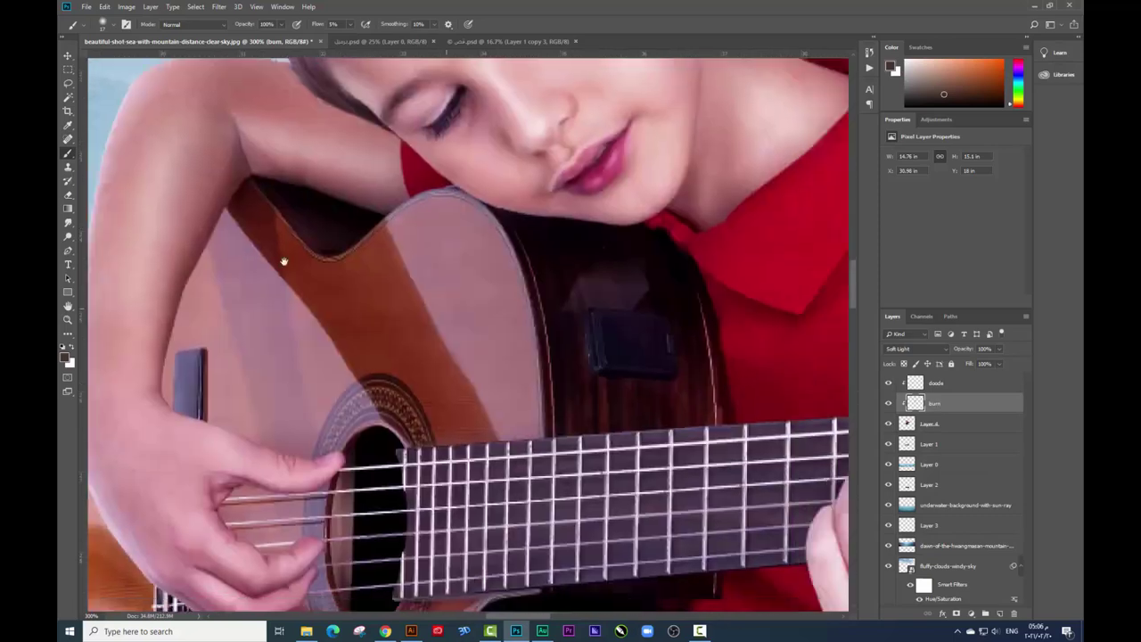
pyautogui.moveTo(359, 429); pyautogui.dragTo(488, 310)
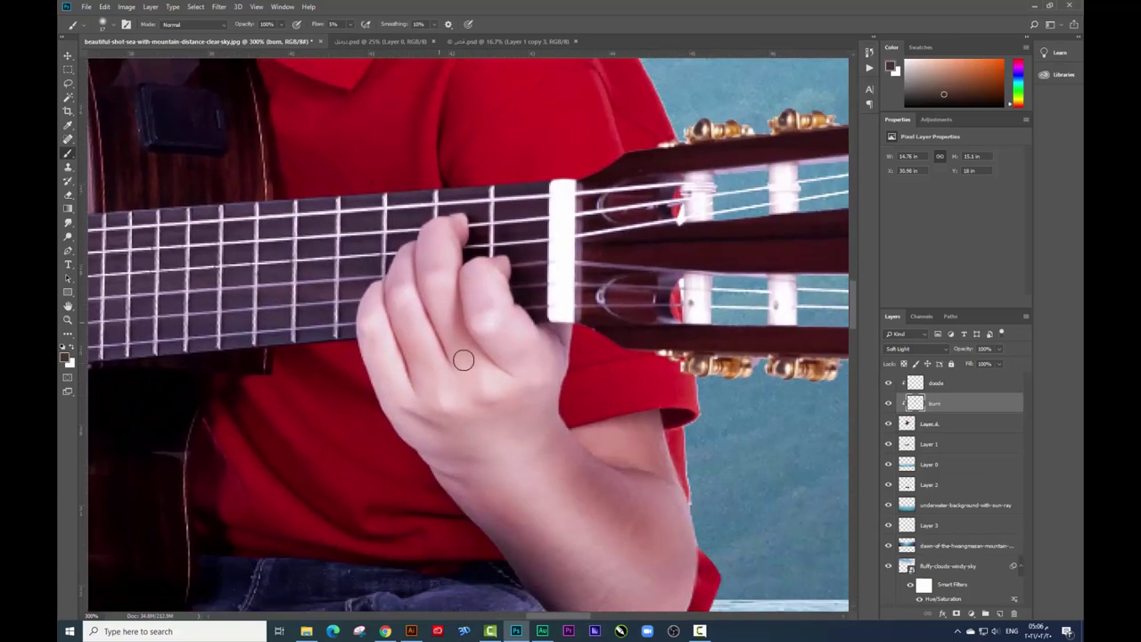
pyautogui.click(351, 25)
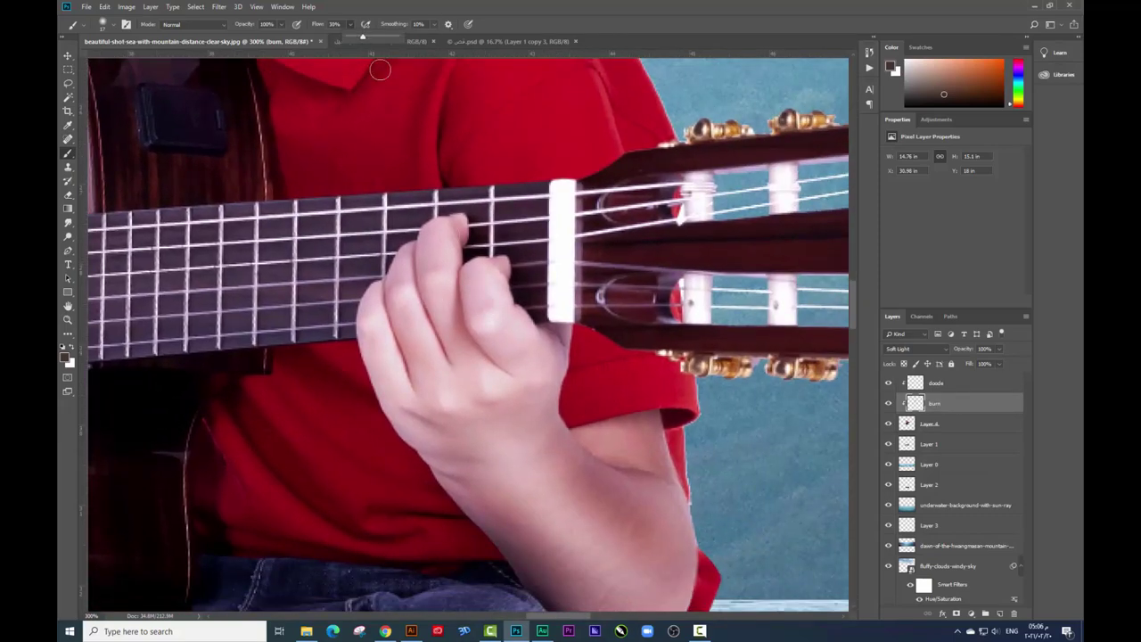
pyautogui.click(424, 295)
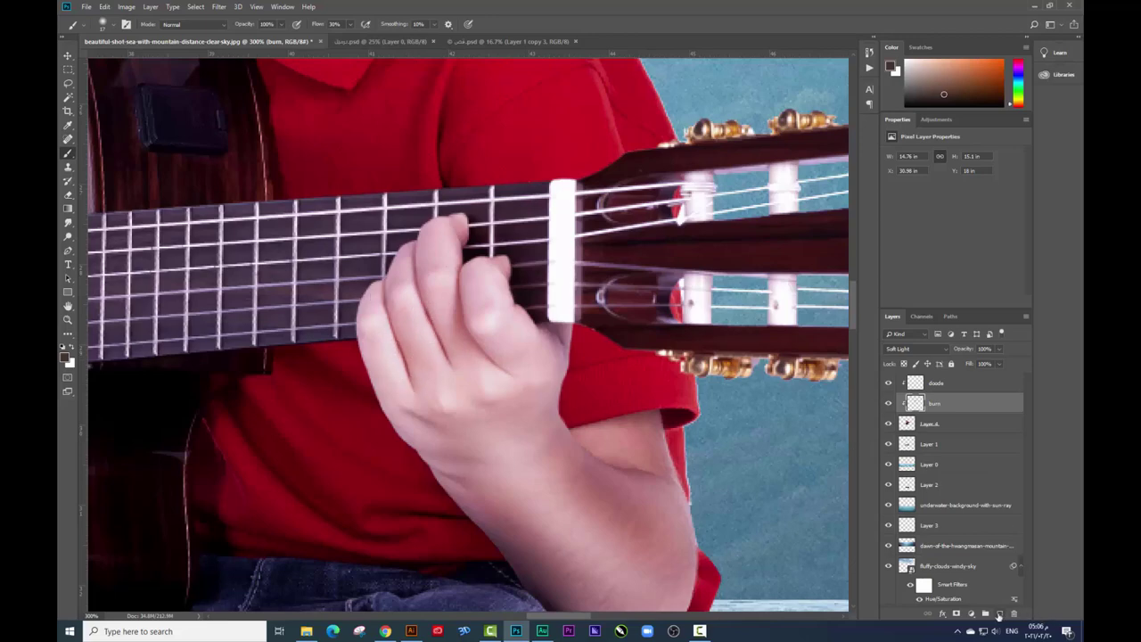
# Step: Add a Soft Light Layer 5 and paint over the fretting hand and wrist
pyautogui.click(998, 615)
pyautogui.click(913, 348)
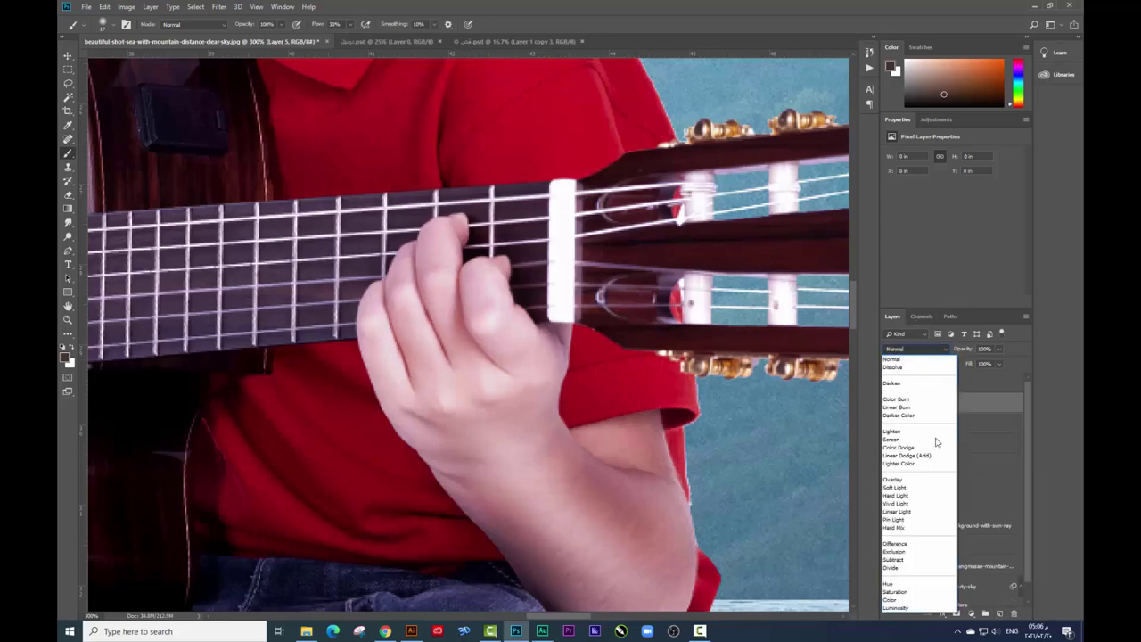
pyautogui.click(909, 487)
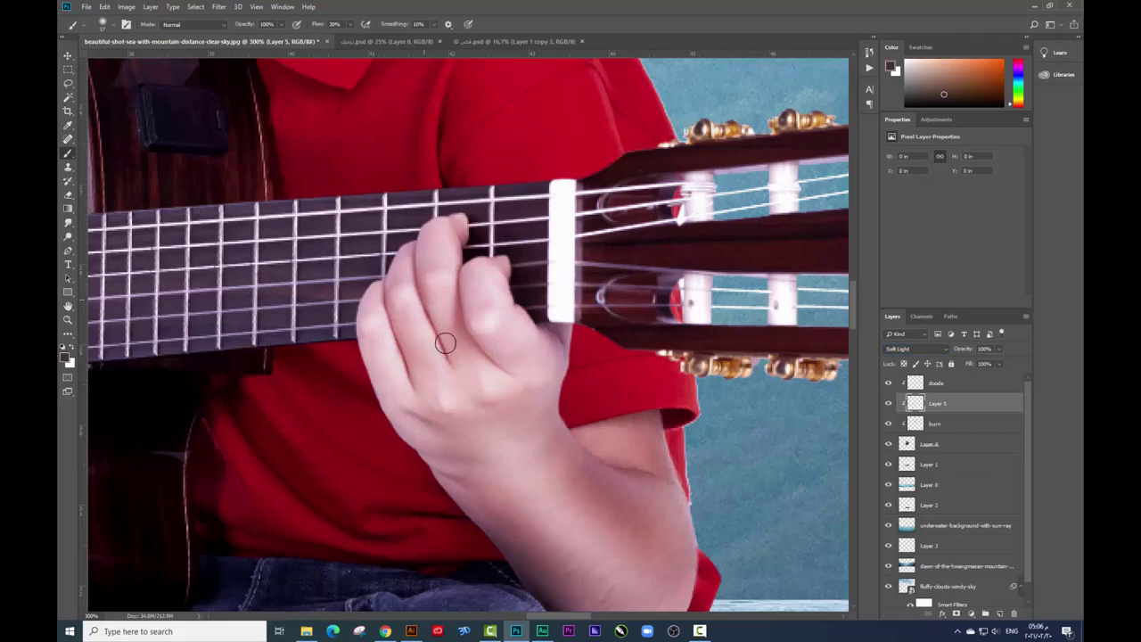
pyautogui.moveTo(446, 343); pyautogui.dragTo(428, 298)
pyautogui.scroll(1, 455, 343)
pyautogui.moveTo(464, 339); pyautogui.dragTo(451, 197)
pyautogui.moveTo(400, 232)
pyautogui.mouseDown()
pyautogui.moveTo(448, 357)
pyautogui.moveTo(429, 334)
pyautogui.mouseUp()
pyautogui.moveTo(356, 266)
pyautogui.mouseDown()
pyautogui.moveTo(383, 375)
pyautogui.moveTo(330, 324)
pyautogui.mouseUp()
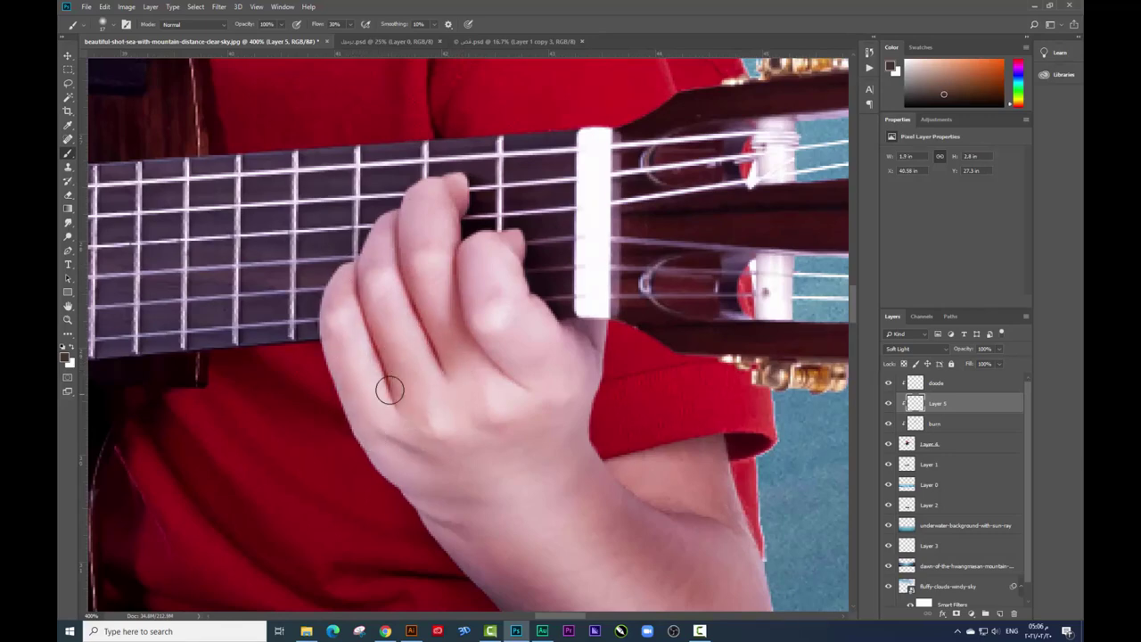
pyautogui.moveTo(387, 387)
pyautogui.mouseDown()
pyautogui.moveTo(326, 240)
pyautogui.moveTo(363, 294)
pyautogui.mouseUp()
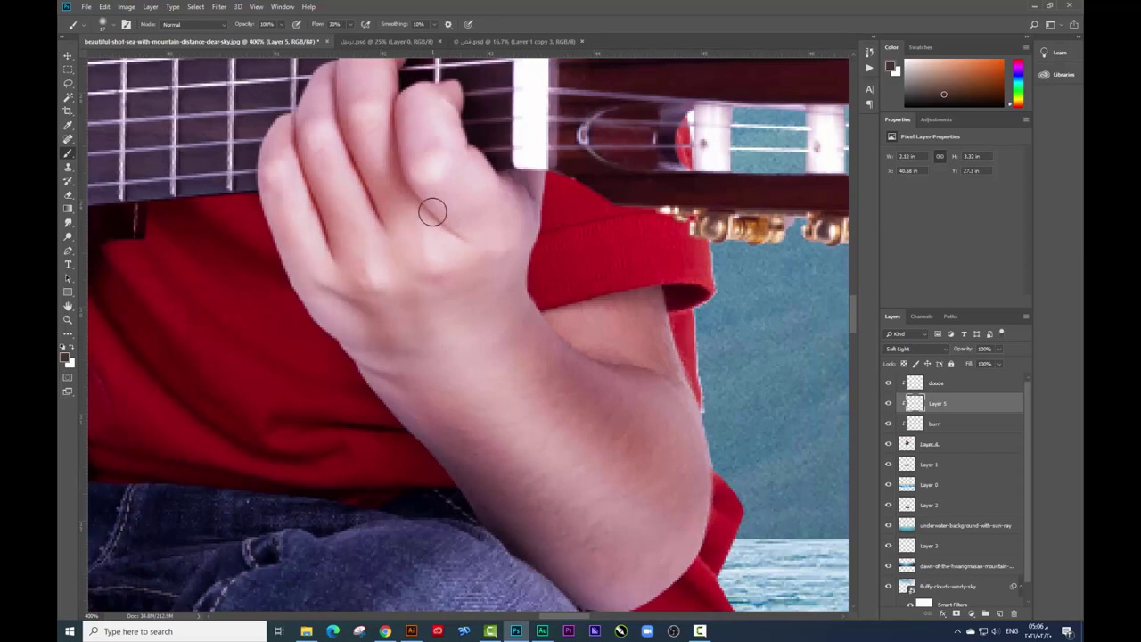
# Step: Enlarge the soft brush and shade the forearm and hand
pyautogui.rightClick(510, 318)
pyautogui.moveTo(591, 343); pyautogui.dragTo(615, 343)
pyautogui.press('Return')
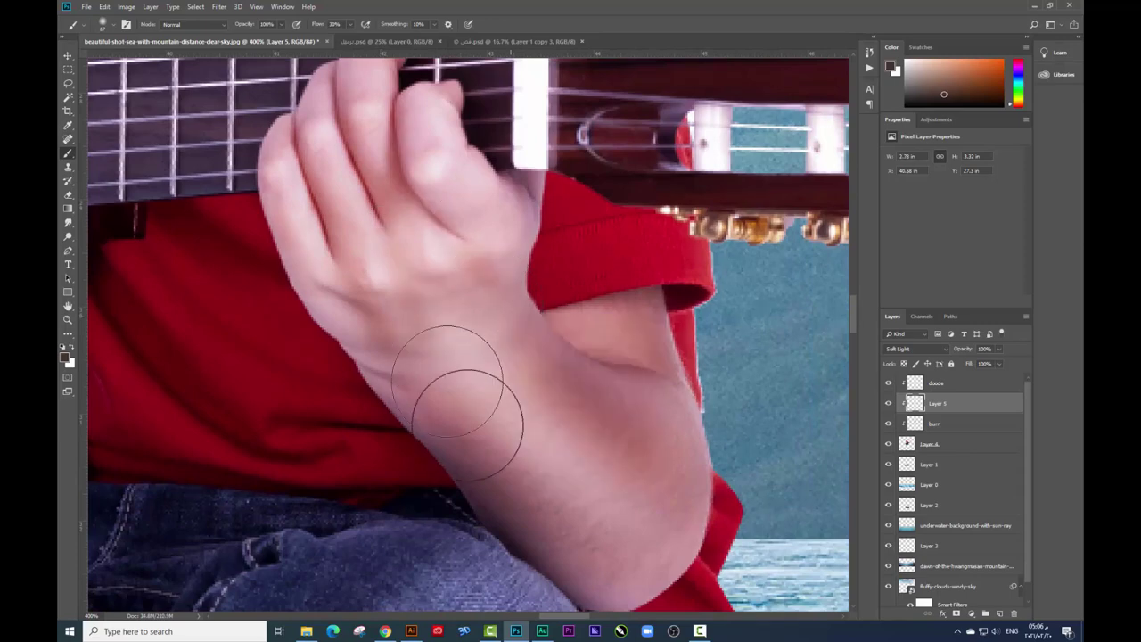
pyautogui.moveTo(502, 399); pyautogui.dragTo(519, 453)
pyautogui.moveTo(397, 219); pyautogui.dragTo(421, 297)
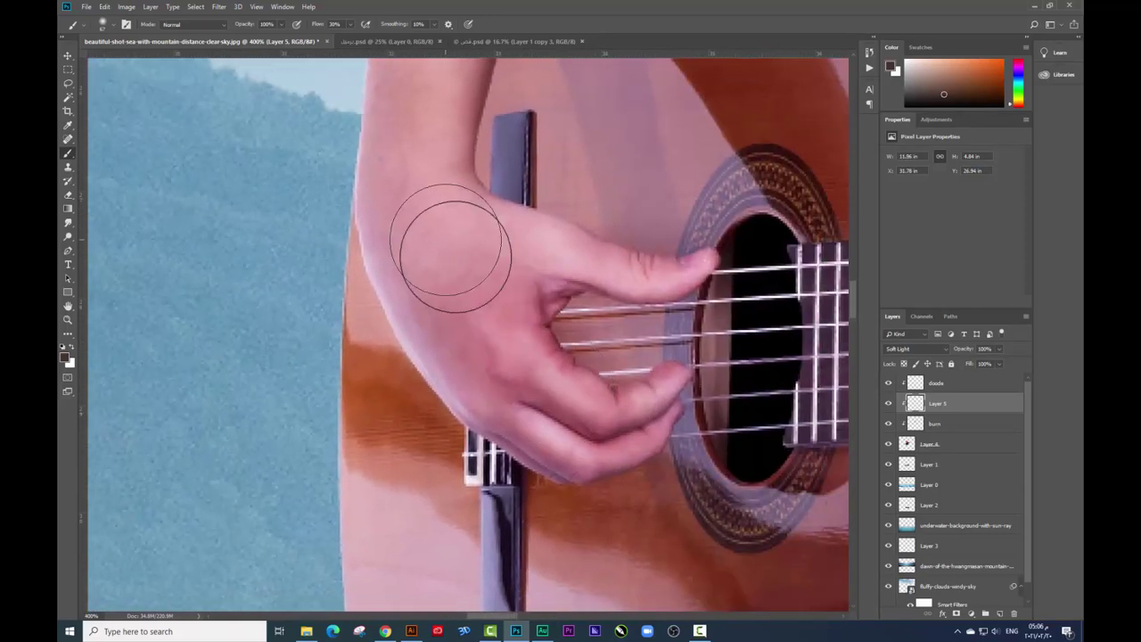
# Step: Resize the brush to 34 px and pan over the strumming hand's shading
pyautogui.scroll(5, 400, 294)
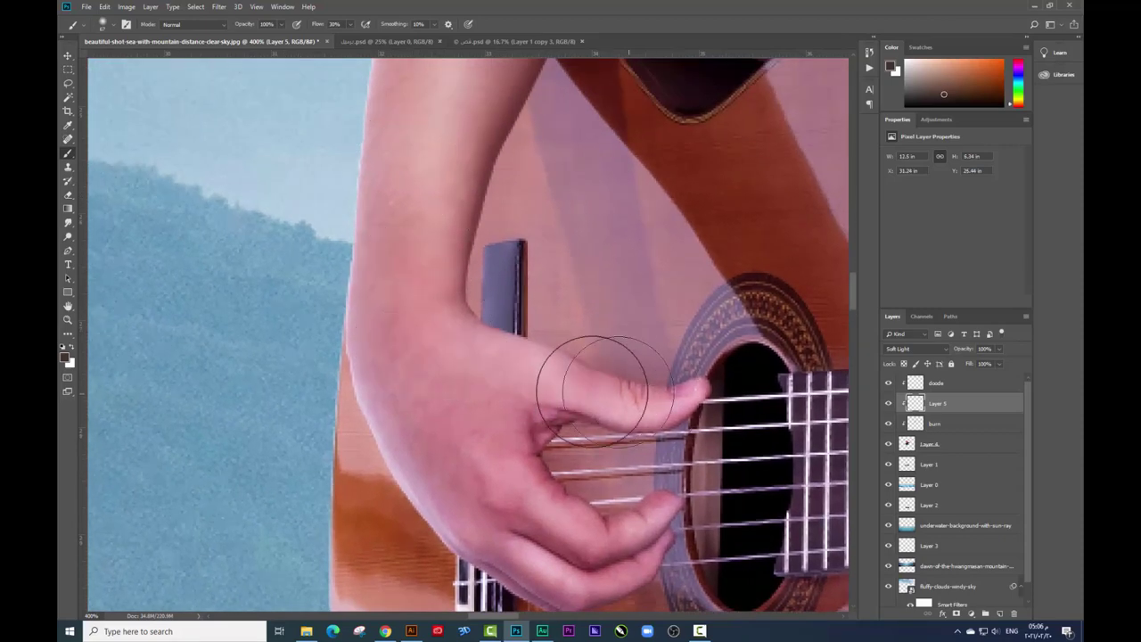
pyautogui.rightClick(599, 390)
pyautogui.click(575, 545)
pyautogui.rightClick(624, 484)
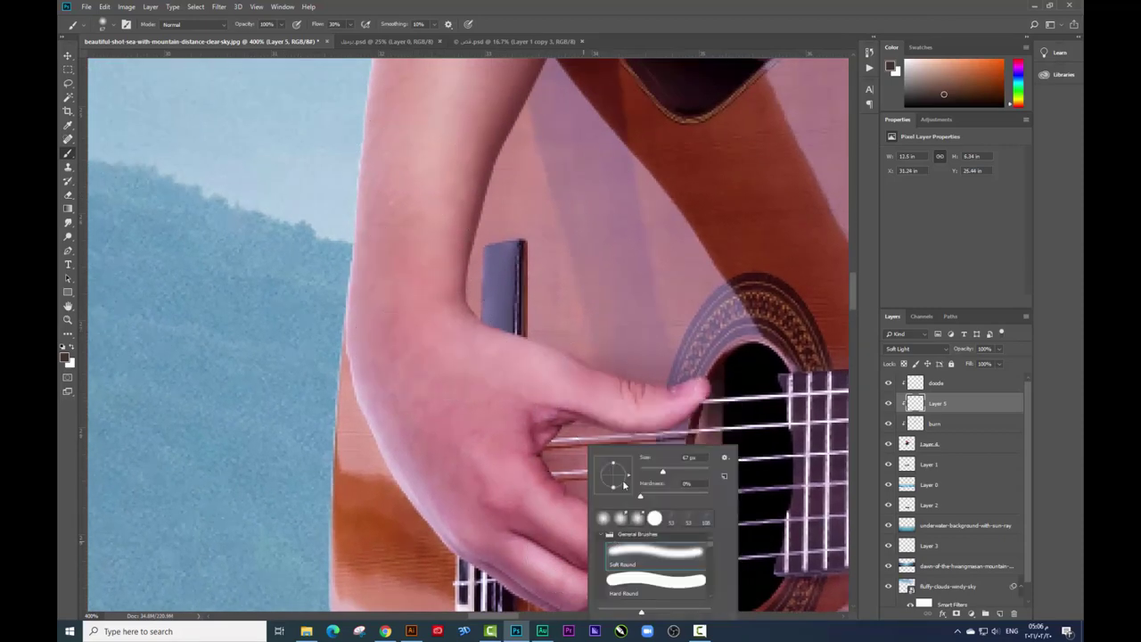
pyautogui.click(521, 541)
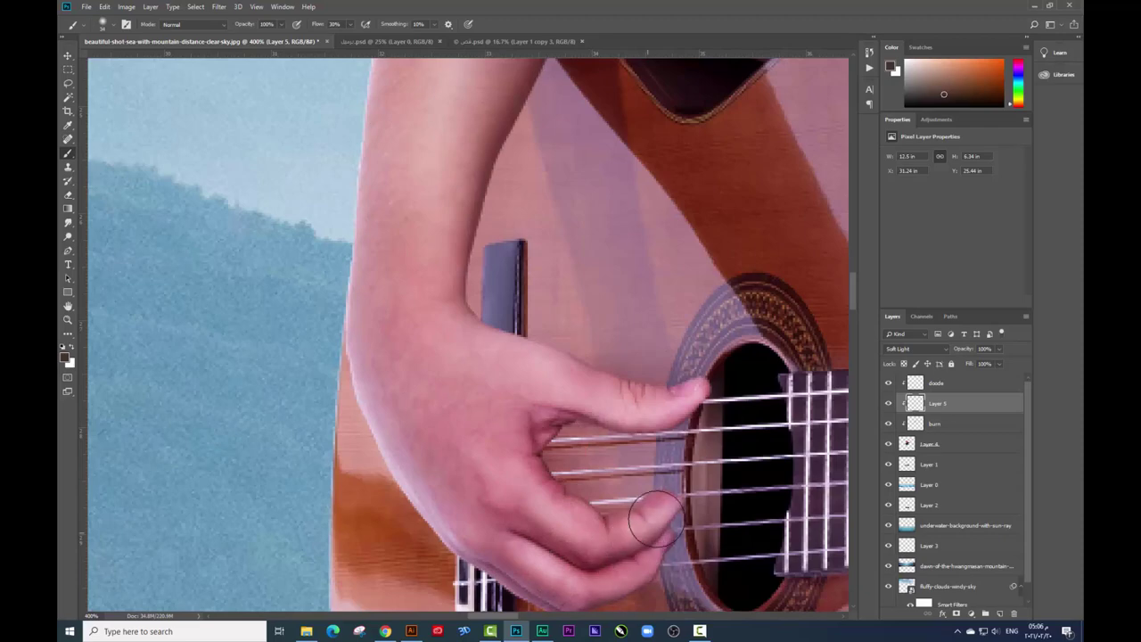
pyautogui.scroll(-1, 553, 464)
pyautogui.scroll(-1, 552, 463)
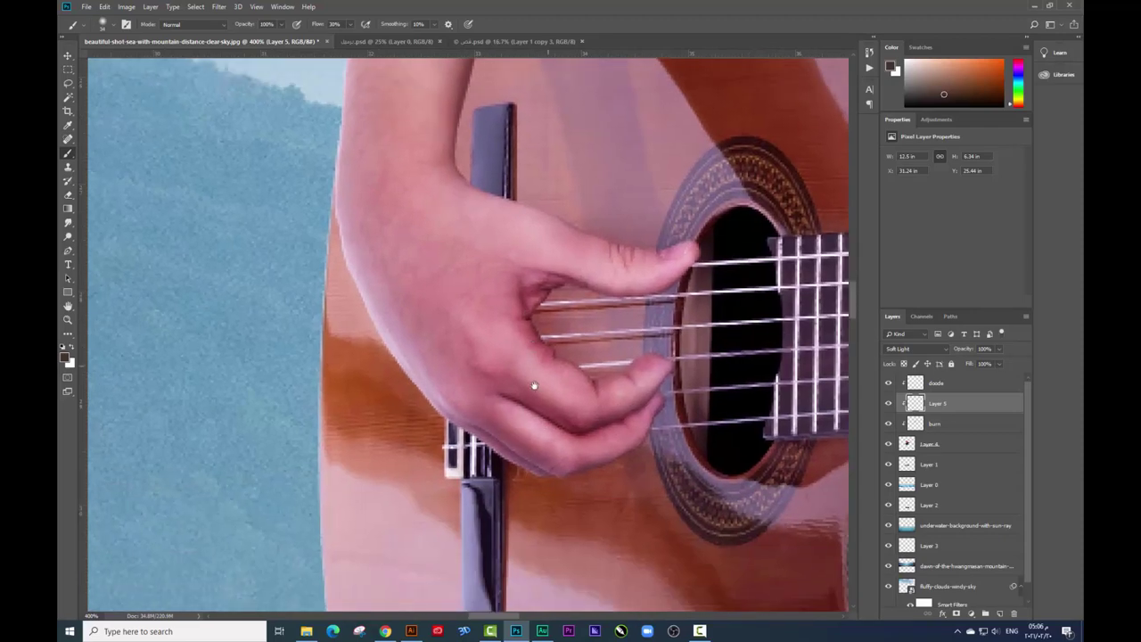
pyautogui.scroll(1, 535, 383)
pyautogui.hscroll(1, 535, 383)
pyautogui.scroll(1, 410, 307)
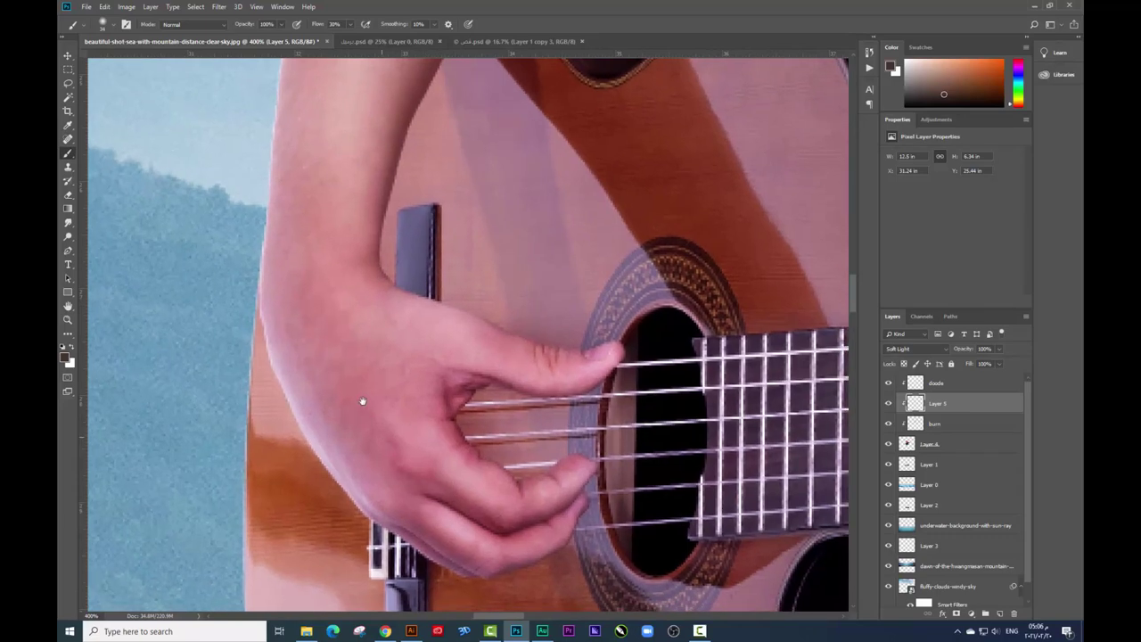
pyautogui.scroll(-1, 364, 400)
pyautogui.hscroll(1, 364, 400)
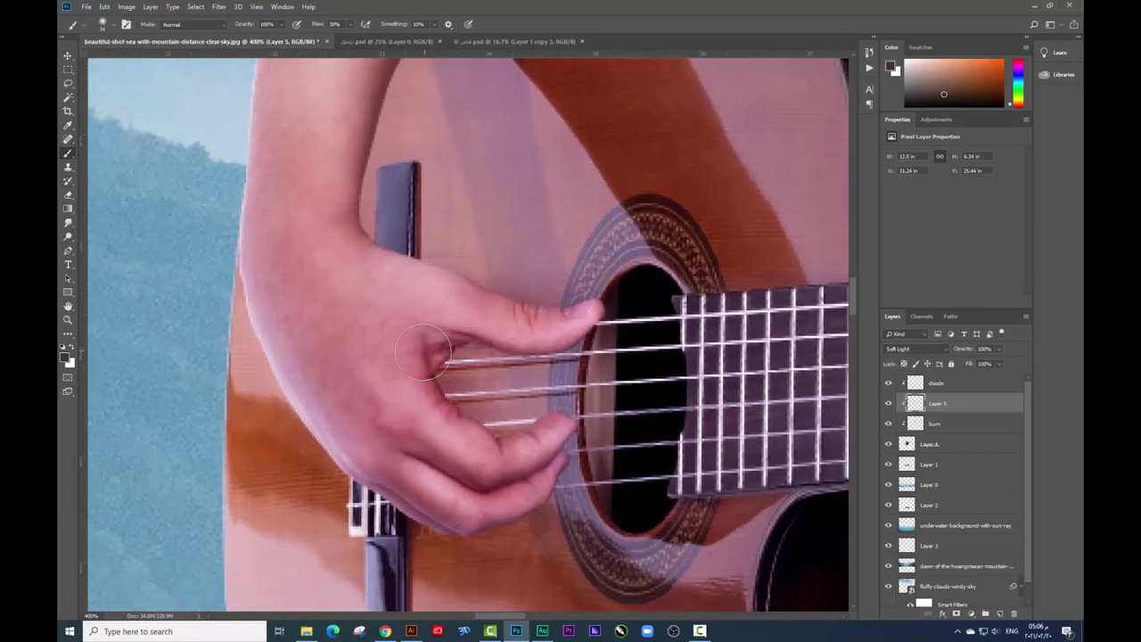
pyautogui.click(952, 383)
# Step: Switch to white, undo the too-strong stroke, and lower the brush flow to 4%
pyautogui.press('x')
pyautogui.rightClick(486, 405)
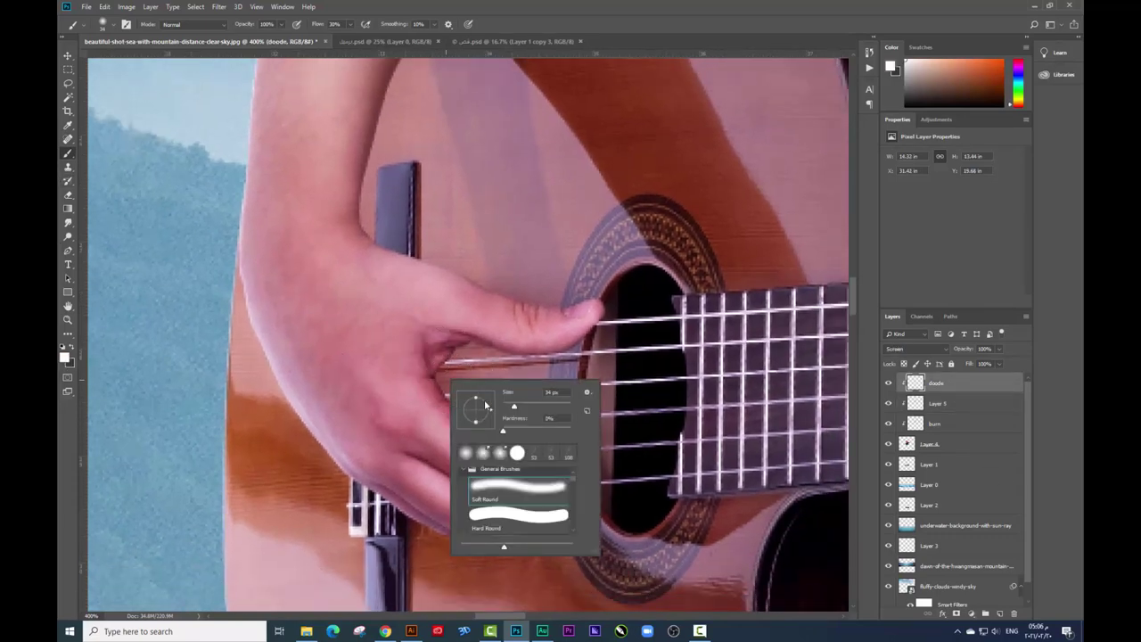
pyautogui.moveTo(397, 463); pyautogui.dragTo(429, 488)
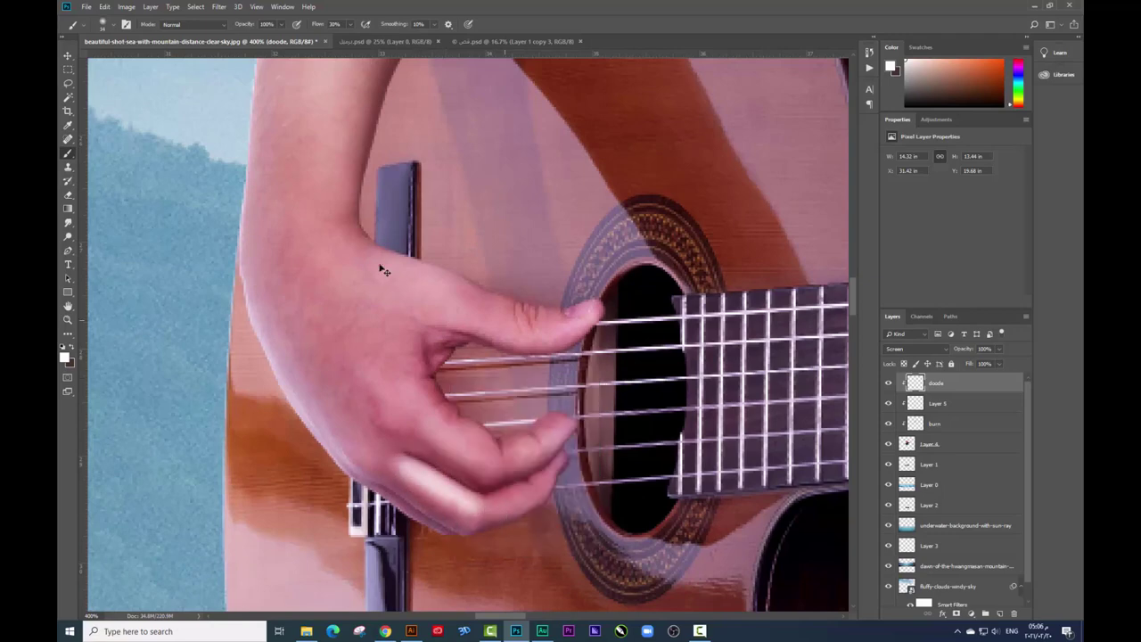
pyautogui.hotkey('ctrl', 'z')
pyautogui.click(350, 25)
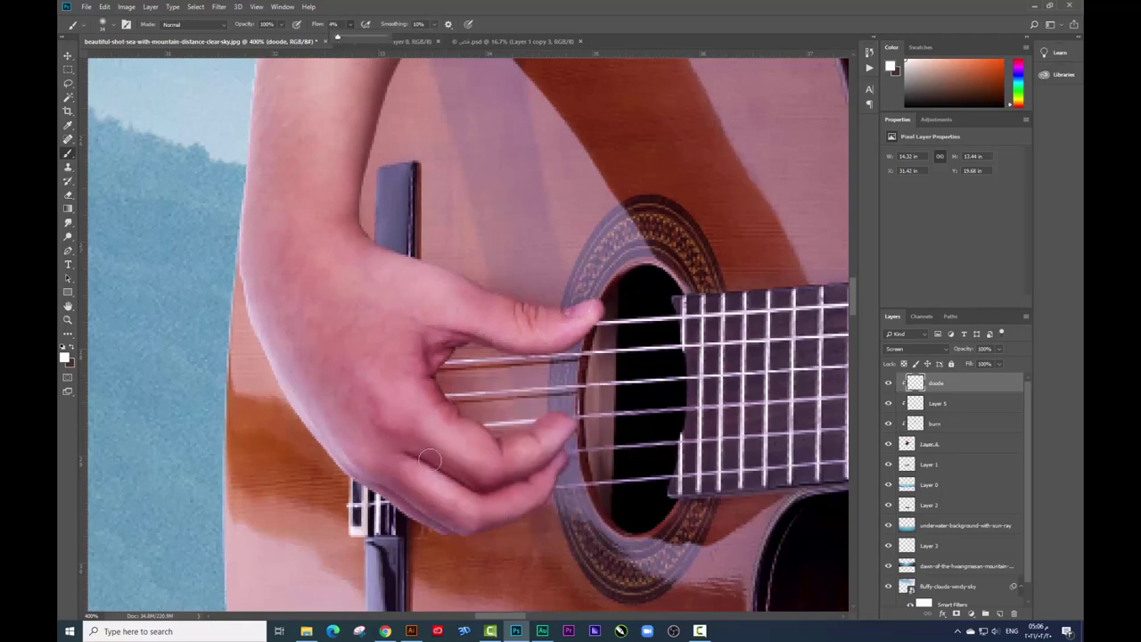
pyautogui.click(482, 513)
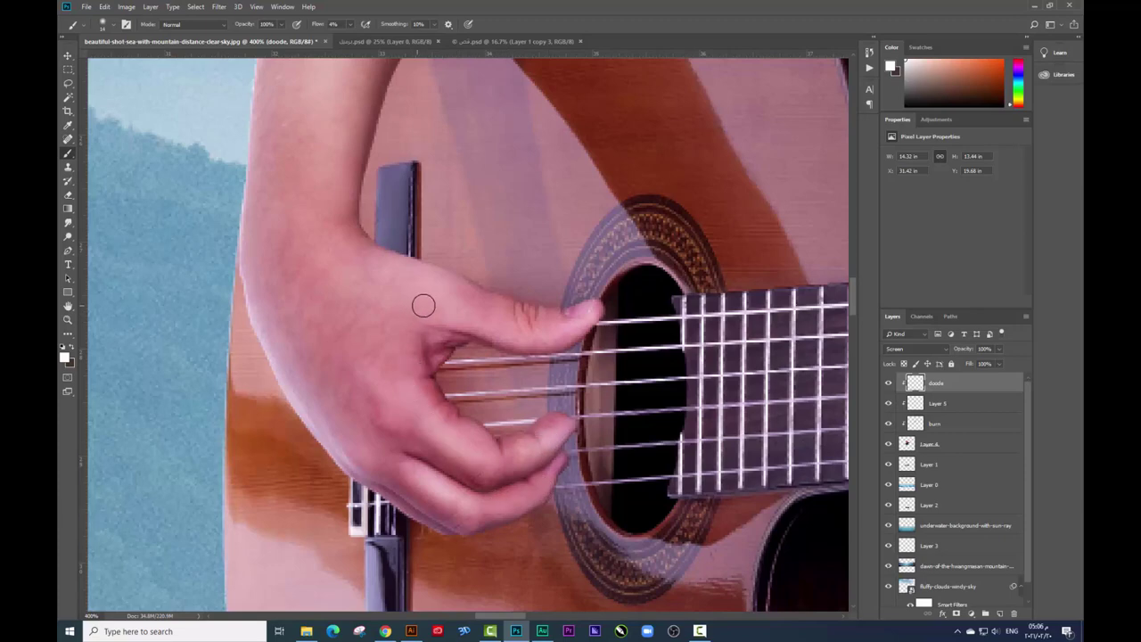
# Step: Pan across the hands and face, then zoom out to see the whole boy
pyautogui.scroll(-3, 430, 355)
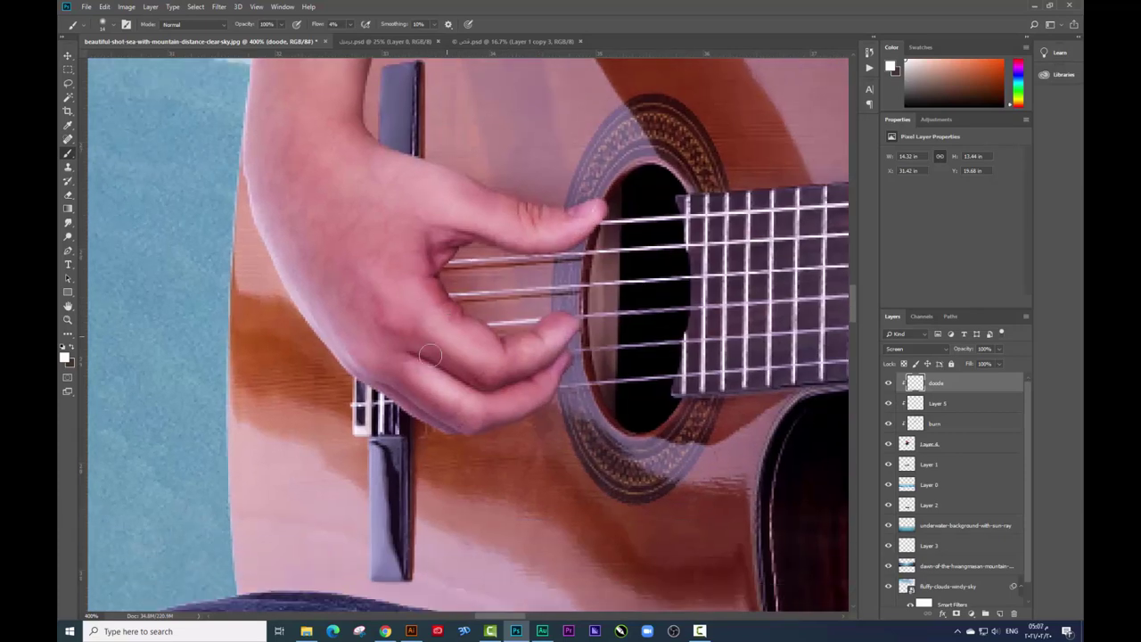
pyautogui.scroll(2, 419, 406)
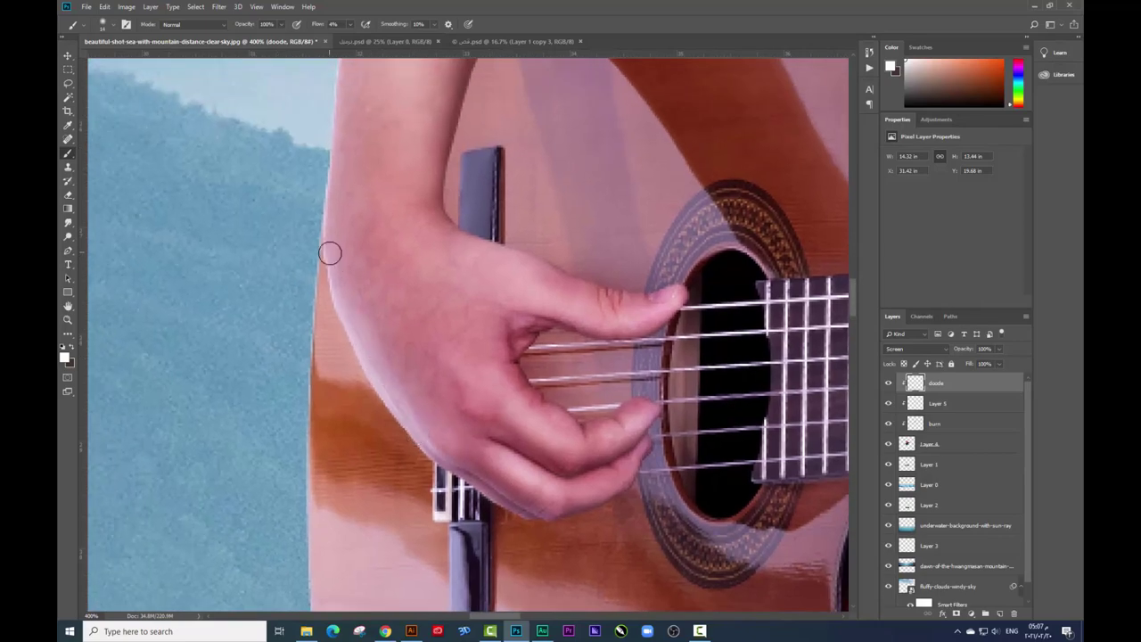
pyautogui.hscroll(2, 401, 330)
pyautogui.hscroll(2, 401, 329)
pyautogui.hscroll(6, 522, 338)
pyautogui.hscroll(1, 558, 445)
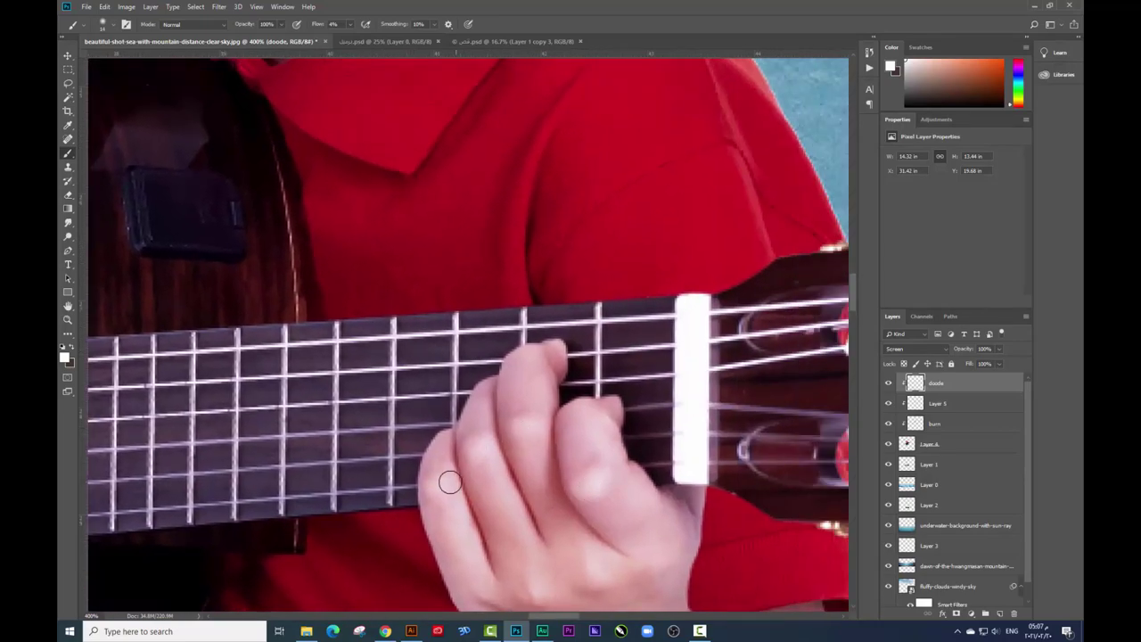
pyautogui.scroll(-5, 463, 410)
pyautogui.hscroll(2, 474, 363)
pyautogui.scroll(-1, 533, 350)
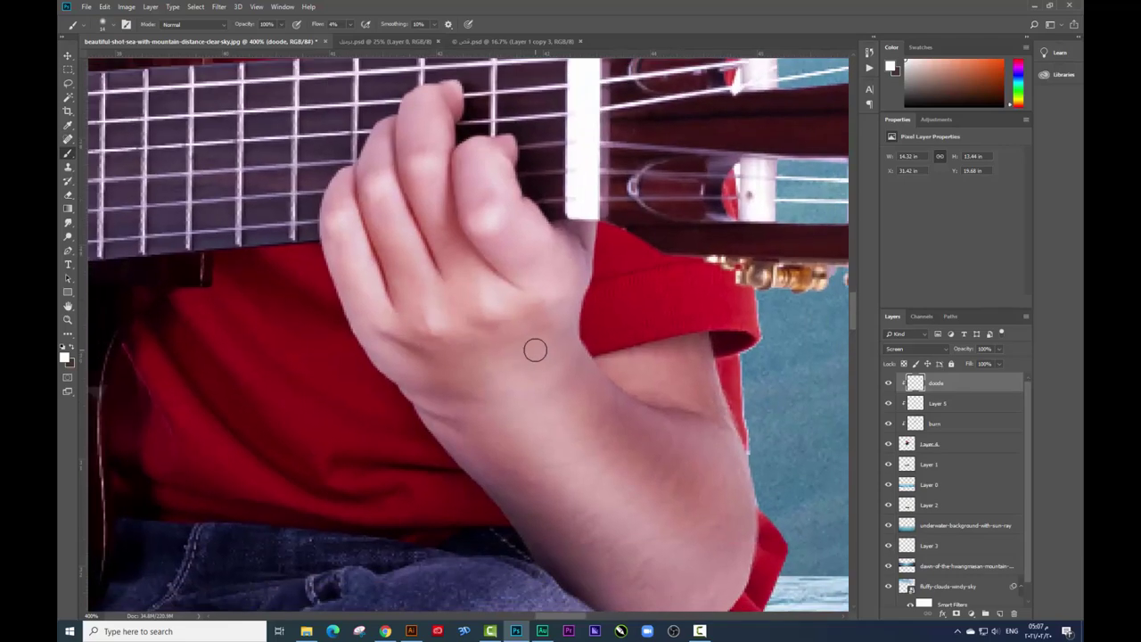
pyautogui.scroll(-1, 535, 348)
pyautogui.scroll(2, 534, 349)
pyautogui.scroll(2, 599, 360)
pyautogui.scroll(-1, 599, 360)
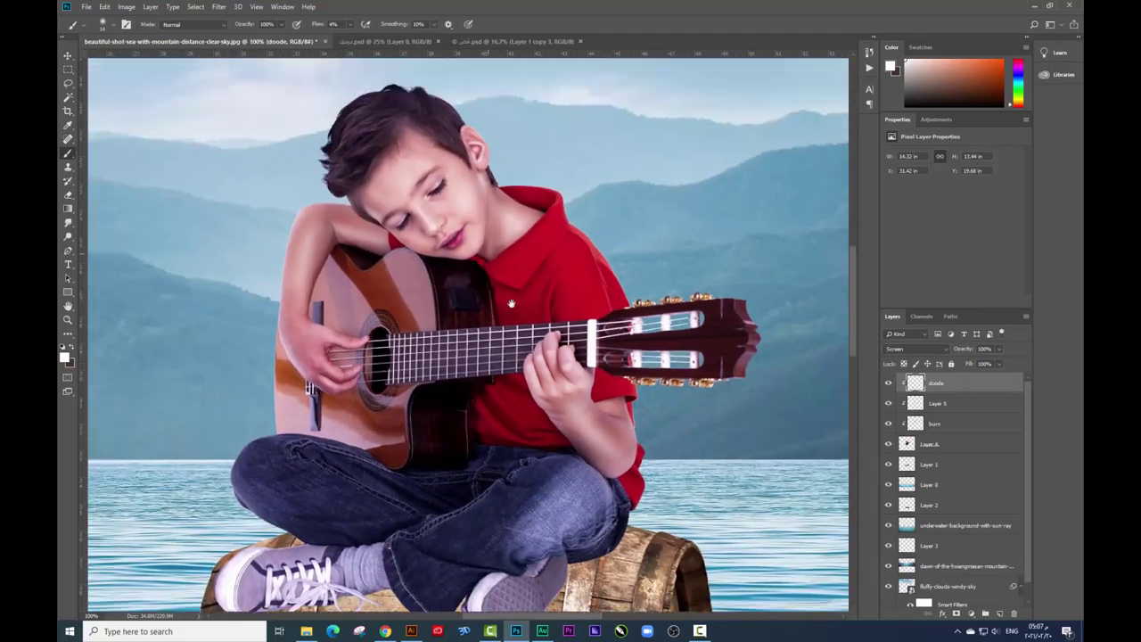
pyautogui.scroll(2, 552, 361)
pyautogui.scroll(1, 520, 364)
pyautogui.scroll(-1, 519, 364)
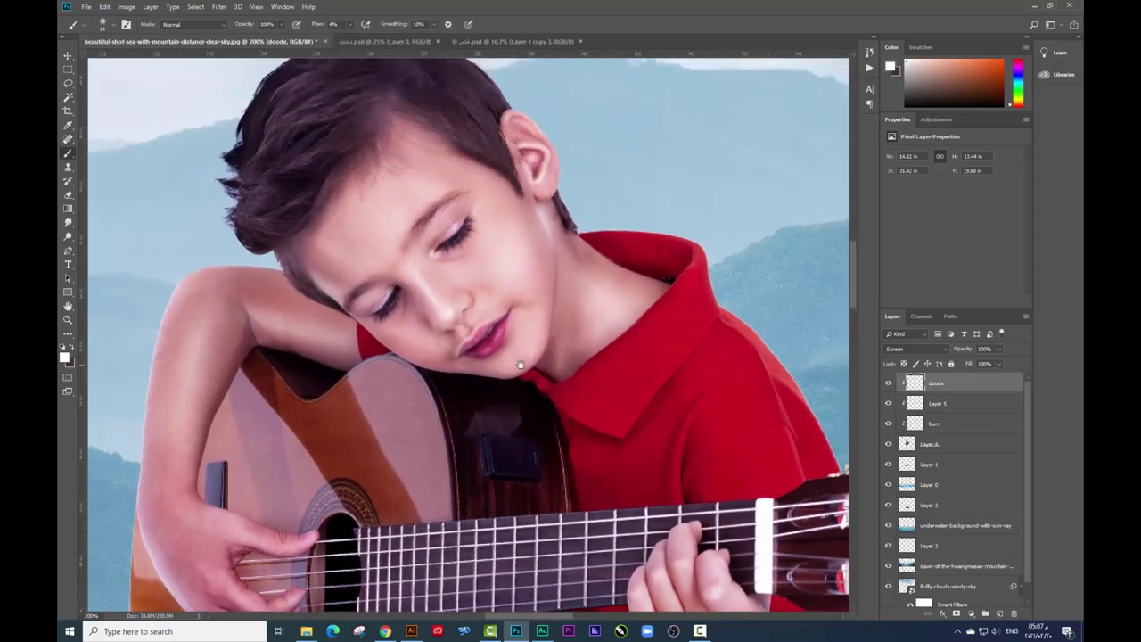
pyautogui.scroll(-1, 530, 371)
pyautogui.scroll(-1, 541, 378)
pyautogui.scroll(1, 477, 364)
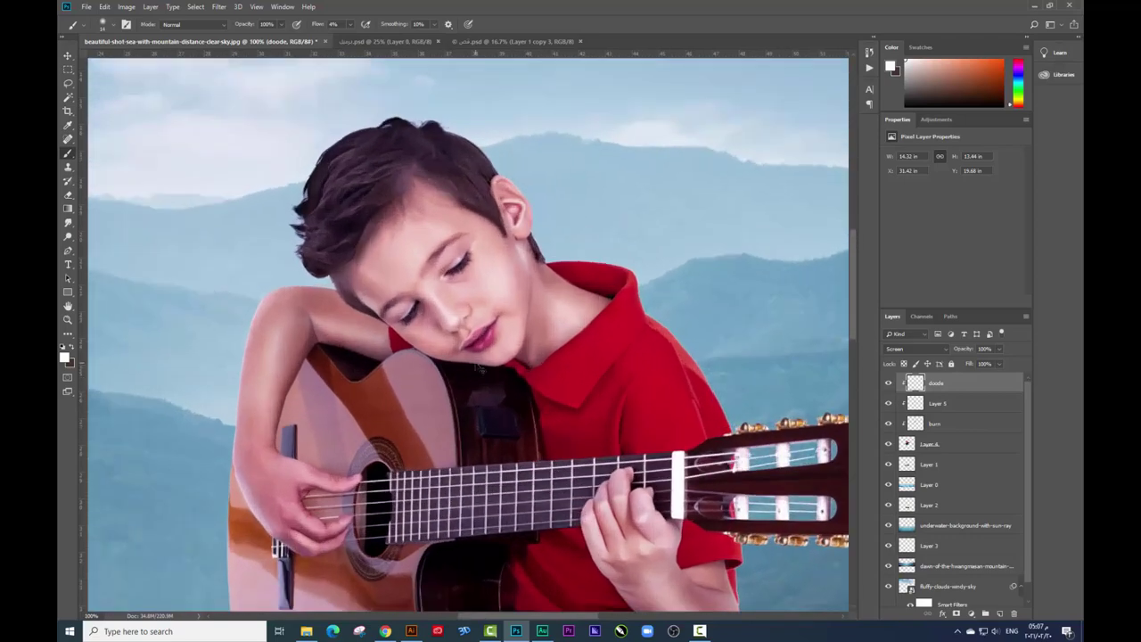
pyautogui.scroll(1, 467, 363)
pyautogui.scroll(-1, 463, 364)
pyautogui.scroll(1, 463, 364)
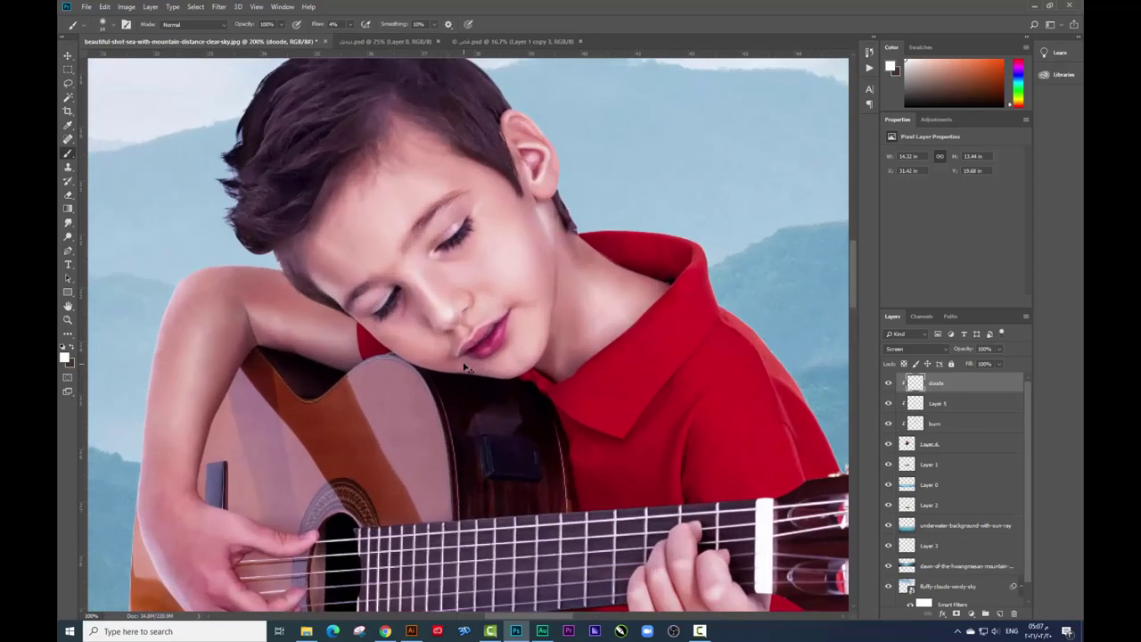
pyautogui.scroll(-1, 469, 369)
pyautogui.scroll(1, 487, 324)
pyautogui.scroll(-1, 438, 296)
pyautogui.scroll(1, 400, 315)
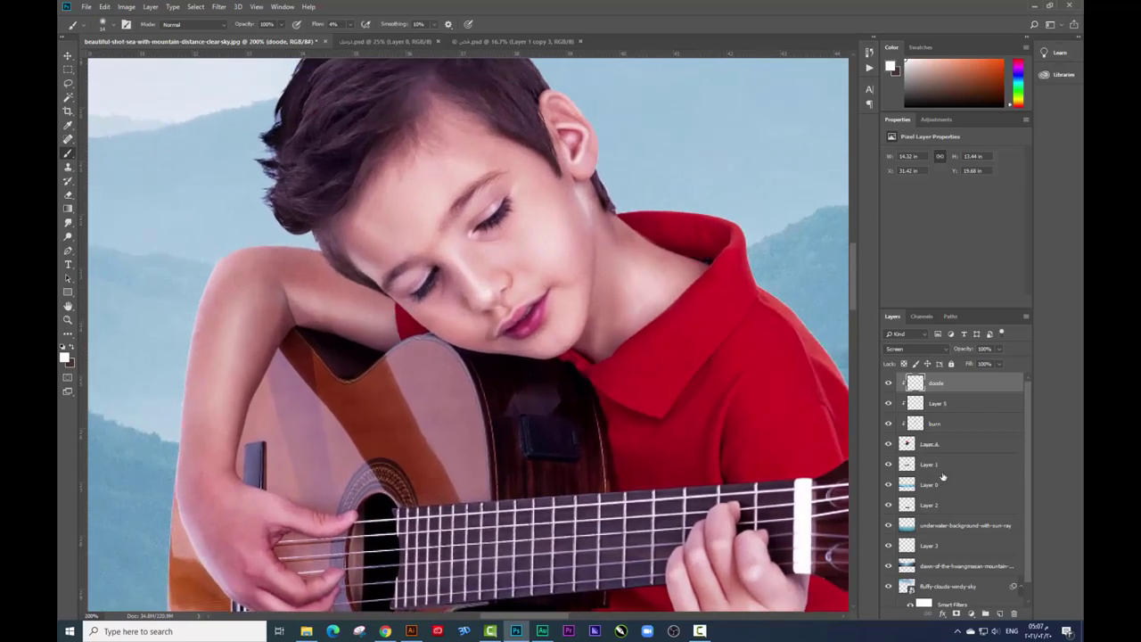
pyautogui.hotkey('ctrl', '-')
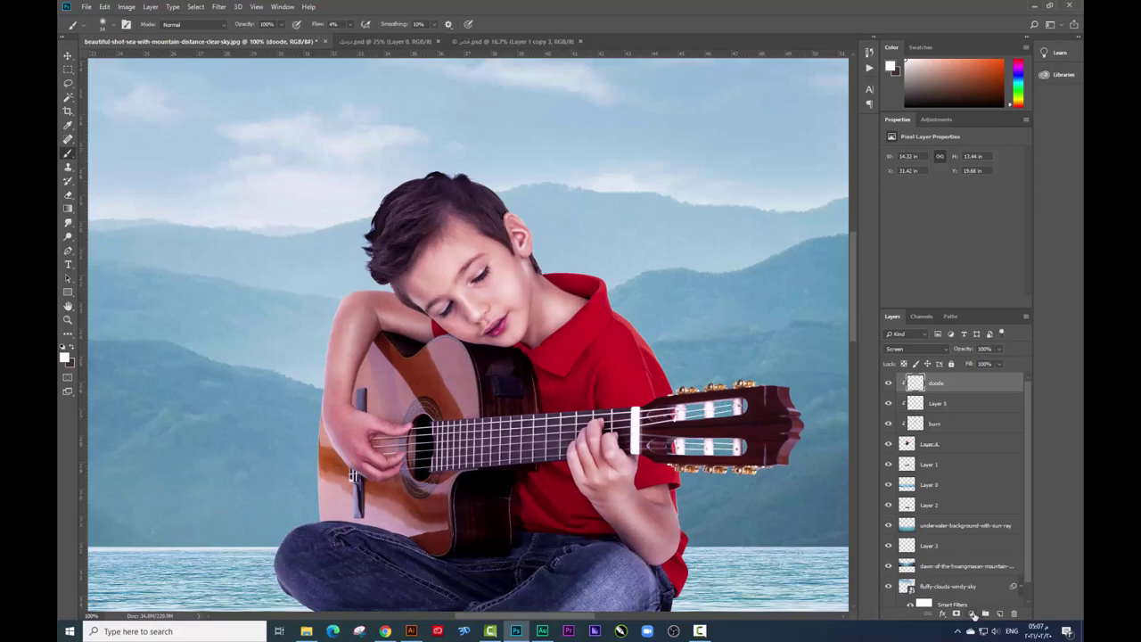
# Step: Add a Selective Color adjustment clipped to doode, easing Neutrals' cyan and black
pyautogui.click(973, 614)
pyautogui.click(980, 615)
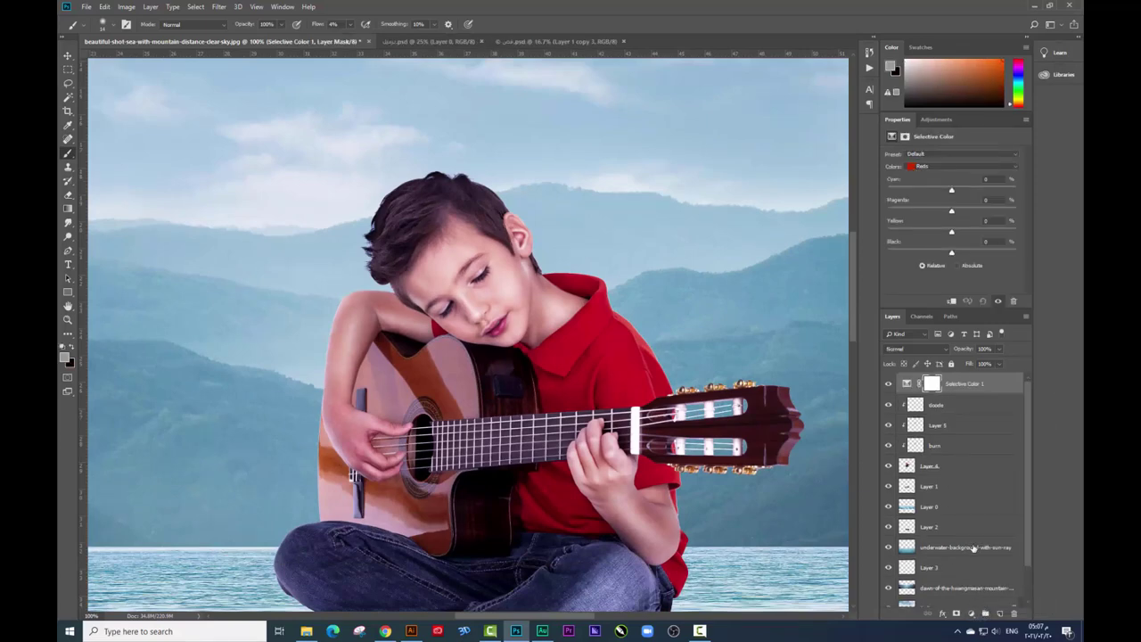
pyautogui.keyDown('alt'); pyautogui.click(935, 395); pyautogui.keyUp('alt')
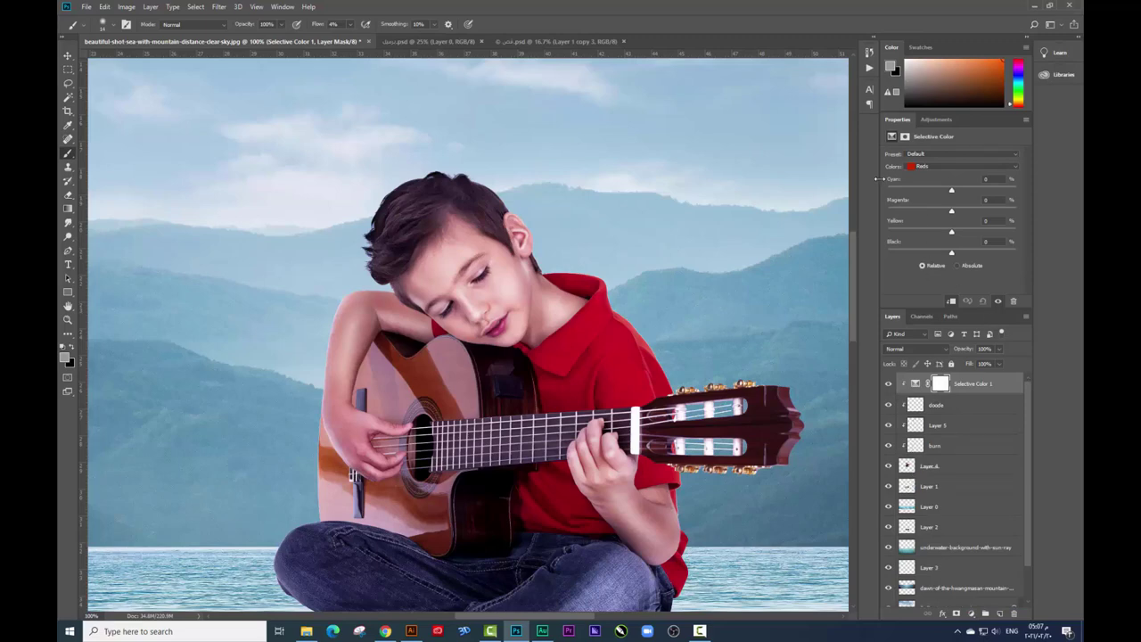
pyautogui.click(920, 167)
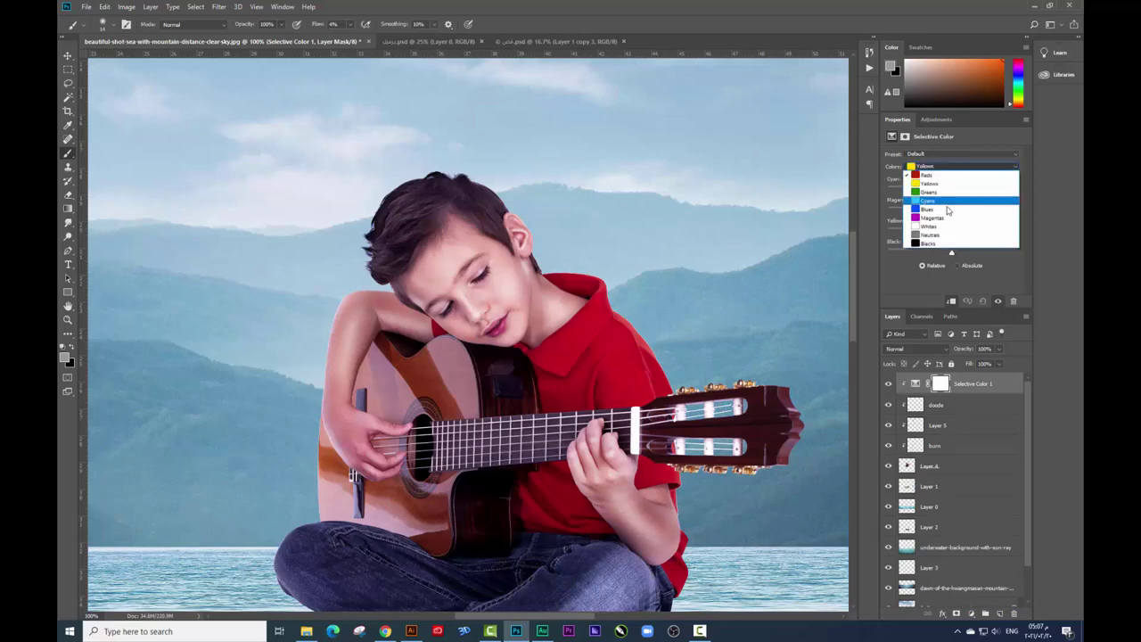
pyautogui.click(932, 234)
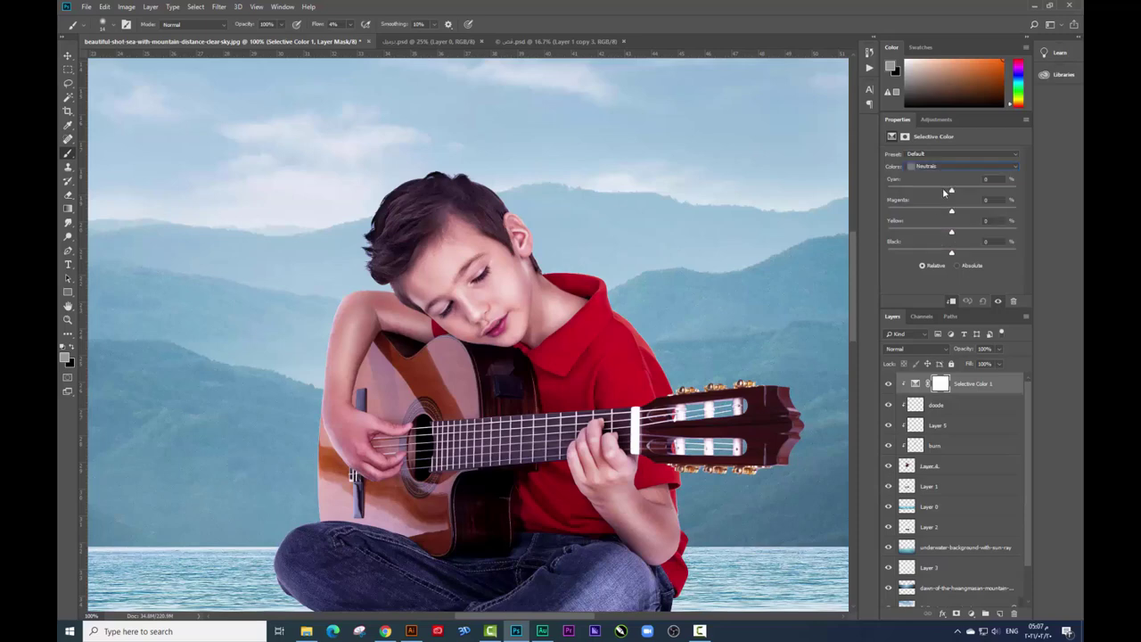
pyautogui.moveTo(951, 193); pyautogui.dragTo(950, 211)
pyautogui.moveTo(959, 253); pyautogui.dragTo(953, 255)
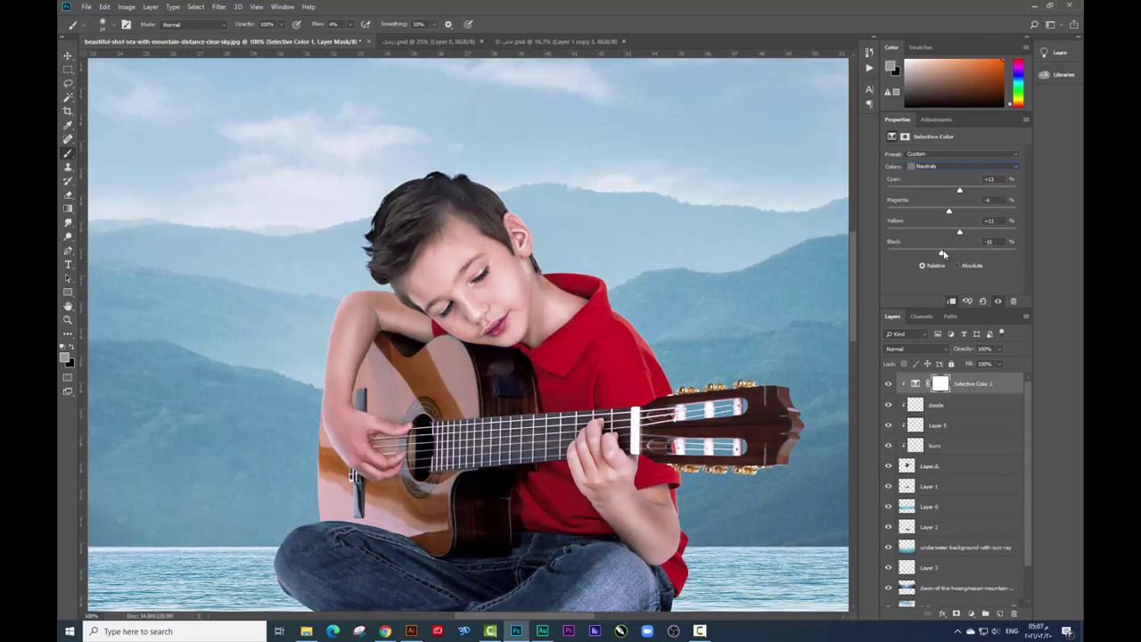
# Step: Set Yellows to Cyan -30%, Magenta -41%, Yellow +6%, Black +23%
pyautogui.click(955, 163)
pyautogui.click(936, 231)
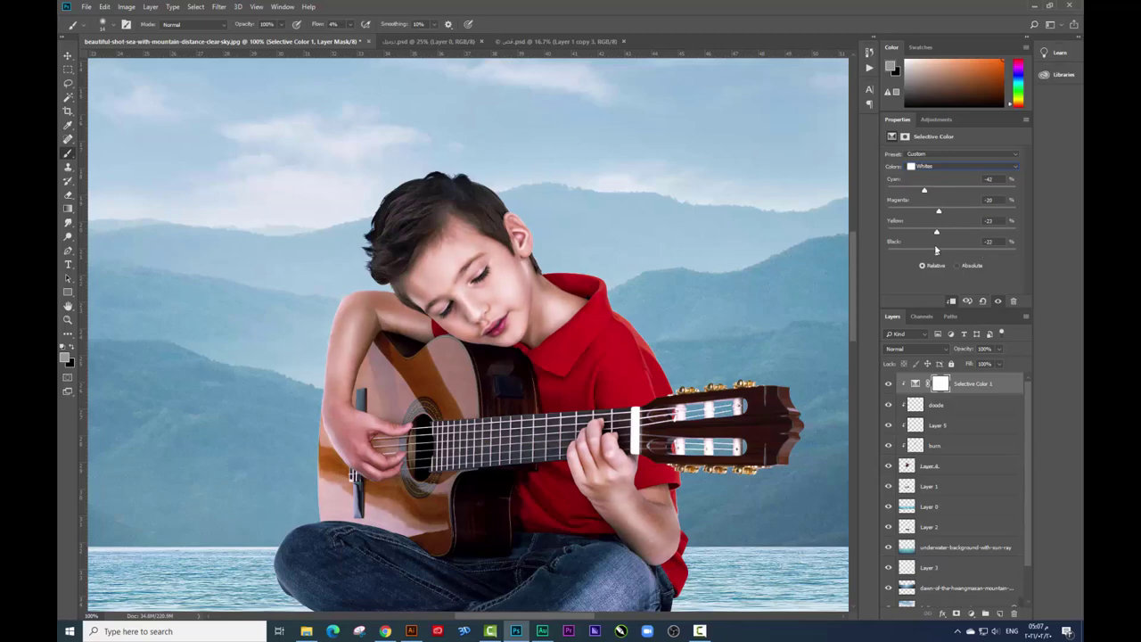
pyautogui.click(947, 165)
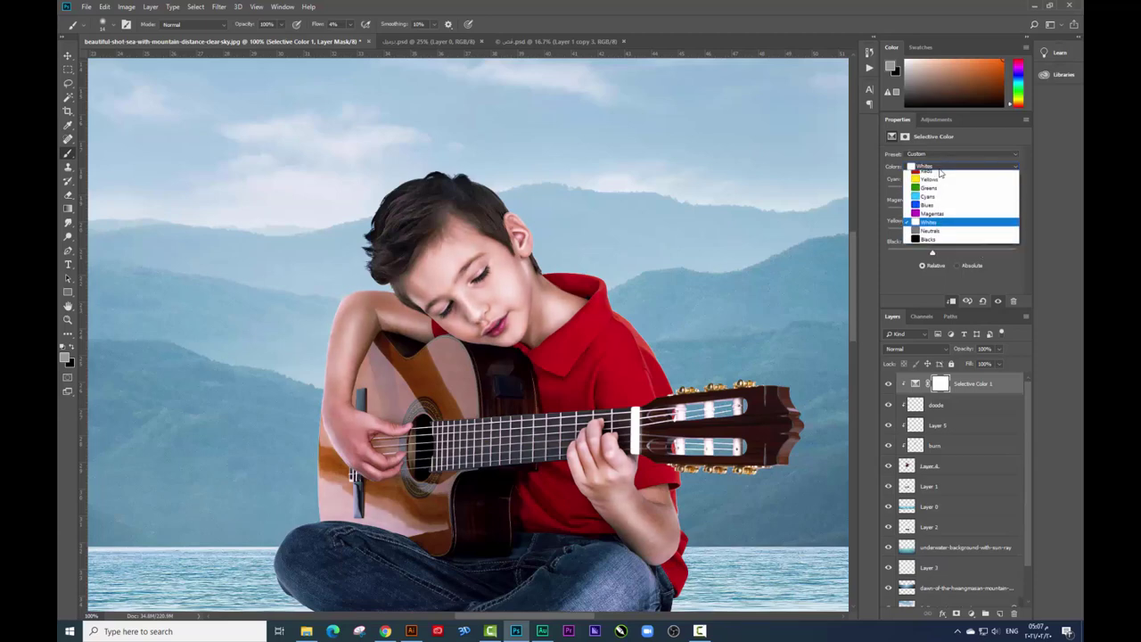
pyautogui.click(940, 176)
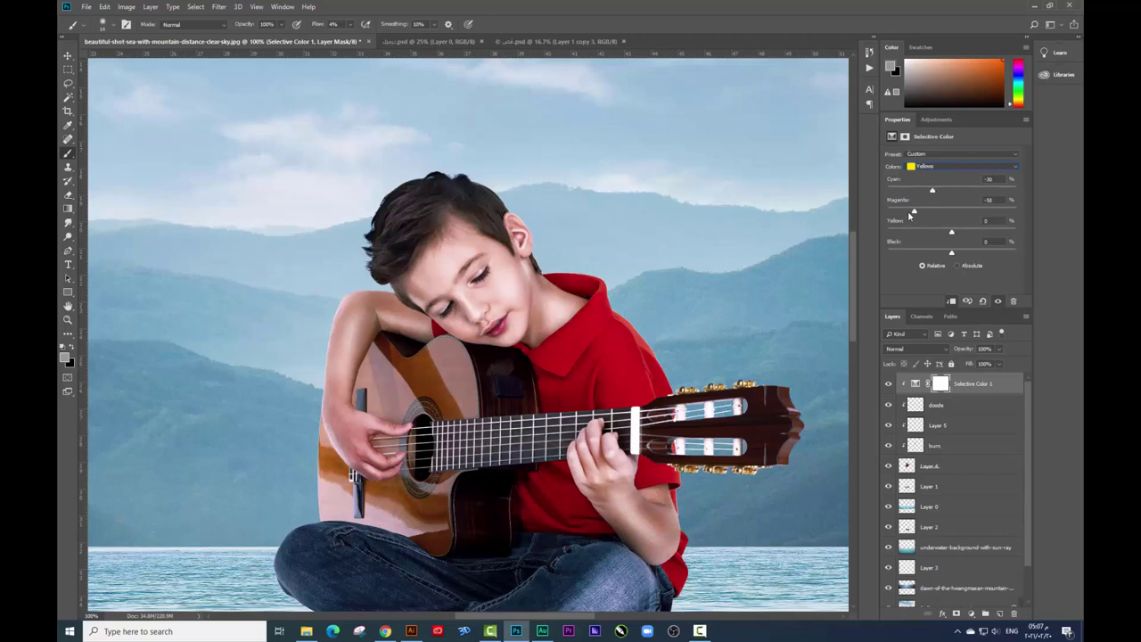
pyautogui.moveTo(909, 216); pyautogui.dragTo(945, 215)
pyautogui.moveTo(914, 253); pyautogui.dragTo(968, 253)
# Step: Toggle the Selective Color, colour adjustment and burn layers to compare before and after
pyautogui.hotkey('ctrl', '-')
pyautogui.hotkey('ctrl', '-')
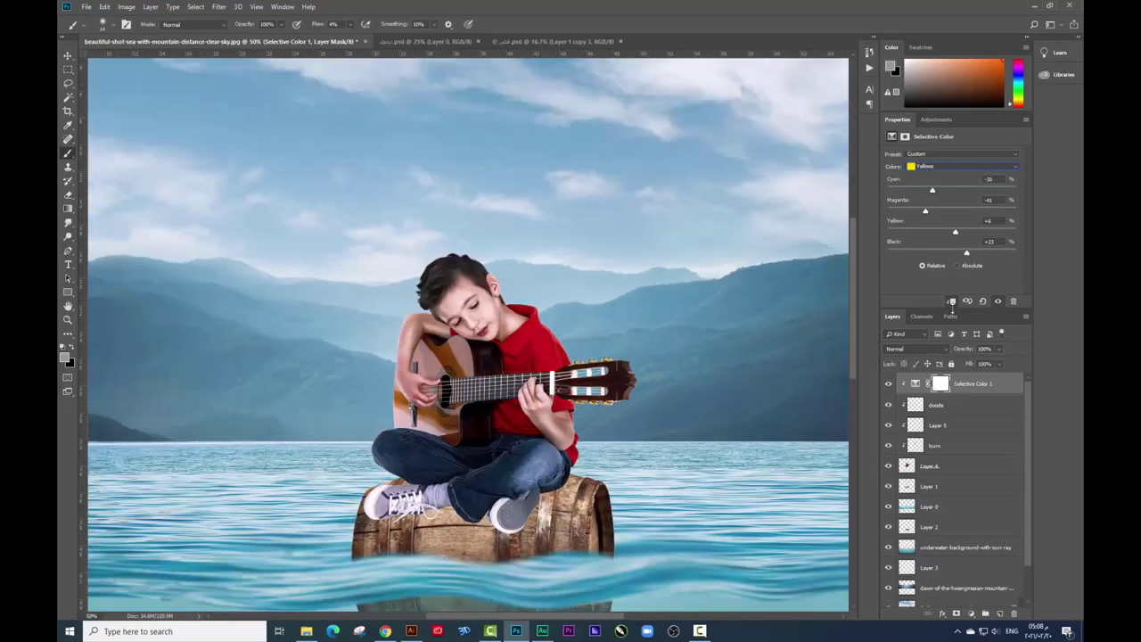
pyautogui.click(887, 383)
pyautogui.click(888, 383)
pyautogui.click(888, 404)
pyautogui.click(888, 404)
pyautogui.click(887, 426)
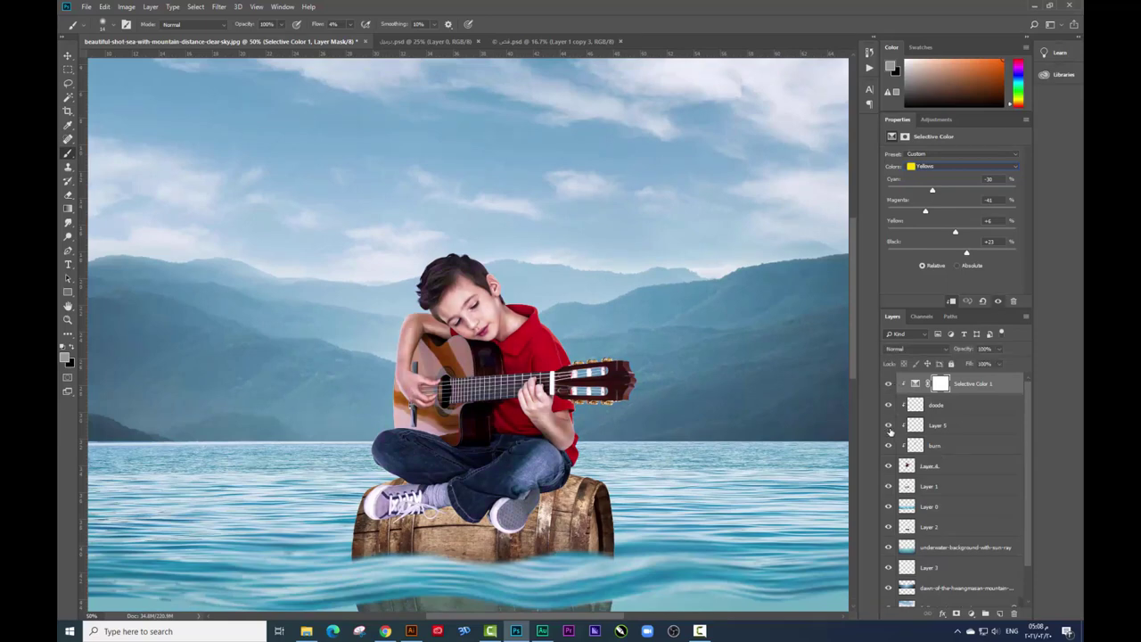
pyautogui.click(888, 426)
pyautogui.click(888, 444)
pyautogui.click(888, 444)
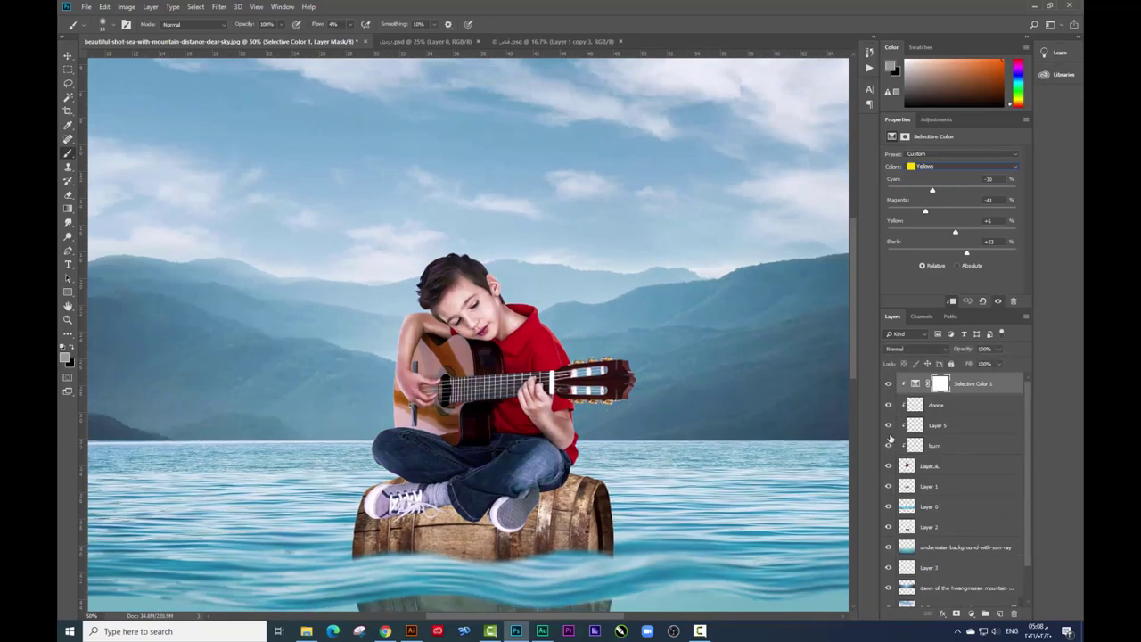
# Step: Zoom the view to 50% on the boy and barrel
pyautogui.hotkey('ctrl', '-')
pyautogui.hotkey('ctrl', '-')
pyautogui.hotkey('ctrl', '+')
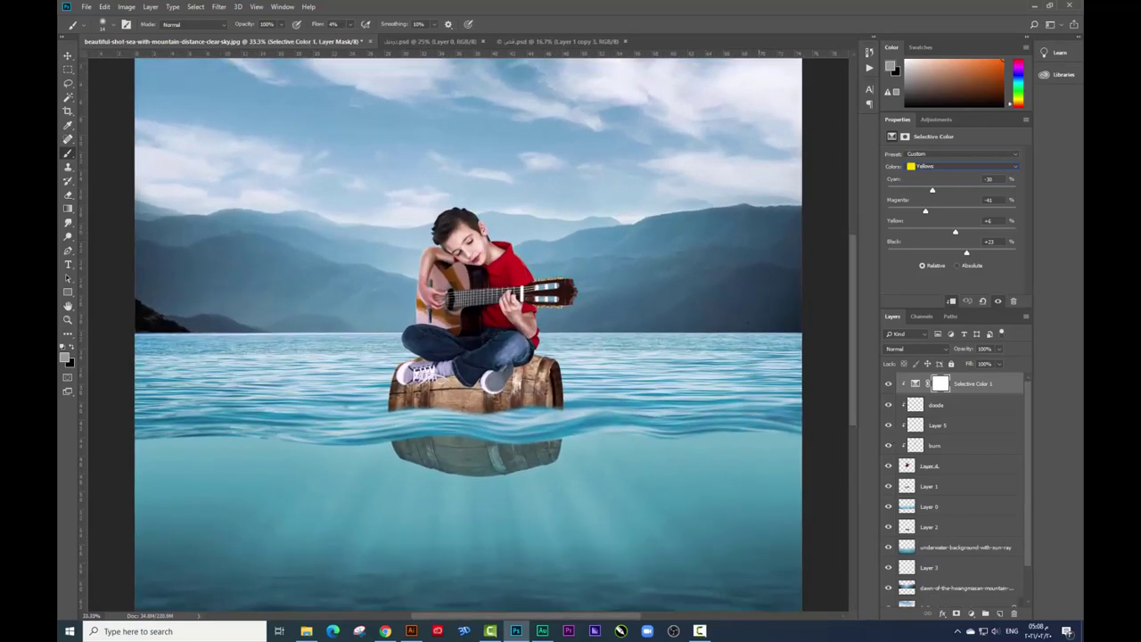
pyautogui.hotkey('ctrl', '-')
pyautogui.hotkey('ctrl', '+')
pyautogui.hotkey('ctrl', '+')
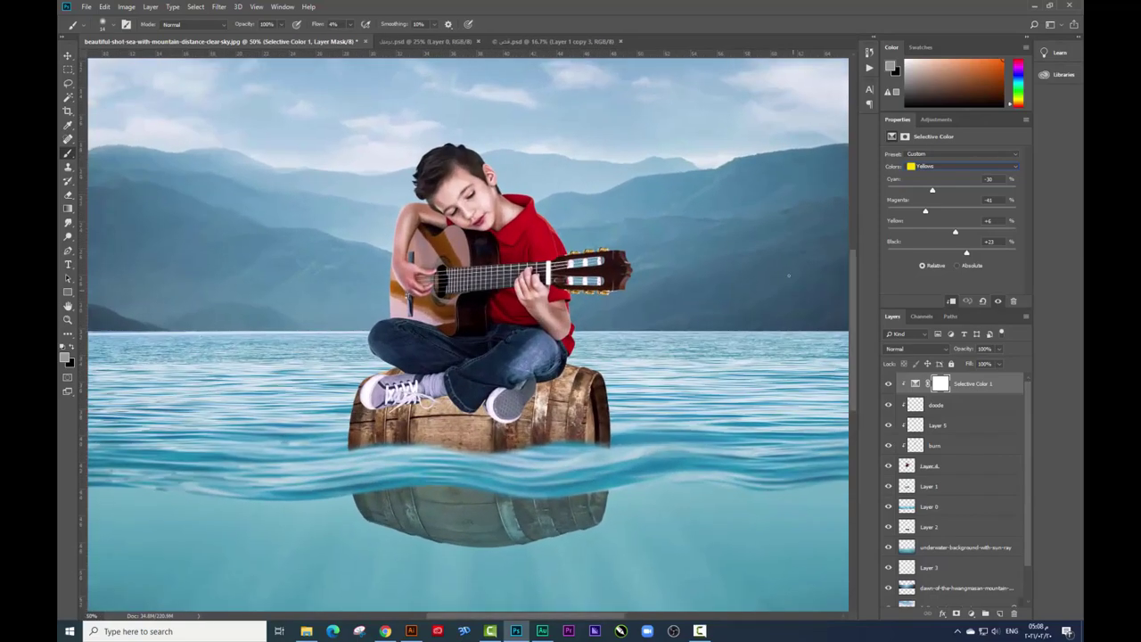
pyautogui.hotkey('ctrl', '+')
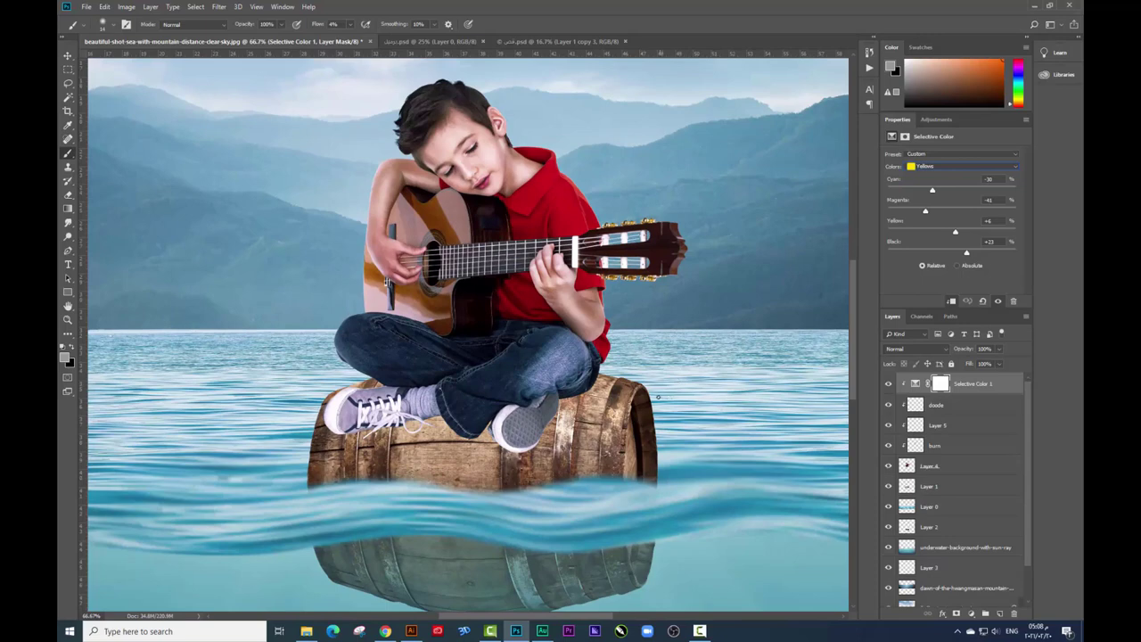
# Step: Nudge the barrel slightly and add a new layer clipped to it
pyautogui.click(69, 56)
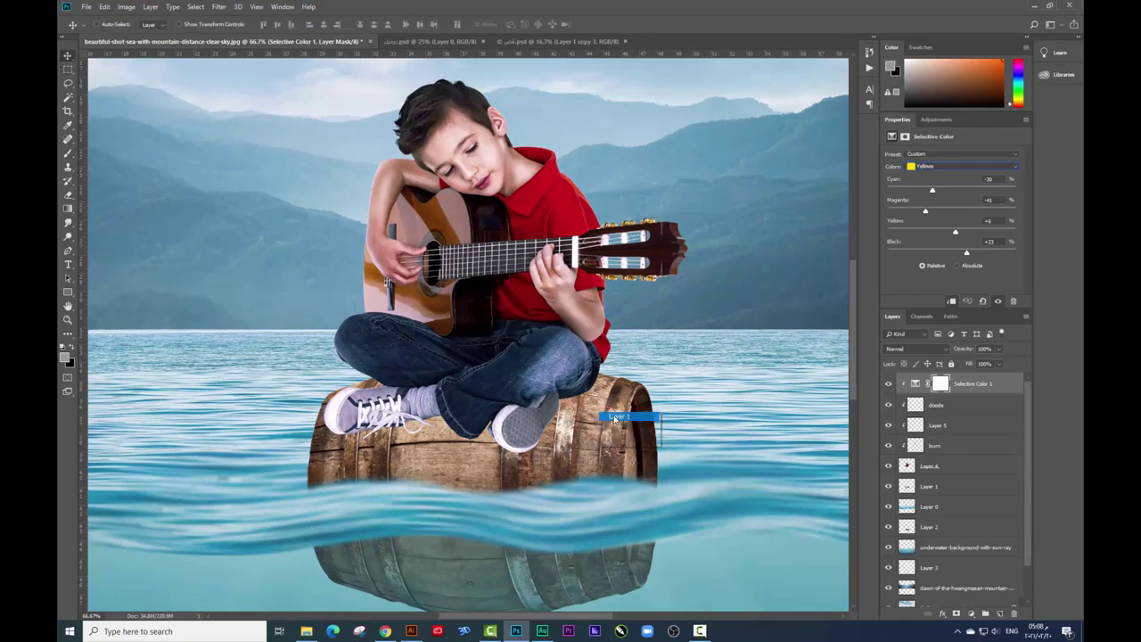
pyautogui.moveTo(617, 419); pyautogui.dragTo(617, 416)
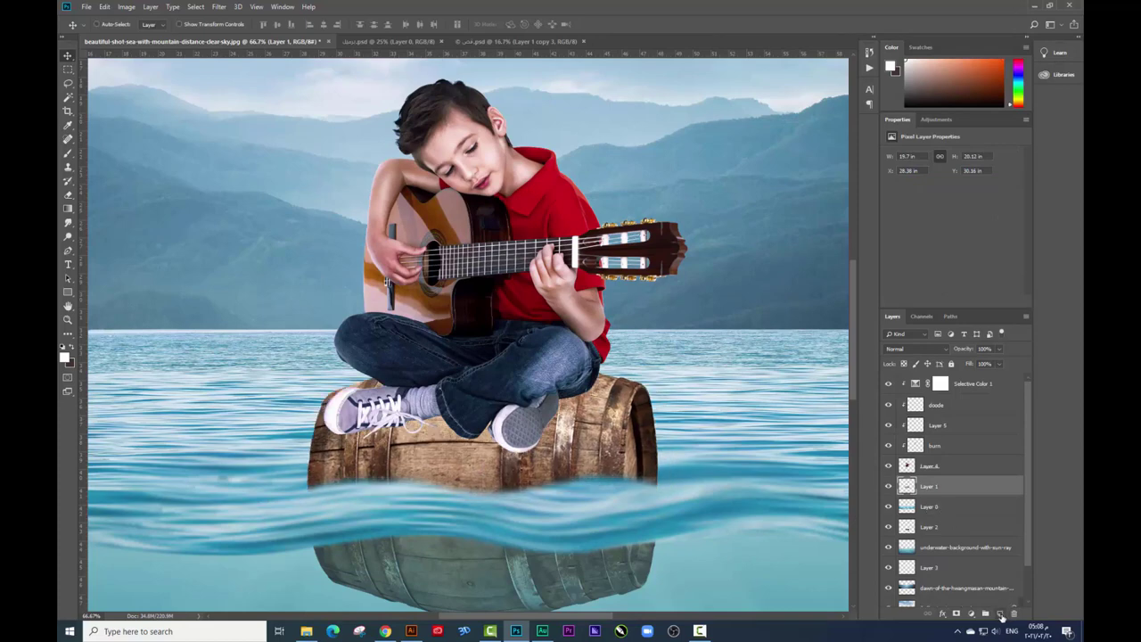
pyautogui.click(1000, 614)
pyautogui.keyDown('alt'); pyautogui.click(921, 467); pyautogui.keyUp('alt')
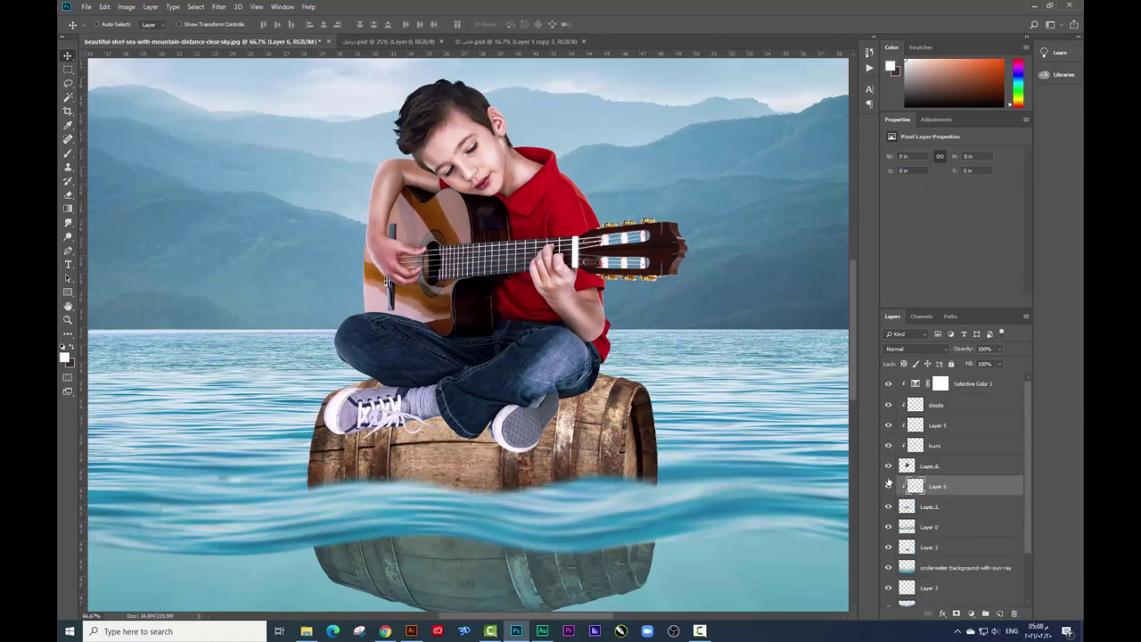
# Step: Set a soft black brush with 10% flow
pyautogui.click(68, 153)
pyautogui.click(64, 356)
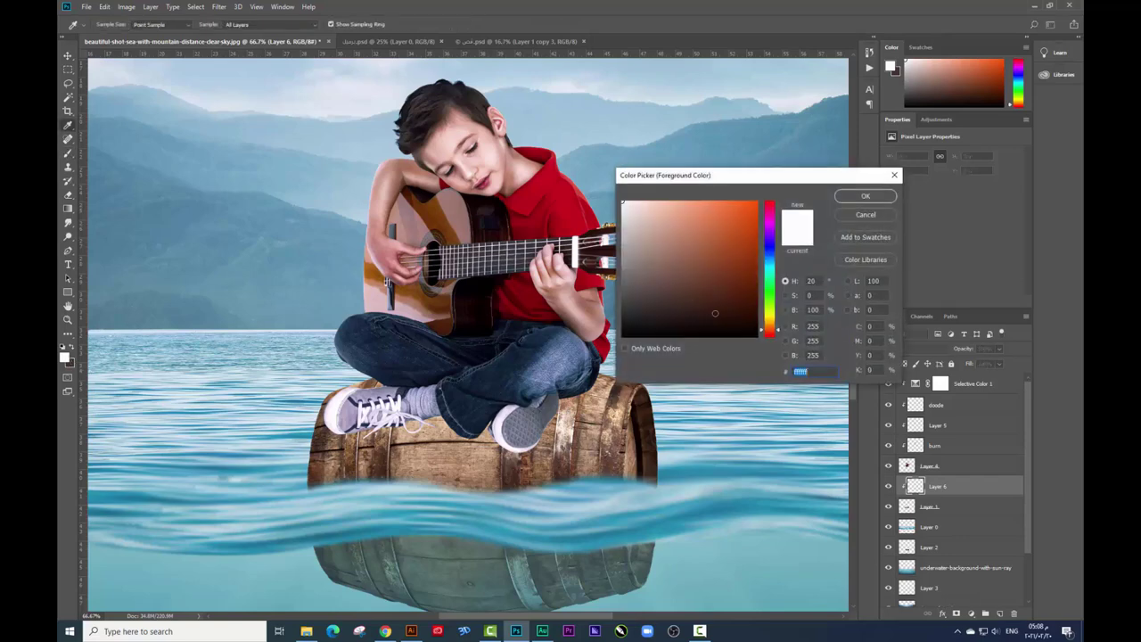
pyautogui.click(628, 340)
pyautogui.click(862, 193)
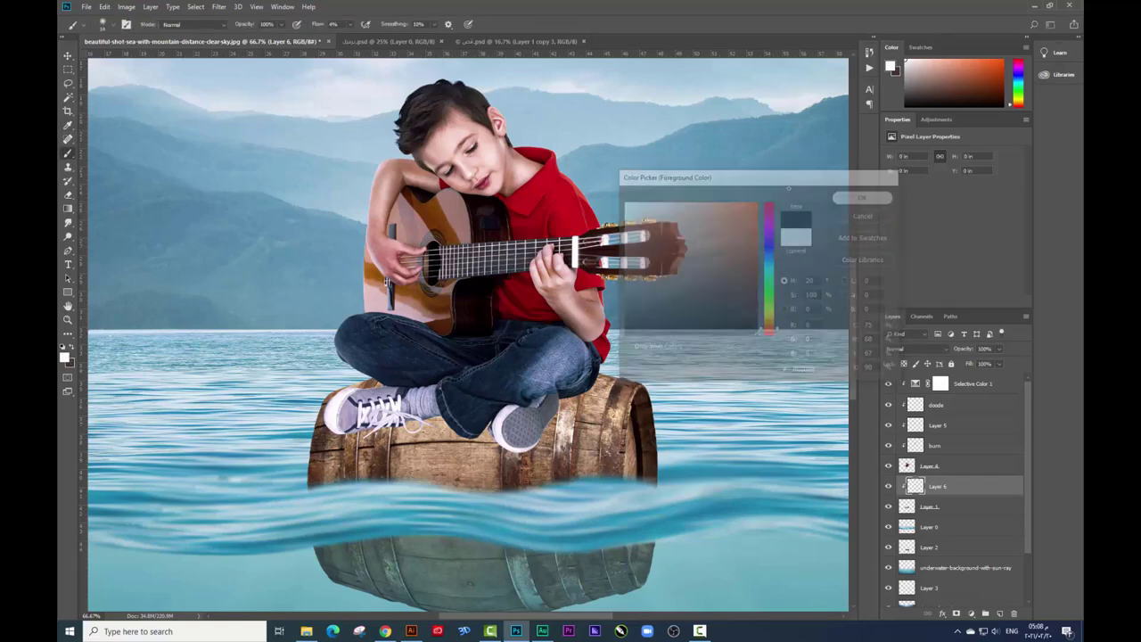
pyautogui.click(350, 25)
pyautogui.rightClick(590, 403)
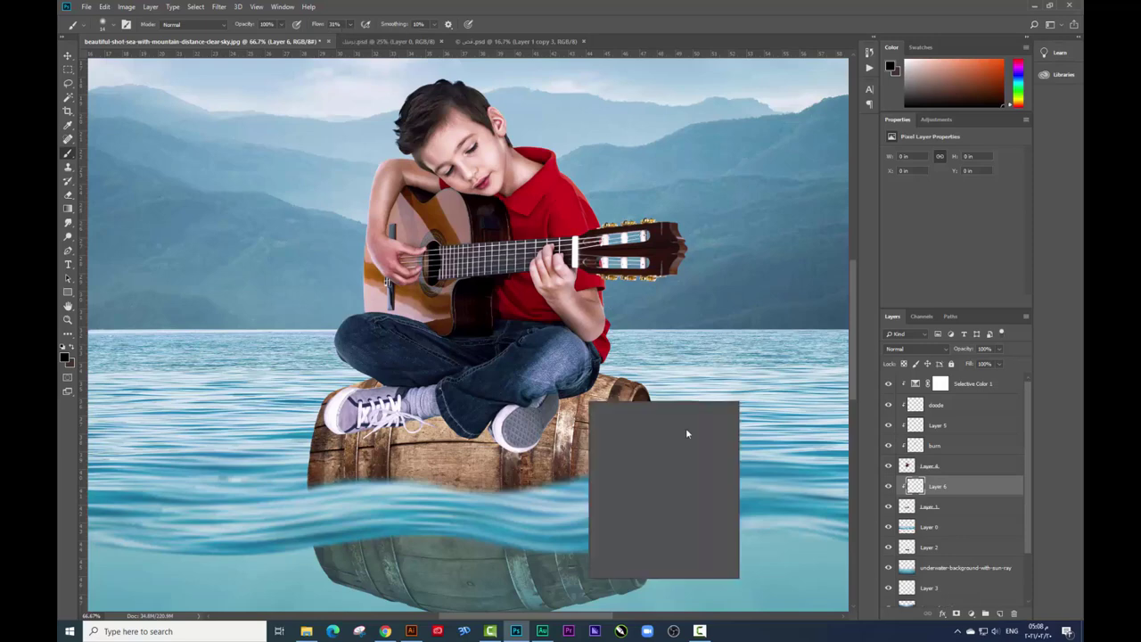
pyautogui.click(561, 379)
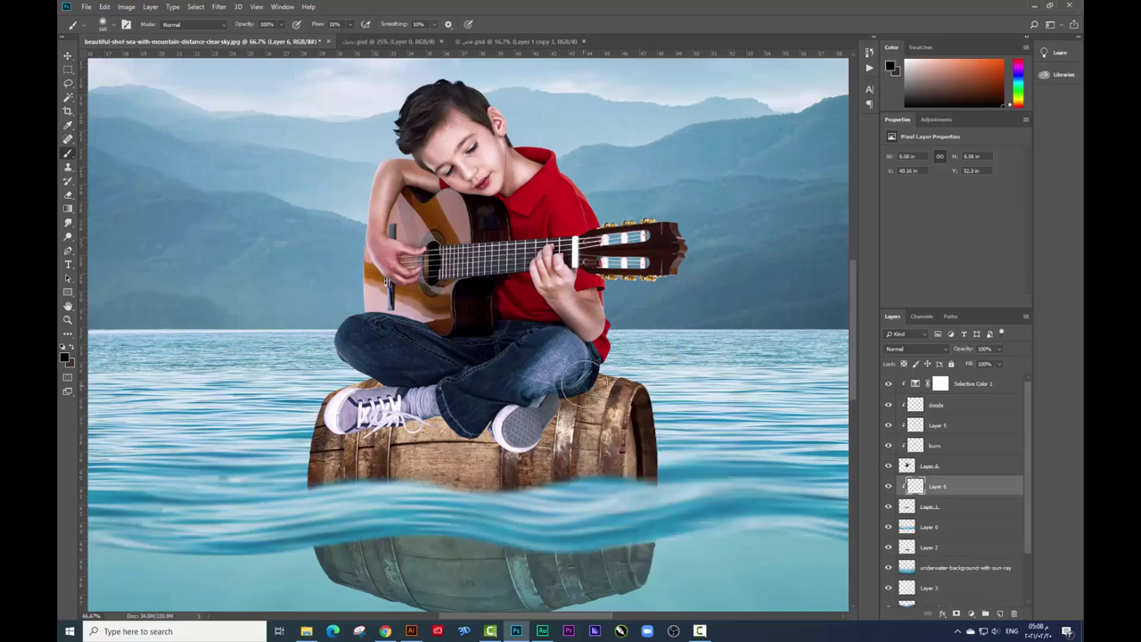
# Step: Paint a soft shadow on the barrel top under the jeans and left shoe
pyautogui.moveTo(541, 412)
pyautogui.mouseDown()
pyautogui.moveTo(390, 426)
pyautogui.moveTo(392, 397)
pyautogui.mouseUp()
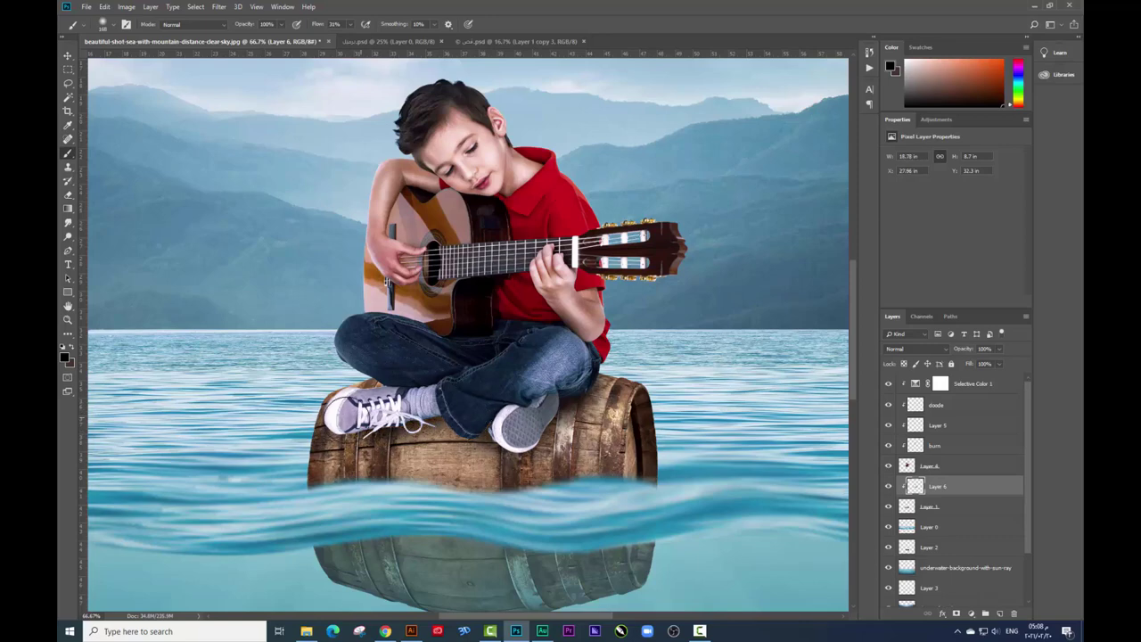
pyautogui.moveTo(473, 394); pyautogui.dragTo(615, 382)
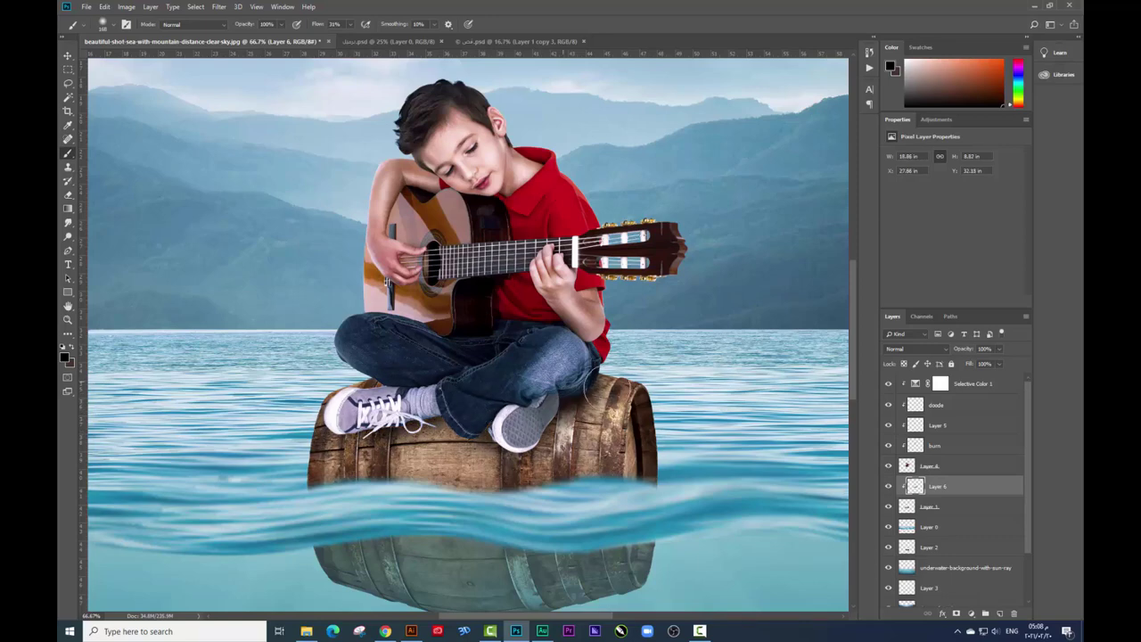
pyautogui.moveTo(434, 390)
pyautogui.mouseDown()
pyautogui.moveTo(389, 380)
pyautogui.moveTo(333, 406)
pyautogui.moveTo(462, 390)
pyautogui.moveTo(458, 412)
pyautogui.moveTo(394, 430)
pyautogui.moveTo(478, 421)
pyautogui.moveTo(544, 432)
pyautogui.moveTo(307, 424)
pyautogui.mouseUp()
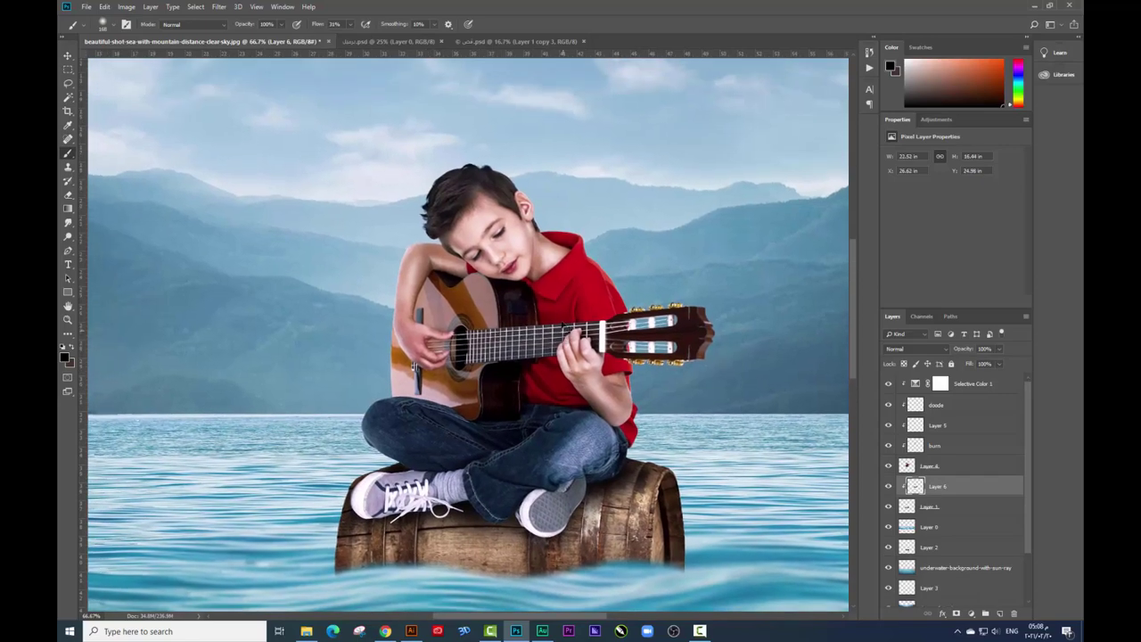
# Step: Zoom out to the full scene and check the shadow layer's effect
pyautogui.hotkey('ctrl', '-')
pyautogui.hotkey('ctrl', '-')
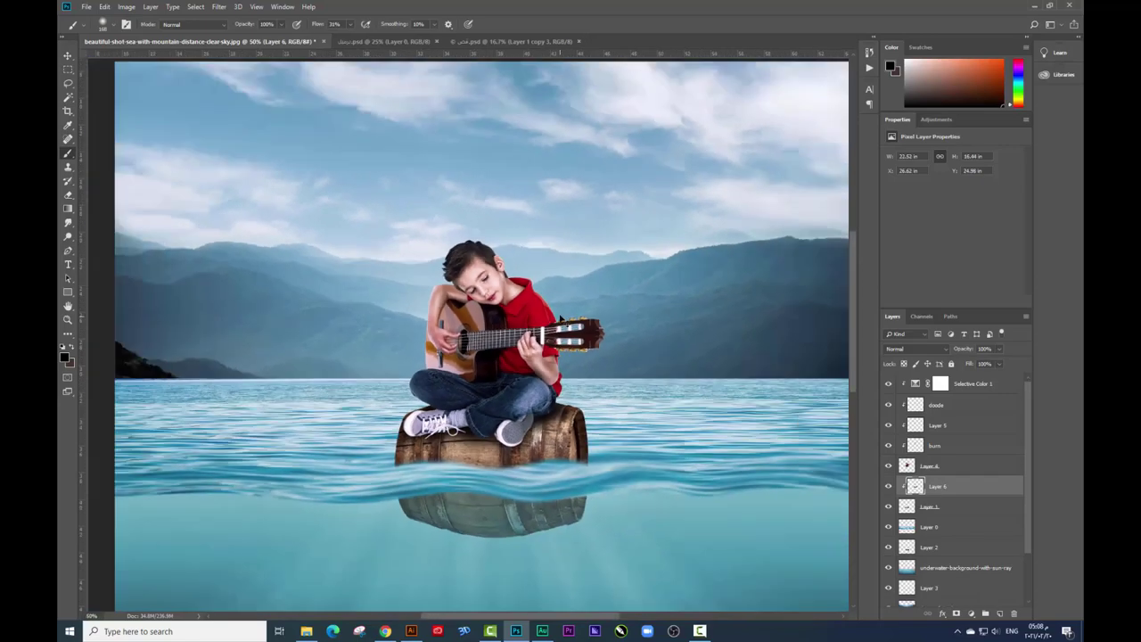
pyautogui.click(888, 485)
pyautogui.click(888, 485)
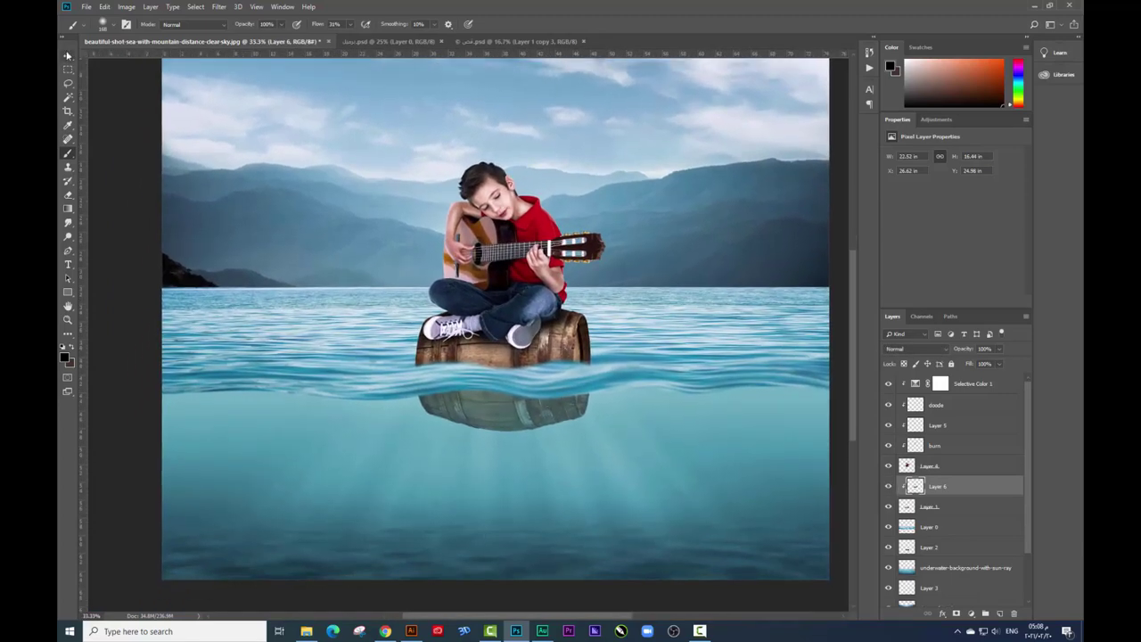
pyautogui.click(68, 55)
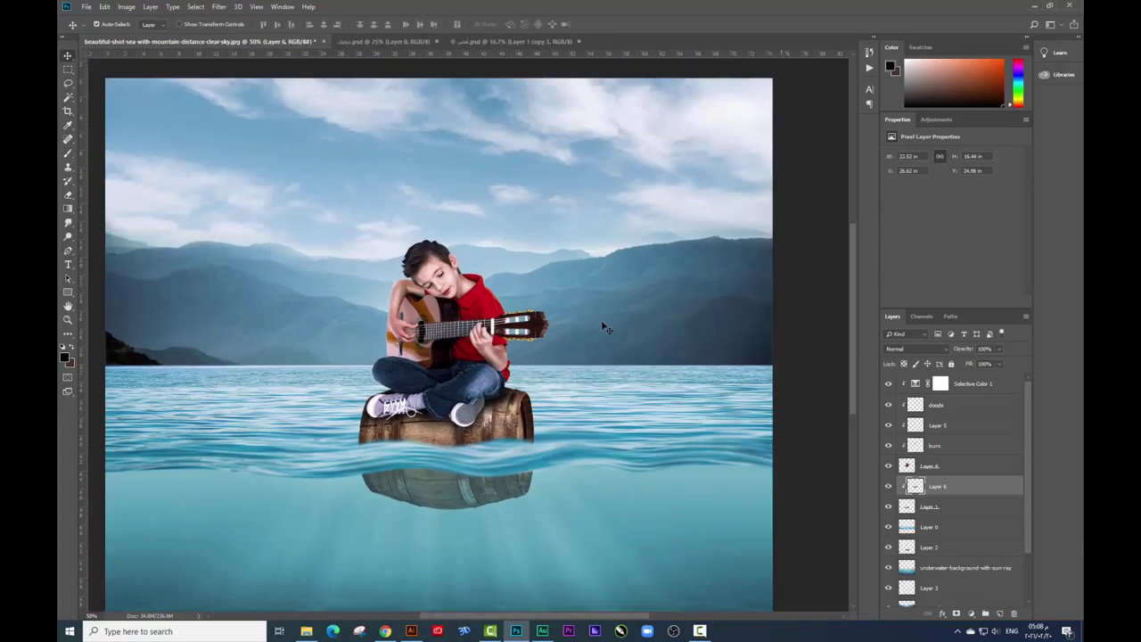
pyautogui.moveTo(606, 326); pyautogui.dragTo(590, 301)
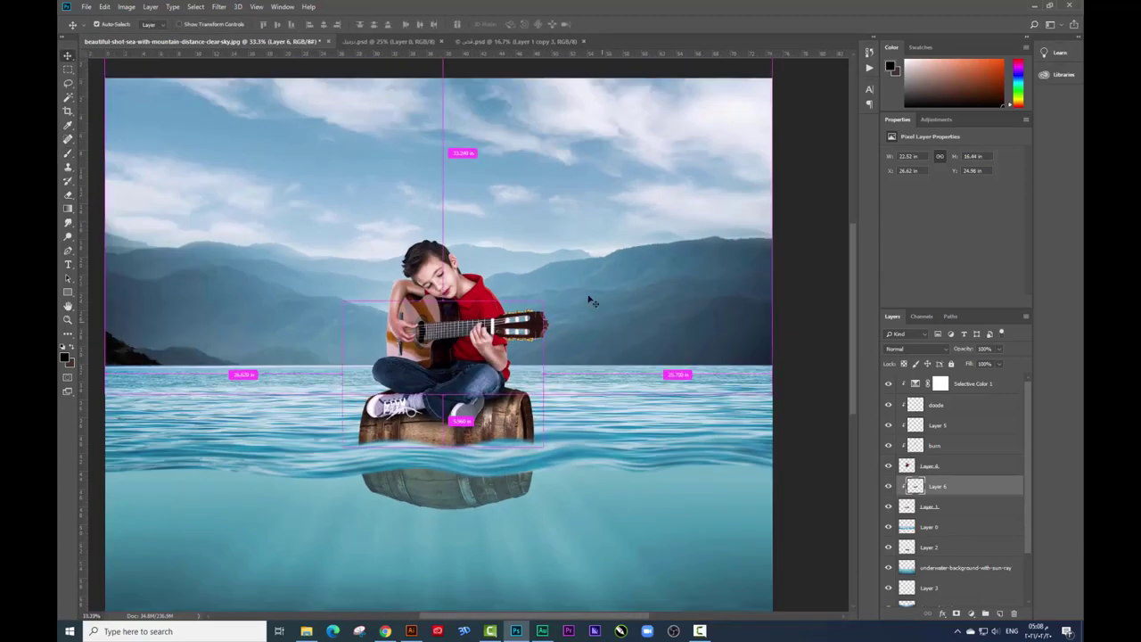
pyautogui.hotkey('ctrl', '-')
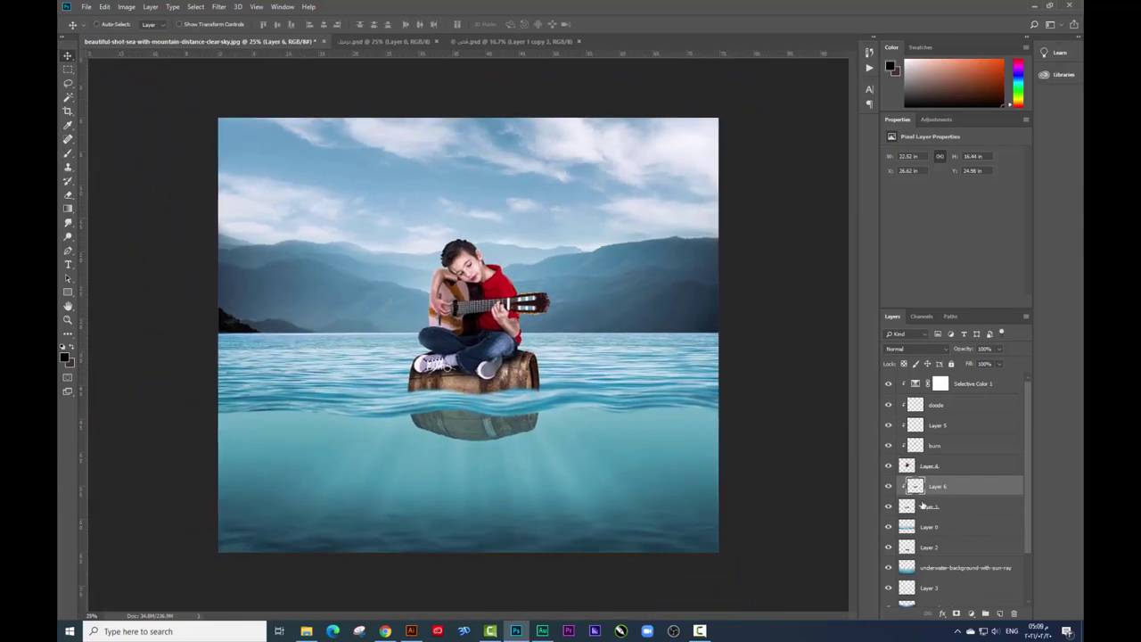
# Step: Select the barrel and its reflection layers and Alt-drag copies to the left
pyautogui.keyDown('ctrl'); pyautogui.click(932, 505); pyautogui.keyUp('ctrl')
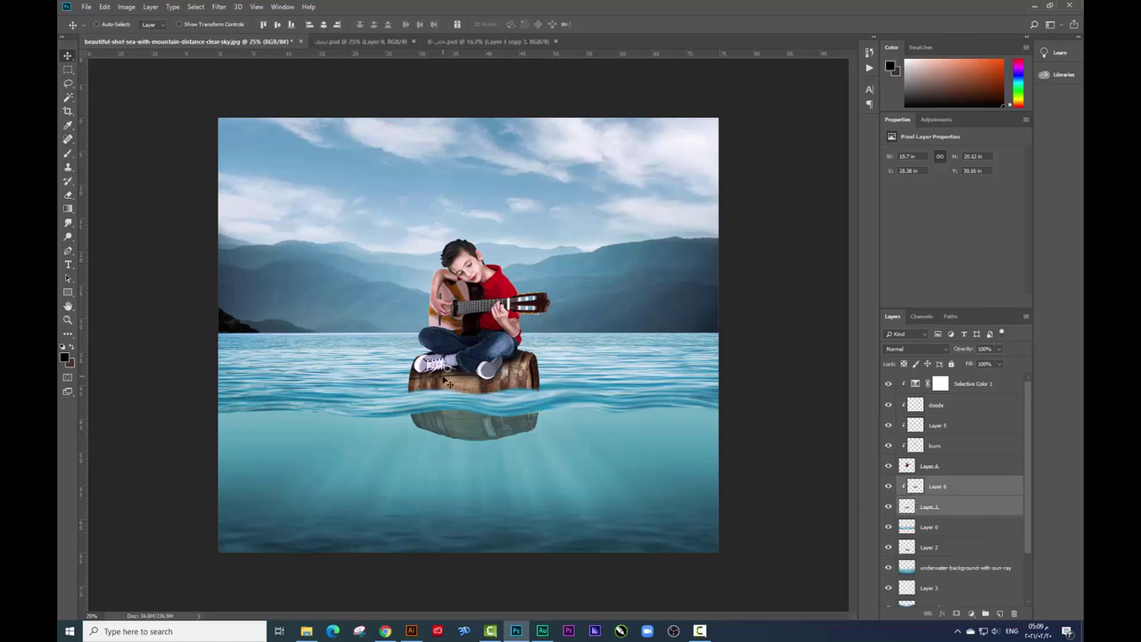
pyautogui.moveTo(446, 403)
pyautogui.mouseDown()
pyautogui.moveTo(508, 379)
pyautogui.moveTo(426, 409)
pyautogui.mouseUp()
pyautogui.click(936, 506)
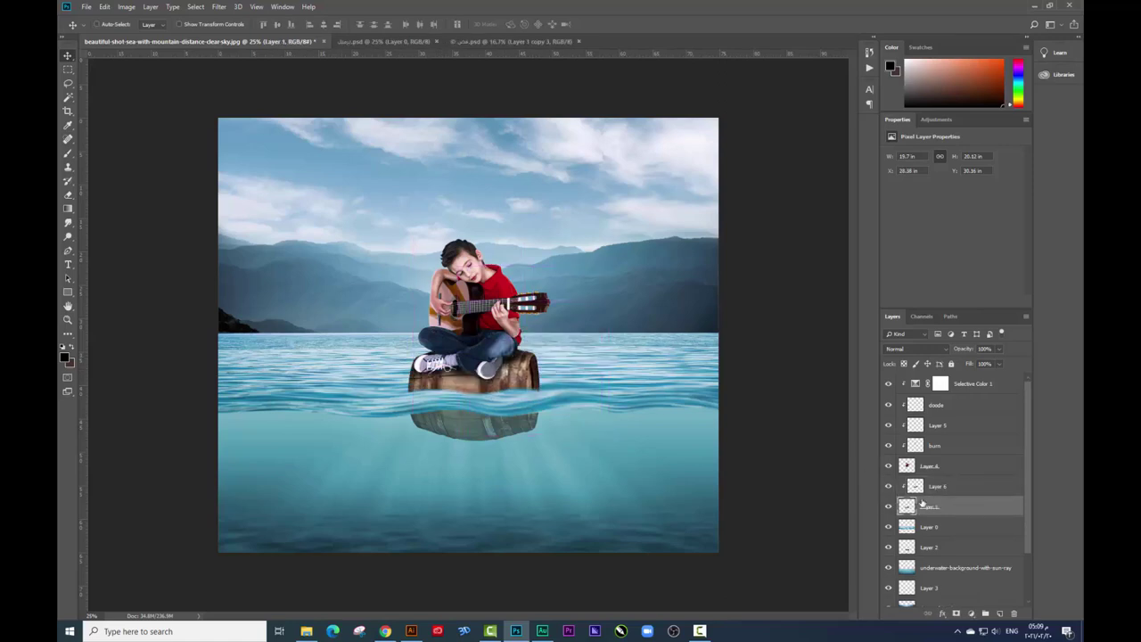
pyautogui.scroll(-1, 973, 550)
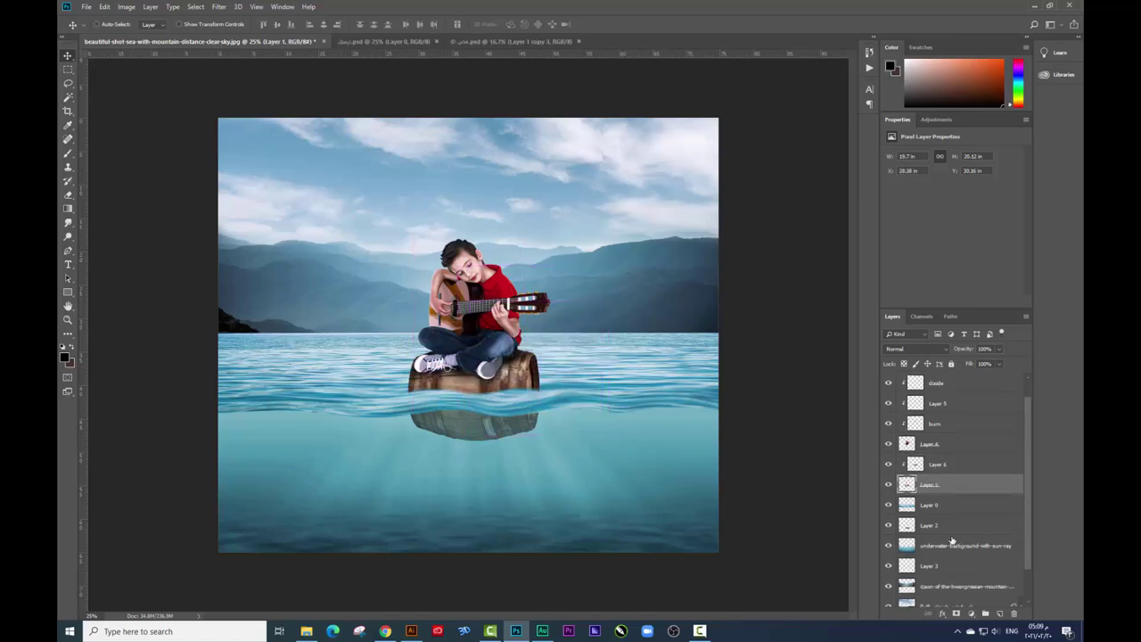
pyautogui.keyDown('ctrl'); pyautogui.click(943, 526); pyautogui.keyUp('ctrl')
pyautogui.moveTo(549, 416)
pyautogui.mouseDown()
pyautogui.moveTo(317, 417)
pyautogui.moveTo(313, 389)
pyautogui.mouseUp()
# Step: Shrink the barrel copy and try rotating and repositioning it on the water
pyautogui.hotkey('ctrl', 't')
pyautogui.press('Return')
pyautogui.hotkey('ctrl', 't')
pyautogui.moveTo(303, 331); pyautogui.dragTo(278, 353)
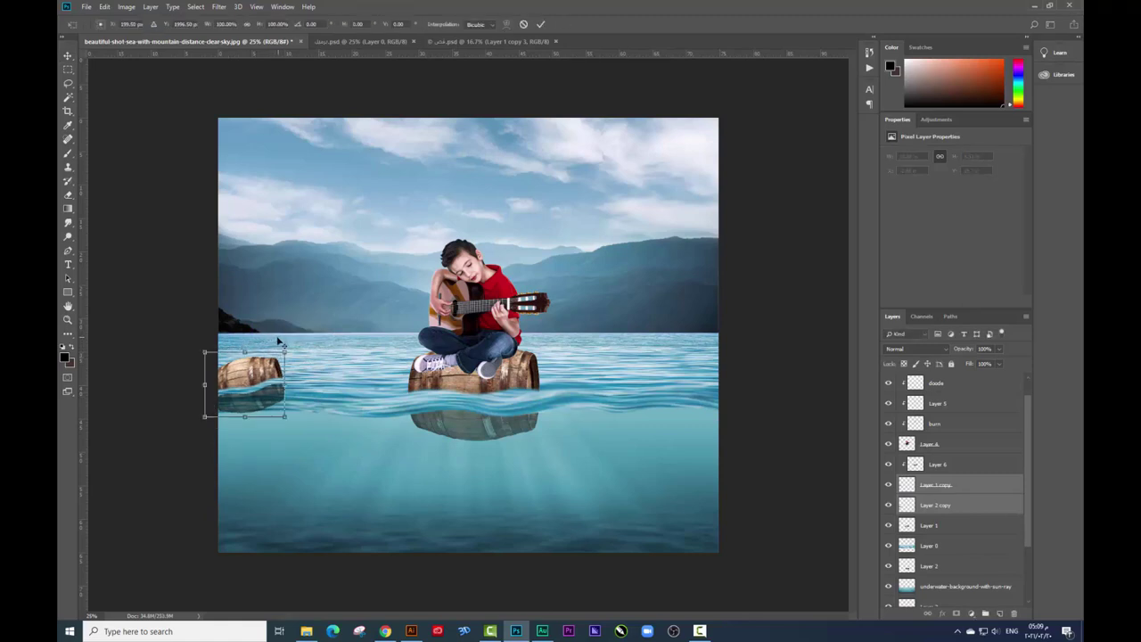
pyautogui.moveTo(278, 354)
pyautogui.mouseDown()
pyautogui.moveTo(284, 339)
pyautogui.moveTo(283, 356)
pyautogui.mouseUp()
pyautogui.press('Return')
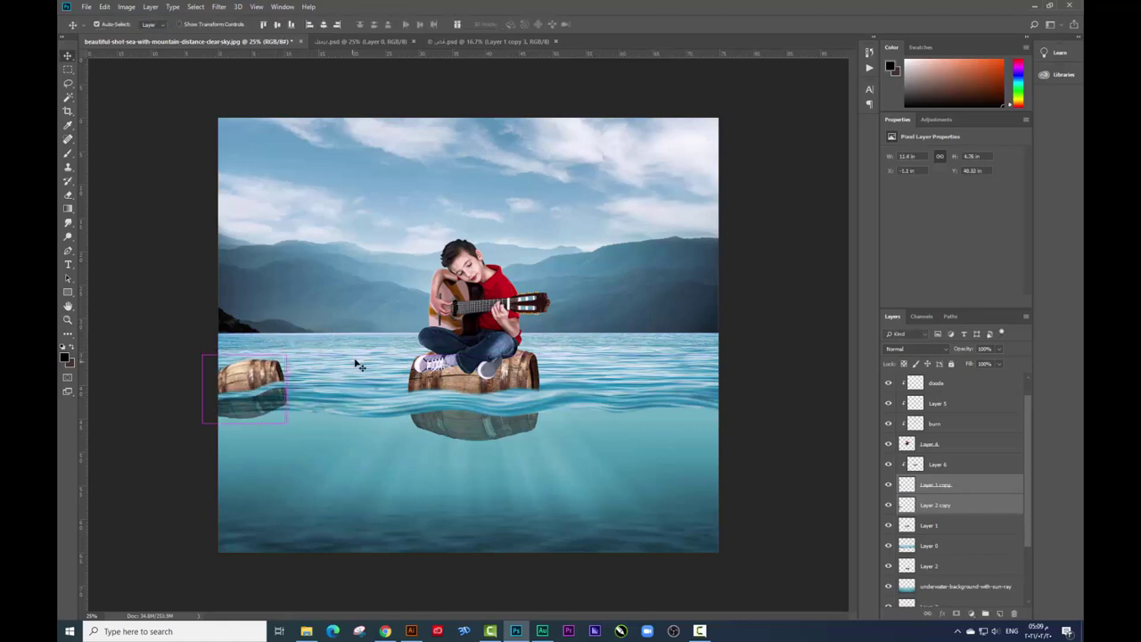
pyautogui.hotkey('ctrl', 't')
pyautogui.moveTo(290, 428); pyautogui.dragTo(369, 383)
pyautogui.moveTo(266, 381); pyautogui.dragTo(271, 333)
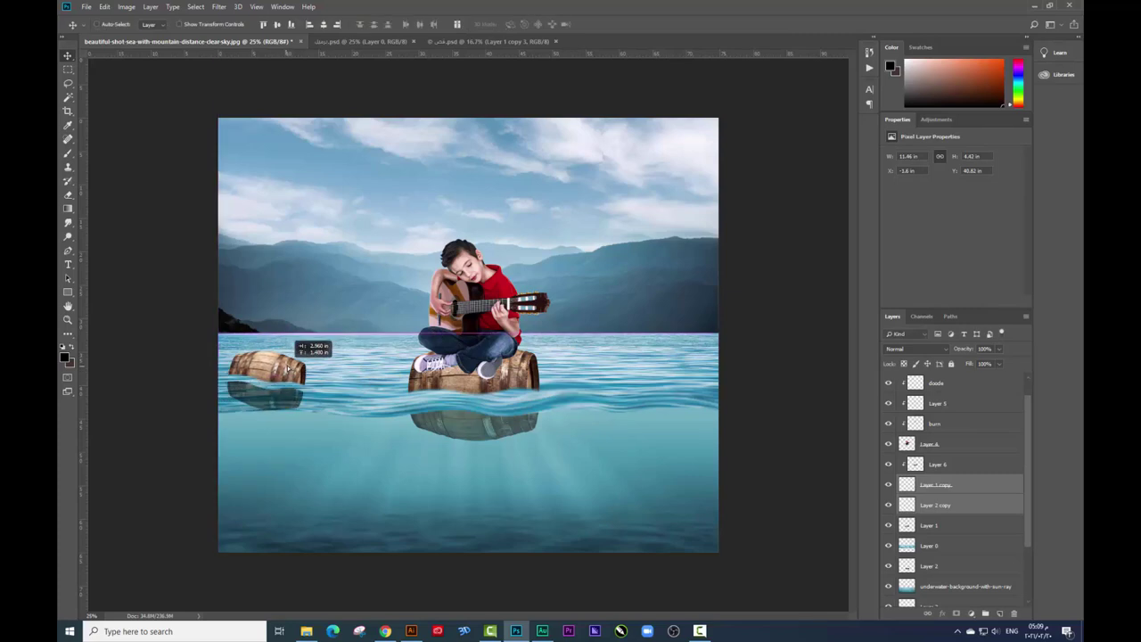
pyautogui.press('Escape')
# Step: Nudge the small barrel into place at the left edge and drag in the dove PNG
pyautogui.moveTo(293, 386)
pyautogui.mouseDown()
pyautogui.moveTo(313, 399)
pyautogui.moveTo(352, 356)
pyautogui.mouseUp()
pyautogui.hotkey('ctrl', 't')
pyautogui.press('Escape')
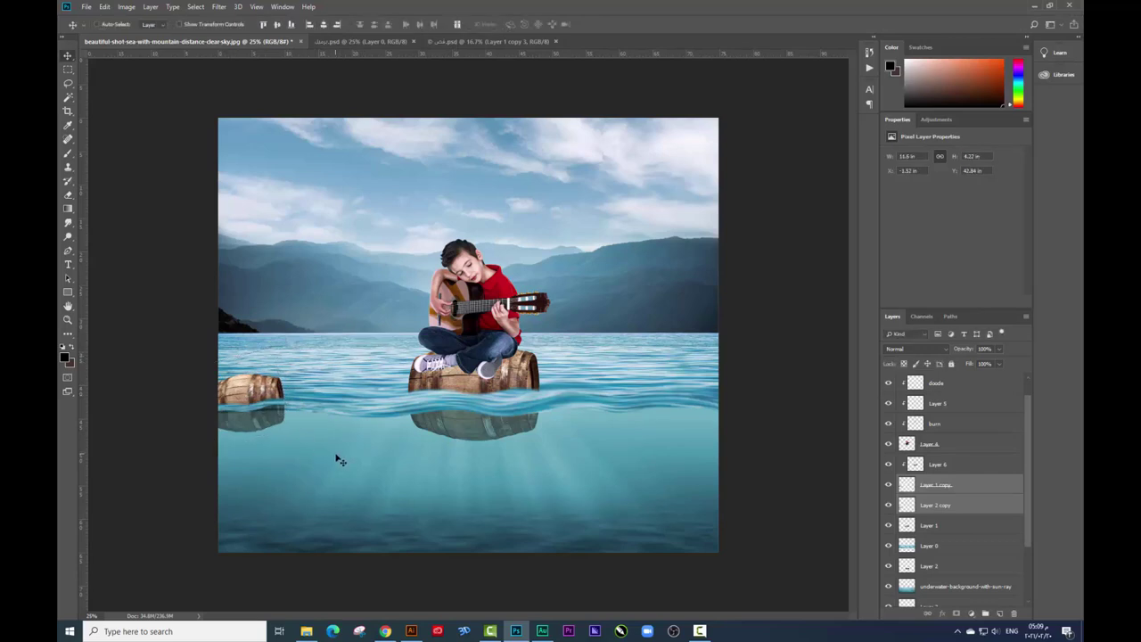
pyautogui.moveTo(331, 463); pyautogui.dragTo(328, 468)
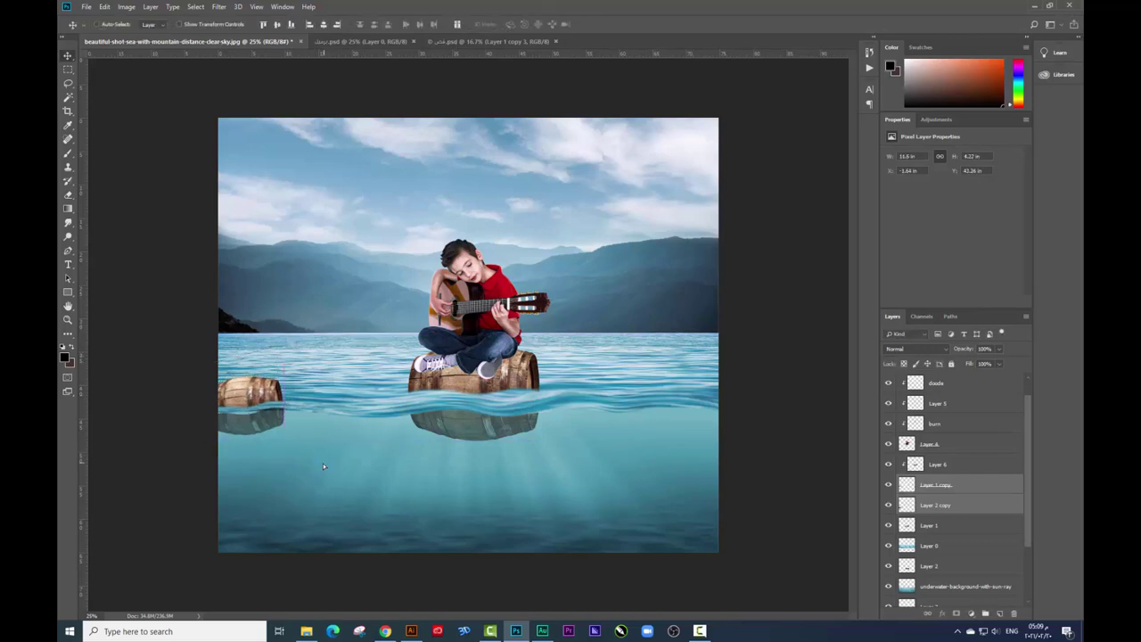
pyautogui.press('Down')
pyautogui.press('Left')
pyautogui.press('Down')
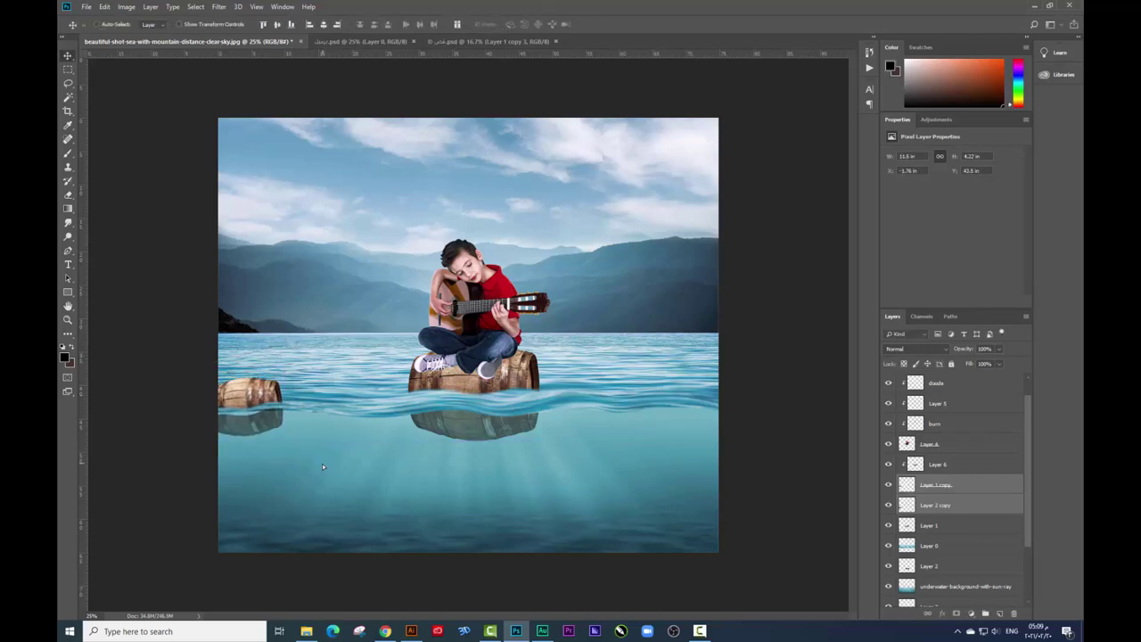
pyautogui.hotkey('alt', 'Tab')
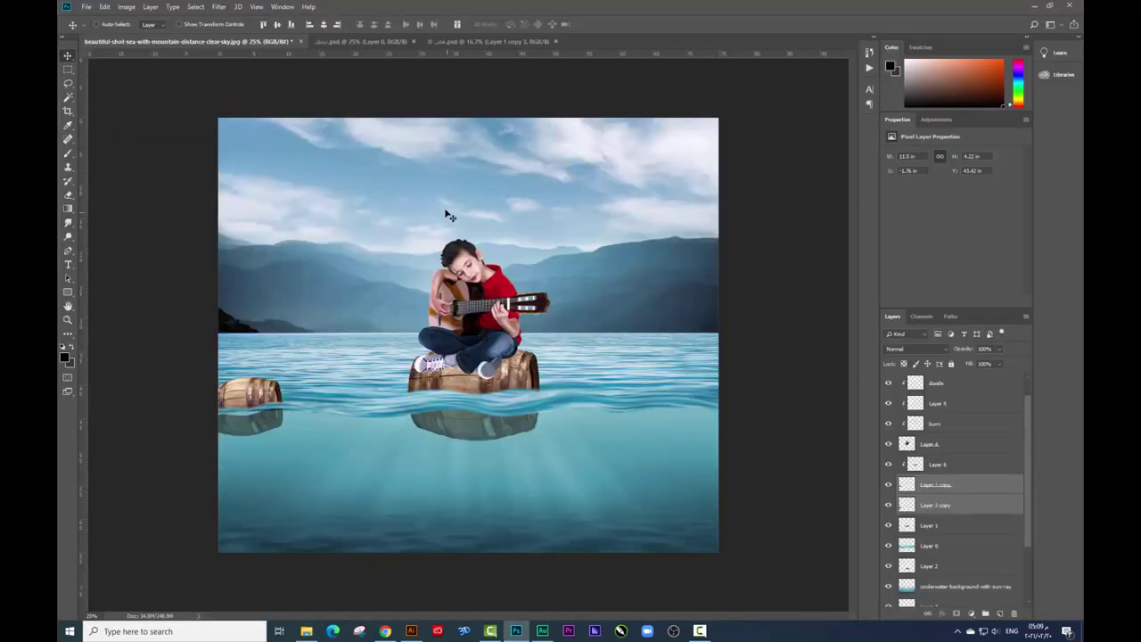
pyautogui.moveTo(556, 512); pyautogui.dragTo(677, 312)
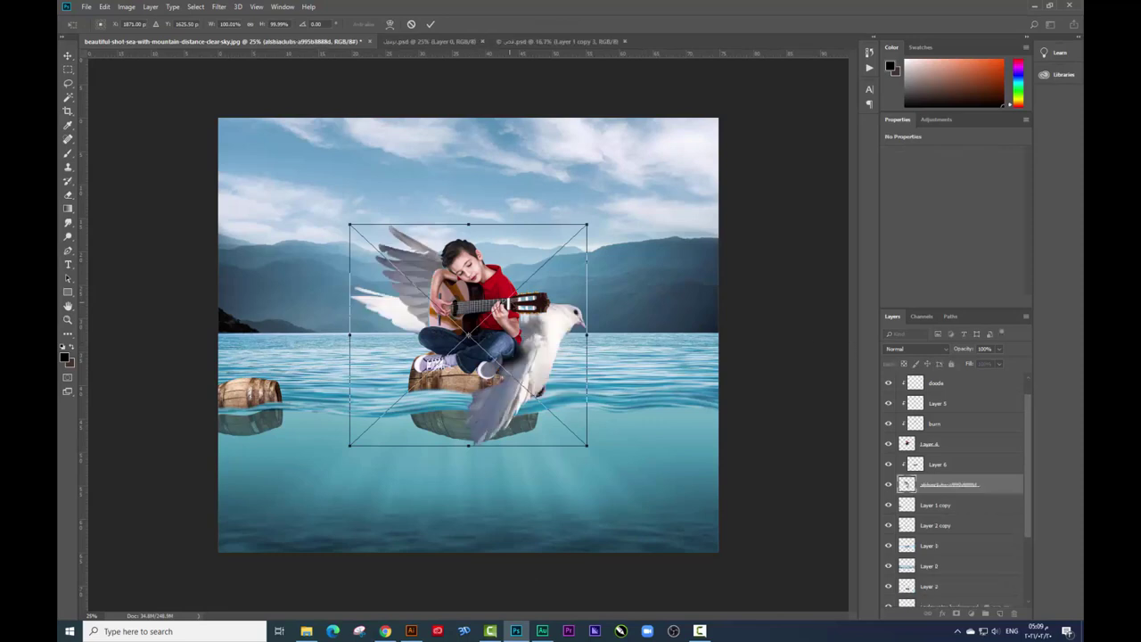
# Step: Place the dove image and move its layer to the top of the stack
pyautogui.press('Return')
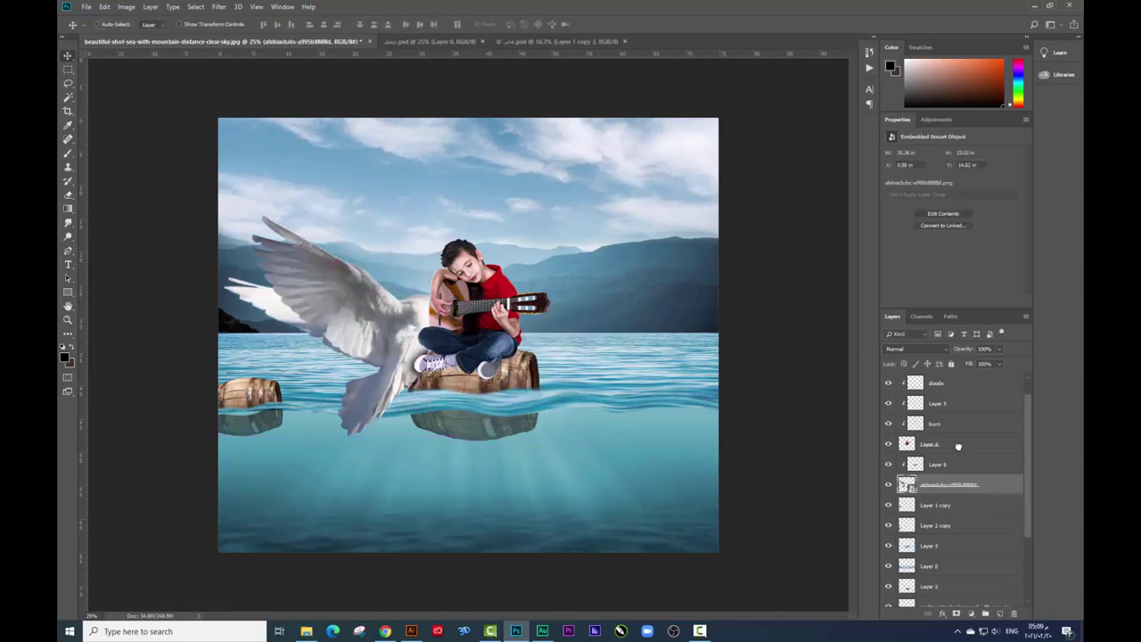
pyautogui.moveTo(958, 445); pyautogui.dragTo(945, 383)
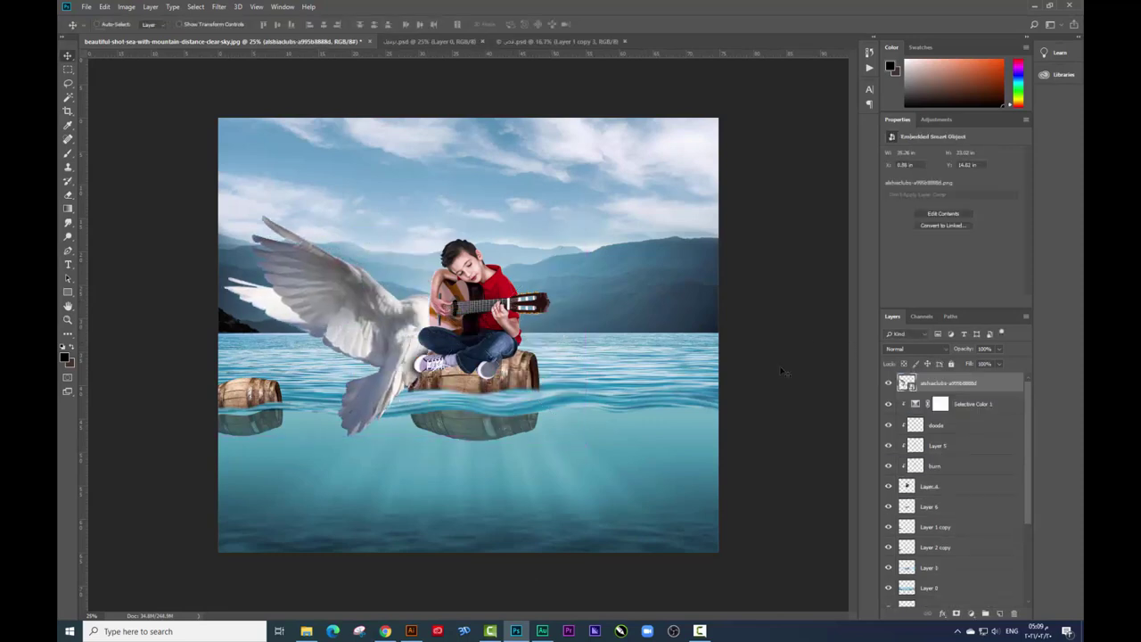
pyautogui.moveTo(666, 367); pyautogui.dragTo(577, 343)
# Step: Flip the dove horizontally and position it just above the left barrel
pyautogui.hotkey('ctrl', 't')
pyautogui.rightClick(246, 302)
pyautogui.click(285, 374)
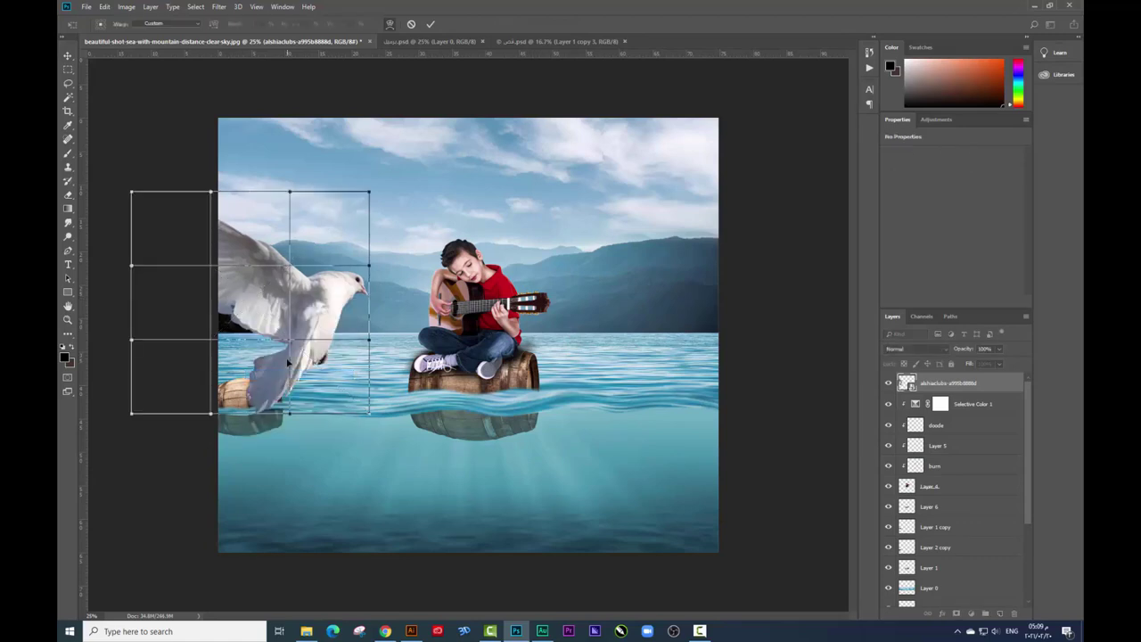
pyautogui.rightClick(301, 310)
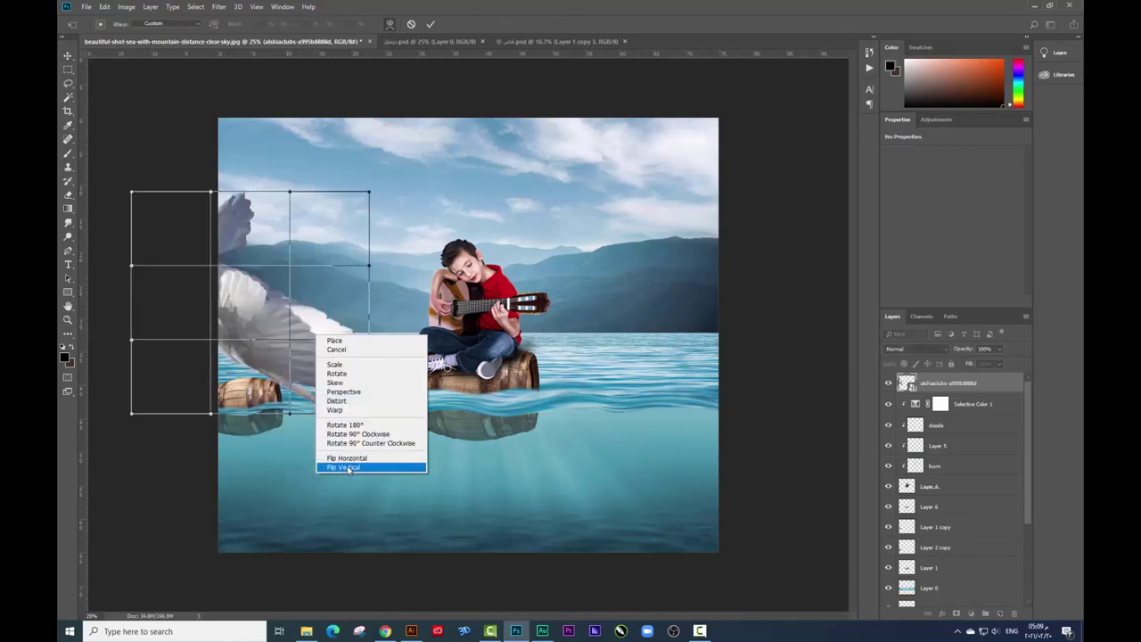
pyautogui.click(347, 457)
pyautogui.moveTo(339, 410)
pyautogui.mouseDown()
pyautogui.moveTo(464, 399)
pyautogui.moveTo(395, 300)
pyautogui.moveTo(303, 357)
pyautogui.moveTo(307, 343)
pyautogui.moveTo(265, 360)
pyautogui.mouseUp()
pyautogui.press('Return')
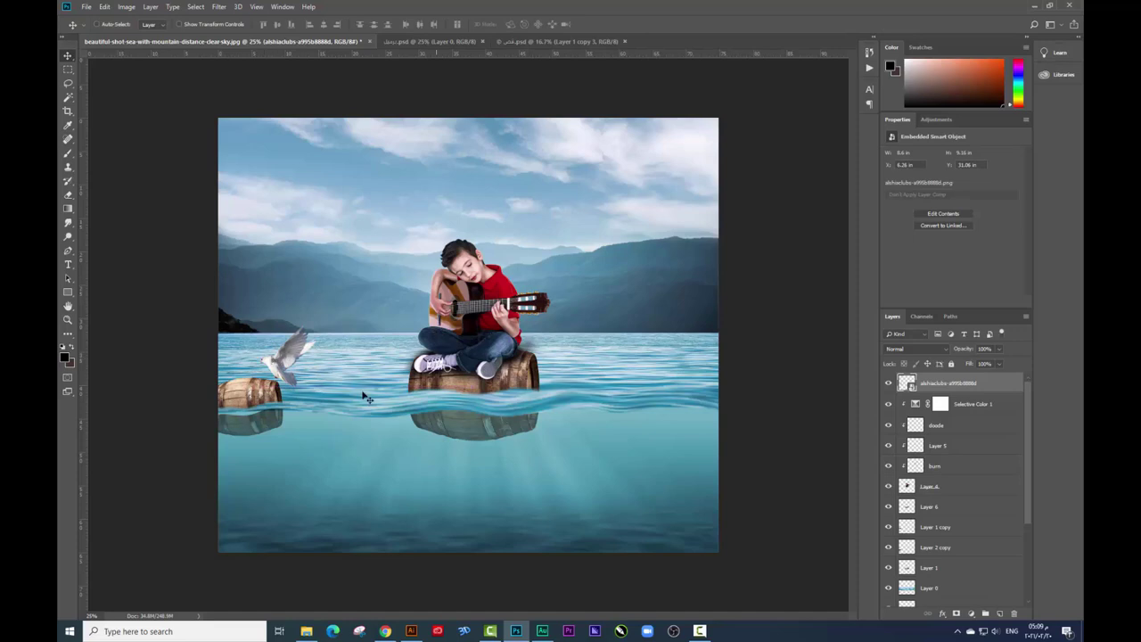
pyautogui.rightClick(511, 358)
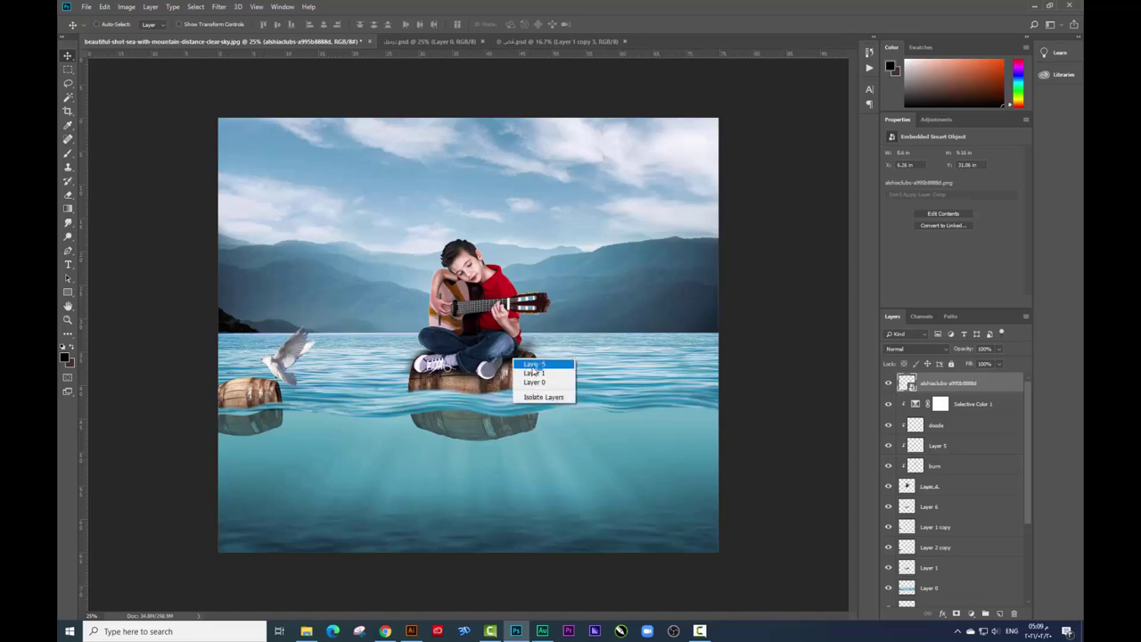
# Step: Select Layer 6, test a clipping mask, and toggle the left barrel's visibility
pyautogui.click(534, 369)
pyautogui.keyDown('alt'); pyautogui.click(969, 514); pyautogui.keyUp('alt')
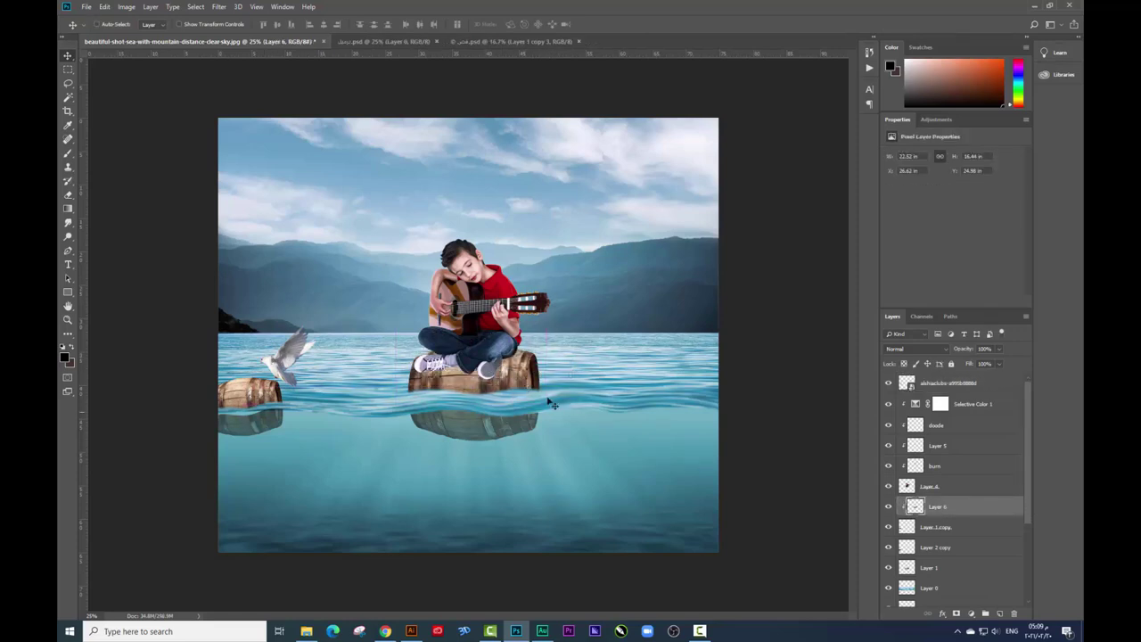
pyautogui.keyDown('alt'); pyautogui.click(894, 517); pyautogui.keyUp('alt')
pyautogui.click(887, 527)
pyautogui.click(887, 526)
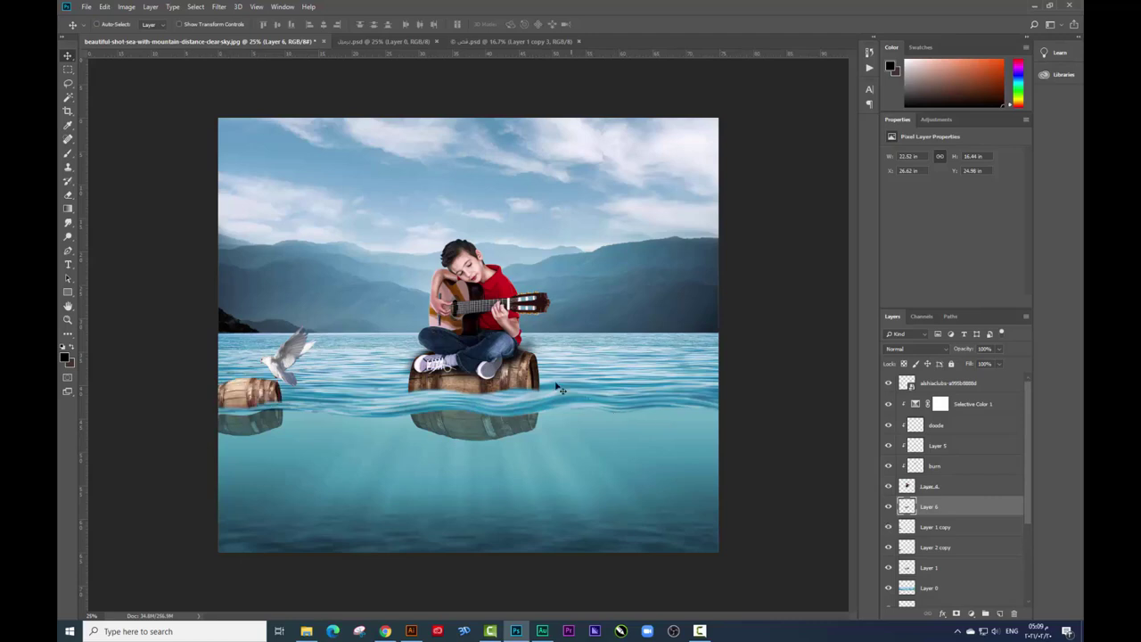
# Step: Move Layer 6 directly above Layer 1, then select the sky background layer
pyautogui.rightClick(536, 378)
pyautogui.click(552, 381)
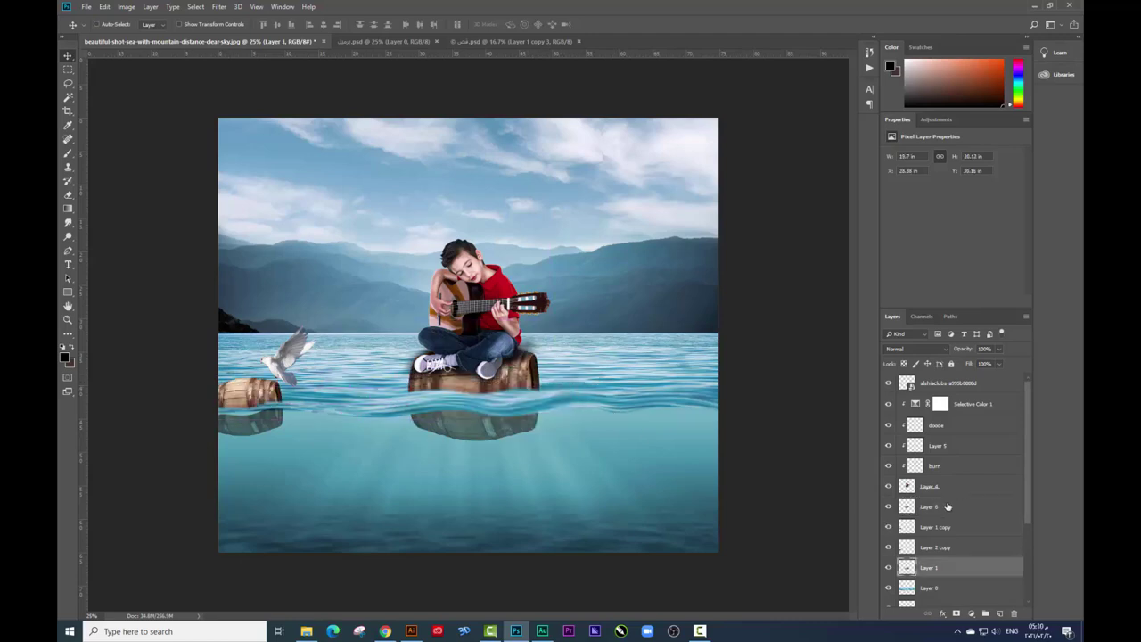
pyautogui.moveTo(936, 567); pyautogui.dragTo(946, 557)
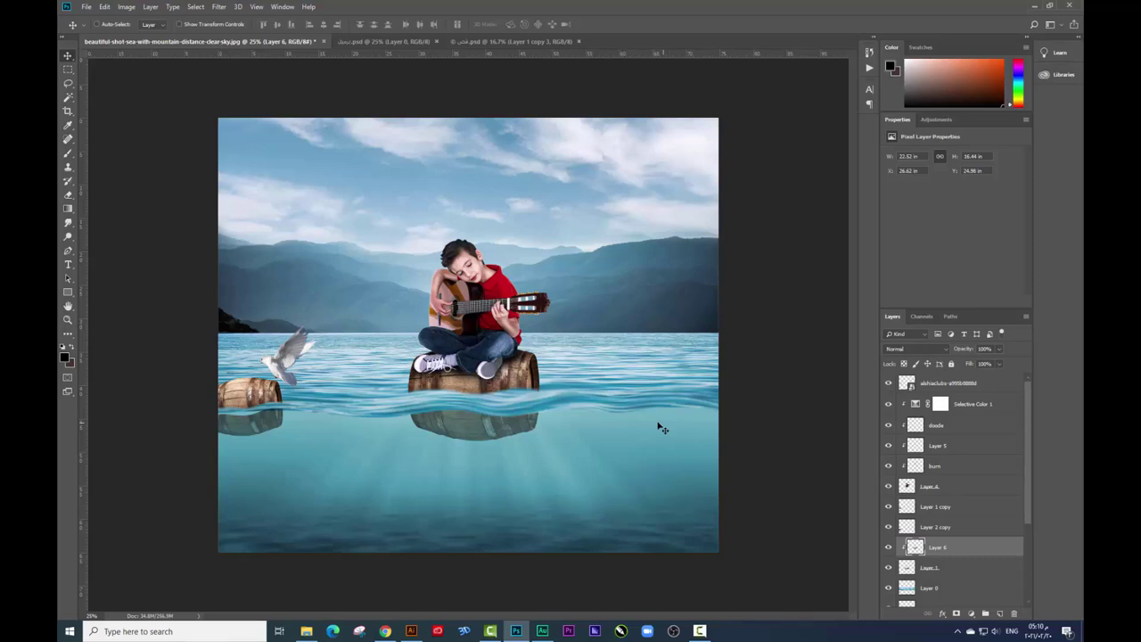
pyautogui.scroll(2, 277, 350)
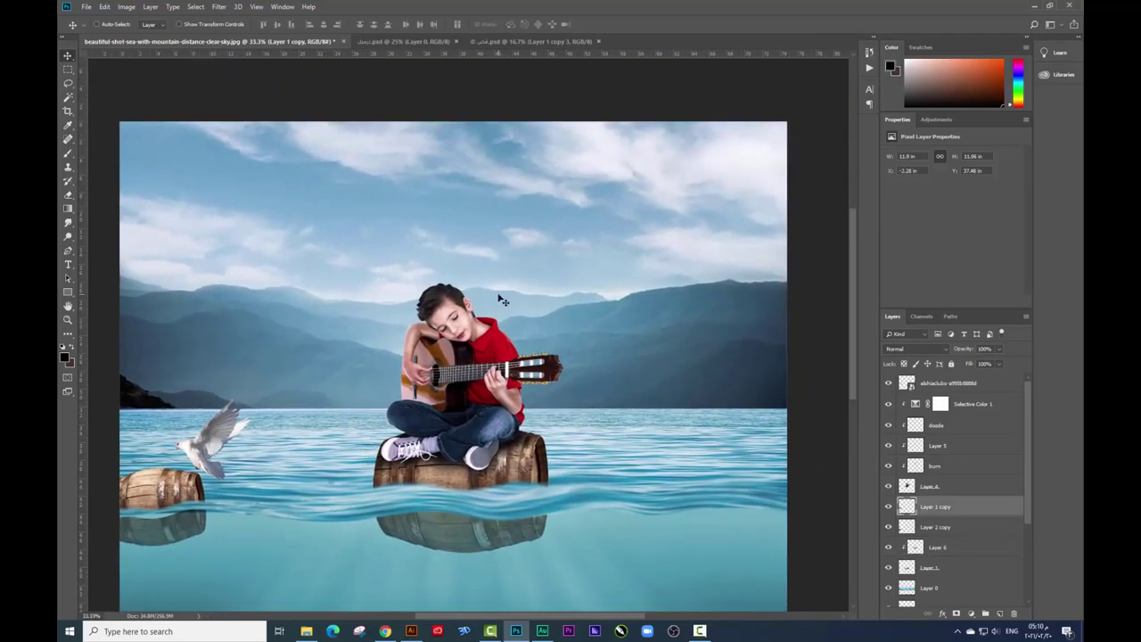
pyautogui.rightClick(522, 305)
pyautogui.click(521, 303)
pyautogui.scroll(-1, 559, 274)
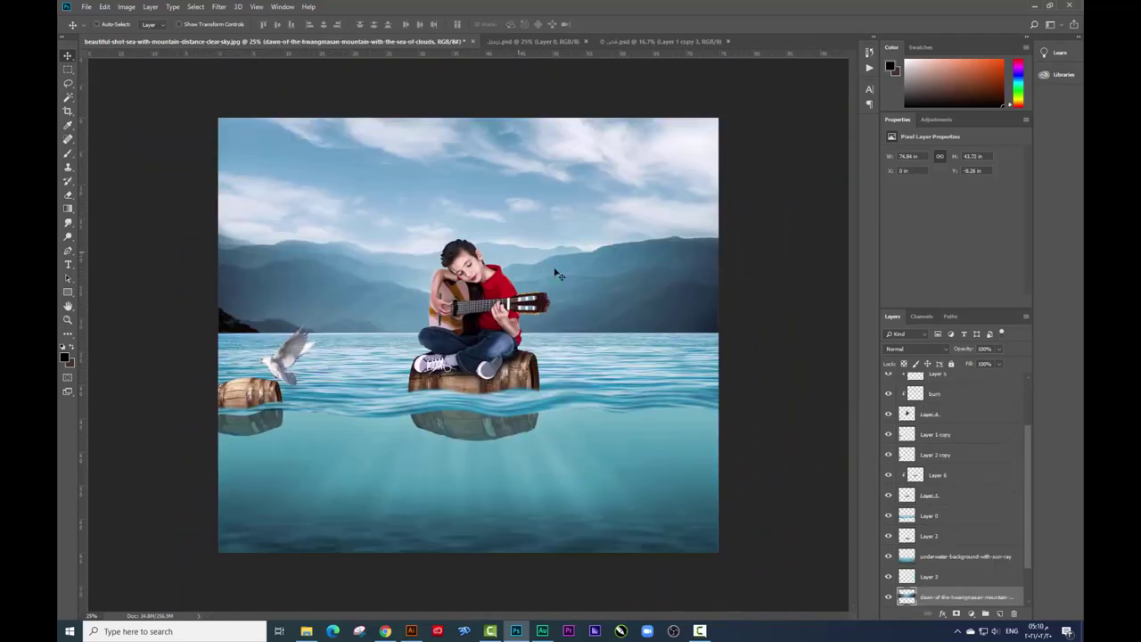
pyautogui.scroll(3, 951, 465)
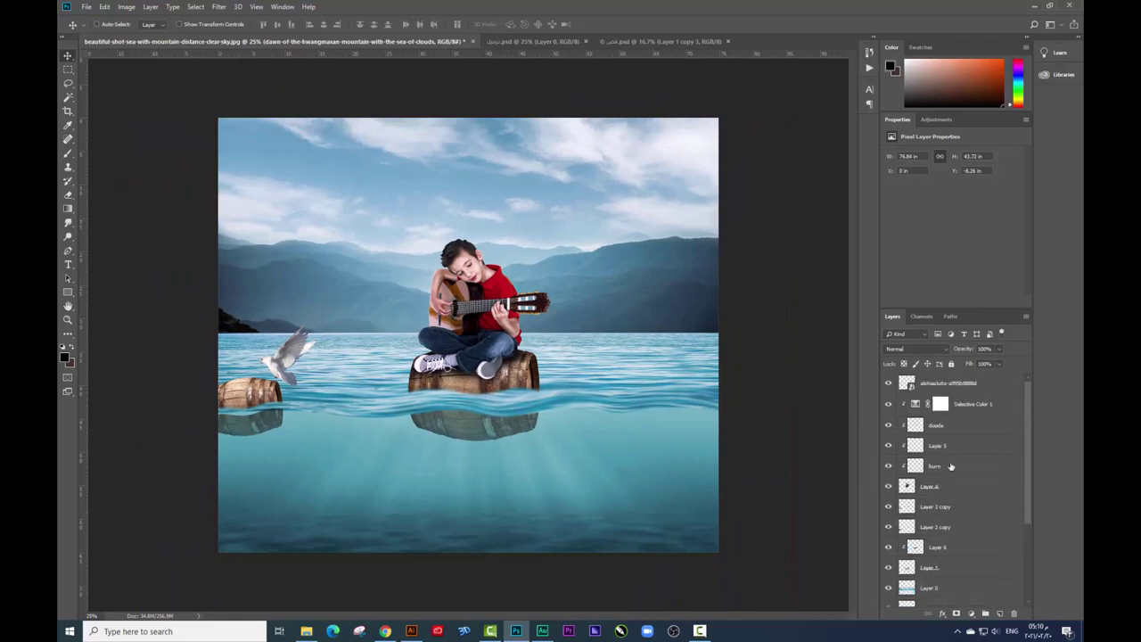
# Step: Add a new layer above the dove and set the Brush foreground colour to orange
pyautogui.click(956, 385)
pyautogui.click(999, 614)
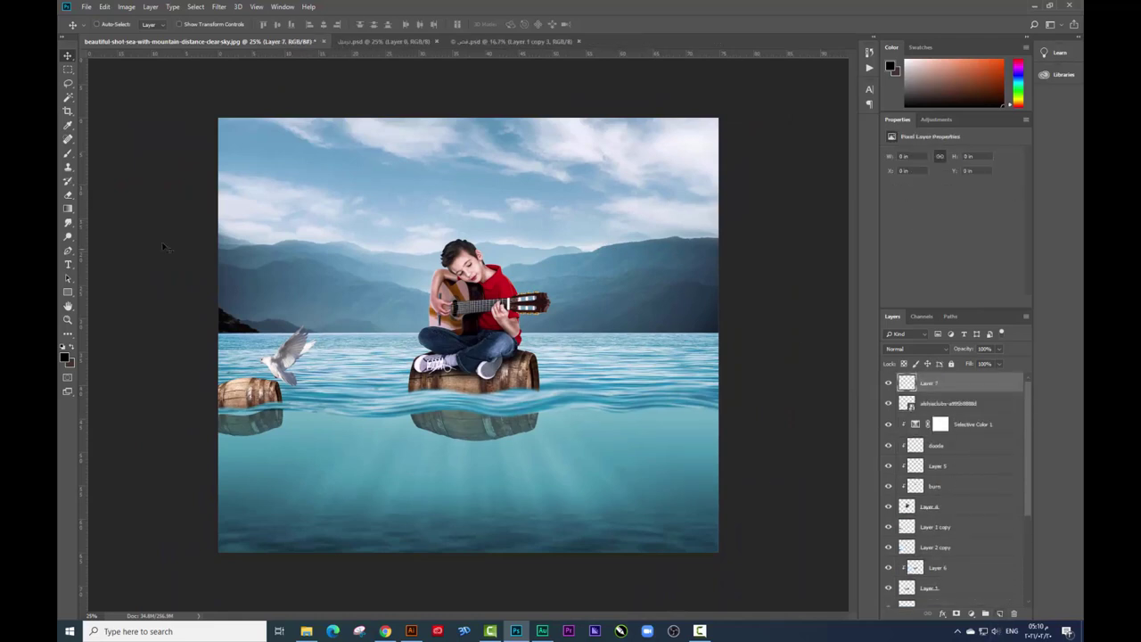
pyautogui.click(64, 153)
pyautogui.click(64, 357)
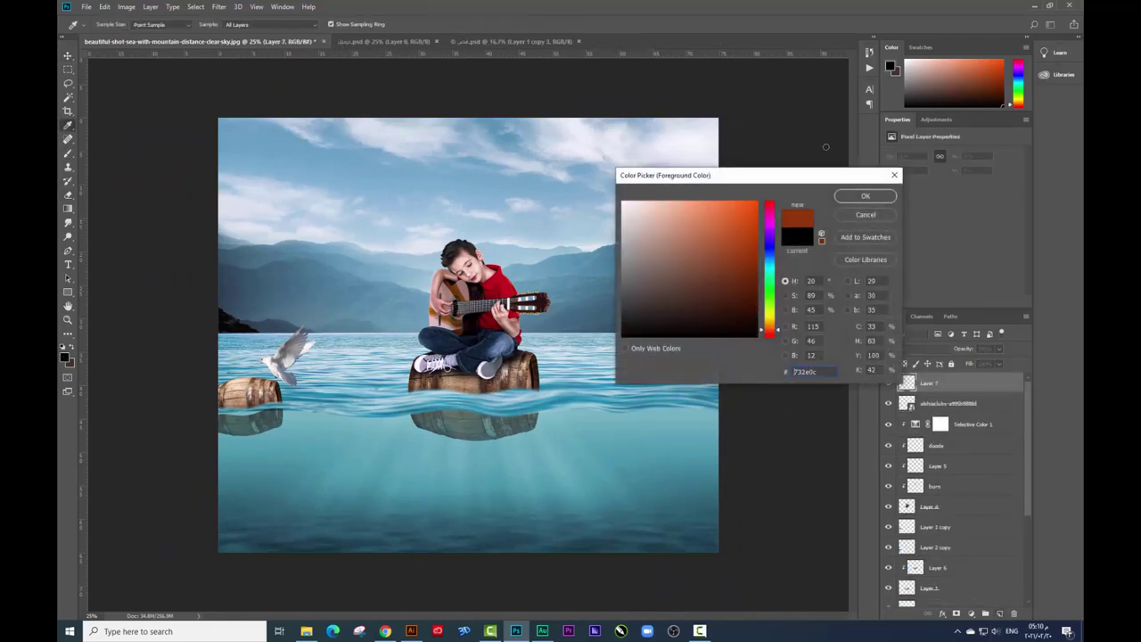
pyautogui.click(773, 326)
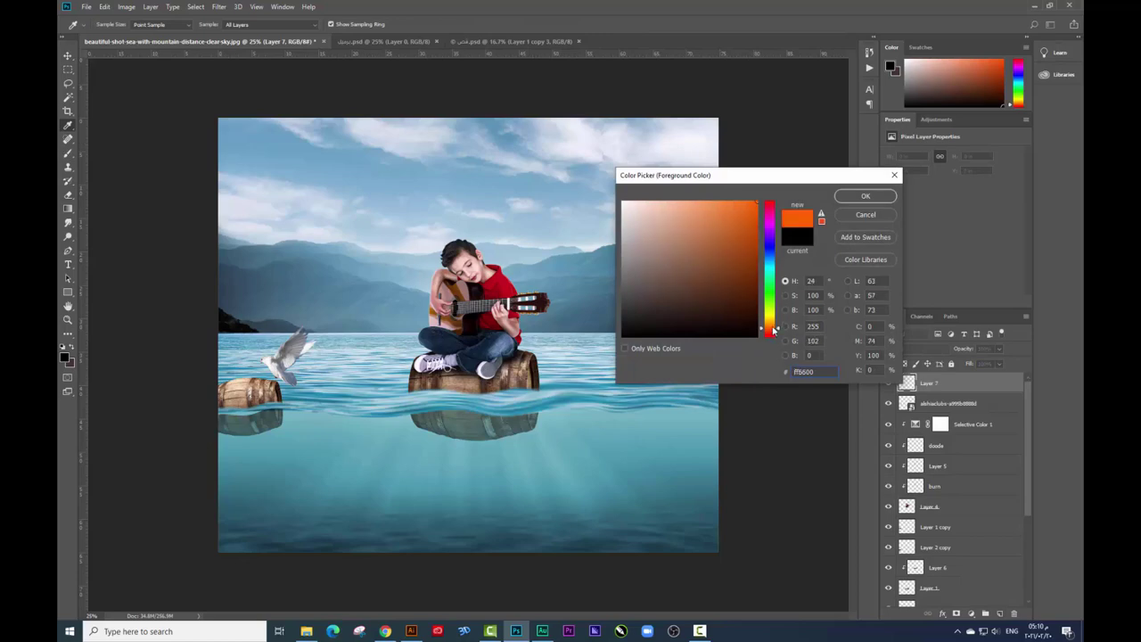
pyautogui.click(865, 196)
# Step: Paint a soft orange dab in the right sky and scale it into a large glow
pyautogui.rightClick(585, 226)
pyautogui.click(575, 218)
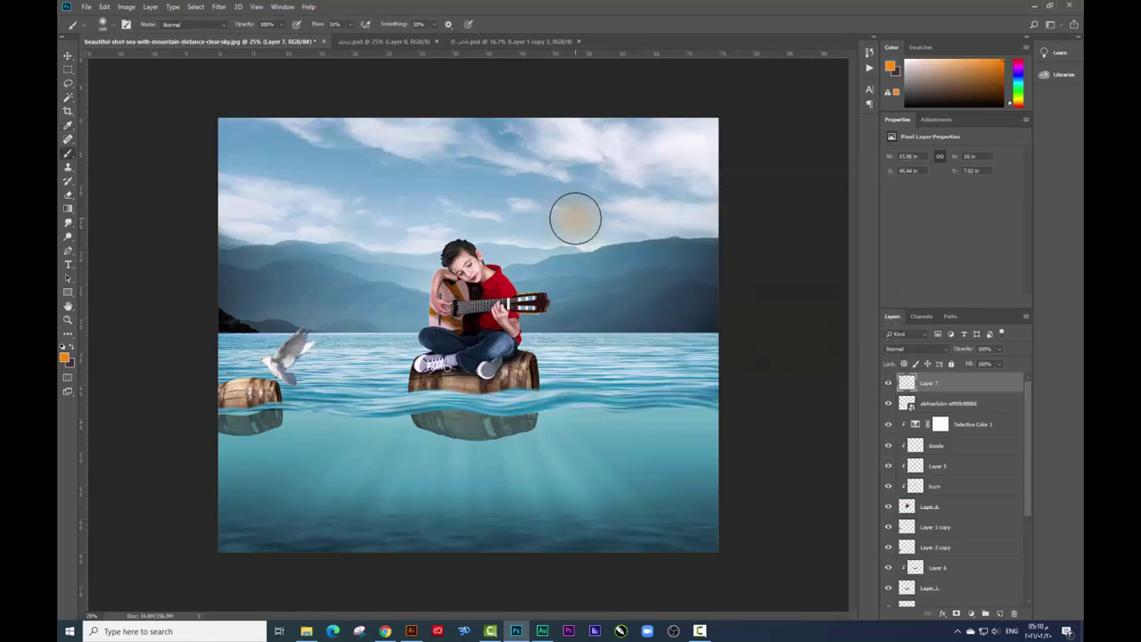
pyautogui.hotkey('ctrl', 'z')
pyautogui.click(348, 27)
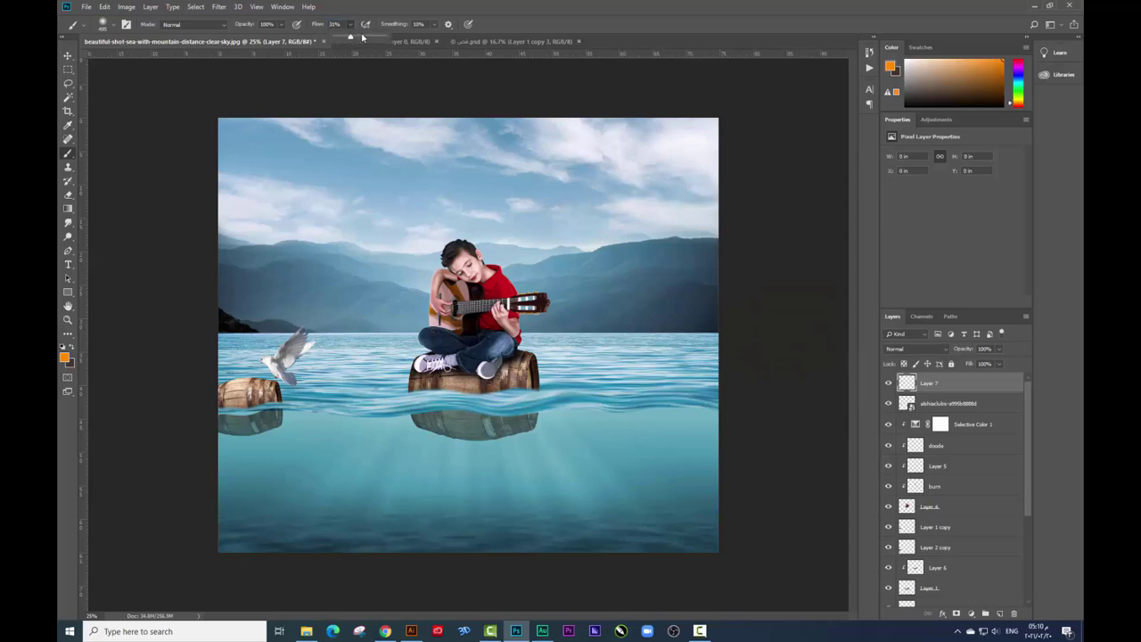
pyautogui.click(580, 224)
pyautogui.hotkey('ctrl', 't')
pyautogui.moveTo(636, 301)
pyautogui.mouseDown()
pyautogui.moveTo(891, 485)
pyautogui.moveTo(687, 275)
pyautogui.mouseUp()
# Step: Shift the orange glow left and up and set Layer 7 to Screen blending
pyautogui.press('Return')
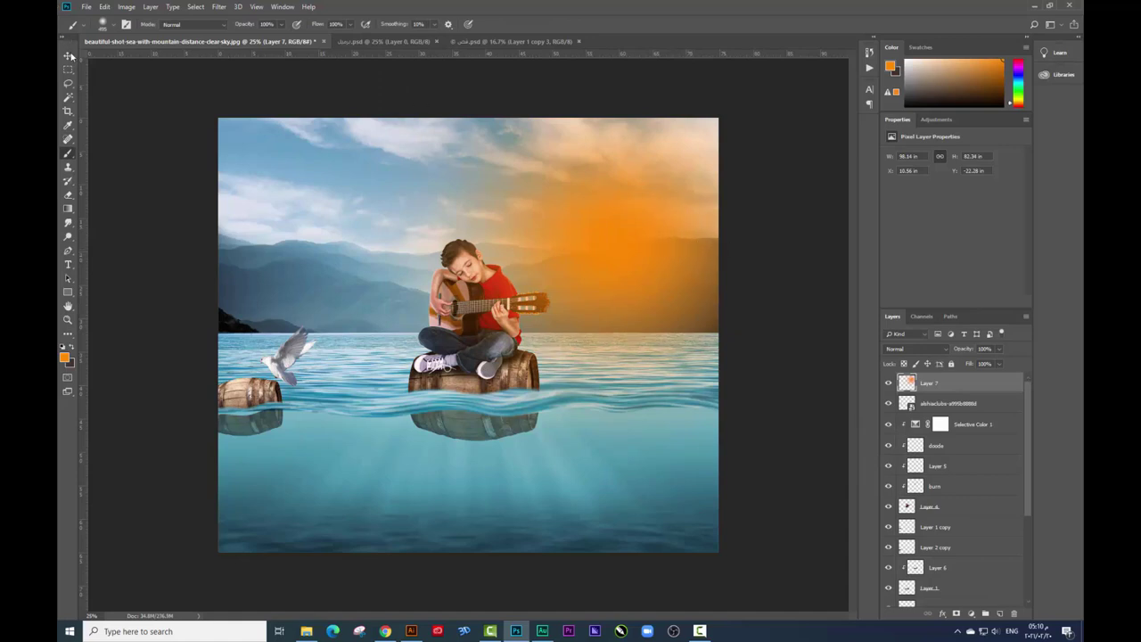
pyautogui.press('v')
pyautogui.moveTo(559, 264); pyautogui.dragTo(502, 254)
pyautogui.click(921, 348)
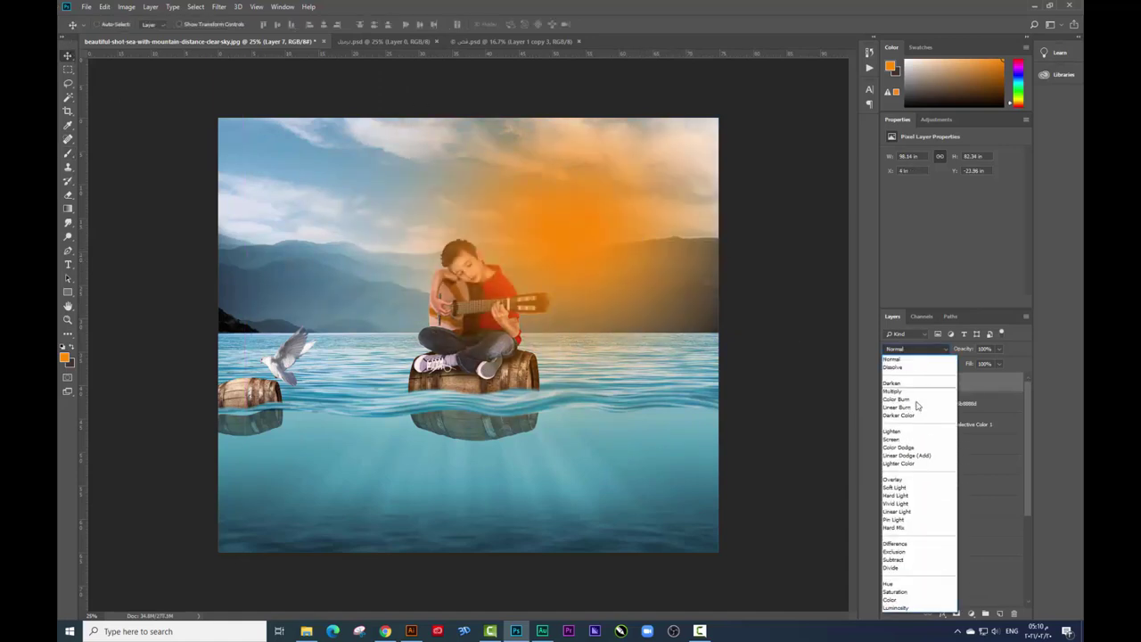
pyautogui.click(904, 436)
# Step: Enlarge the glow well past the canvas and reposition it in the upper right sky
pyautogui.hotkey('ctrl', '-')
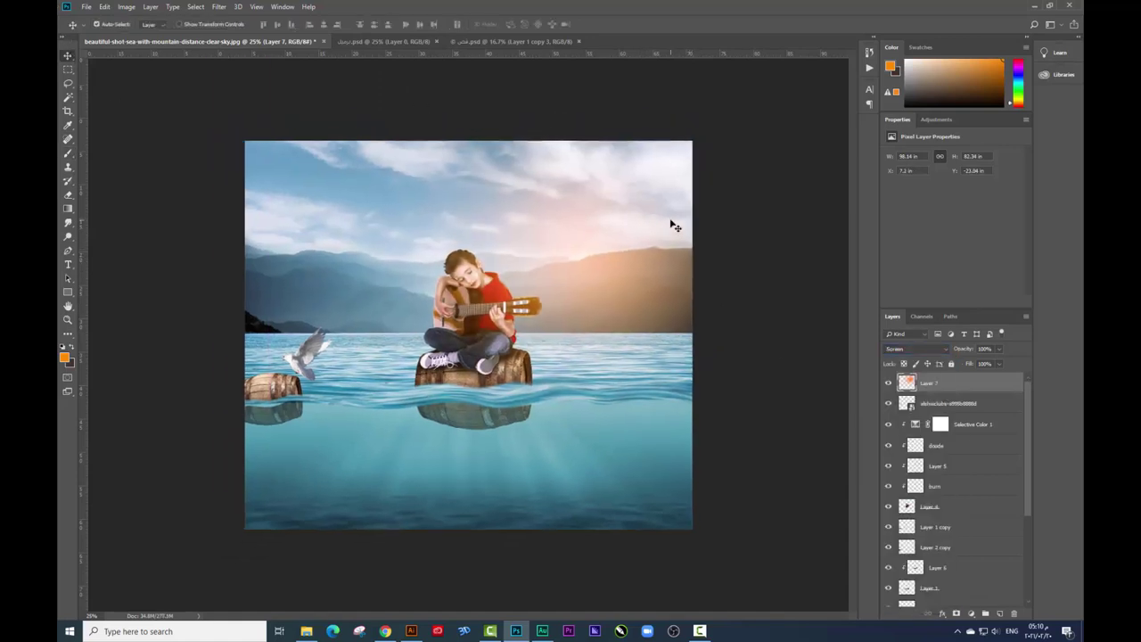
pyautogui.hotkey('ctrl', 't')
pyautogui.moveTo(776, 421); pyautogui.dragTo(799, 433)
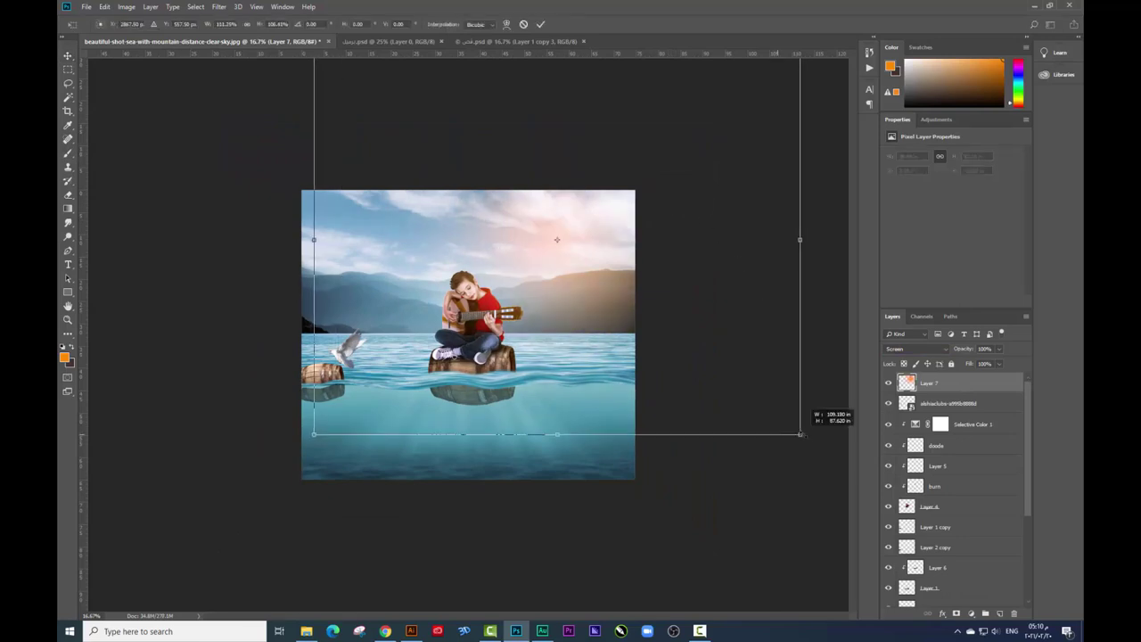
pyautogui.press('Return')
pyautogui.hotkey('ctrl', '+')
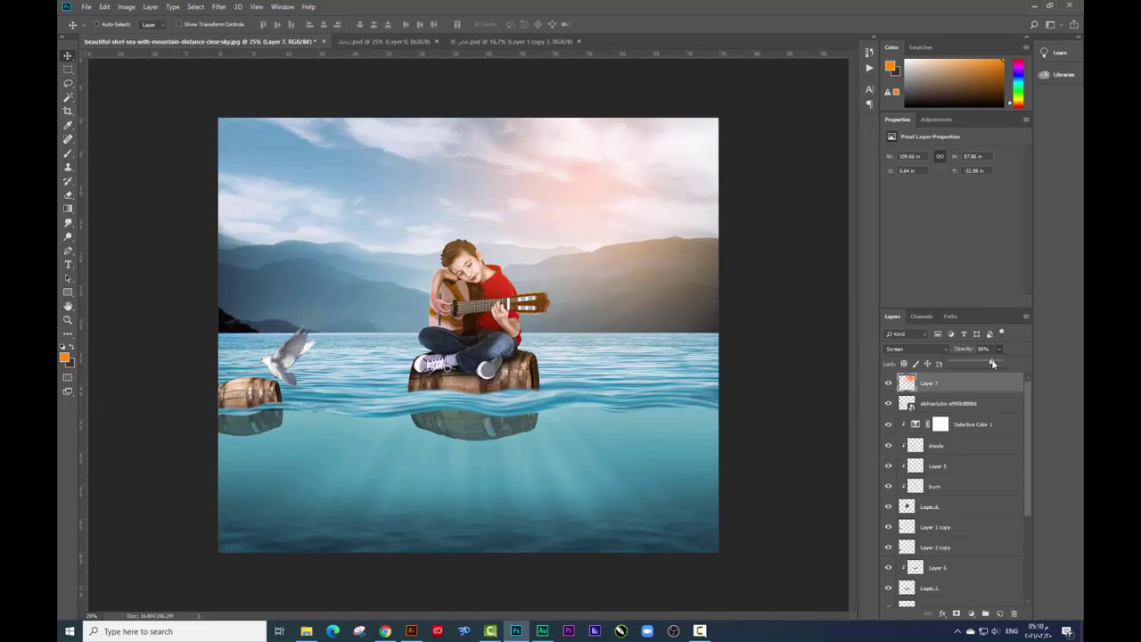
pyautogui.moveTo(598, 219); pyautogui.dragTo(621, 231)
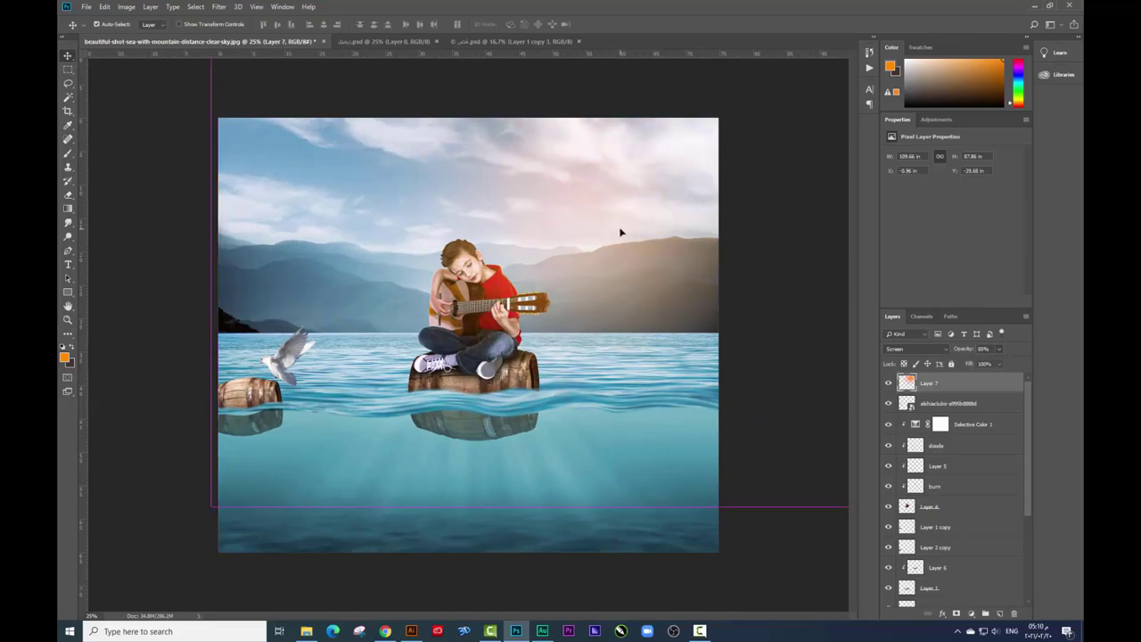
# Step: Zoom in and scroll around to inspect the boy and guitar in detail
pyautogui.scroll(2, 621, 233)
pyautogui.scroll(-1, 598, 285)
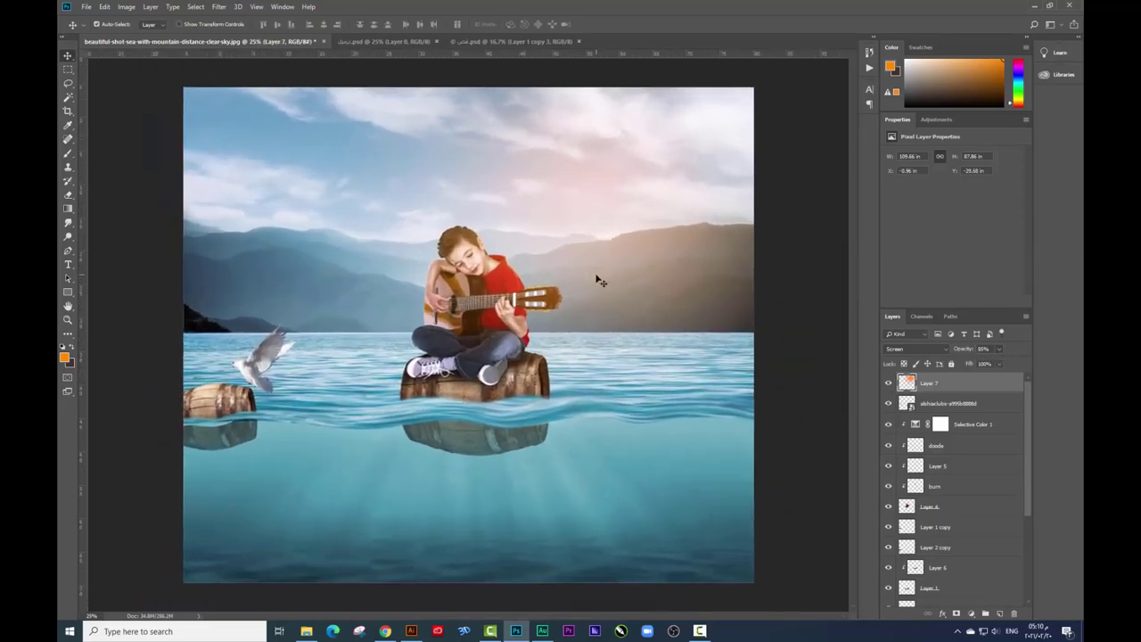
pyautogui.hotkey('ctrl', '+')
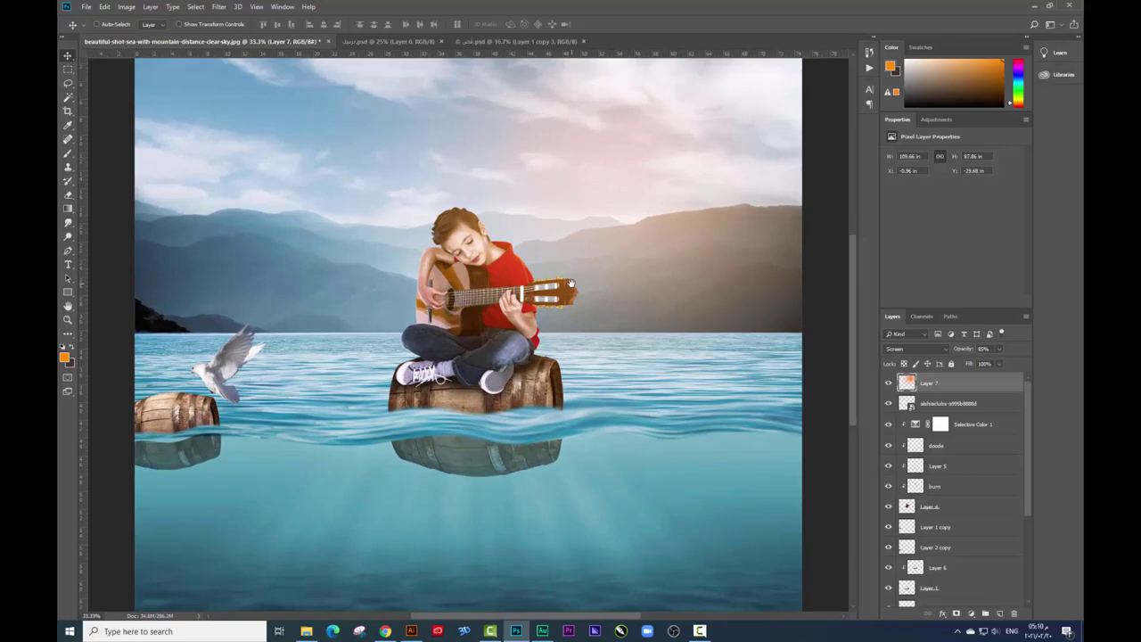
pyautogui.hotkey('ctrl', '+')
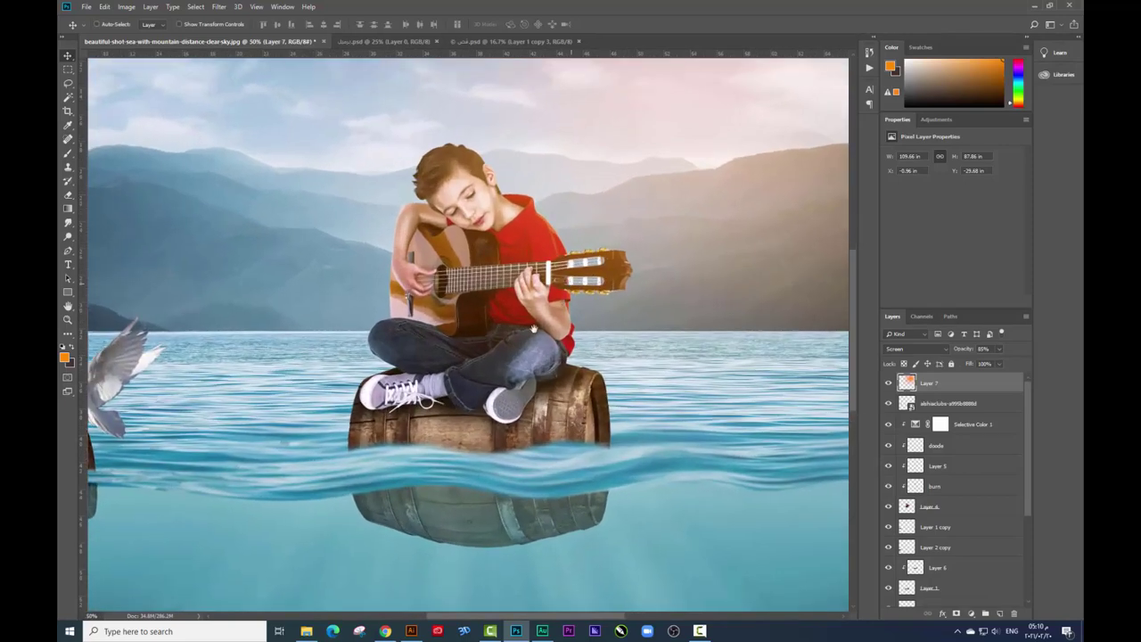
pyautogui.scroll(3, 718, 225)
pyautogui.hotkey('ctrl', '+')
pyautogui.hotkey('ctrl', '+')
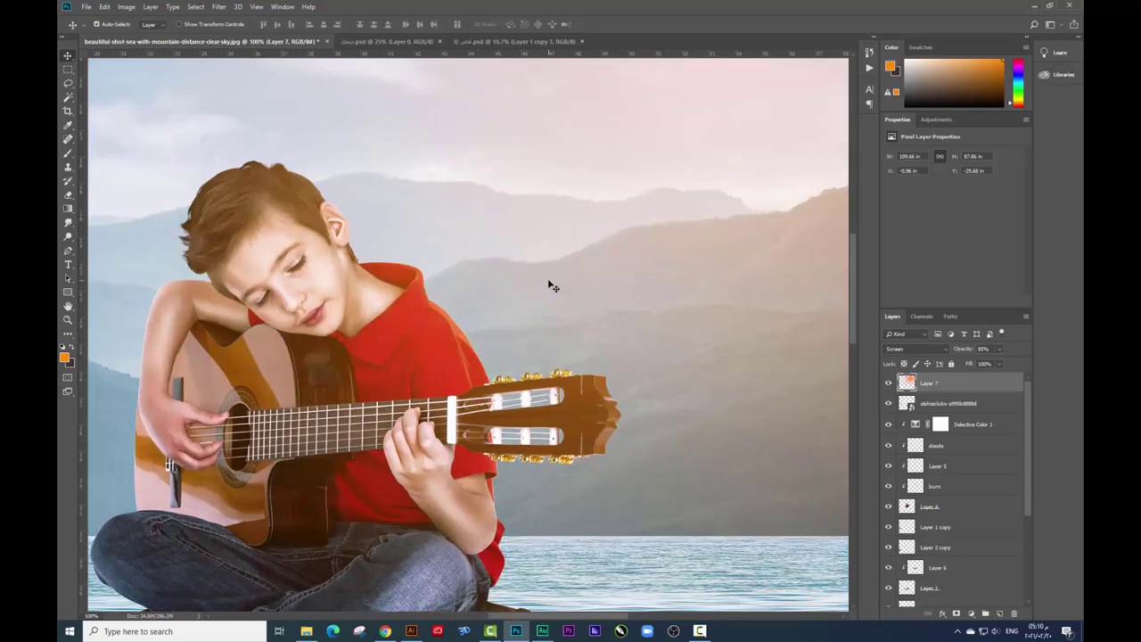
pyautogui.hotkey('ctrl', '+')
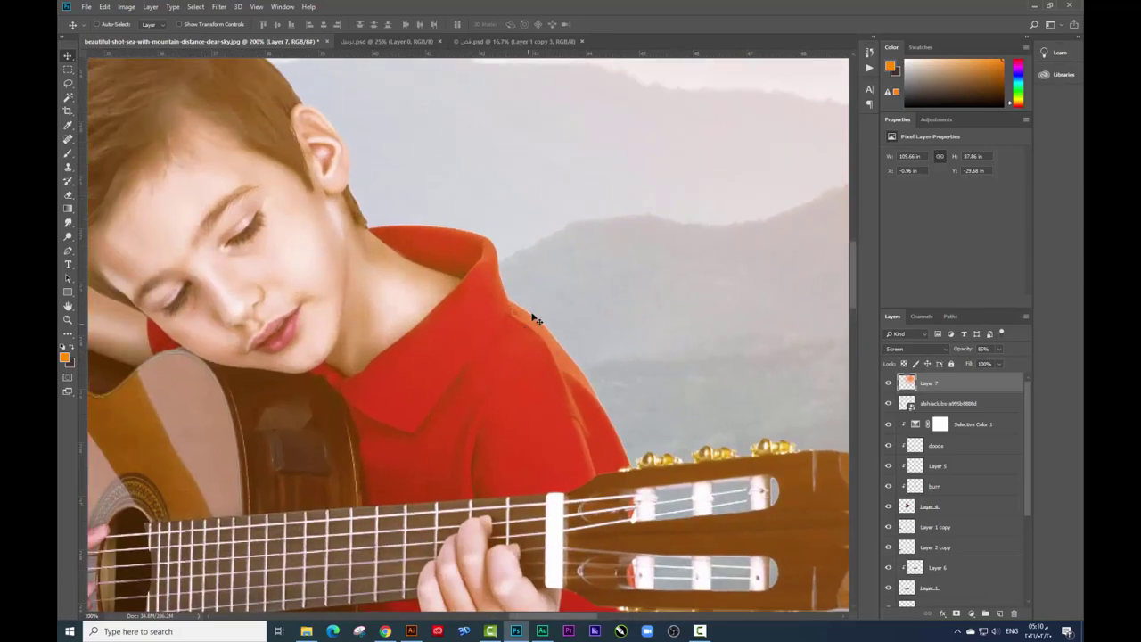
pyautogui.scroll(-2, 535, 319)
pyautogui.scroll(-3, 552, 294)
pyautogui.scroll(-3, 579, 267)
pyautogui.scroll(-1, 605, 245)
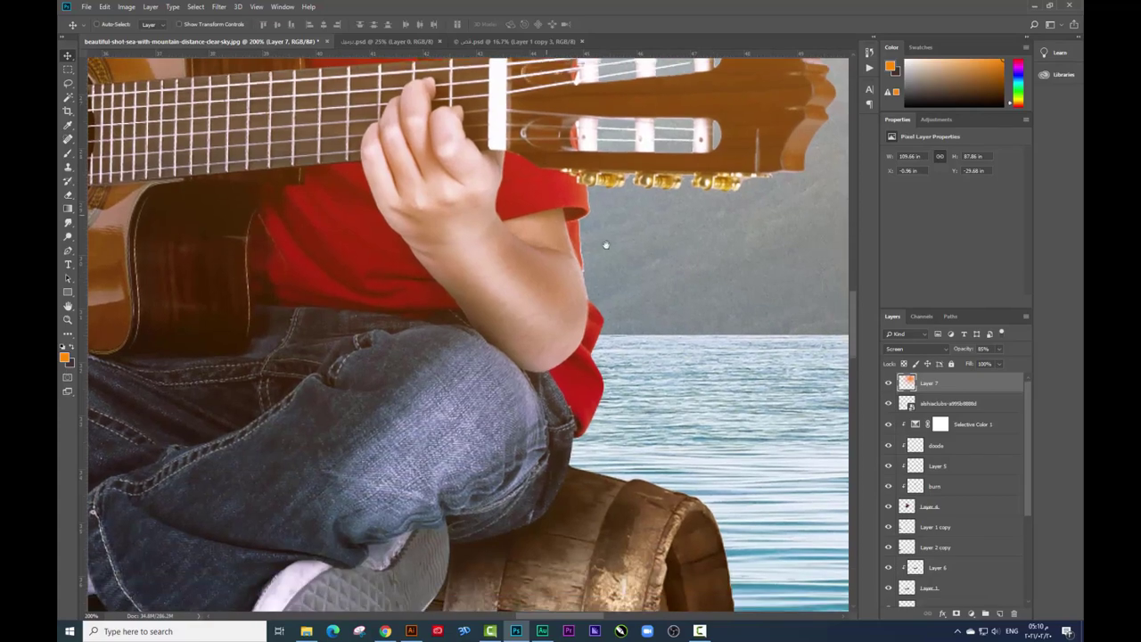
pyautogui.scroll(-2, 606, 245)
pyautogui.scroll(-5, 629, 227)
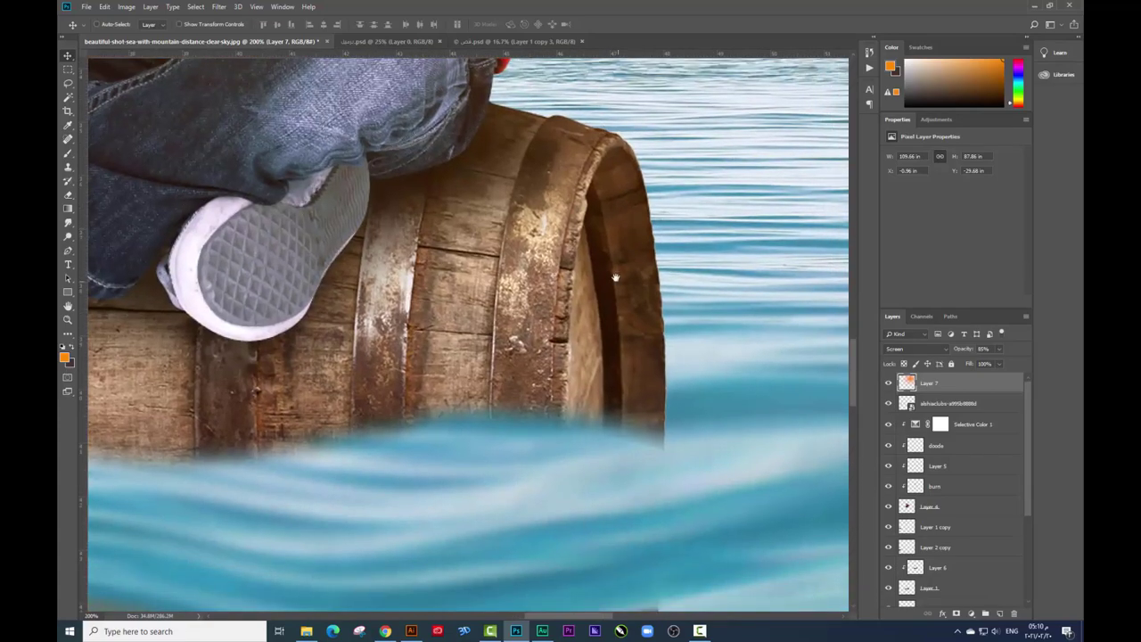
pyautogui.hscroll(2, 615, 278)
# Step: Select the barrel's Layer 1 and rotate the canvas view to about -87°
pyautogui.rightClick(535, 259)
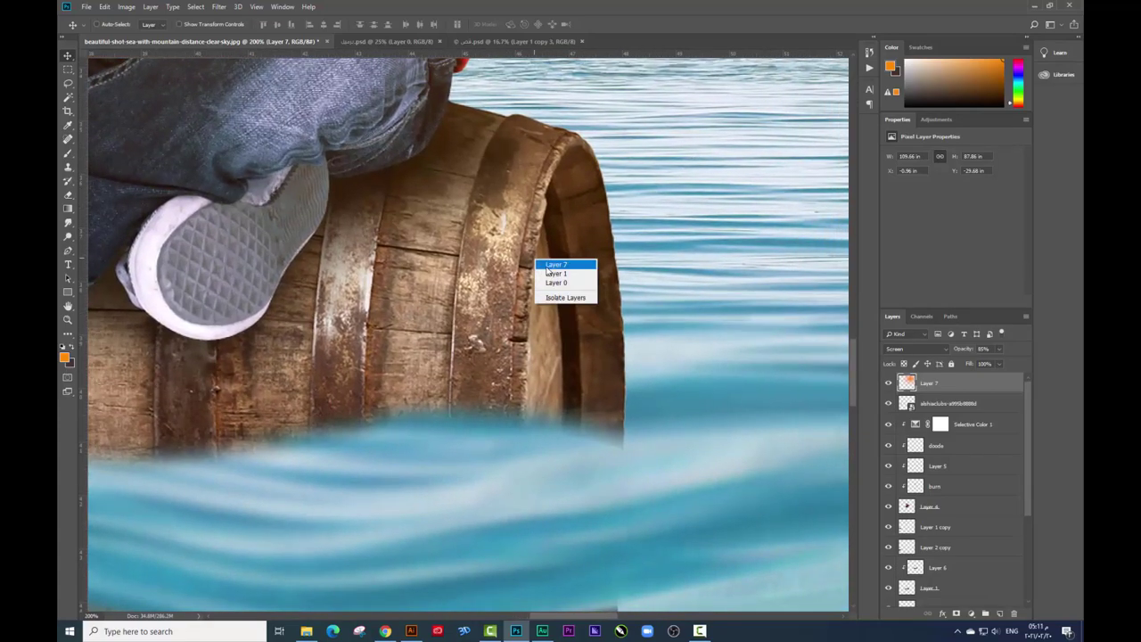
pyautogui.click(561, 262)
pyautogui.rightClick(545, 262)
pyautogui.click(563, 276)
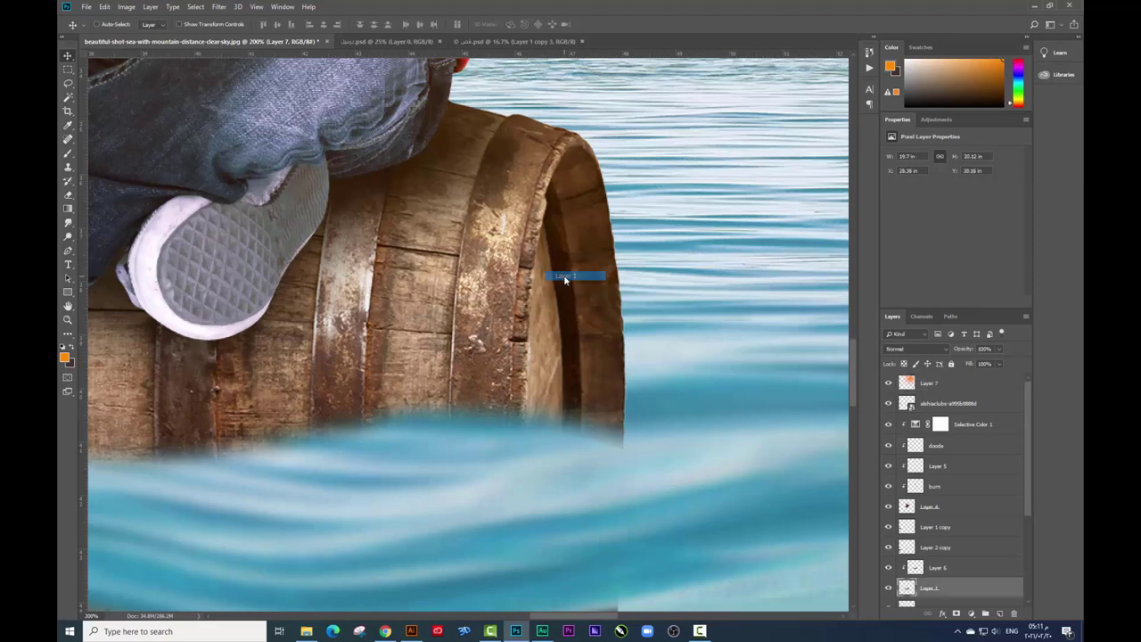
pyautogui.moveTo(521, 283); pyautogui.dragTo(546, 278)
pyautogui.scroll(1, 539, 289)
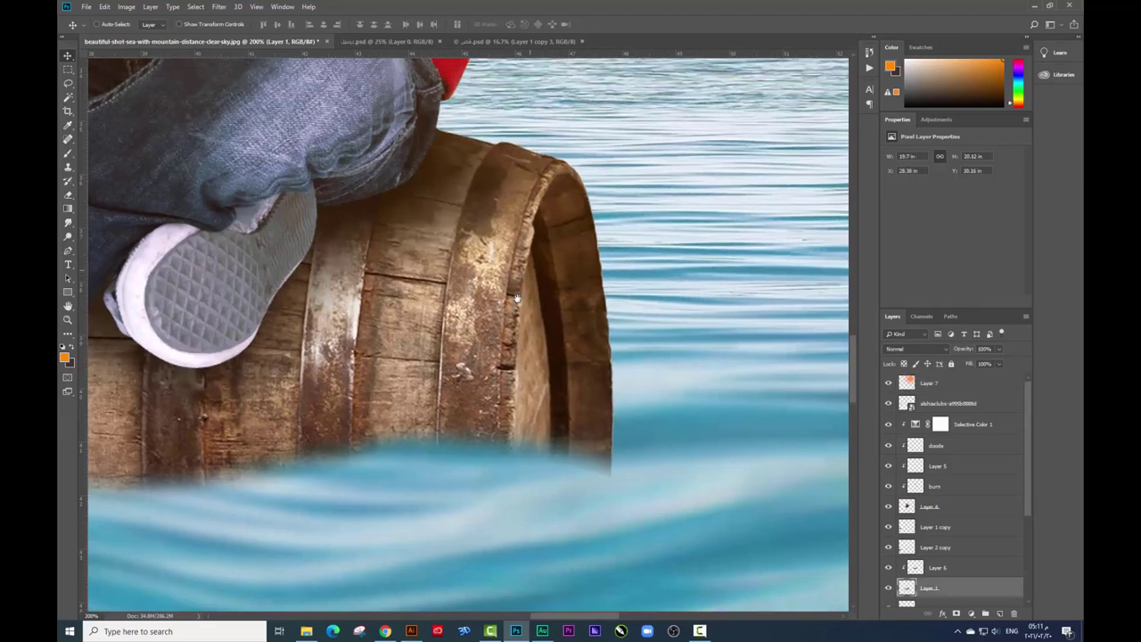
pyautogui.scroll(1, 527, 312)
pyautogui.press('r')
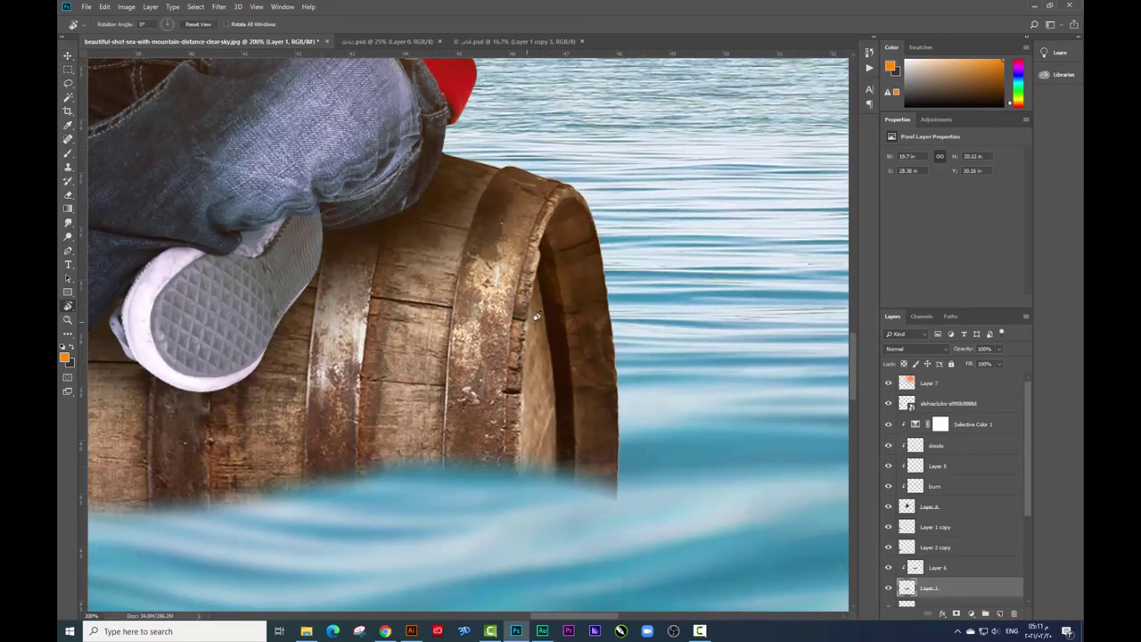
pyautogui.moveTo(532, 292); pyautogui.dragTo(444, 298)
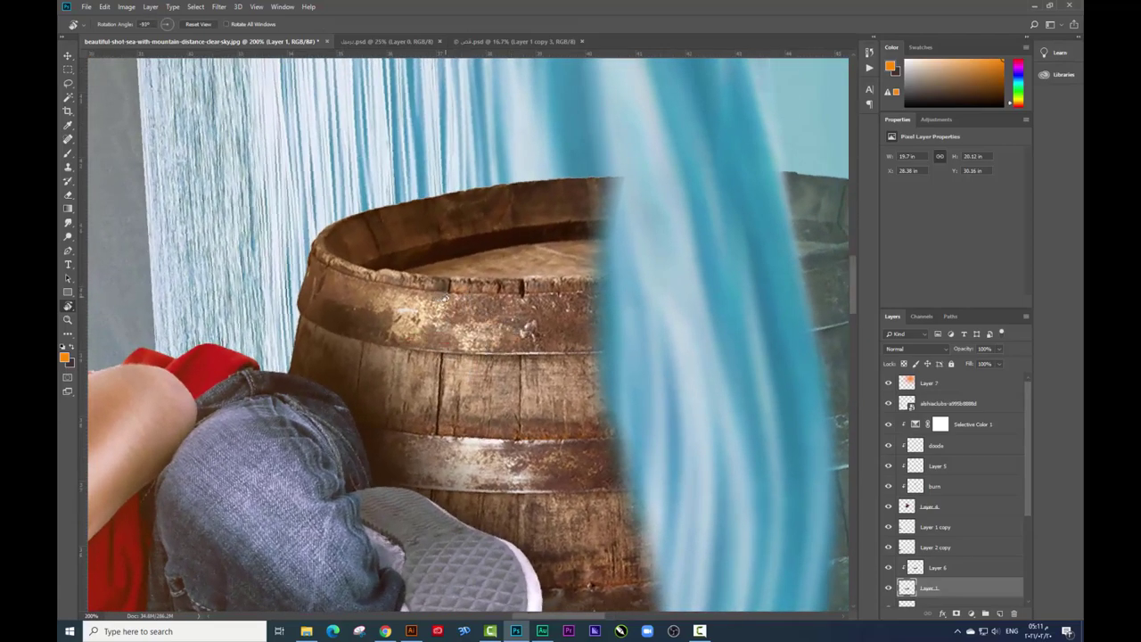
# Step: Create a new brush layer for the rim glow and set it to Linear Dodge (Add)
pyautogui.click(65, 154)
pyautogui.rightClick(653, 295)
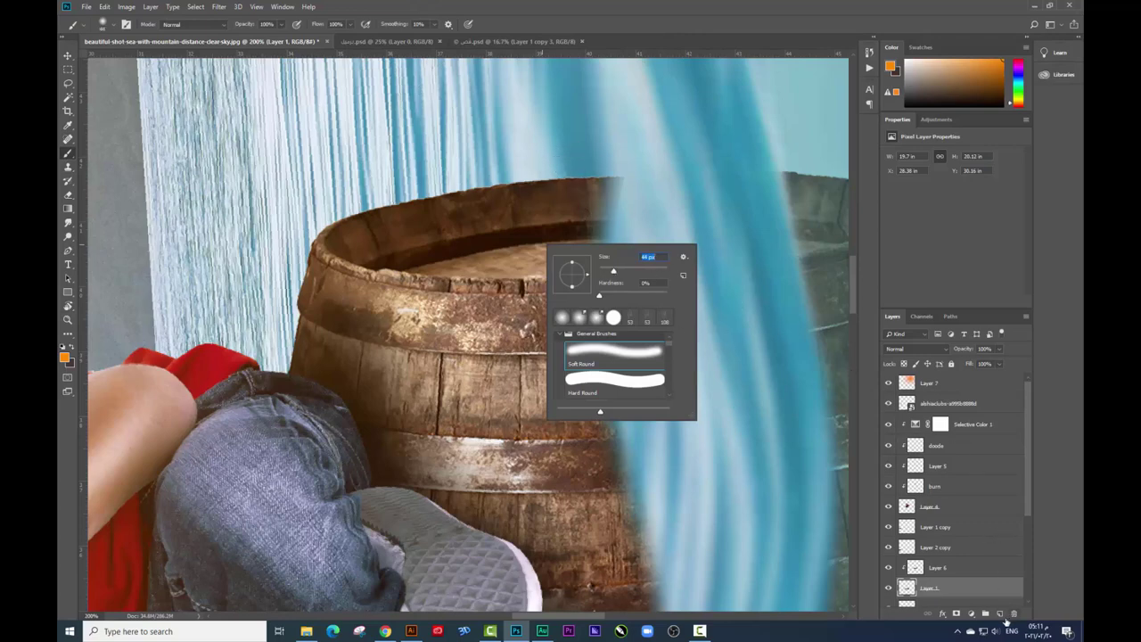
pyautogui.click(999, 613)
pyautogui.moveTo(637, 179)
pyautogui.mouseDown()
pyautogui.moveTo(581, 173)
pyautogui.moveTo(363, 205)
pyautogui.moveTo(303, 276)
pyautogui.moveTo(570, 224)
pyautogui.moveTo(588, 263)
pyautogui.mouseUp()
pyautogui.hotkey('ctrl', 'z')
pyautogui.click(904, 350)
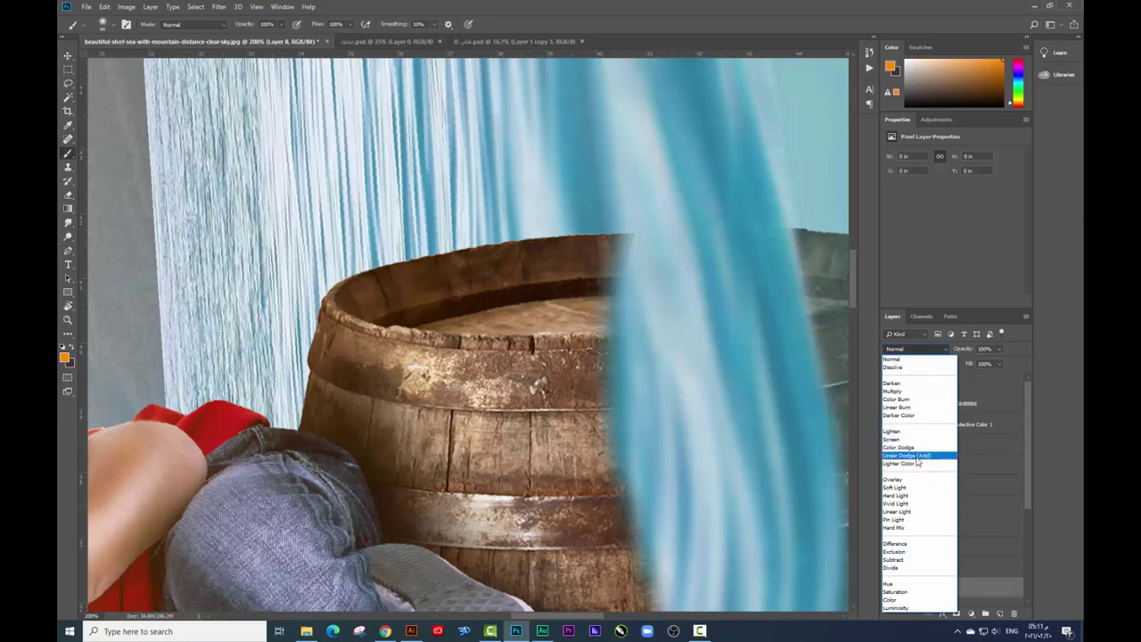
pyautogui.click(918, 455)
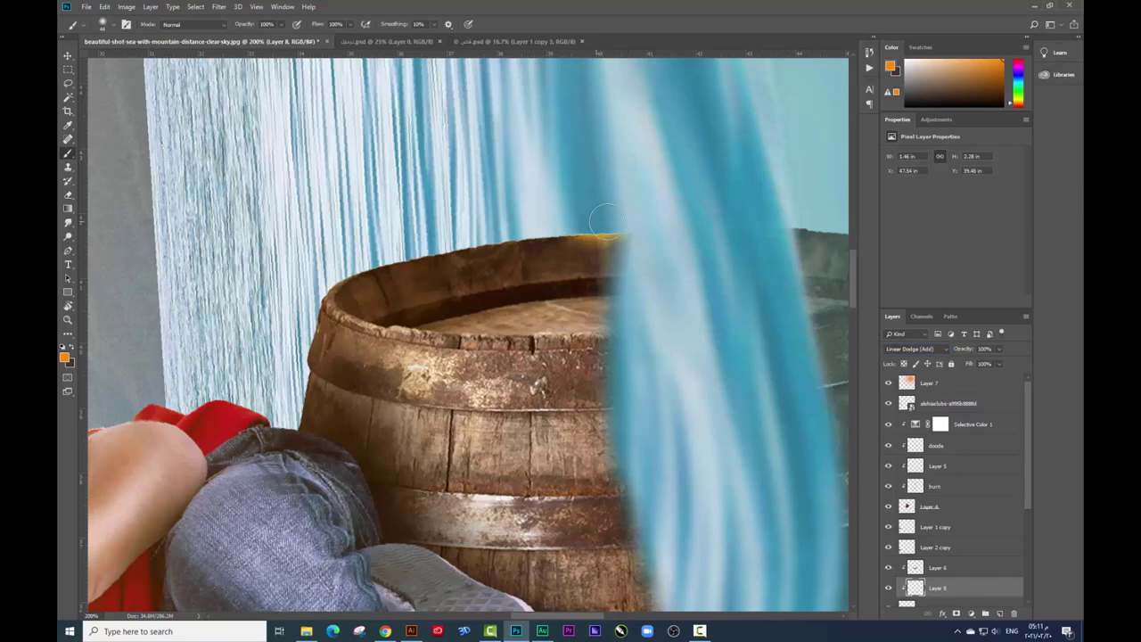
# Step: Paint a warm yellow glow along the barrel's top rim and left edge with a smaller brush
pyautogui.moveTo(615, 233); pyautogui.dragTo(602, 248)
pyautogui.rightClick(603, 247)
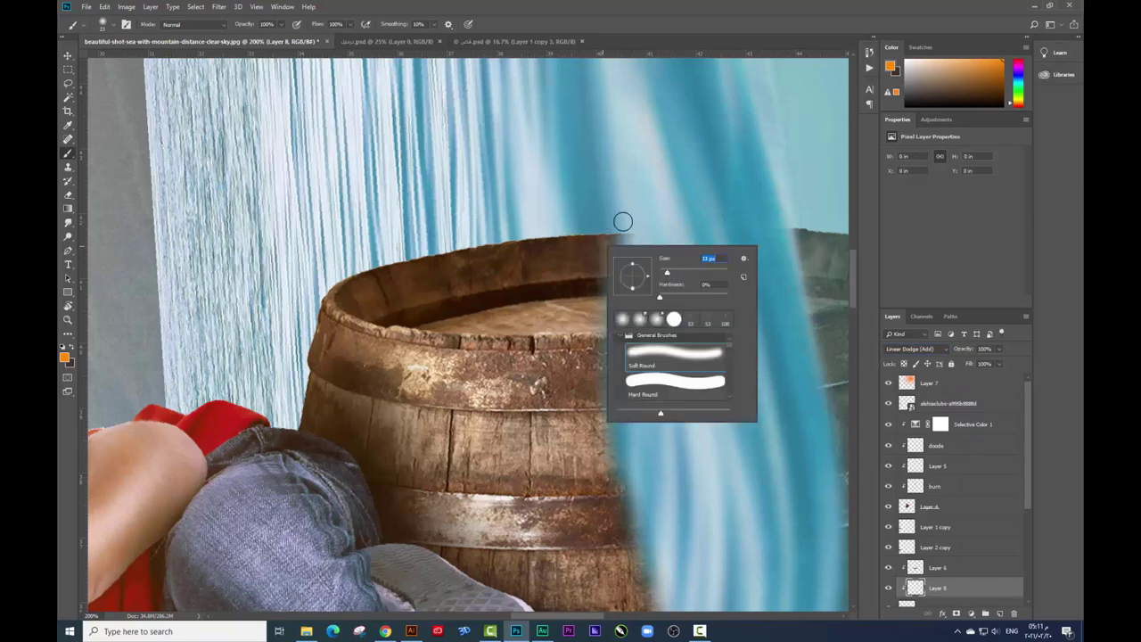
pyautogui.press('Return')
pyautogui.moveTo(636, 225); pyautogui.dragTo(525, 222)
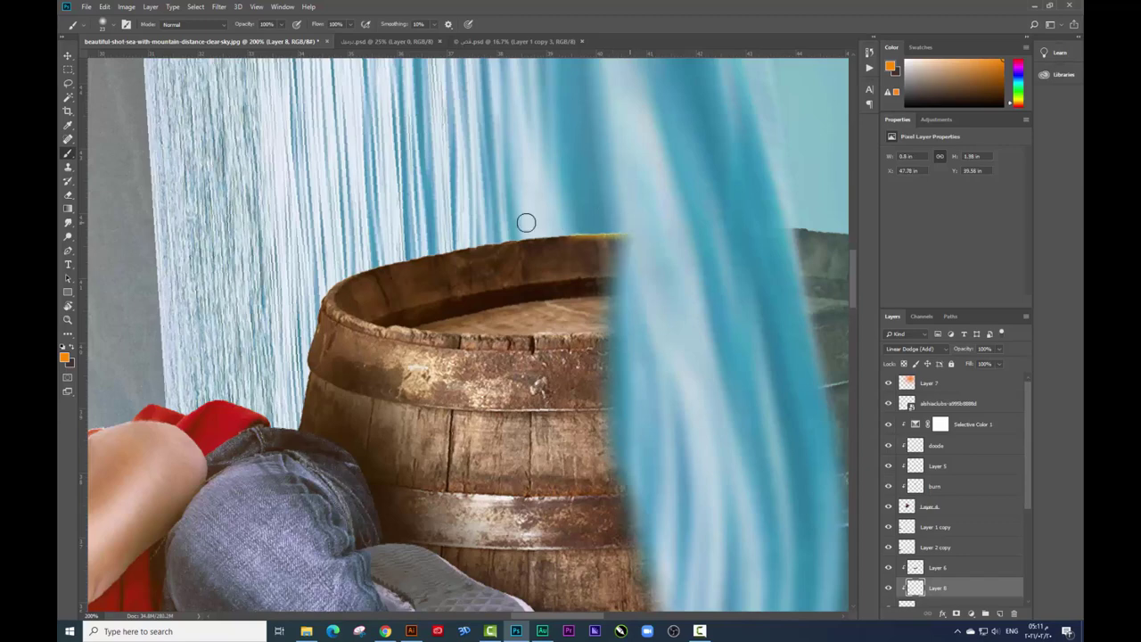
pyautogui.moveTo(628, 227)
pyautogui.mouseDown()
pyautogui.moveTo(491, 229)
pyautogui.moveTo(529, 235)
pyautogui.moveTo(432, 243)
pyautogui.moveTo(361, 271)
pyautogui.moveTo(325, 305)
pyautogui.moveTo(342, 253)
pyautogui.moveTo(314, 356)
pyautogui.mouseUp()
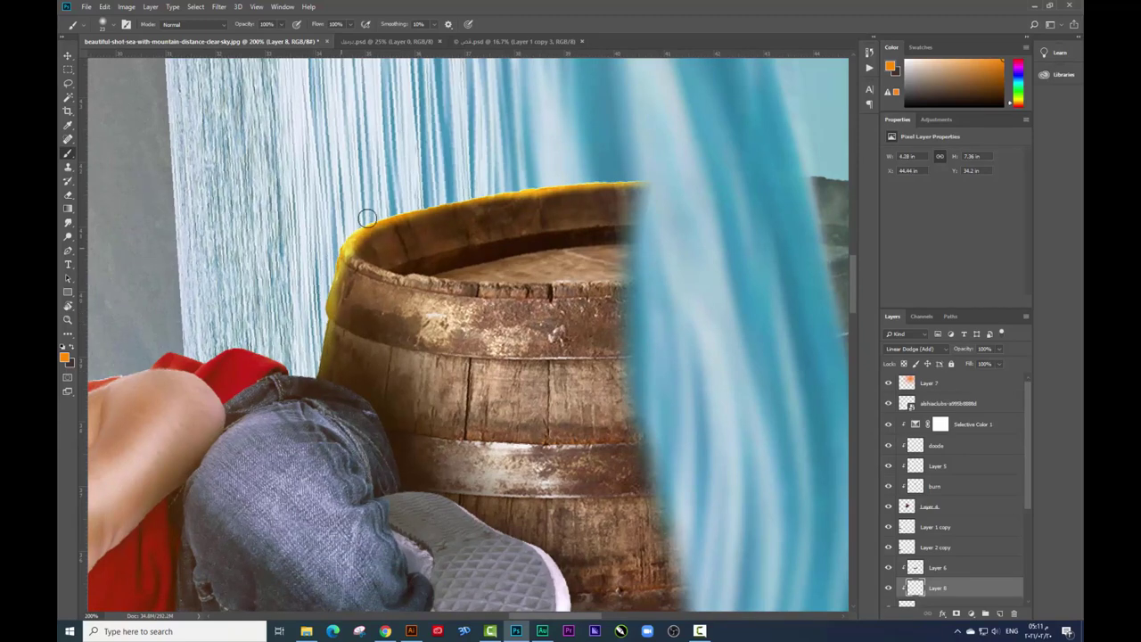
pyautogui.moveTo(367, 217)
pyautogui.mouseDown()
pyautogui.moveTo(515, 189)
pyautogui.moveTo(377, 212)
pyautogui.moveTo(503, 191)
pyautogui.moveTo(498, 181)
pyautogui.moveTo(657, 176)
pyautogui.moveTo(530, 178)
pyautogui.mouseUp()
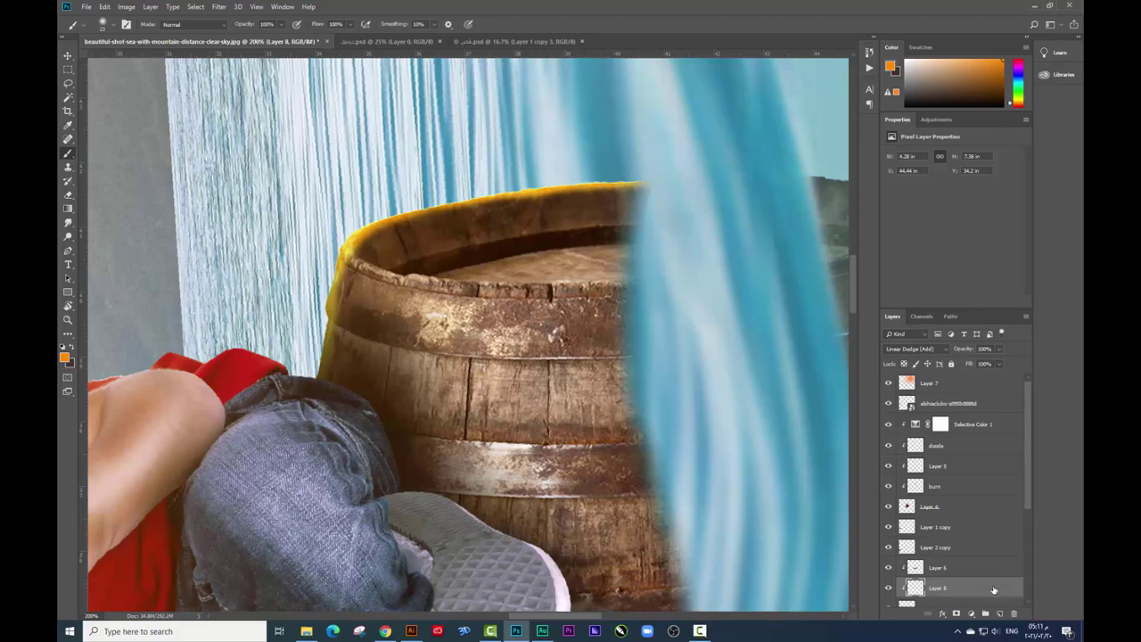
# Step: Set Layer 8's Blend If underlying-layer range to 0/95–200 in Blending Options
pyautogui.rightClick(974, 594)
pyautogui.click(969, 170)
pyautogui.press('space')
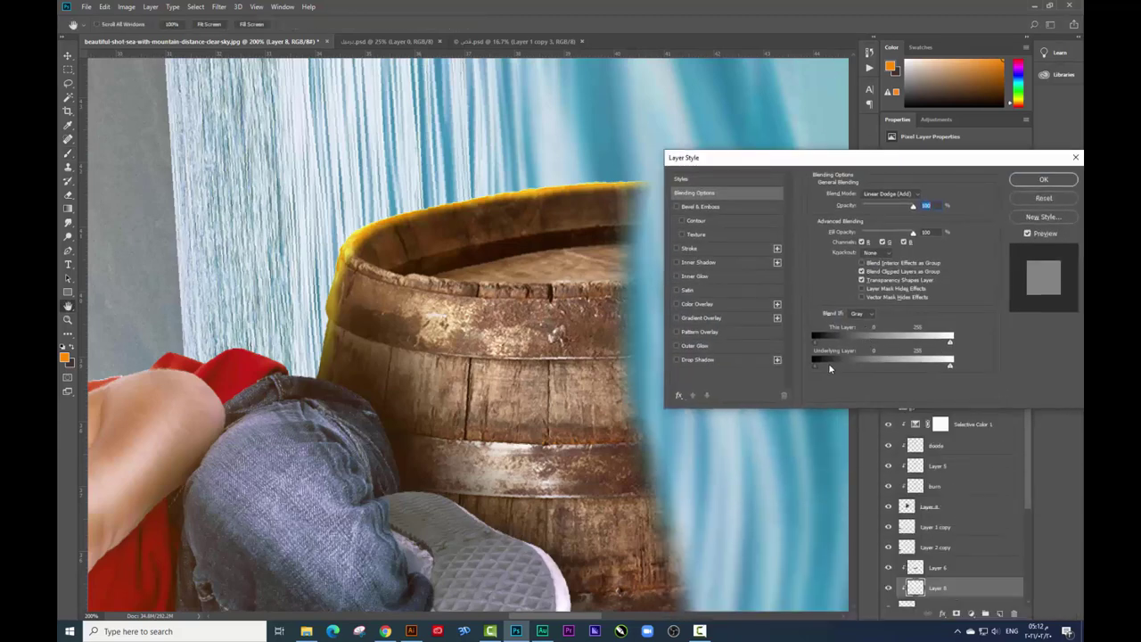
pyautogui.moveTo(831, 367); pyautogui.dragTo(858, 352)
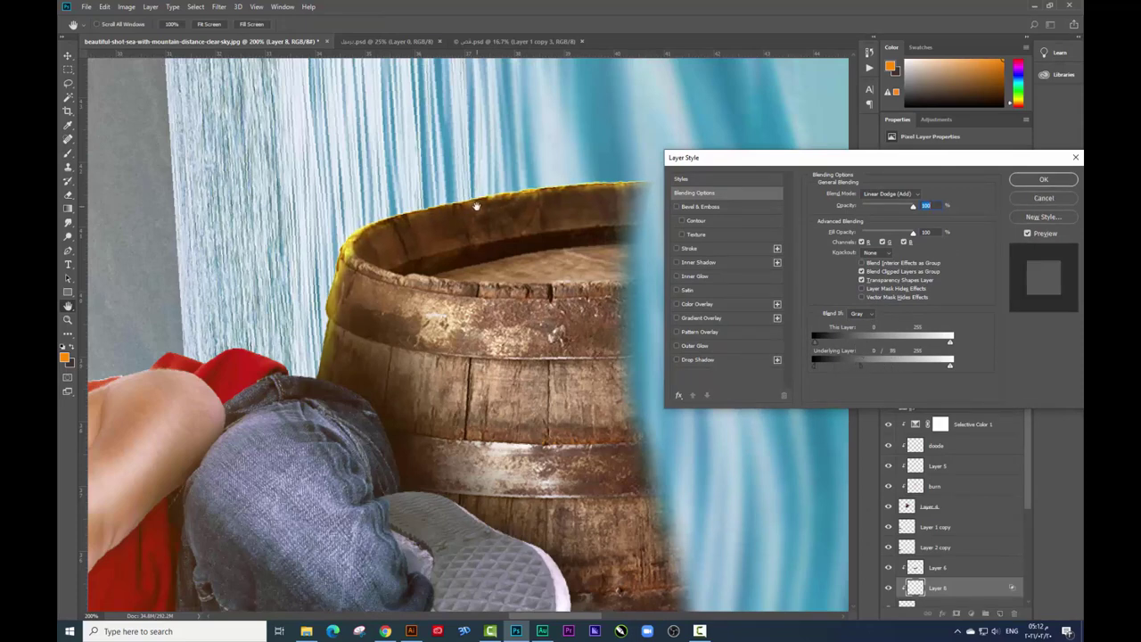
pyautogui.click(1044, 179)
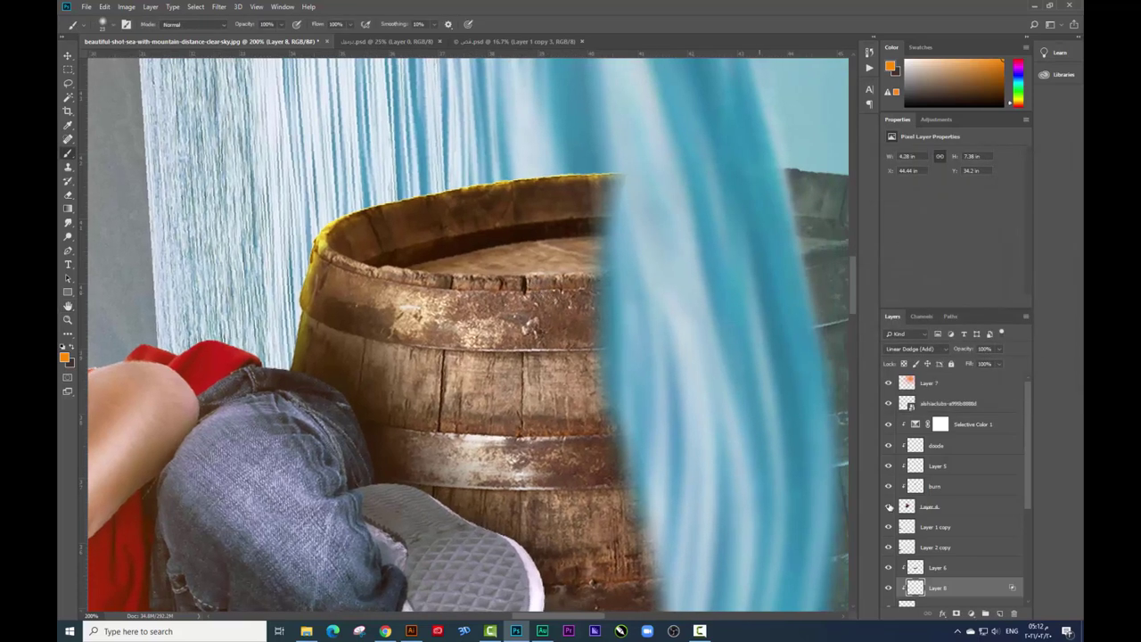
# Step: On a new Layer 9, paint orange along the barrel rim at 43% brush flow
pyautogui.click(998, 614)
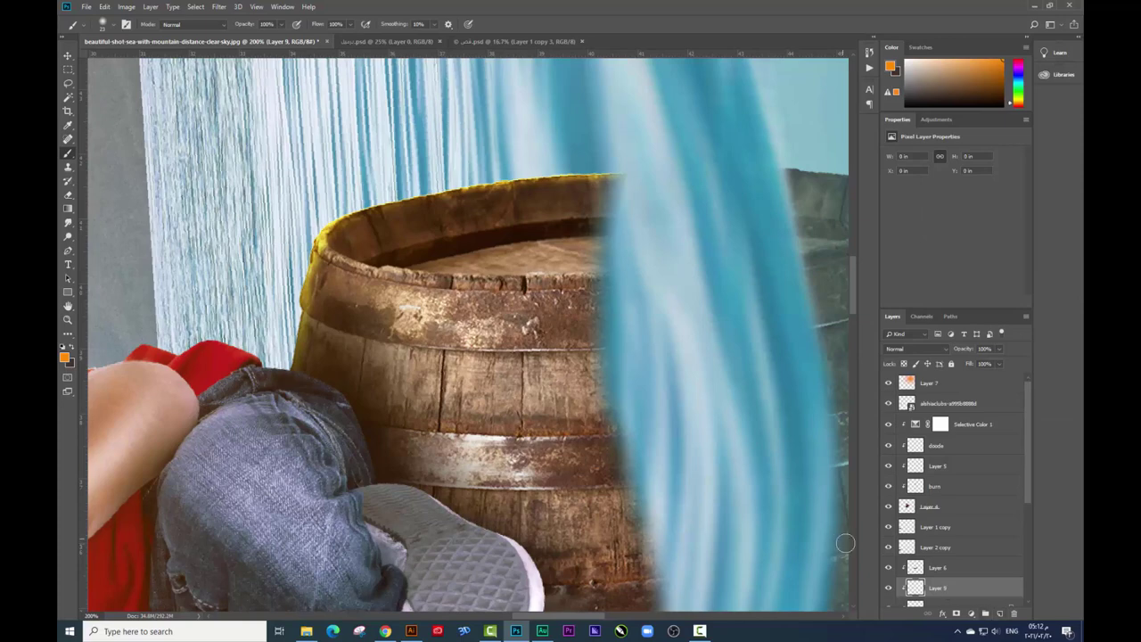
pyautogui.rightClick(541, 236)
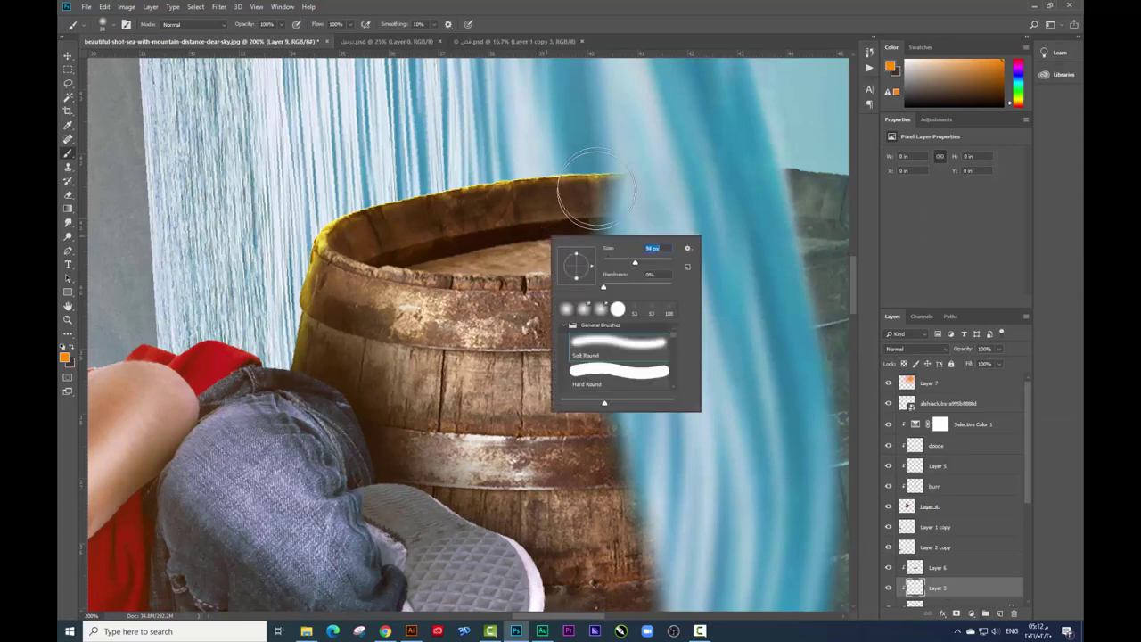
pyautogui.click(350, 29)
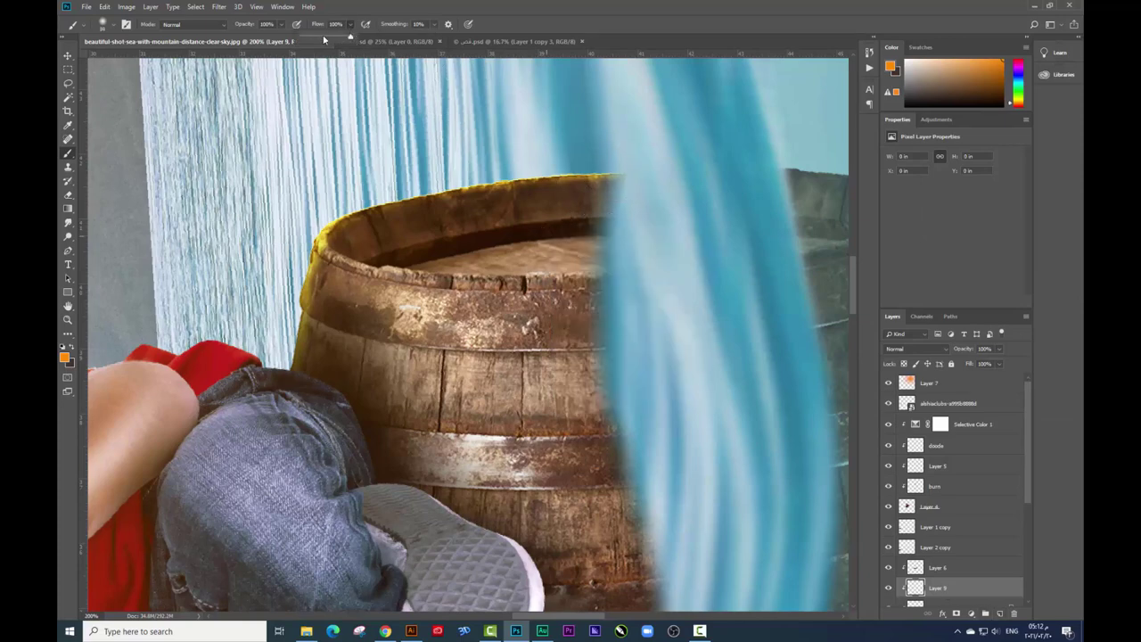
pyautogui.moveTo(323, 39); pyautogui.dragTo(314, 40)
pyautogui.moveTo(627, 150); pyautogui.dragTo(357, 174)
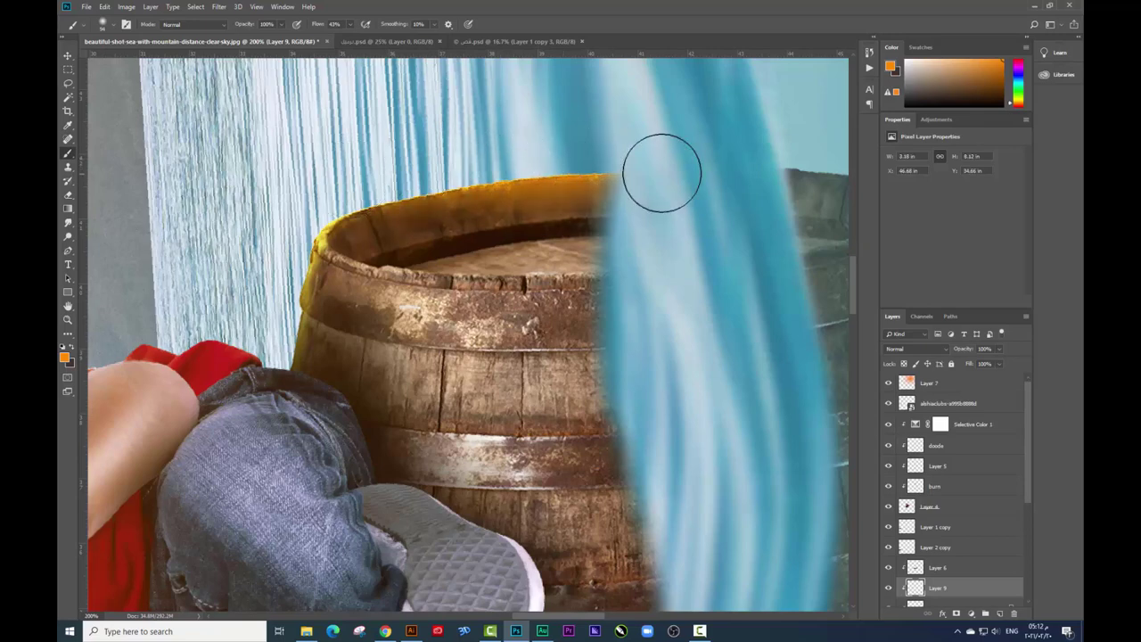
pyautogui.hotkey('ctrl', 'z')
pyautogui.moveTo(637, 178)
pyautogui.mouseDown()
pyautogui.moveTo(302, 250)
pyautogui.moveTo(273, 326)
pyautogui.mouseUp()
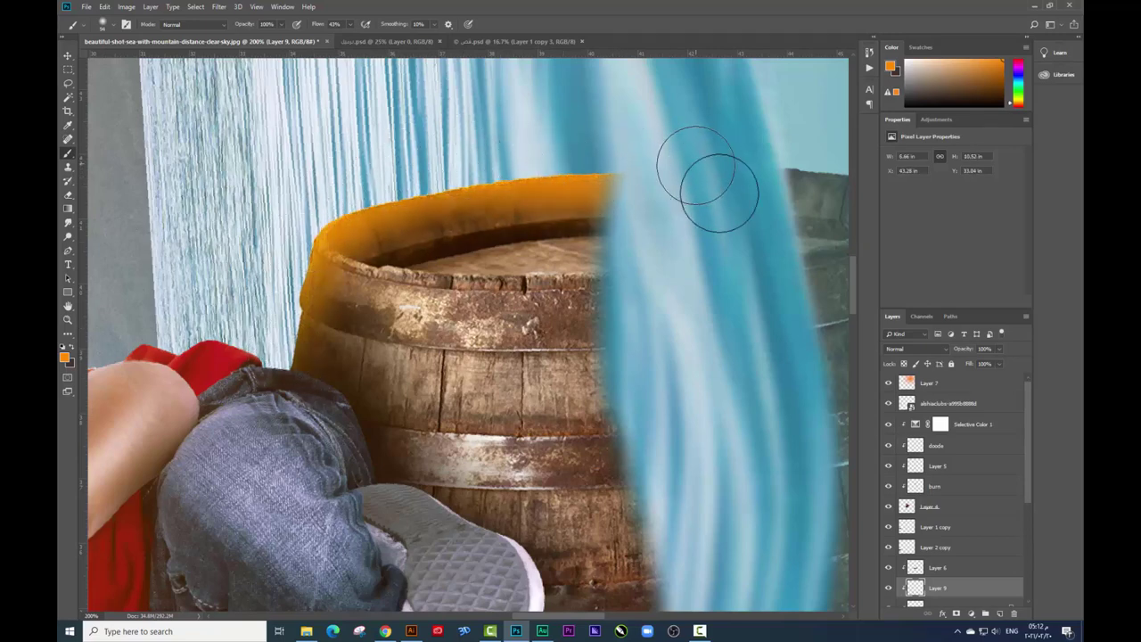
# Step: Set Layer 9 to Linear Dodge (Add) and adjust its Blend If blending options
pyautogui.click(915, 349)
pyautogui.press('Escape')
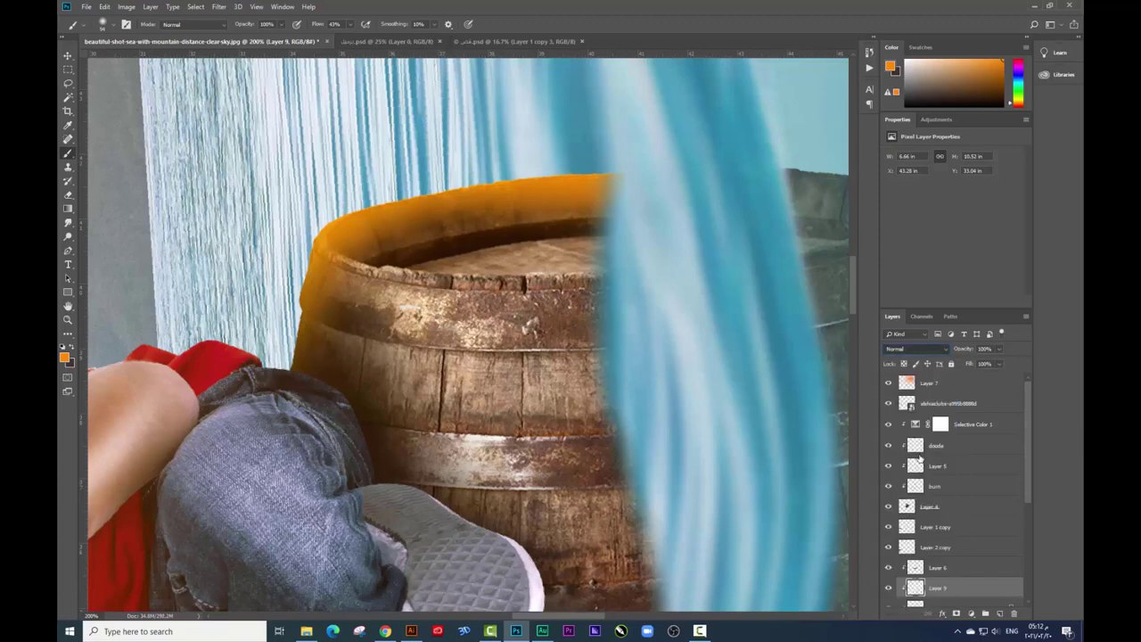
pyautogui.press('Down')
pyautogui.press('Down')
pyautogui.press('Down')
pyautogui.moveTo(1006, 353); pyautogui.dragTo(966, 363)
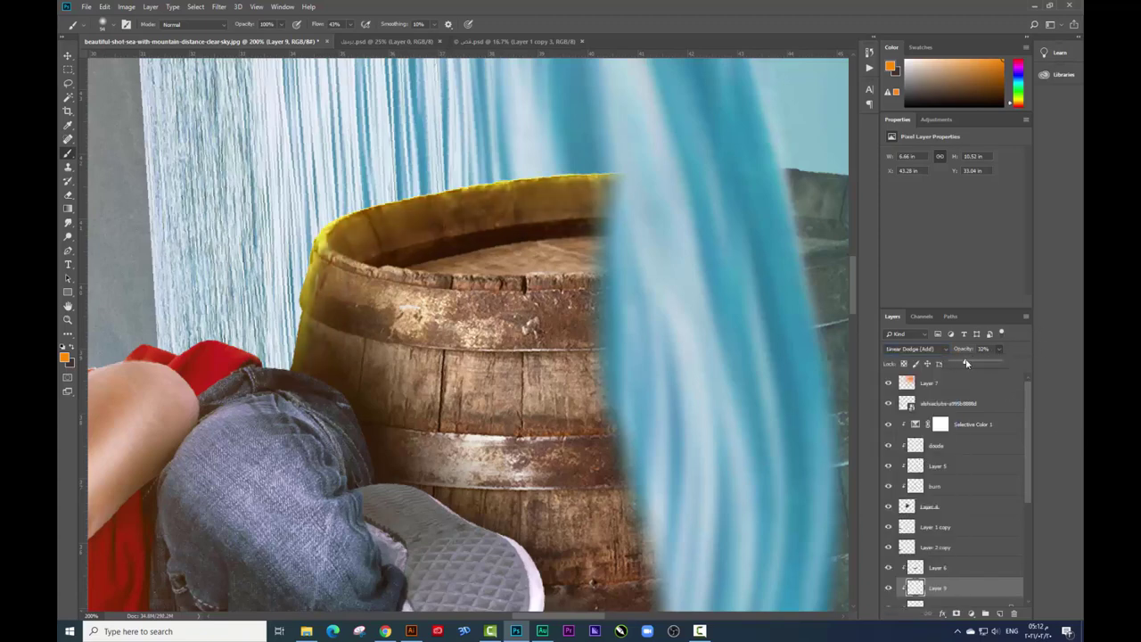
pyautogui.rightClick(949, 583)
pyautogui.click(981, 159)
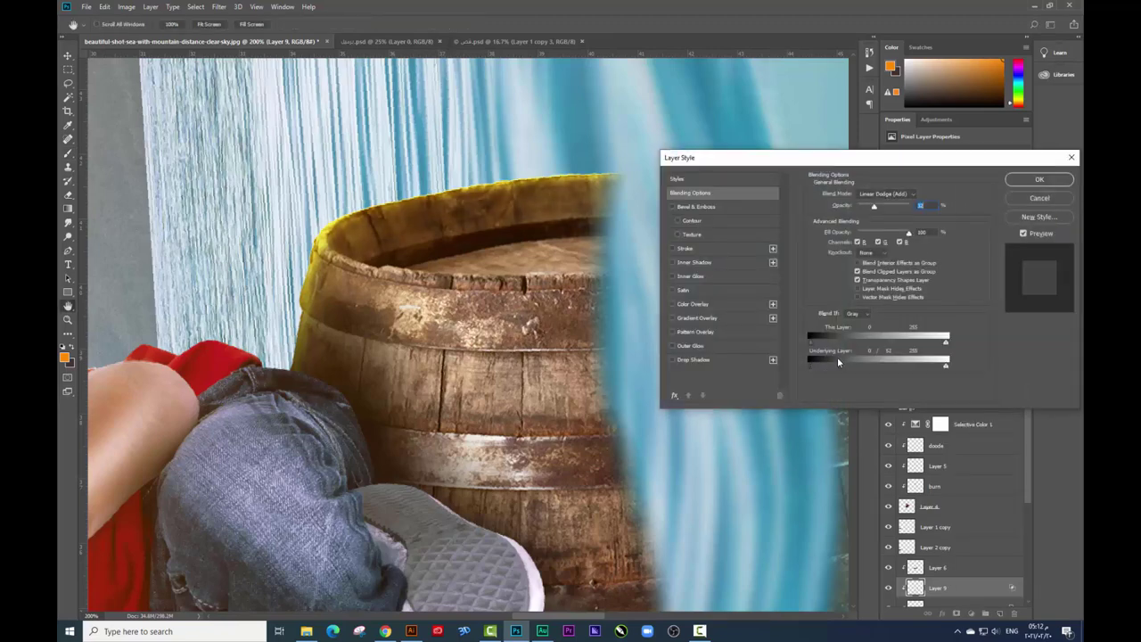
pyautogui.press('Return')
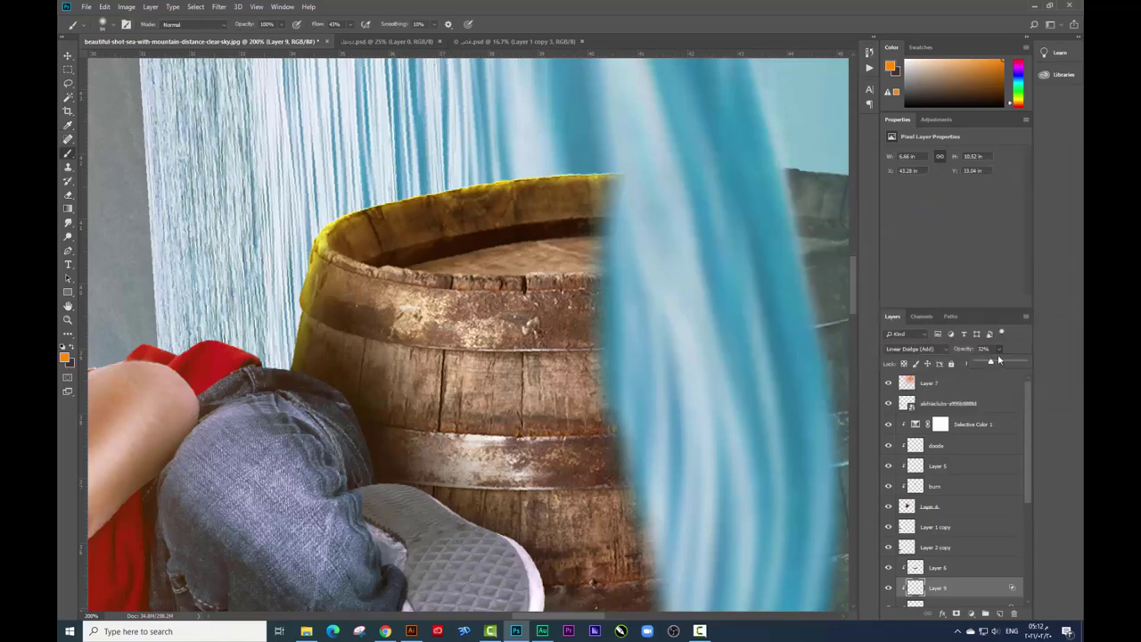
# Step: Set Layer 9 opacity to 53%, toggle it to compare, and zoom in on the rim
pyautogui.moveTo(996, 363); pyautogui.dragTo(1004, 363)
pyautogui.hotkey('ctrl', '-')
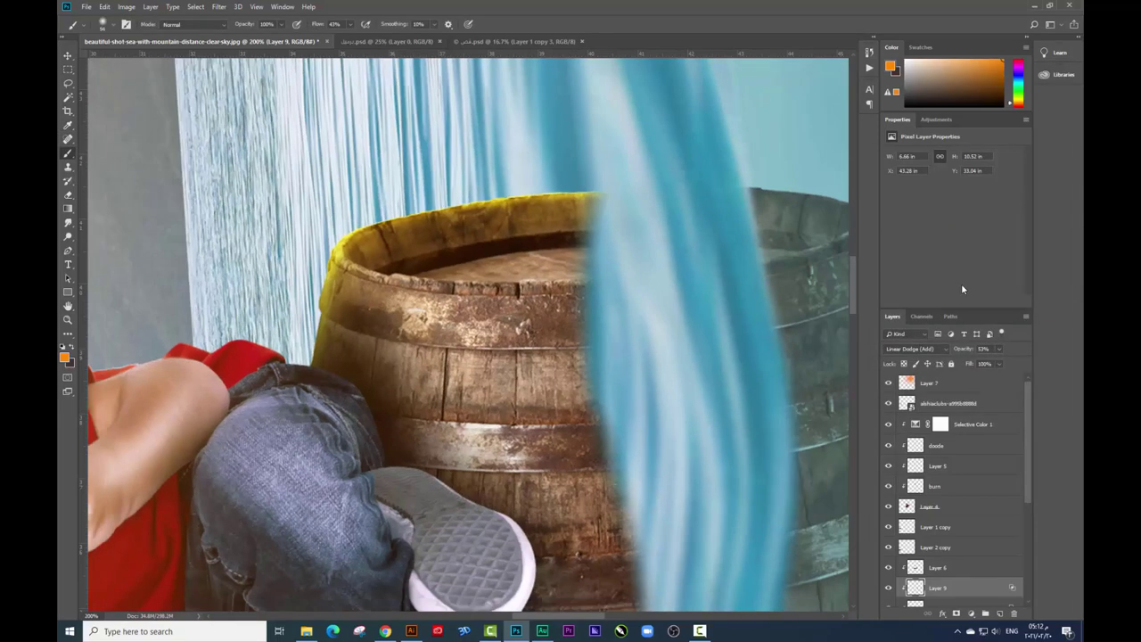
pyautogui.hotkey('ctrl', '+')
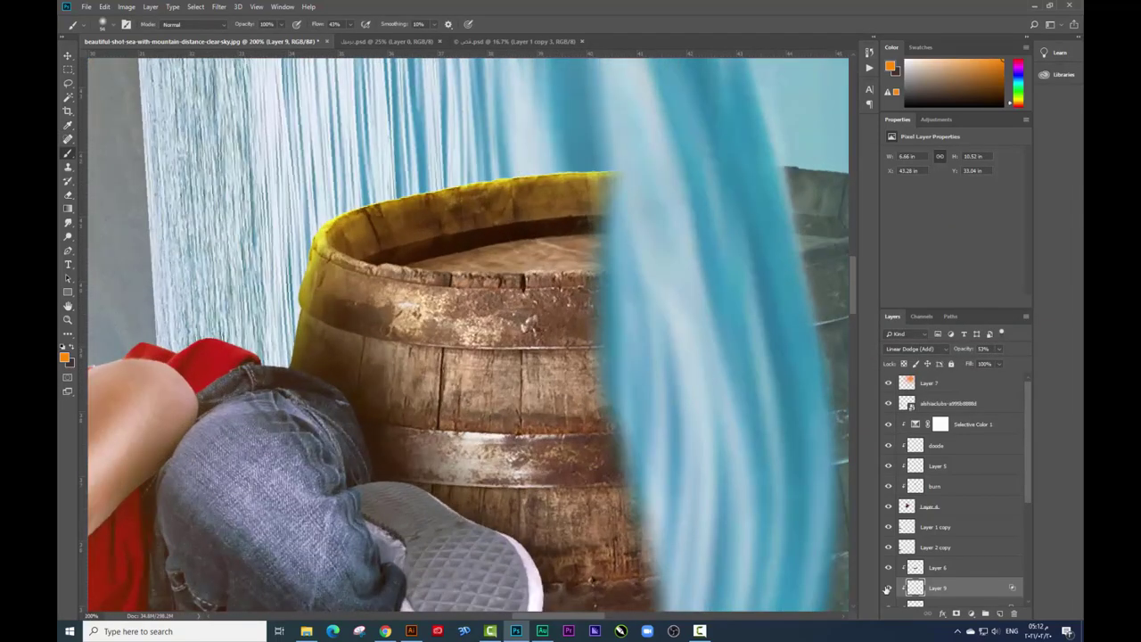
pyautogui.click(887, 588)
pyautogui.click(888, 587)
pyautogui.scroll(-1, 895, 583)
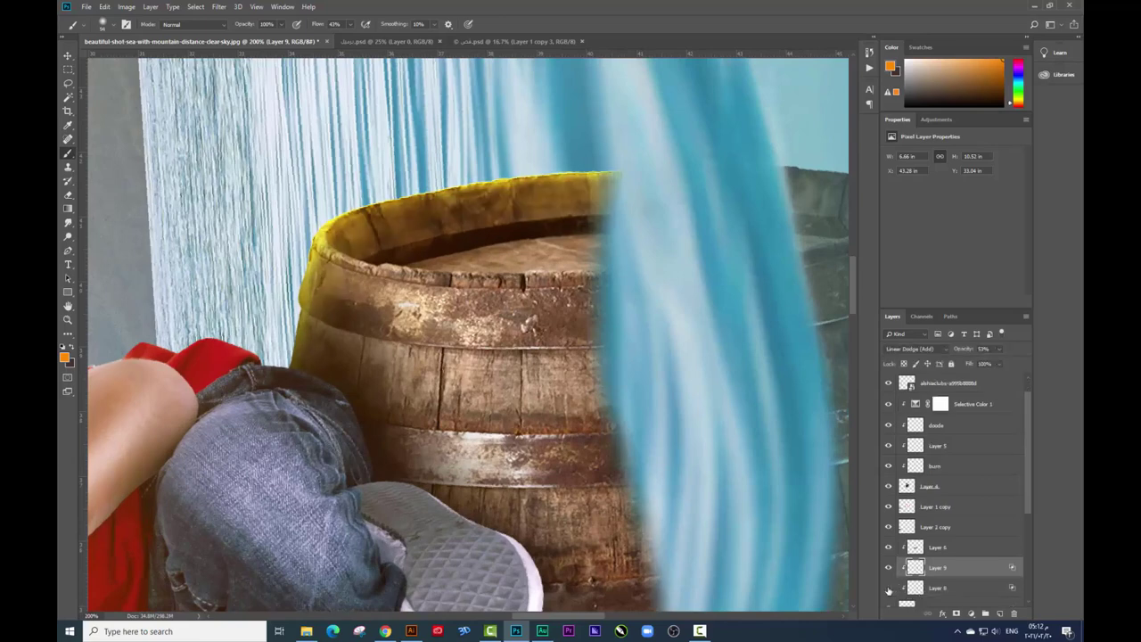
pyautogui.scroll(3, 435, 224)
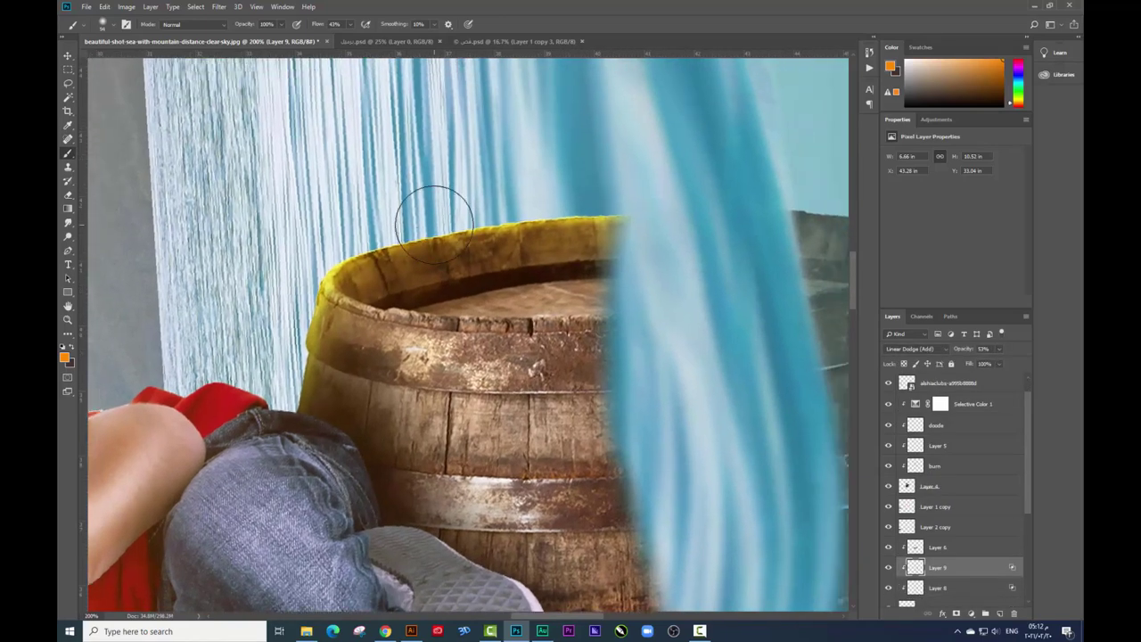
pyautogui.hotkey('ctrl', '+')
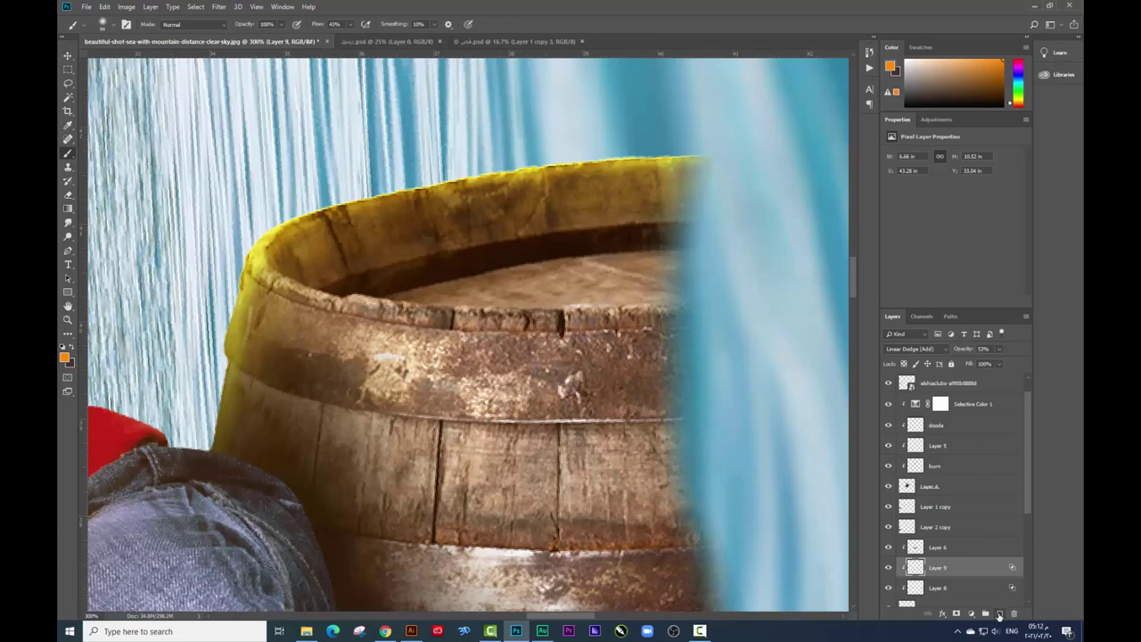
# Step: Add a new Linear Dodge (Add) layer and set a small soft brush
pyautogui.click(999, 614)
pyautogui.rightClick(631, 348)
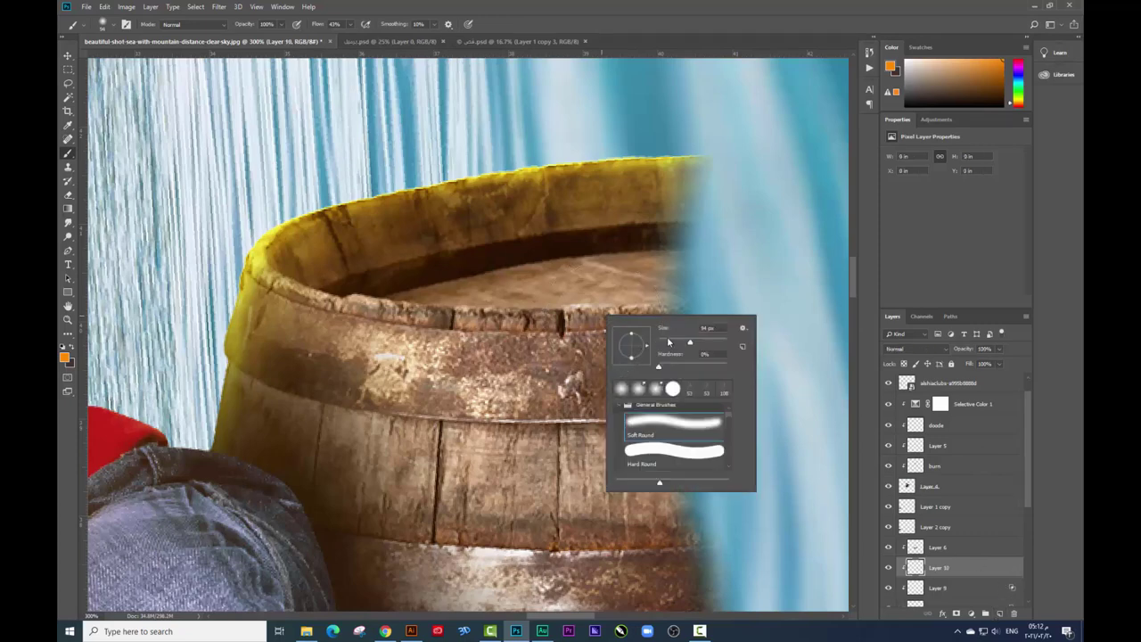
pyautogui.click(943, 350)
pyautogui.click(918, 455)
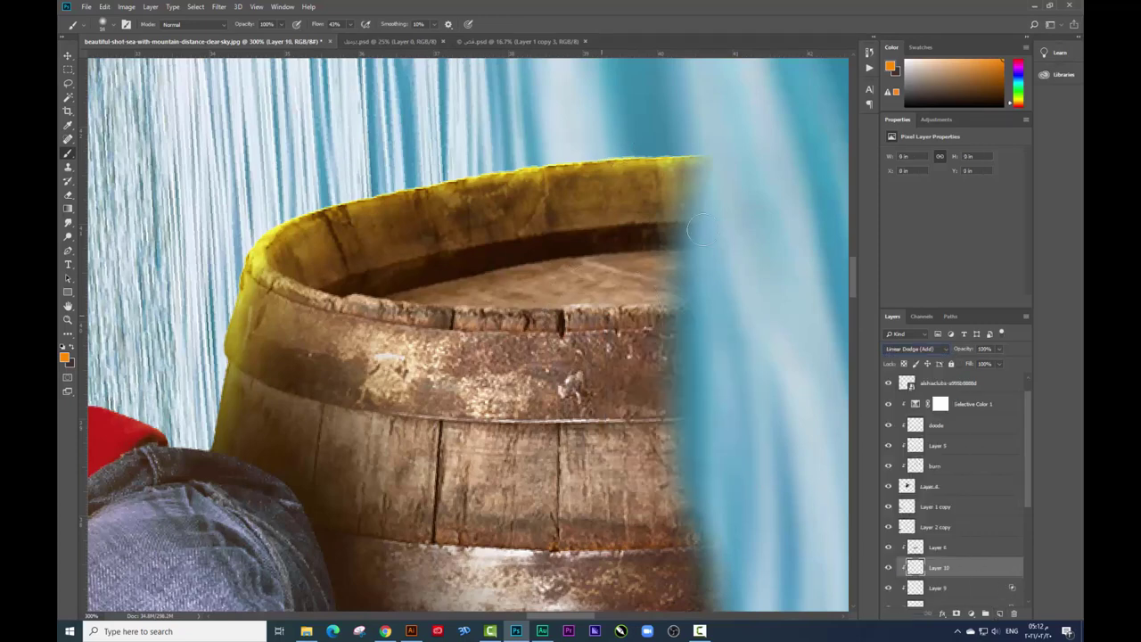
pyautogui.rightClick(750, 272)
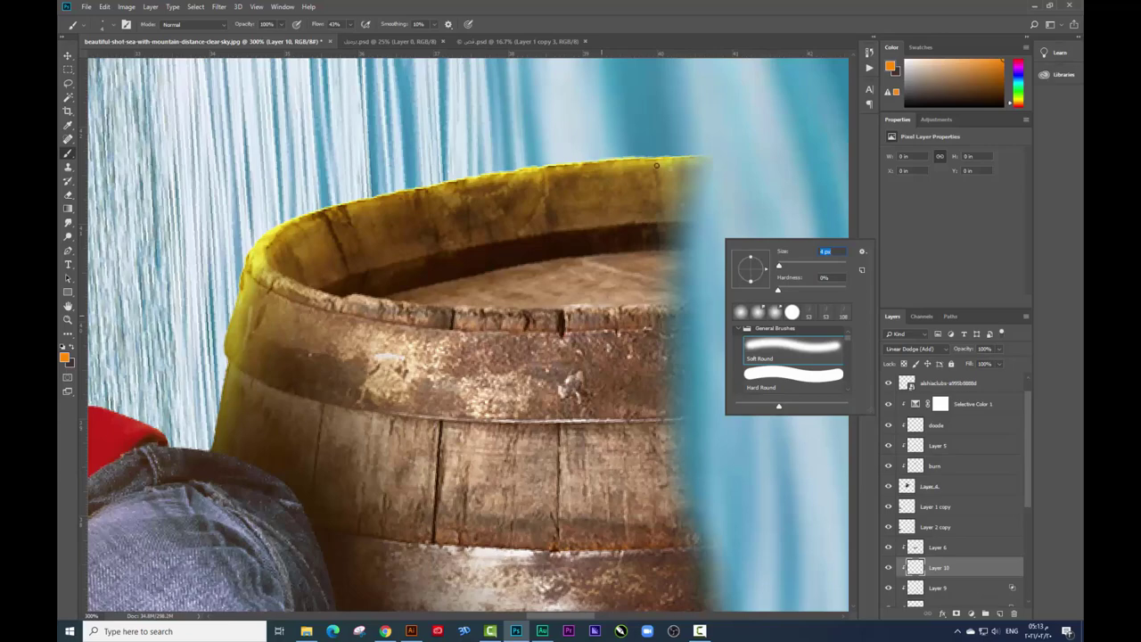
pyautogui.press('Return')
# Step: Paint the first yellow streaks down the barrel rim, undoing a misplaced one
pyautogui.moveTo(656, 159); pyautogui.dragTo(665, 219)
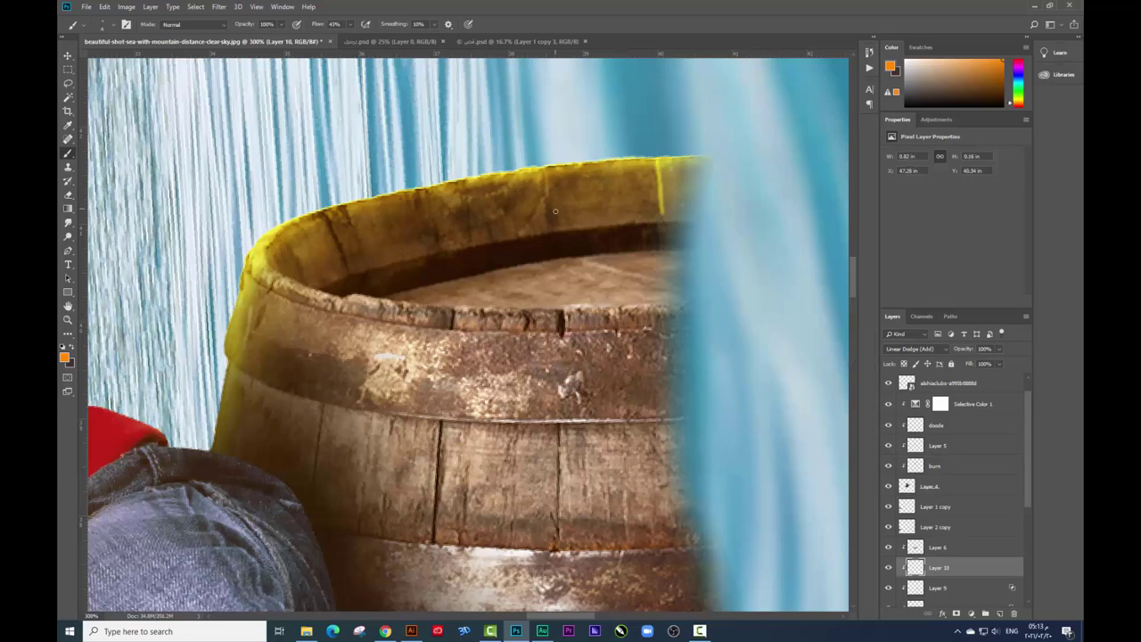
pyautogui.hotkey('ctrl', '+')
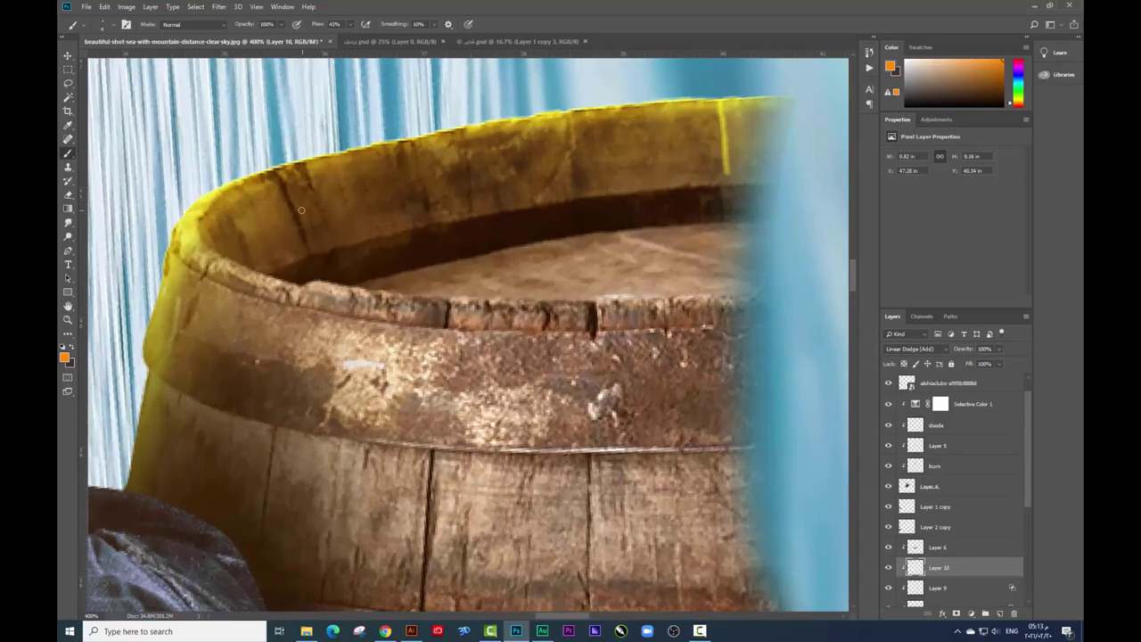
pyautogui.moveTo(304, 246); pyautogui.dragTo(287, 167)
pyautogui.hotkey('ctrl', 'z')
pyautogui.hotkey('ctrl', 'shift', 'z')
pyautogui.hotkey('ctrl', 'z')
pyautogui.hotkey('ctrl', 'shift', 'z')
pyautogui.hotkey('ctrl', 'z')
# Step: Paint a row of thin yellow streaks along the barrel rim to its right end
pyautogui.moveTo(308, 237); pyautogui.dragTo(278, 169)
pyautogui.moveTo(324, 211); pyautogui.dragTo(303, 166)
pyautogui.moveTo(407, 183); pyautogui.dragTo(390, 143)
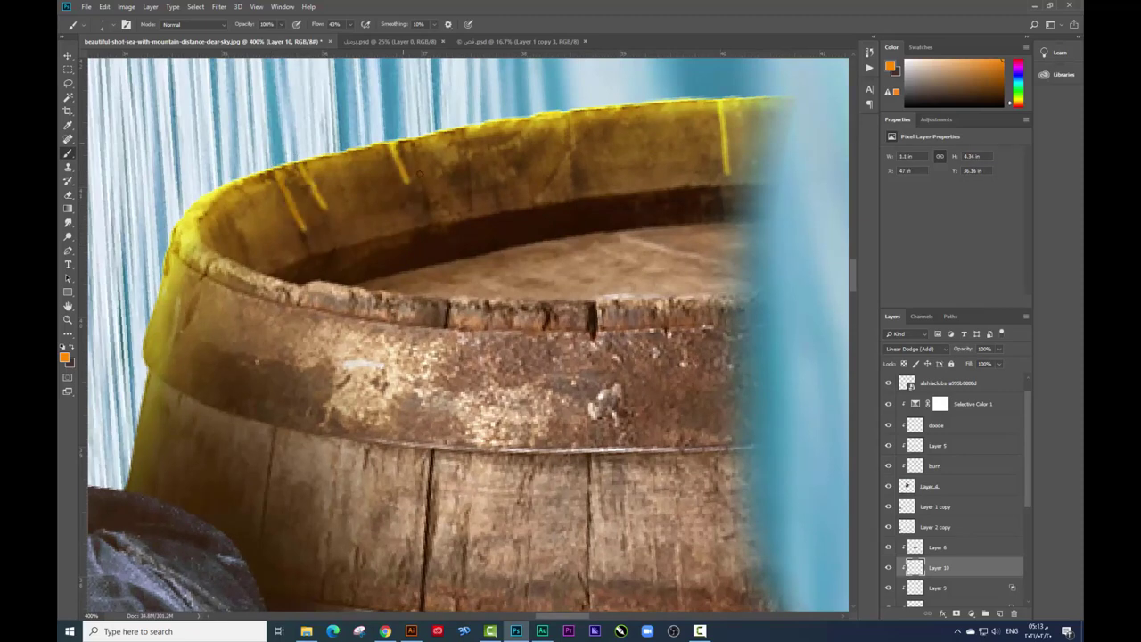
pyautogui.moveTo(424, 178); pyautogui.dragTo(412, 139)
pyautogui.moveTo(470, 169); pyautogui.dragTo(458, 130)
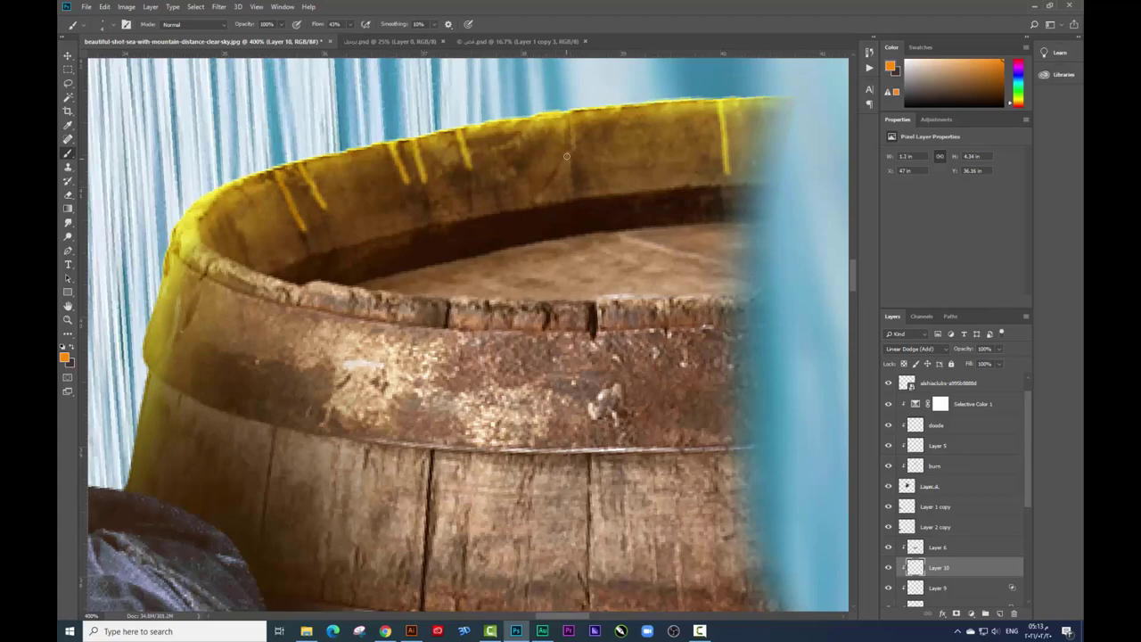
pyautogui.moveTo(595, 126)
pyautogui.mouseDown()
pyautogui.moveTo(579, 162)
pyautogui.moveTo(619, 141)
pyautogui.mouseUp()
# Step: Add more yellow streaks on the rim's left curve and middle, then recentre the view
pyautogui.scroll(-2, 505, 172)
pyautogui.hscroll(-2, 505, 172)
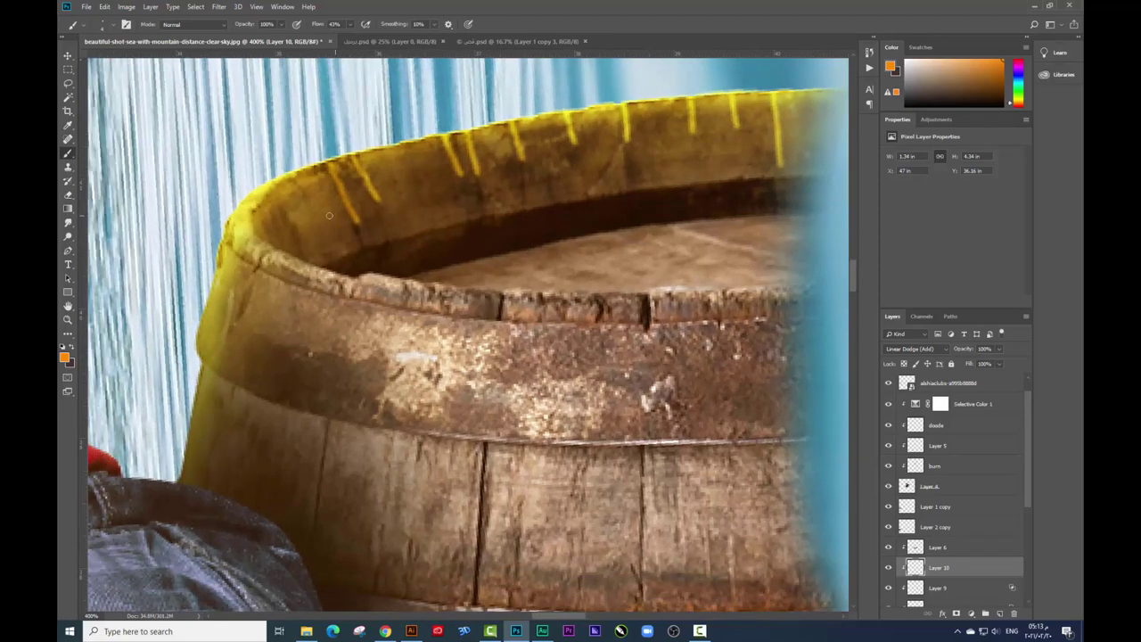
pyautogui.moveTo(298, 234); pyautogui.dragTo(269, 189)
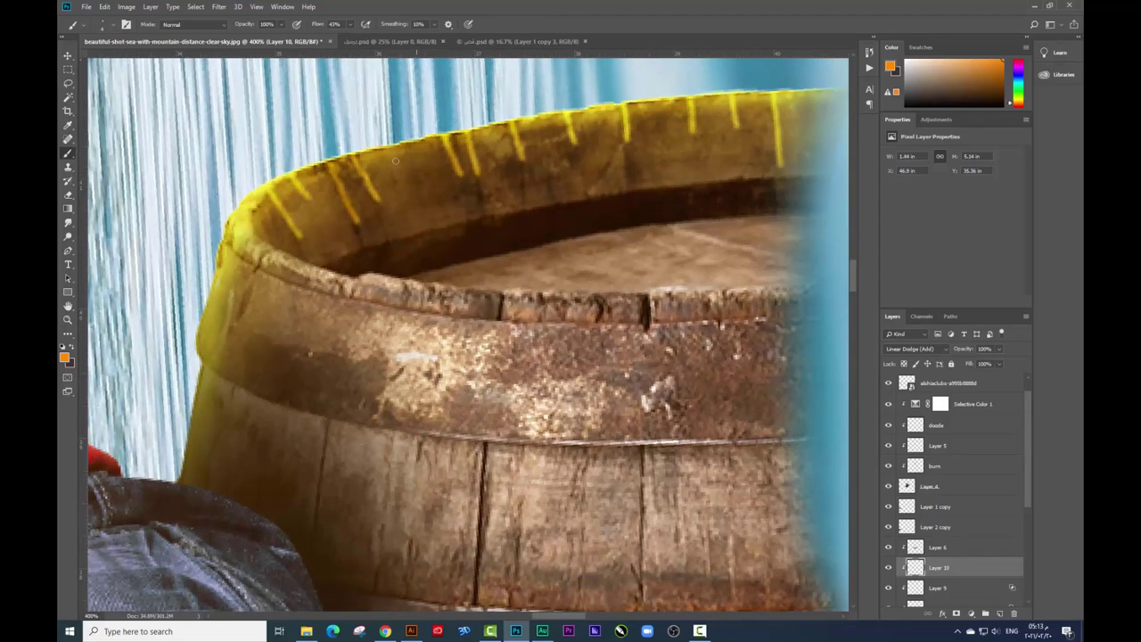
pyautogui.moveTo(423, 183); pyautogui.dragTo(403, 142)
pyautogui.hscroll(-2, 375, 203)
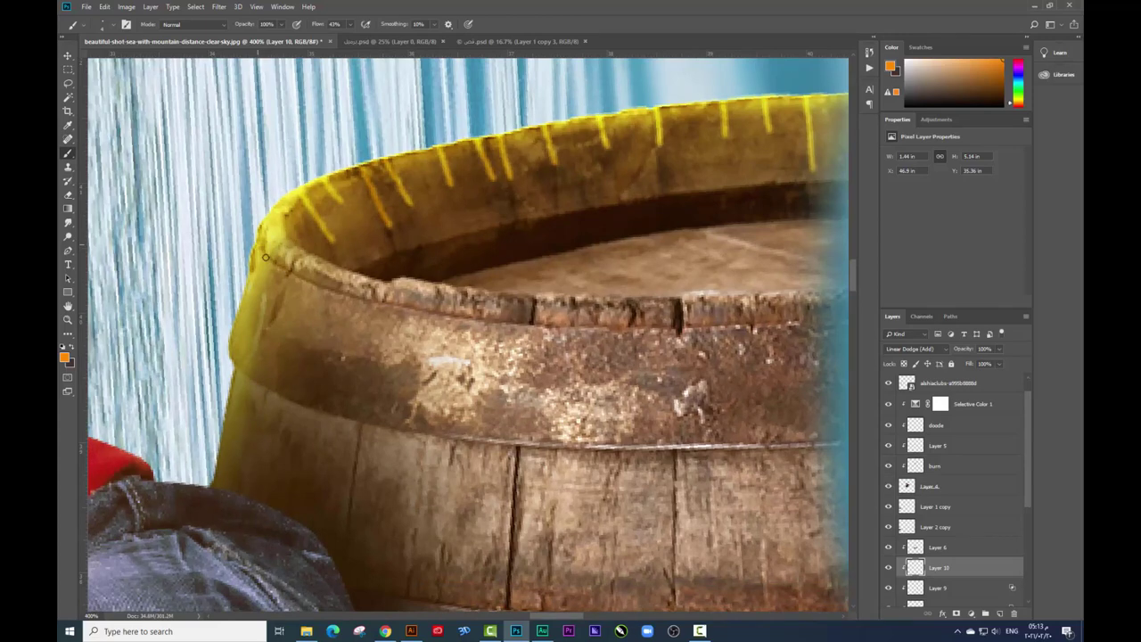
pyautogui.moveTo(318, 285); pyautogui.dragTo(364, 266)
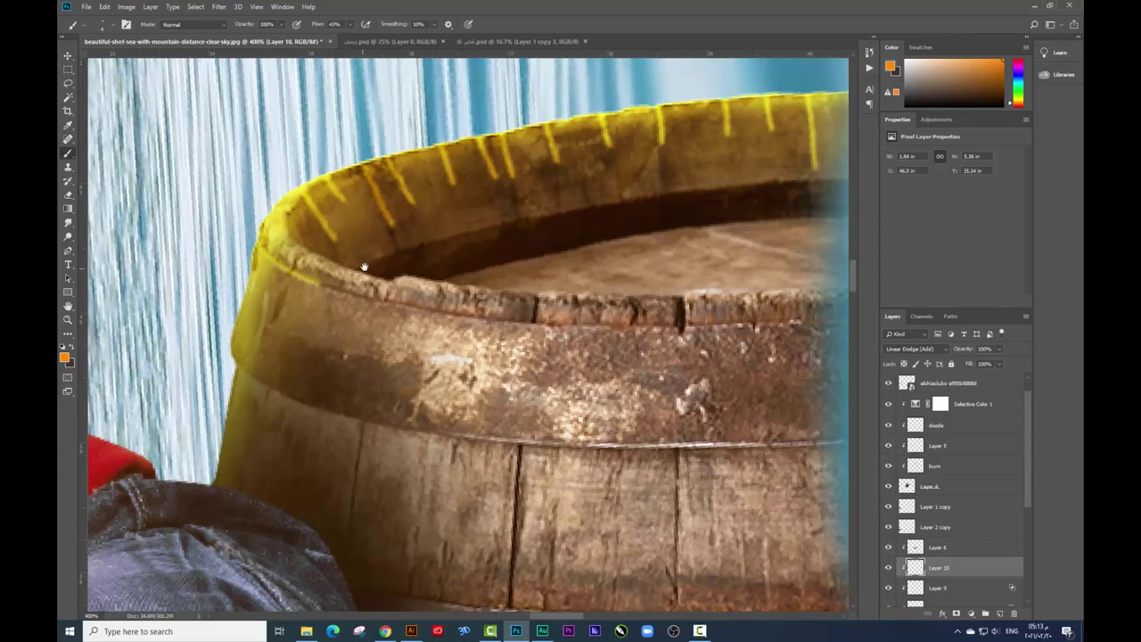
pyautogui.moveTo(528, 272); pyautogui.dragTo(499, 318)
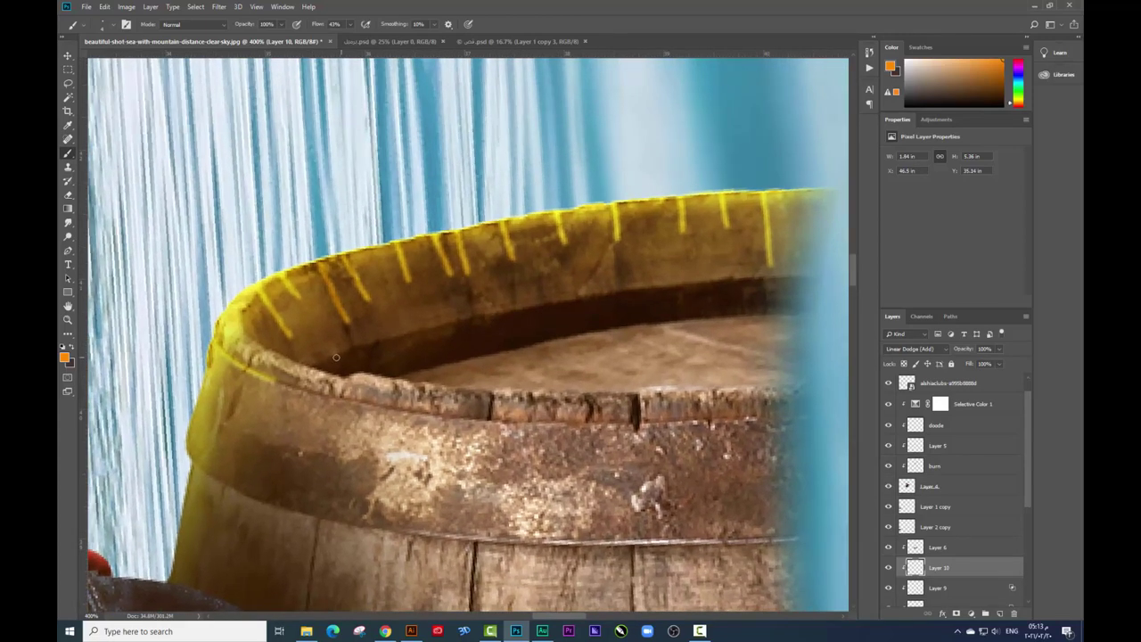
pyautogui.moveTo(616, 284); pyautogui.dragTo(636, 263)
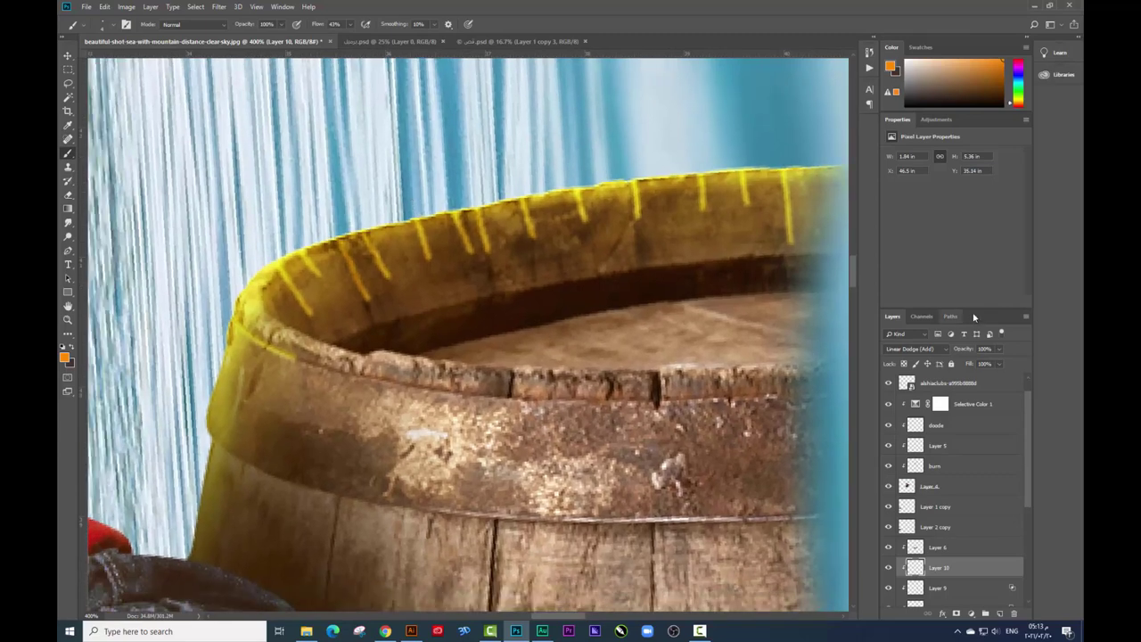
pyautogui.rightClick(933, 533)
# Step: Review Layer 10's blending options, then erase part of the yellow glow along the rim
pyautogui.click(948, 146)
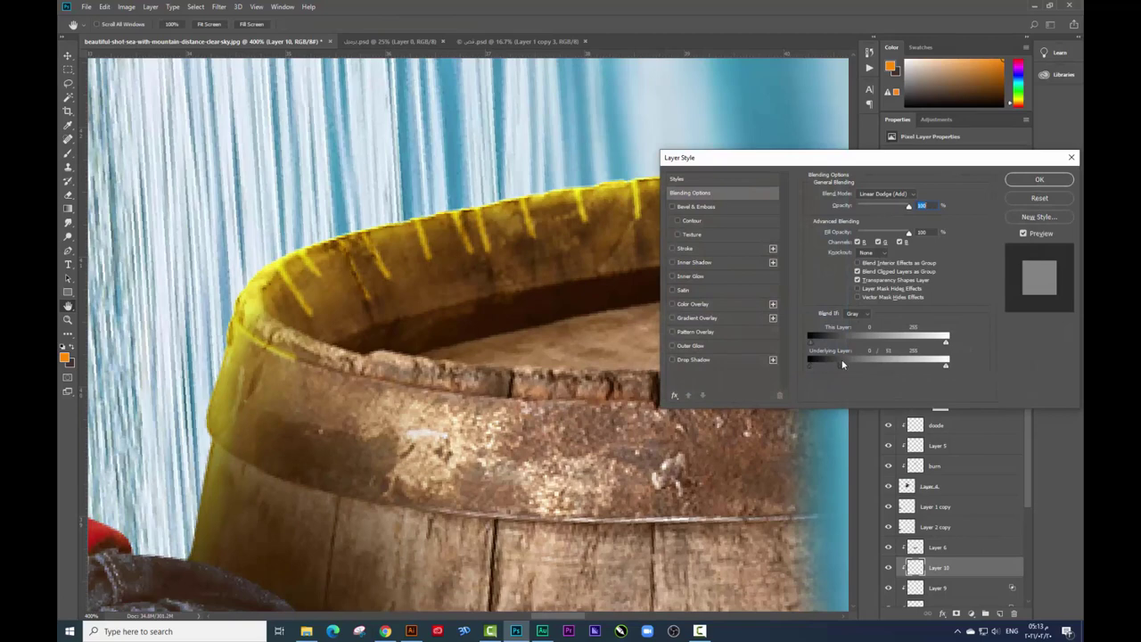
pyautogui.press('Return')
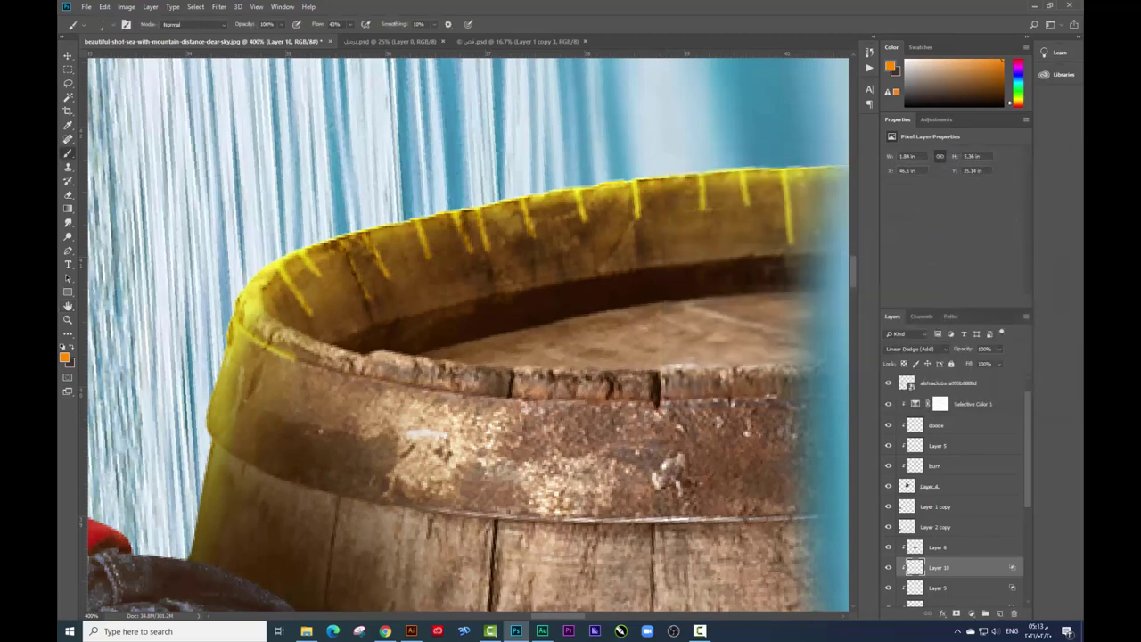
pyautogui.click(68, 194)
pyautogui.rightClick(383, 328)
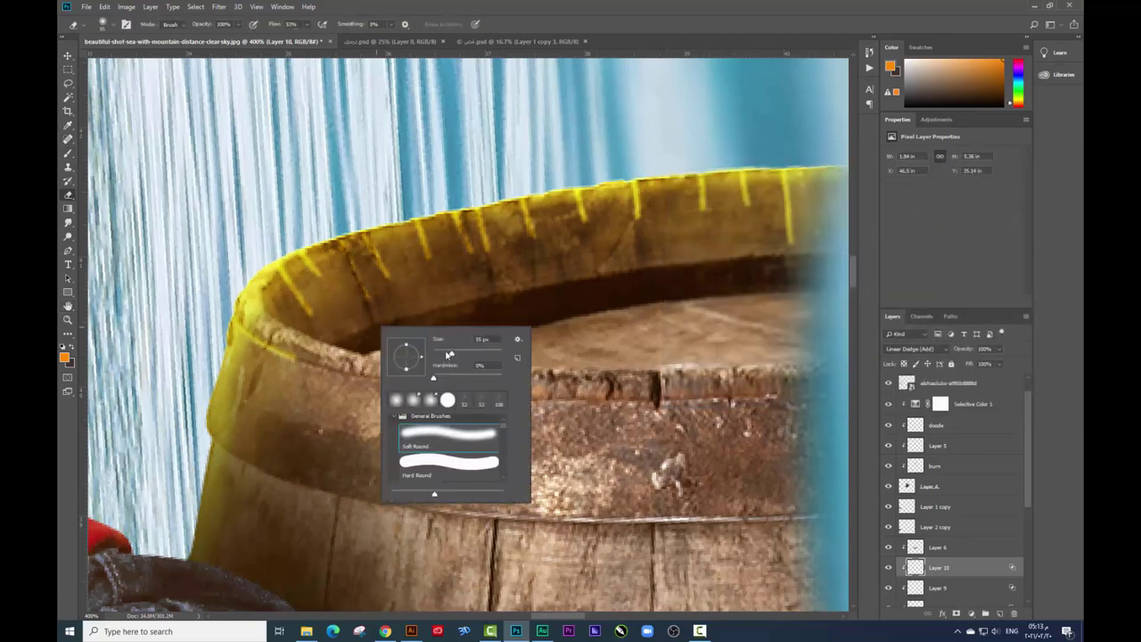
pyautogui.click(308, 361)
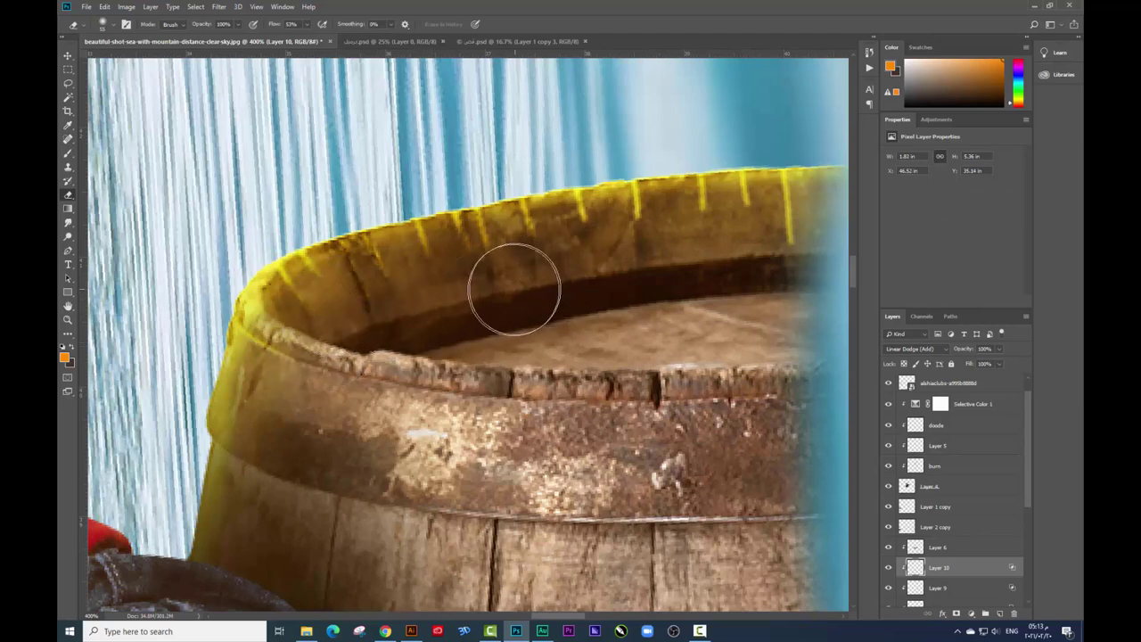
pyautogui.moveTo(515, 289)
pyautogui.mouseDown()
pyautogui.moveTo(614, 257)
pyautogui.moveTo(571, 262)
pyautogui.moveTo(738, 247)
pyautogui.moveTo(776, 255)
pyautogui.mouseUp()
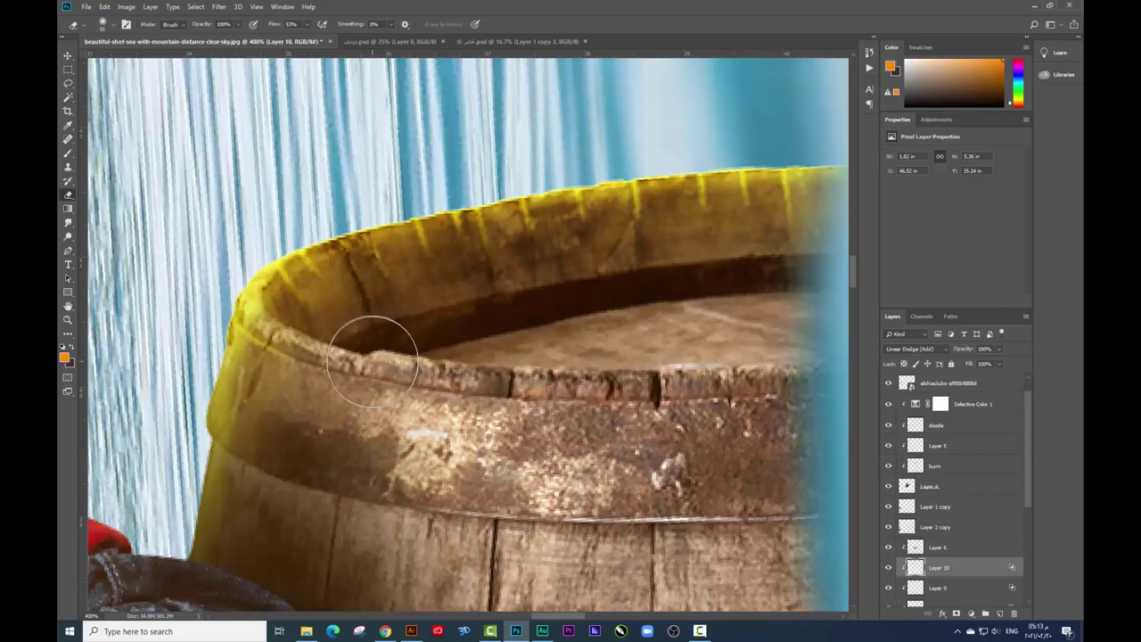
# Step: Reframe the barrel rim and duplicate Layer 10 as Layer 10 copy
pyautogui.hotkey('ctrl', '-')
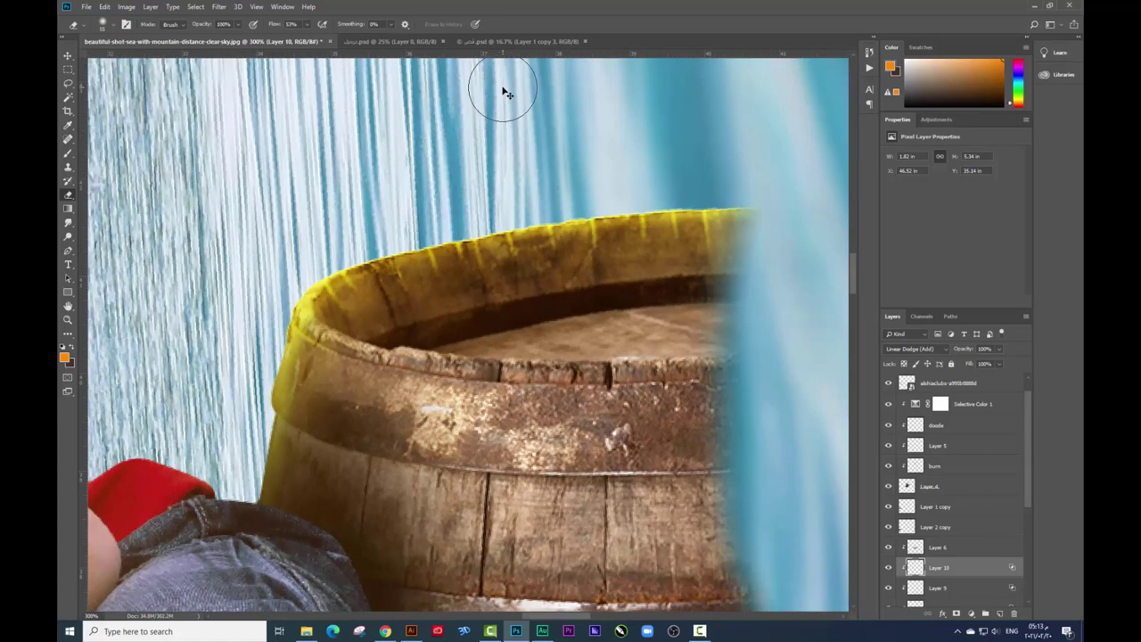
pyautogui.hotkey('ctrl', '-')
pyautogui.hotkey('ctrl', '+')
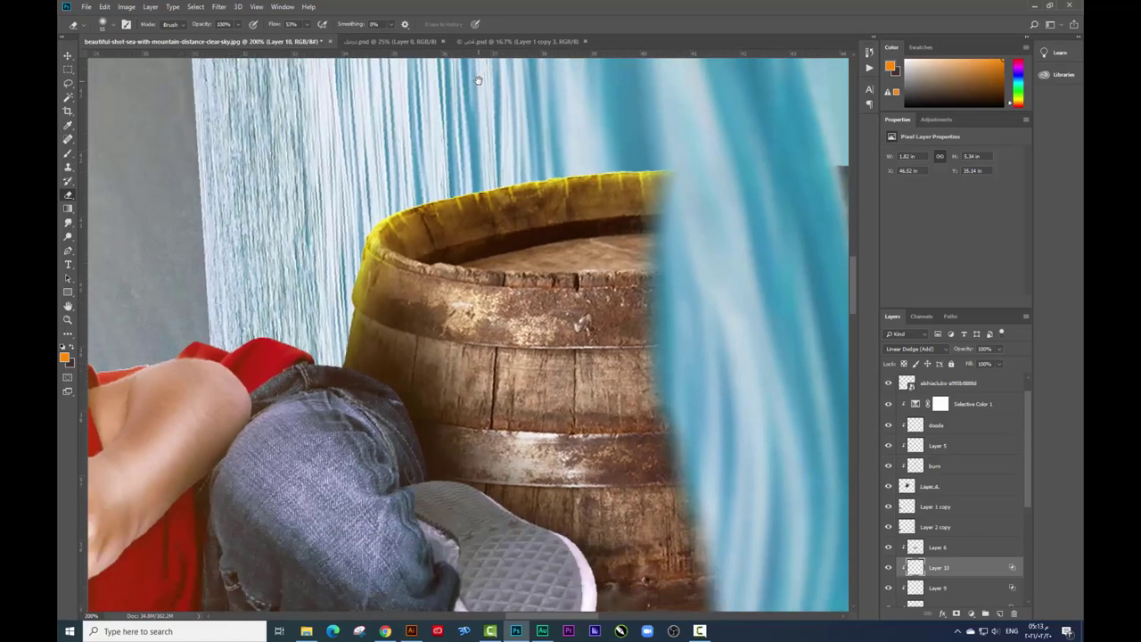
pyautogui.moveTo(484, 86); pyautogui.dragTo(484, 238)
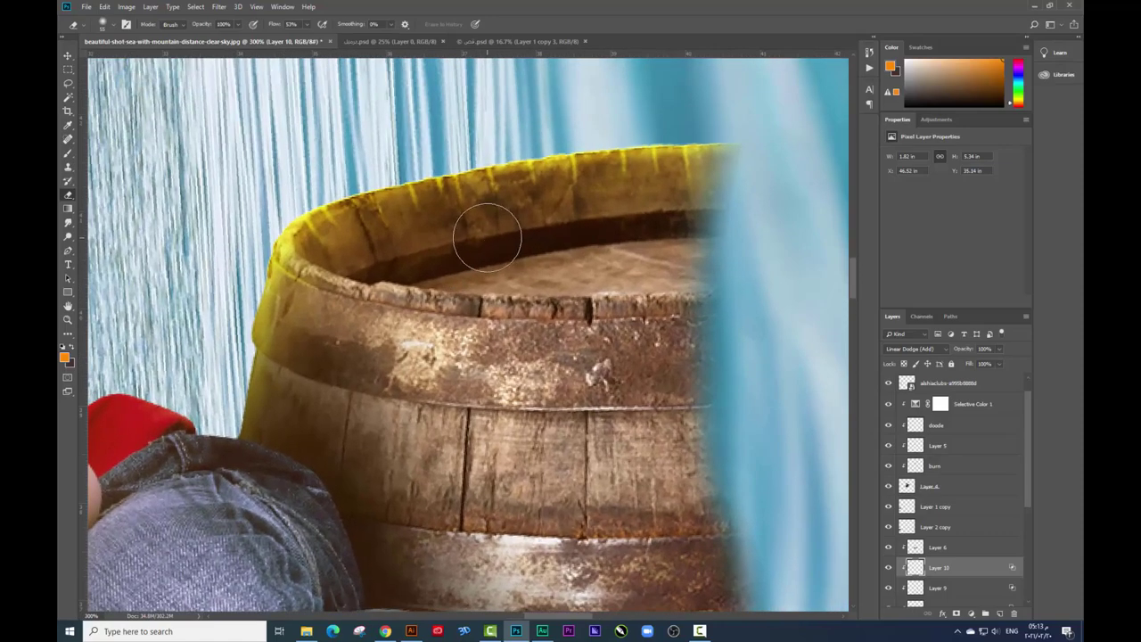
pyautogui.hotkey('ctrl', 'j')
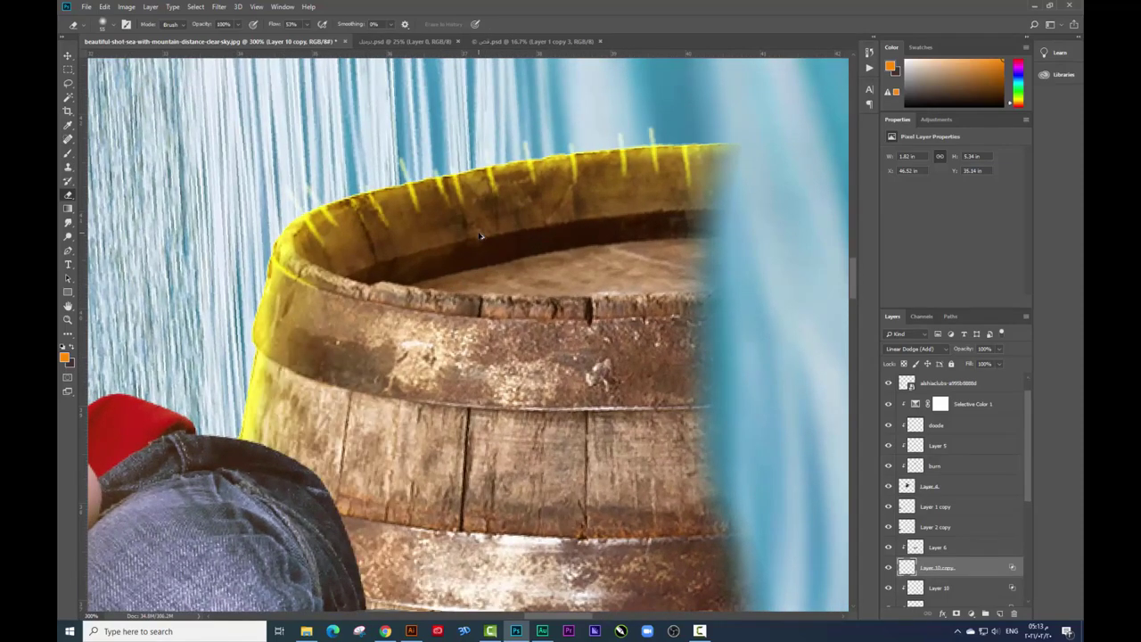
# Step: Compare Layer 10 copy hidden and shown, then rotate the view back upright
pyautogui.click(889, 567)
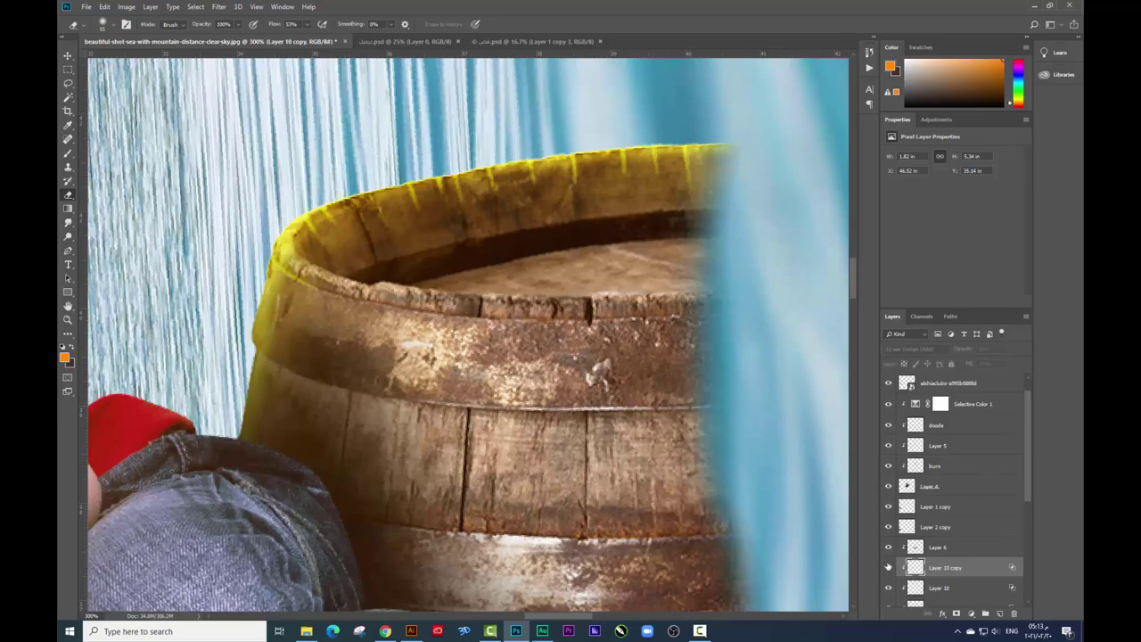
pyautogui.click(888, 567)
pyautogui.hotkey('ctrl', '-')
pyautogui.hotkey('ctrl', '-')
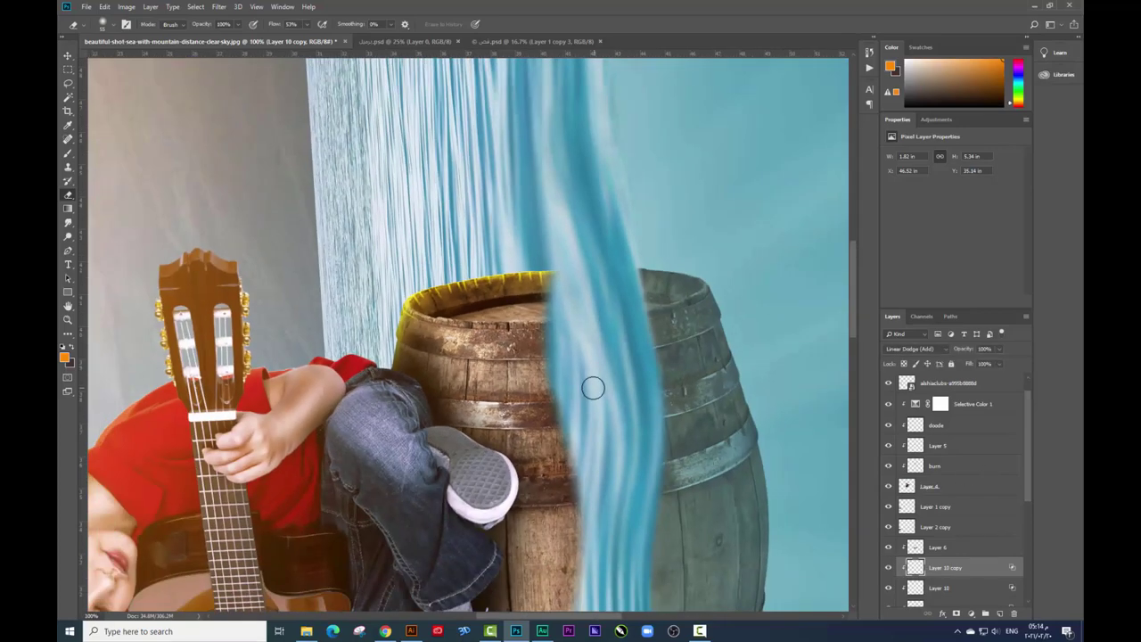
pyautogui.press('r')
pyautogui.moveTo(521, 378); pyautogui.dragTo(555, 254)
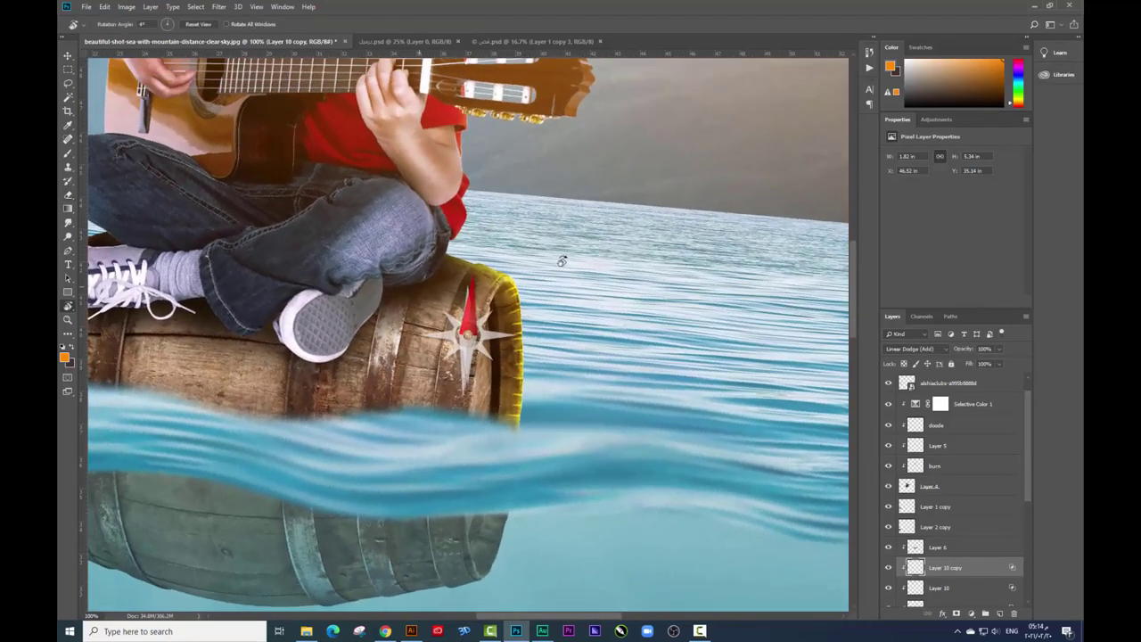
# Step: Zoom out to the whole composite and start moving Layer 7 in with the Move tool
pyautogui.press('v')
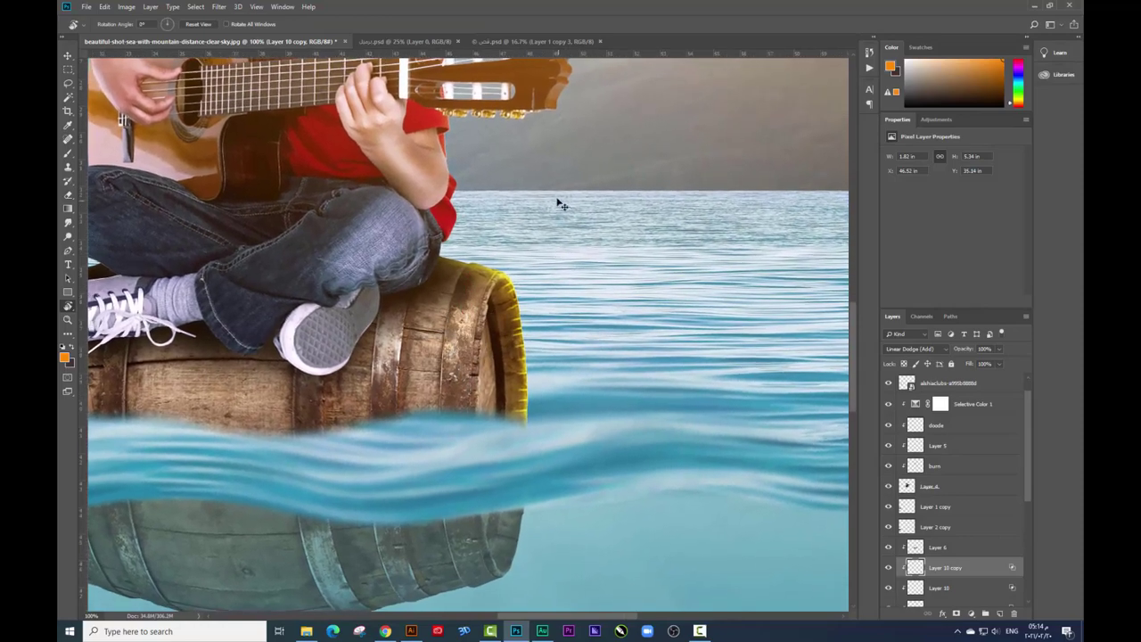
pyautogui.hotkey('ctrl', '-')
pyautogui.hotkey('ctrl', '-')
pyautogui.hotkey('ctrl', '+')
pyautogui.hotkey('ctrl', '+')
pyautogui.hotkey('ctrl', '-')
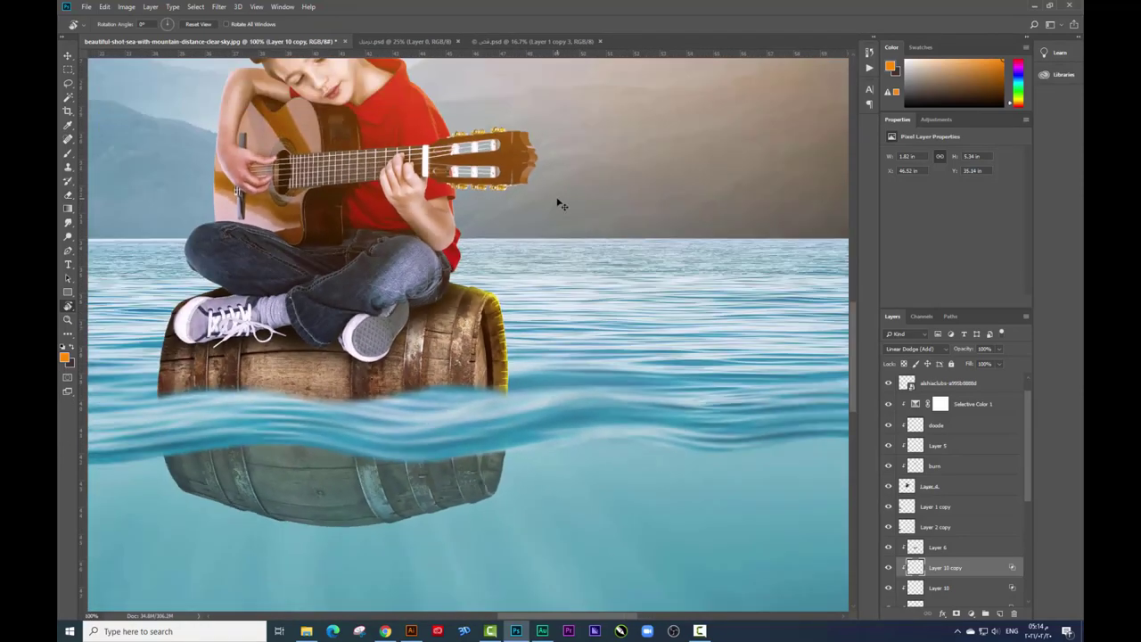
pyautogui.hotkey('ctrl', '-')
pyautogui.hotkey('ctrl', '-')
pyautogui.hotkey('ctrl', '+')
pyautogui.hotkey('ctrl', '+')
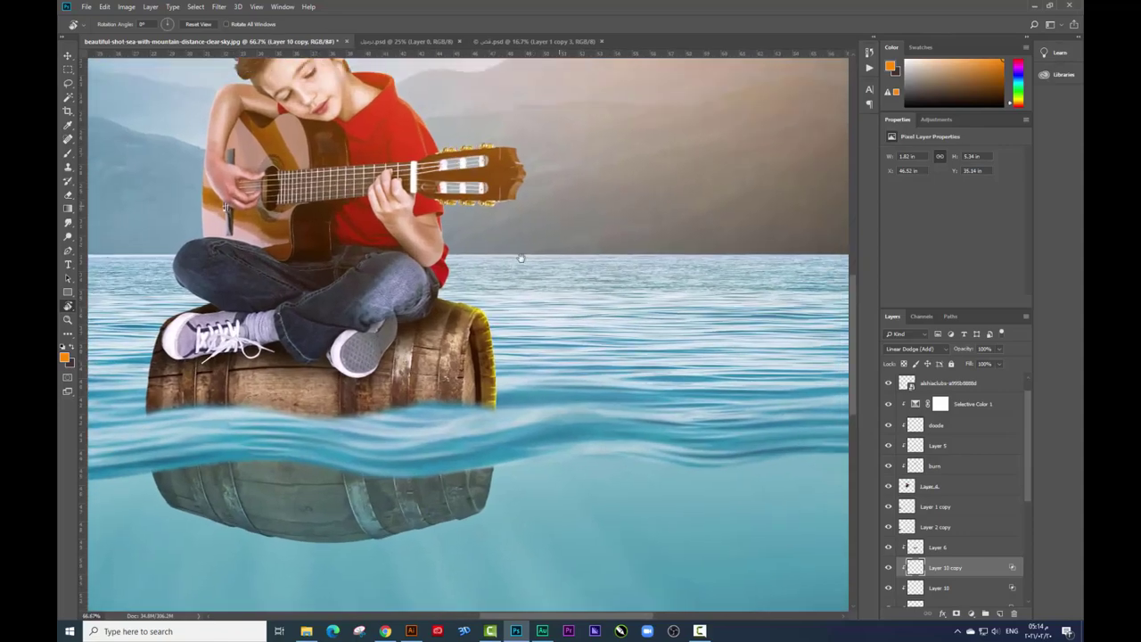
pyautogui.hotkey('ctrl', '-')
pyautogui.click(67, 57)
pyautogui.hotkey('ctrl', '-')
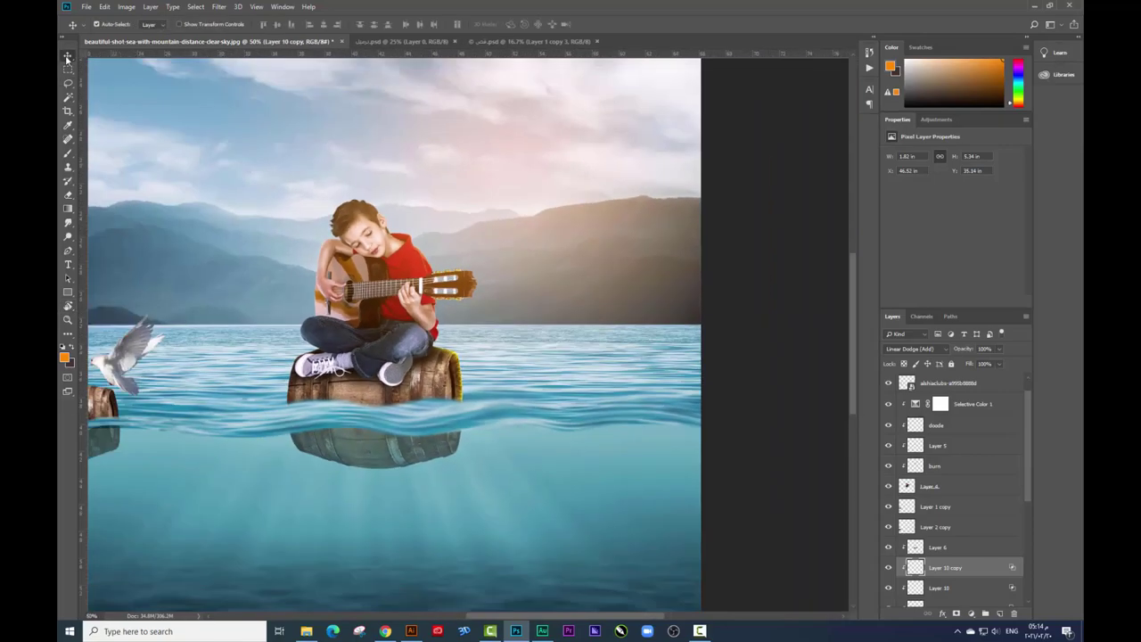
pyautogui.scroll(2, 196, 90)
# Step: Drop Layer 7 in as the top layer and shift its hue yellower with Hue/Saturation
pyautogui.scroll(2, 556, 293)
pyautogui.moveTo(591, 295); pyautogui.dragTo(593, 295)
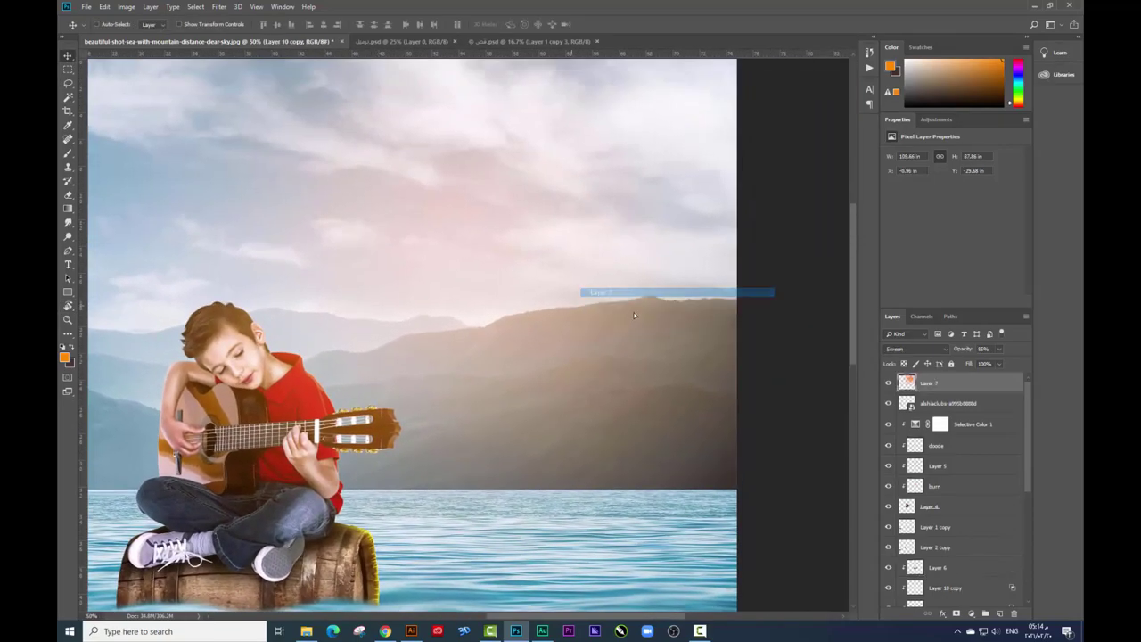
pyautogui.hotkey('ctrl', '-')
pyautogui.hotkey('ctrl', 'u')
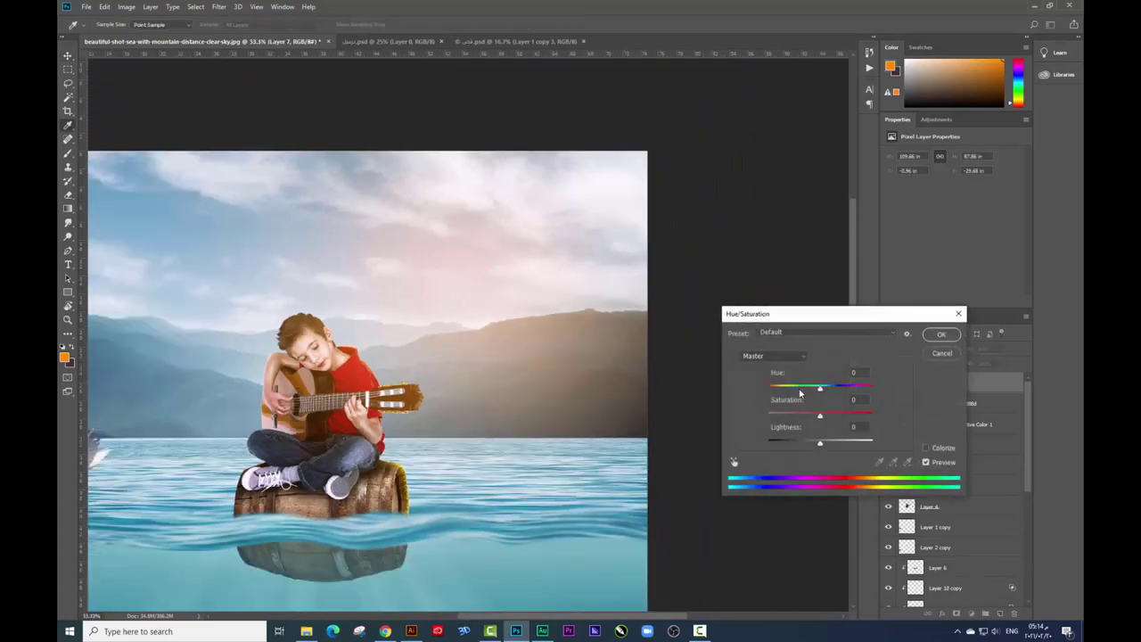
pyautogui.moveTo(804, 389); pyautogui.dragTo(819, 390)
pyautogui.moveTo(818, 392); pyautogui.dragTo(828, 392)
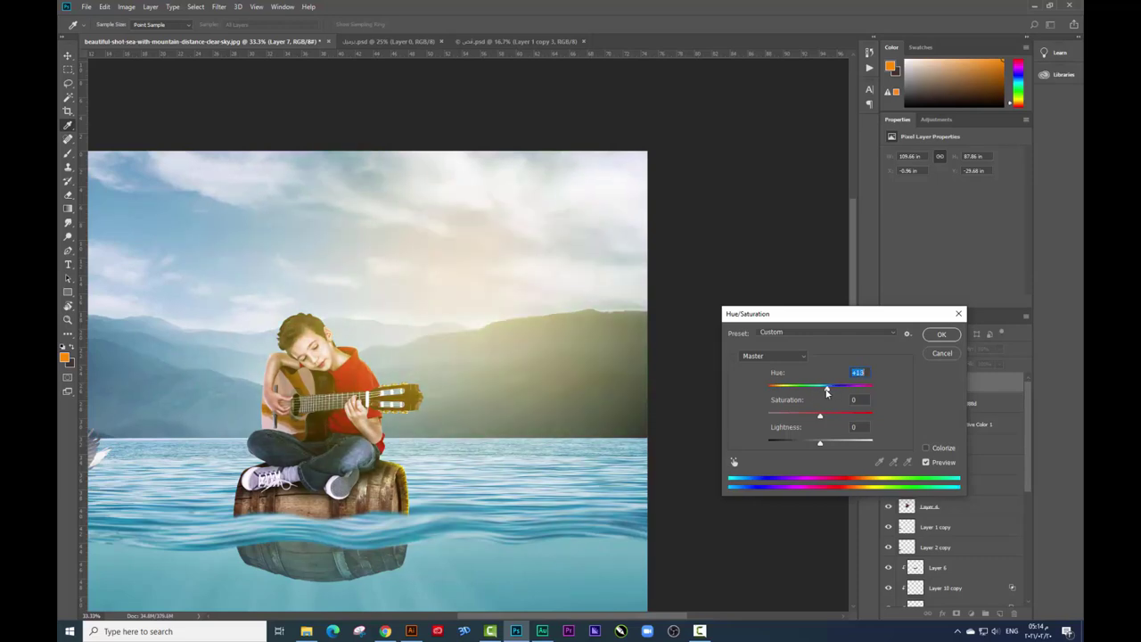
pyautogui.press('Return')
# Step: Move the sunlight glow over the mountains and zoom in on the barrel edge
pyautogui.moveTo(718, 361)
pyautogui.mouseDown()
pyautogui.moveTo(560, 326)
pyautogui.moveTo(565, 311)
pyautogui.mouseUp()
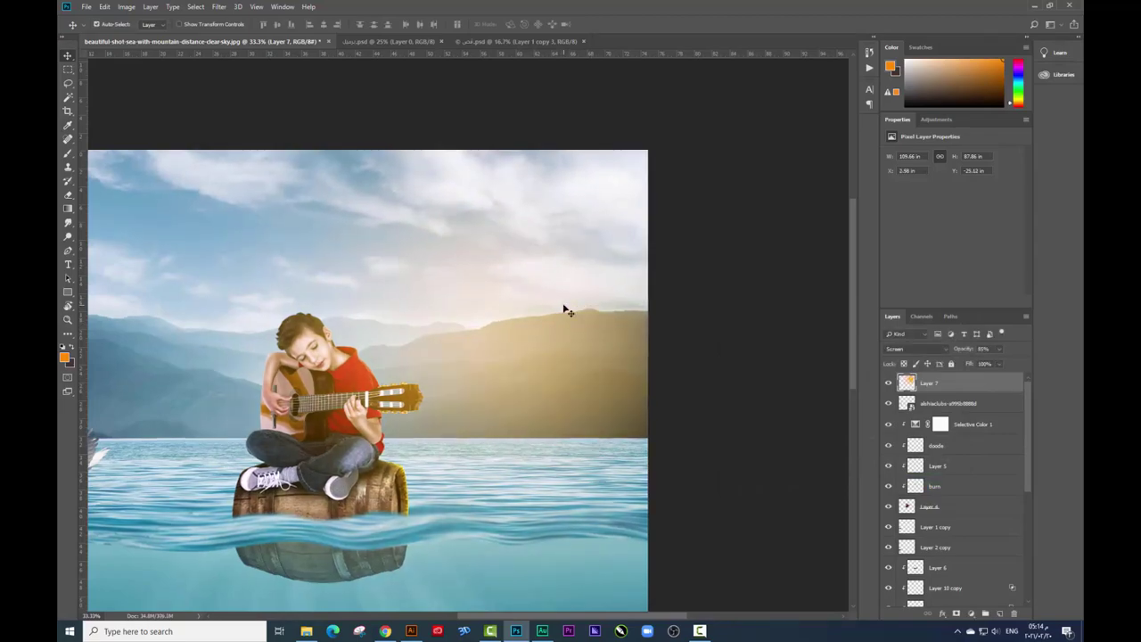
pyautogui.hotkey('ctrl', '+')
pyautogui.hotkey('ctrl', '+')
pyautogui.hotkey('ctrl', '+')
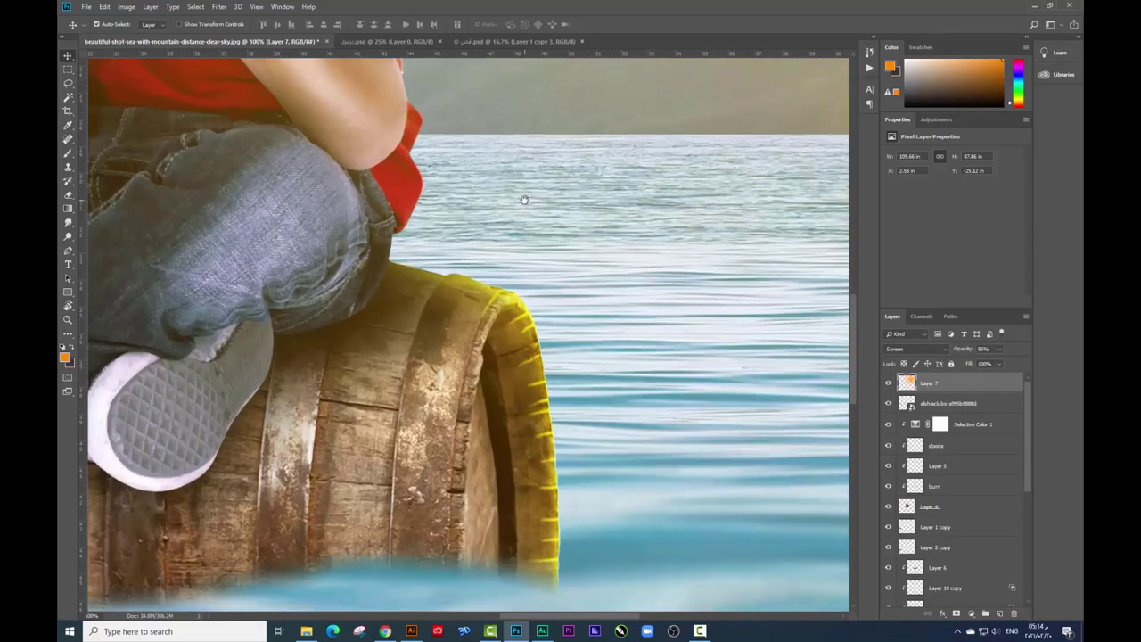
pyautogui.hotkey('ctrl', '+')
# Step: Select the rim glow layers from Layer 8 to Layer 10 copy, undoing a trial merge
pyautogui.scroll(-2, 988, 545)
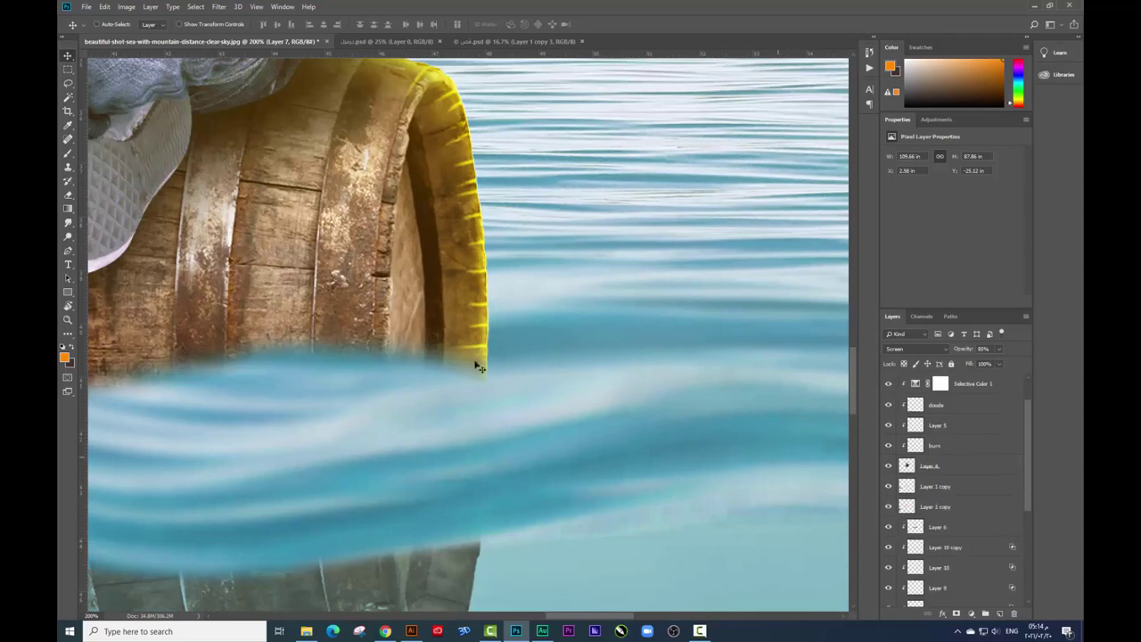
pyautogui.rightClick(479, 314)
pyautogui.click(494, 316)
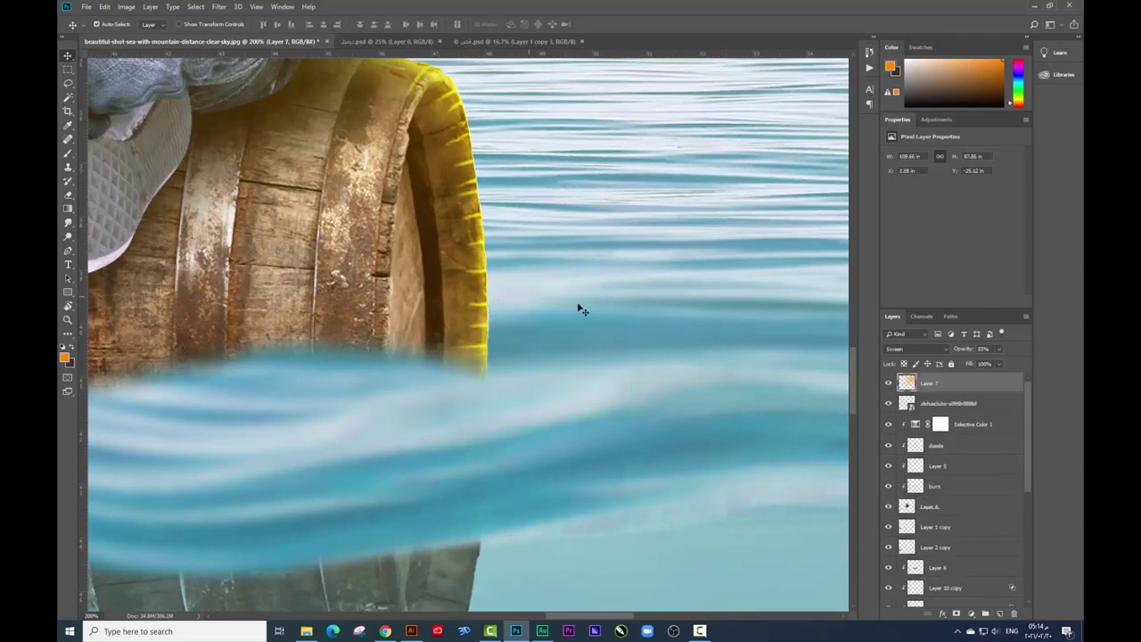
pyautogui.click(963, 447)
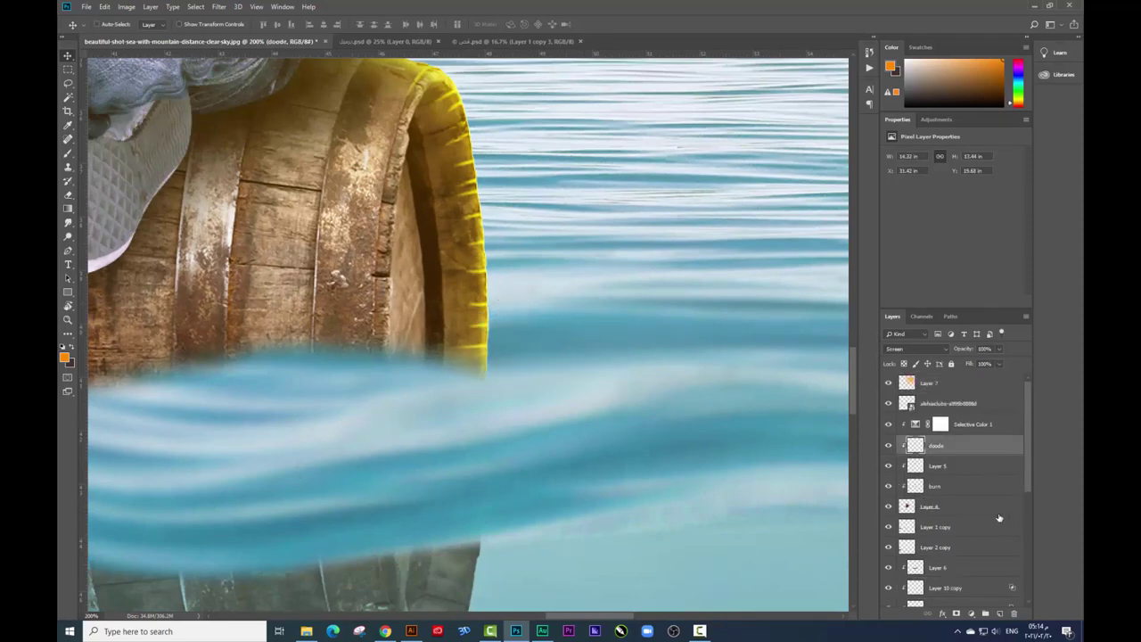
pyautogui.scroll(-2, 989, 522)
pyautogui.scroll(-4, 940, 533)
pyautogui.click(938, 527)
pyautogui.keyDown('shift'); pyautogui.click(941, 465); pyautogui.keyUp('shift')
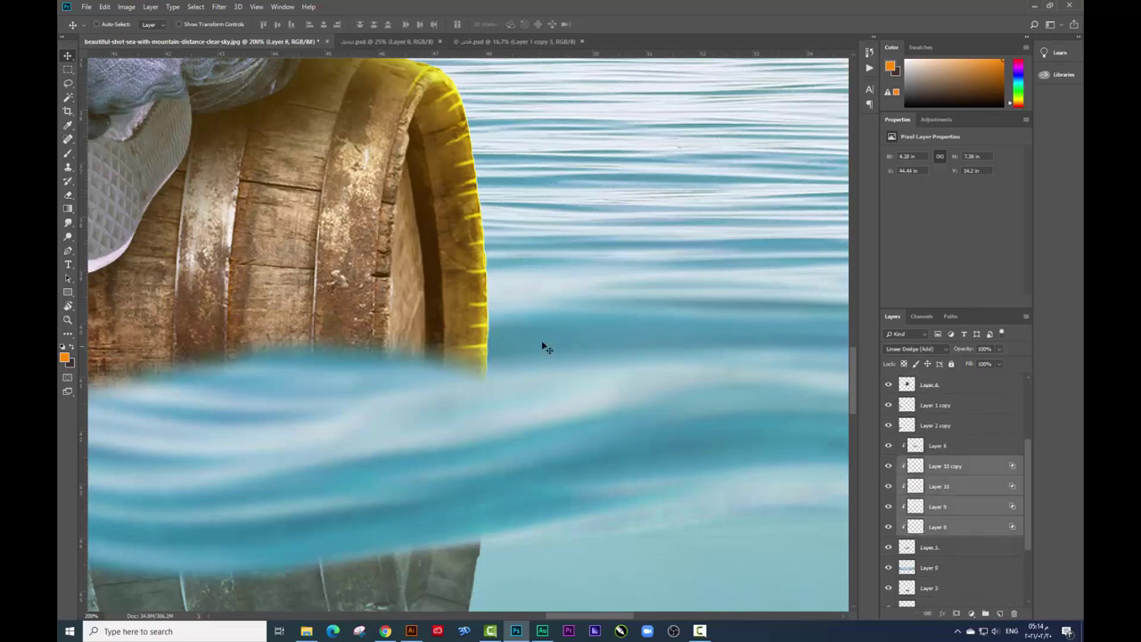
pyautogui.hotkey('ctrl', 'e')
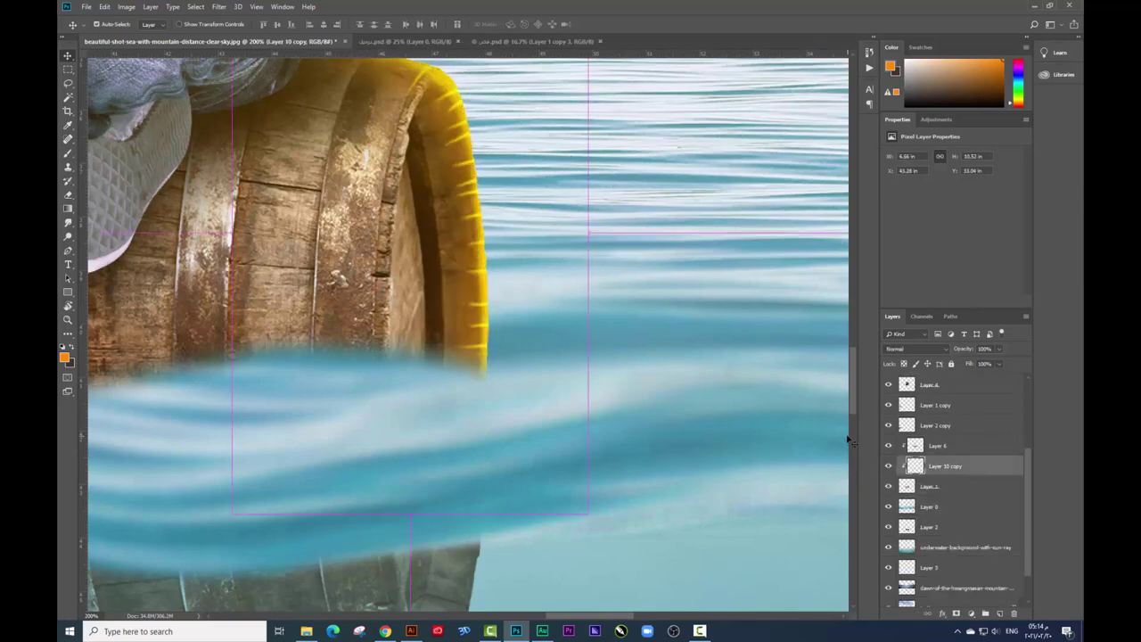
pyautogui.hotkey('ctrl', 'z')
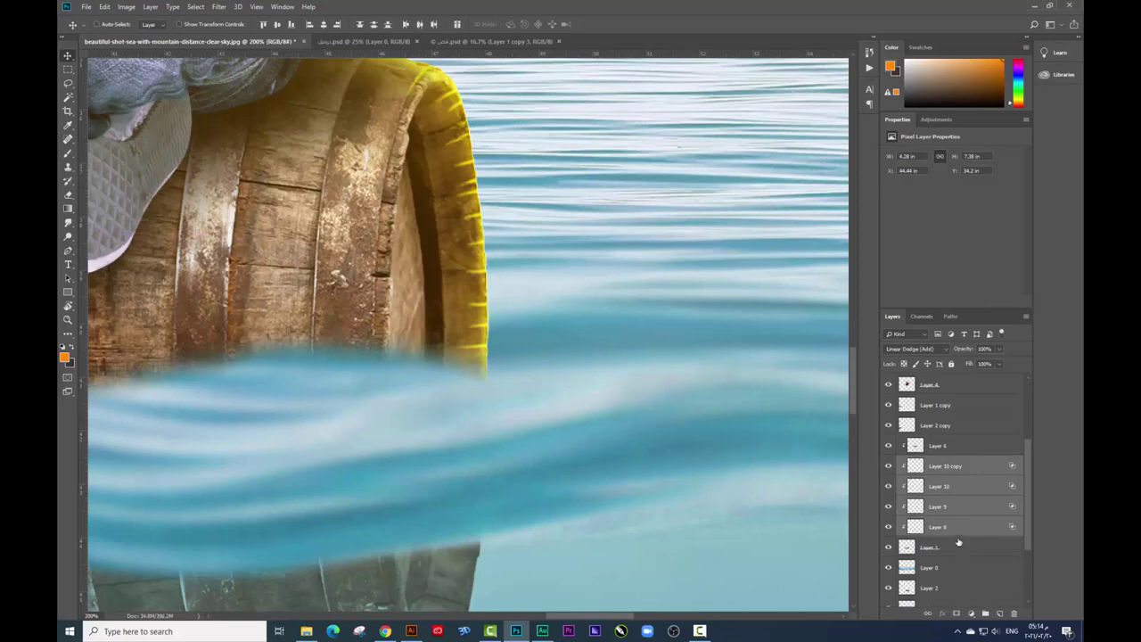
pyautogui.moveTo(559, 317); pyautogui.dragTo(585, 326)
# Step: Shift the hue of Layers 8, 9 and 10 to -24, -15 and -23
pyautogui.hotkey('ctrl', 'u')
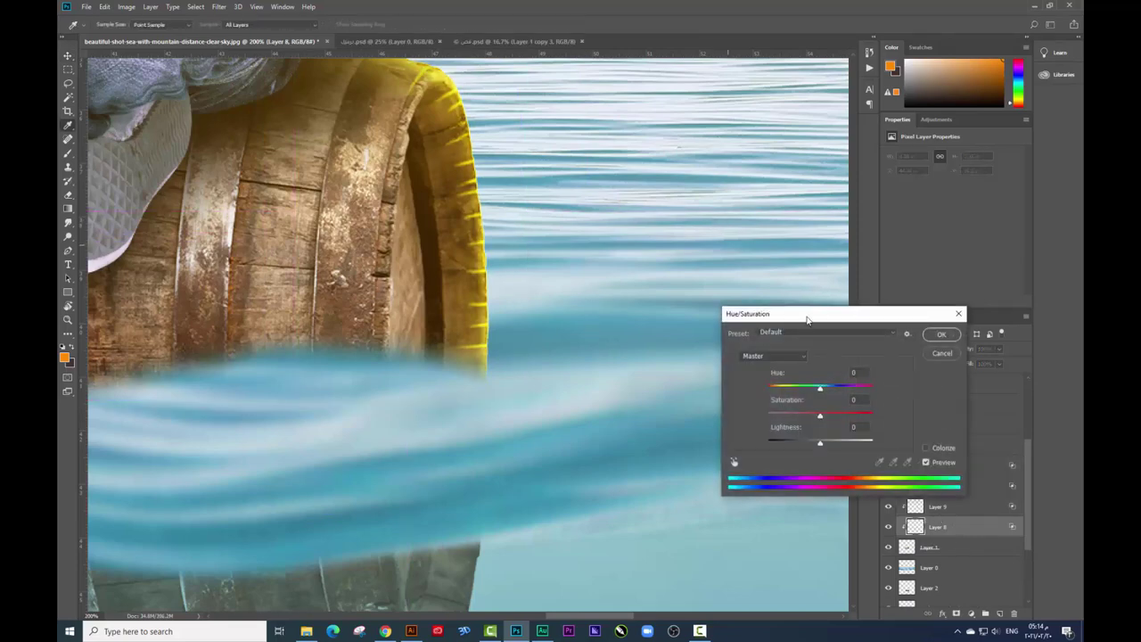
pyautogui.moveTo(820, 390); pyautogui.dragTo(807, 390)
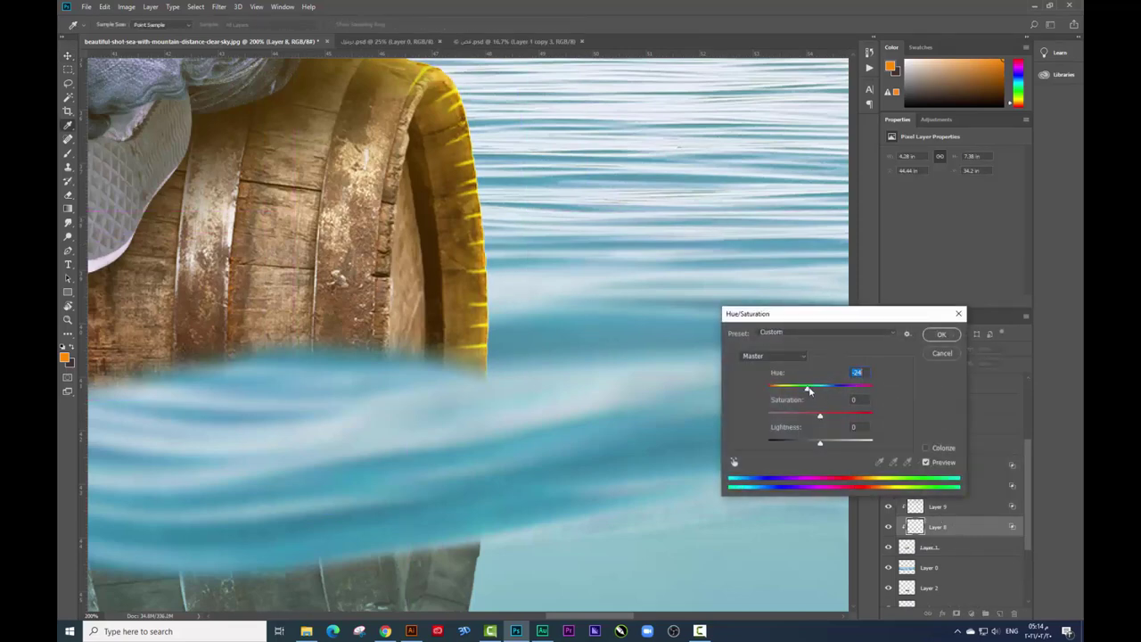
pyautogui.press('Return')
pyautogui.hotkey('alt', ']')
pyautogui.hotkey('ctrl', 'u')
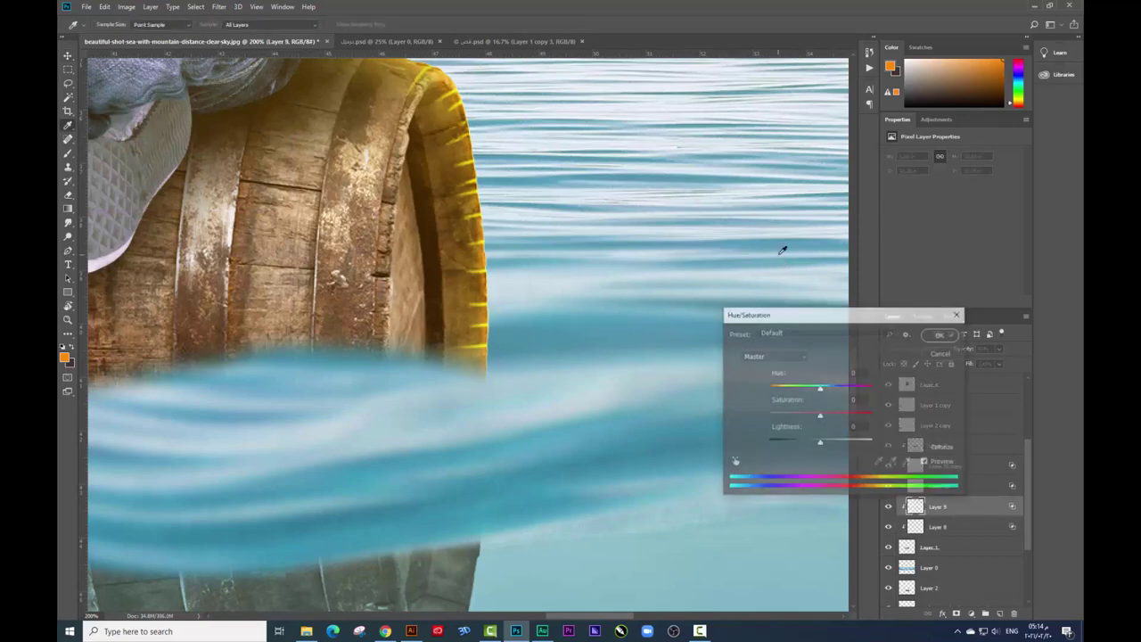
pyautogui.moveTo(819, 387); pyautogui.dragTo(809, 389)
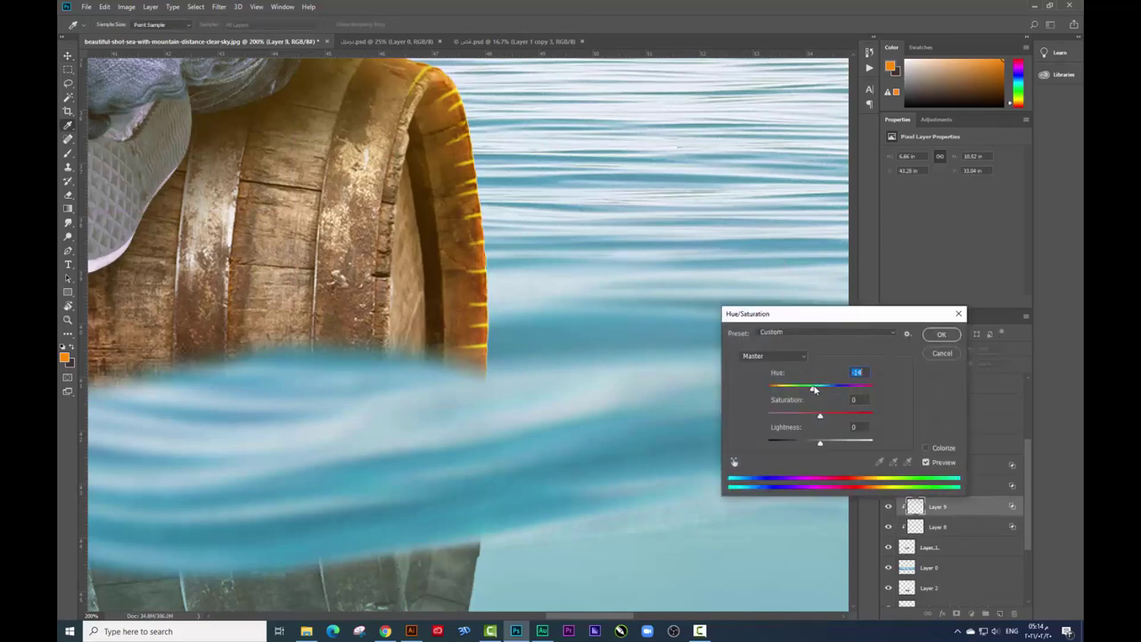
pyautogui.press('Return')
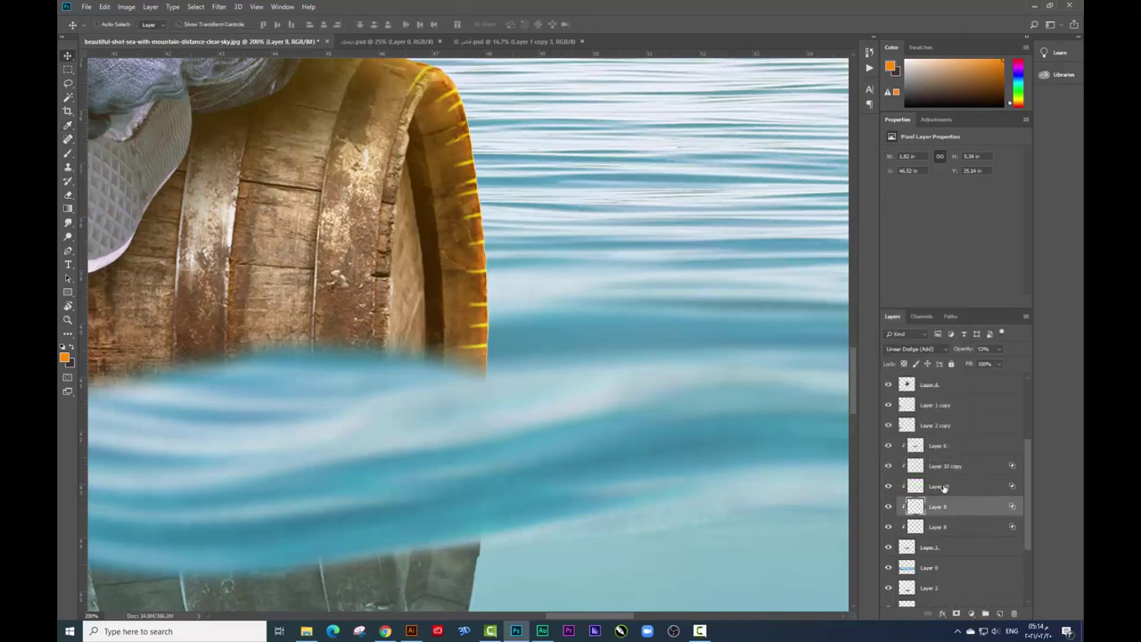
pyautogui.click(943, 487)
pyautogui.hotkey('ctrl', 'u')
pyautogui.moveTo(810, 389); pyautogui.dragTo(808, 389)
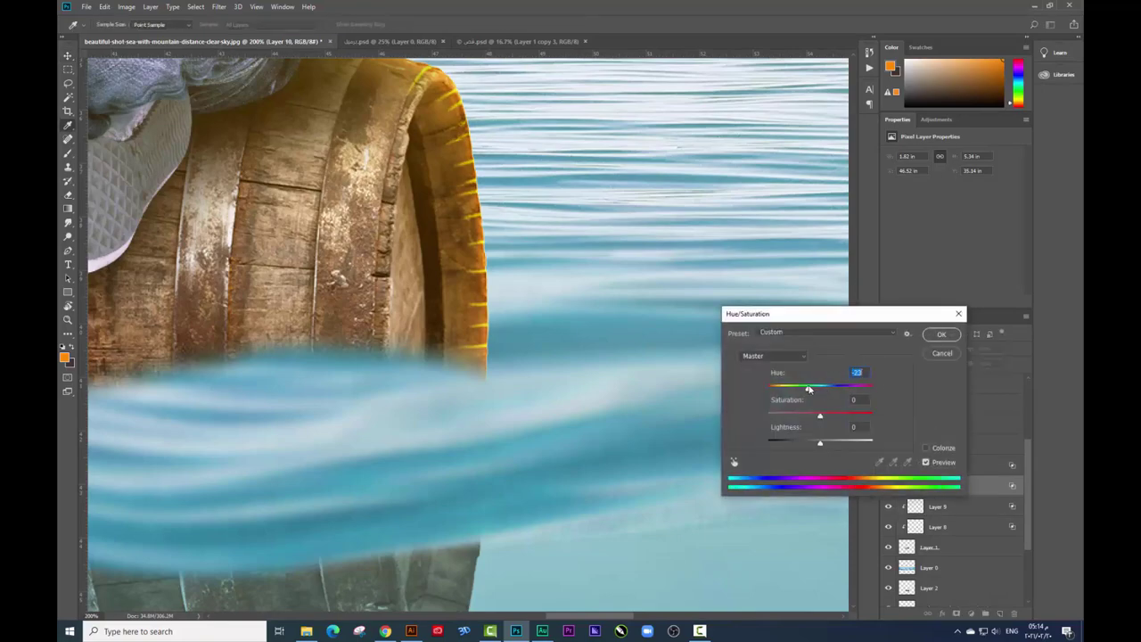
pyautogui.press('Return')
# Step: Zoom out to review the composition, then zoom to 100% on the boy and barrel rim
pyautogui.hotkey('ctrl', '-')
pyautogui.hotkey('ctrl', '-')
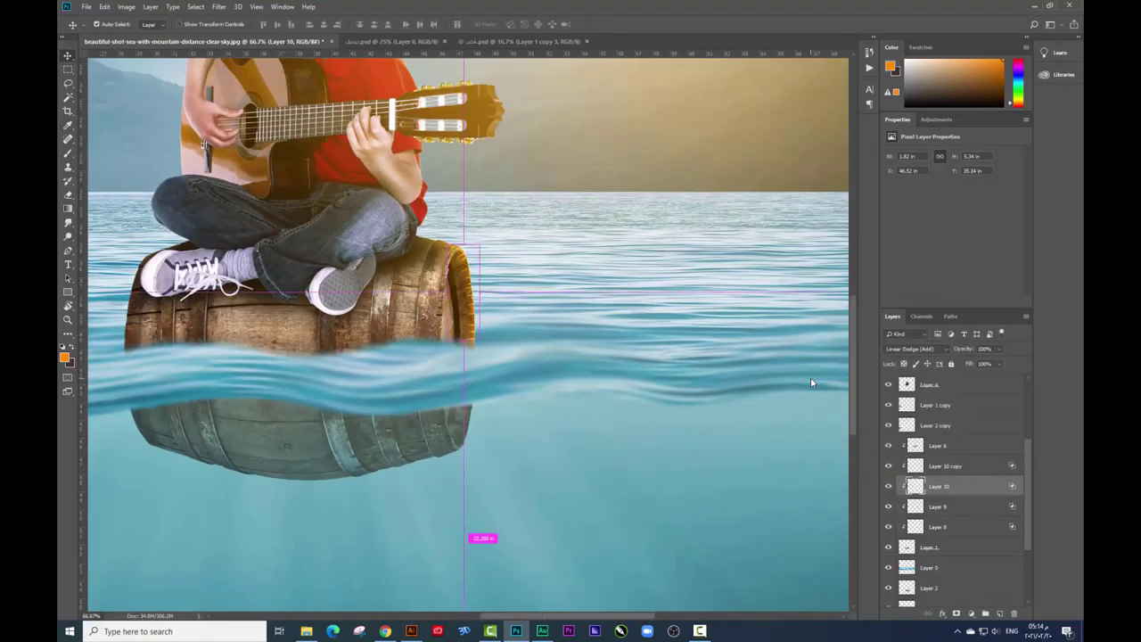
pyautogui.hotkey('ctrl', '-')
pyautogui.hotkey('ctrl', '-')
pyautogui.hotkey('ctrl', '+')
pyautogui.moveTo(555, 166); pyautogui.dragTo(472, 279)
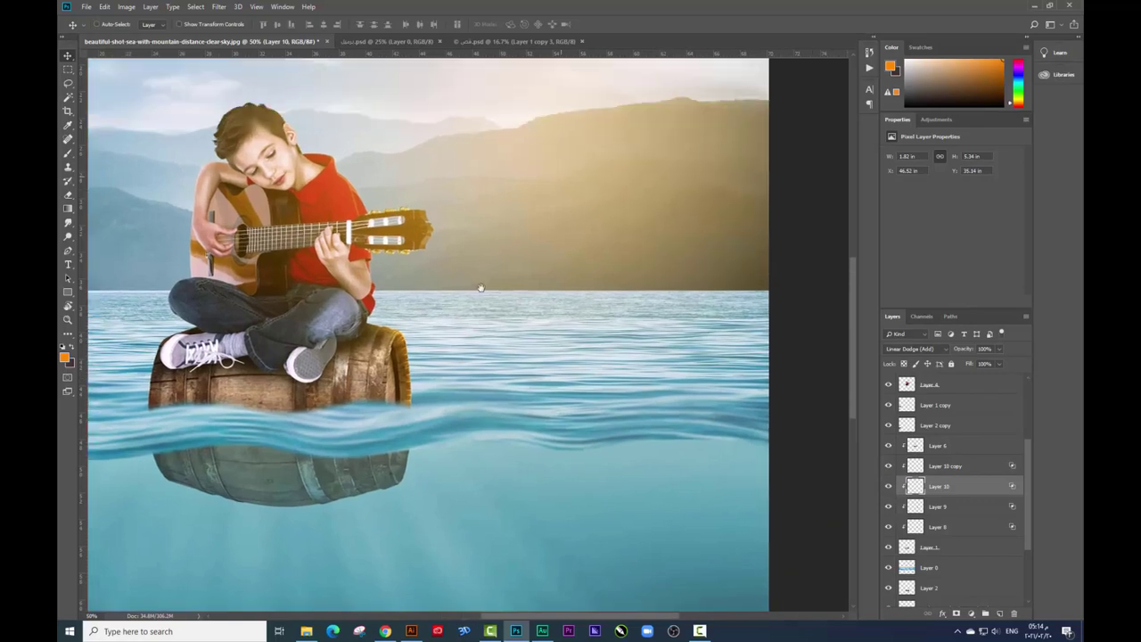
pyautogui.hotkey('ctrl', '+')
pyautogui.hotkey('ctrl', '+')
pyautogui.hotkey('alt', '.')
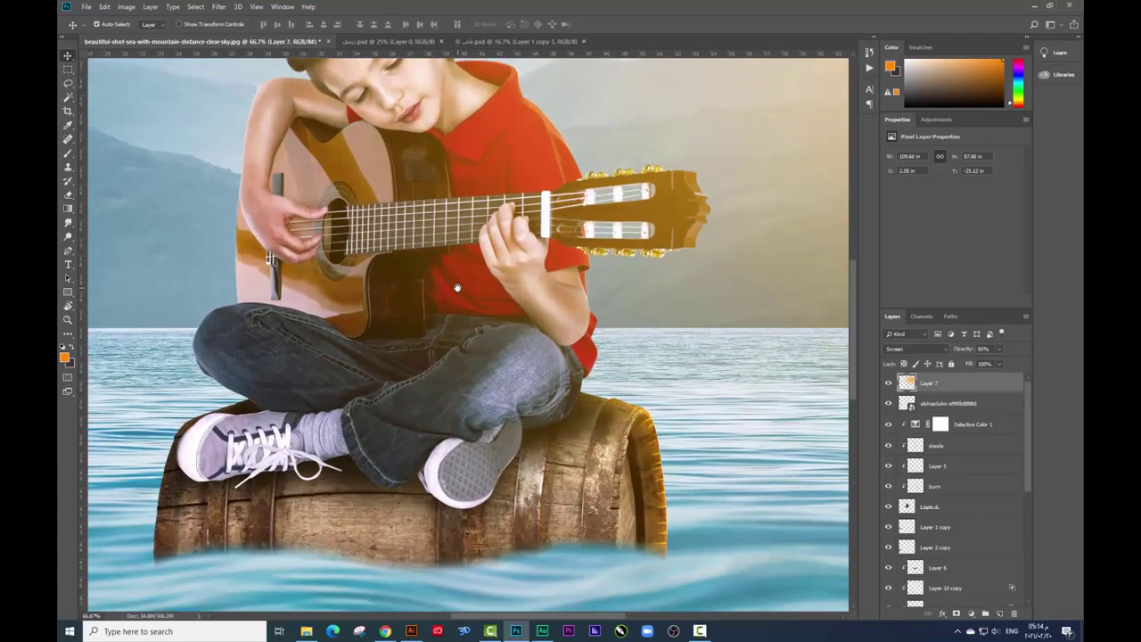
pyautogui.moveTo(436, 264); pyautogui.dragTo(311, 203)
pyautogui.hotkey('ctrl', '+')
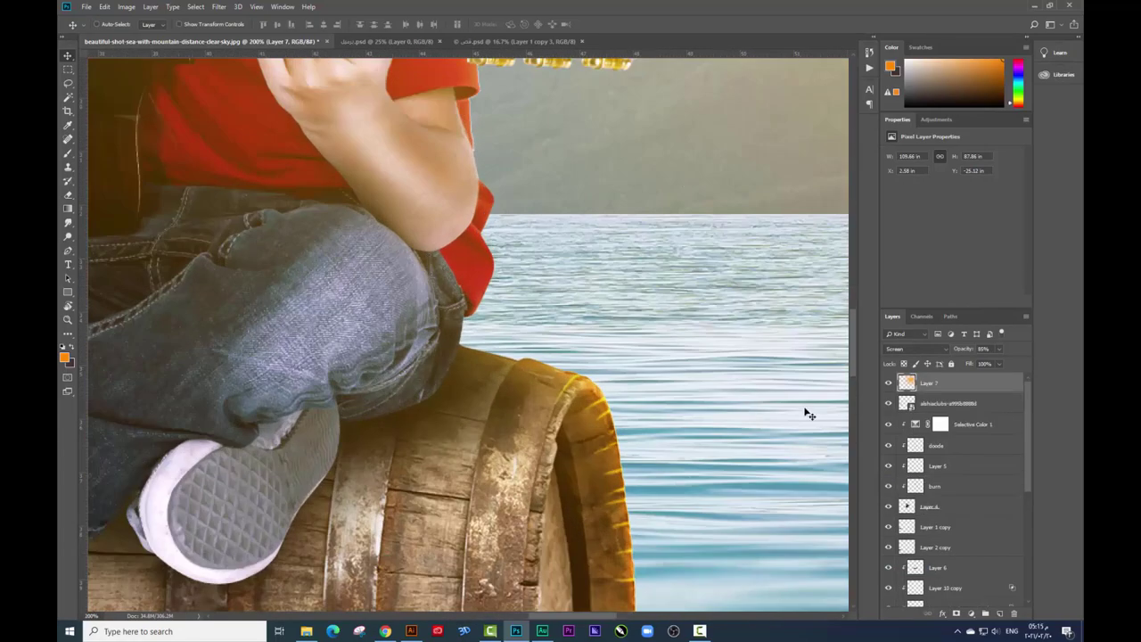
# Step: Pick Layer 9 from the canvas layer list, then make Layer 7 active
pyautogui.rightClick(535, 395)
pyautogui.click(537, 418)
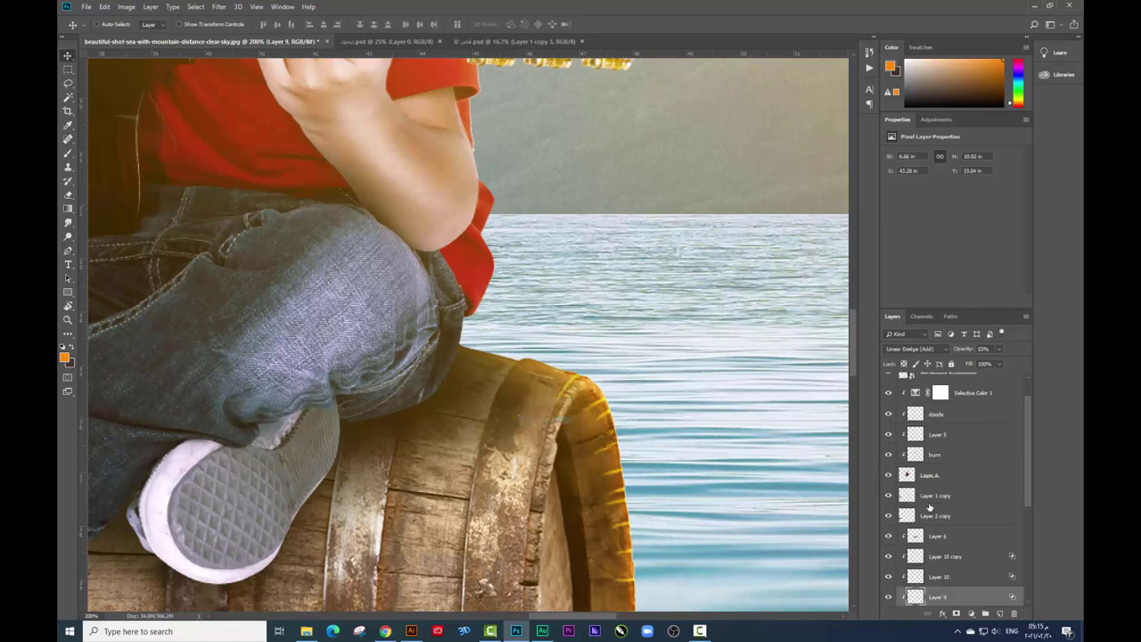
pyautogui.scroll(-3, 916, 541)
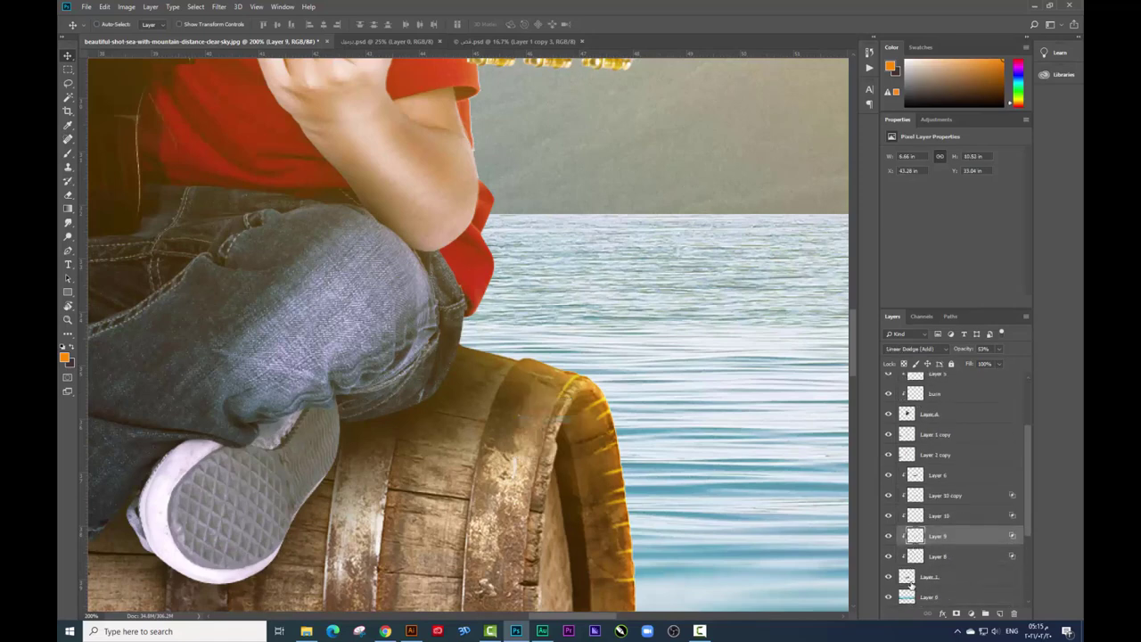
pyautogui.click(910, 579)
# Step: Add a Linear Dodge (Add) layer and paint a low-flow yellow glow along the barrel top
pyautogui.click(997, 614)
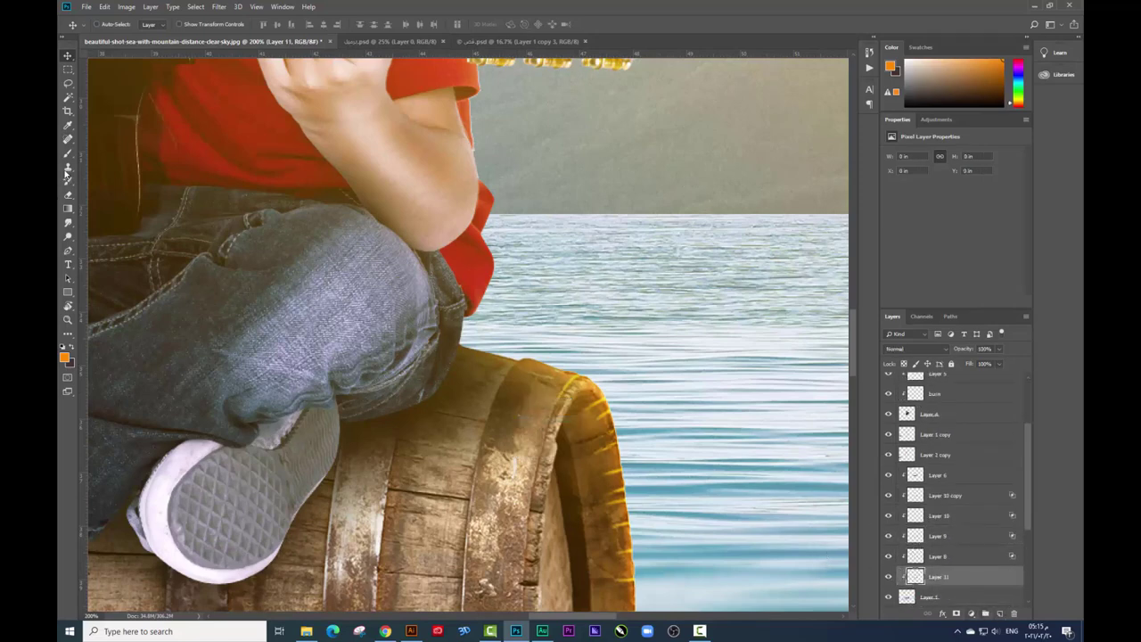
pyautogui.click(67, 152)
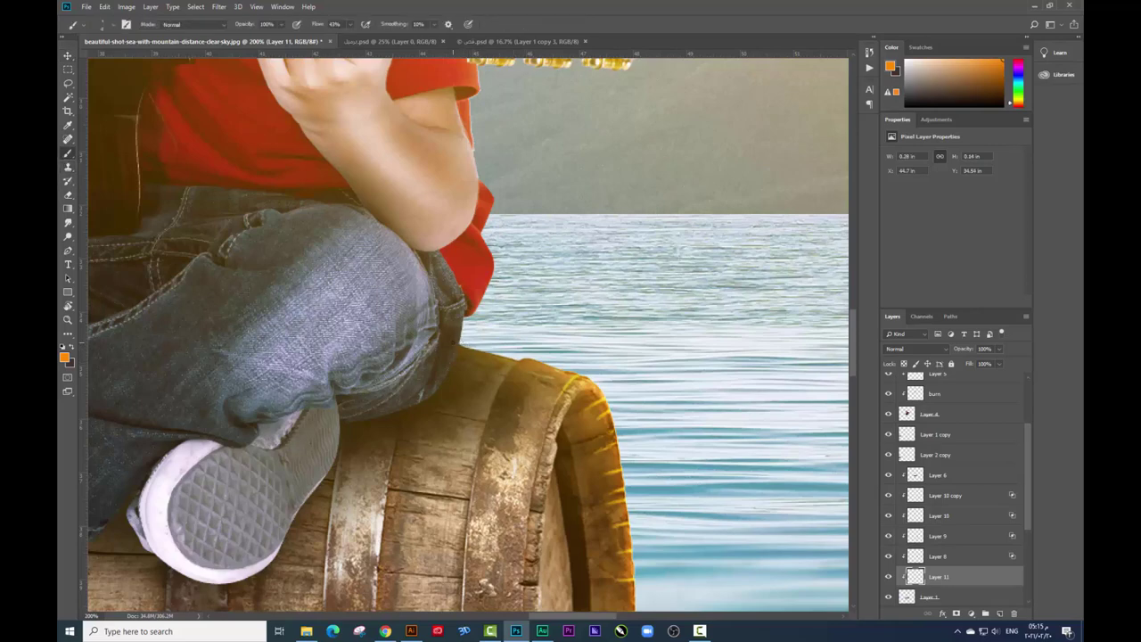
pyautogui.click(350, 27)
pyautogui.click(929, 351)
pyautogui.click(909, 447)
pyautogui.rightClick(520, 360)
pyautogui.moveTo(484, 331); pyautogui.dragTo(581, 349)
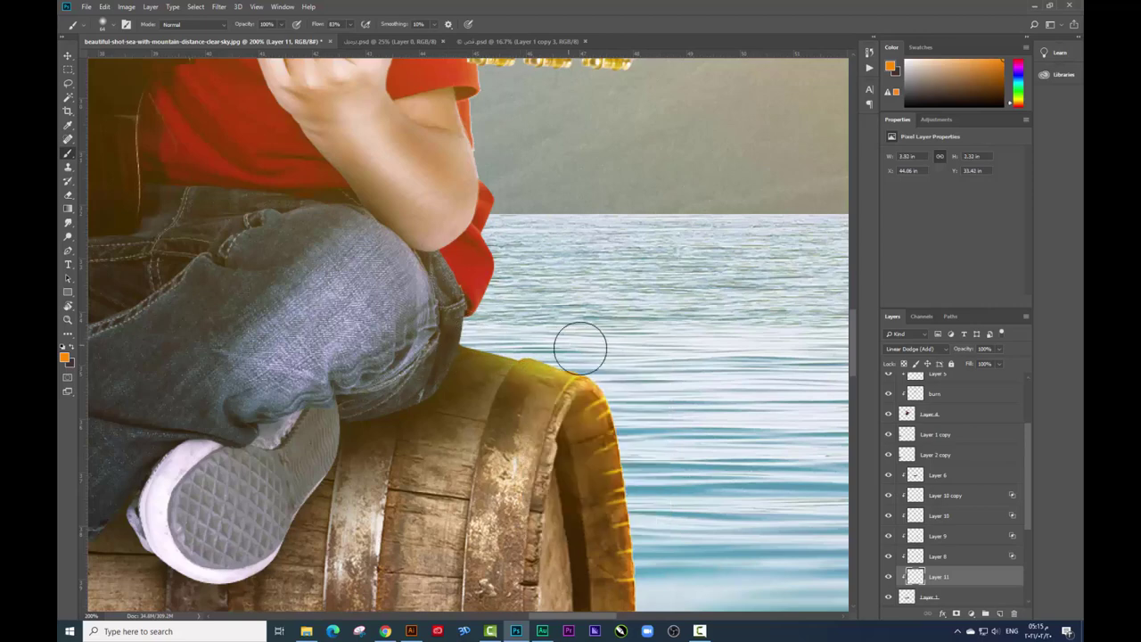
# Step: Limit Layer 11's glow with a split Underlying Layer Blend If range
pyautogui.rightClick(989, 573)
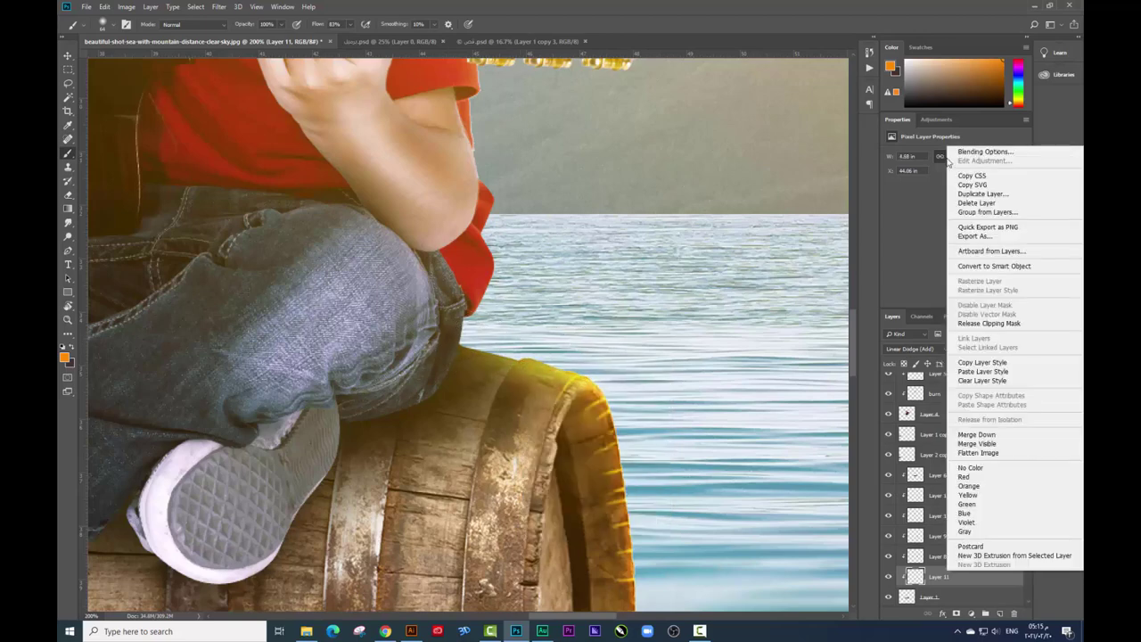
pyautogui.click(953, 160)
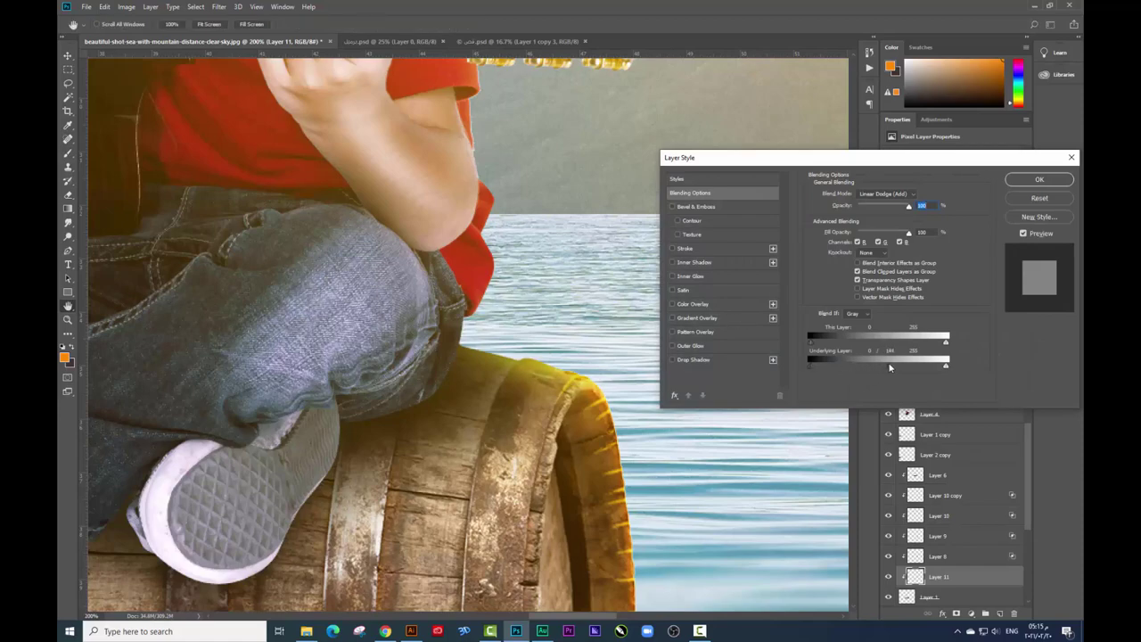
pyautogui.click(1038, 179)
# Step: Pan over the barrel and water, then make Layer 4 active
pyautogui.moveTo(562, 321); pyautogui.dragTo(451, 210)
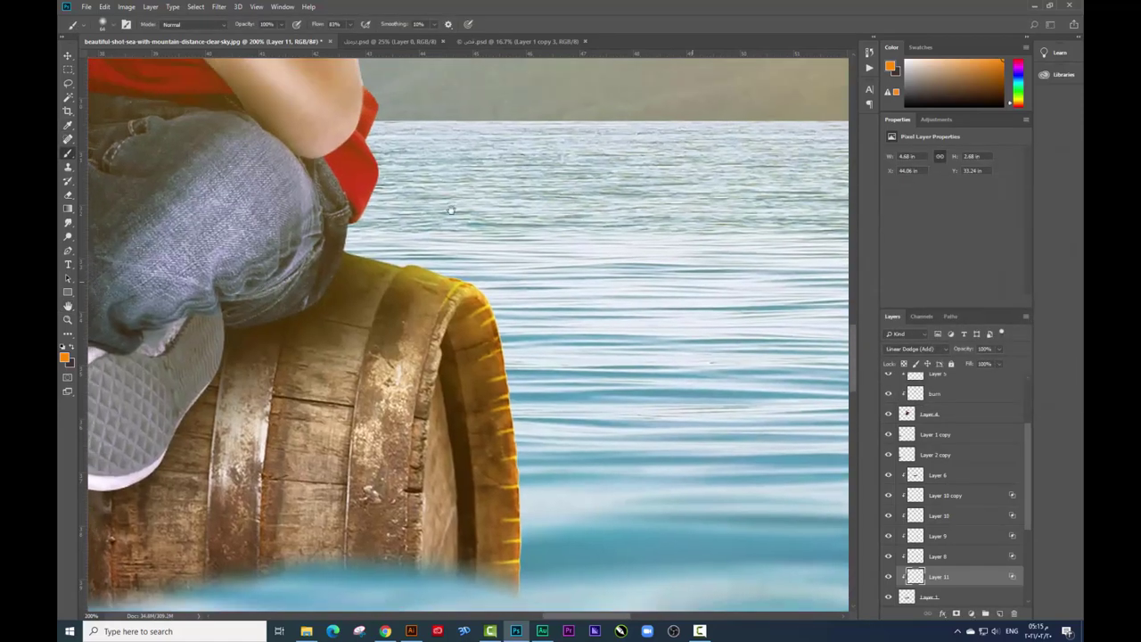
pyautogui.scroll(5, 535, 224)
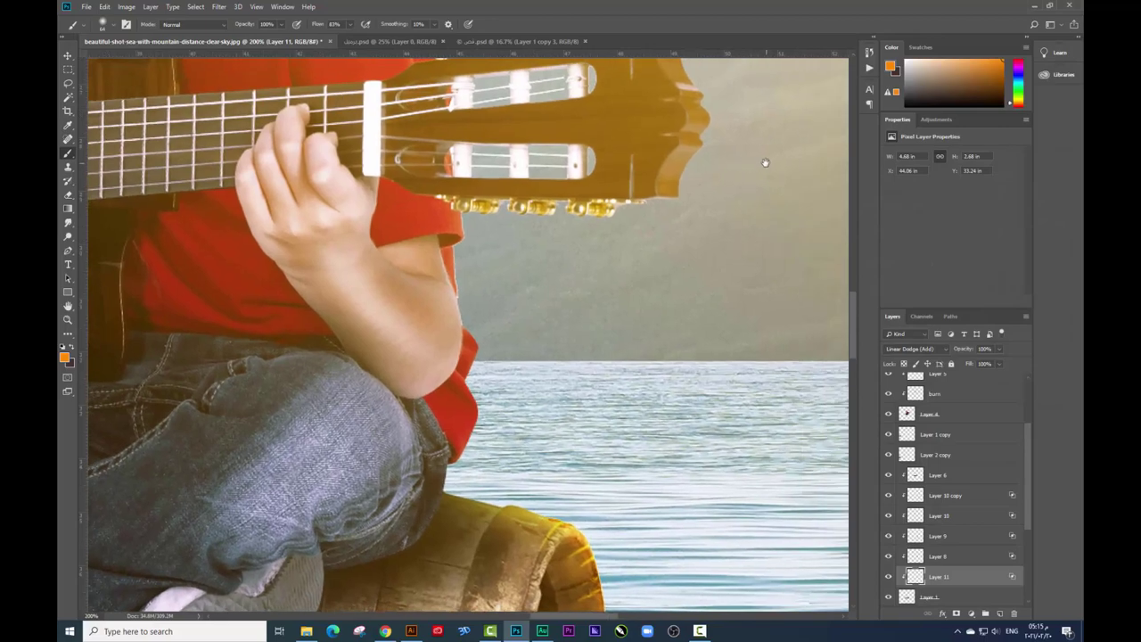
pyautogui.press('v')
pyautogui.moveTo(479, 300); pyautogui.dragTo(420, 128)
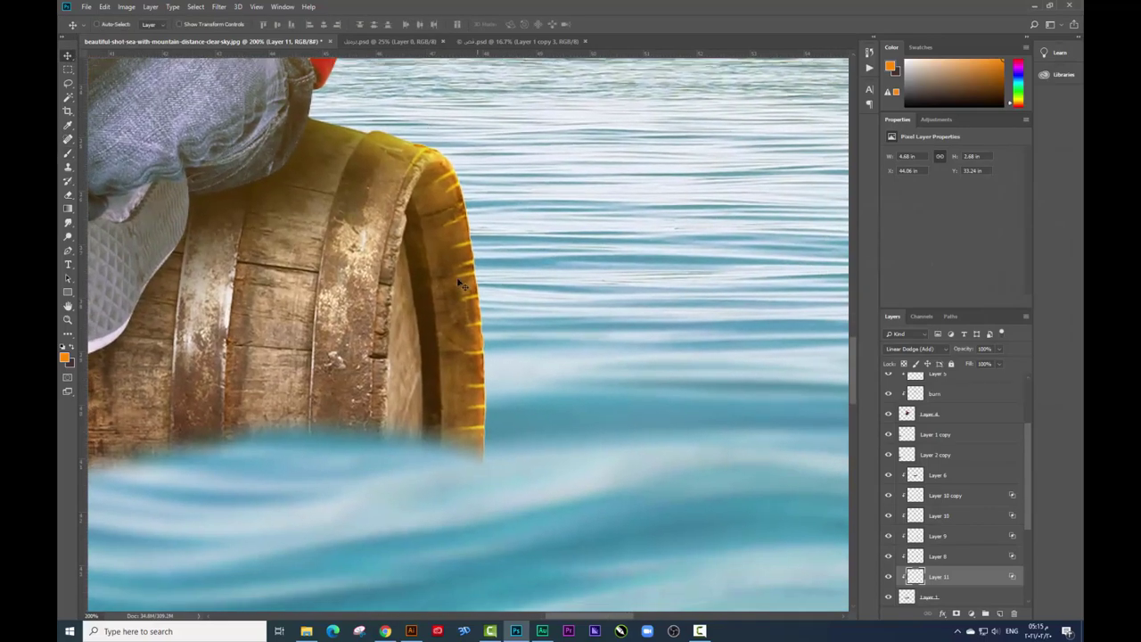
pyautogui.scroll(5, 429, 227)
pyautogui.scroll(2, 550, 381)
pyautogui.scroll(2, 543, 349)
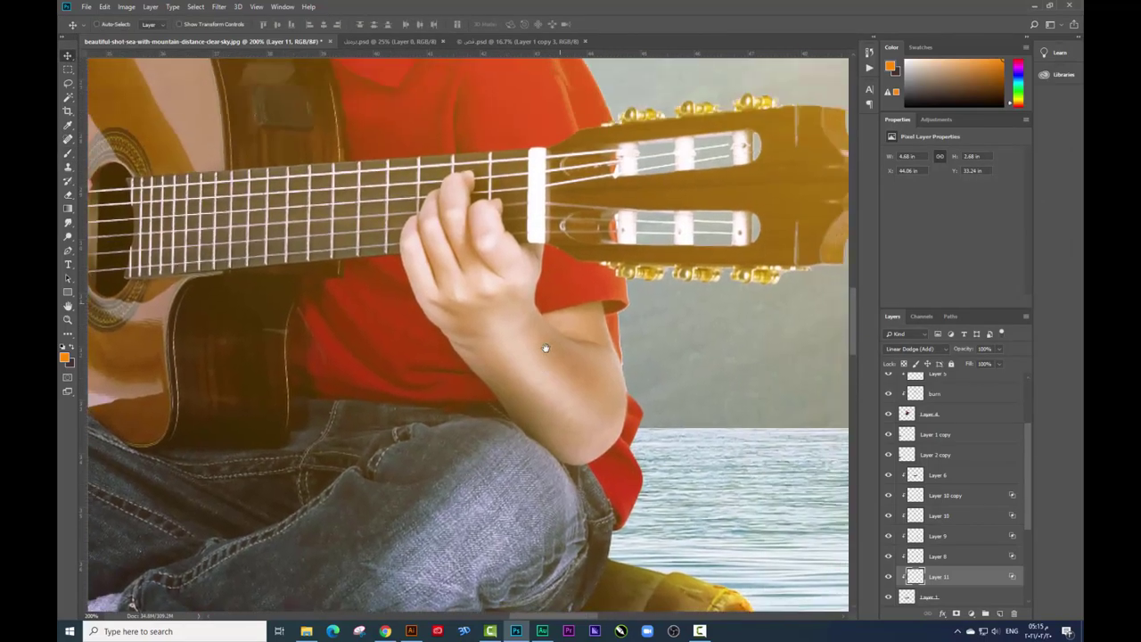
pyautogui.scroll(2, 696, 360)
pyautogui.click(916, 416)
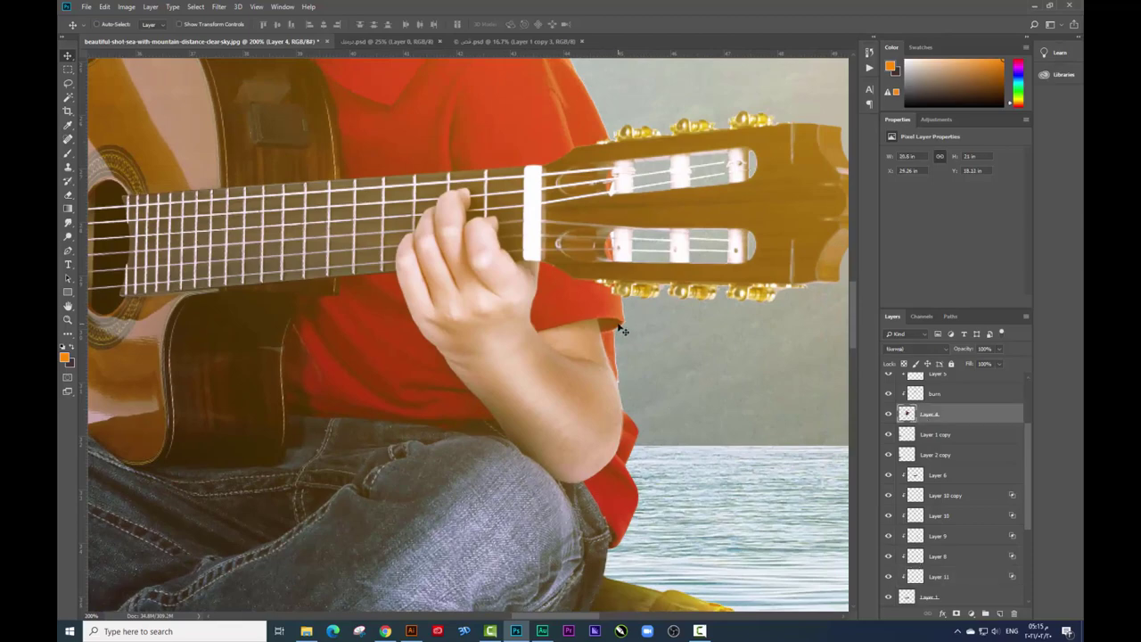
# Step: Rotate and pan the view toward the boy's arm and jeans
pyautogui.press('r')
pyautogui.moveTo(622, 330); pyautogui.dragTo(443, 327)
pyautogui.moveTo(587, 268); pyautogui.dragTo(512, 328)
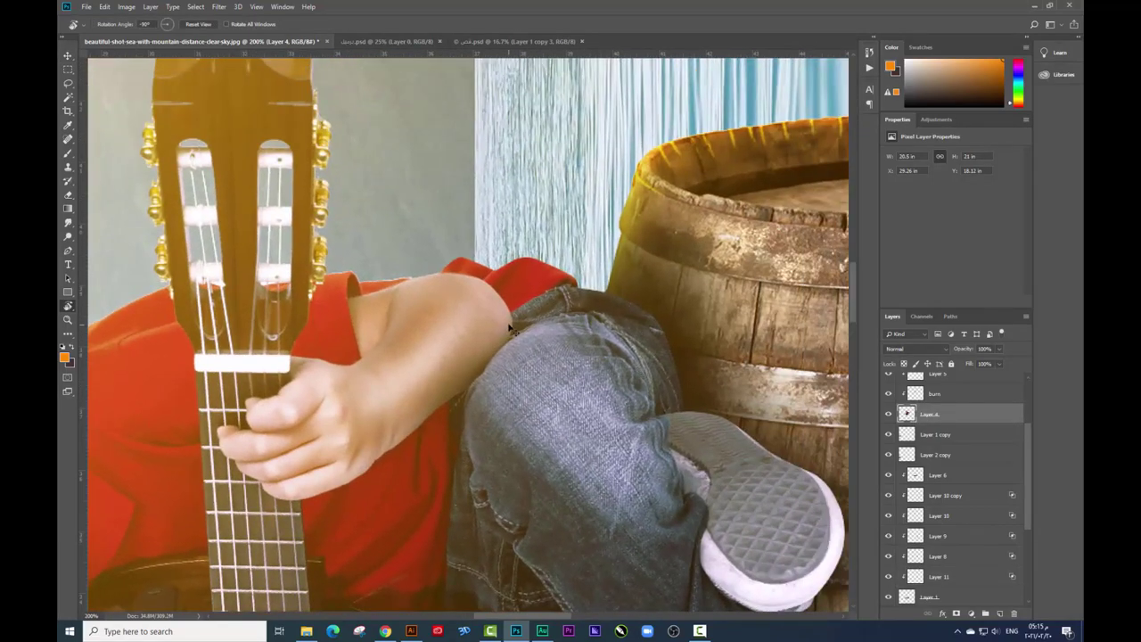
pyautogui.scroll(2, 512, 328)
pyautogui.scroll(1, 512, 328)
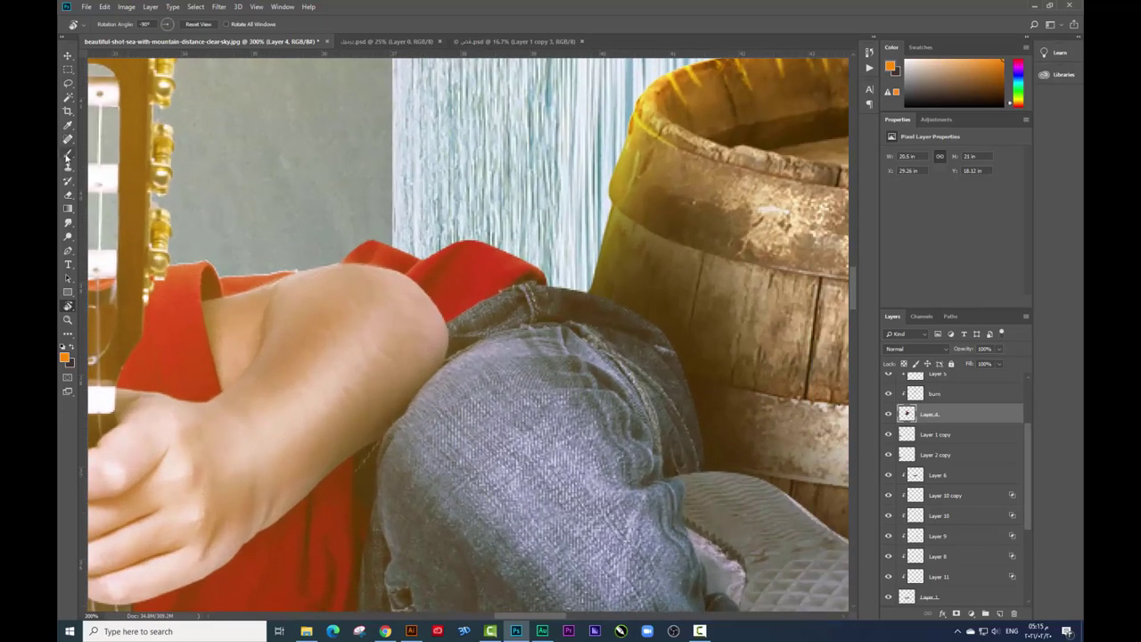
# Step: Add a new layer above Layer 4 with a soft brush and orange foreground colour
pyautogui.click(67, 153)
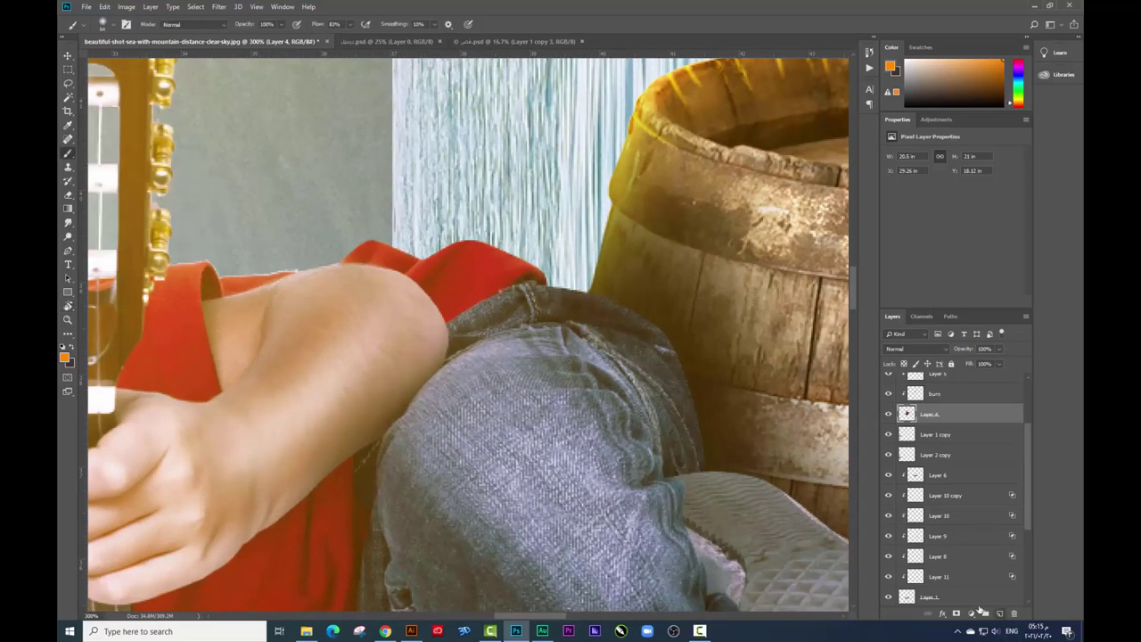
pyautogui.hotkey('ctrl', 'shift', 'alt', 'n')
pyautogui.rightClick(439, 290)
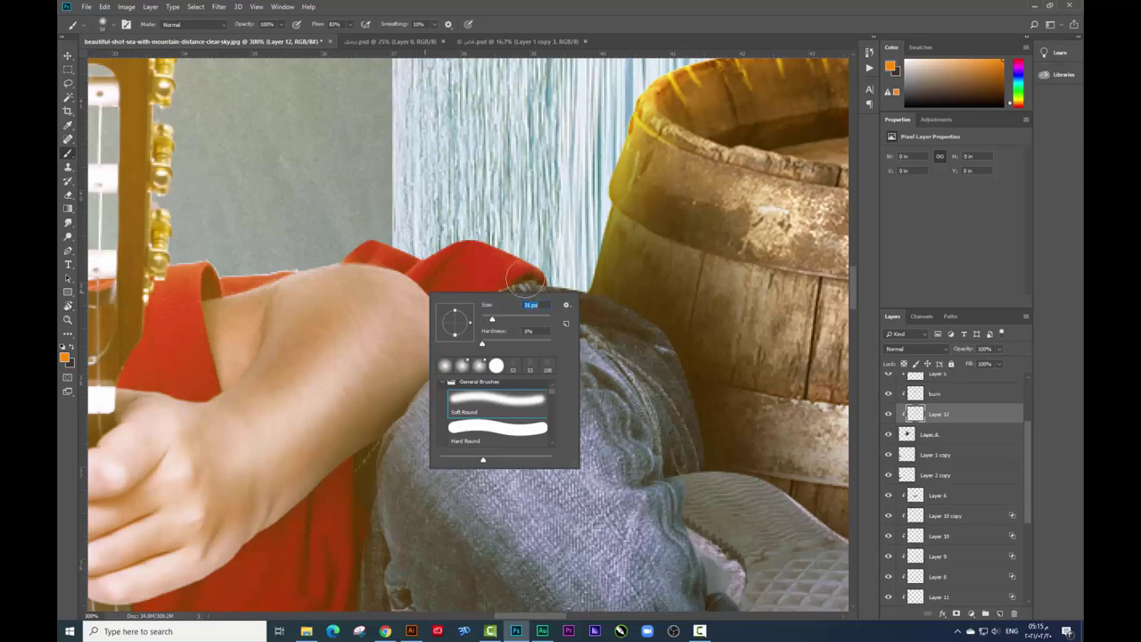
pyautogui.rightClick(575, 260)
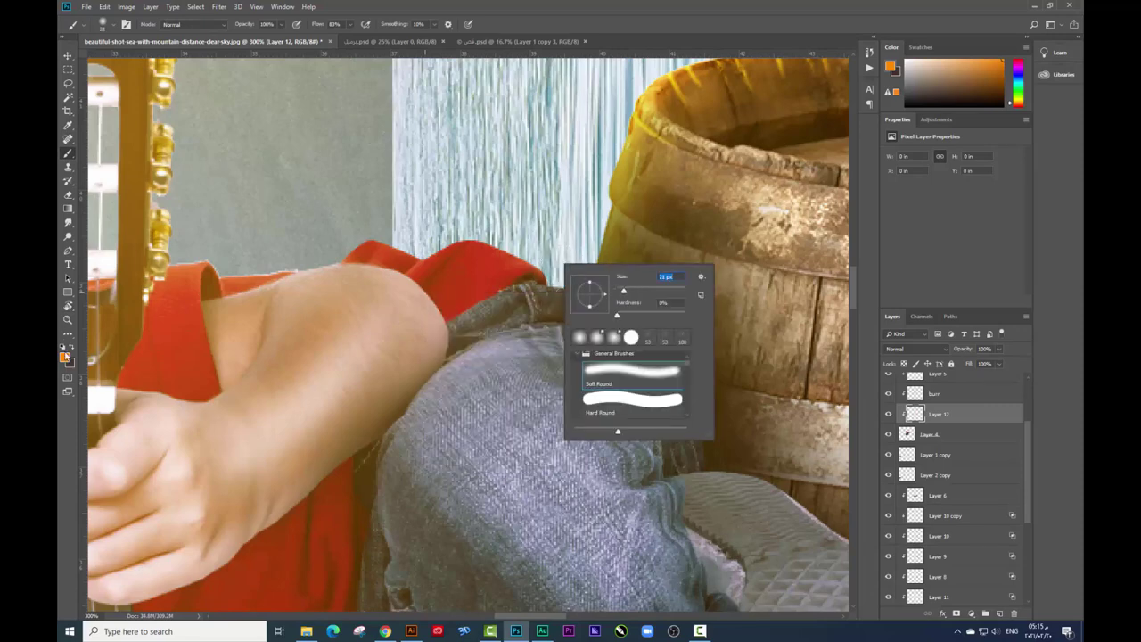
pyautogui.click(64, 356)
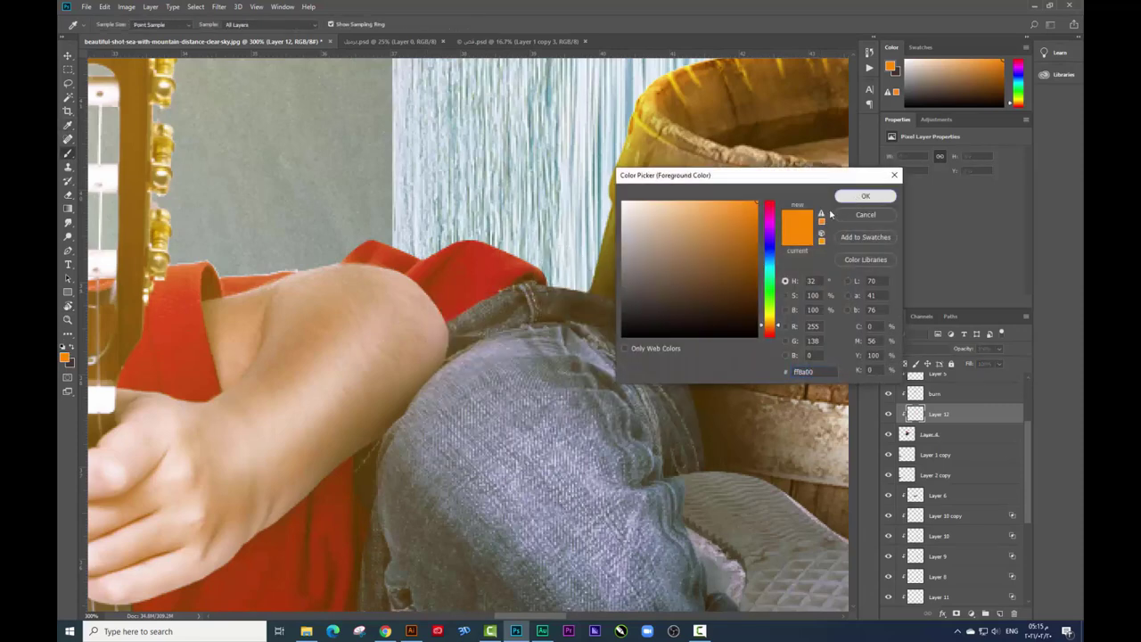
pyautogui.click(862, 196)
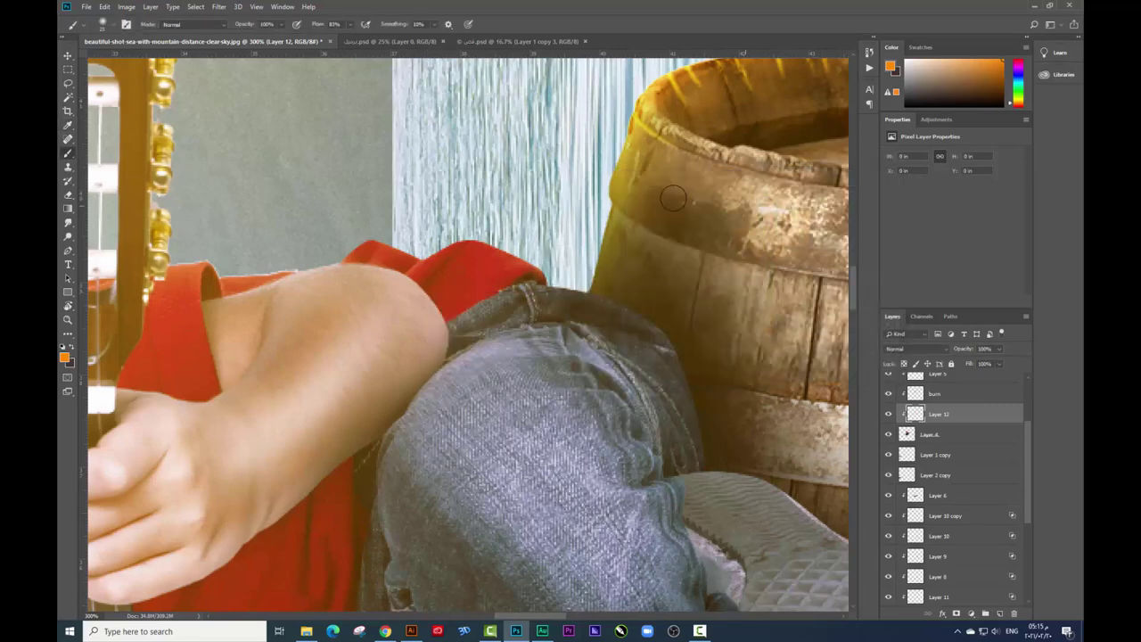
# Step: Paint a soft orange glow along the top edge of the red shirt on Layer 12
pyautogui.rightClick(579, 257)
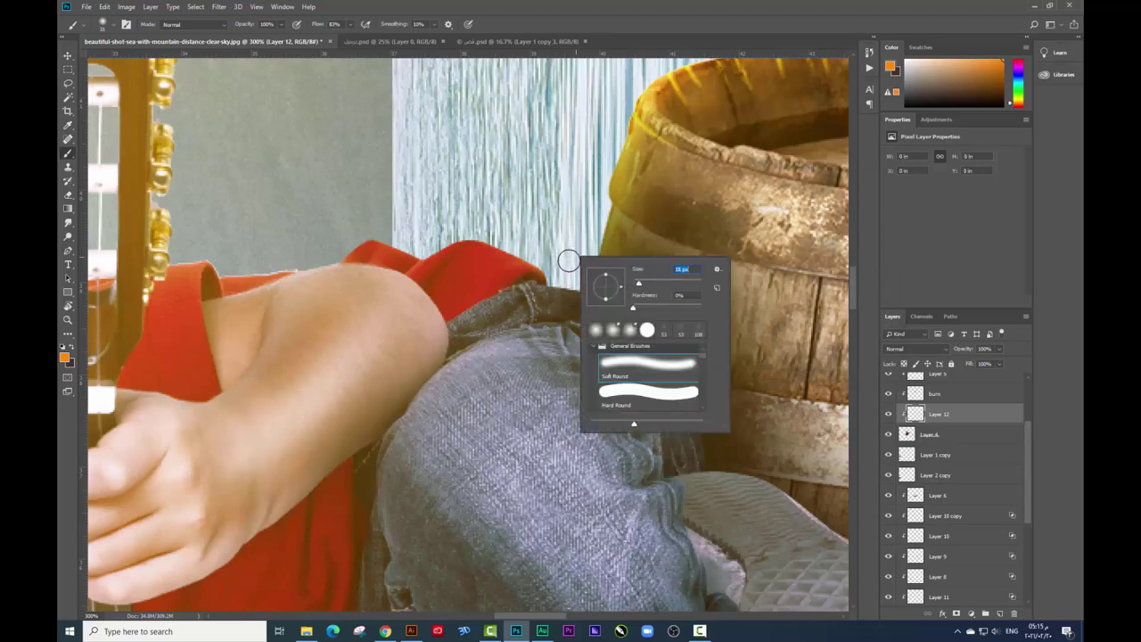
pyautogui.press('Return')
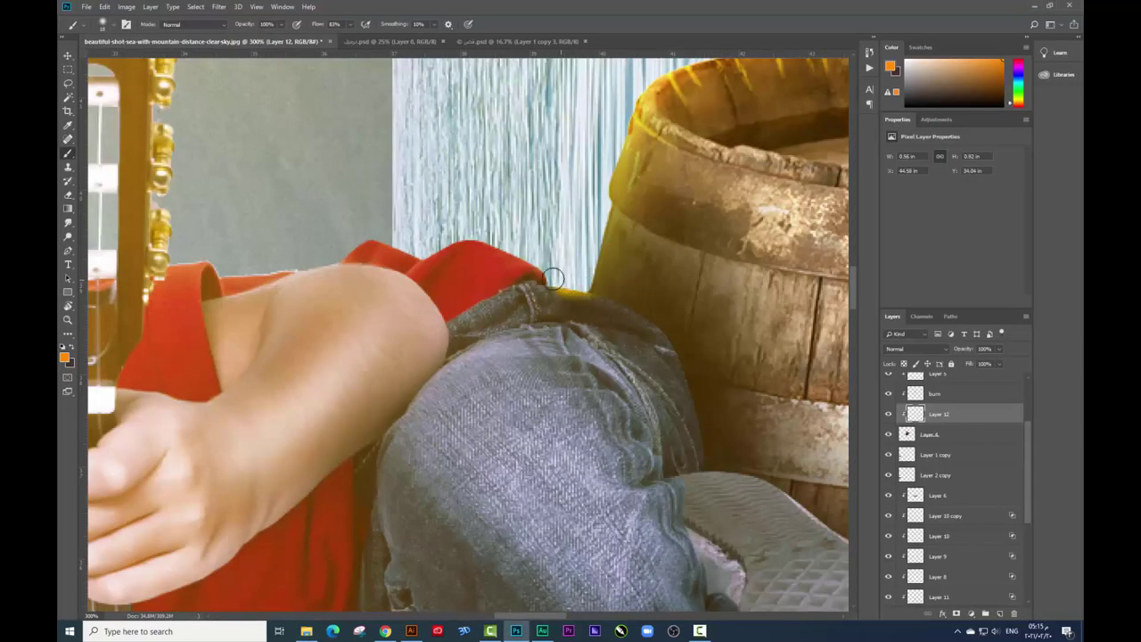
pyautogui.moveTo(566, 287); pyautogui.dragTo(450, 225)
pyautogui.moveTo(554, 256); pyautogui.dragTo(744, 293)
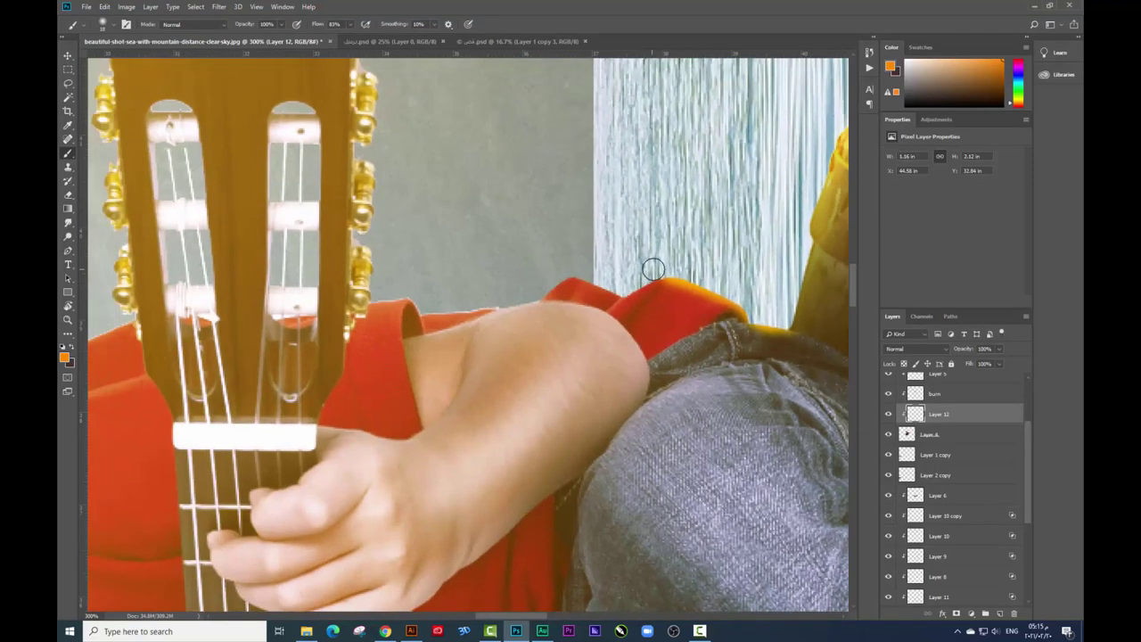
pyautogui.moveTo(621, 286); pyautogui.dragTo(372, 297)
pyautogui.hscroll(-2, 373, 297)
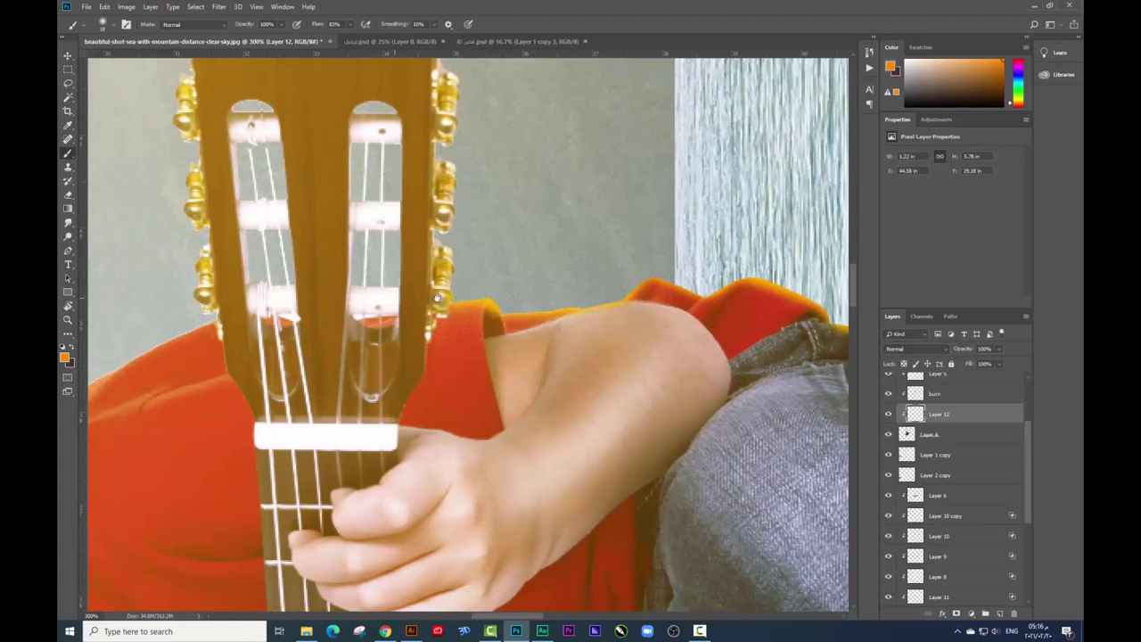
# Step: Paint orange glow up the guitar headstock's edges
pyautogui.rightClick(556, 289)
pyautogui.press('Escape')
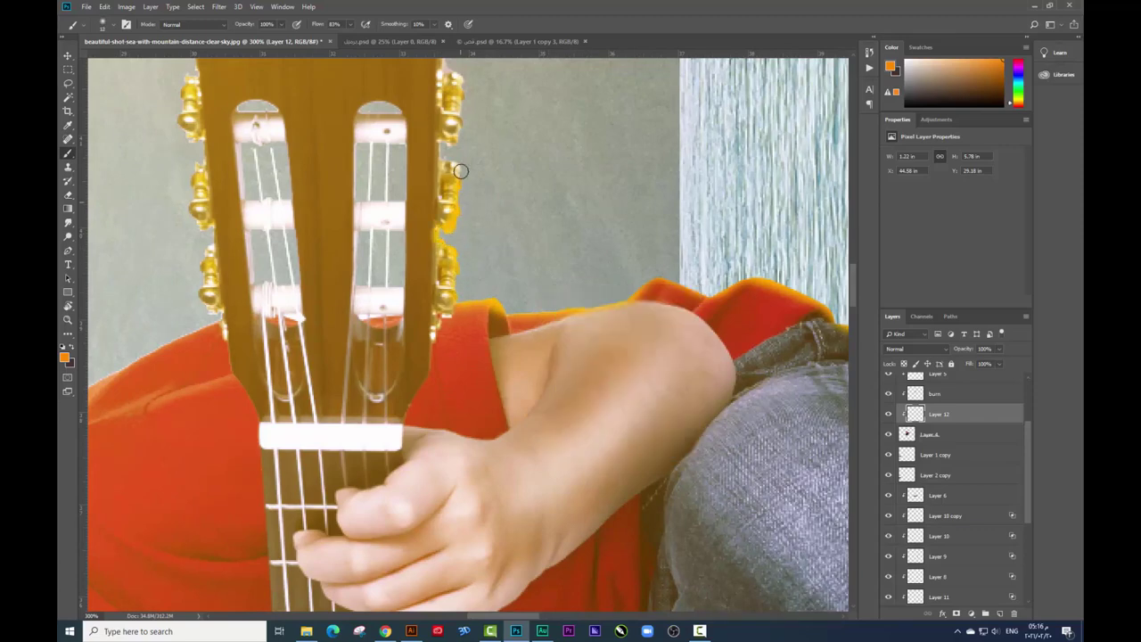
pyautogui.moveTo(450, 144); pyautogui.dragTo(512, 393)
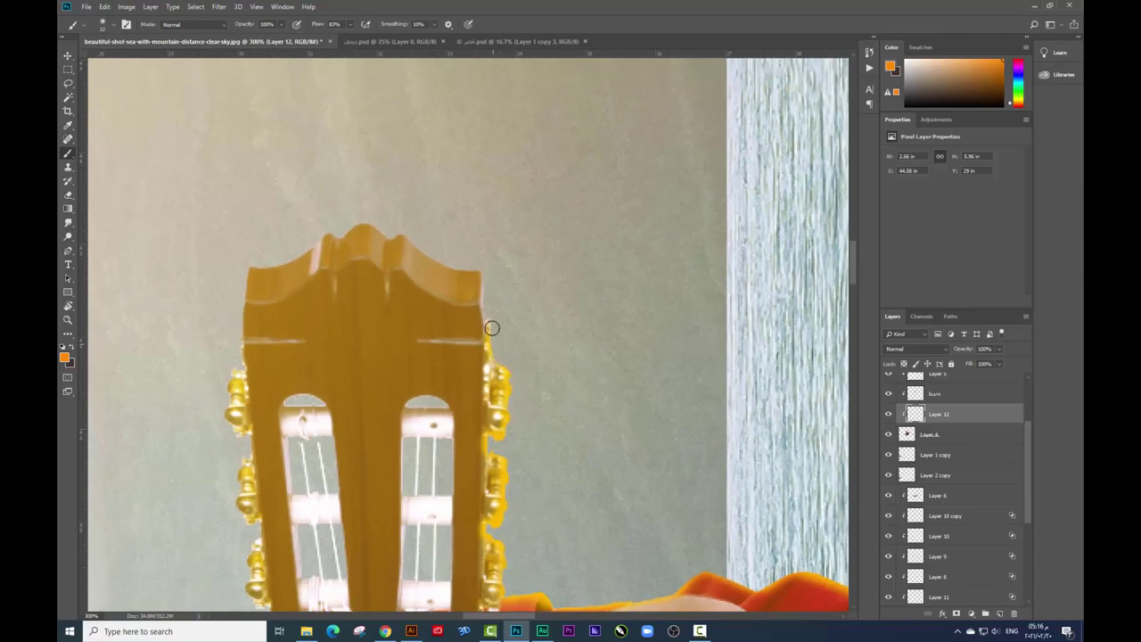
pyautogui.moveTo(491, 328); pyautogui.dragTo(481, 272)
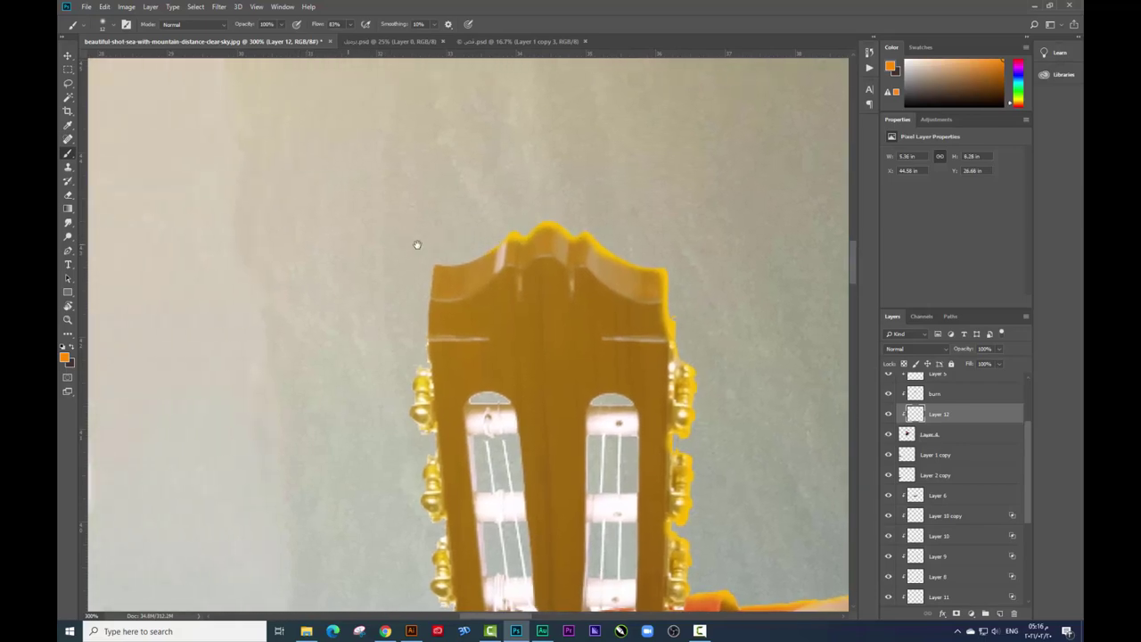
pyautogui.moveTo(294, 251)
pyautogui.mouseDown()
pyautogui.moveTo(493, 248)
pyautogui.moveTo(437, 312)
pyautogui.moveTo(425, 405)
pyautogui.mouseUp()
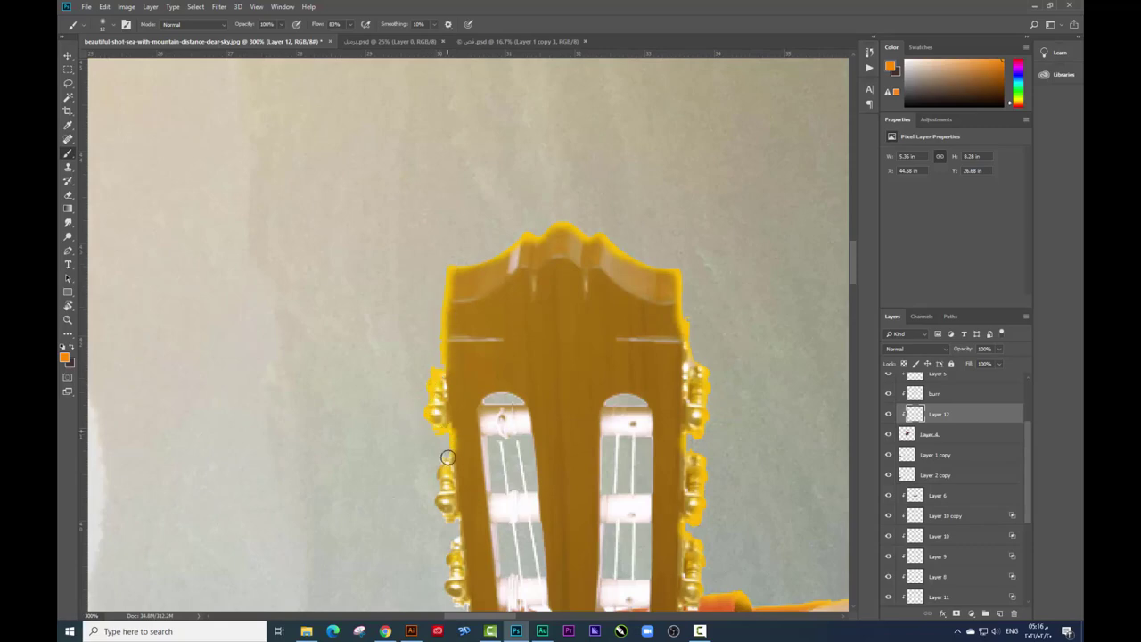
pyautogui.moveTo(434, 464)
pyautogui.mouseDown()
pyautogui.moveTo(430, 283)
pyautogui.moveTo(421, 321)
pyautogui.moveTo(444, 431)
pyautogui.moveTo(447, 201)
pyautogui.mouseUp()
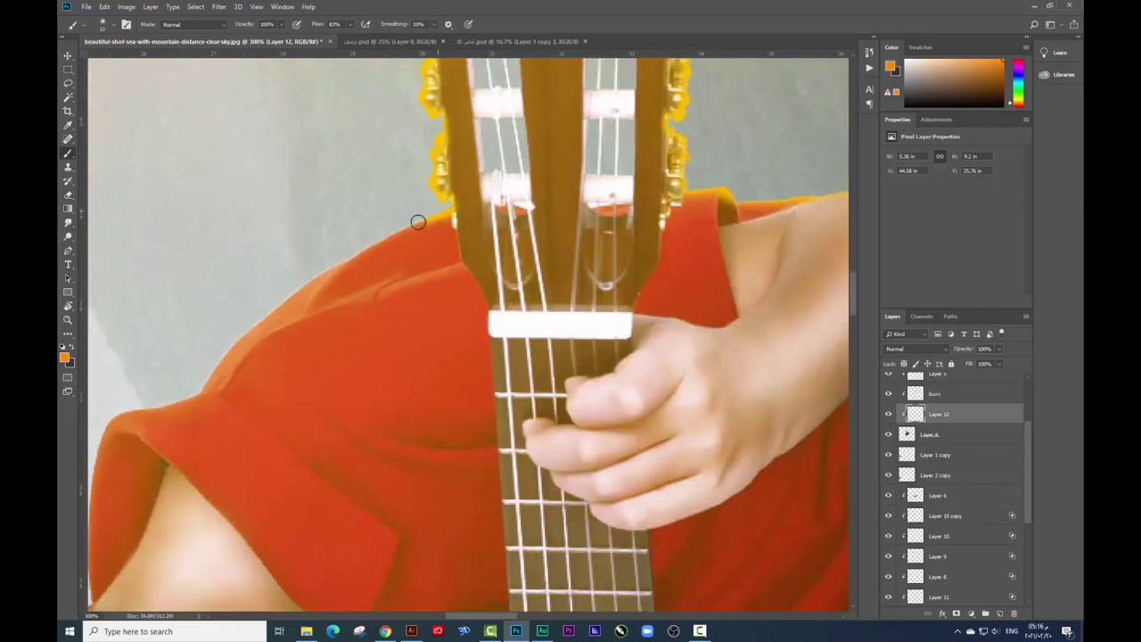
pyautogui.press('r')
pyautogui.moveTo(374, 235)
pyautogui.mouseDown()
pyautogui.moveTo(397, 186)
pyautogui.moveTo(469, 153)
pyautogui.moveTo(340, 196)
pyautogui.mouseUp()
# Step: Brush orange glow along the sleeve, shoulder tip, neck toward the ear, and top of the hair
pyautogui.press('b')
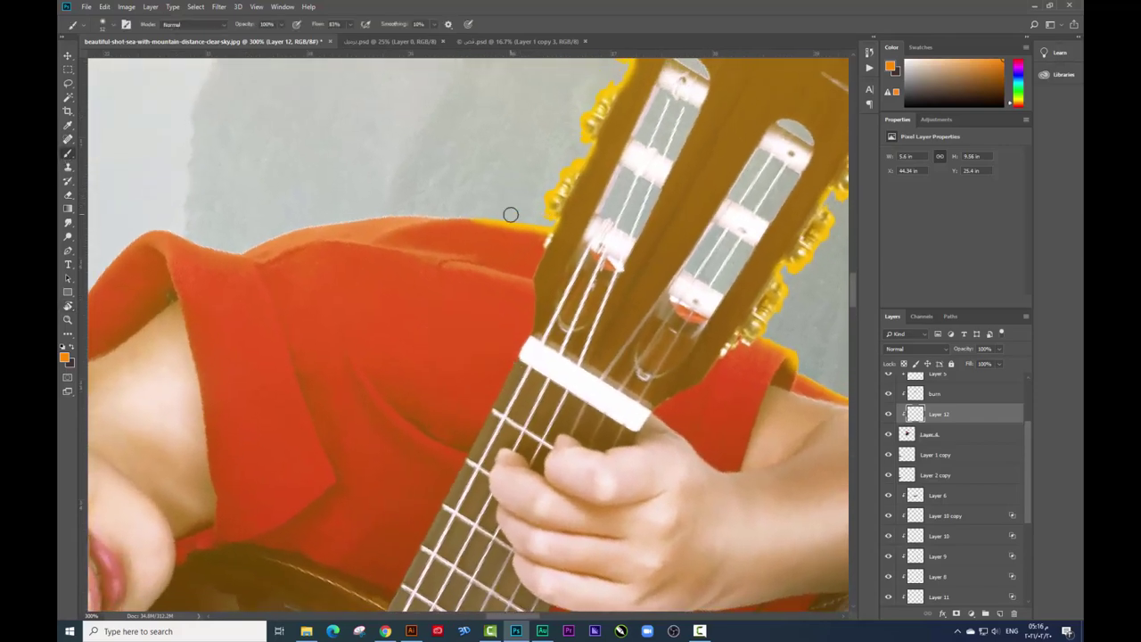
pyautogui.moveTo(509, 214); pyautogui.dragTo(304, 226)
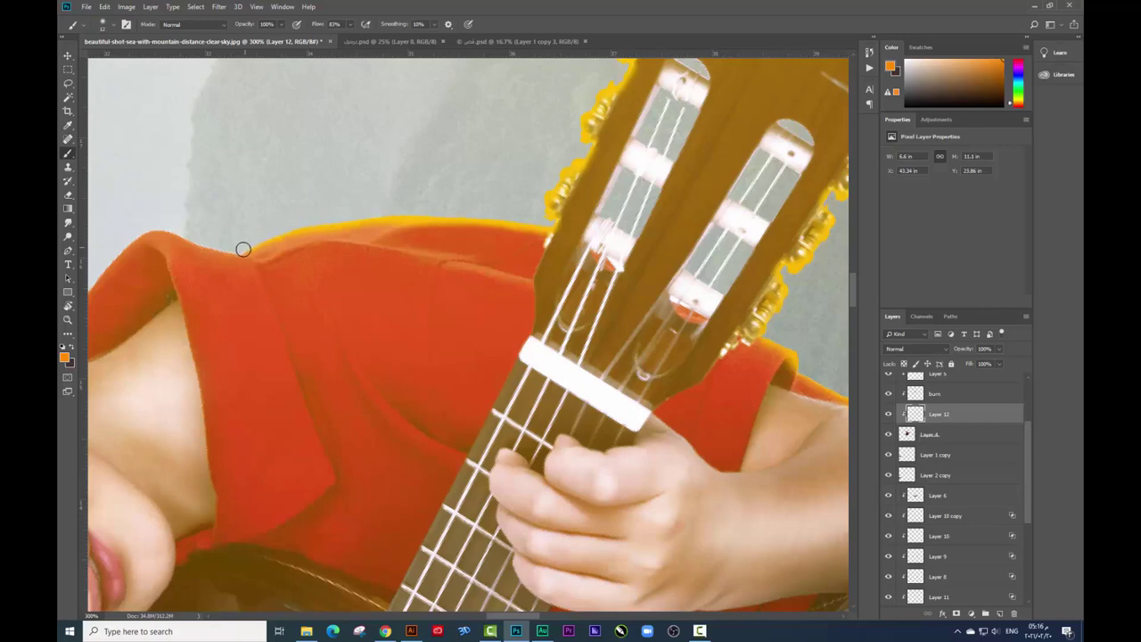
pyautogui.moveTo(242, 249)
pyautogui.mouseDown()
pyautogui.moveTo(160, 228)
pyautogui.moveTo(437, 222)
pyautogui.moveTo(394, 255)
pyautogui.moveTo(331, 364)
pyautogui.mouseUp()
pyautogui.moveTo(242, 358); pyautogui.dragTo(412, 335)
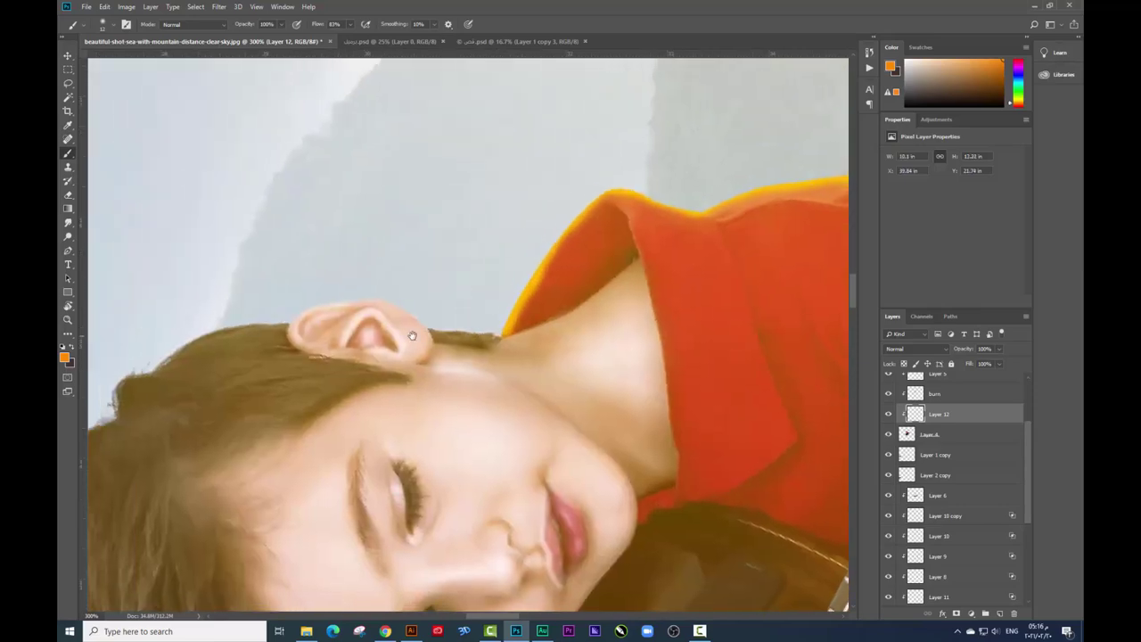
pyautogui.moveTo(485, 332)
pyautogui.mouseDown()
pyautogui.moveTo(387, 298)
pyautogui.moveTo(305, 306)
pyautogui.moveTo(408, 306)
pyautogui.moveTo(345, 310)
pyautogui.mouseUp()
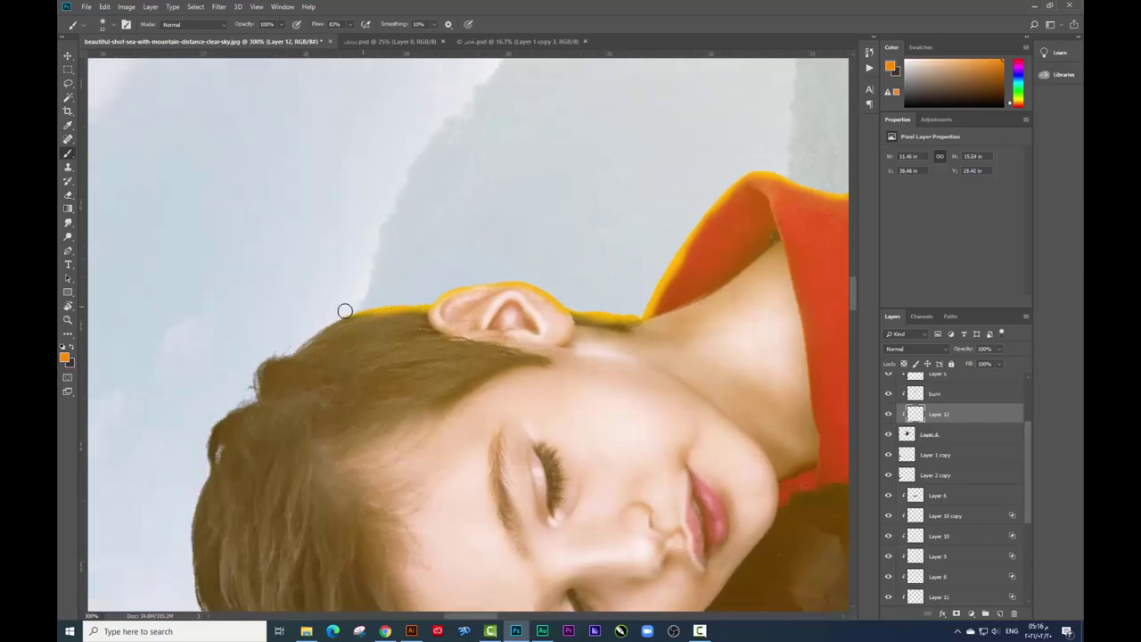
pyautogui.press('r')
pyautogui.moveTo(433, 222); pyautogui.dragTo(384, 245)
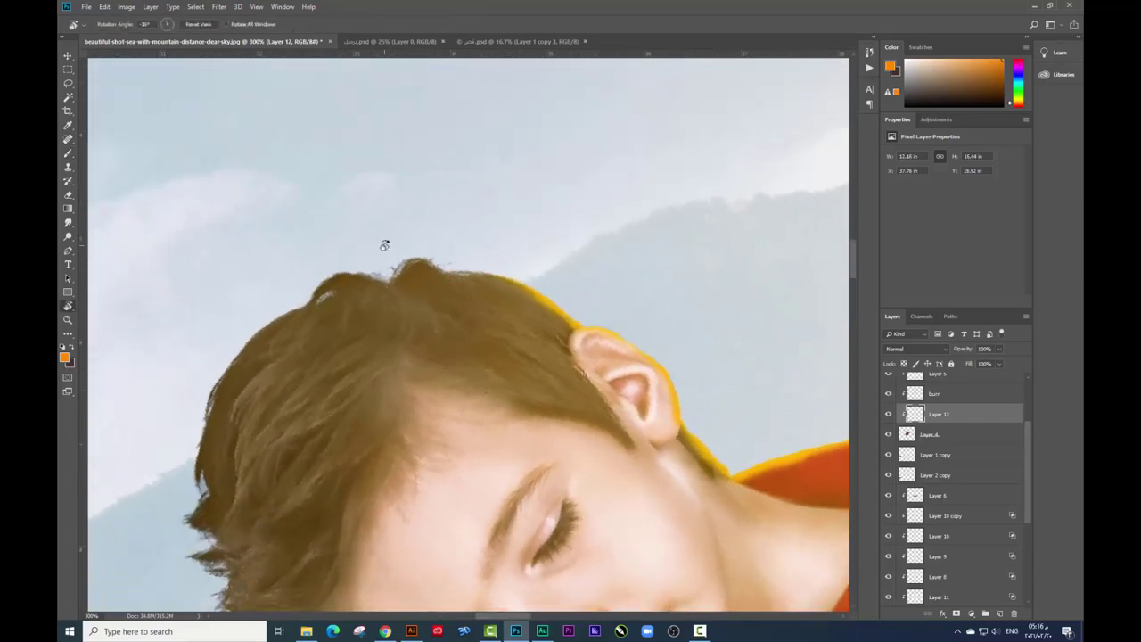
pyautogui.press('b')
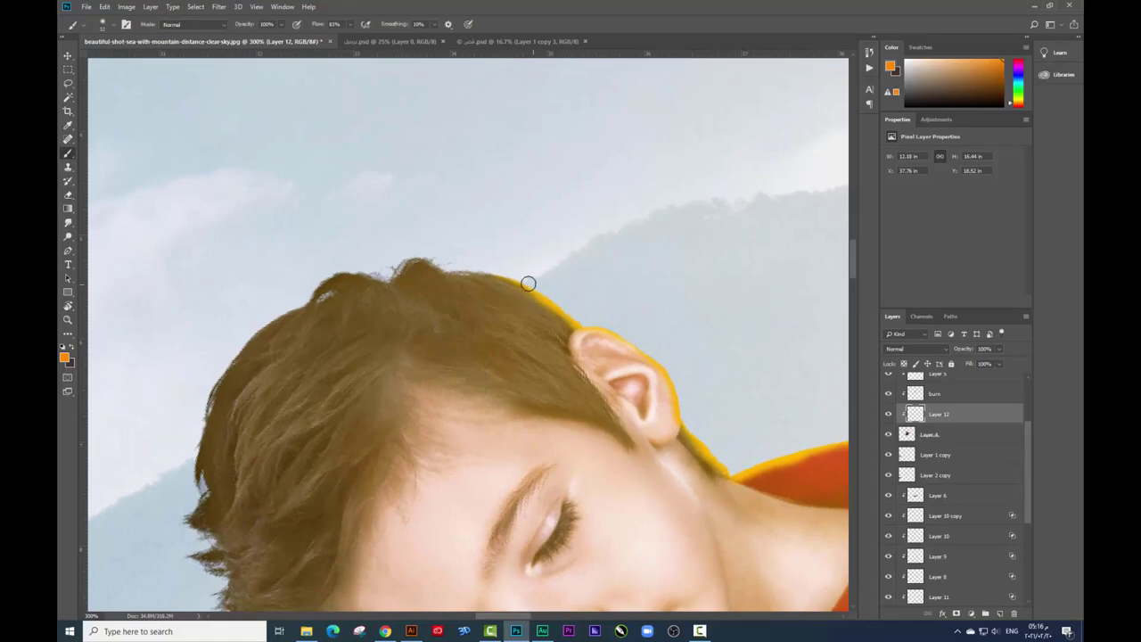
pyautogui.moveTo(527, 284)
pyautogui.mouseDown()
pyautogui.moveTo(402, 254)
pyautogui.moveTo(397, 268)
pyautogui.moveTo(331, 273)
pyautogui.moveTo(243, 339)
pyautogui.moveTo(300, 195)
pyautogui.moveTo(277, 179)
pyautogui.moveTo(237, 245)
pyautogui.mouseUp()
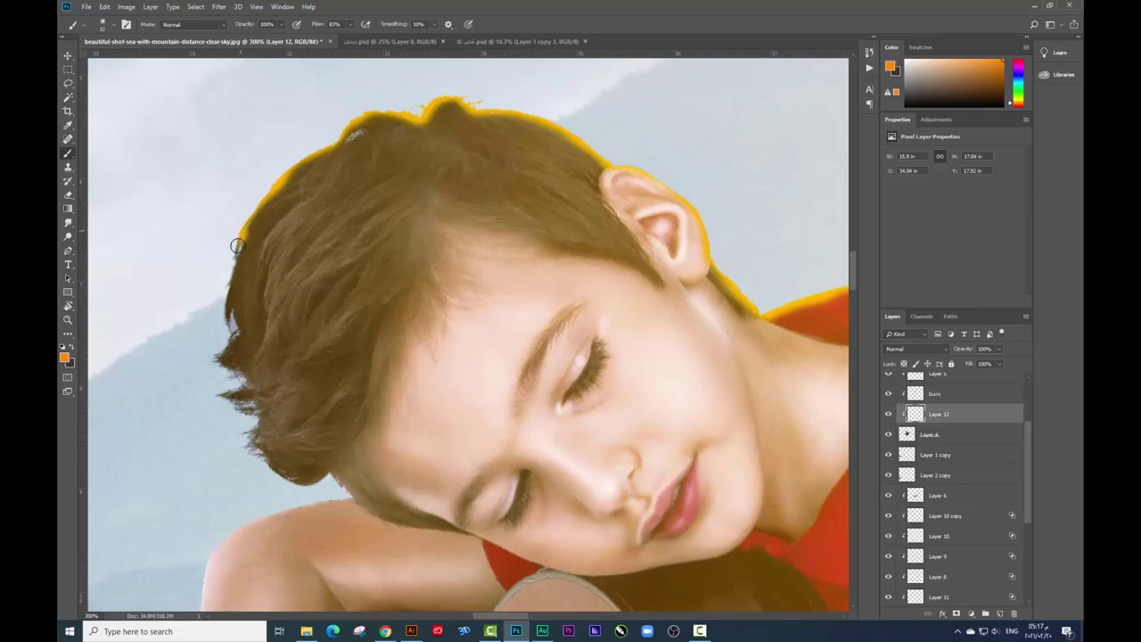
# Step: Set Layer 12 to Linear Dodge (Add) and limit it with the Blend If Underlying Layer slider
pyautogui.hscroll(5, 700, 382)
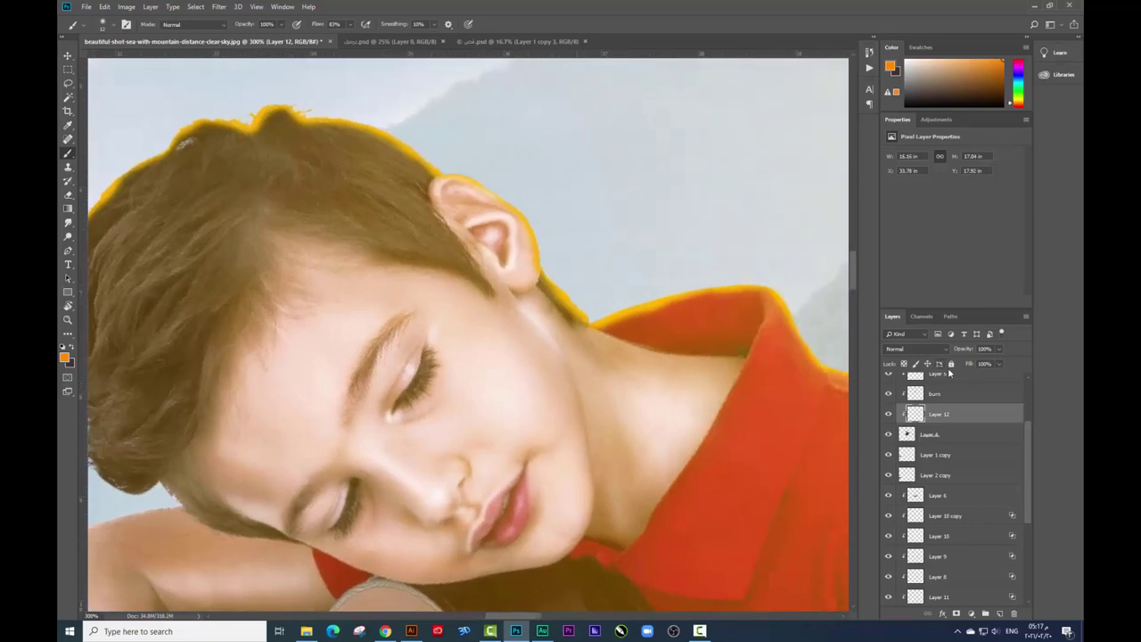
pyautogui.click(918, 348)
pyautogui.click(929, 465)
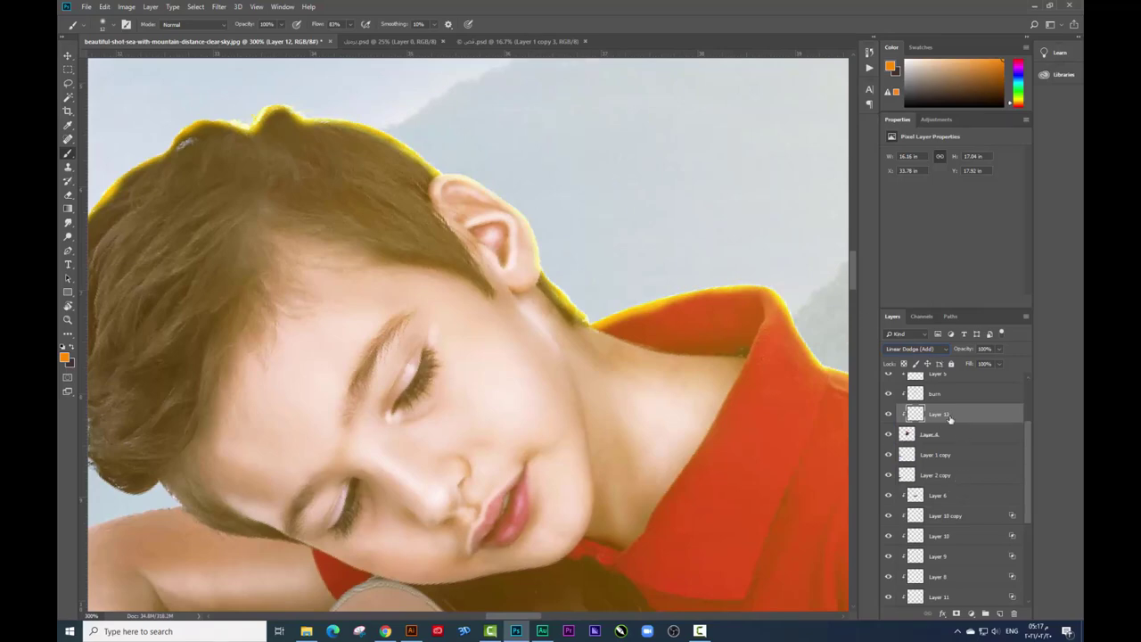
pyautogui.rightClick(949, 419)
pyautogui.click(710, 222)
pyautogui.moveTo(827, 363); pyautogui.dragTo(846, 364)
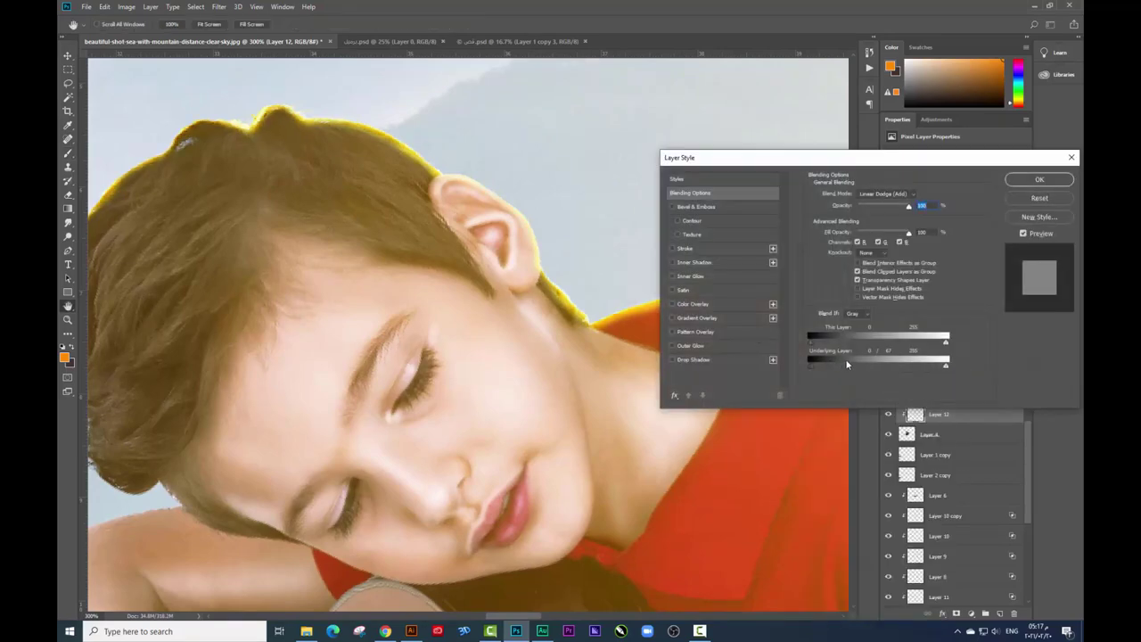
pyautogui.click(1040, 179)
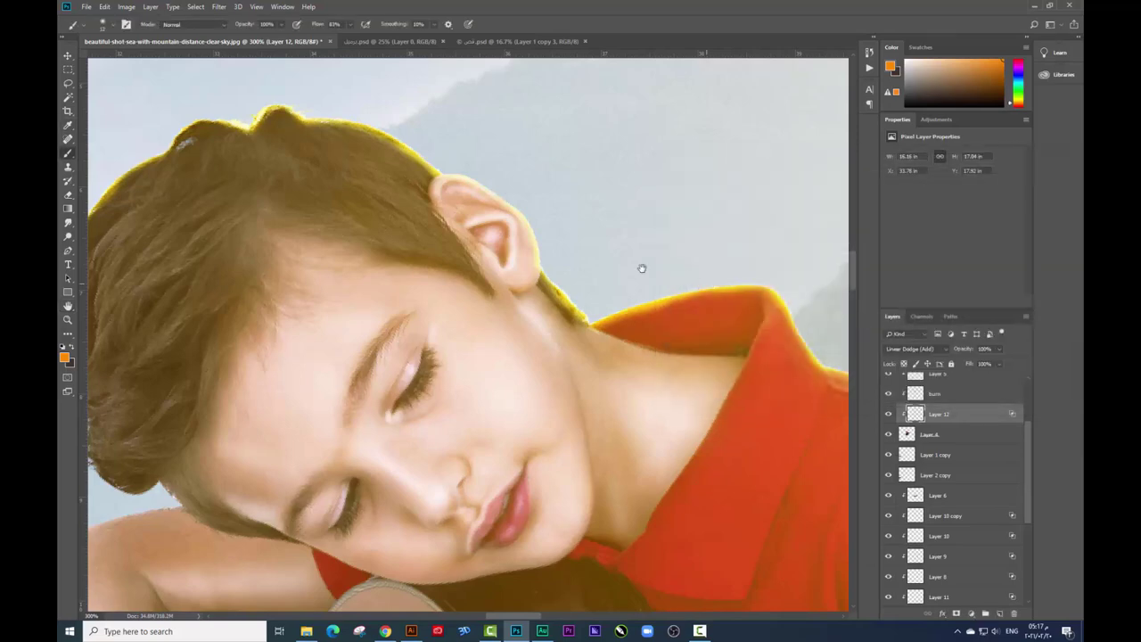
pyautogui.moveTo(802, 445)
pyautogui.mouseDown()
pyautogui.moveTo(523, 240)
pyautogui.moveTo(547, 146)
pyautogui.moveTo(565, 134)
pyautogui.mouseUp()
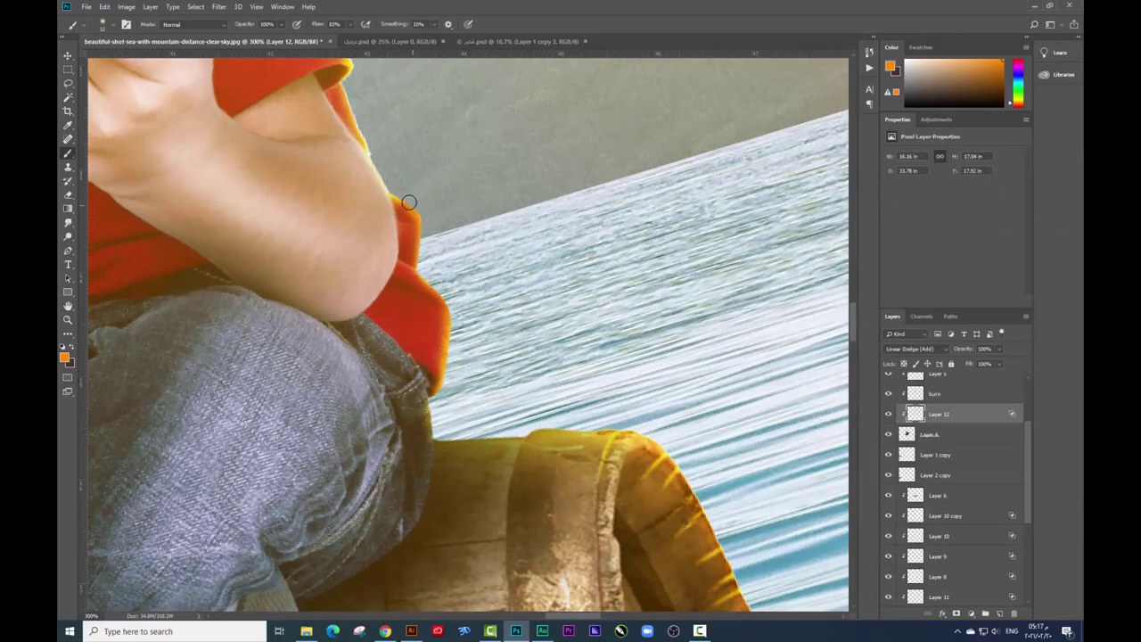
pyautogui.moveTo(388, 154); pyautogui.dragTo(437, 172)
# Step: Add a new Linear Dodge (Add) layer and dab a soft glow near the elbow
pyautogui.click(1000, 614)
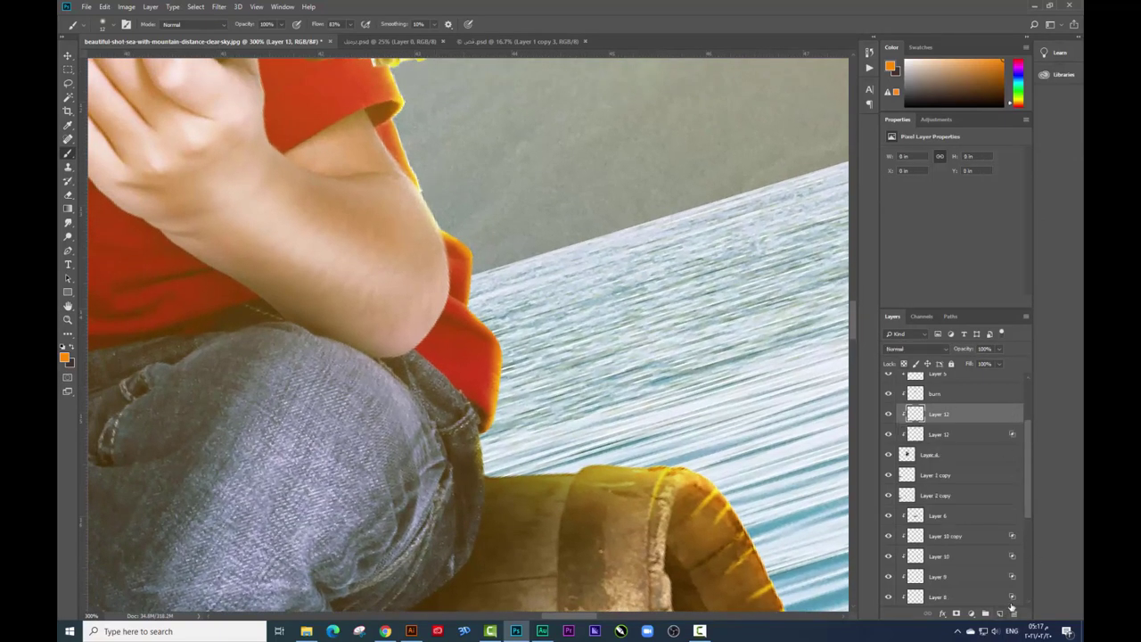
pyautogui.rightClick(605, 256)
pyautogui.click(913, 348)
pyautogui.click(892, 434)
pyautogui.rightClick(605, 256)
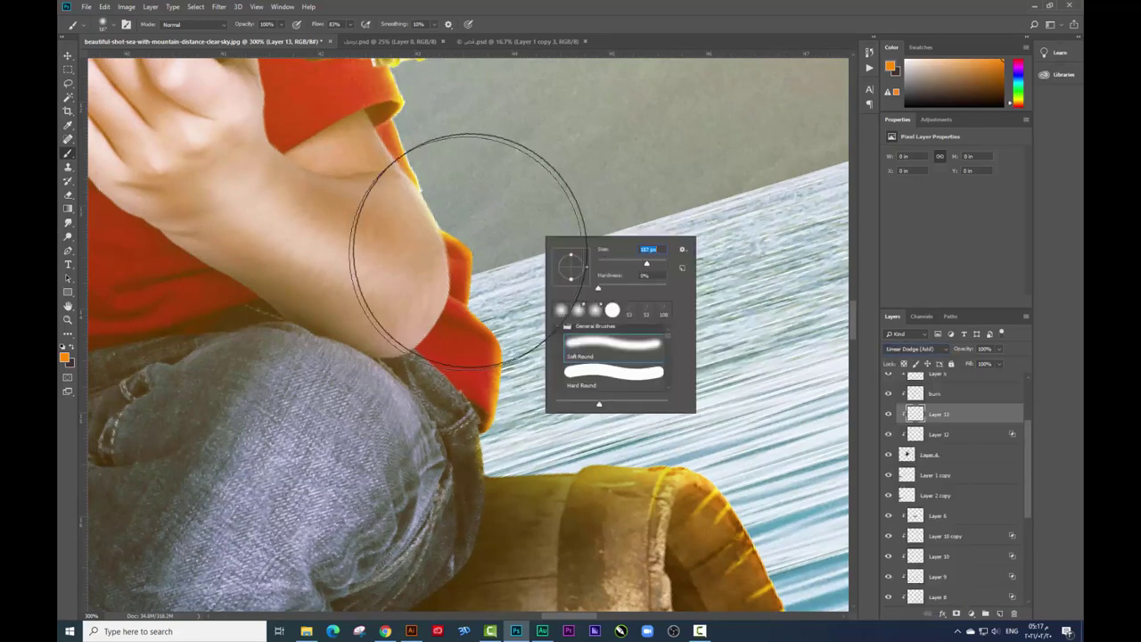
pyautogui.click(522, 255)
# Step: With a 108 px brush, brighten the sleeve near the elbow and glow around the guitar head and boy's head
pyautogui.rightClick(634, 303)
pyautogui.doubleClick(679, 295)
pyautogui.write('108')
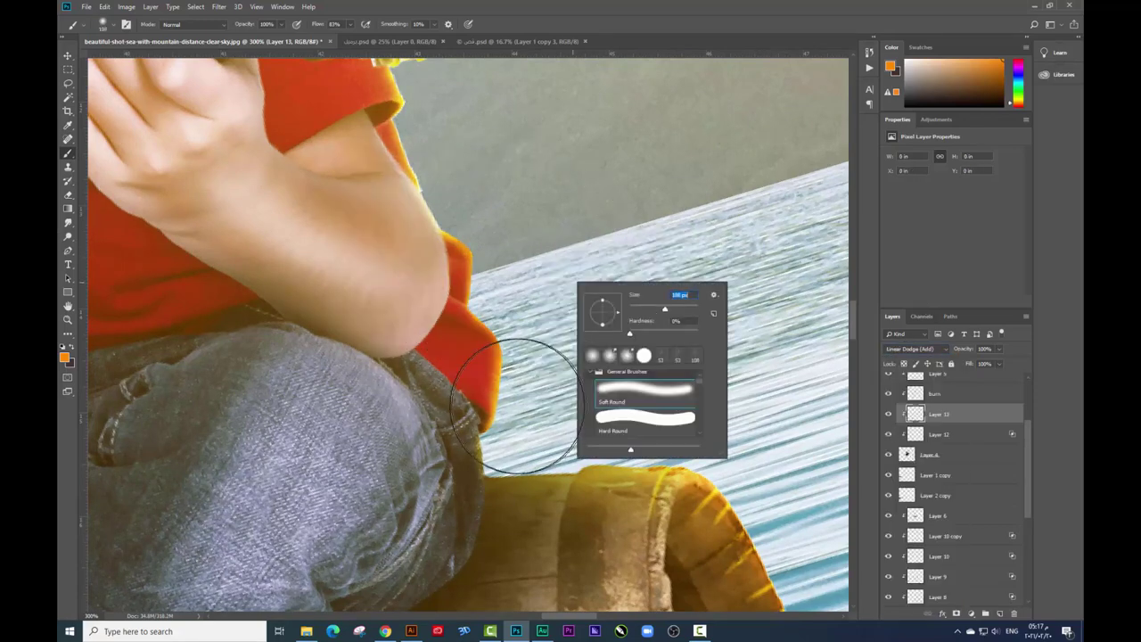
pyautogui.press('Return')
pyautogui.scroll(5, 458, 216)
pyautogui.moveTo(508, 337); pyautogui.dragTo(561, 535)
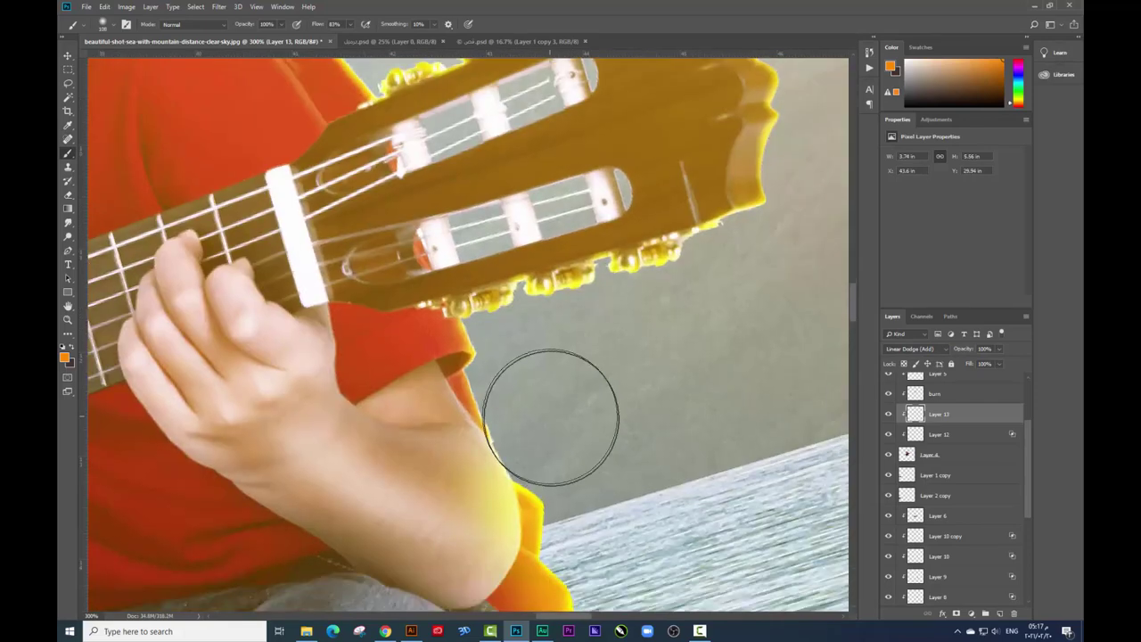
pyautogui.moveTo(547, 420); pyautogui.dragTo(509, 331)
pyautogui.moveTo(557, 366); pyautogui.dragTo(408, 356)
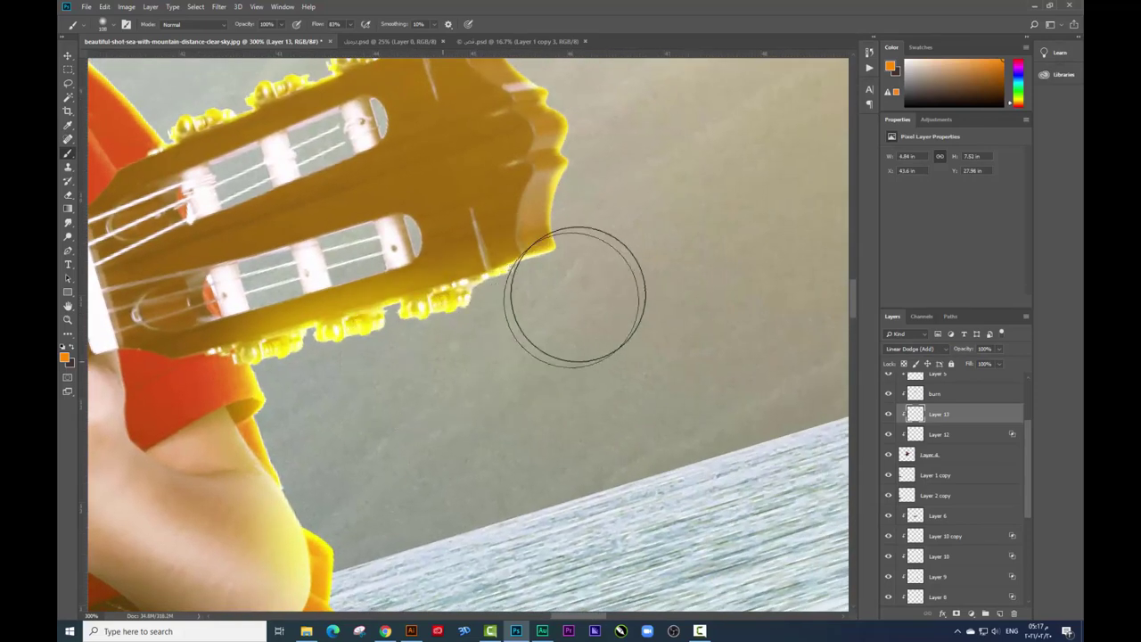
pyautogui.moveTo(575, 288); pyautogui.dragTo(608, 392)
pyautogui.moveTo(531, 131); pyautogui.dragTo(542, 158)
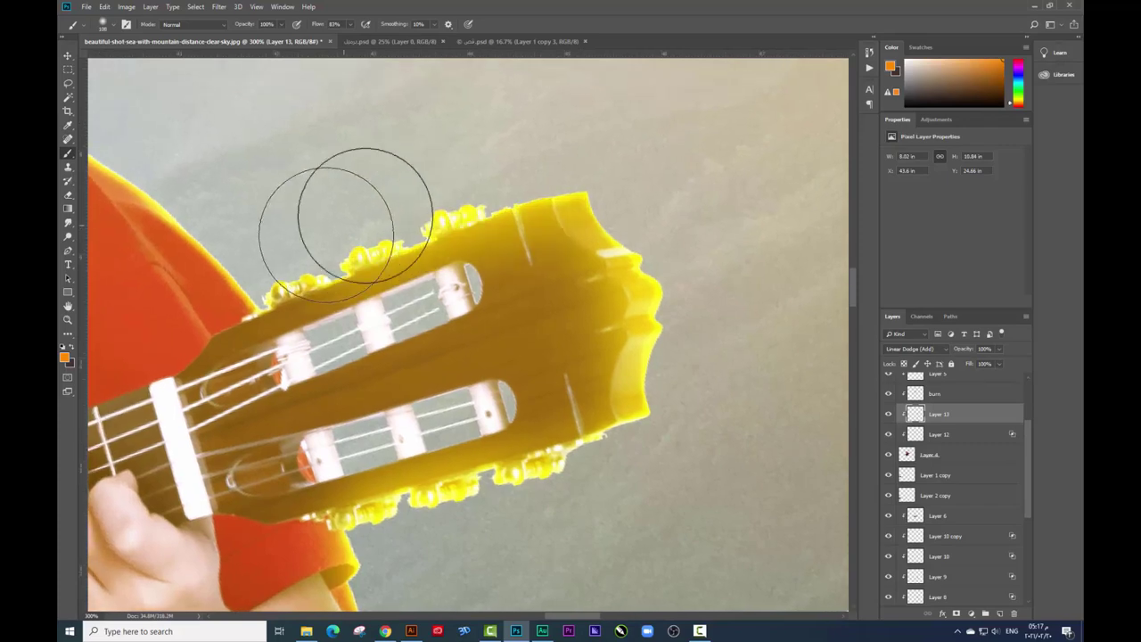
pyautogui.moveTo(338, 209)
pyautogui.mouseDown()
pyautogui.moveTo(326, 254)
pyautogui.moveTo(417, 327)
pyautogui.mouseUp()
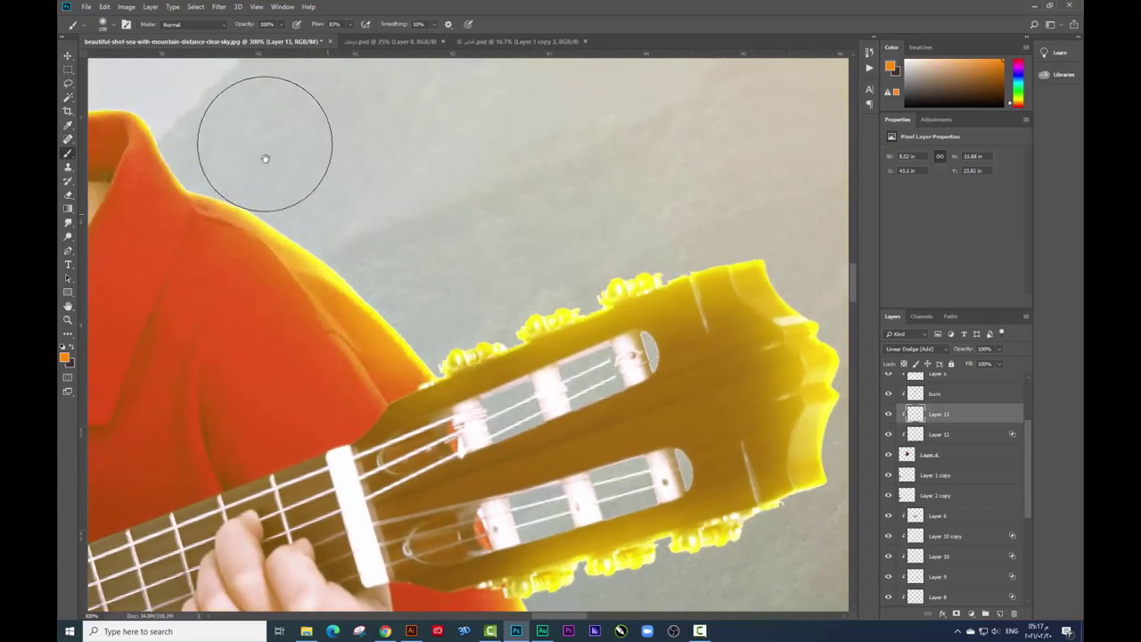
pyautogui.moveTo(267, 140); pyautogui.dragTo(458, 285)
pyautogui.moveTo(312, 147); pyautogui.dragTo(478, 222)
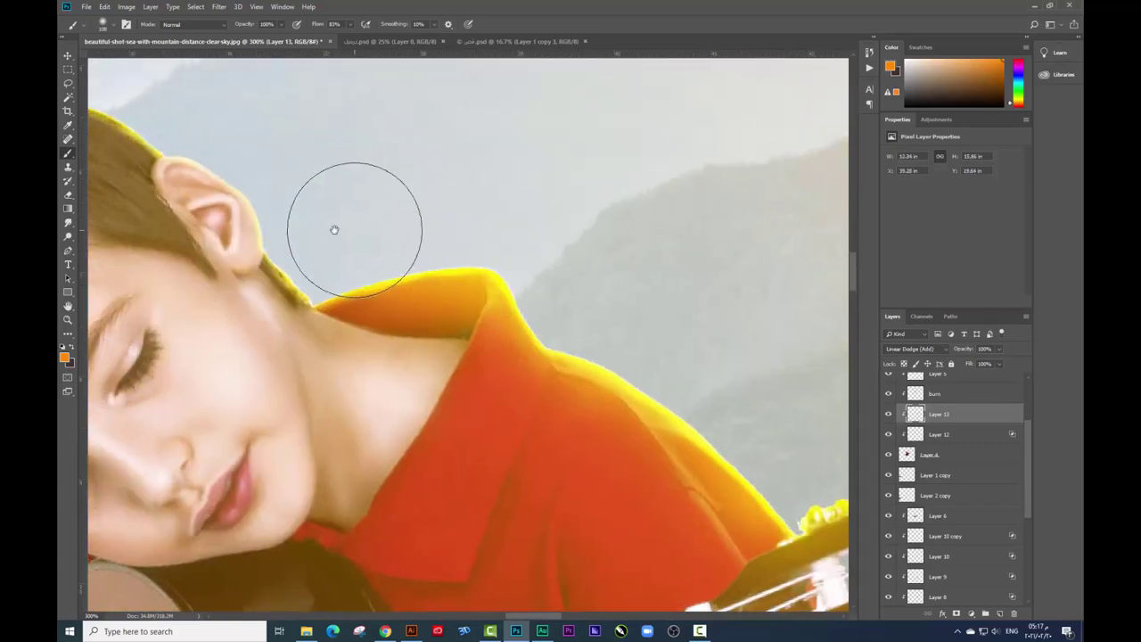
pyautogui.moveTo(333, 229); pyautogui.dragTo(478, 272)
pyautogui.moveTo(376, 206); pyautogui.dragTo(548, 255)
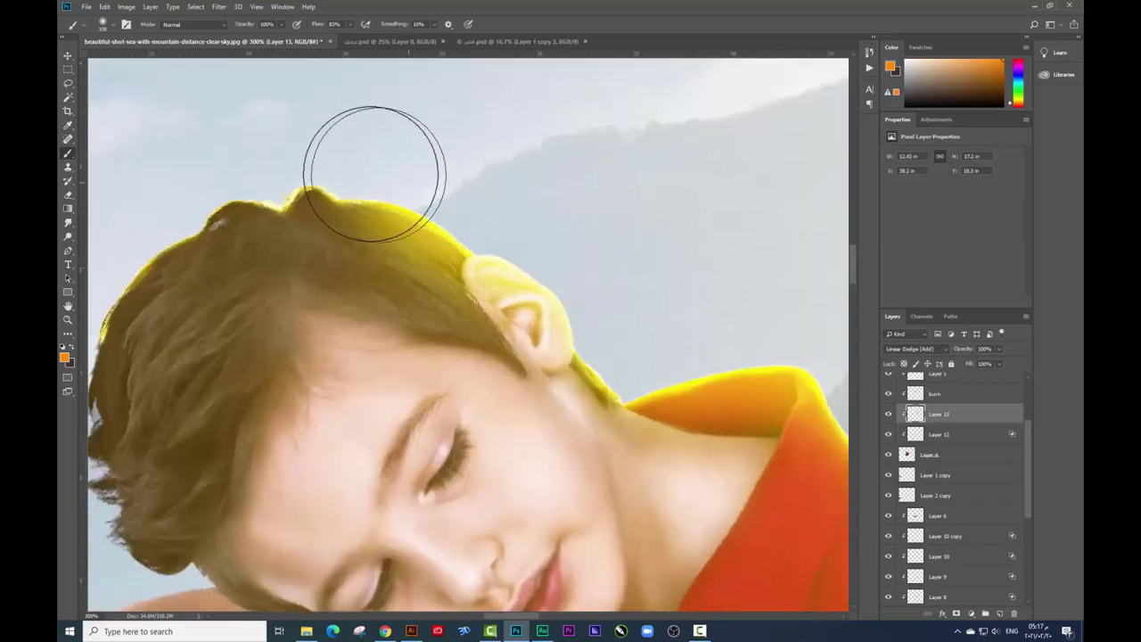
pyautogui.moveTo(204, 166); pyautogui.dragTo(430, 182)
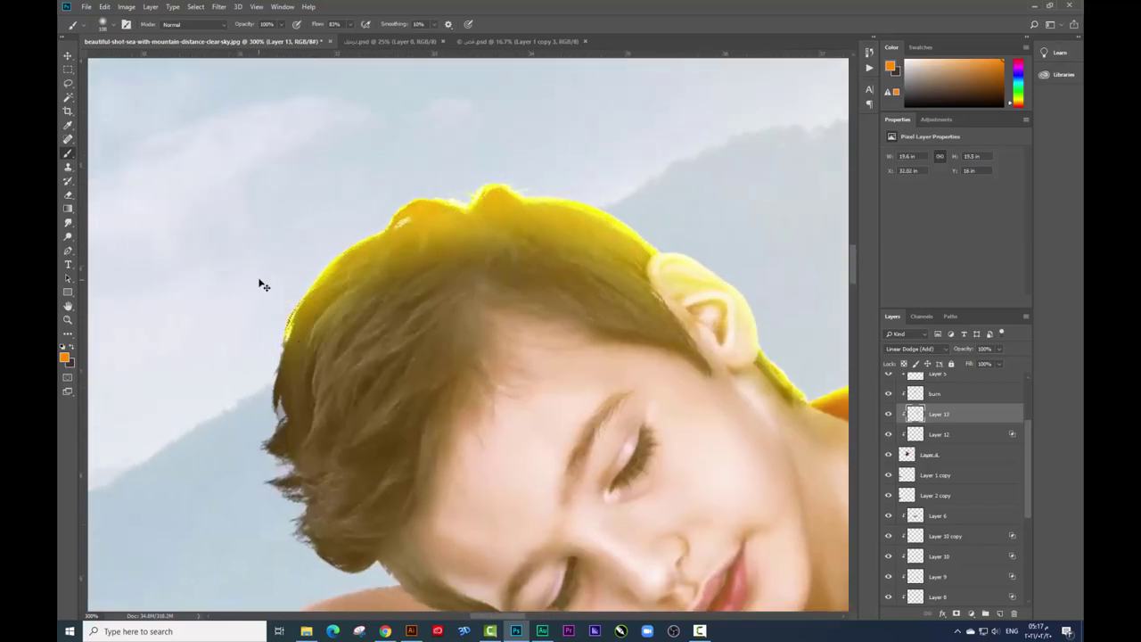
pyautogui.hotkey('ctrl', '-')
pyautogui.hotkey('ctrl', '-')
pyautogui.hotkey('ctrl', '-')
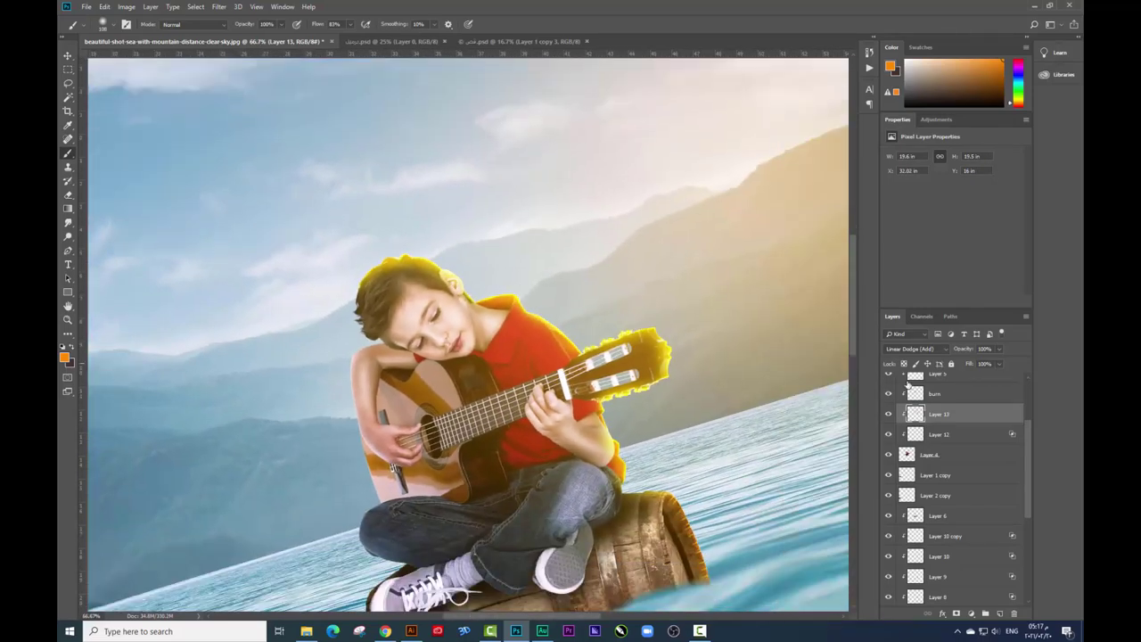
# Step: Lower Layer 13 to 39% opacity and adjust its Blend If Underlying Layer slider
pyautogui.moveTo(997, 353); pyautogui.dragTo(966, 363)
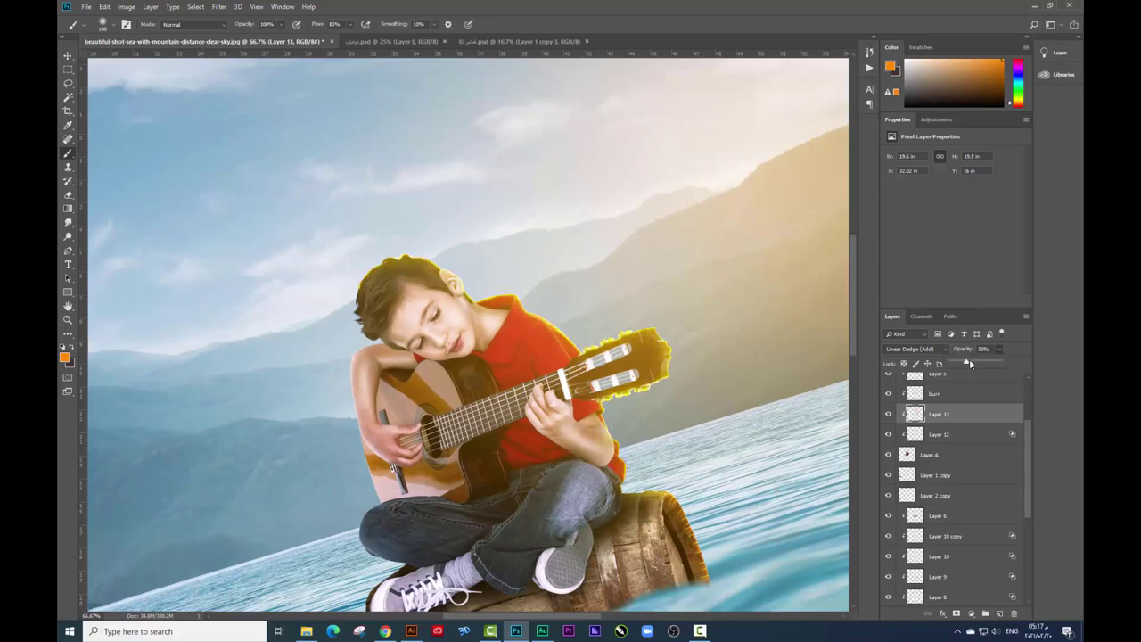
pyautogui.rightClick(940, 416)
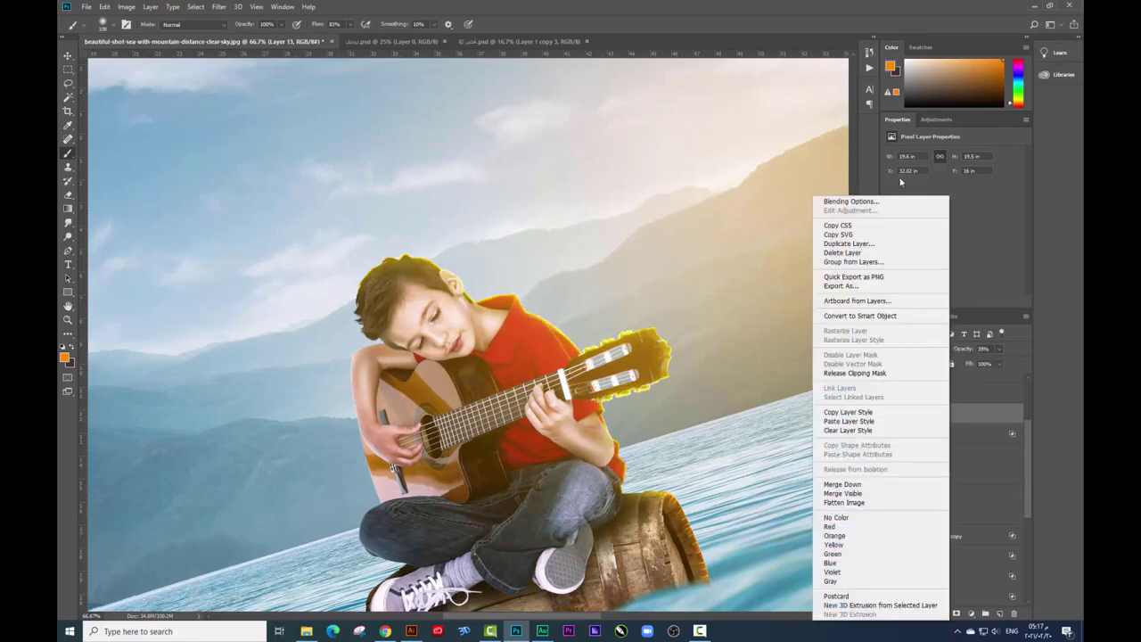
pyautogui.click(841, 198)
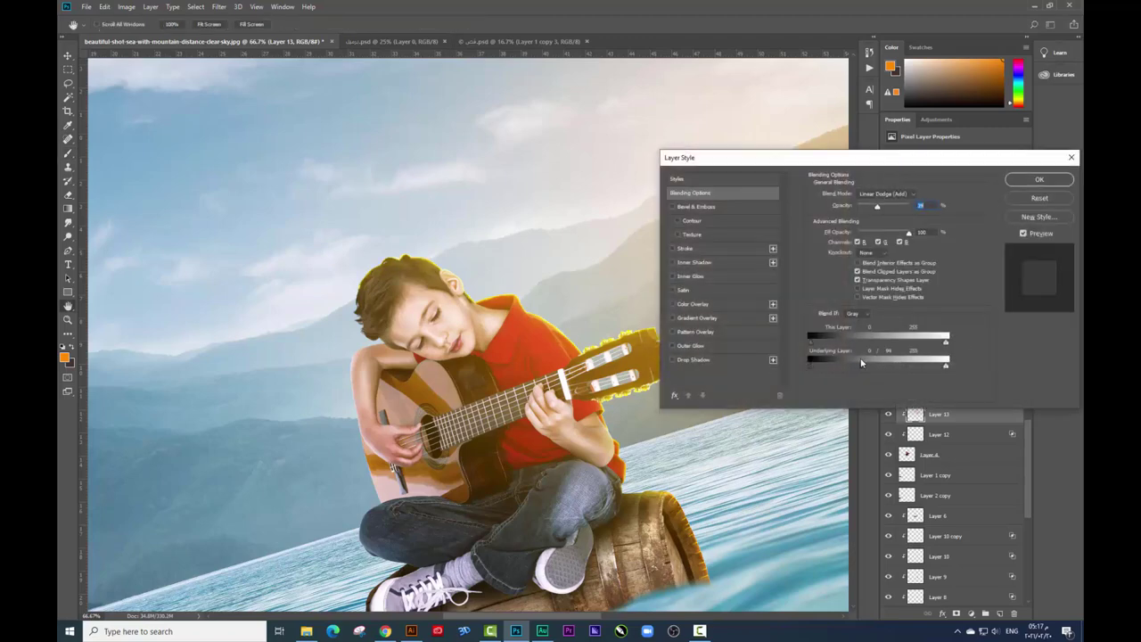
pyautogui.press('Return')
pyautogui.moveTo(566, 332); pyautogui.dragTo(382, 255)
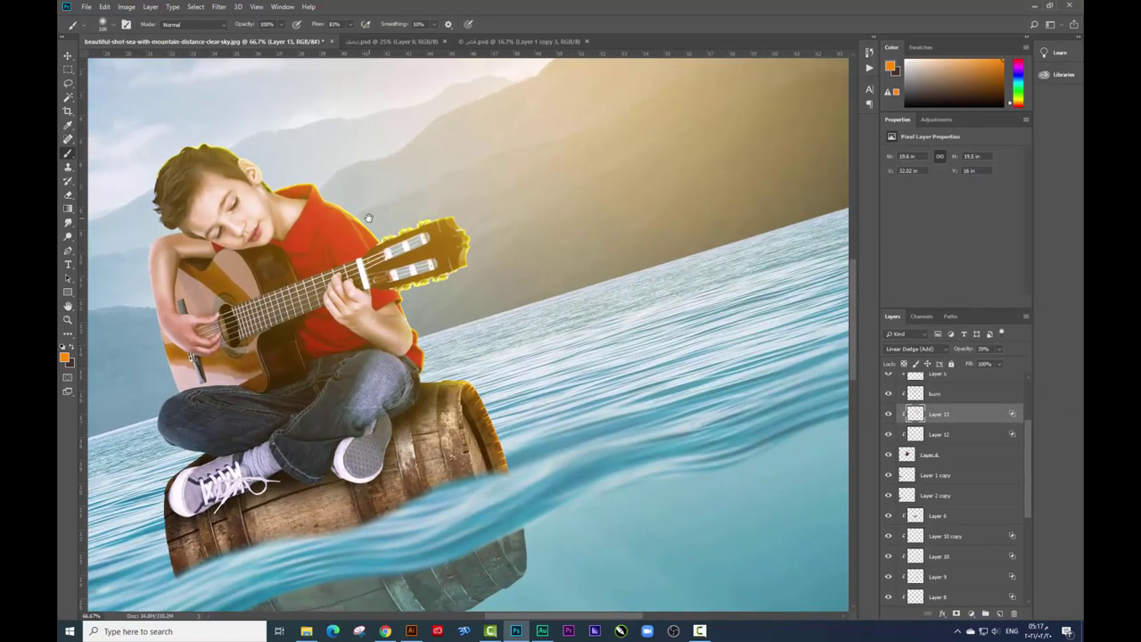
pyautogui.scroll(1, 378, 267)
pyautogui.scroll(1, 378, 266)
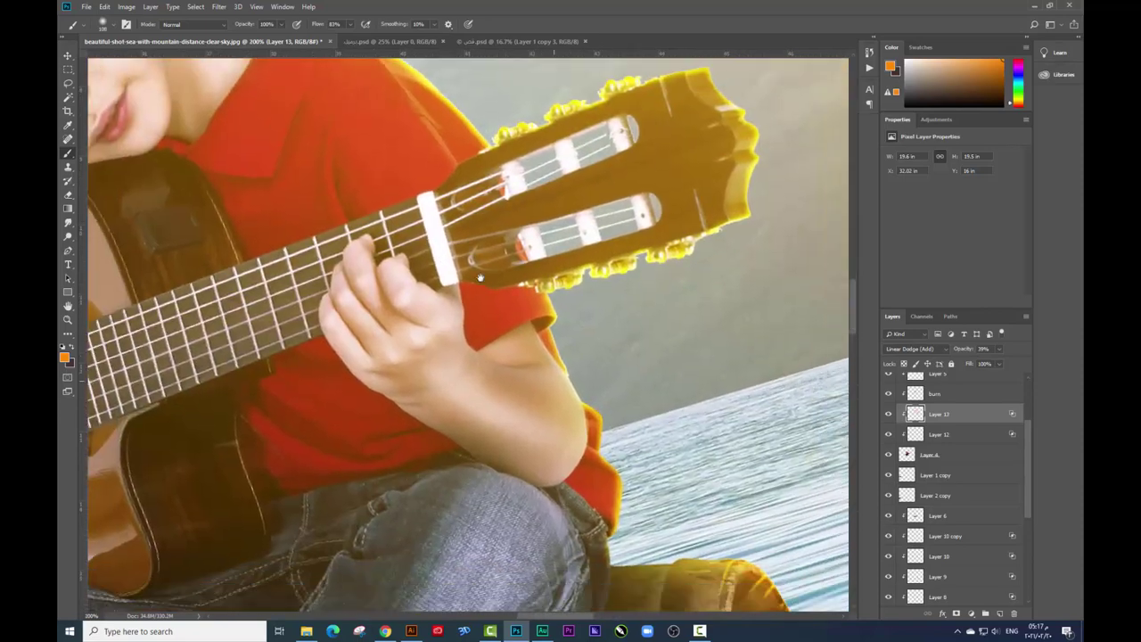
pyautogui.scroll(1, 378, 266)
pyautogui.moveTo(290, 294)
pyautogui.mouseDown()
pyautogui.moveTo(468, 281)
pyautogui.moveTo(425, 264)
pyautogui.mouseUp()
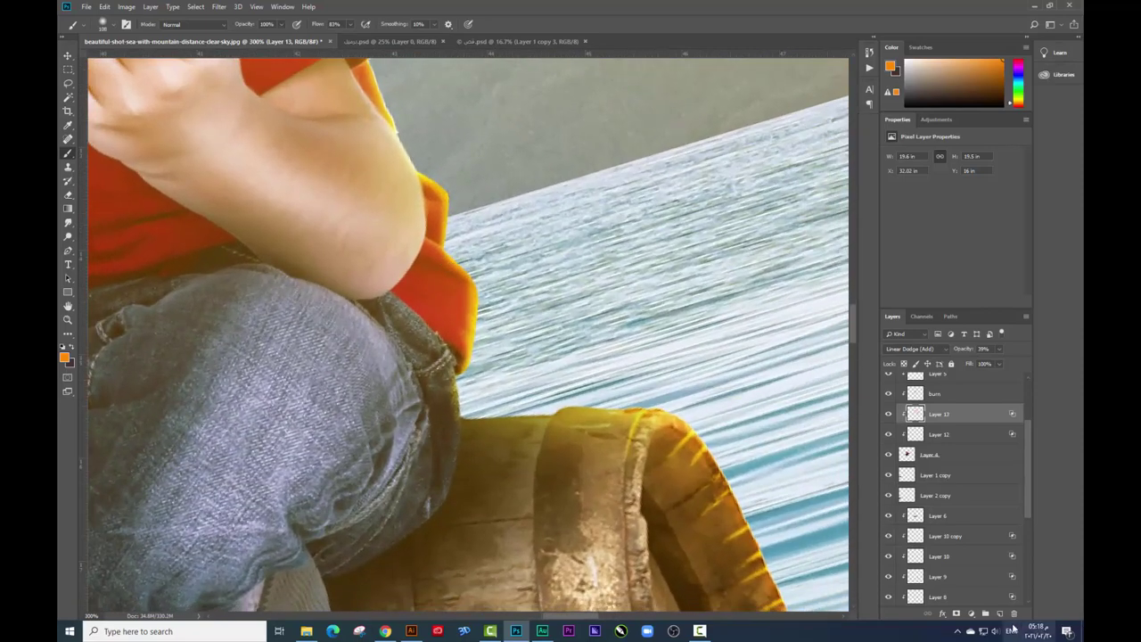
# Step: Create Layer 14 in Linear Dodge (Add) mode and make the soft brush smaller
pyautogui.click(999, 613)
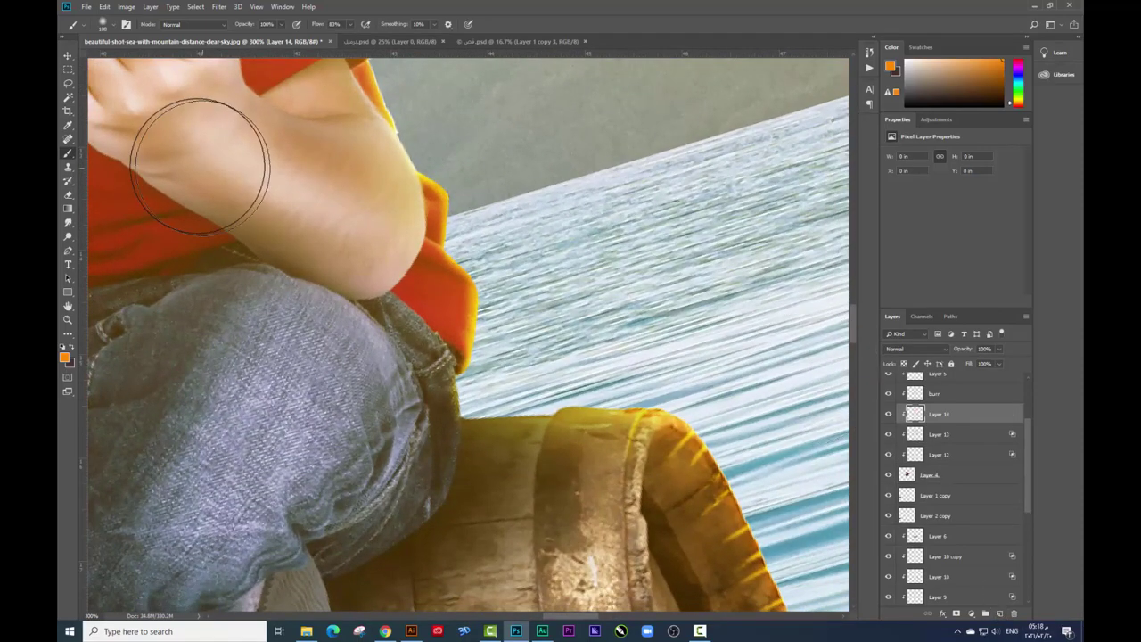
pyautogui.rightClick(632, 338)
pyautogui.press('Return')
pyautogui.click(913, 348)
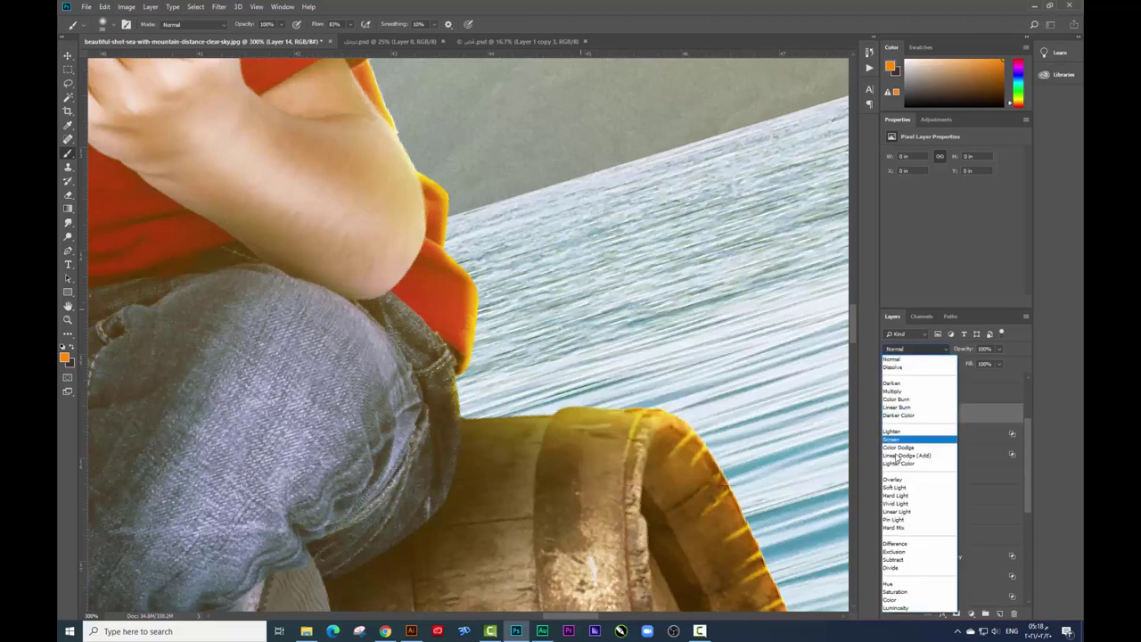
pyautogui.click(918, 458)
pyautogui.scroll(3, 526, 317)
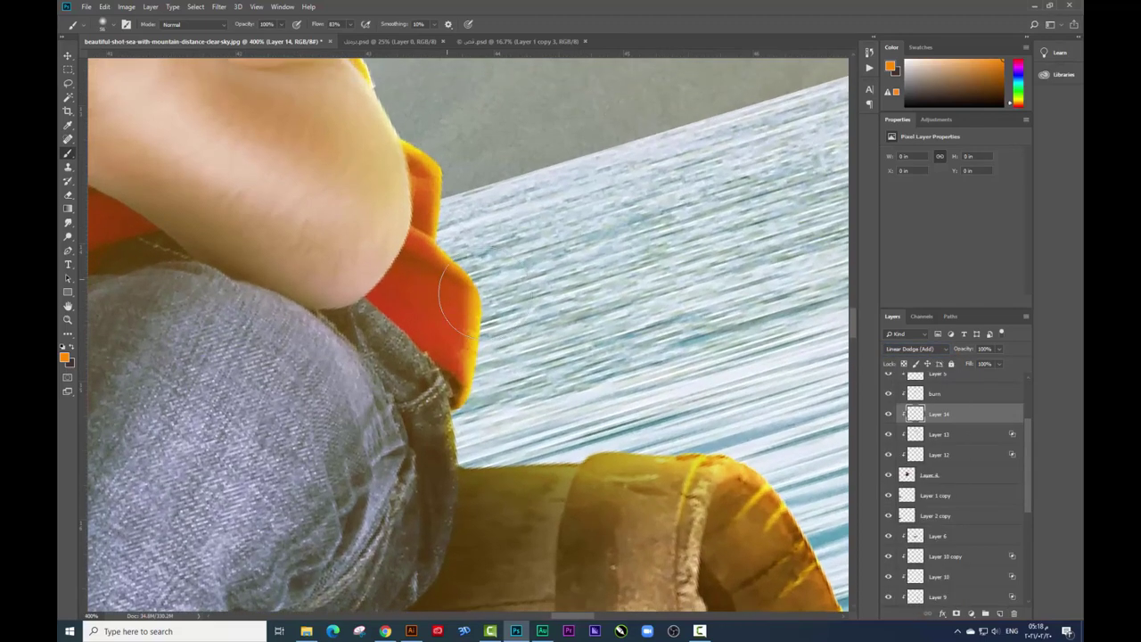
pyautogui.rightClick(564, 324)
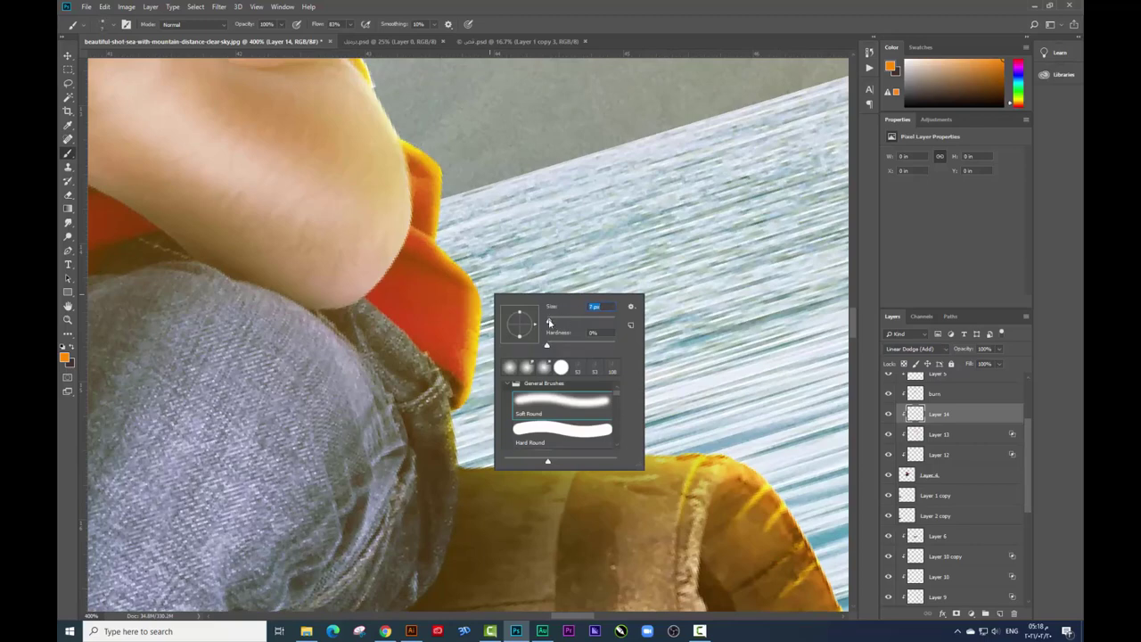
pyautogui.press('Return')
# Step: Paint thin yellow highlights along the sleeve edges, undoing the last lower-edge stroke
pyautogui.moveTo(415, 229); pyautogui.dragTo(459, 247)
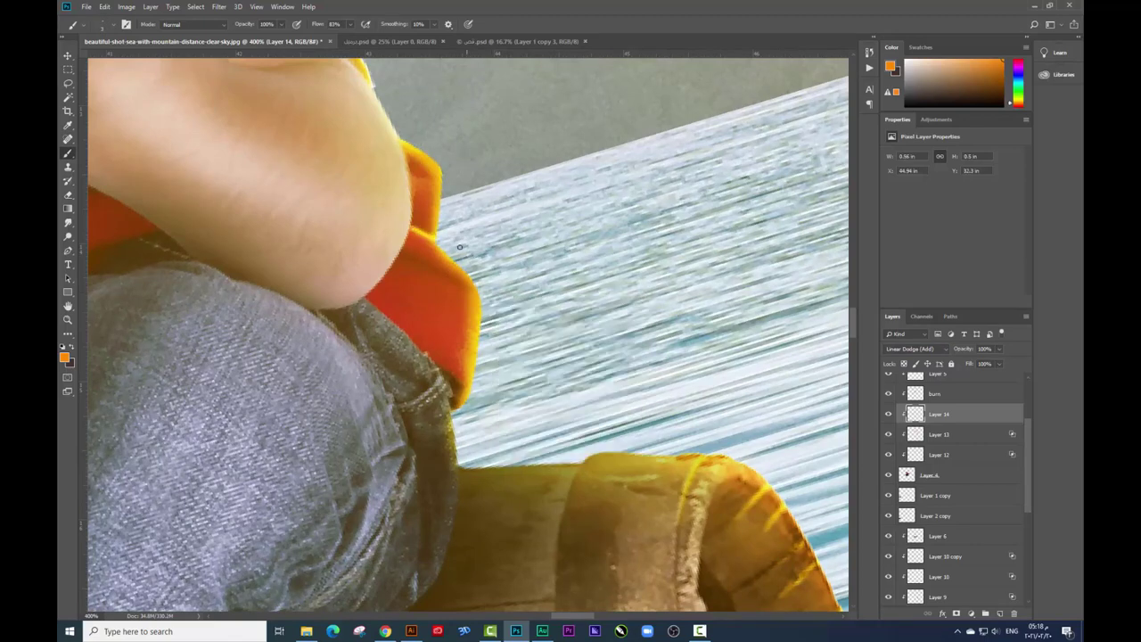
pyautogui.moveTo(460, 189); pyautogui.dragTo(419, 165)
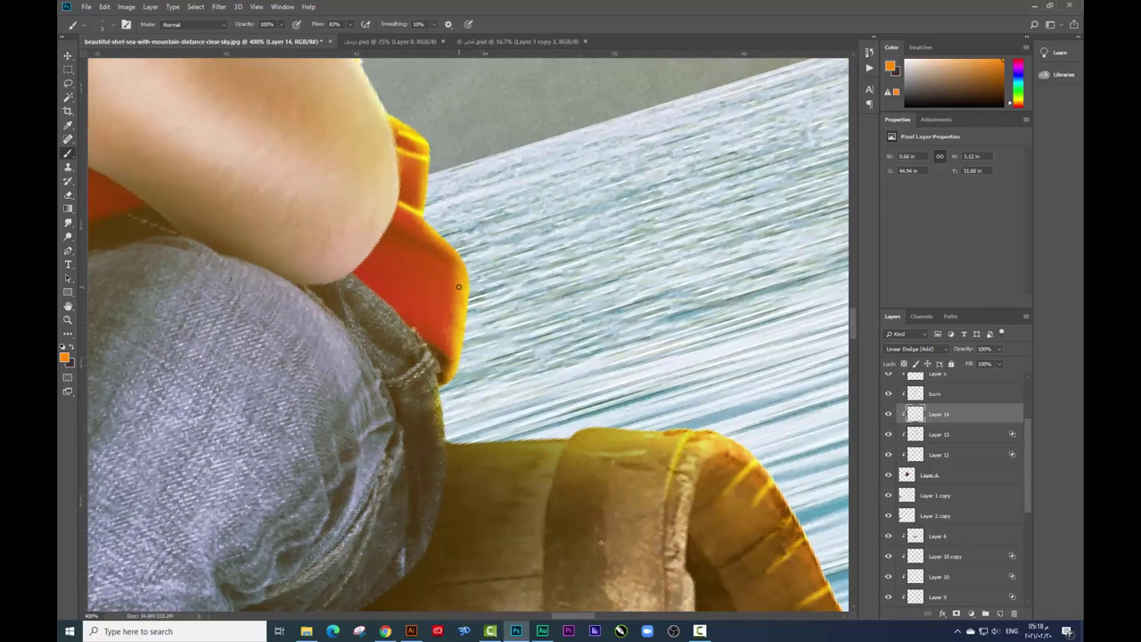
pyautogui.moveTo(458, 286); pyautogui.dragTo(406, 255)
pyautogui.moveTo(409, 322); pyautogui.dragTo(448, 360)
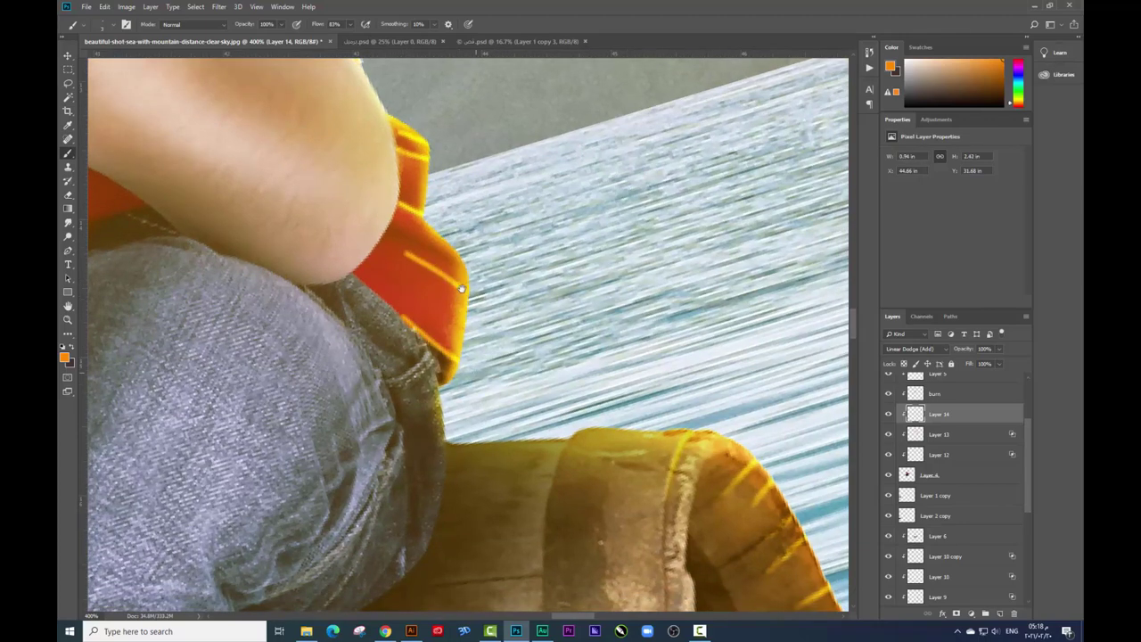
pyautogui.scroll(5, 455, 323)
pyautogui.scroll(3, 490, 323)
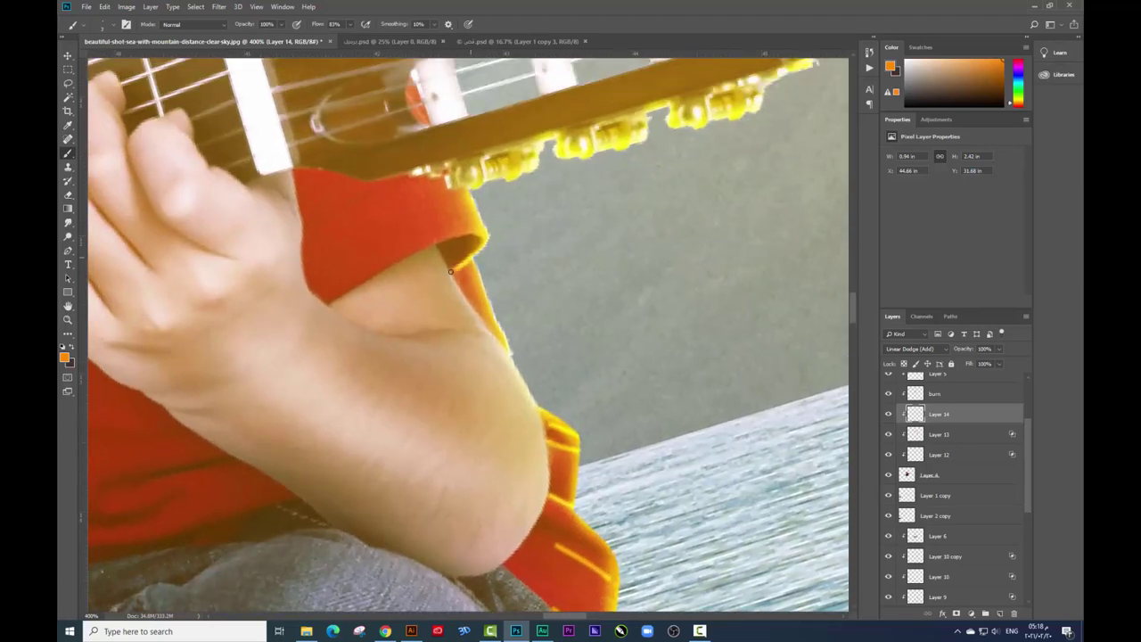
pyautogui.scroll(2, 450, 270)
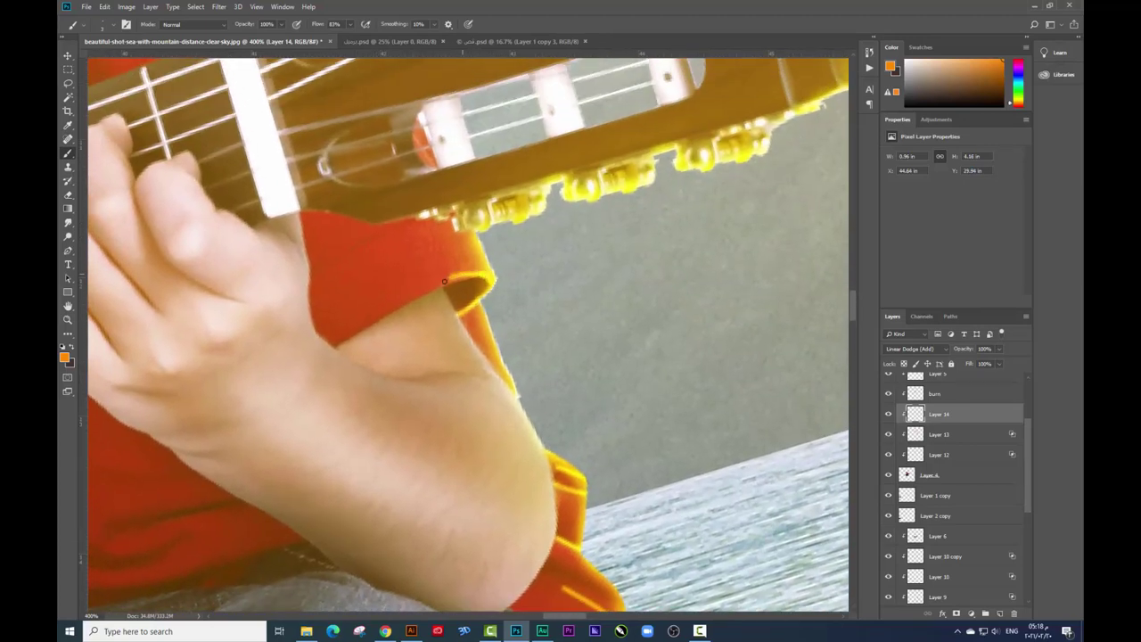
pyautogui.hotkey('ctrl', 'z')
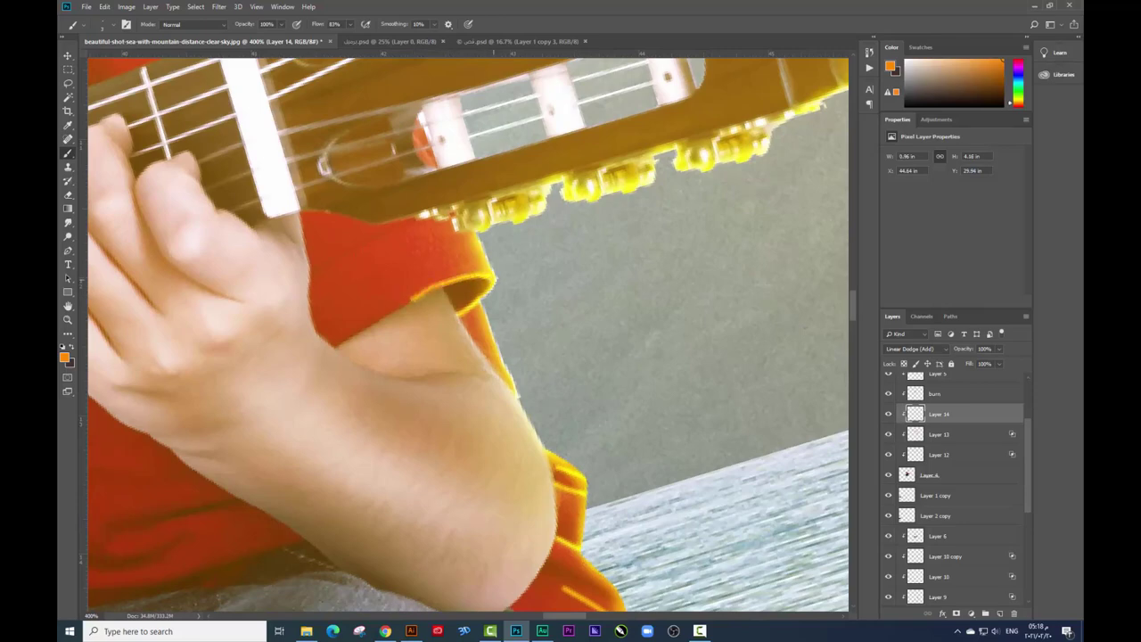
# Step: Add another short yellow highlight along the sleeve edge near the collar
pyautogui.scroll(3, 502, 327)
pyautogui.scroll(2, 502, 326)
pyautogui.scroll(2, 503, 326)
pyautogui.scroll(2, 503, 326)
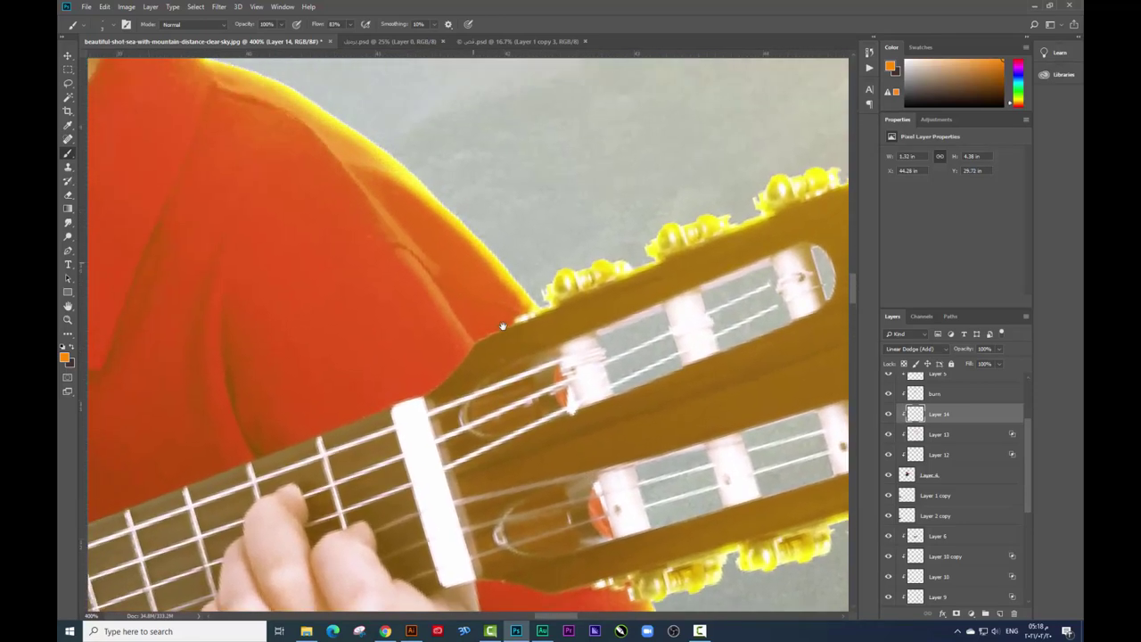
pyautogui.scroll(1, 502, 327)
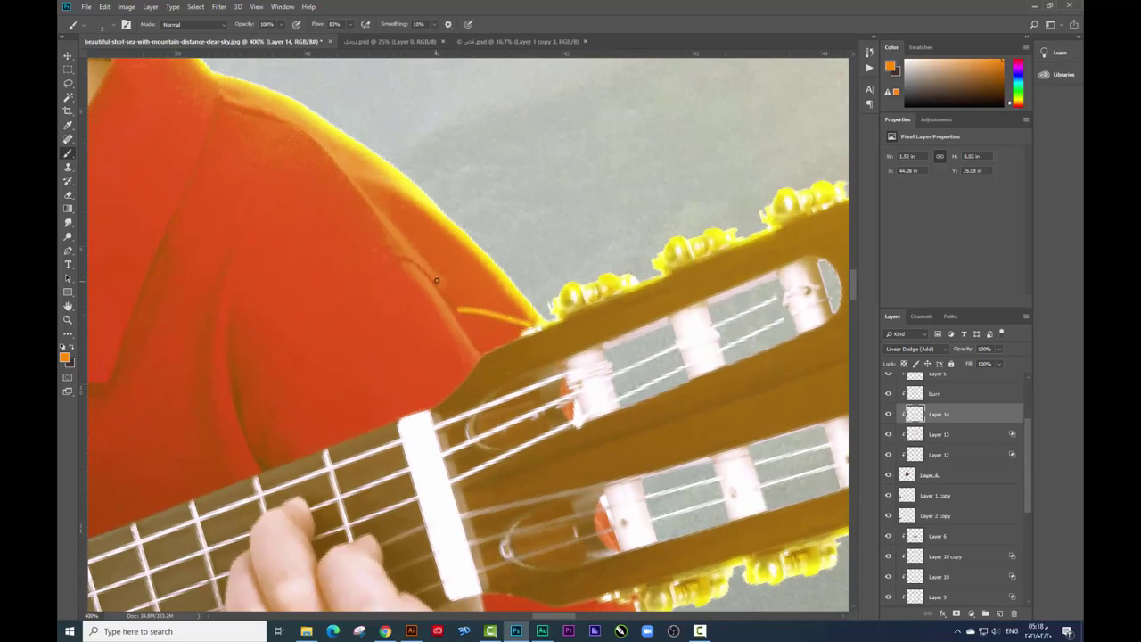
pyautogui.scroll(2, 445, 294)
pyautogui.scroll(3, 481, 298)
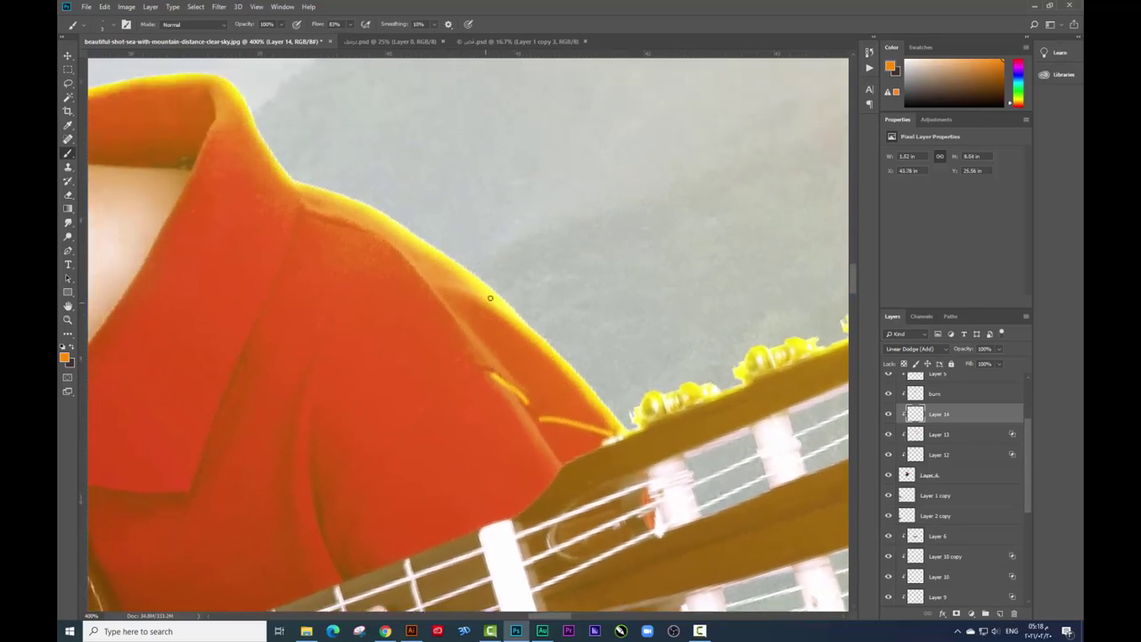
pyautogui.scroll(2, 435, 284)
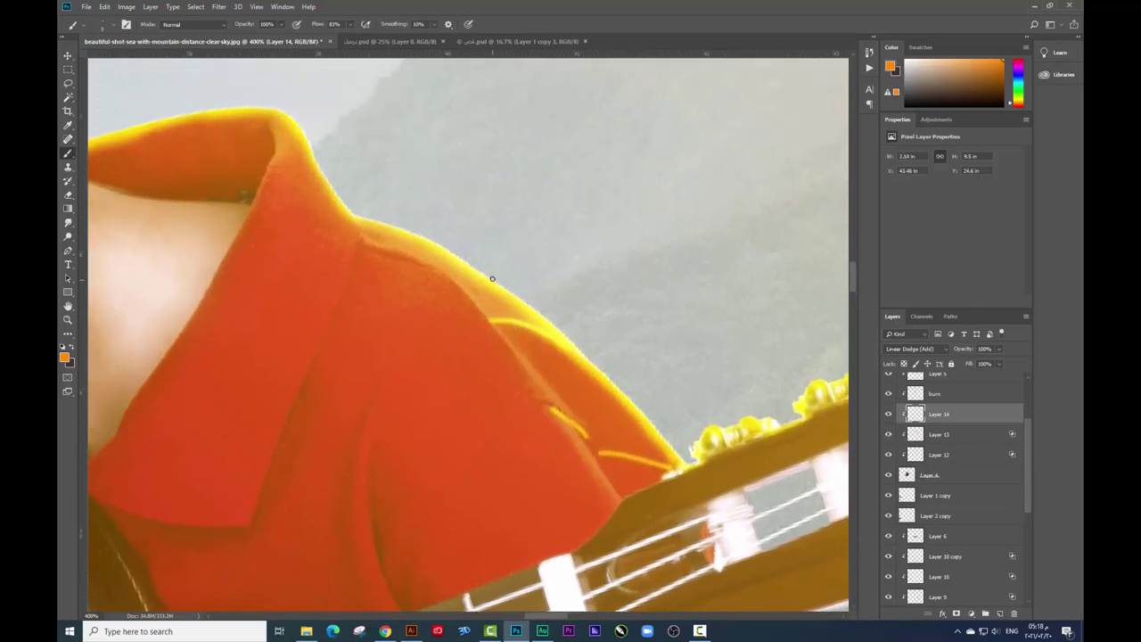
pyautogui.moveTo(477, 281); pyautogui.dragTo(425, 279)
pyautogui.scroll(1, 419, 260)
pyautogui.scroll(1, 446, 267)
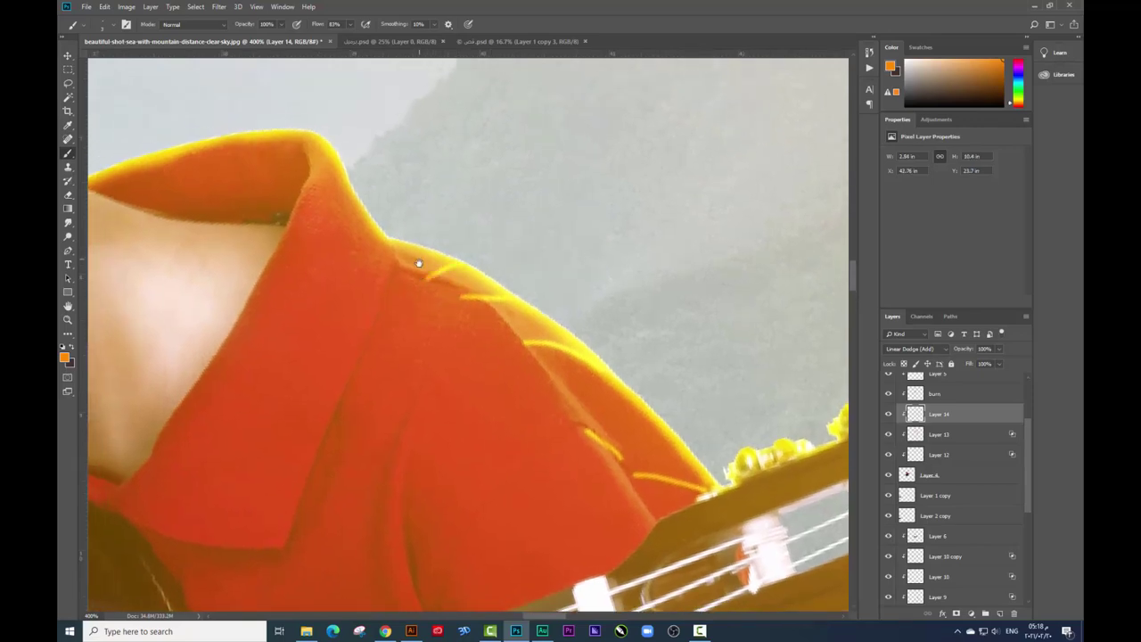
pyautogui.scroll(1, 414, 267)
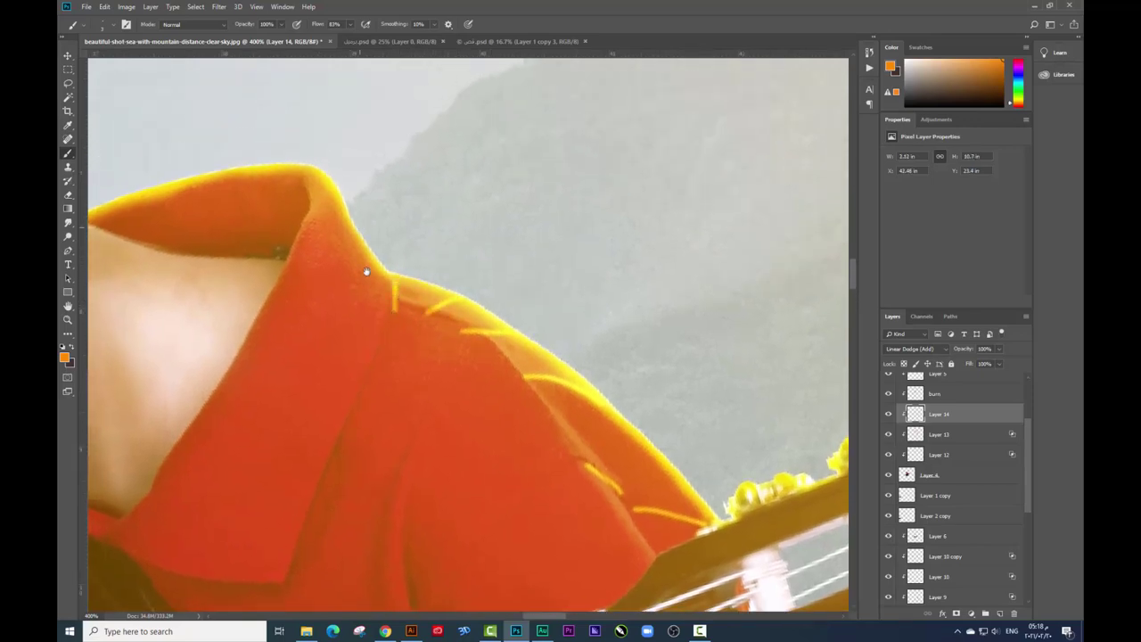
pyautogui.scroll(3, 365, 270)
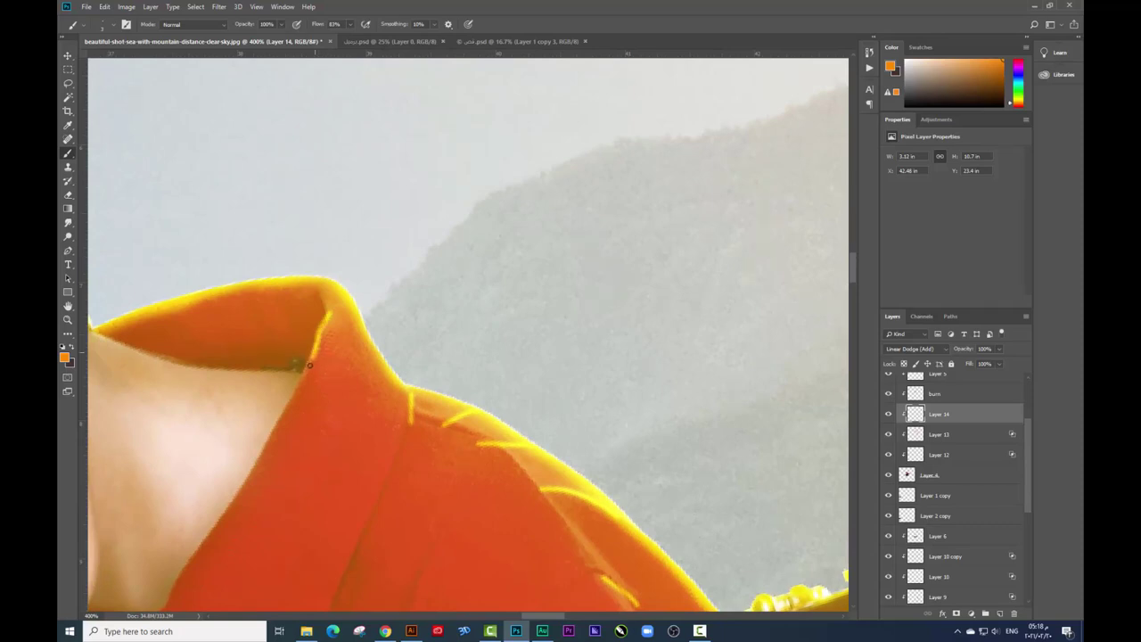
pyautogui.moveTo(302, 387); pyautogui.dragTo(375, 318)
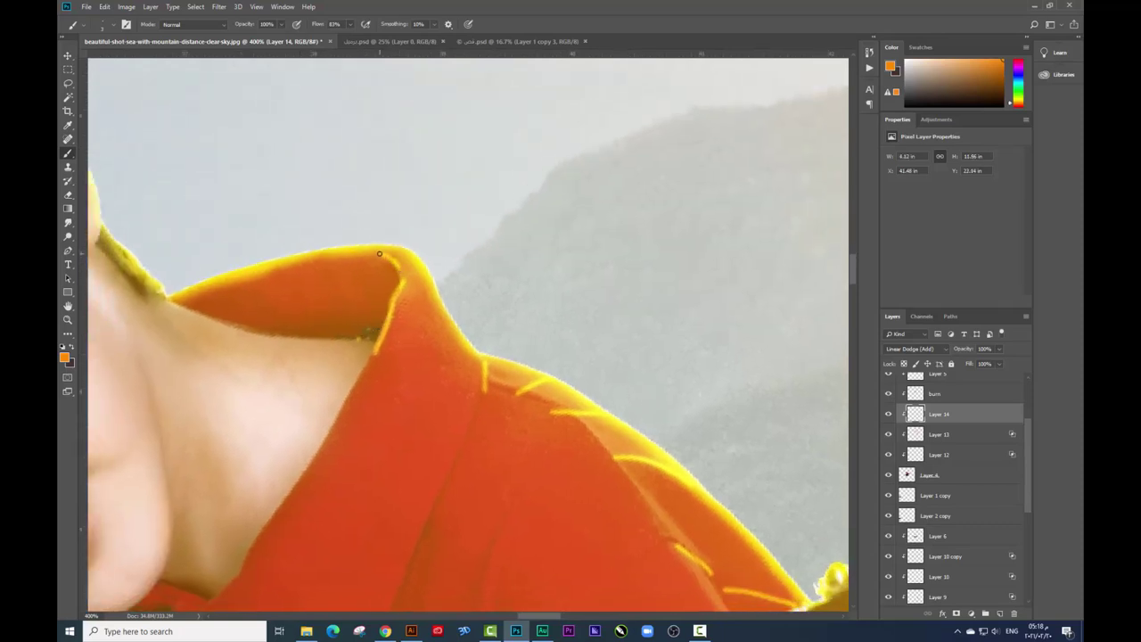
pyautogui.hscroll(-3, 459, 353)
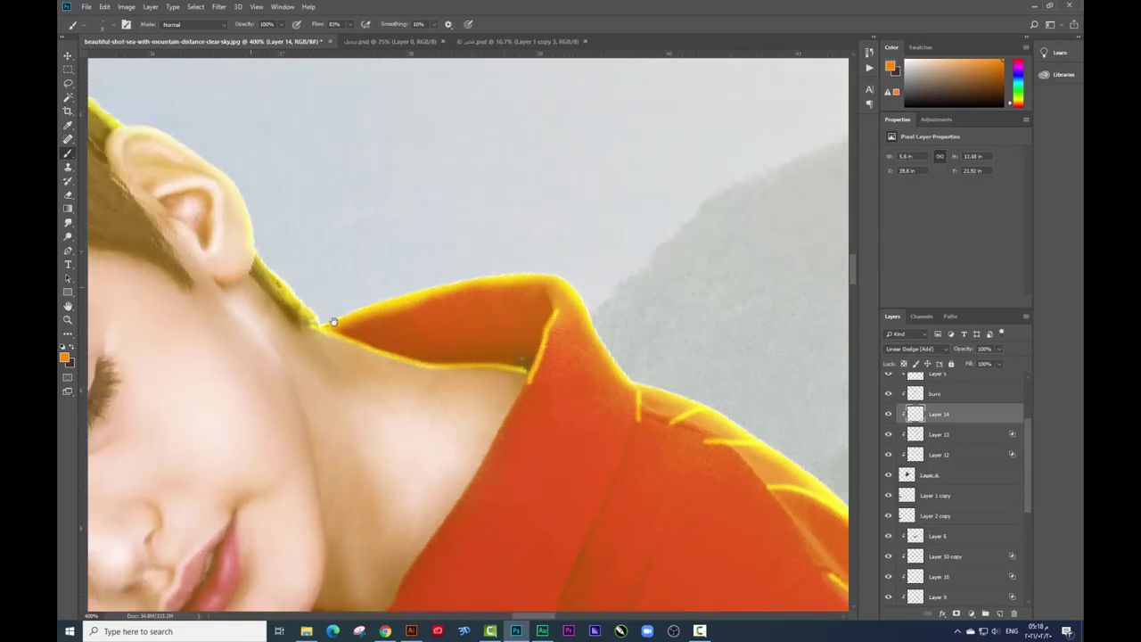
pyautogui.moveTo(165, 245)
pyautogui.mouseDown()
pyautogui.moveTo(451, 326)
pyautogui.moveTo(190, 255)
pyautogui.mouseUp()
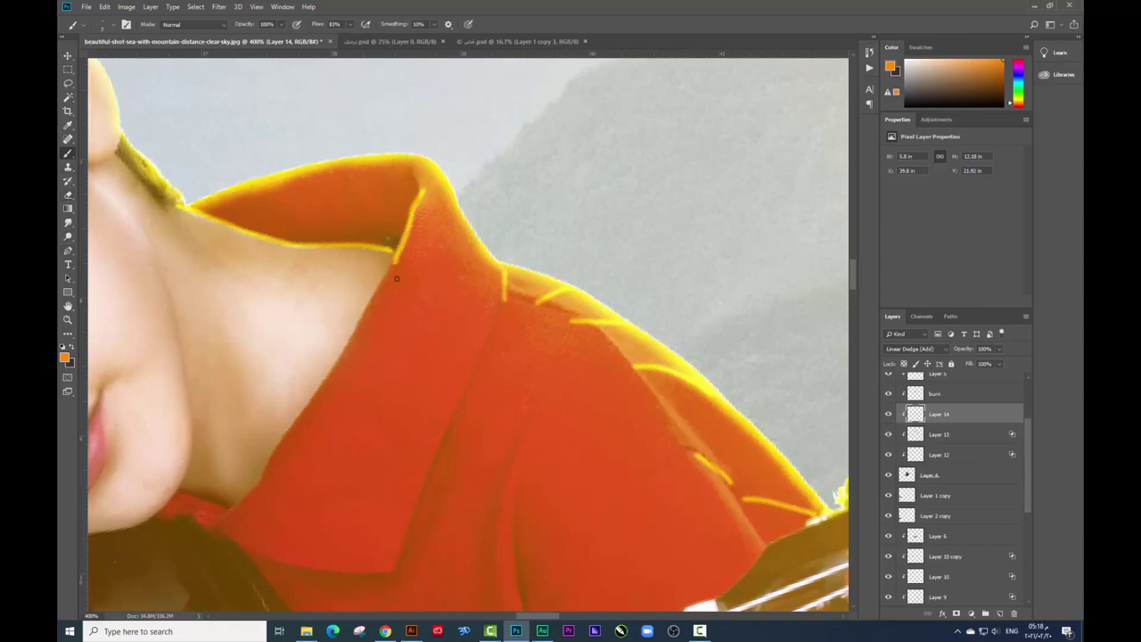
# Step: Adjust Layer 14's Blend If Underlying Layer slider so darker areas show through the glow
pyautogui.press('e')
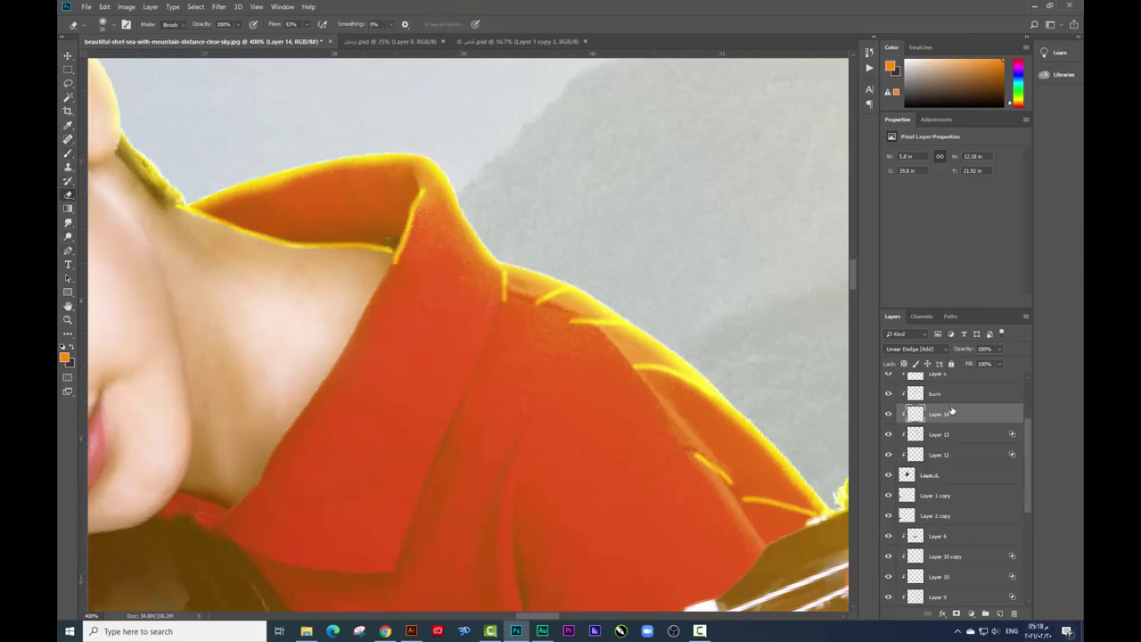
pyautogui.rightClick(951, 410)
pyautogui.click(896, 199)
pyautogui.moveTo(843, 365); pyautogui.dragTo(855, 362)
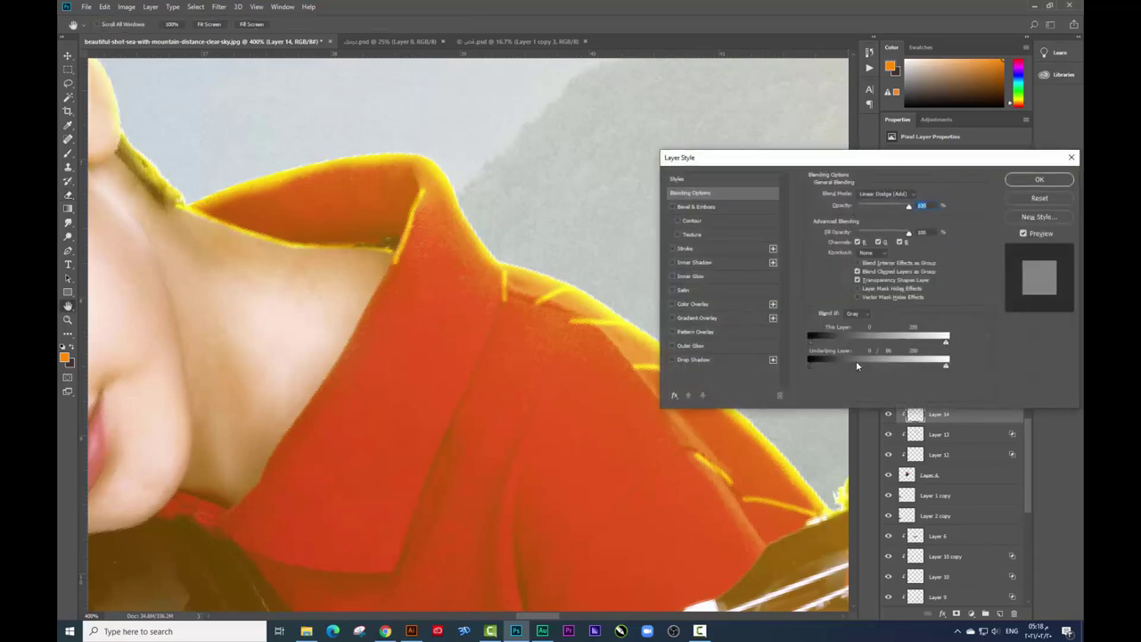
pyautogui.click(1034, 181)
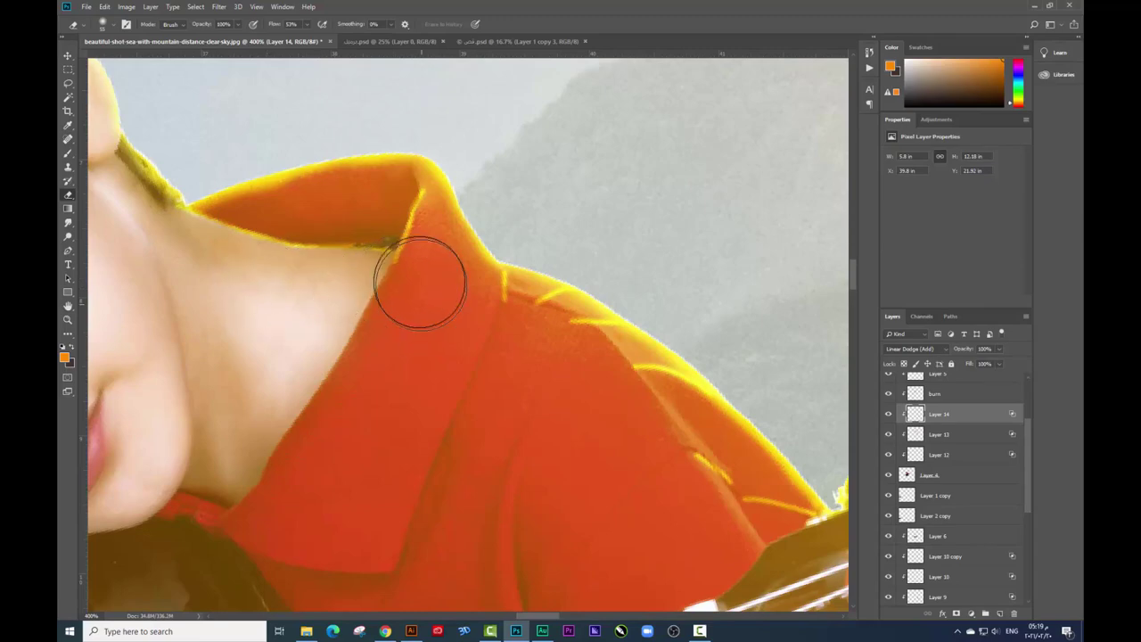
# Step: Erase the stray yellow streak near the collar and check the sleeve and elbow edges
pyautogui.moveTo(433, 273)
pyautogui.mouseDown()
pyautogui.moveTo(362, 292)
pyautogui.moveTo(420, 348)
pyautogui.moveTo(463, 349)
pyautogui.moveTo(501, 369)
pyautogui.moveTo(347, 264)
pyautogui.mouseUp()
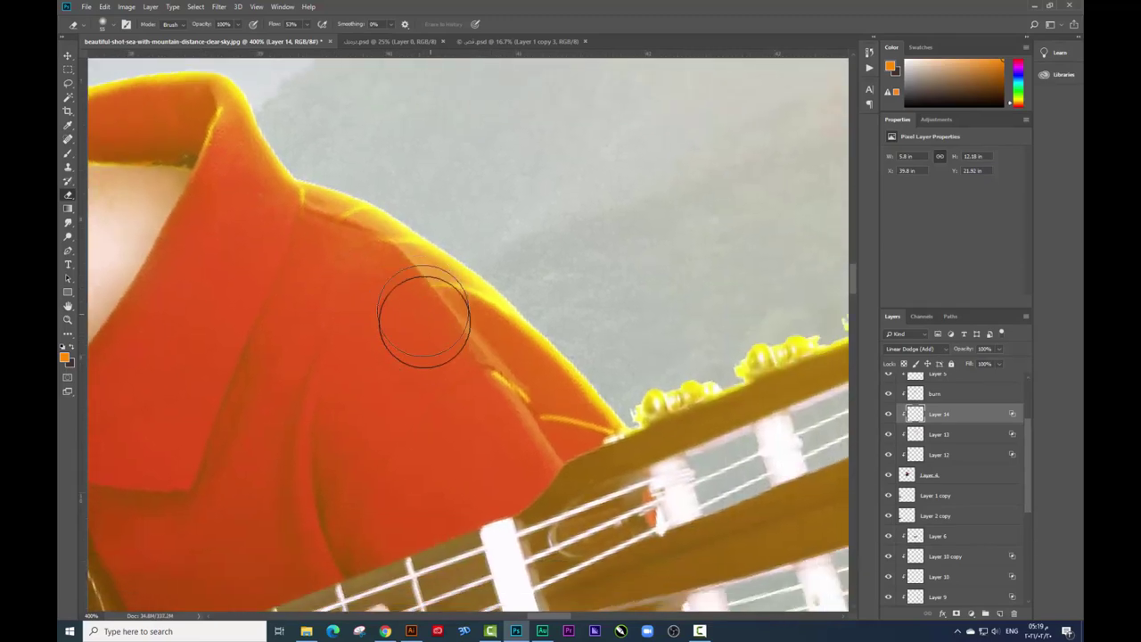
pyautogui.moveTo(477, 411)
pyautogui.mouseDown()
pyautogui.moveTo(467, 376)
pyautogui.moveTo(478, 387)
pyautogui.moveTo(427, 344)
pyautogui.mouseUp()
pyautogui.scroll(-3, 427, 344)
pyautogui.moveTo(423, 396); pyautogui.dragTo(392, 111)
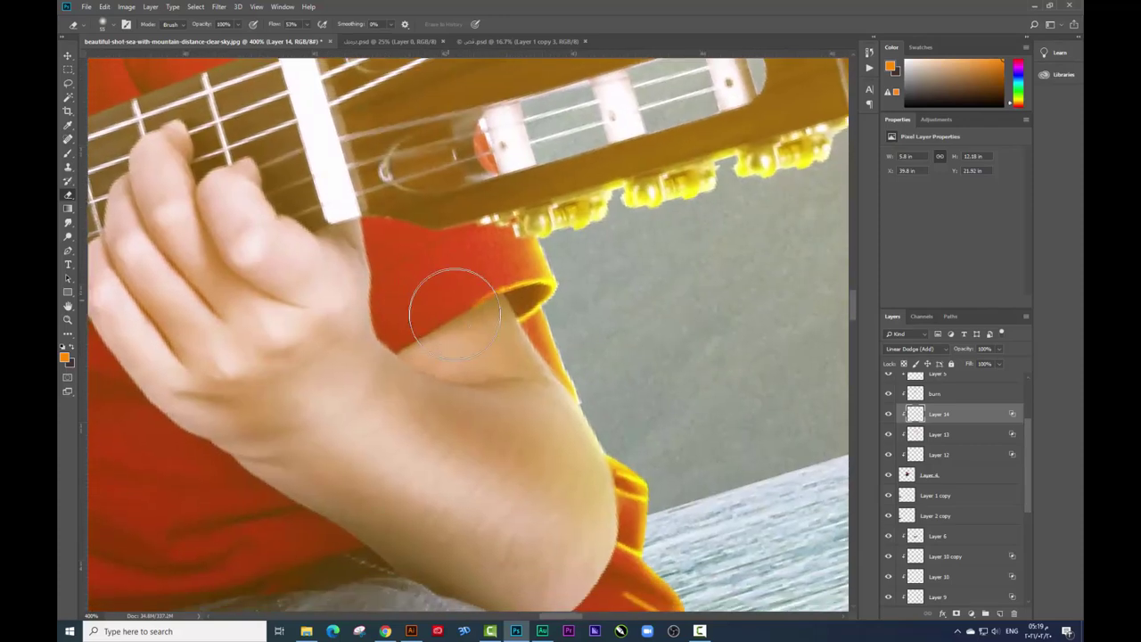
pyautogui.moveTo(540, 351); pyautogui.dragTo(530, 306)
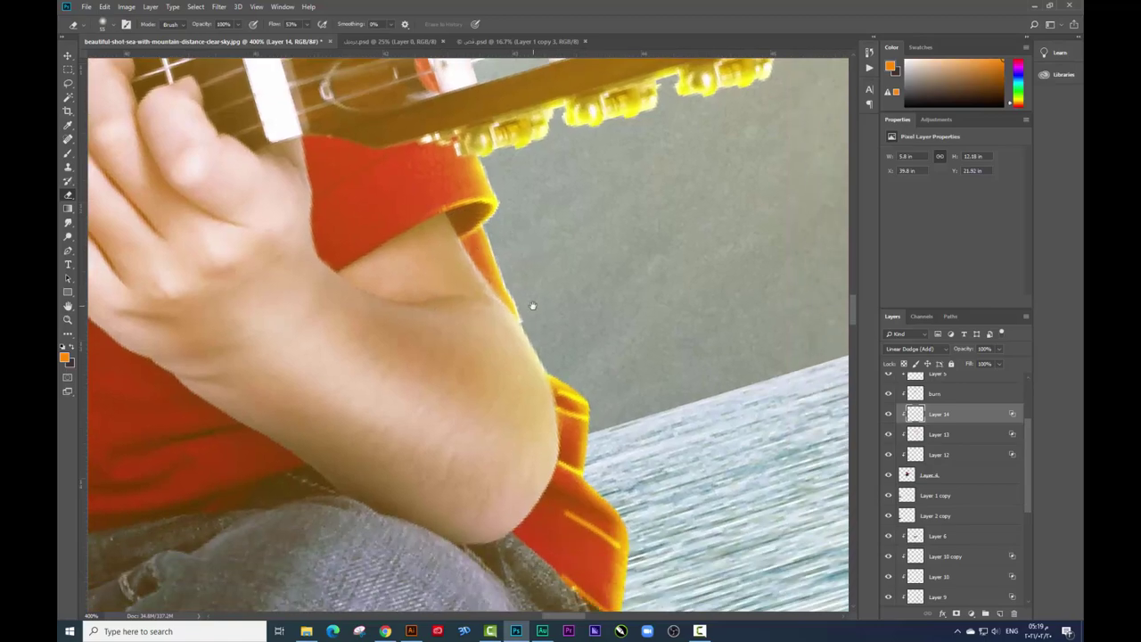
pyautogui.moveTo(473, 338)
pyautogui.mouseDown()
pyautogui.moveTo(468, 259)
pyautogui.moveTo(470, 368)
pyautogui.mouseUp()
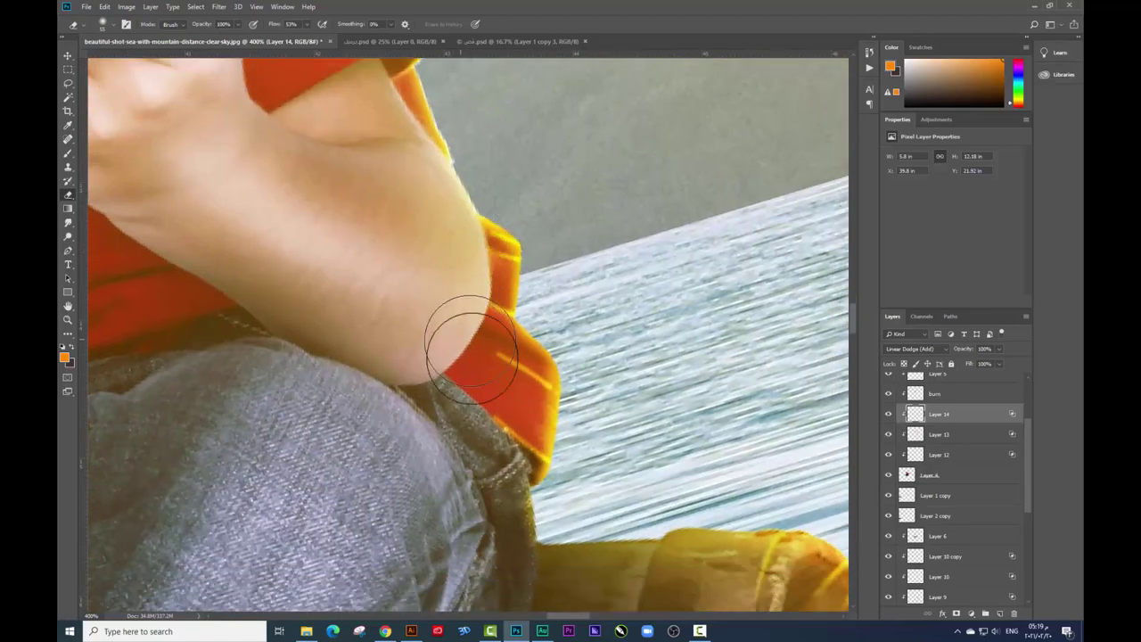
pyautogui.scroll(-4, 470, 365)
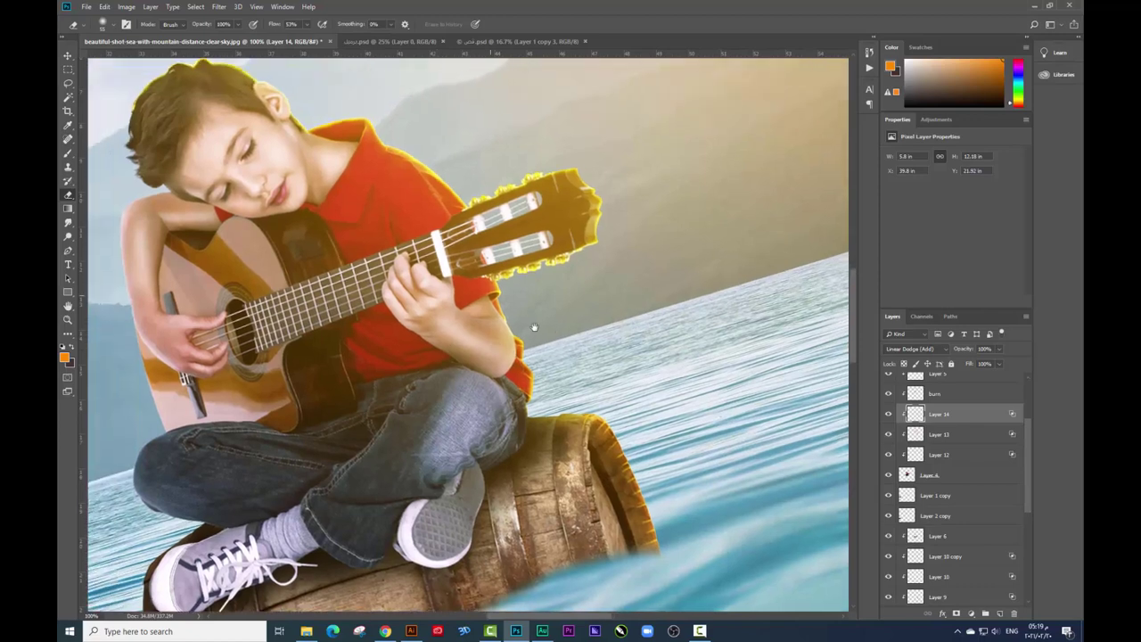
pyautogui.moveTo(440, 344); pyautogui.dragTo(514, 439)
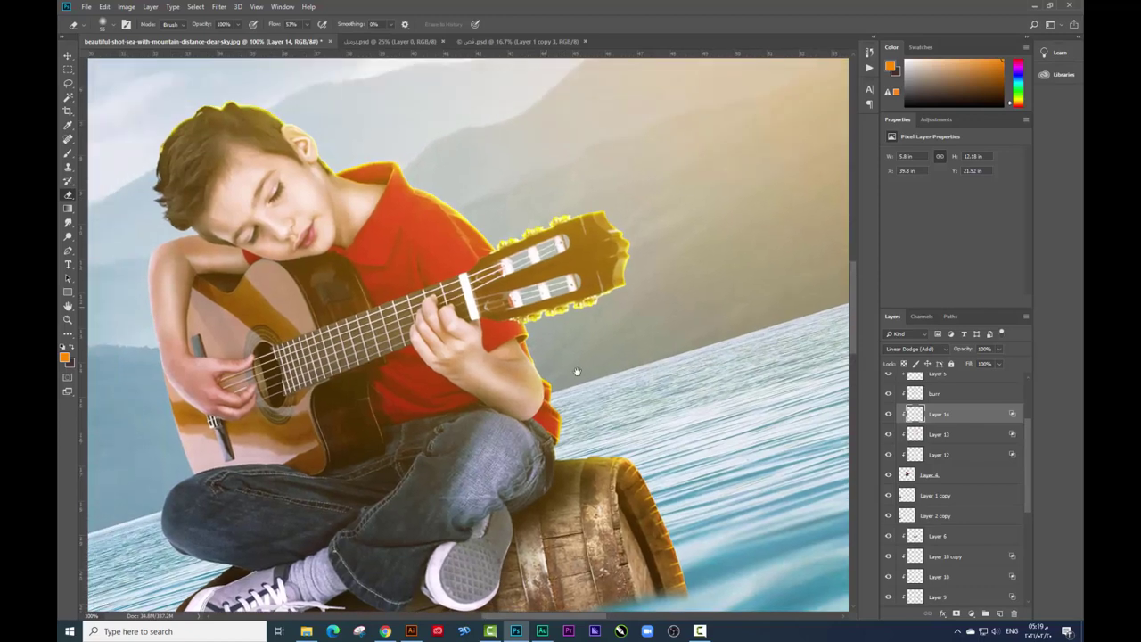
# Step: Touch up the glow around the guitar headstock, then view the whole boy and barrel
pyautogui.hotkey('ctrl', 't')
pyautogui.press('Escape')
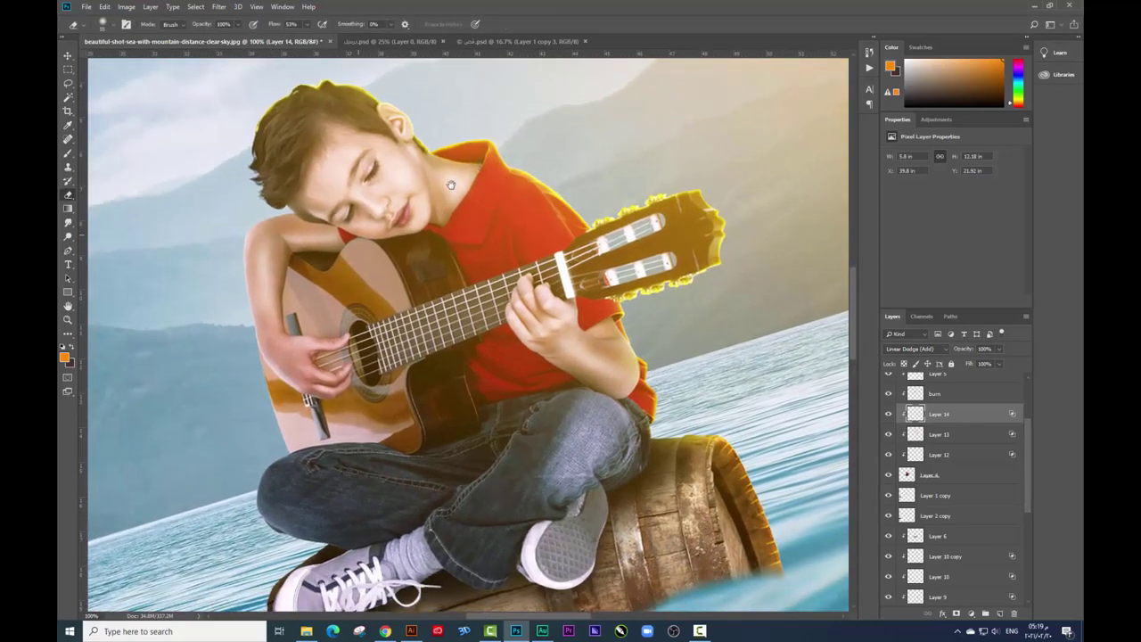
pyautogui.moveTo(443, 253); pyautogui.dragTo(536, 201)
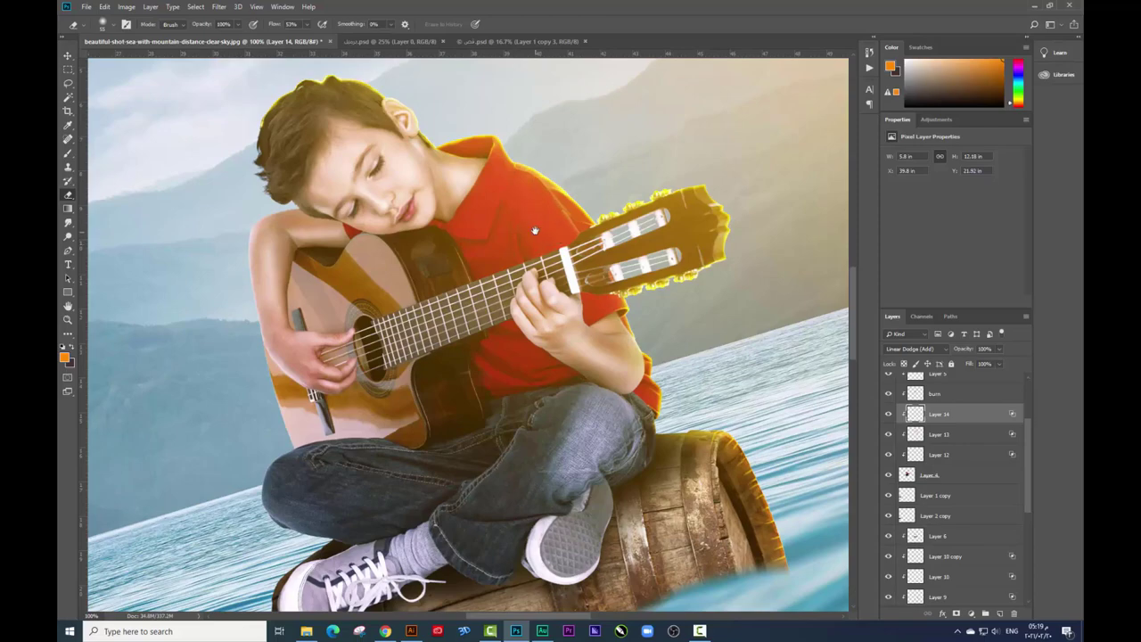
pyautogui.moveTo(529, 209)
pyautogui.mouseDown()
pyautogui.moveTo(436, 272)
pyautogui.moveTo(443, 308)
pyautogui.mouseUp()
pyautogui.hotkey('ctrl', '+')
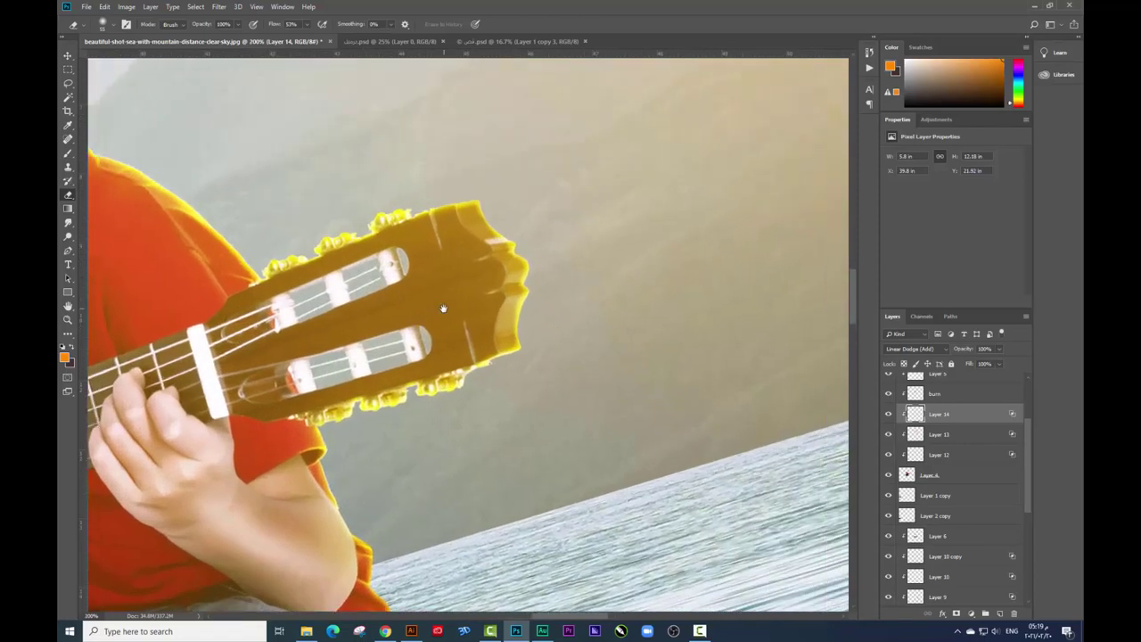
pyautogui.press('b')
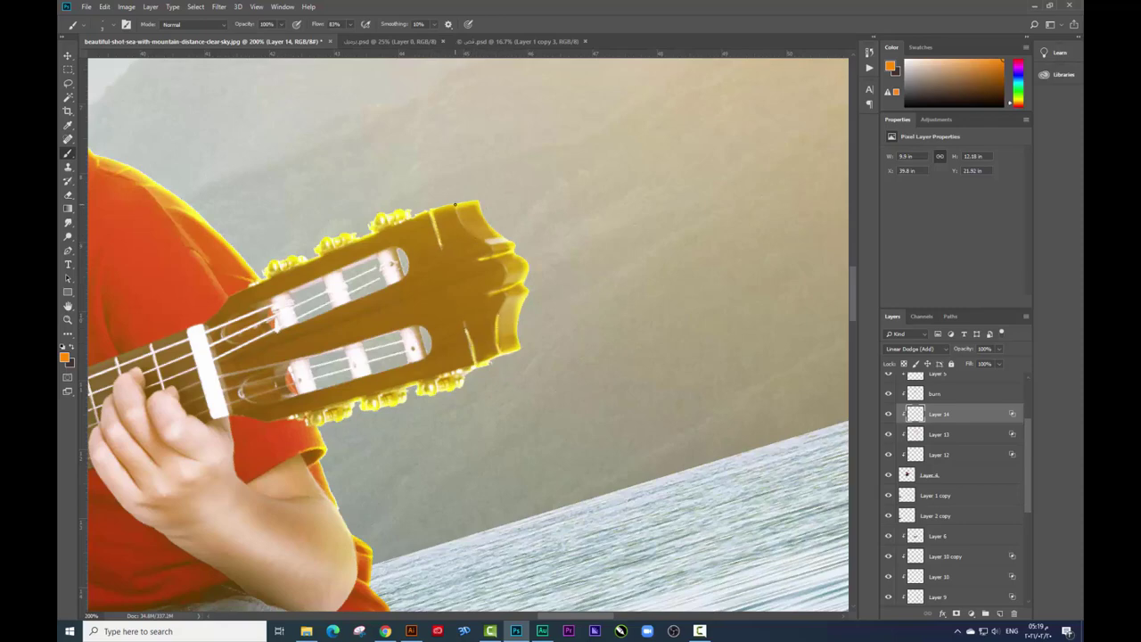
pyautogui.click(70, 195)
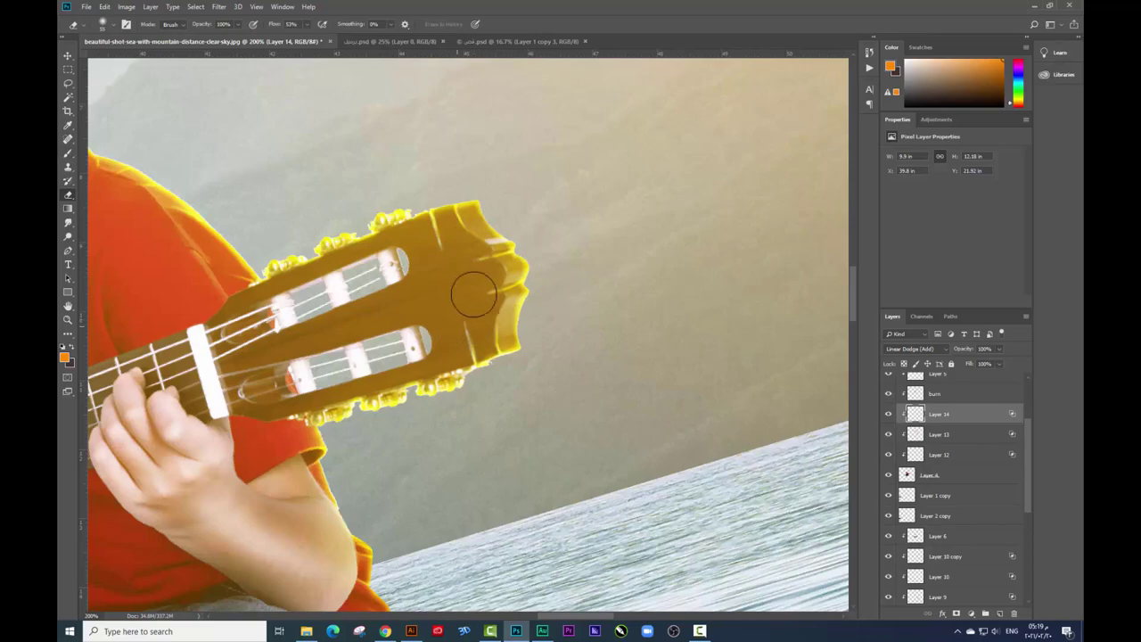
pyautogui.hotkey('ctrl', '-')
pyautogui.hotkey('ctrl', '-')
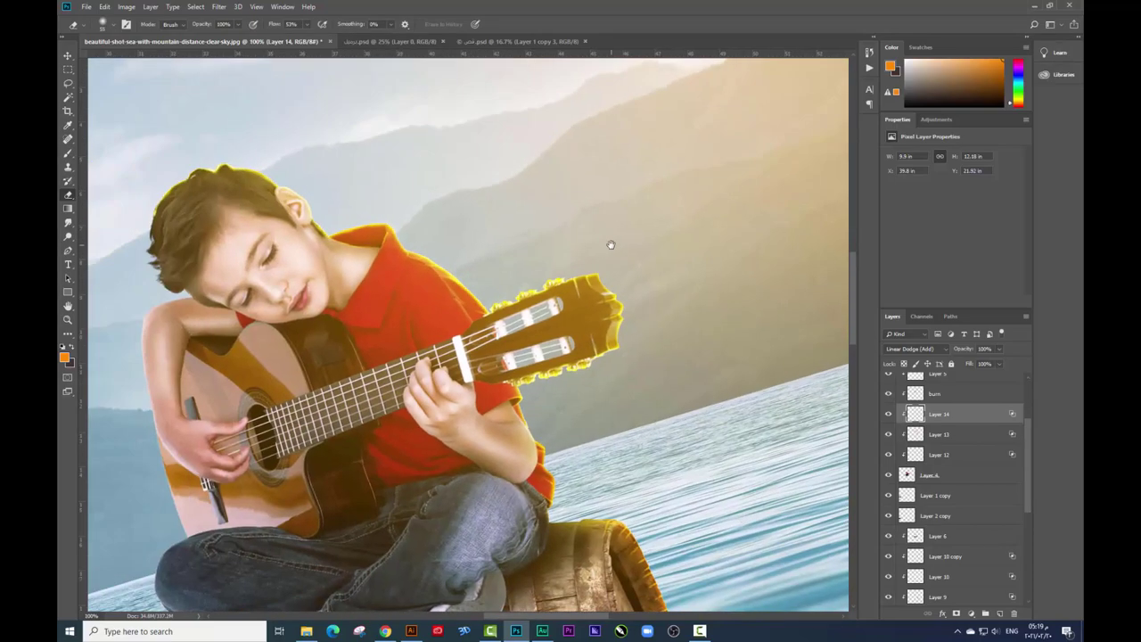
pyautogui.hotkey('ctrl', '-')
# Step: Straighten the rotated canvas view and fit the whole composite in the window
pyautogui.hotkey('ctrl', 't')
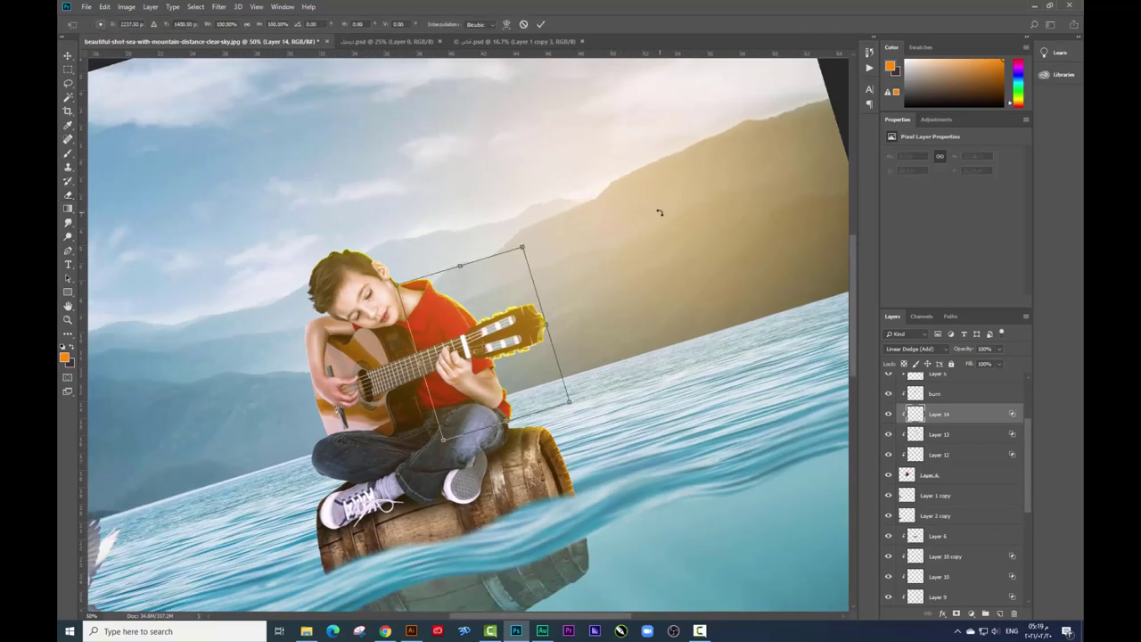
pyautogui.press('Escape')
pyautogui.press('r')
pyautogui.moveTo(573, 197); pyautogui.dragTo(644, 292)
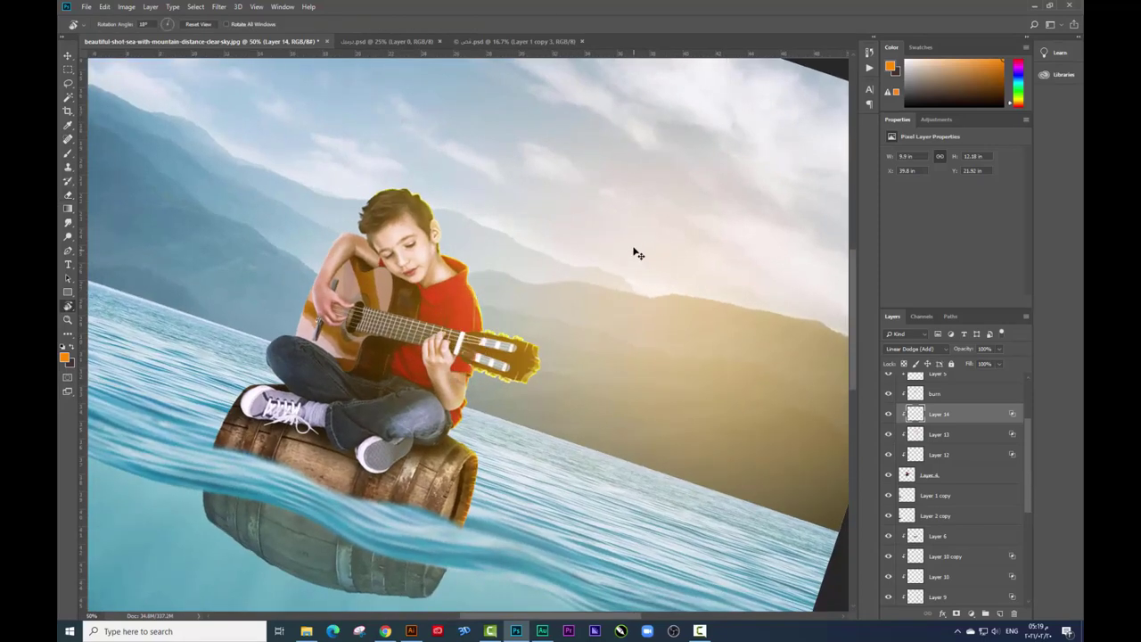
pyautogui.hotkey('ctrl', '-')
pyautogui.moveTo(642, 193); pyautogui.dragTo(582, 170)
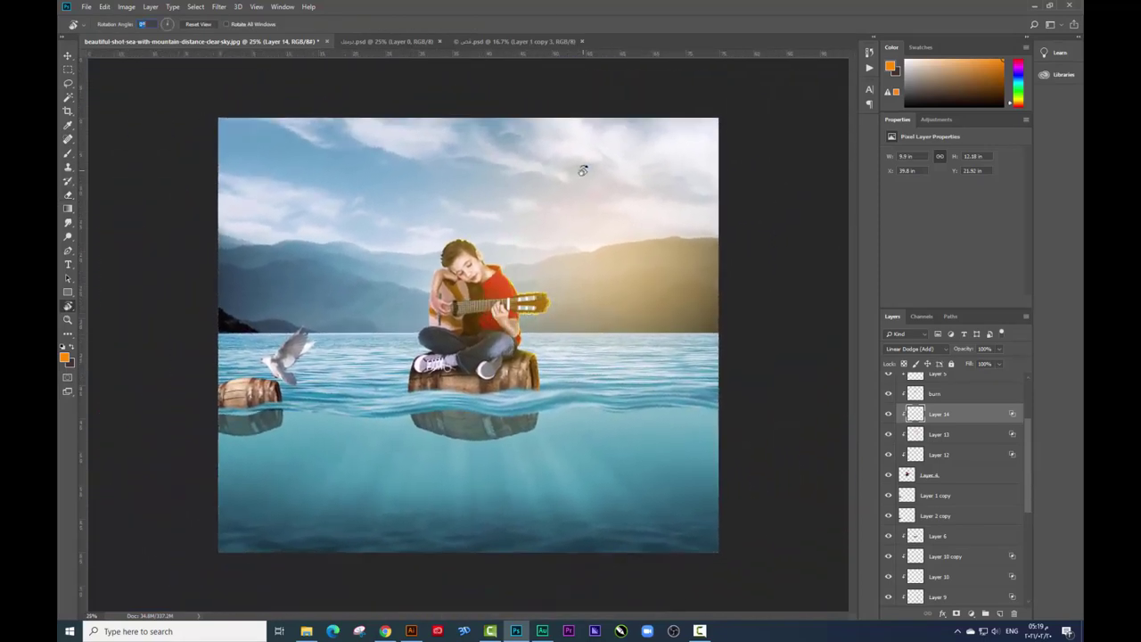
pyautogui.hotkey('ctrl', '+')
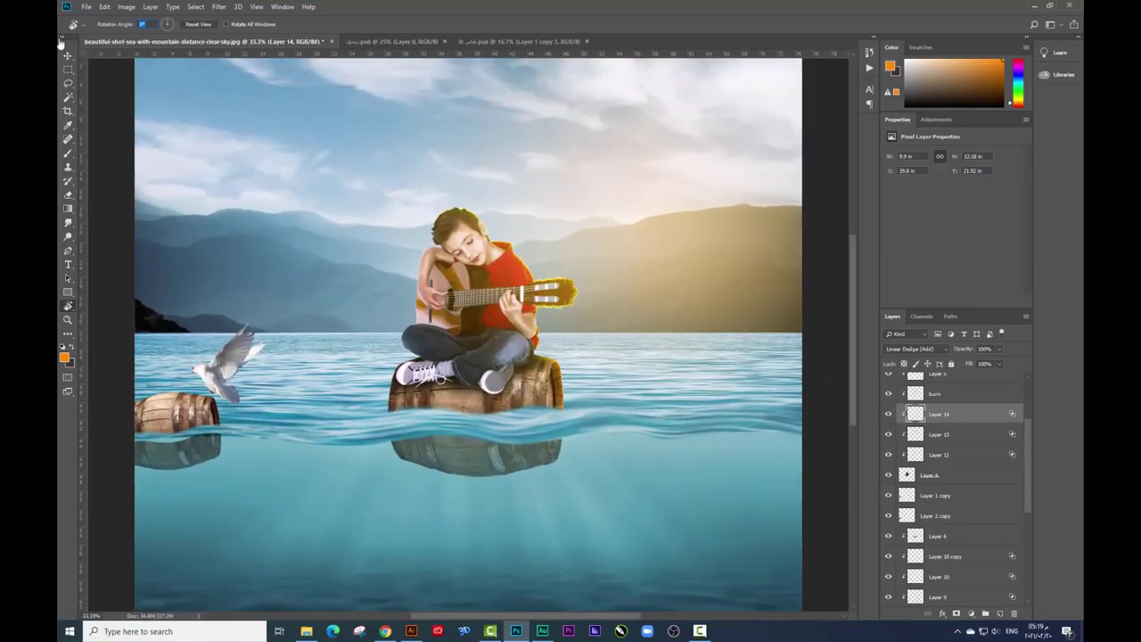
# Step: Select the underwater-background-with-sun-ray layer and switch to the source-image folder in File Explorer
pyautogui.click(67, 56)
pyautogui.hotkey('ctrl', '-')
pyautogui.rightClick(570, 470)
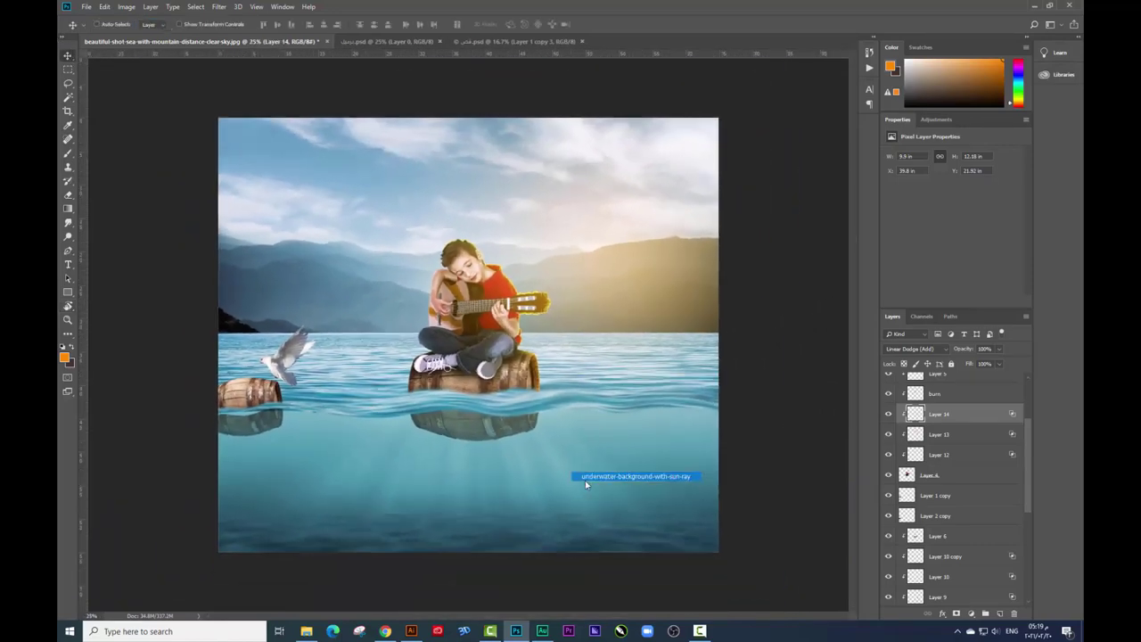
pyautogui.click(585, 480)
pyautogui.hotkey('alt', 'Tab')
# Step: Drag underwater-coral-reef-red-sea.jpg into the composite and start enlarging it with Free Transform
pyautogui.click(337, 269)
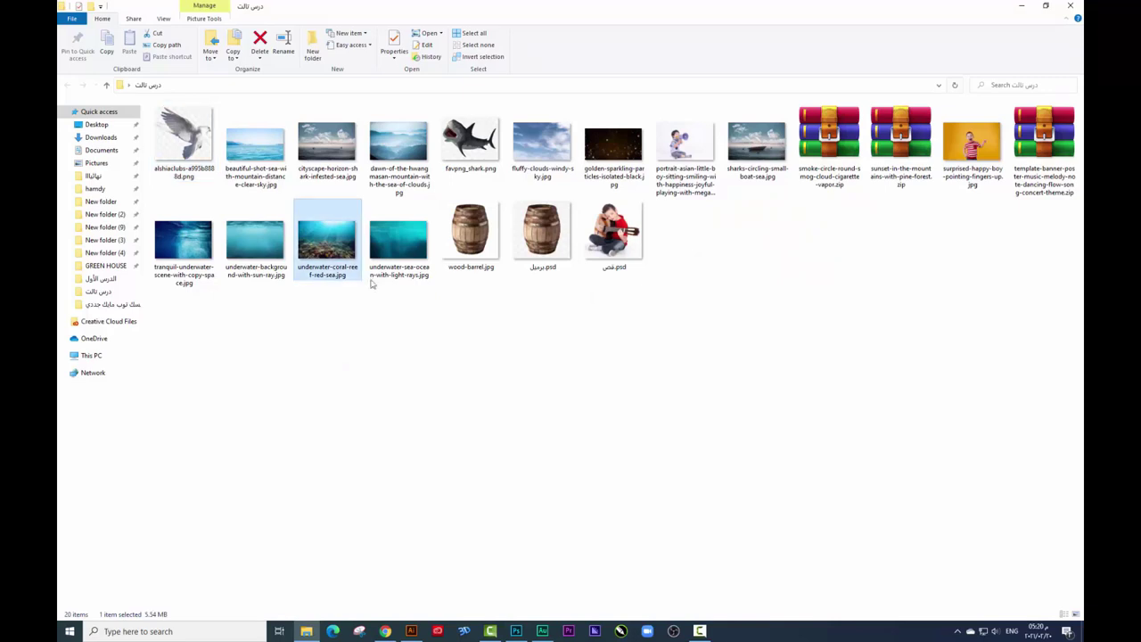
pyautogui.moveTo(345, 256)
pyautogui.mouseDown()
pyautogui.moveTo(499, 510)
pyautogui.moveTo(428, 527)
pyautogui.moveTo(403, 563)
pyautogui.mouseUp()
pyautogui.hotkey('ctrl', 't')
pyautogui.moveTo(444, 480); pyautogui.dragTo(719, 357)
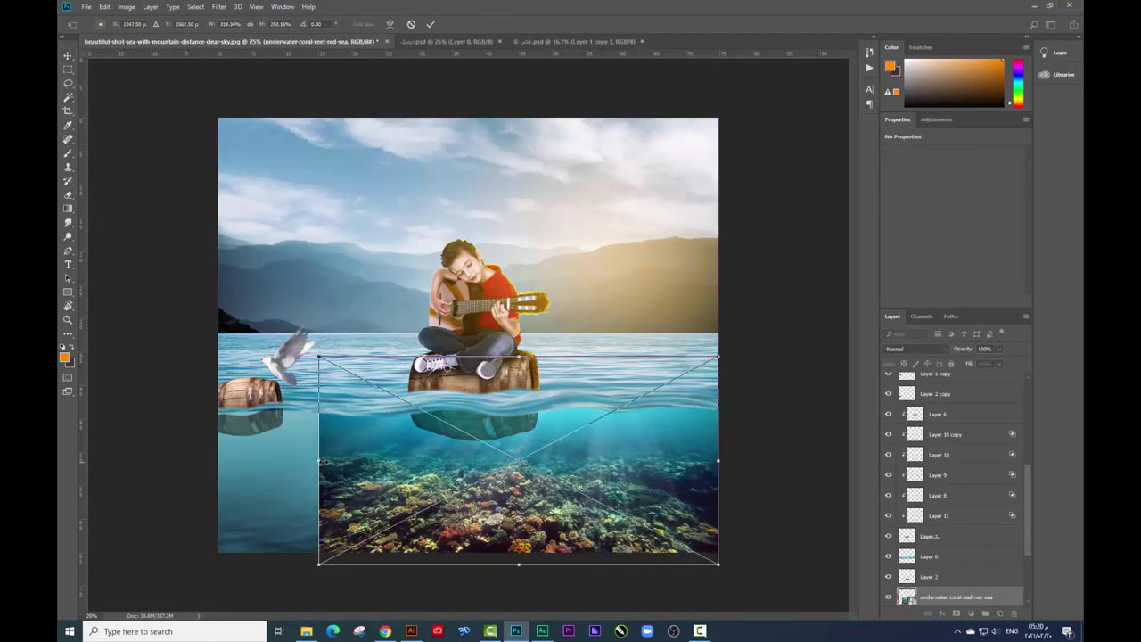
# Step: Stretch the coral reef image to the left canvas edge and set its blend mode to Soft Light
pyautogui.moveTo(319, 460); pyautogui.dragTo(211, 461)
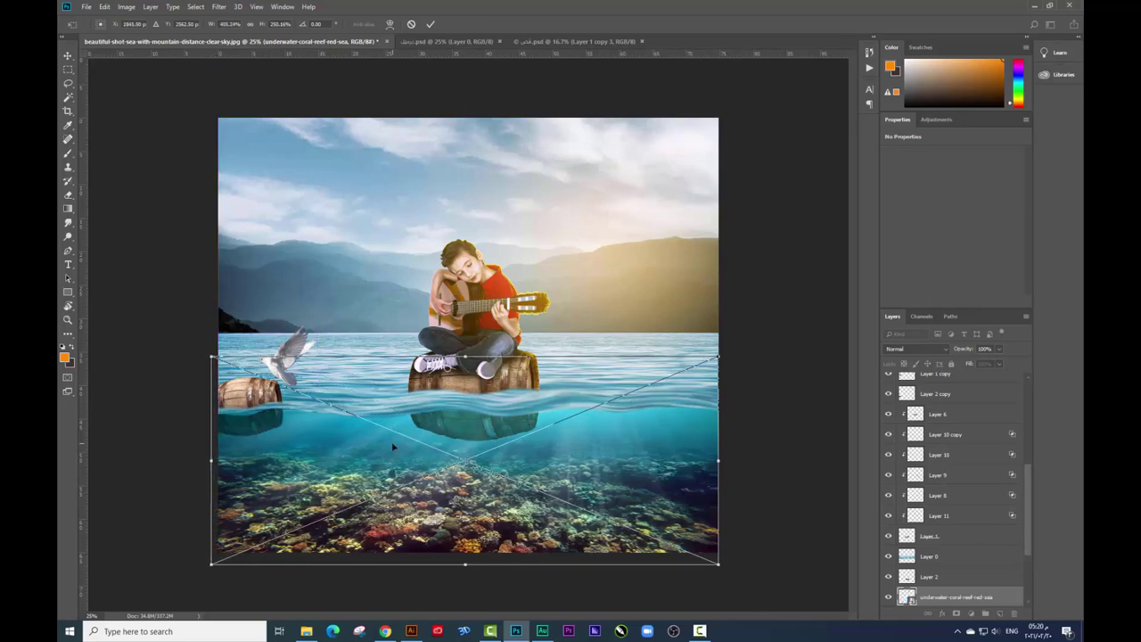
pyautogui.press('Return')
pyautogui.click(893, 348)
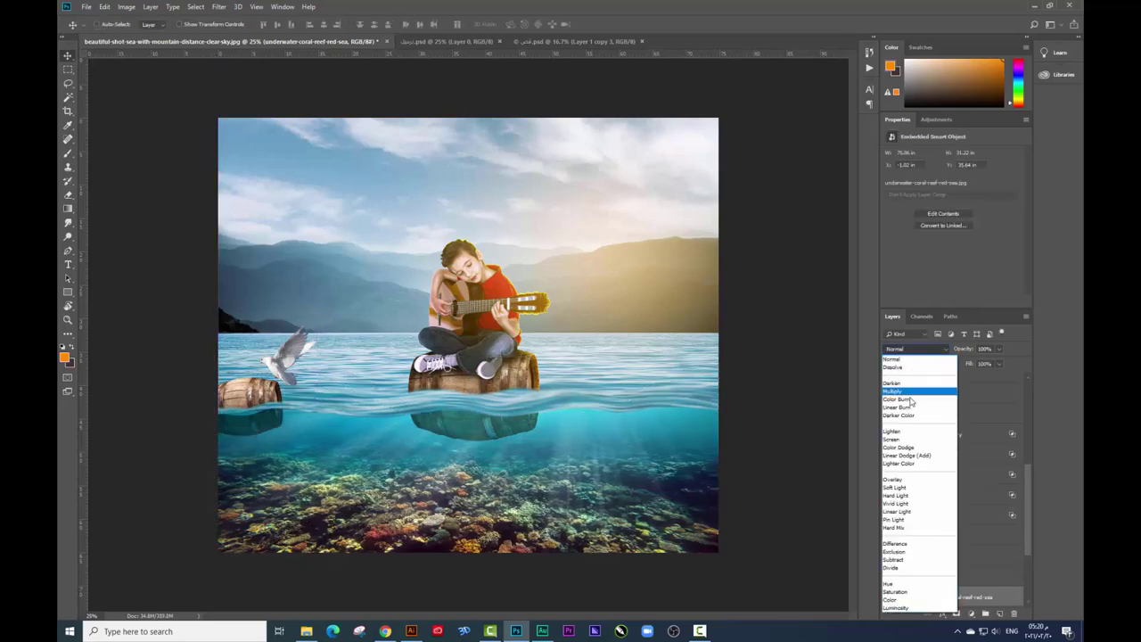
pyautogui.click(900, 401)
pyautogui.press('Down')
pyautogui.press('Down')
pyautogui.press('Down')
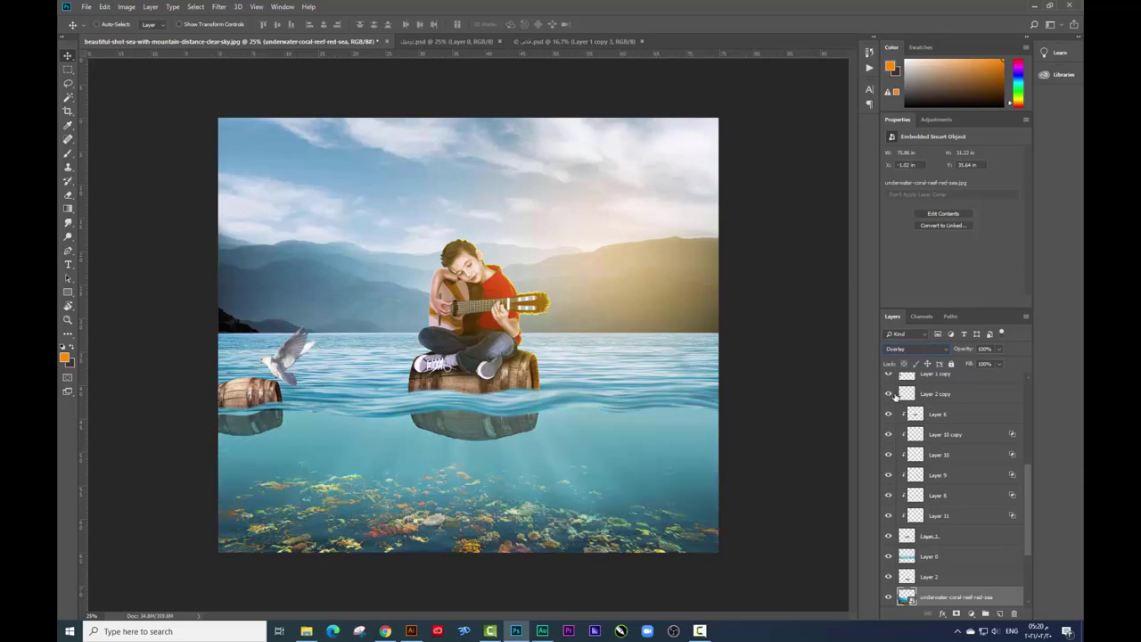
pyautogui.press('Down')
pyautogui.press('Down')
pyautogui.press('Down')
pyautogui.press('Down')
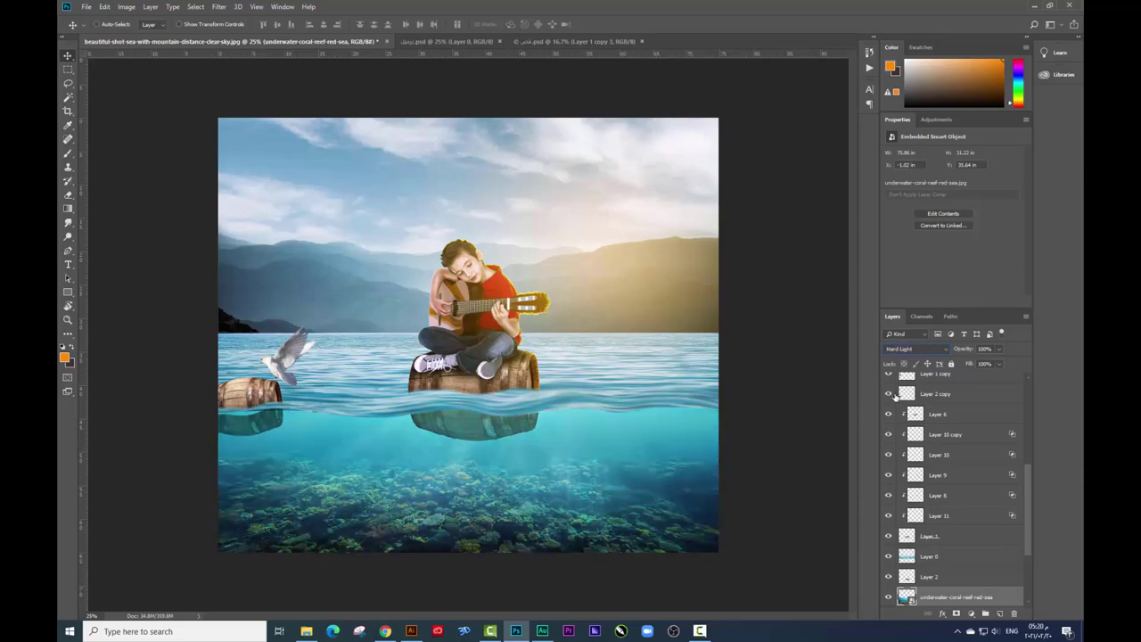
pyautogui.press('Down')
pyautogui.press('Down')
pyautogui.click(613, 441)
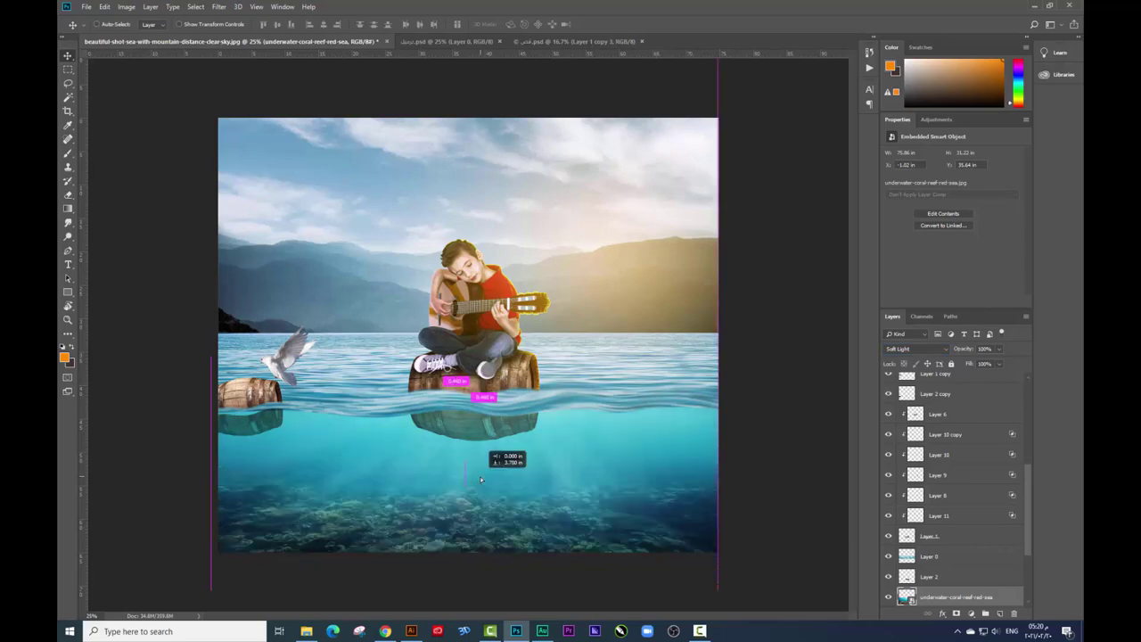
# Step: Raise the coral layer's top edge to the horizon and select the band above the waterline
pyautogui.hotkey('ctrl', 't')
pyautogui.moveTo(465, 357); pyautogui.dragTo(465, 309)
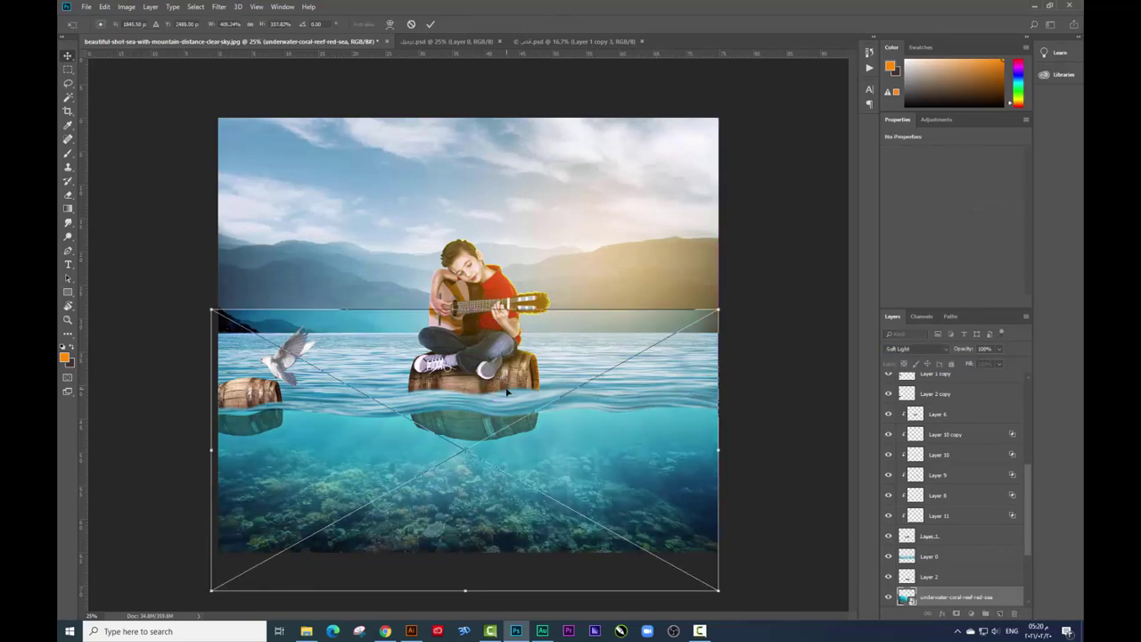
pyautogui.press('Return')
pyautogui.click(68, 152)
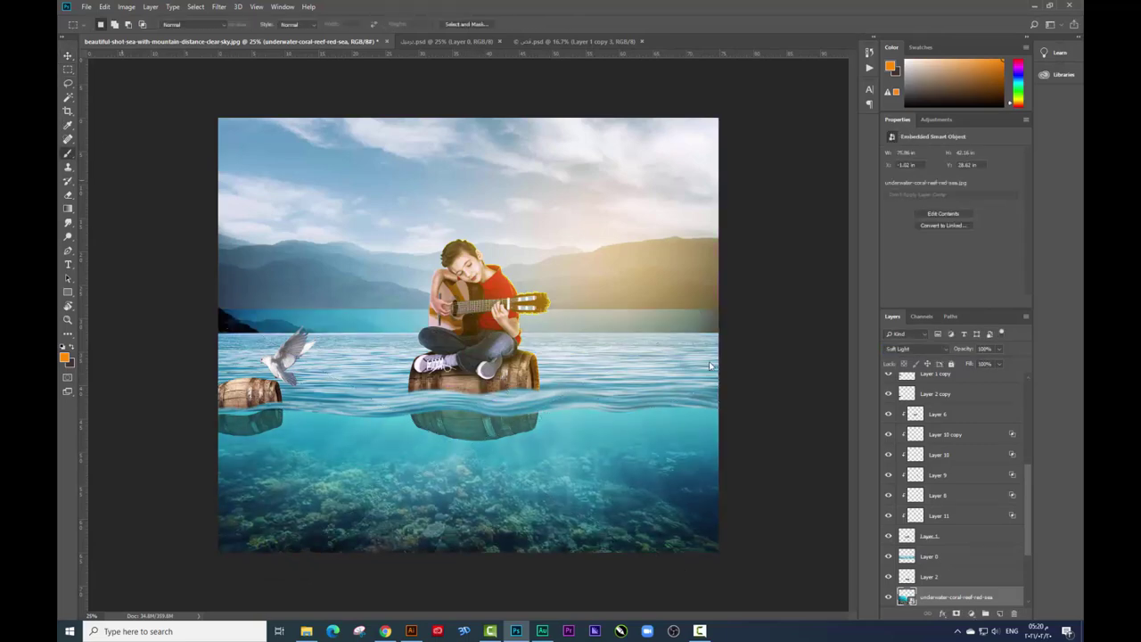
pyautogui.click(68, 68)
pyautogui.moveTo(218, 251); pyautogui.dragTo(718, 370)
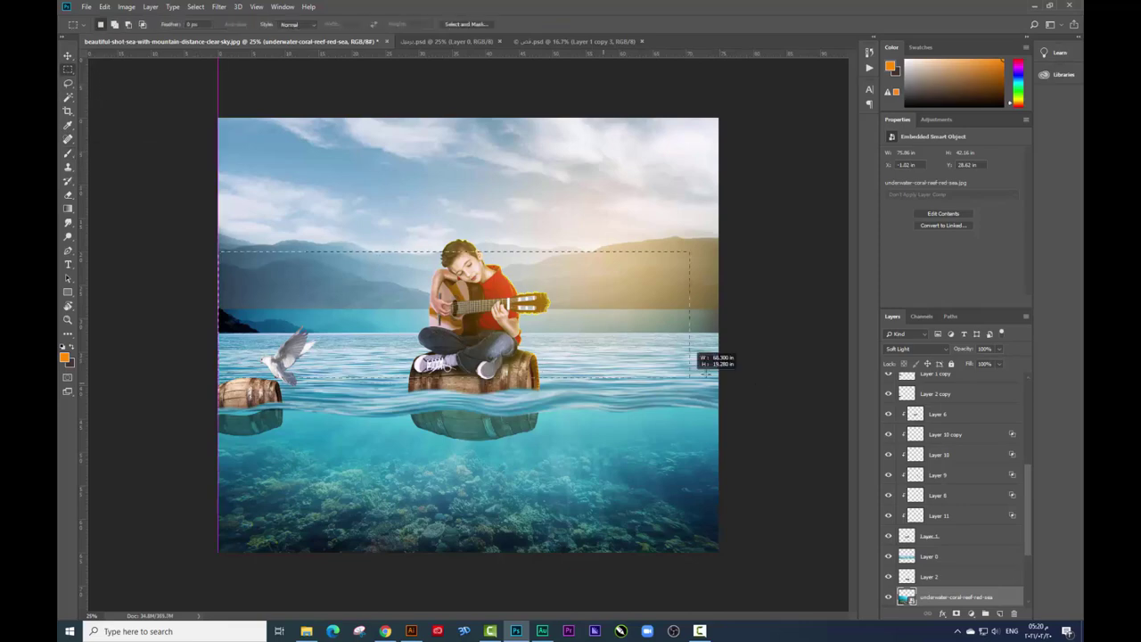
# Step: Rasterize the coral reef layer and clear the selection
pyautogui.rightClick(944, 590)
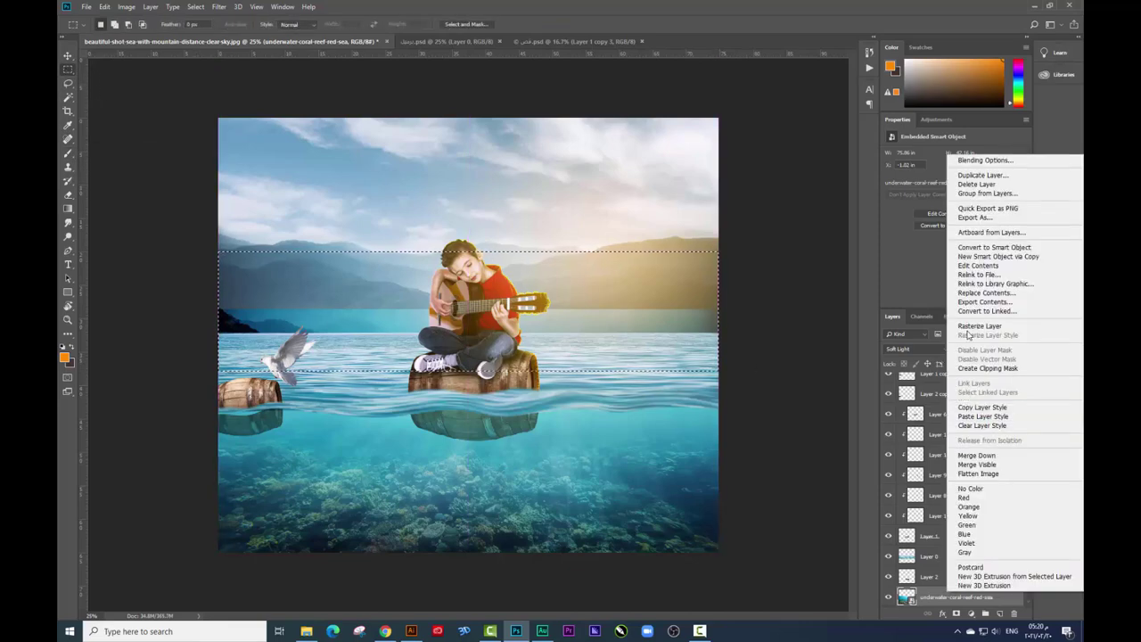
pyautogui.click(971, 332)
pyautogui.click(807, 366)
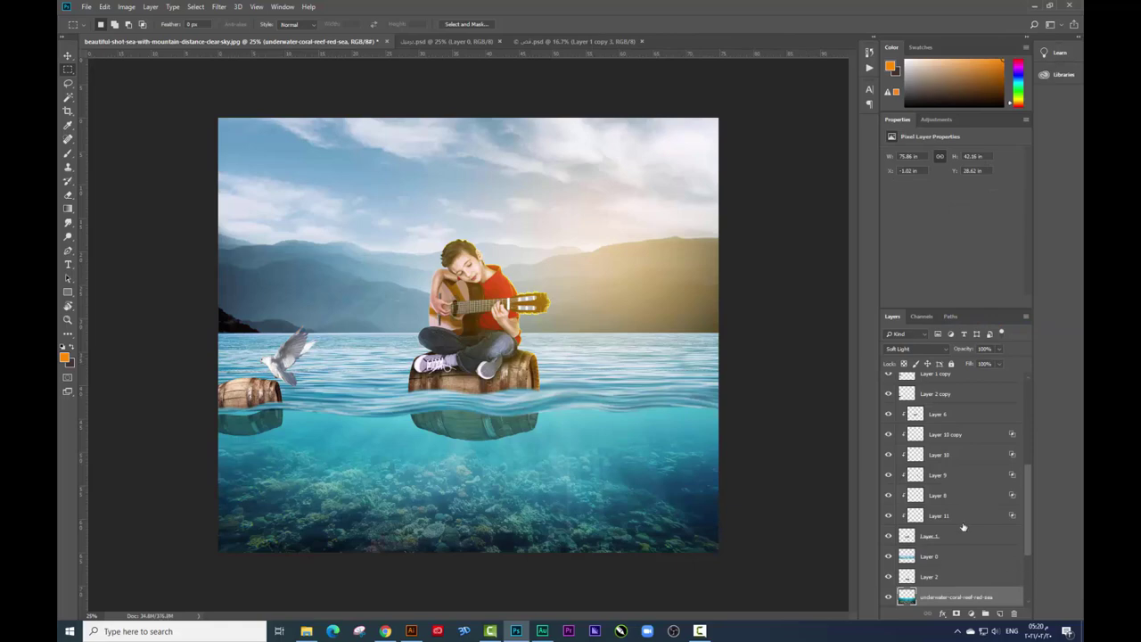
pyautogui.scroll(-2, 962, 526)
pyautogui.scroll(-2, 962, 530)
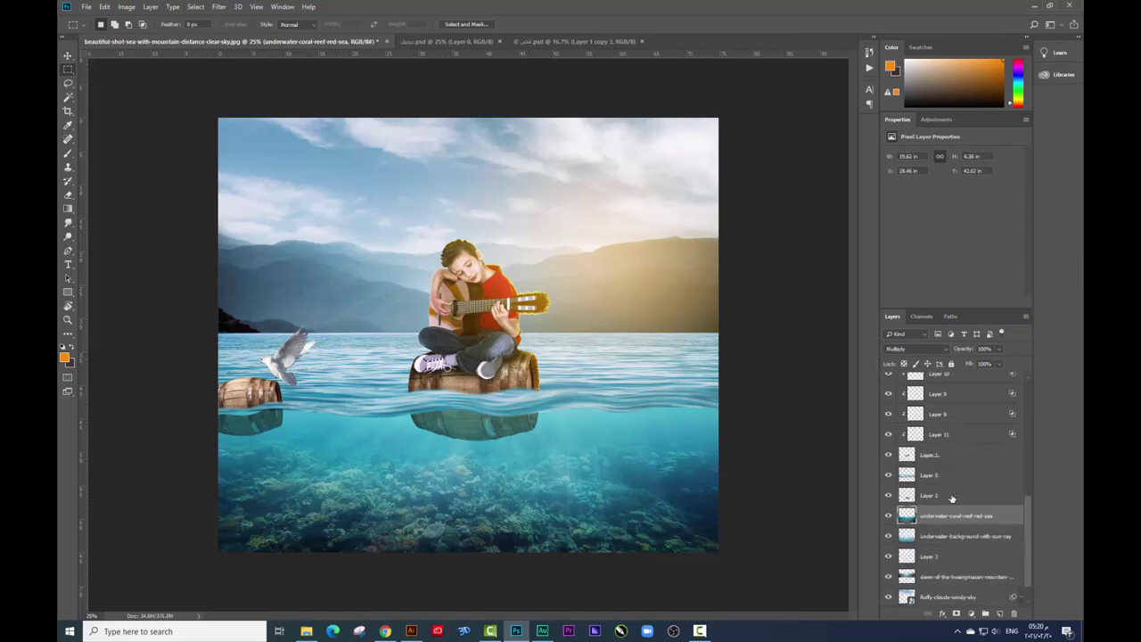
# Step: Add a Levels adjustment with input black 30 and output levels 14–202
pyautogui.click(948, 495)
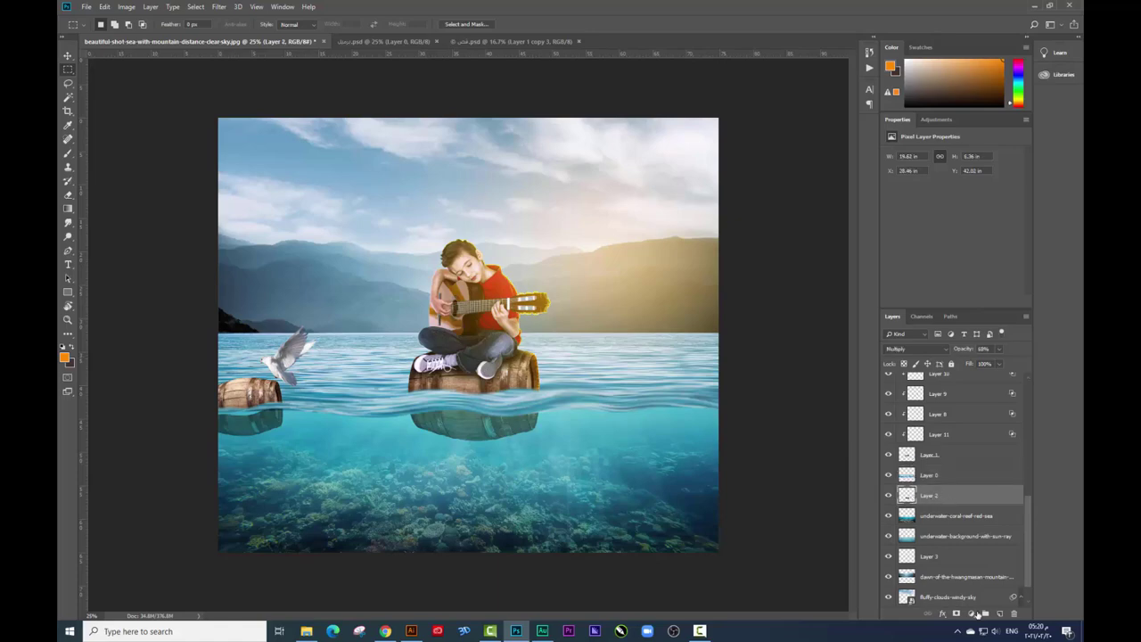
pyautogui.click(971, 614)
pyautogui.click(989, 473)
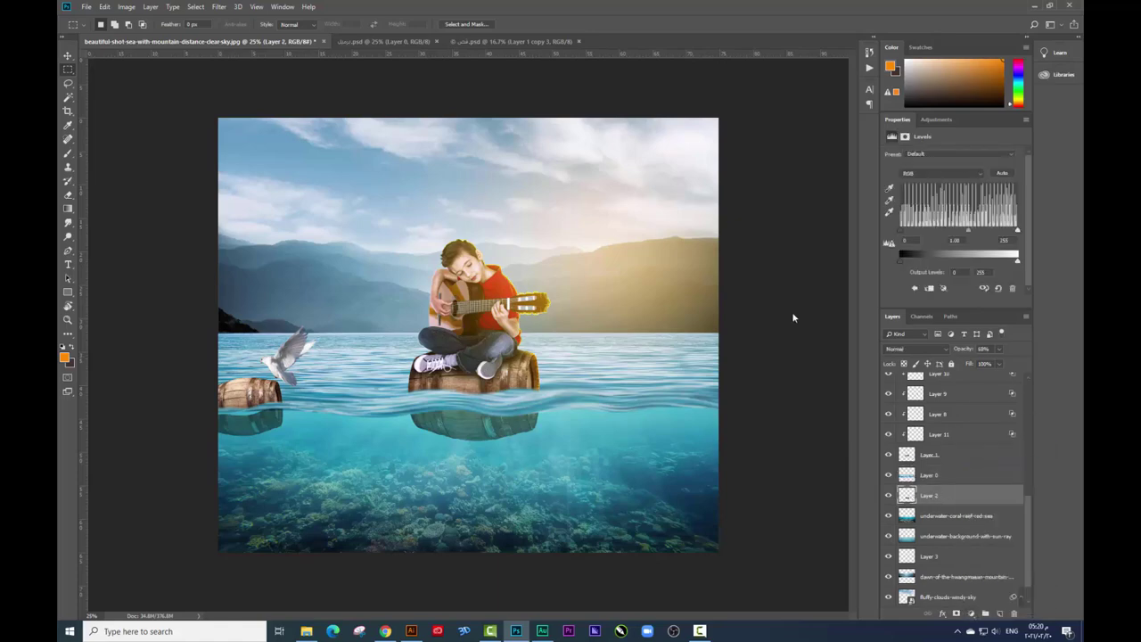
pyautogui.moveTo(1021, 234)
pyautogui.mouseDown()
pyautogui.moveTo(1005, 234)
pyautogui.moveTo(1020, 232)
pyautogui.mouseUp()
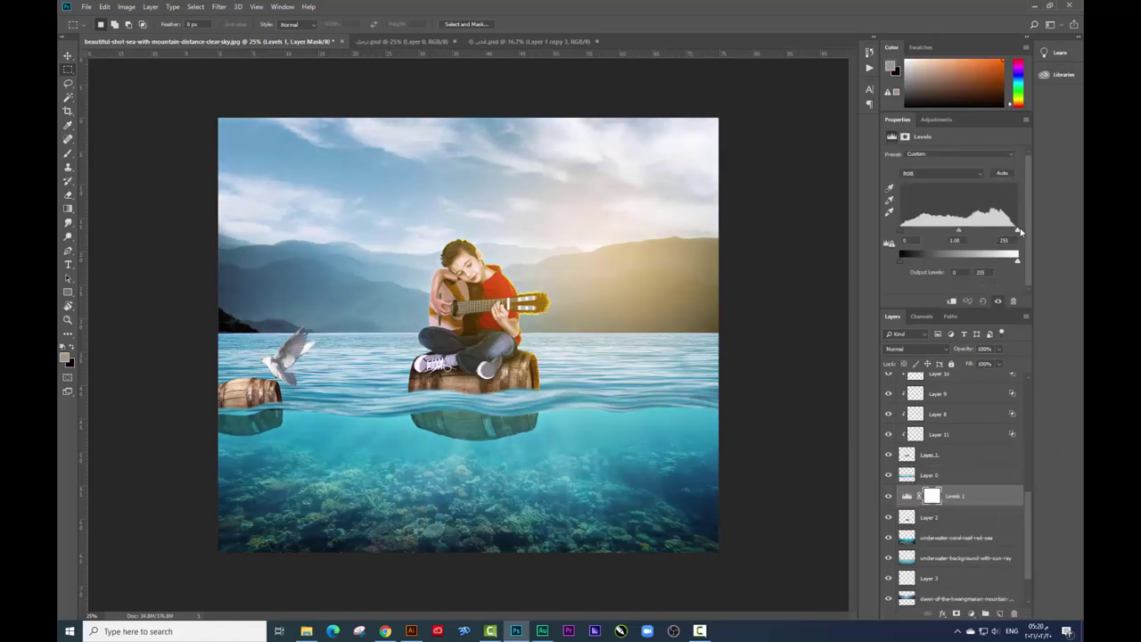
pyautogui.moveTo(901, 231)
pyautogui.mouseDown()
pyautogui.moveTo(915, 233)
pyautogui.moveTo(906, 260)
pyautogui.mouseUp()
pyautogui.moveTo(1018, 260)
pyautogui.mouseDown()
pyautogui.moveTo(1001, 262)
pyautogui.moveTo(992, 288)
pyautogui.mouseUp()
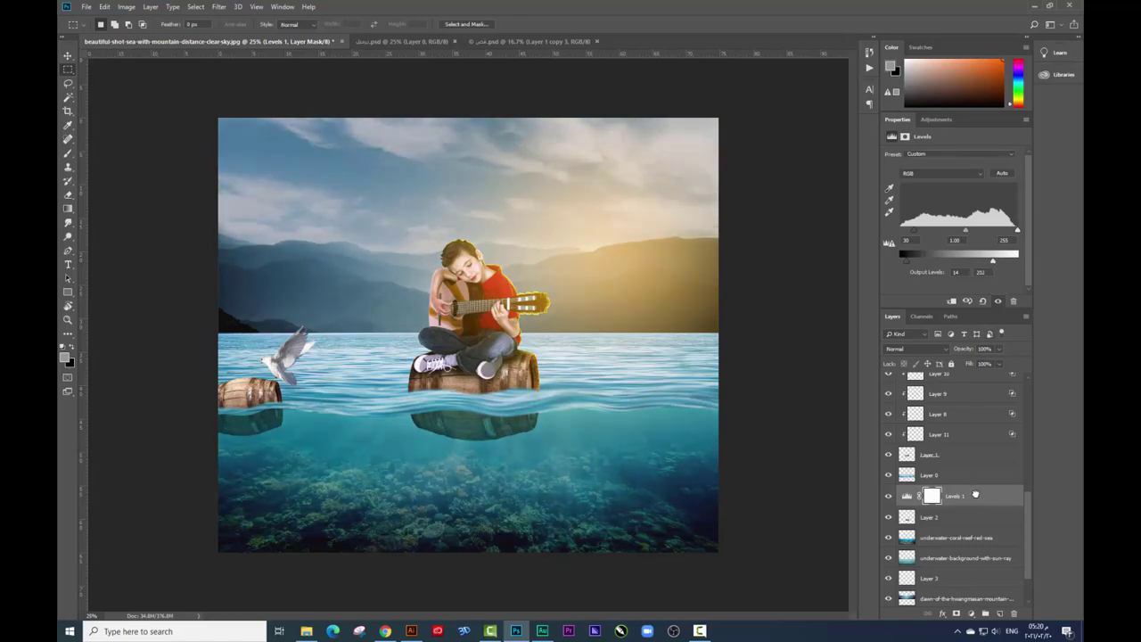
# Step: Place the Levels 1 adjustment just below Layer 0 and select Layer 0
pyautogui.moveTo(975, 494); pyautogui.dragTo(972, 471)
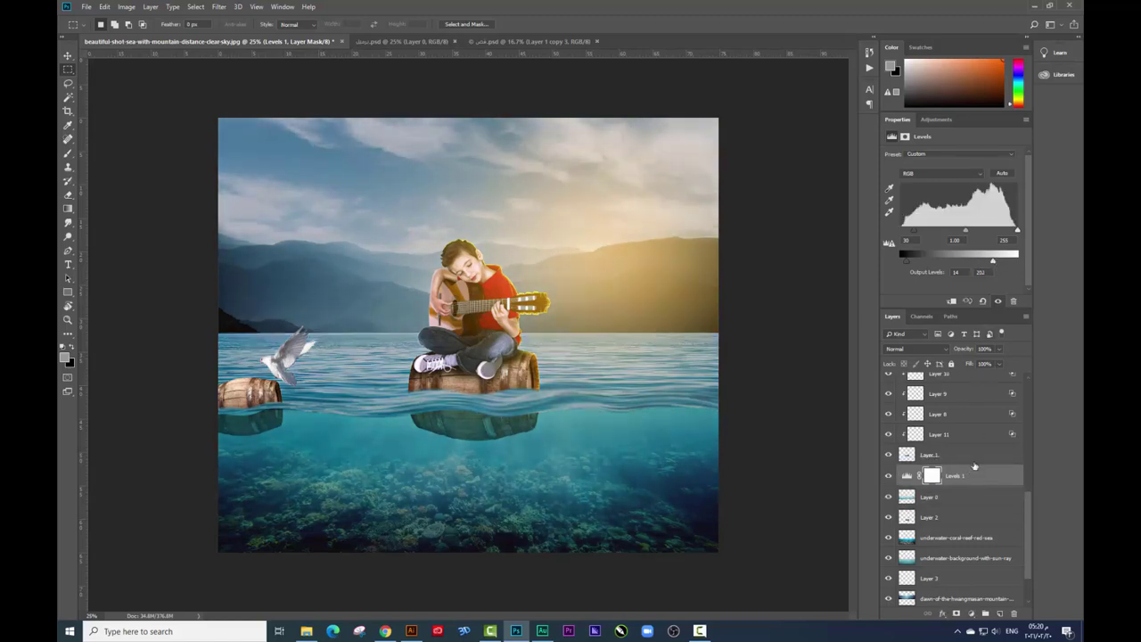
pyautogui.moveTo(951, 499); pyautogui.dragTo(950, 474)
pyautogui.click(954, 479)
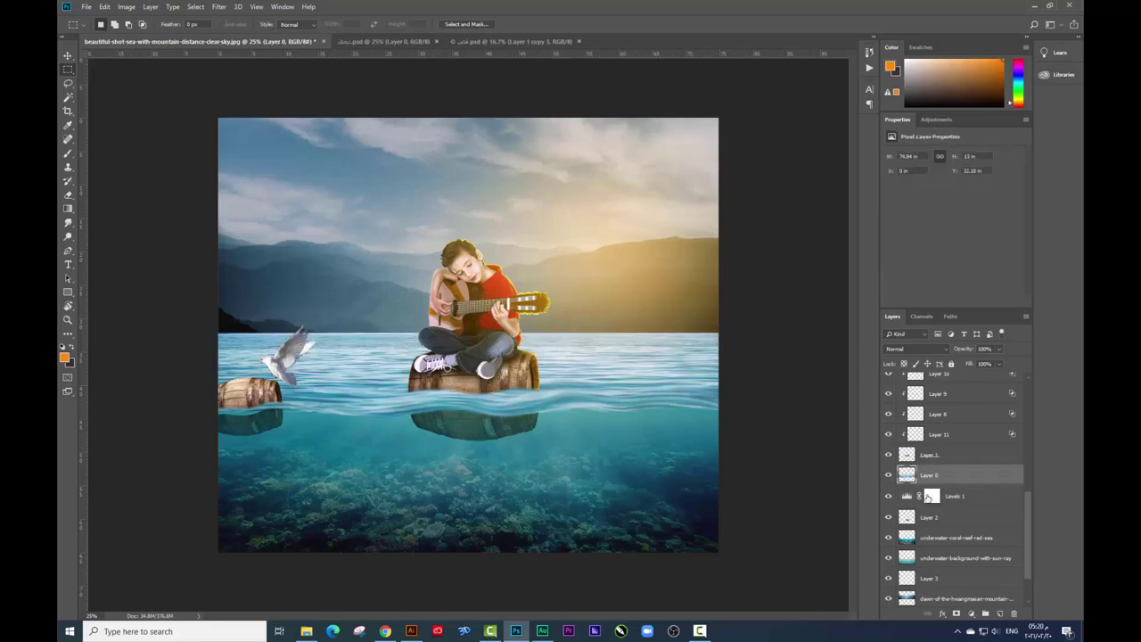
# Step: Add a Brightness/Contrast adjustment clipped to Layer 0 with brightness -44 and contrast -17
pyautogui.click(970, 615)
pyautogui.click(1005, 462)
pyautogui.hotkey('ctrl', 'alt', 'g')
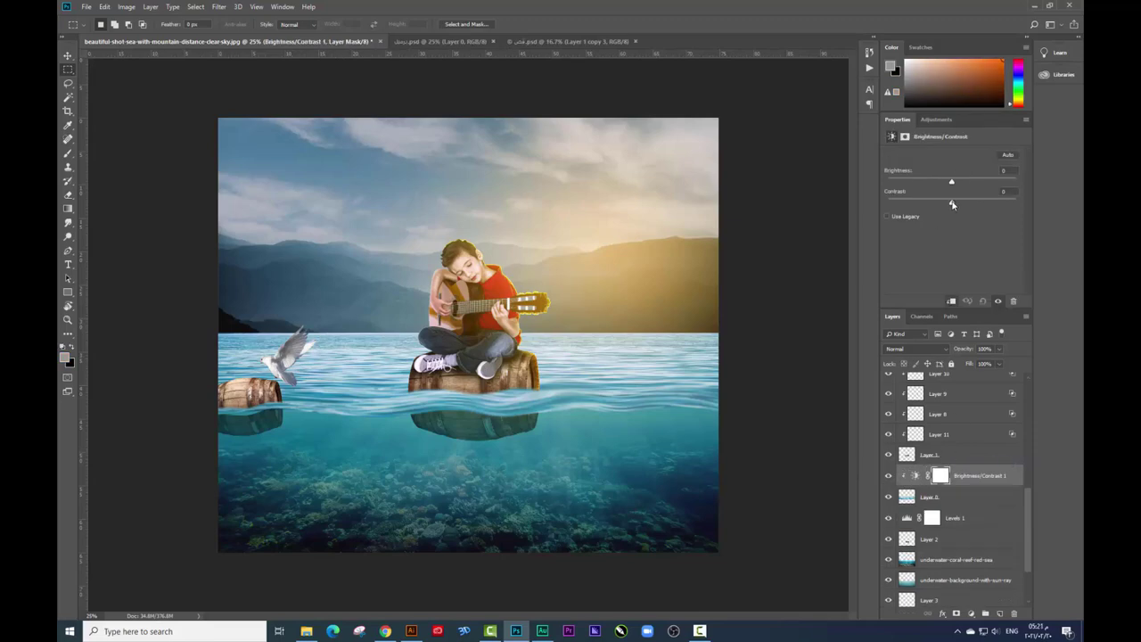
pyautogui.moveTo(952, 183); pyautogui.dragTo(918, 183)
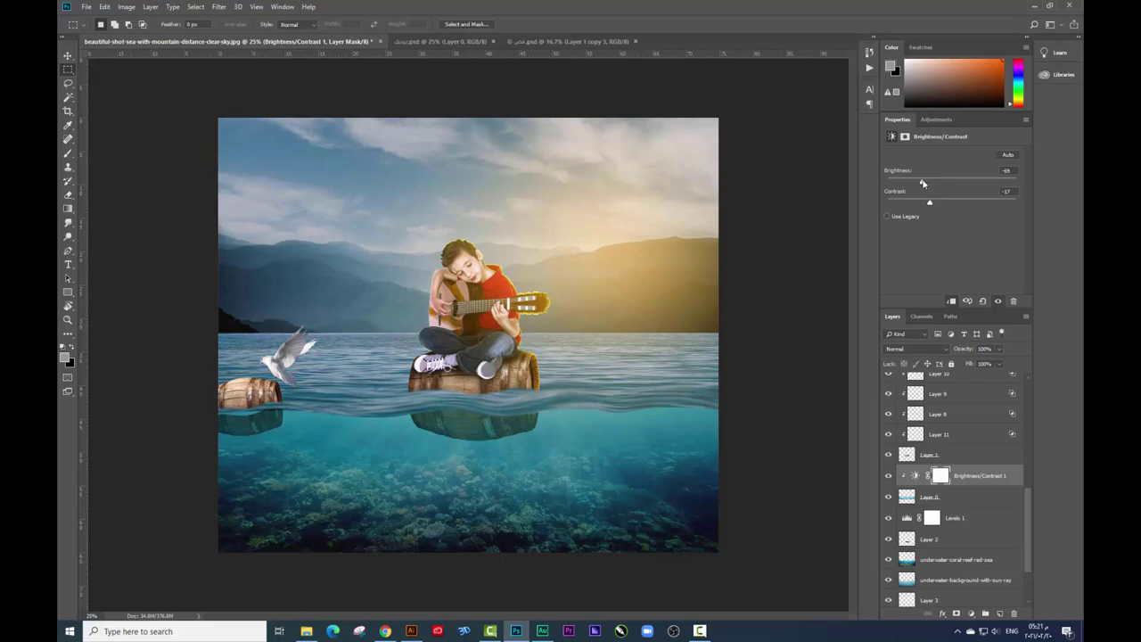
pyautogui.moveTo(929, 182); pyautogui.dragTo(933, 183)
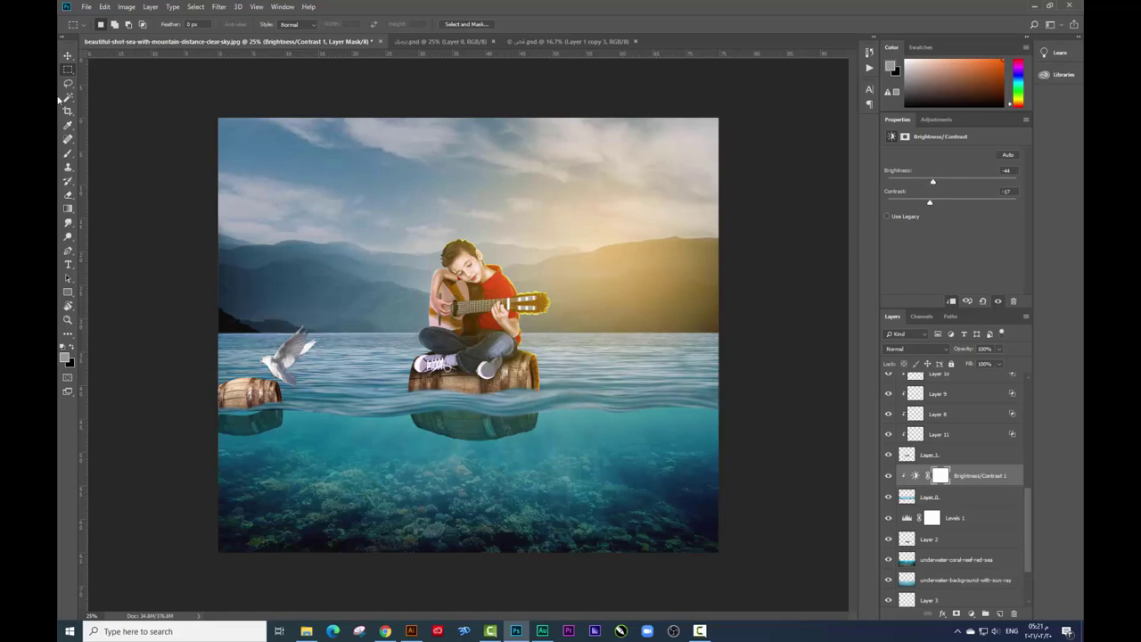
pyautogui.click(67, 55)
# Step: Lower the saturation of the underwater sun-ray background layer with Hue/Saturation
pyautogui.scroll(-1, 949, 546)
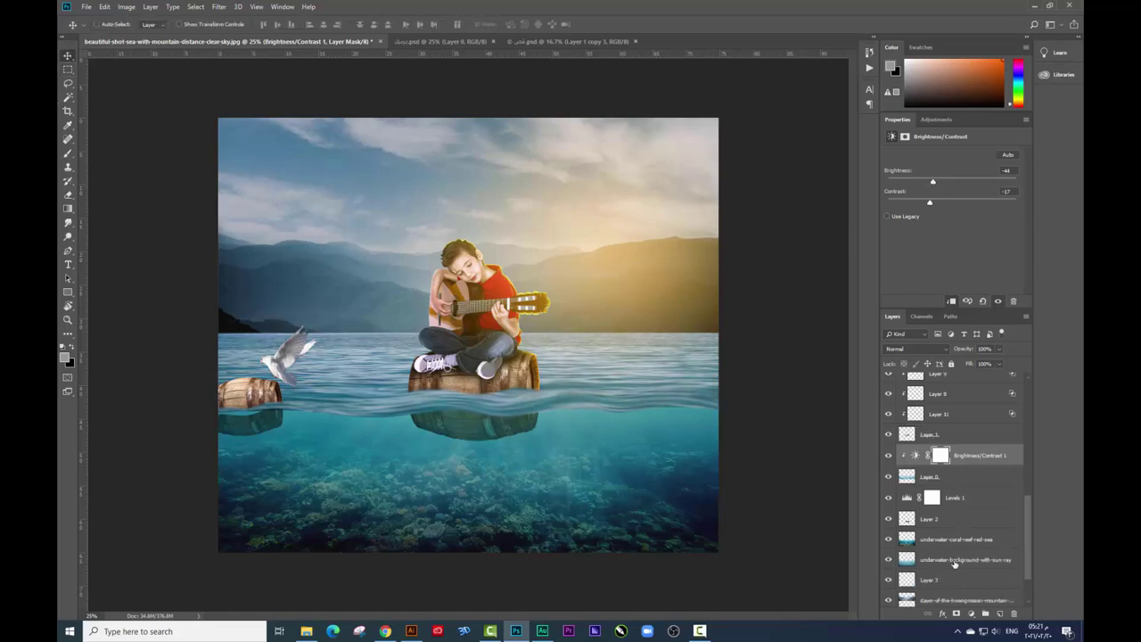
pyautogui.click(954, 559)
pyautogui.moveTo(536, 409); pyautogui.dragTo(539, 419)
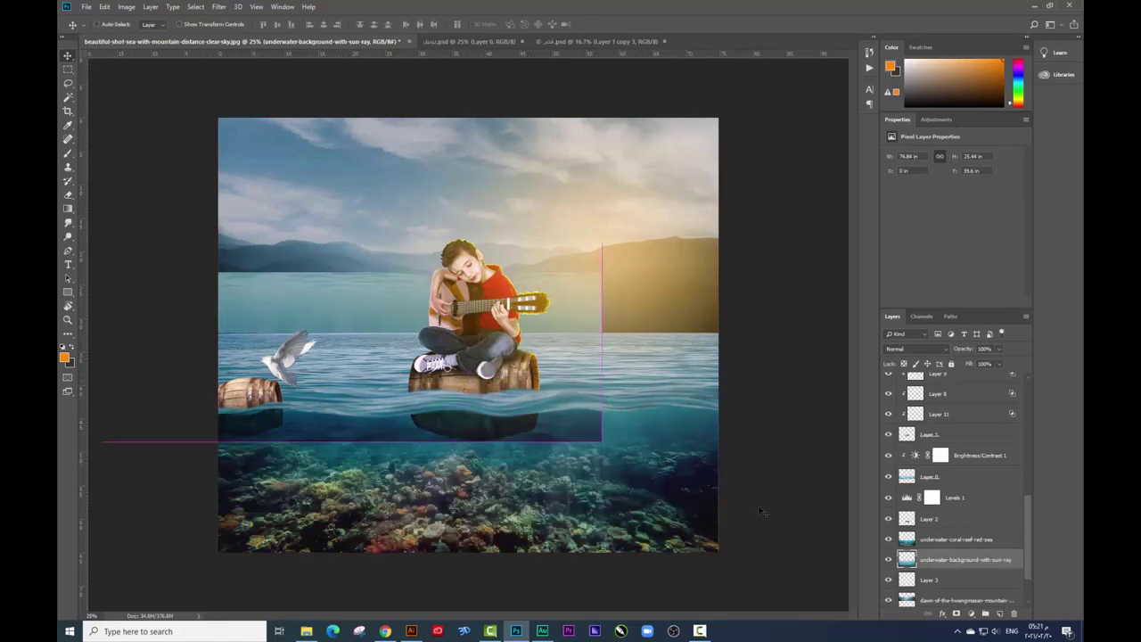
pyautogui.hotkey('ctrl', 'u')
pyautogui.moveTo(819, 418)
pyautogui.mouseDown()
pyautogui.moveTo(785, 418)
pyautogui.moveTo(798, 418)
pyautogui.mouseUp()
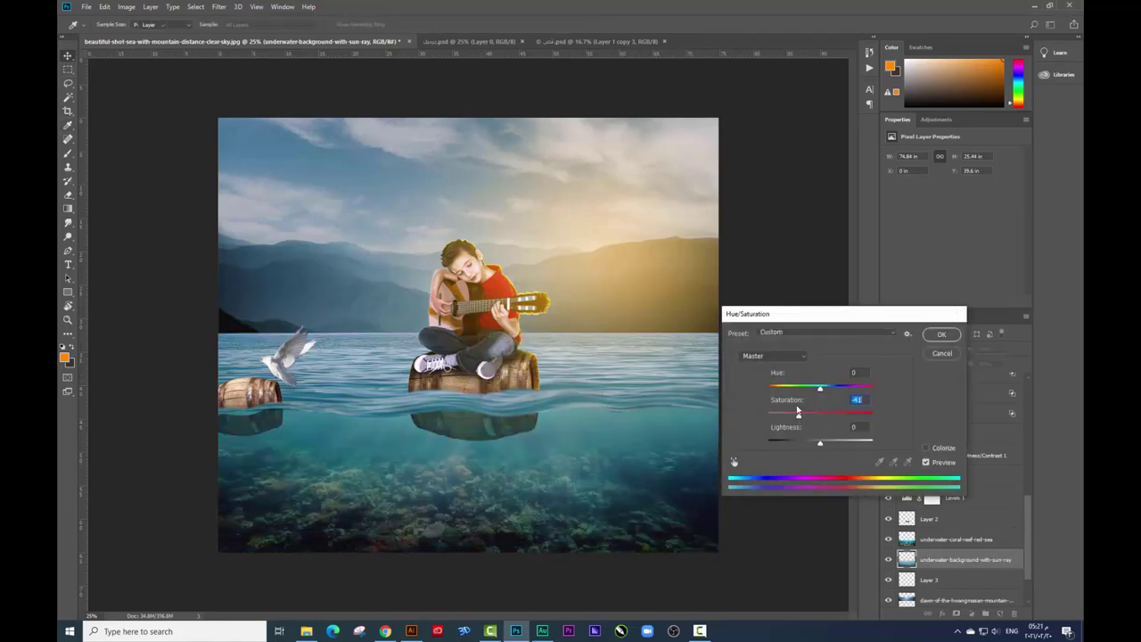
pyautogui.click(941, 333)
# Step: Lower the Levels 1 output white to 128 and clip it to the coral reef layer
pyautogui.click(954, 538)
pyautogui.click(954, 520)
pyautogui.scroll(-1, 954, 523)
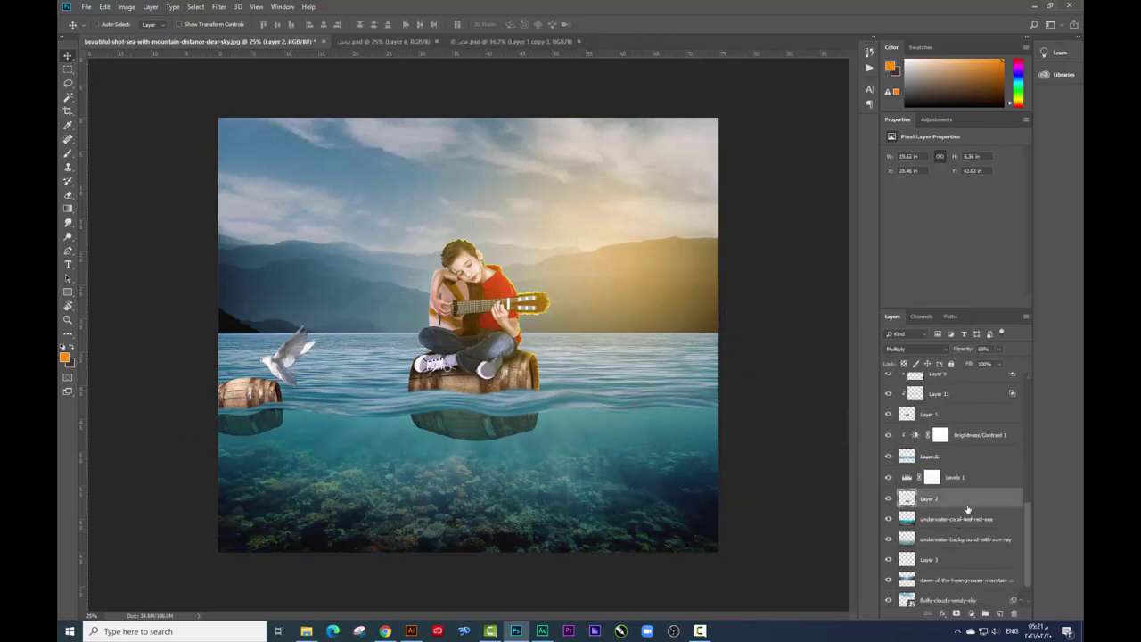
pyautogui.click(962, 479)
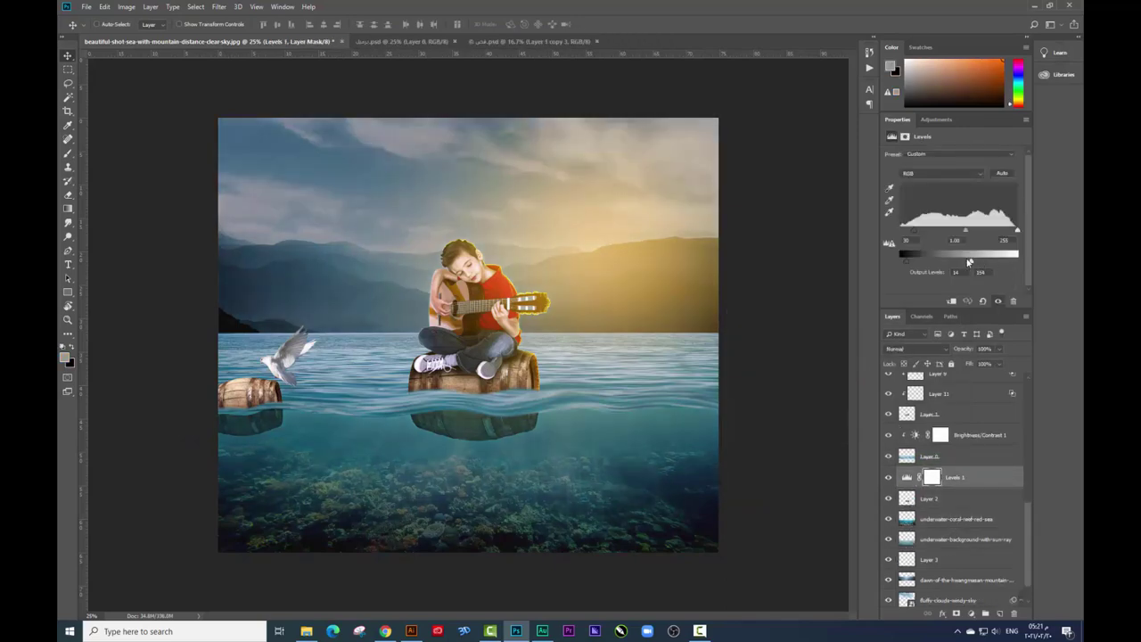
pyautogui.moveTo(986, 261); pyautogui.dragTo(992, 261)
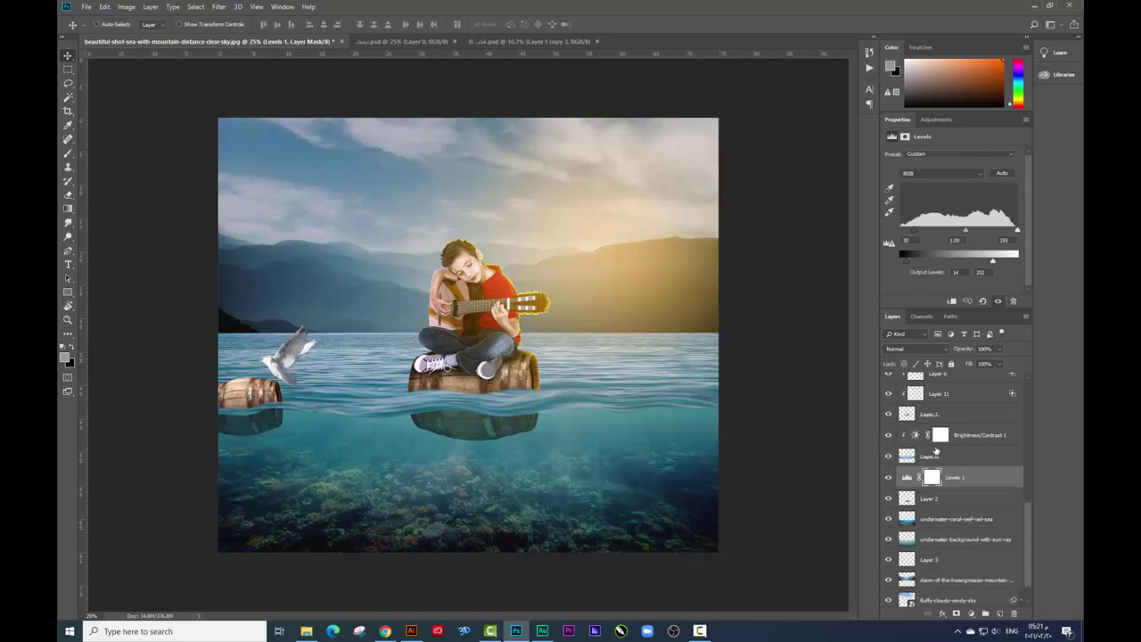
pyautogui.moveTo(975, 481); pyautogui.dragTo(975, 508)
pyautogui.hotkey('ctrl', 'alt', 'g')
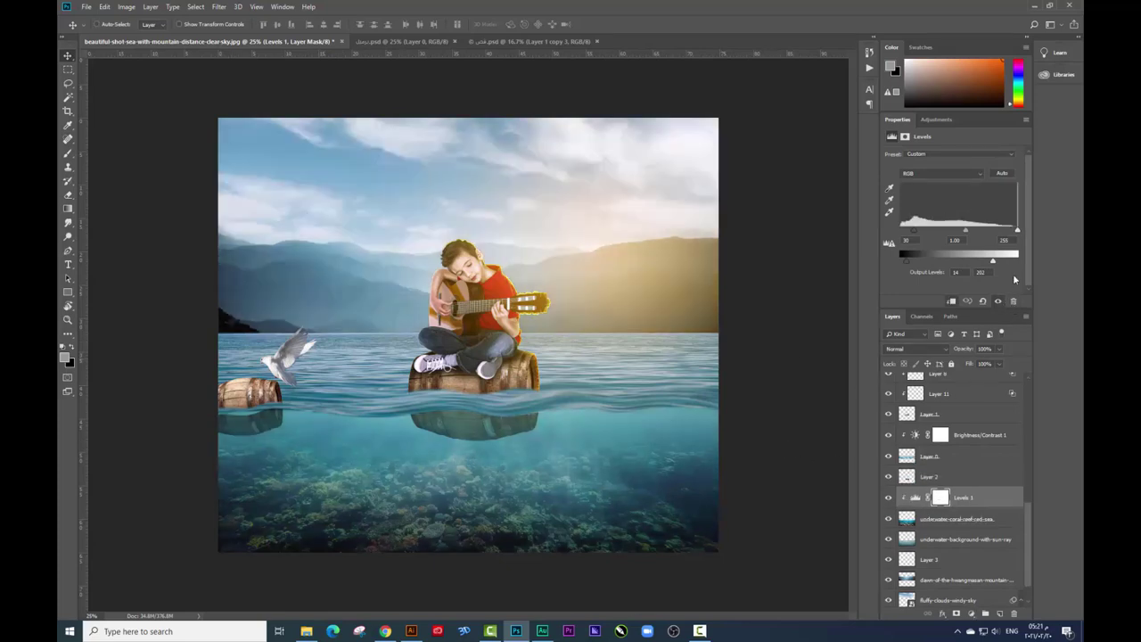
# Step: Compare the seabed with and without Levels and check the whole composite at 25%
pyautogui.moveTo(1018, 230)
pyautogui.mouseDown()
pyautogui.moveTo(958, 260)
pyautogui.moveTo(896, 269)
pyautogui.mouseUp()
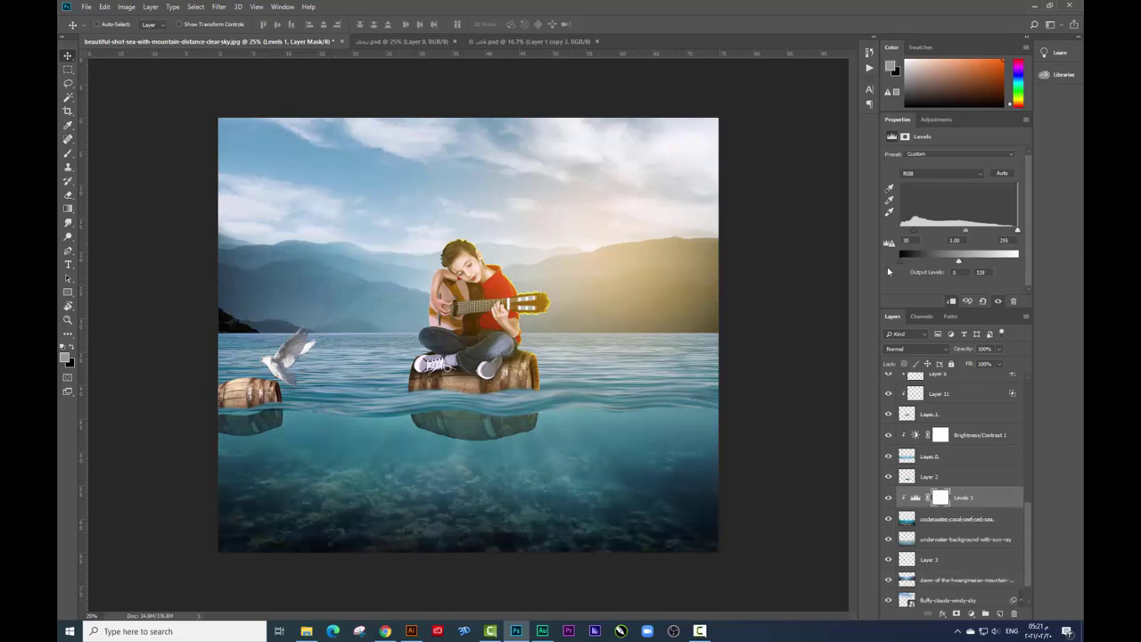
pyautogui.click(997, 301)
pyautogui.click(998, 301)
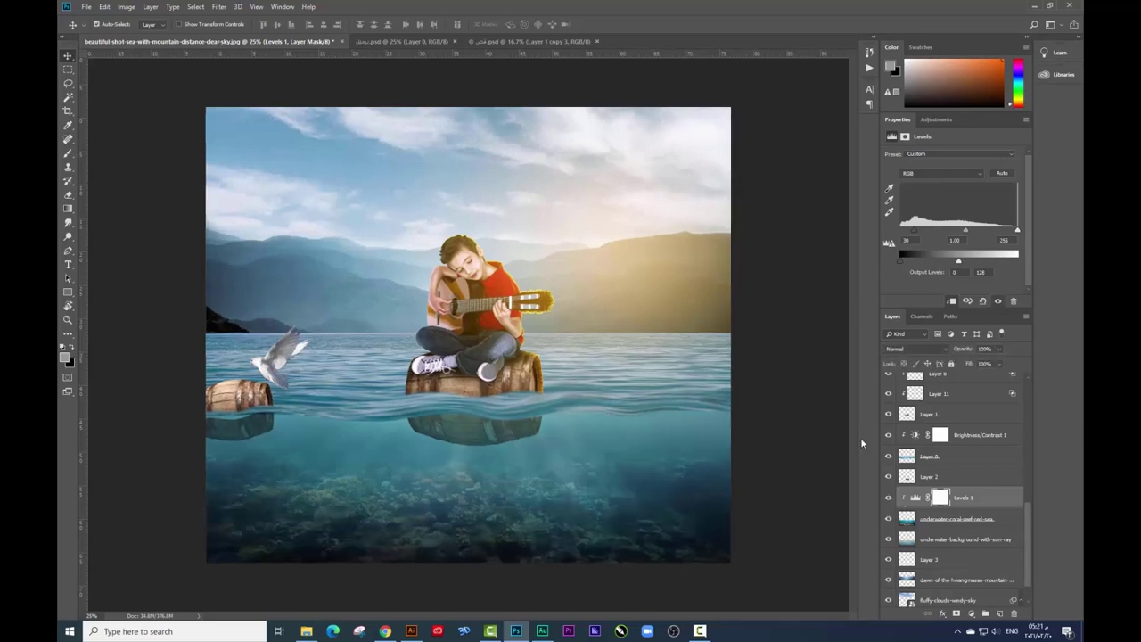
pyautogui.hotkey('ctrl', '-')
pyautogui.hotkey('ctrl', '+')
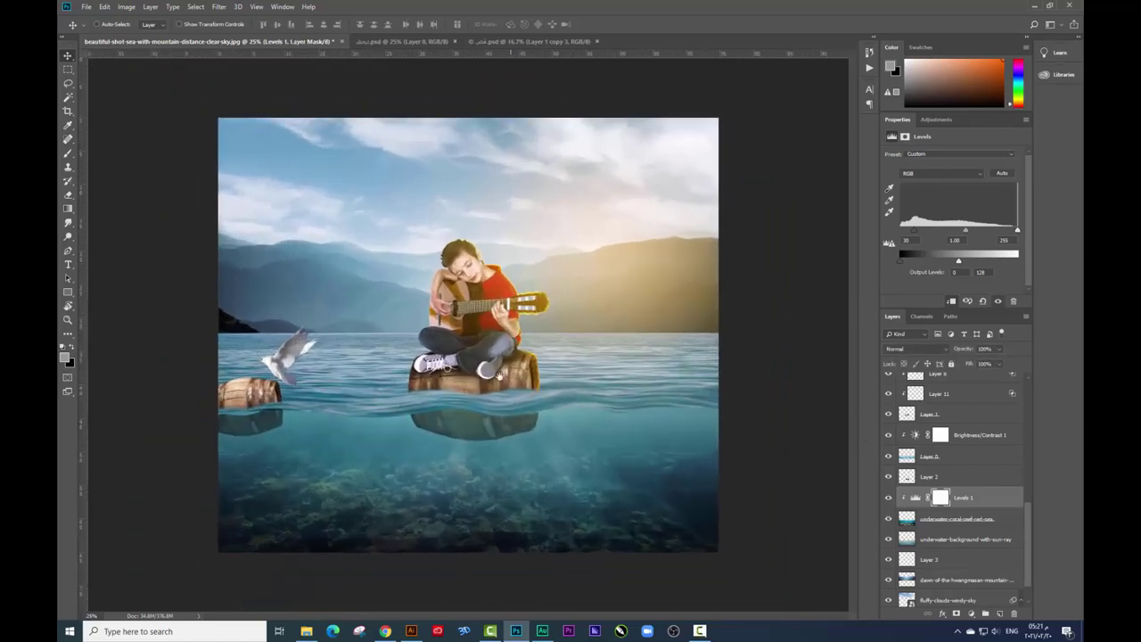
pyautogui.hotkey('ctrl', '+')
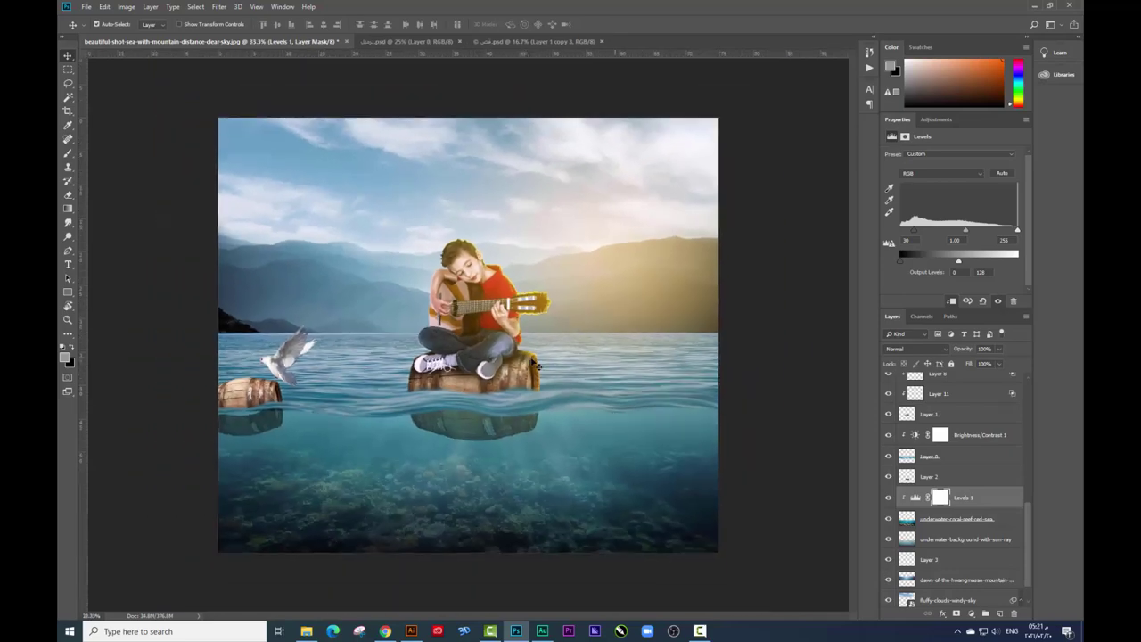
pyautogui.hotkey('ctrl', '-')
# Step: Open 1548.eps from the smoke-circle zip archive in Illustrator via WinRAR
pyautogui.hotkey('alt', 'Tab')
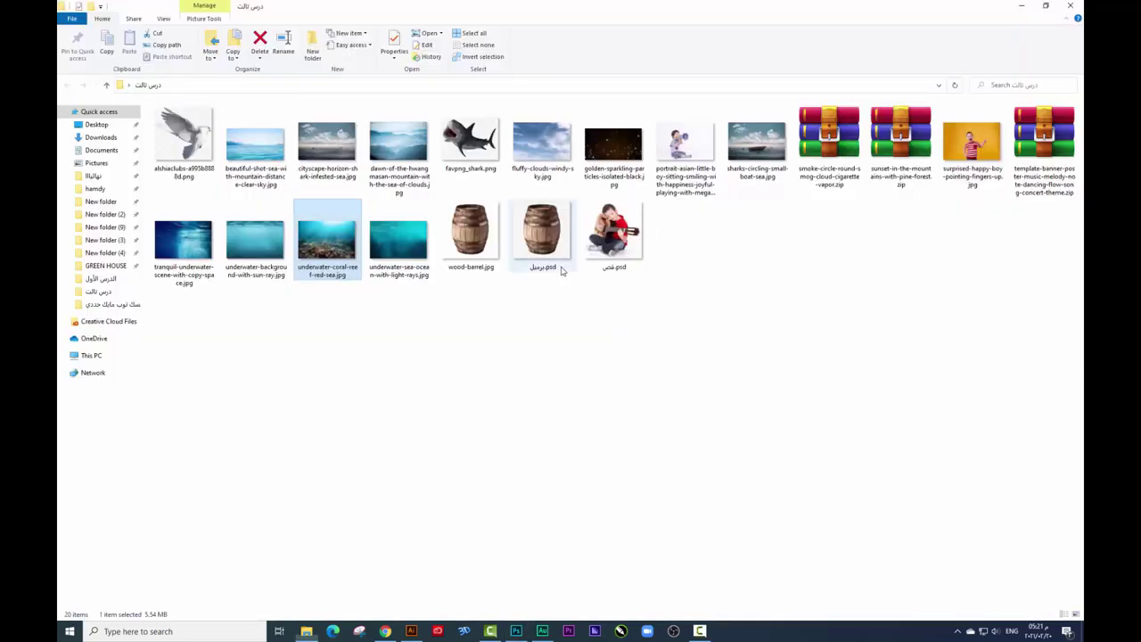
pyautogui.click(605, 317)
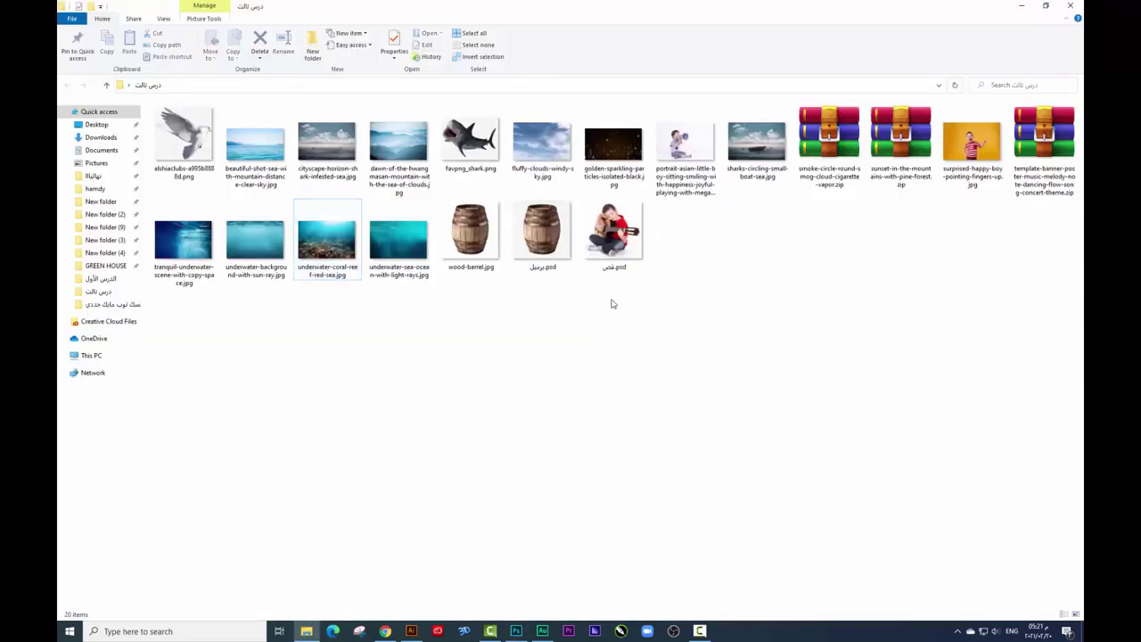
pyautogui.doubleClick(827, 160)
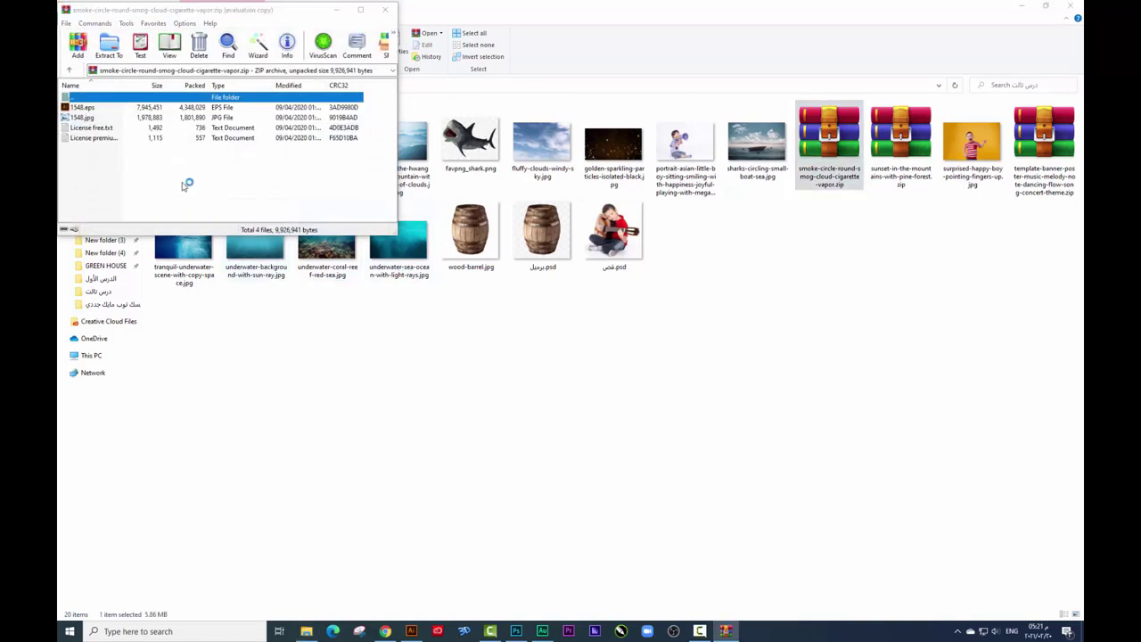
pyautogui.doubleClick(86, 107)
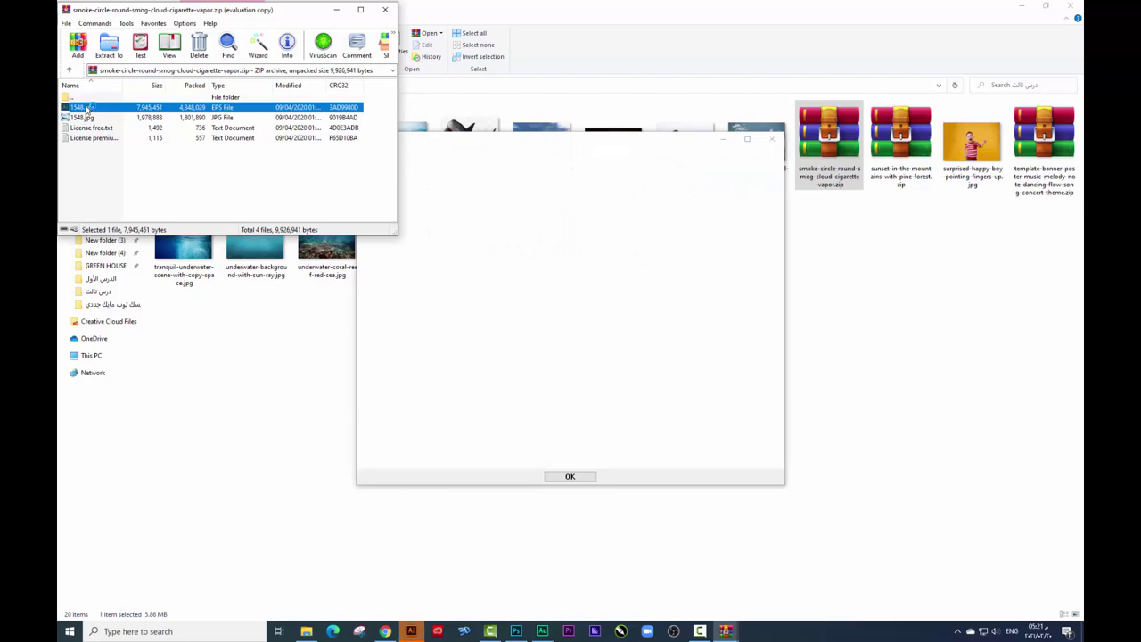
pyautogui.click(571, 475)
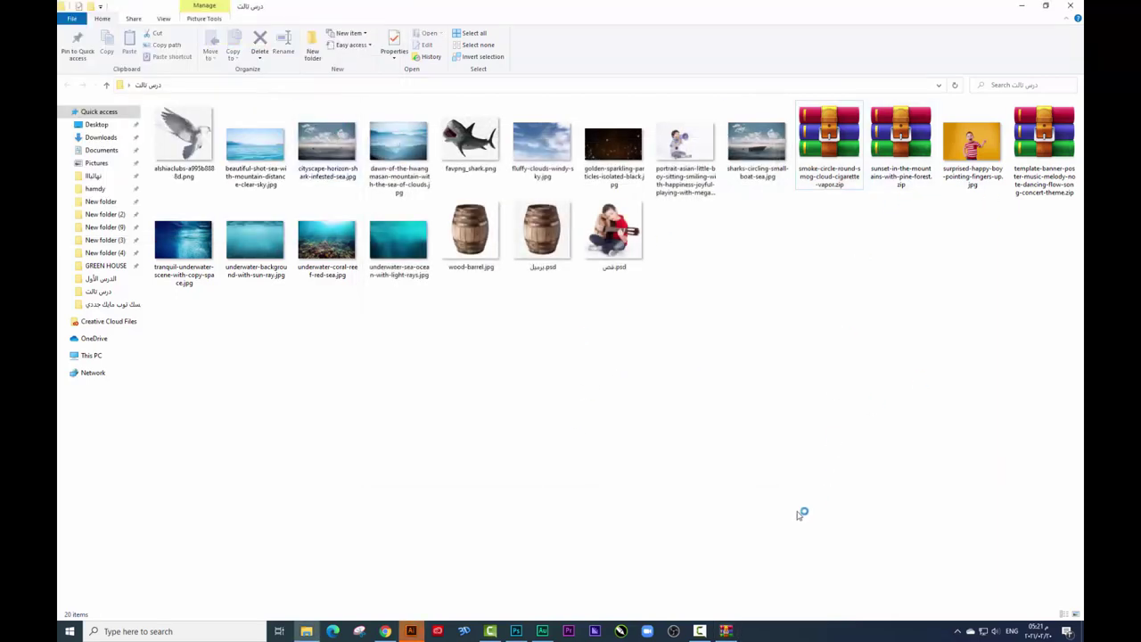
pyautogui.click(726, 631)
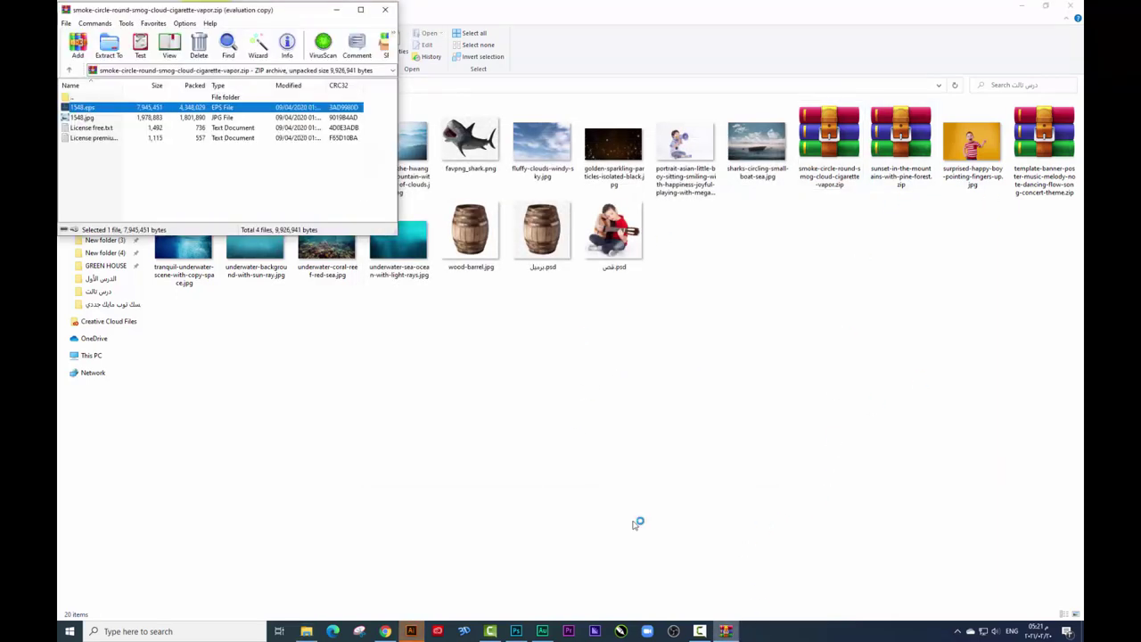
pyautogui.doubleClick(128, 109)
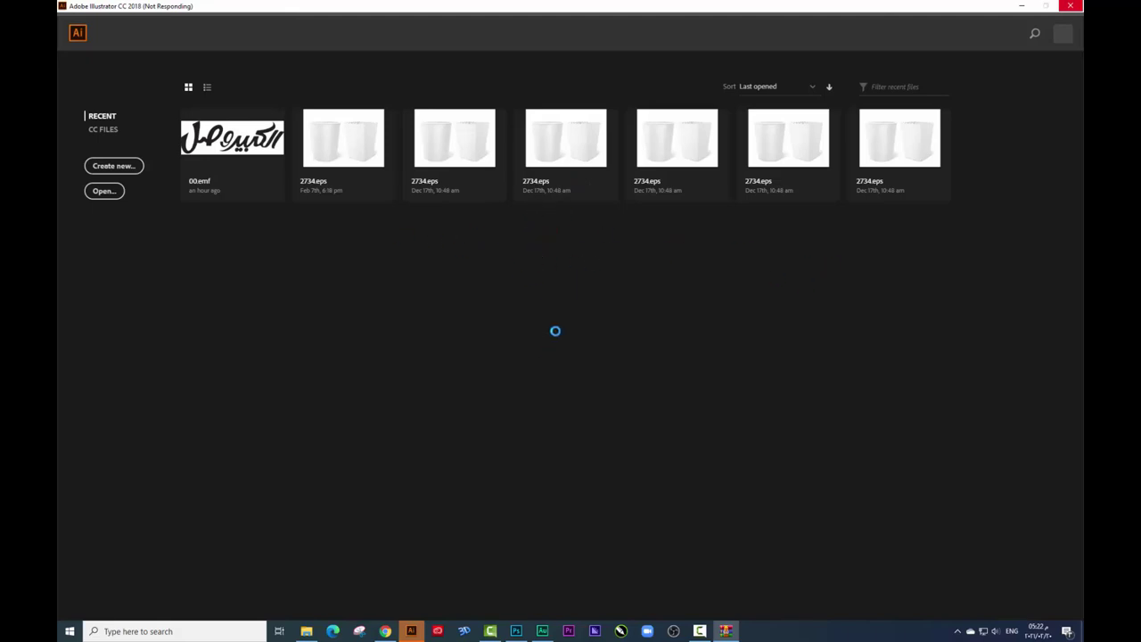
# Step: Add a Hue/Saturation adjustment above Layer 7 with hue shifted to about -10
pyautogui.click(516, 630)
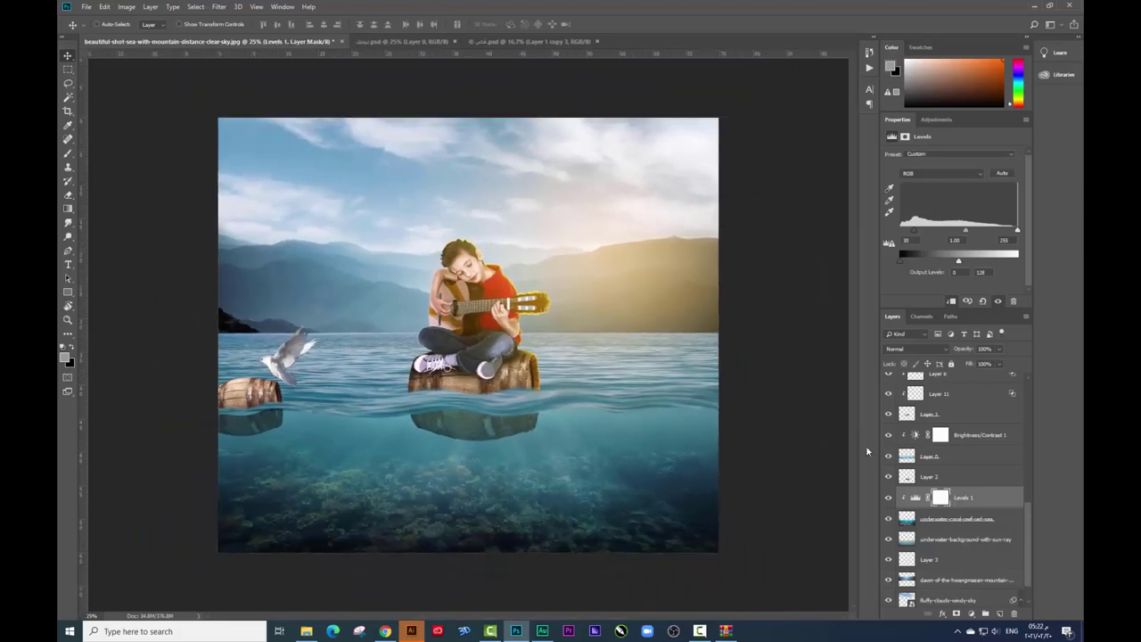
pyautogui.scroll(2, 958, 458)
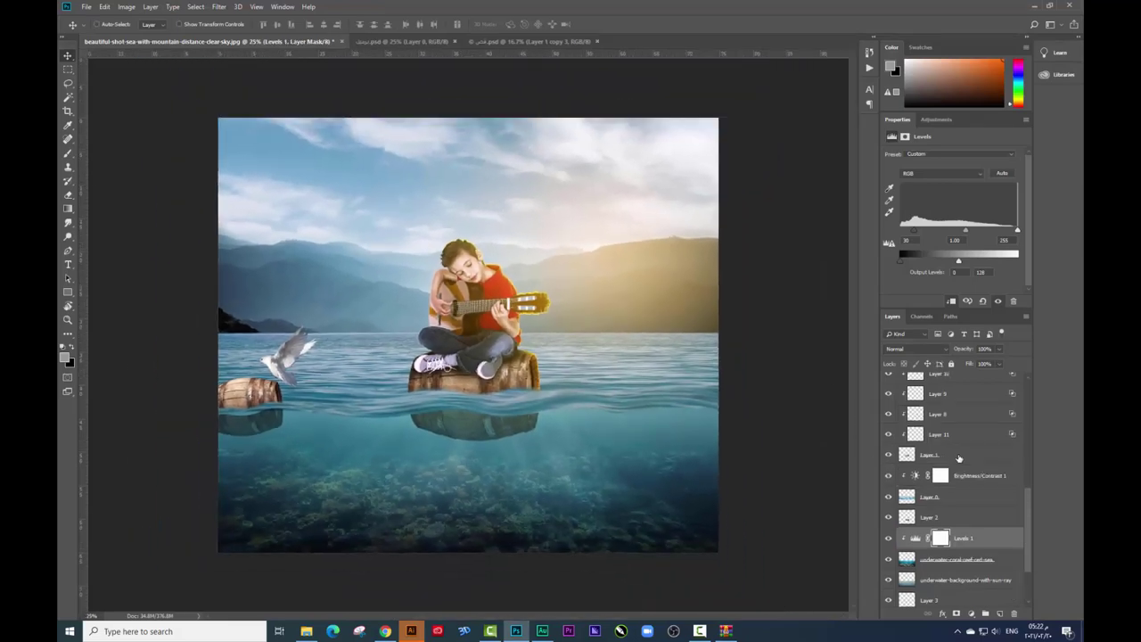
pyautogui.moveTo(1029, 494); pyautogui.dragTo(1025, 379)
pyautogui.click(999, 382)
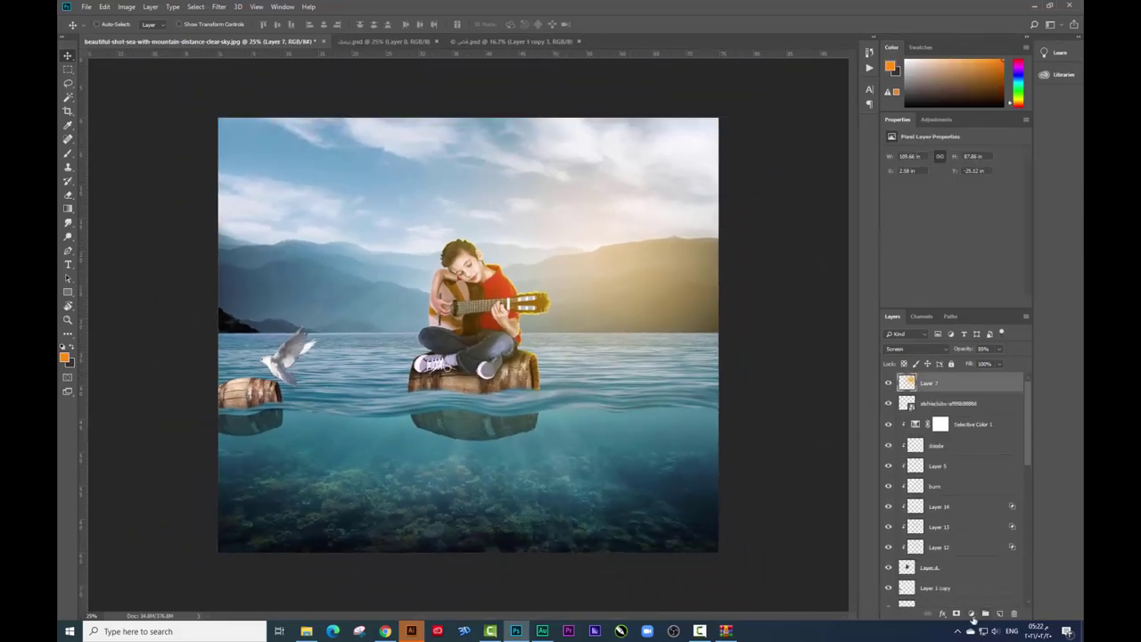
pyautogui.click(970, 613)
pyautogui.click(998, 512)
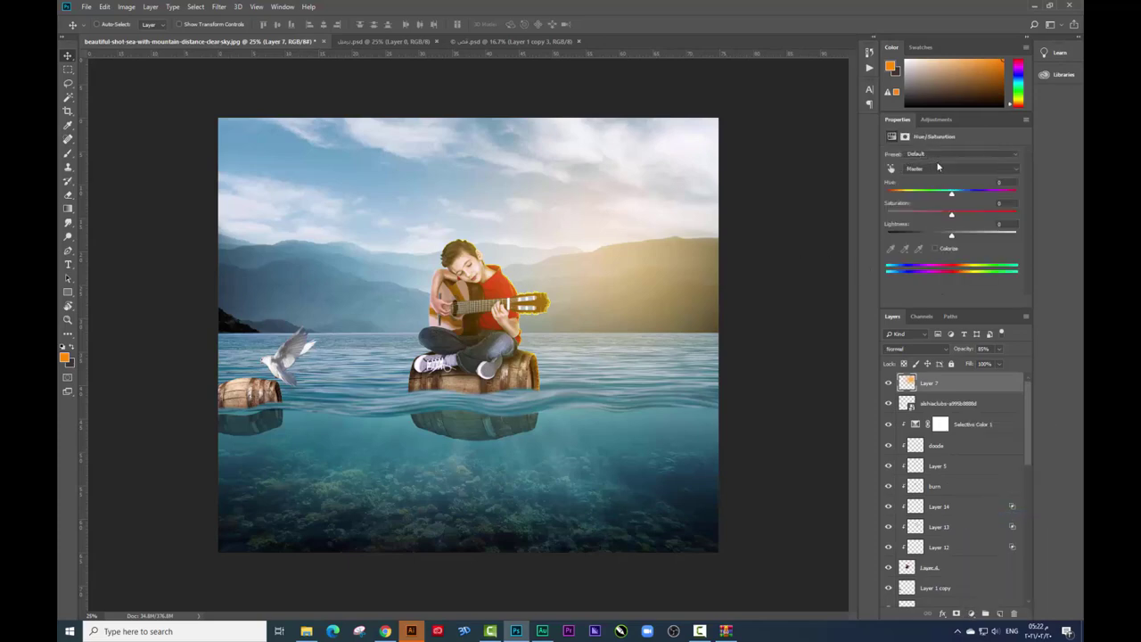
pyautogui.moveTo(952, 195); pyautogui.dragTo(947, 197)
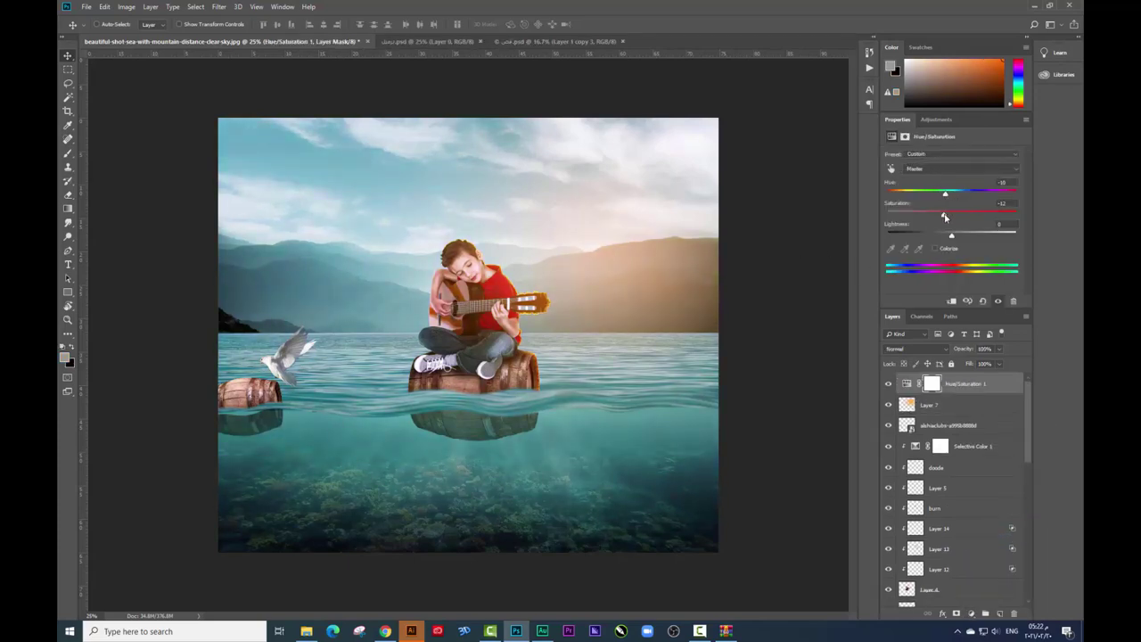
# Step: Toggle the Hue/Saturation 1 visibility to compare, leaving it visible
pyautogui.click(888, 384)
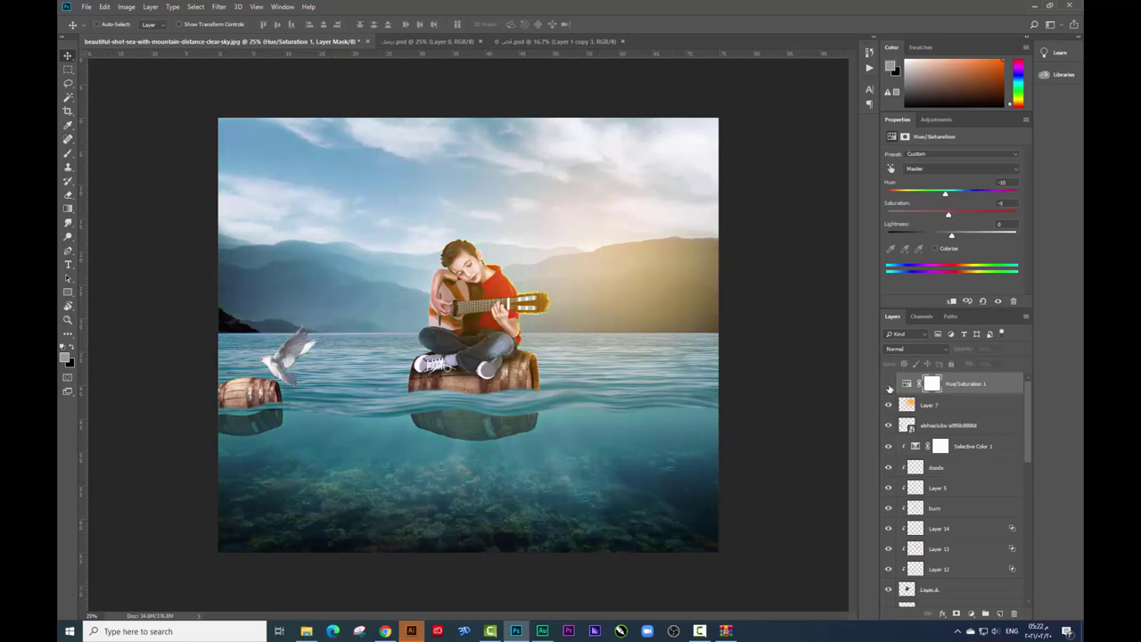
pyautogui.click(888, 384)
pyautogui.click(887, 384)
pyautogui.click(888, 385)
pyautogui.click(888, 385)
pyautogui.click(888, 385)
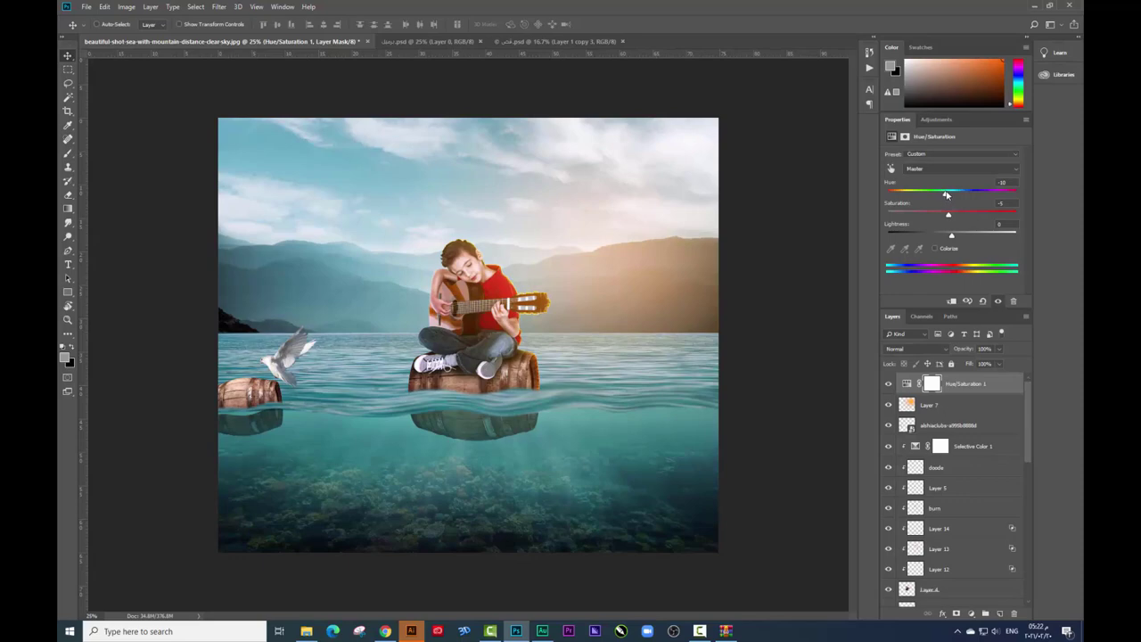
# Step: Remove the smoke ring's dark background, select all the artwork, and place it around the boy in Photoshop
pyautogui.hotkey('alt', 'Tab')
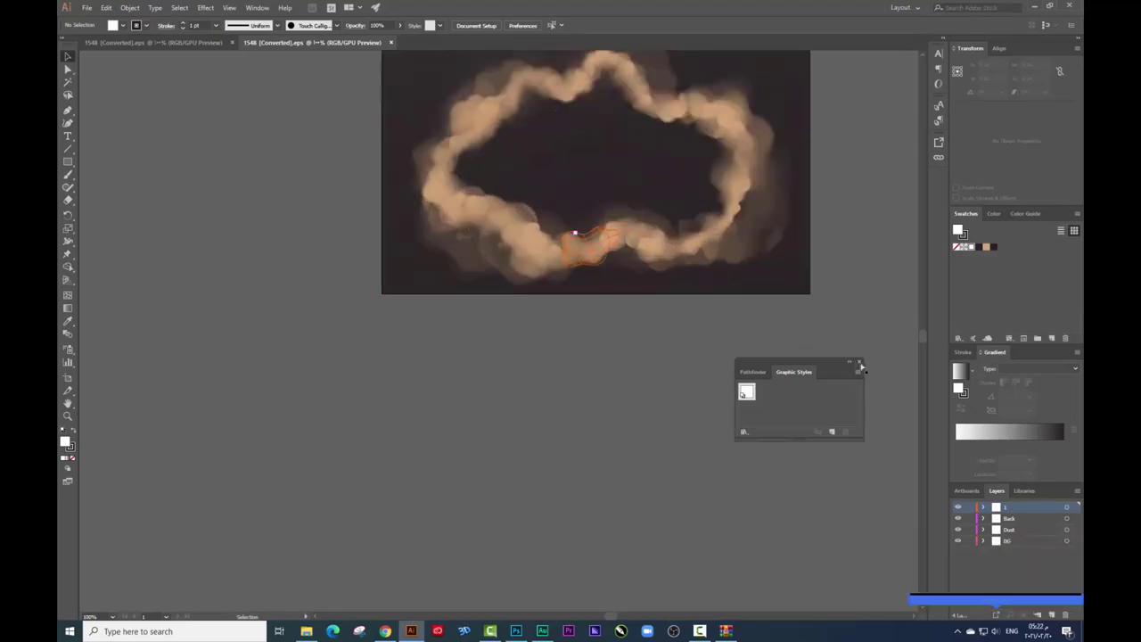
pyautogui.hotkey('ctrl', '+')
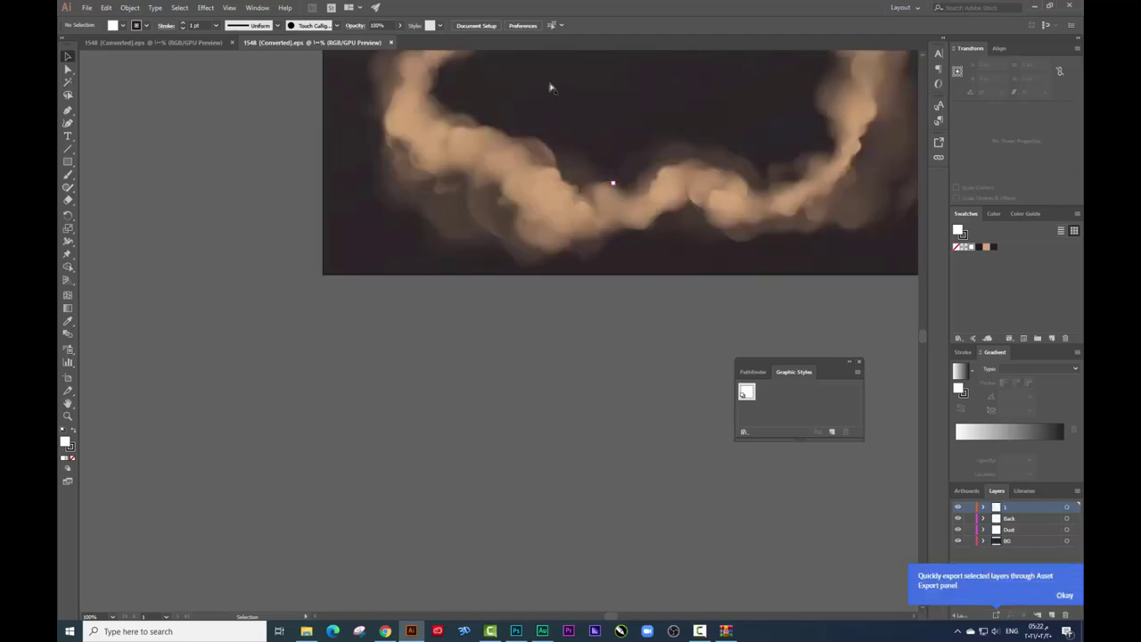
pyautogui.hotkey('ctrl', '-')
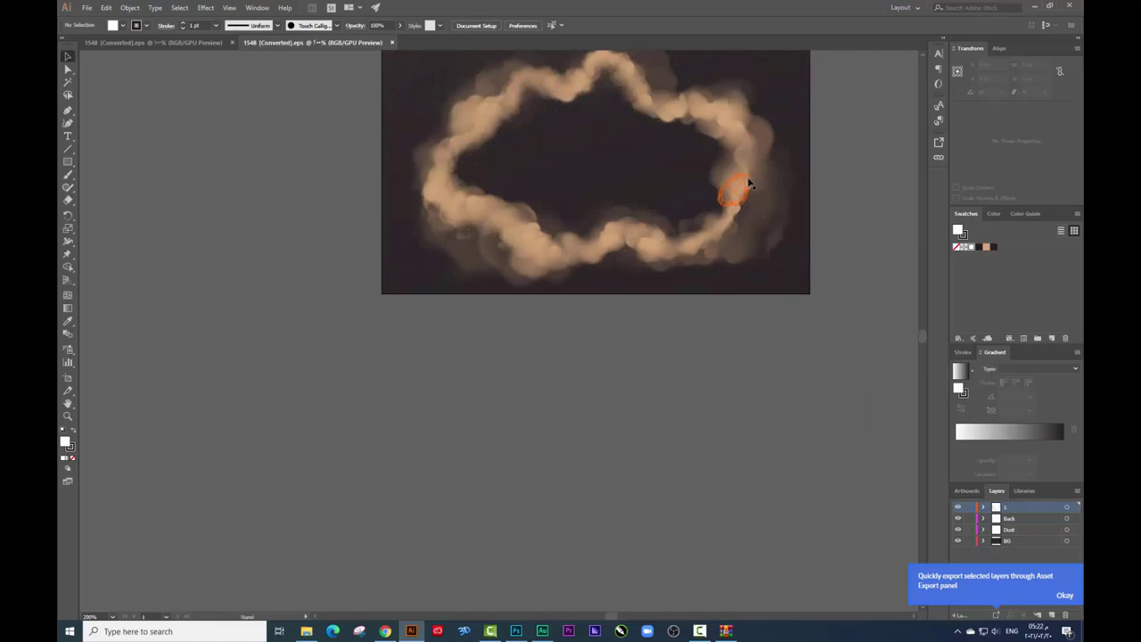
pyautogui.moveTo(740, 190); pyautogui.dragTo(692, 286)
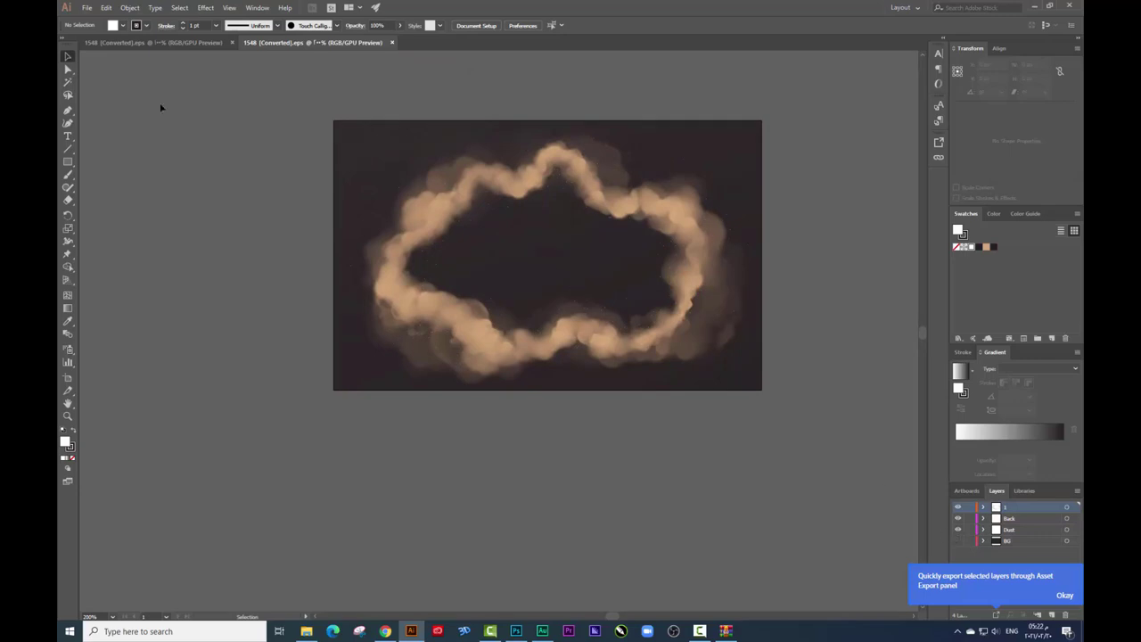
pyautogui.hotkey('ctrl', 'z')
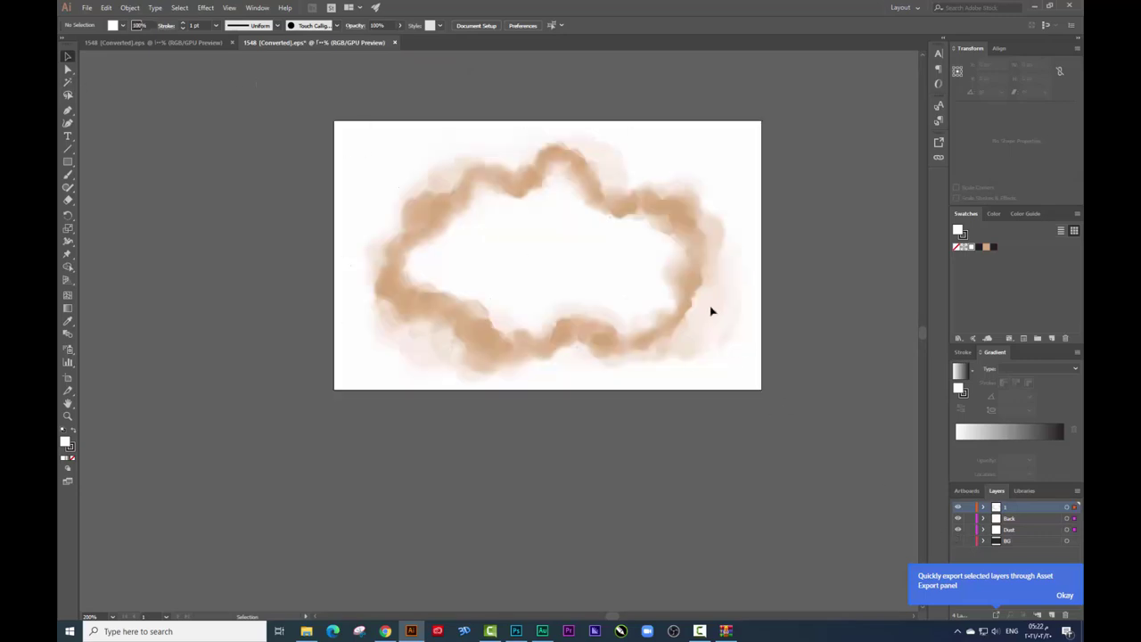
pyautogui.hotkey('ctrl', 'a')
pyautogui.click(515, 630)
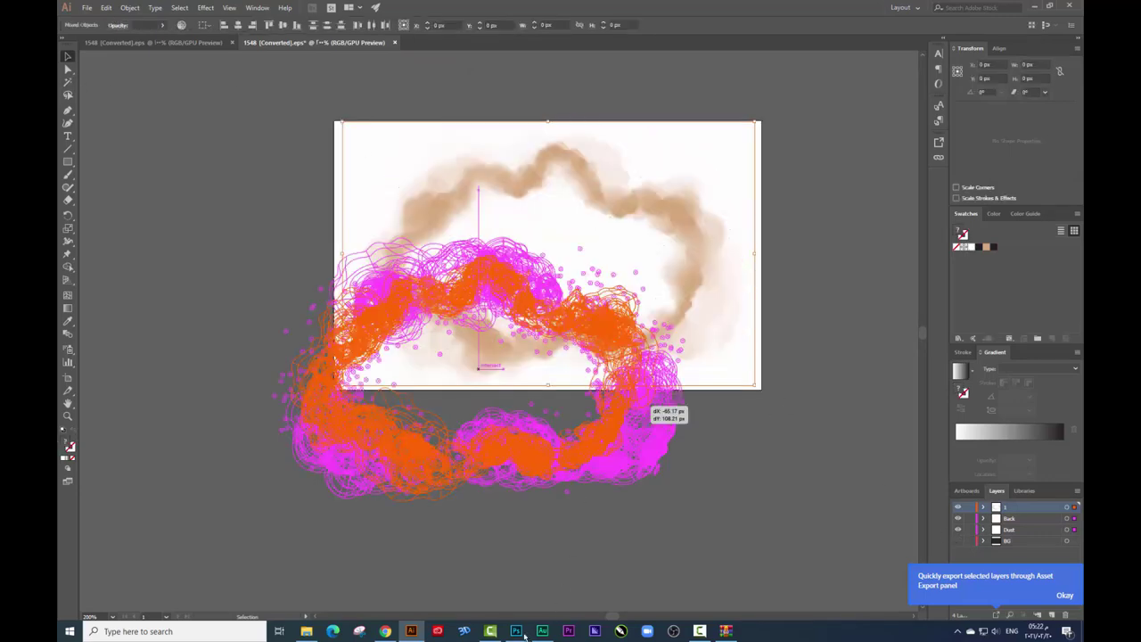
pyautogui.moveTo(586, 244); pyautogui.dragTo(606, 275)
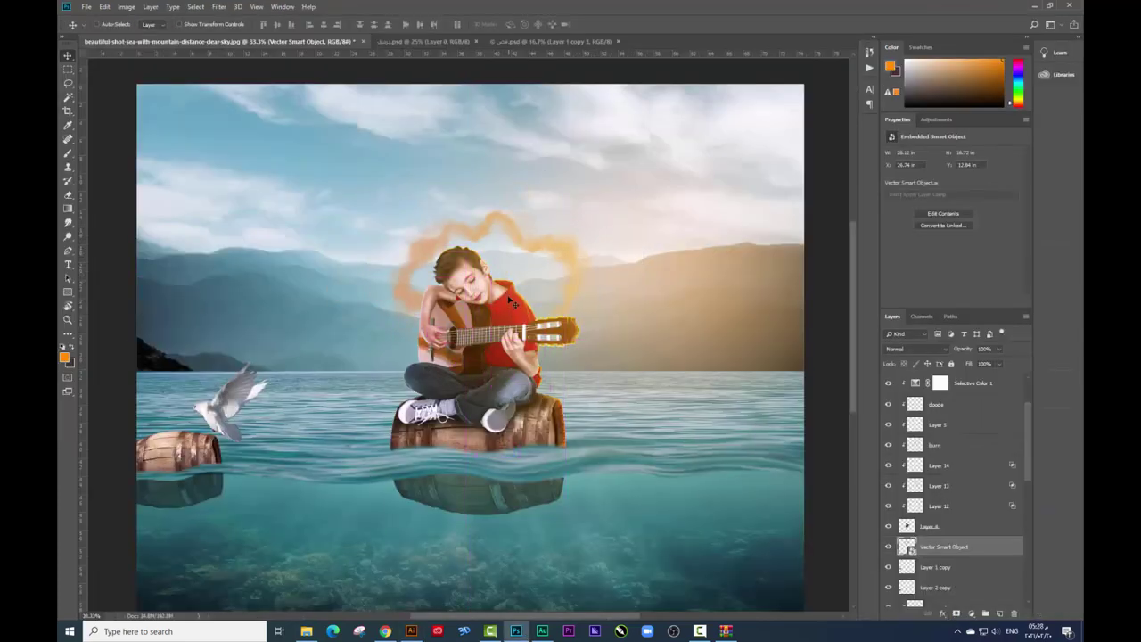
# Step: Turn the smoke white with Lightness +100 and move it left behind the boy
pyautogui.hotkey('ctrl', 'u')
pyautogui.moveTo(681, 478); pyautogui.dragTo(818, 472)
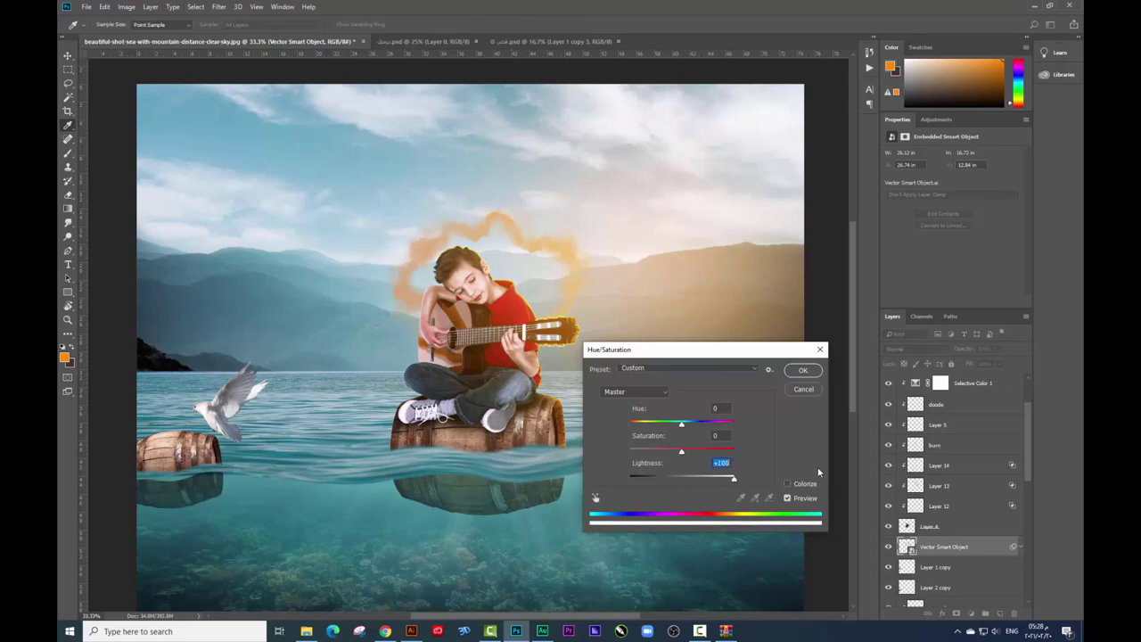
pyautogui.click(802, 370)
pyautogui.moveTo(552, 312); pyautogui.dragTo(525, 314)
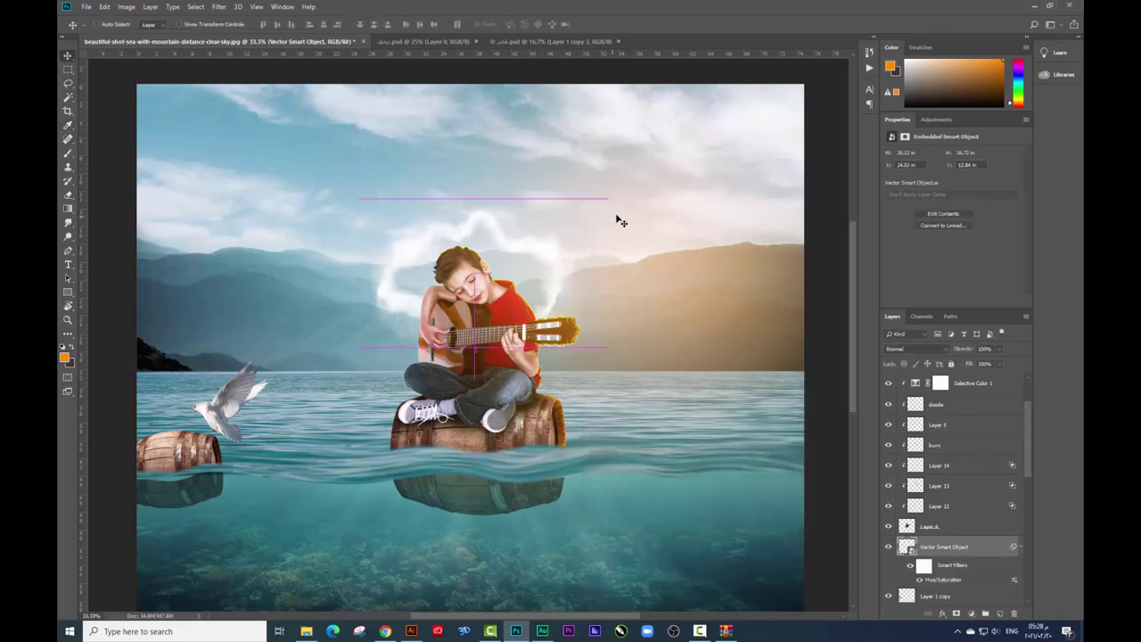
# Step: Enlarge the smoke ring to about 143% and position it around the boy's head
pyautogui.rightClick(956, 546)
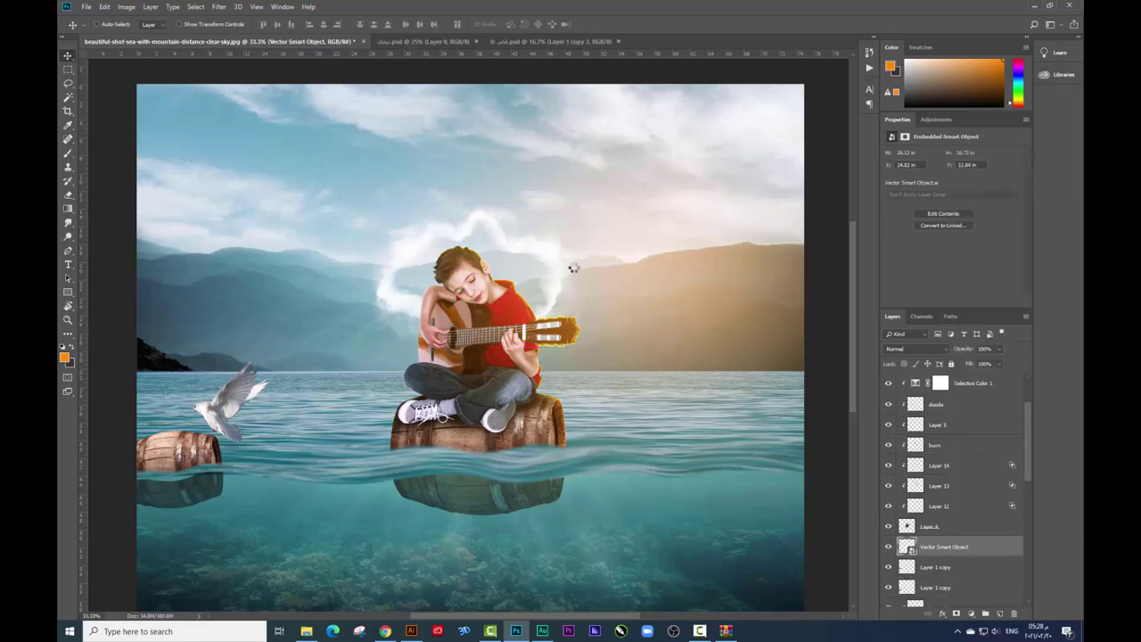
pyautogui.hotkey('ctrl', '-')
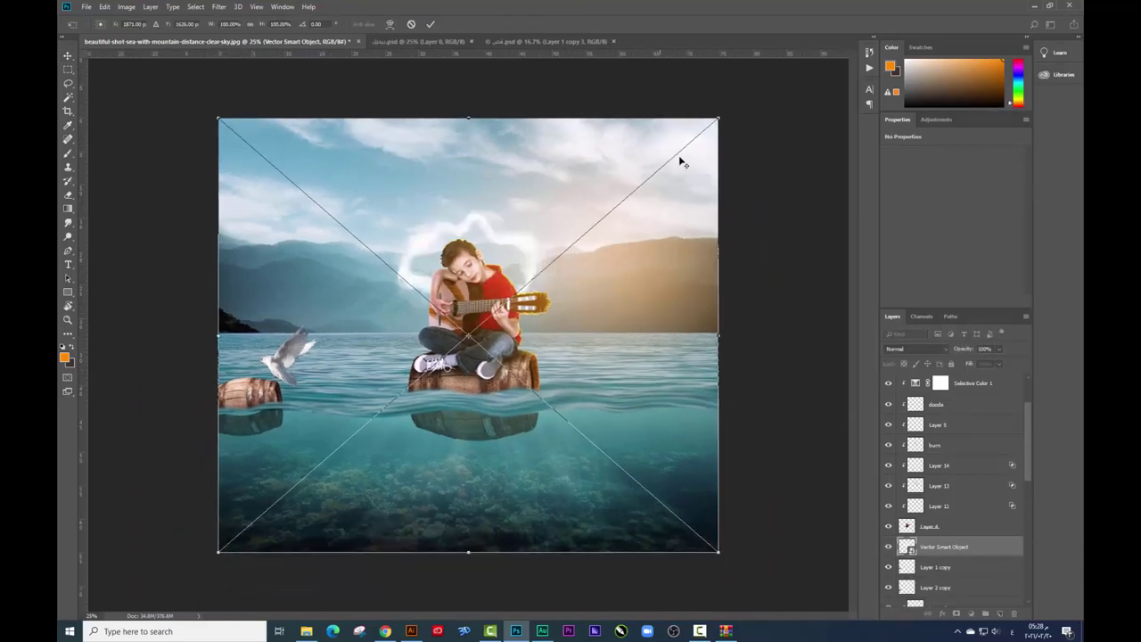
pyautogui.moveTo(718, 117); pyautogui.dragTo(825, 59)
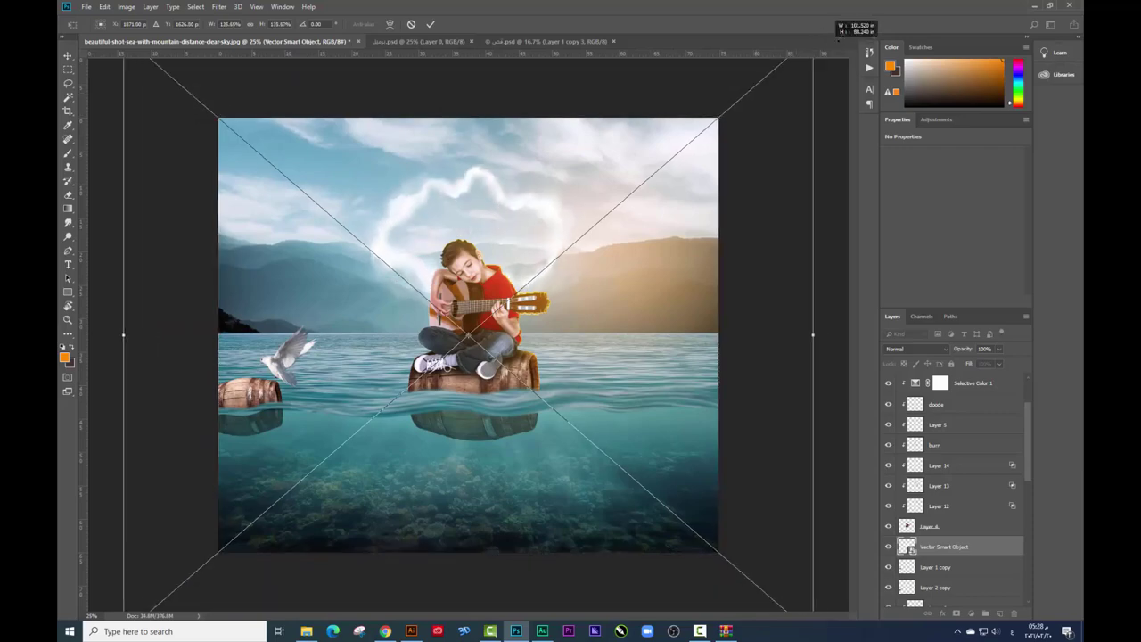
pyautogui.moveTo(626, 158); pyautogui.dragTo(639, 169)
pyautogui.press('Return')
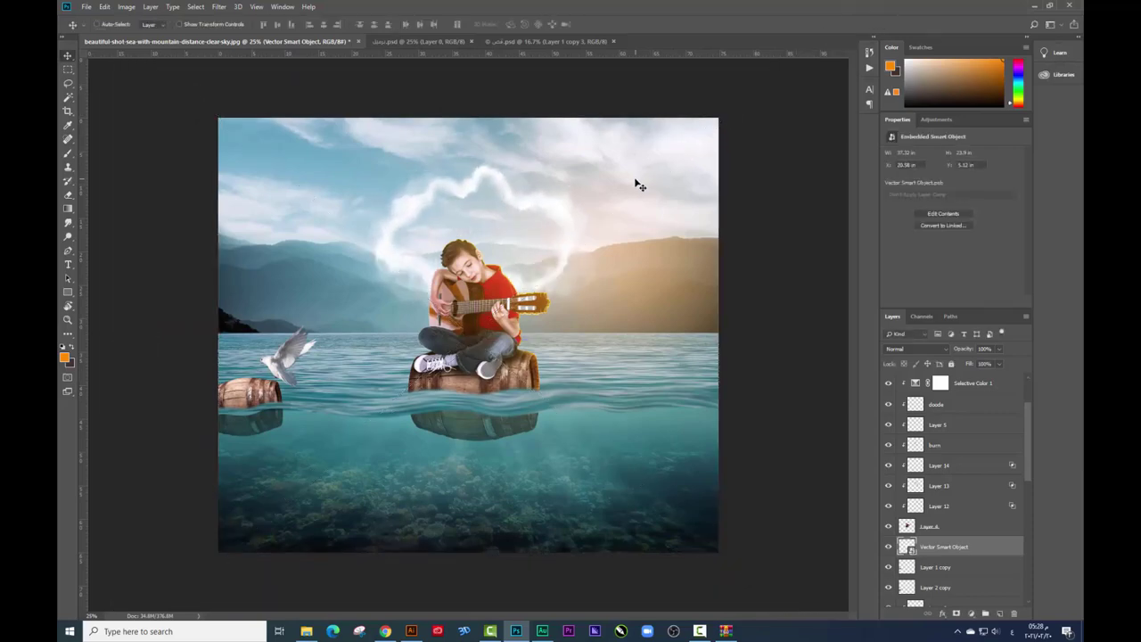
pyautogui.hotkey('alt', 'Tab')
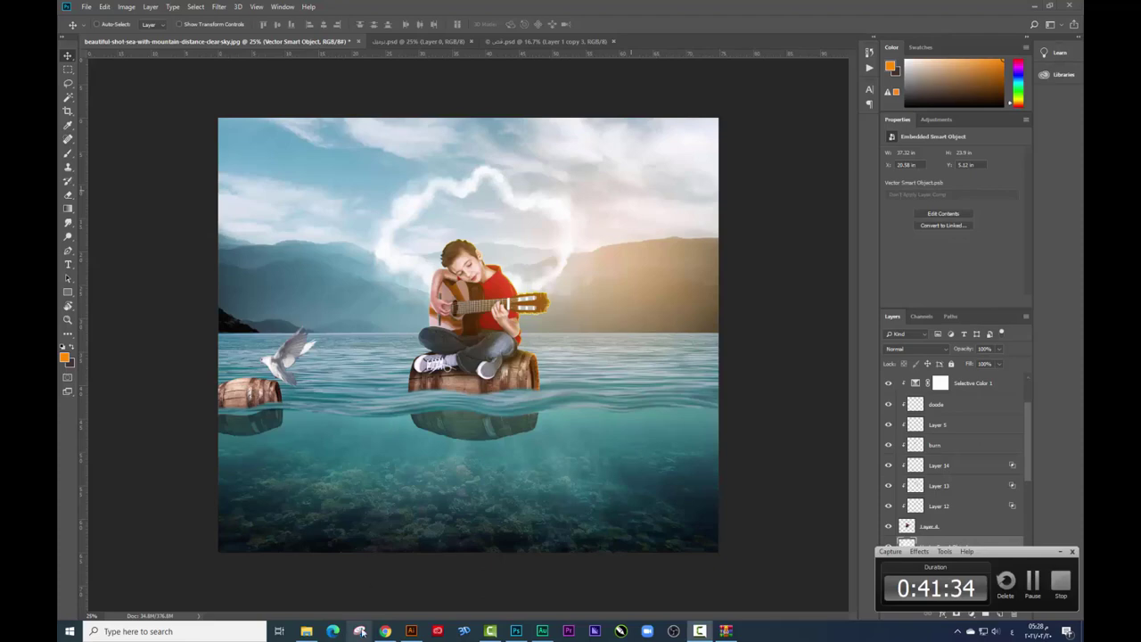
# Step: Preview 2327.jpg from sunset-in-the-mountains-with-pine-forest.zip, then return to the Photoshop composite
pyautogui.click(307, 631)
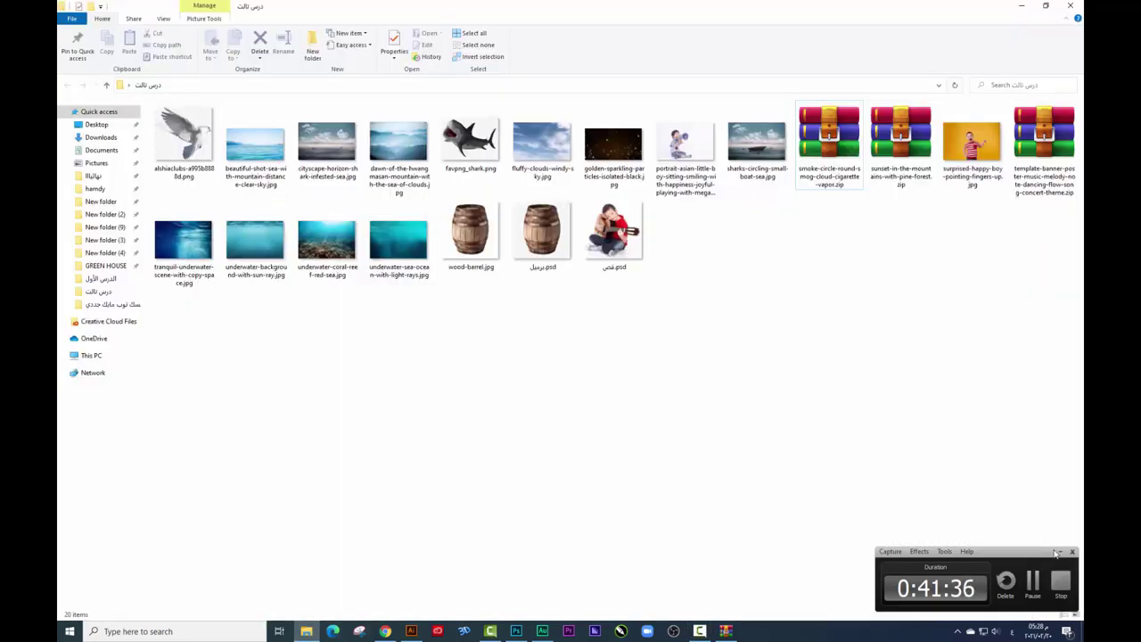
pyautogui.click(1056, 553)
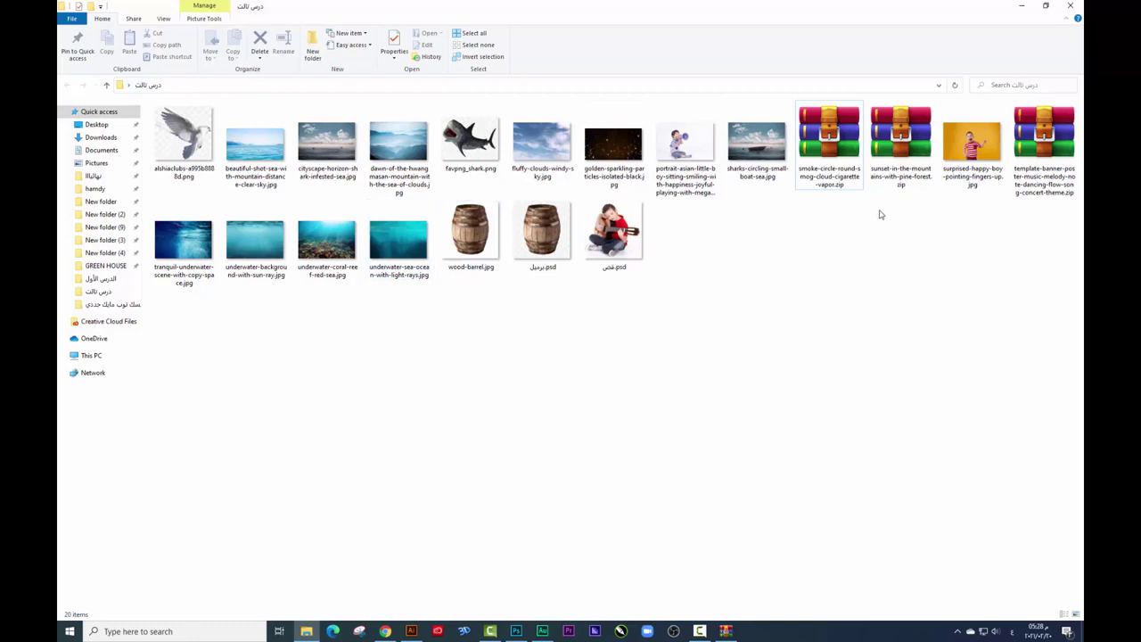
pyautogui.doubleClick(913, 156)
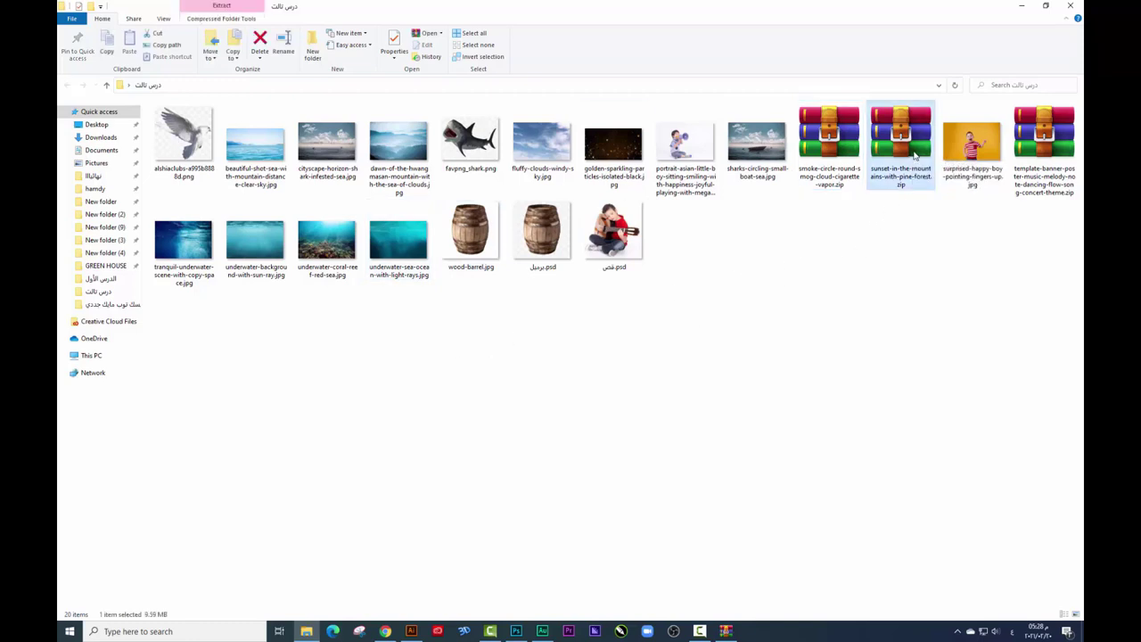
pyautogui.click(98, 119)
pyautogui.doubleClick(98, 118)
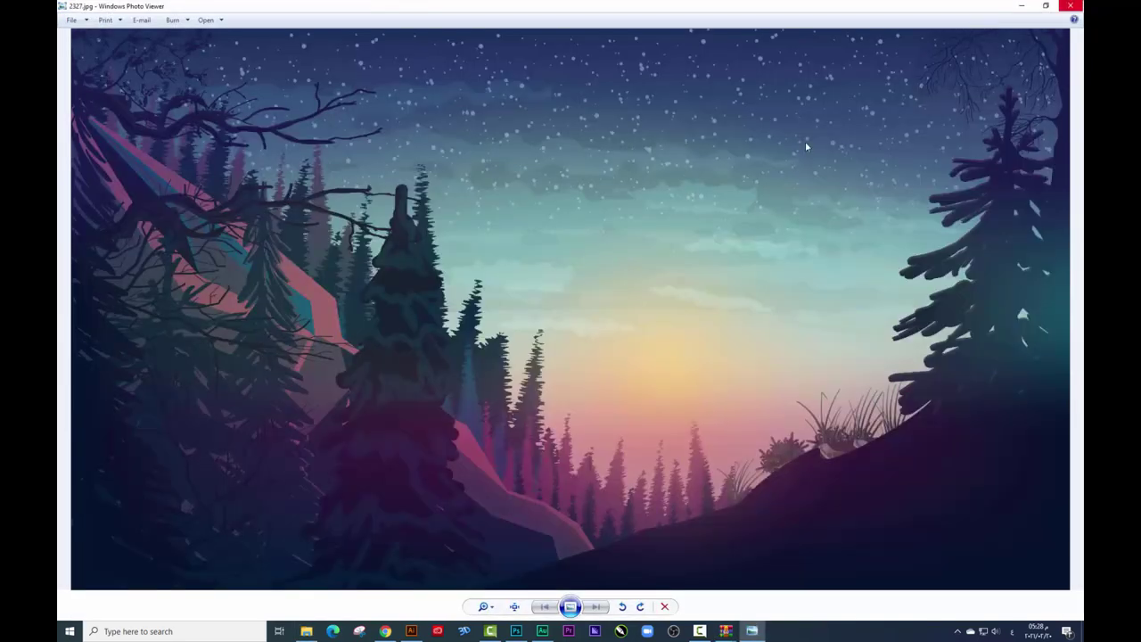
pyautogui.click(1069, 5)
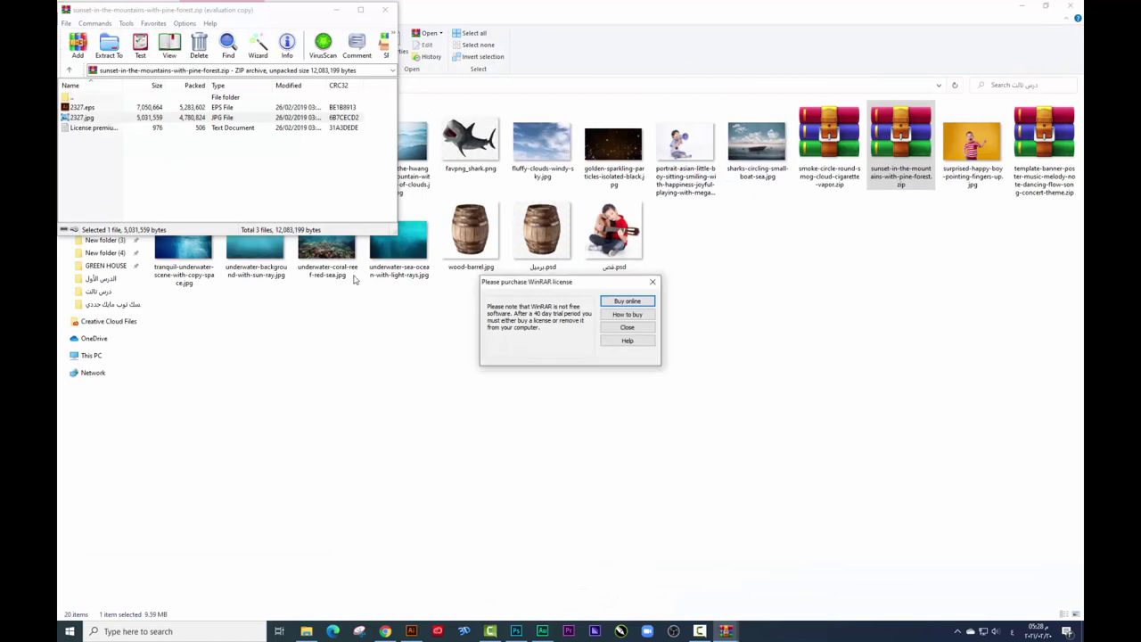
pyautogui.click(652, 282)
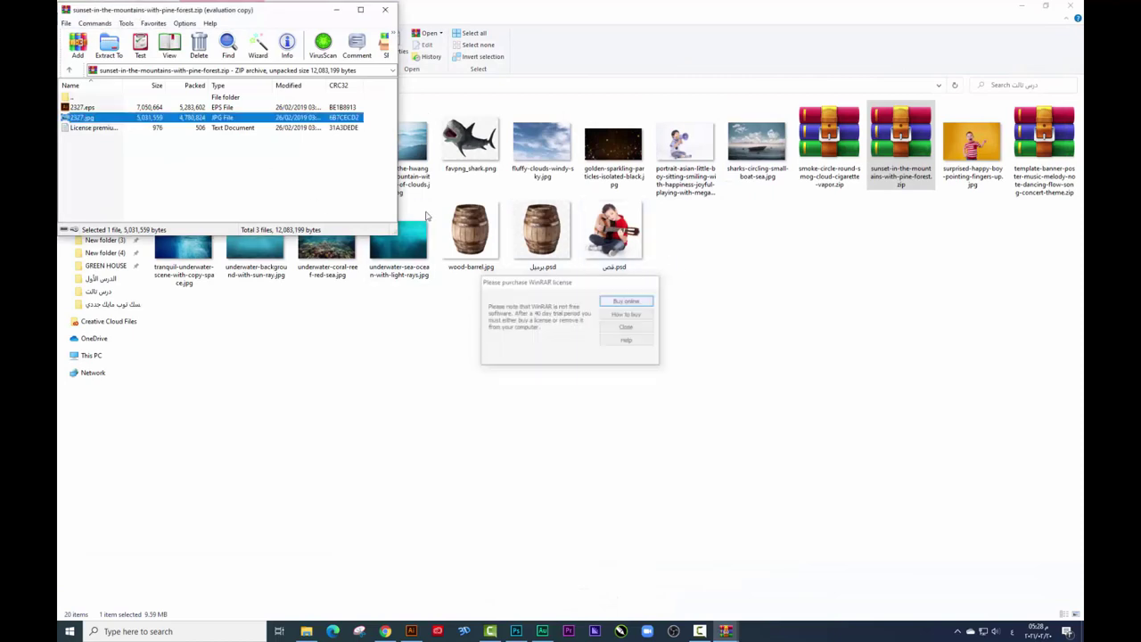
pyautogui.click(515, 632)
pyautogui.scroll(2, 464, 358)
pyautogui.scroll(2, 464, 358)
# Step: Add empty Layer 15 above the smoke layer and pick a Soft Round brush
pyautogui.scroll(1, 464, 358)
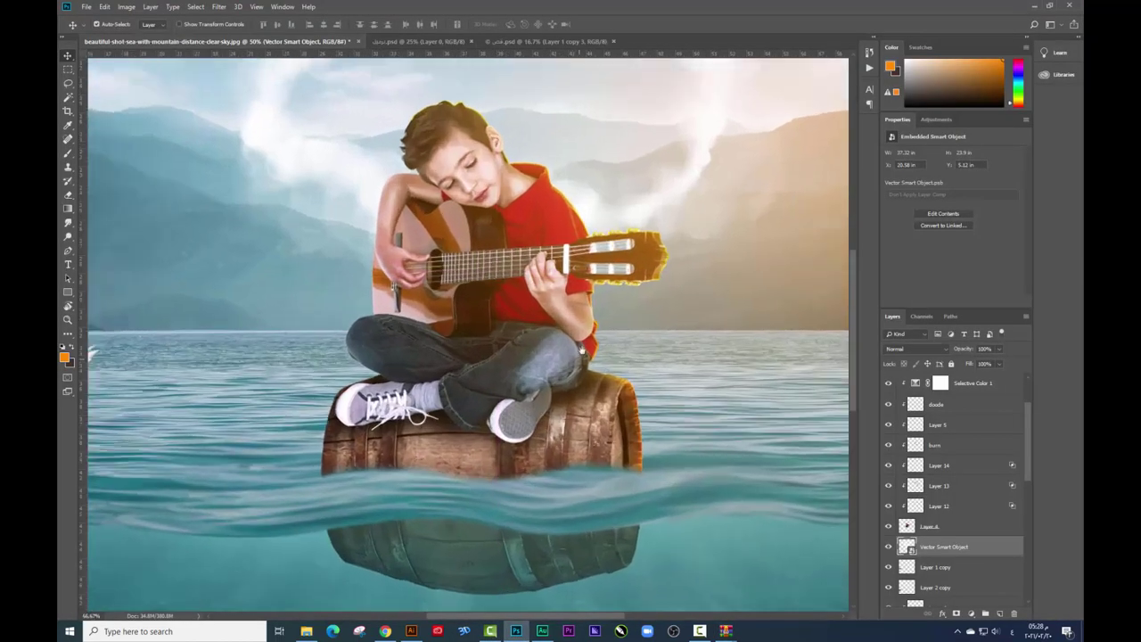
pyautogui.scroll(1, 844, 500)
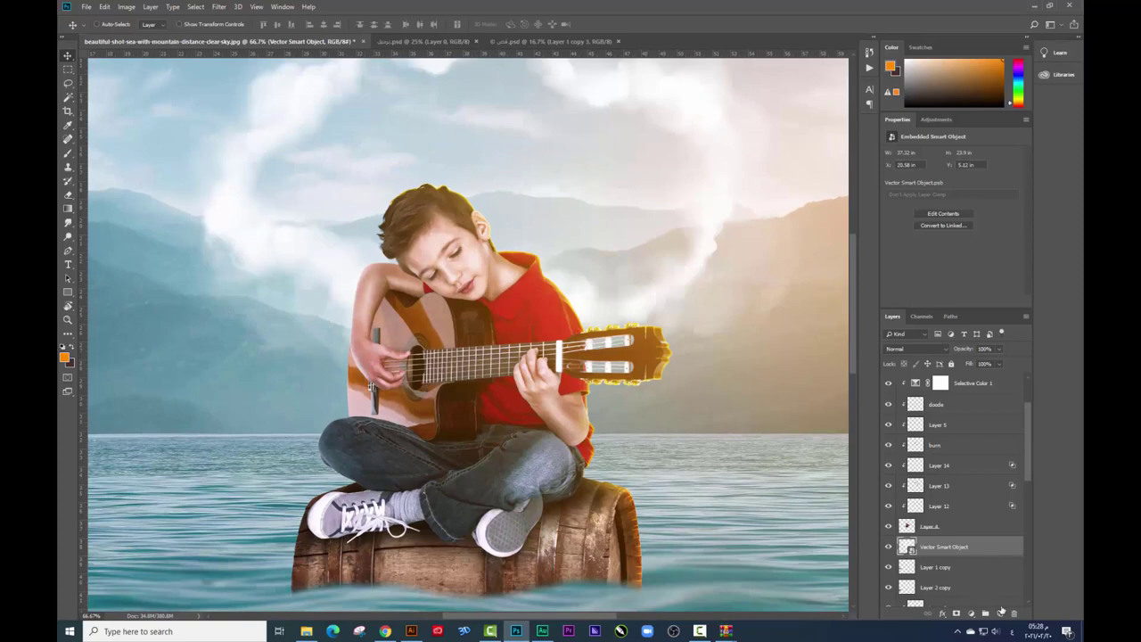
pyautogui.click(999, 614)
pyautogui.moveTo(611, 224); pyautogui.dragTo(583, 349)
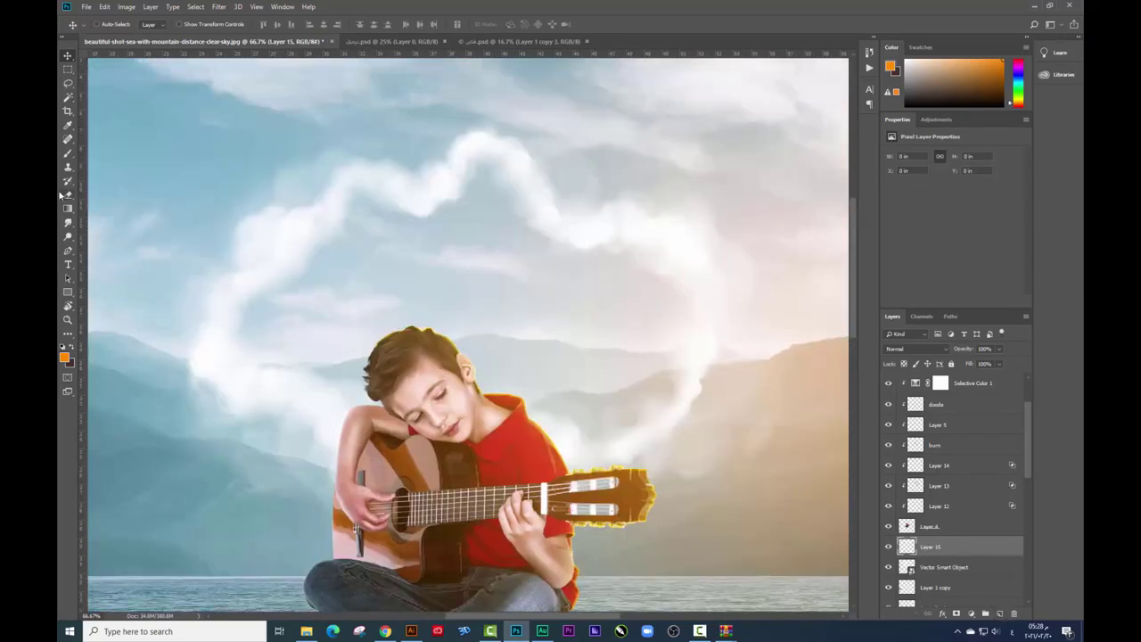
pyautogui.click(67, 153)
pyautogui.rightClick(412, 314)
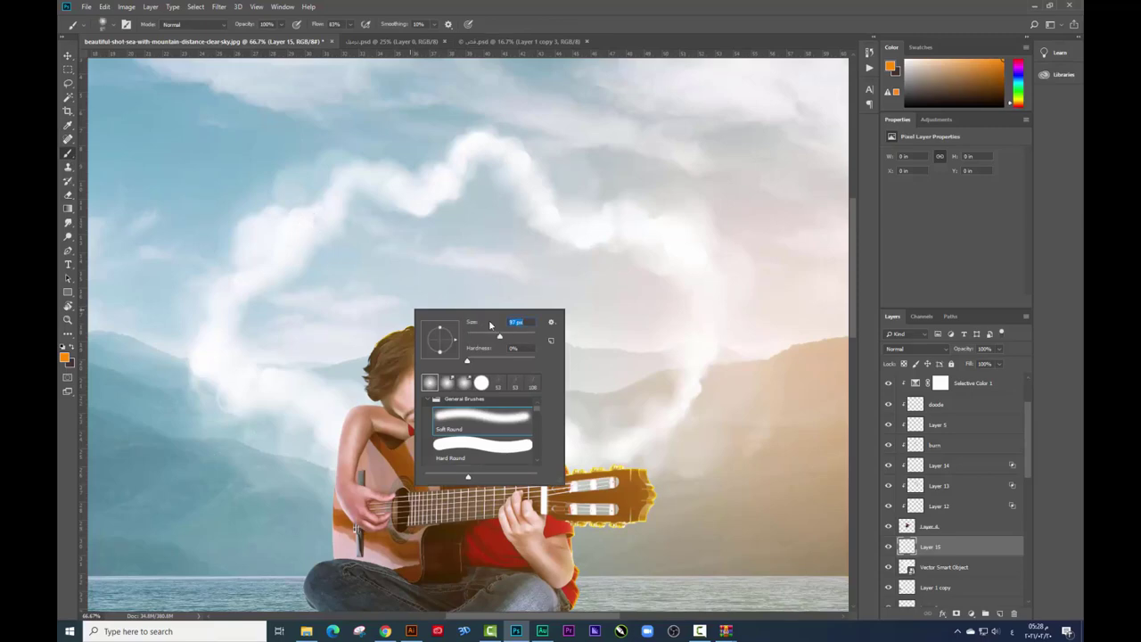
# Step: Set the foreground colour to #ffffff and paint the heart-shaped cloud outline solid white
pyautogui.press('Escape')
pyautogui.moveTo(303, 254); pyautogui.dragTo(341, 235)
pyautogui.hotkey('ctrl', 'z')
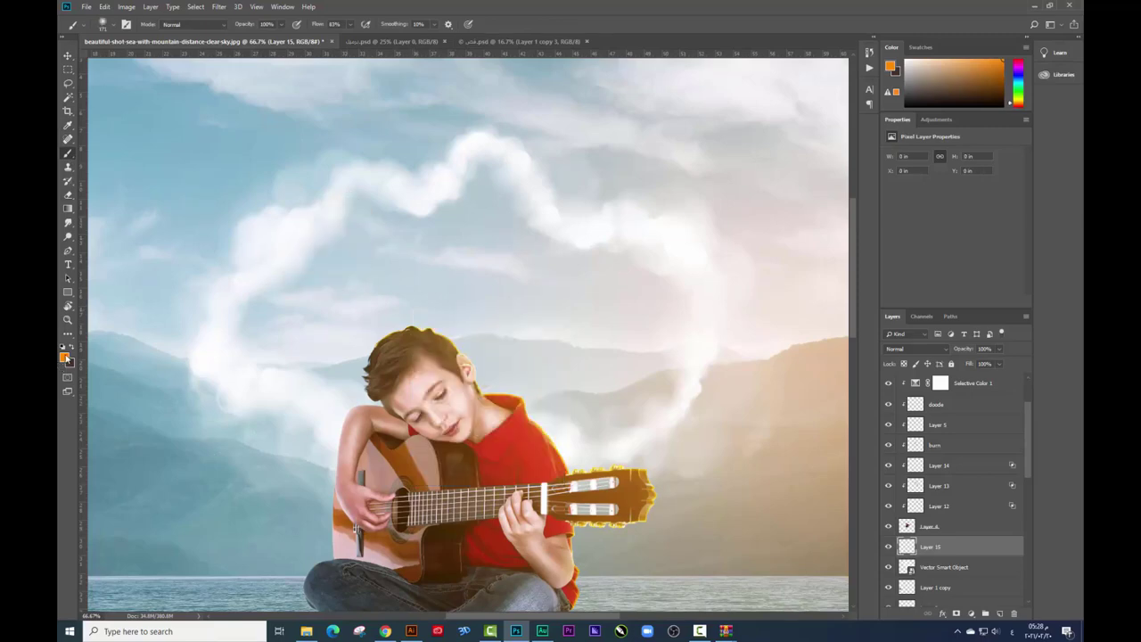
pyautogui.click(64, 356)
pyautogui.write('ffffff')
pyautogui.click(865, 196)
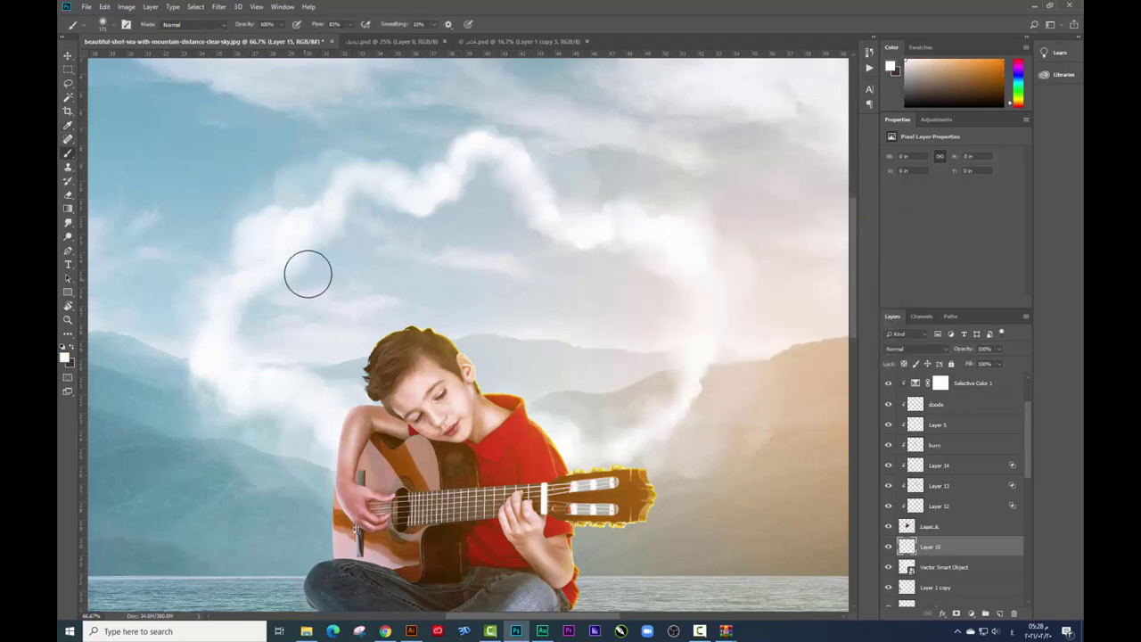
pyautogui.moveTo(306, 270)
pyautogui.mouseDown()
pyautogui.moveTo(467, 184)
pyautogui.moveTo(530, 241)
pyautogui.moveTo(636, 242)
pyautogui.moveTo(649, 377)
pyautogui.moveTo(621, 392)
pyautogui.moveTo(547, 377)
pyautogui.moveTo(580, 347)
pyautogui.moveTo(420, 245)
pyautogui.moveTo(264, 303)
pyautogui.moveTo(339, 377)
pyautogui.moveTo(437, 402)
pyautogui.moveTo(455, 284)
pyautogui.moveTo(395, 257)
pyautogui.moveTo(496, 313)
pyautogui.moveTo(409, 372)
pyautogui.mouseUp()
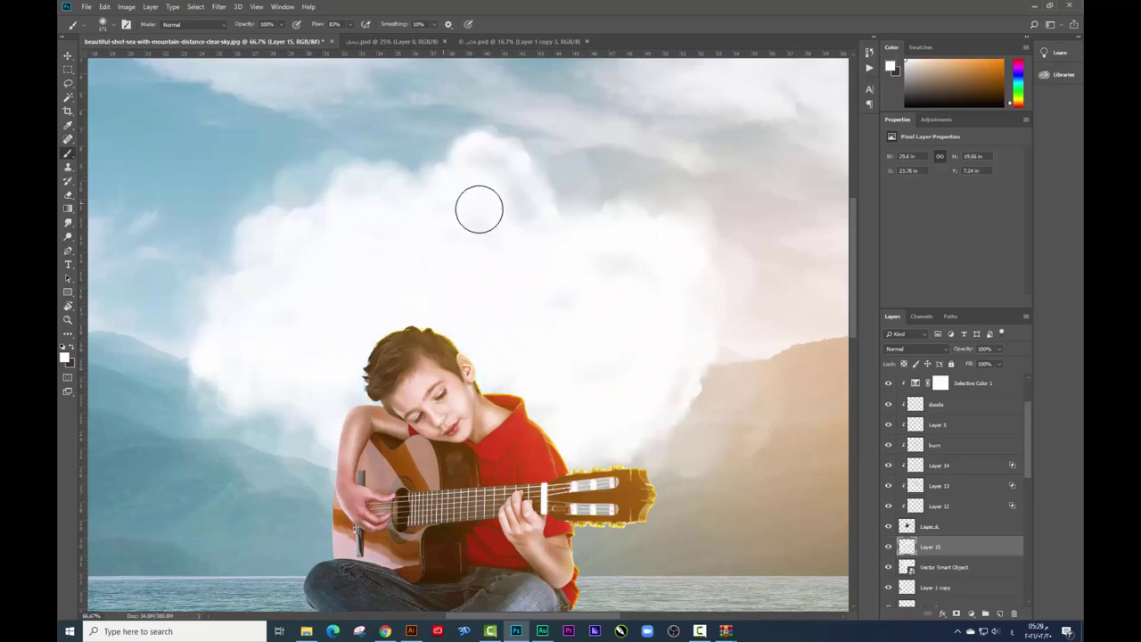
pyautogui.moveTo(478, 209); pyautogui.dragTo(508, 201)
# Step: Place the sunset forest image 2327.jpg on the canvas and clip it into the cloud
pyautogui.click(68, 55)
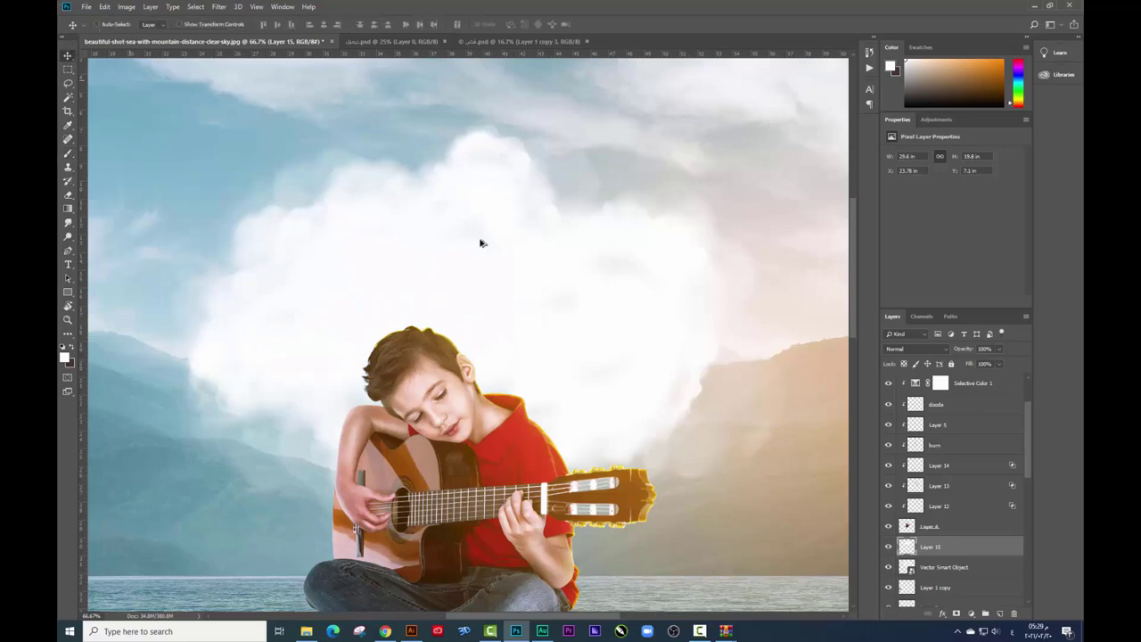
pyautogui.hotkey('alt', 'Tab')
pyautogui.moveTo(227, 140); pyautogui.dragTo(545, 256)
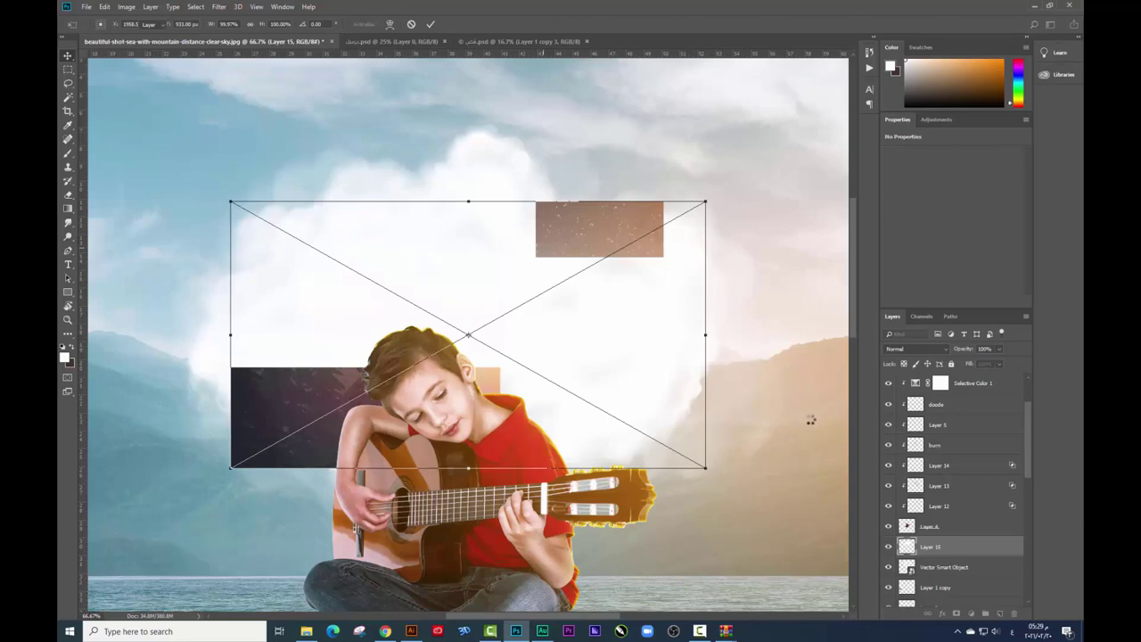
pyautogui.press('Return')
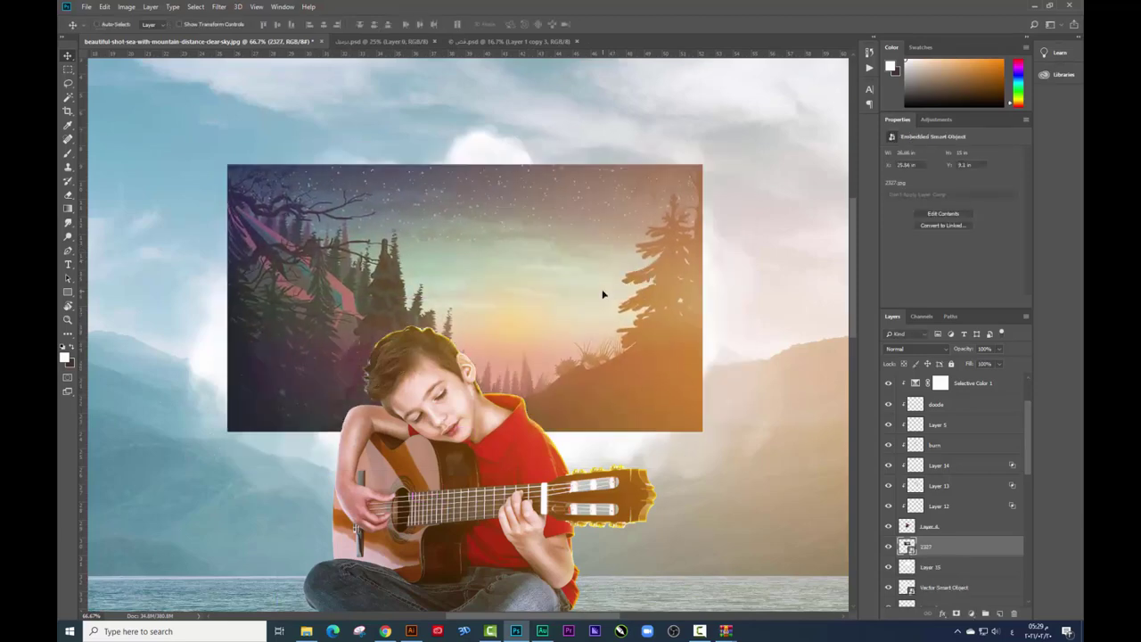
pyautogui.hotkey('ctrl', '-')
# Step: Enlarge the forest image inside the cloud and shift it up and left
pyautogui.hotkey('ctrl', 't')
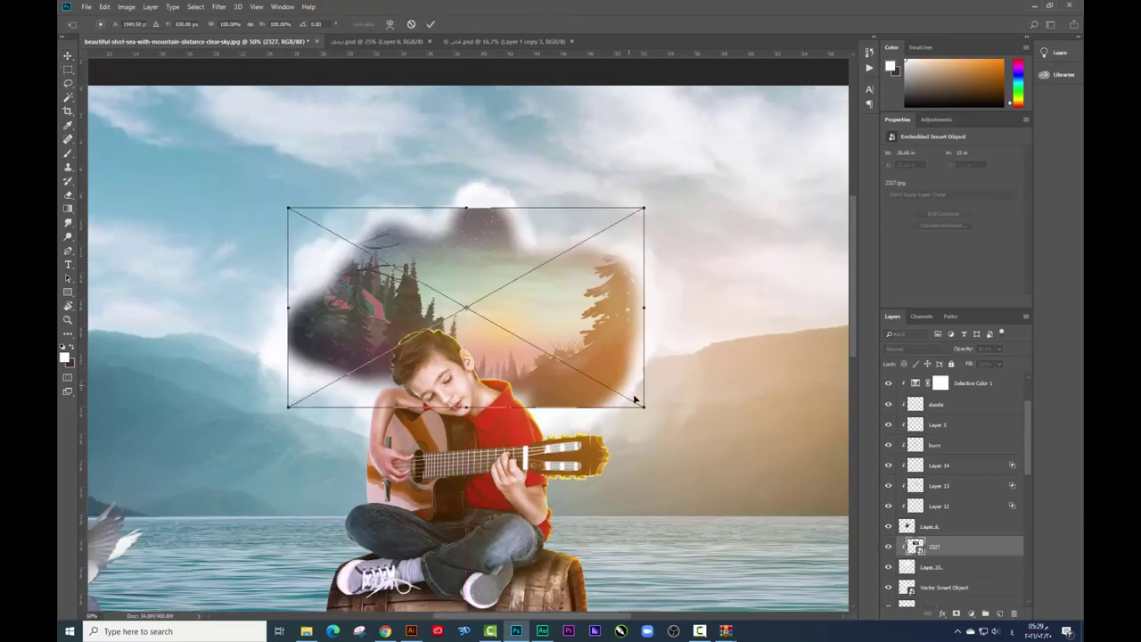
pyautogui.moveTo(637, 400); pyautogui.dragTo(723, 453)
pyautogui.moveTo(654, 358); pyautogui.dragTo(598, 364)
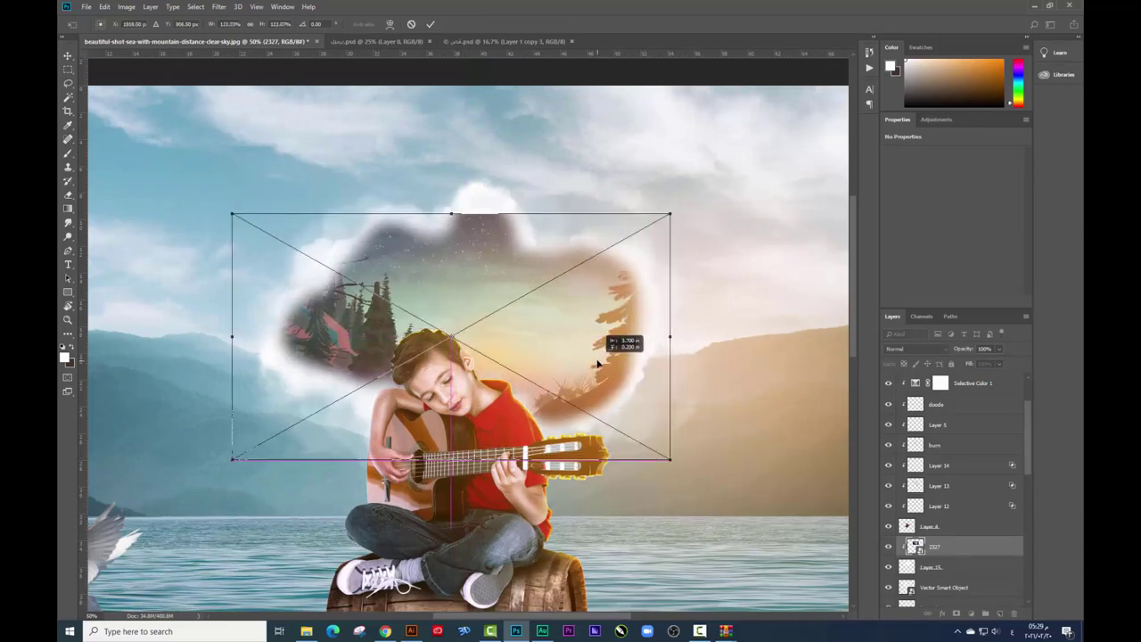
pyautogui.press('Return')
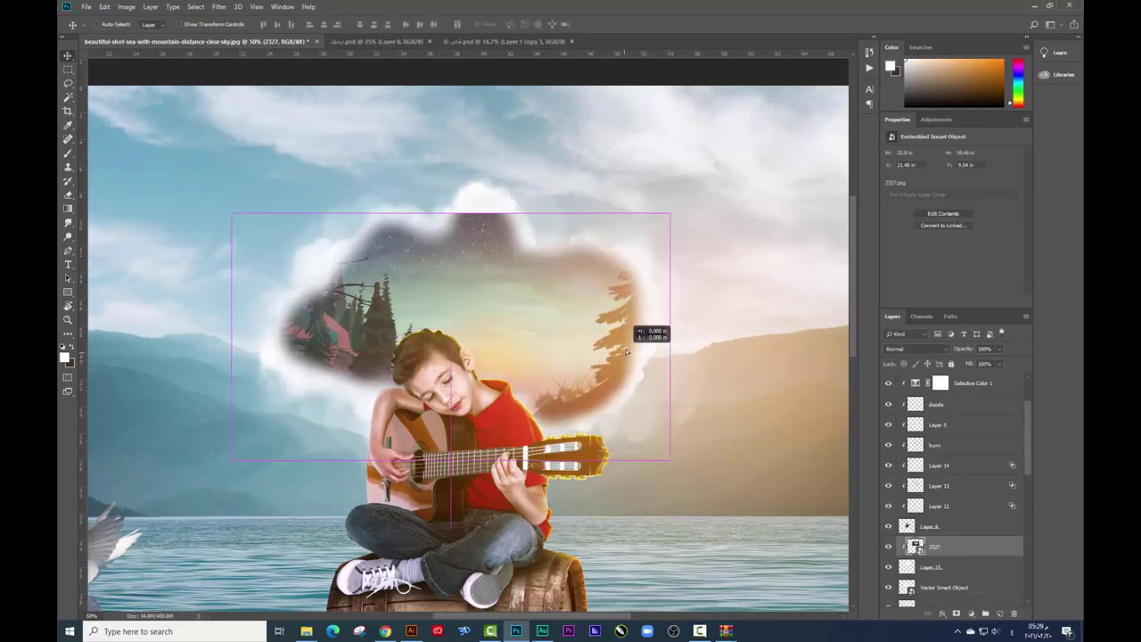
pyautogui.moveTo(623, 356); pyautogui.dragTo(628, 335)
pyautogui.scroll(-1, 632, 332)
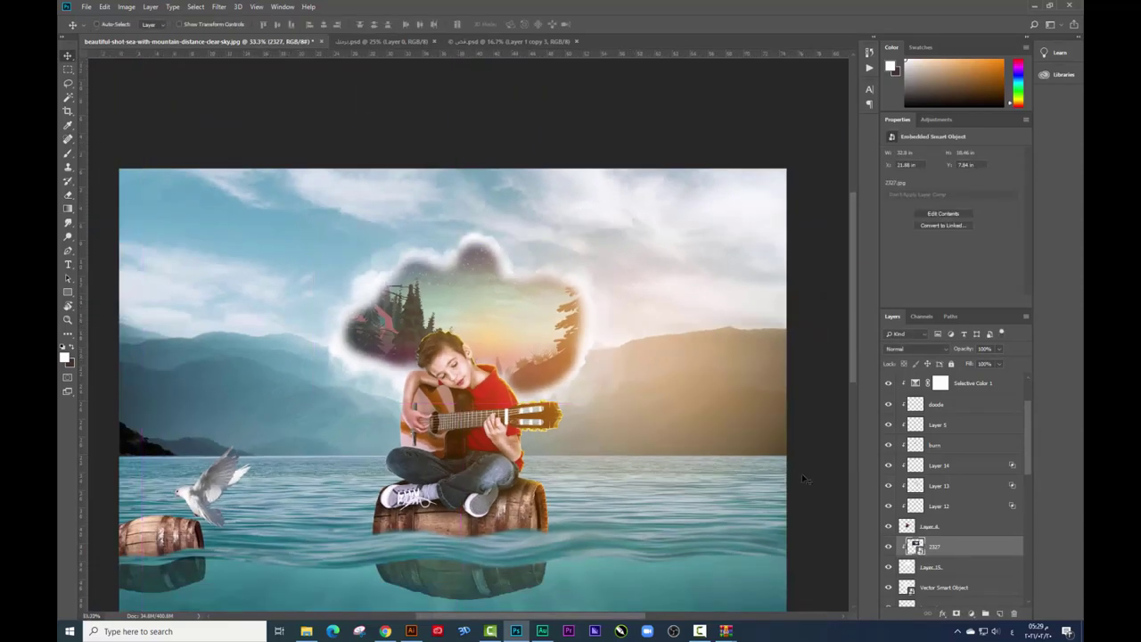
pyautogui.click(927, 566)
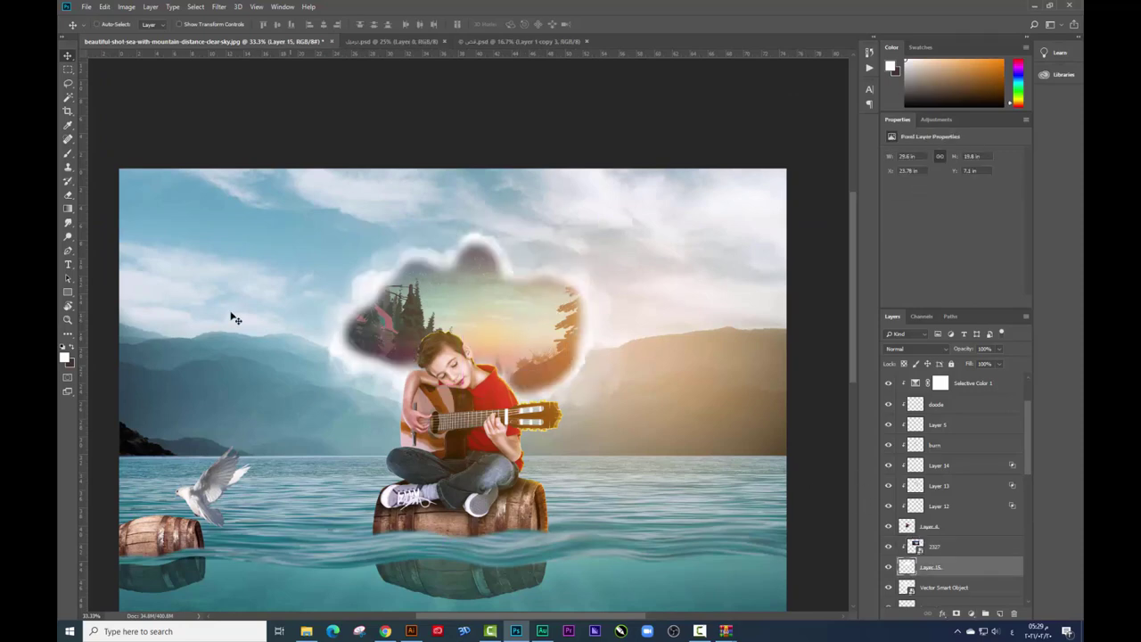
# Step: Resize the white cloud on Layer 15 with two Free Transform passes
pyautogui.click(69, 194)
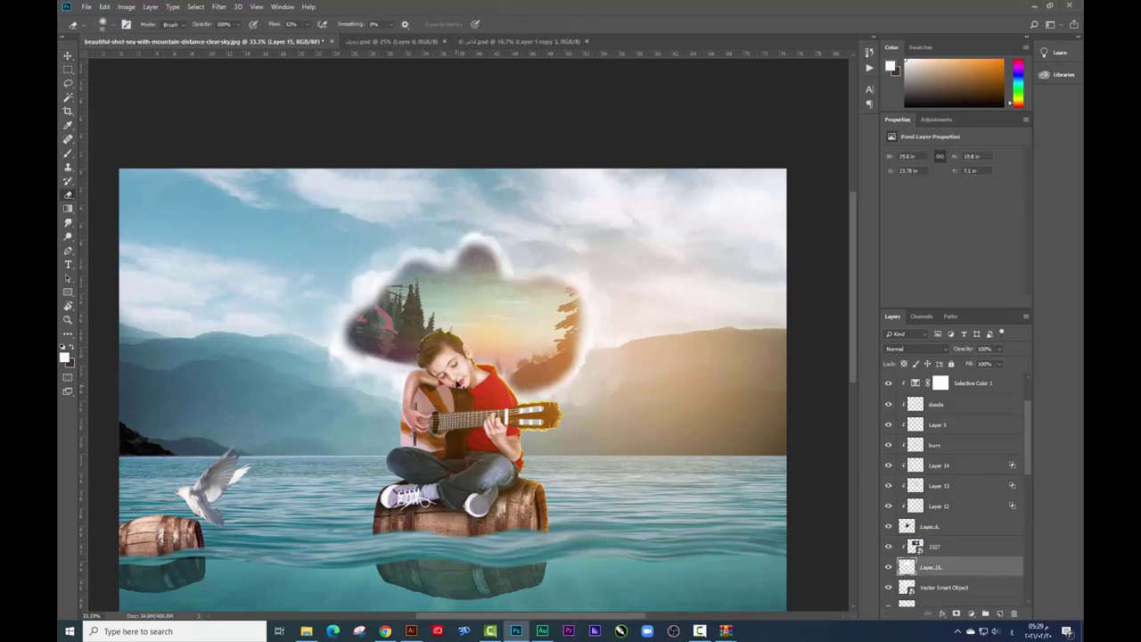
pyautogui.rightClick(487, 363)
pyautogui.click(68, 55)
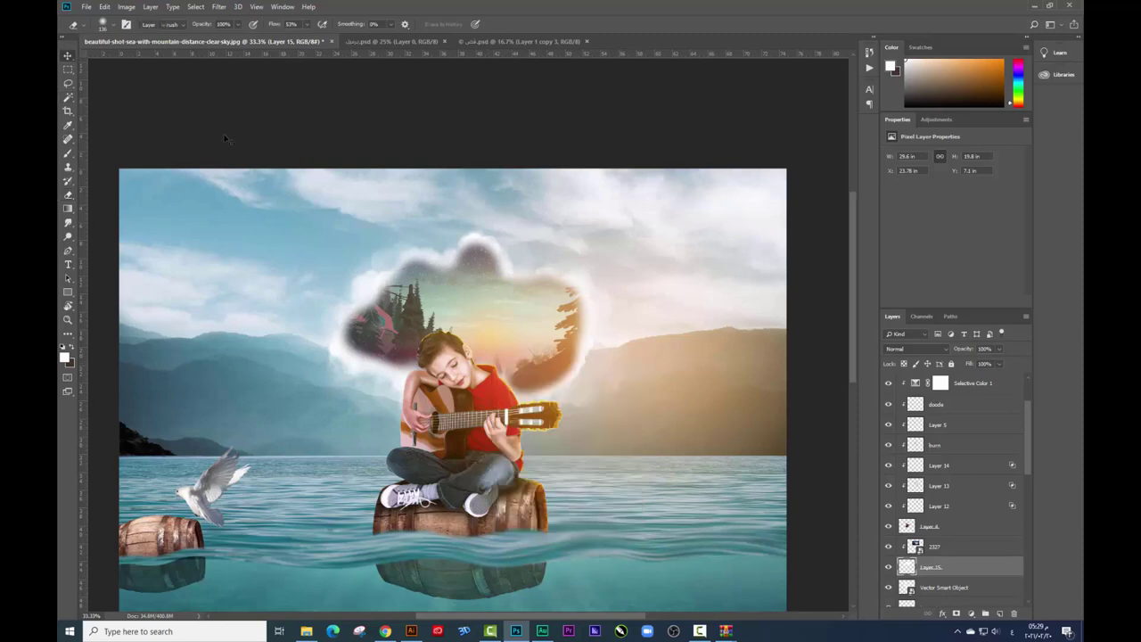
pyautogui.hotkey('ctrl', 't')
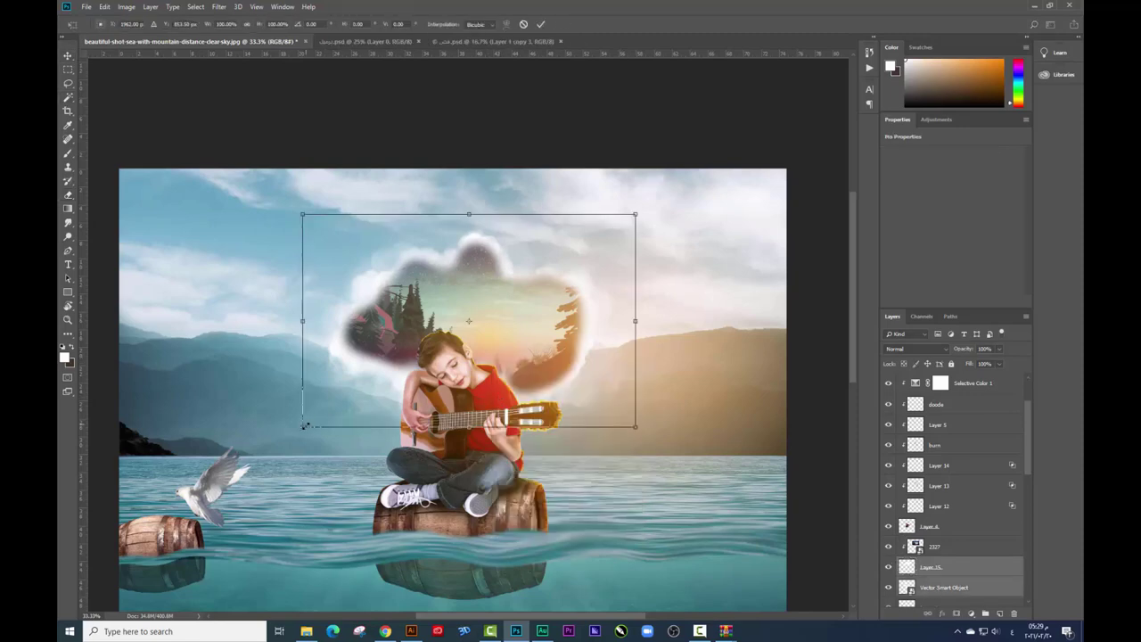
pyautogui.moveTo(304, 426); pyautogui.dragTo(298, 434)
pyautogui.press('Return')
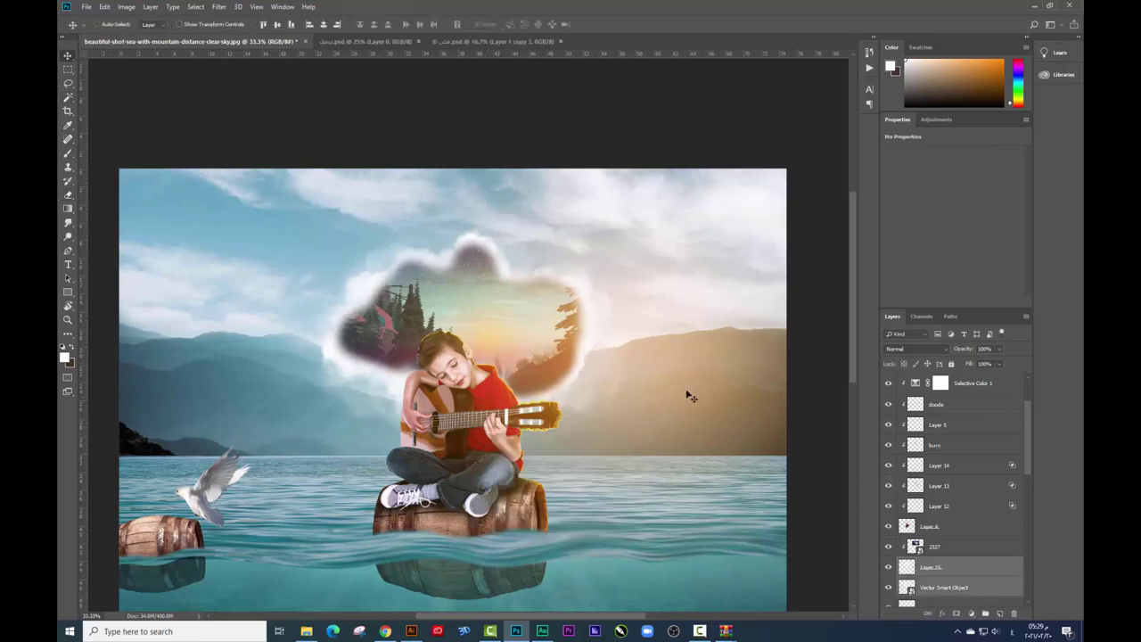
pyautogui.hotkey('ctrl', 't')
pyautogui.moveTo(638, 217); pyautogui.dragTo(623, 224)
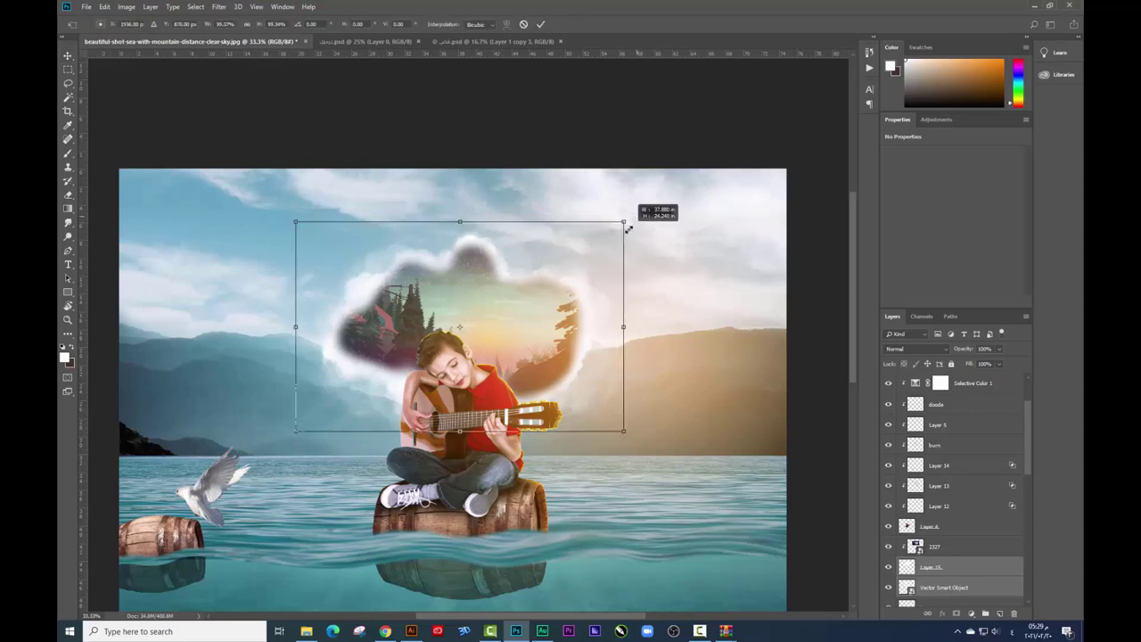
pyautogui.press('Return')
# Step: Scale the cloud and forest layer 2327 together to about 93.6% and nudge them right
pyautogui.keyDown('ctrl'); pyautogui.click(934, 547); pyautogui.keyUp('ctrl')
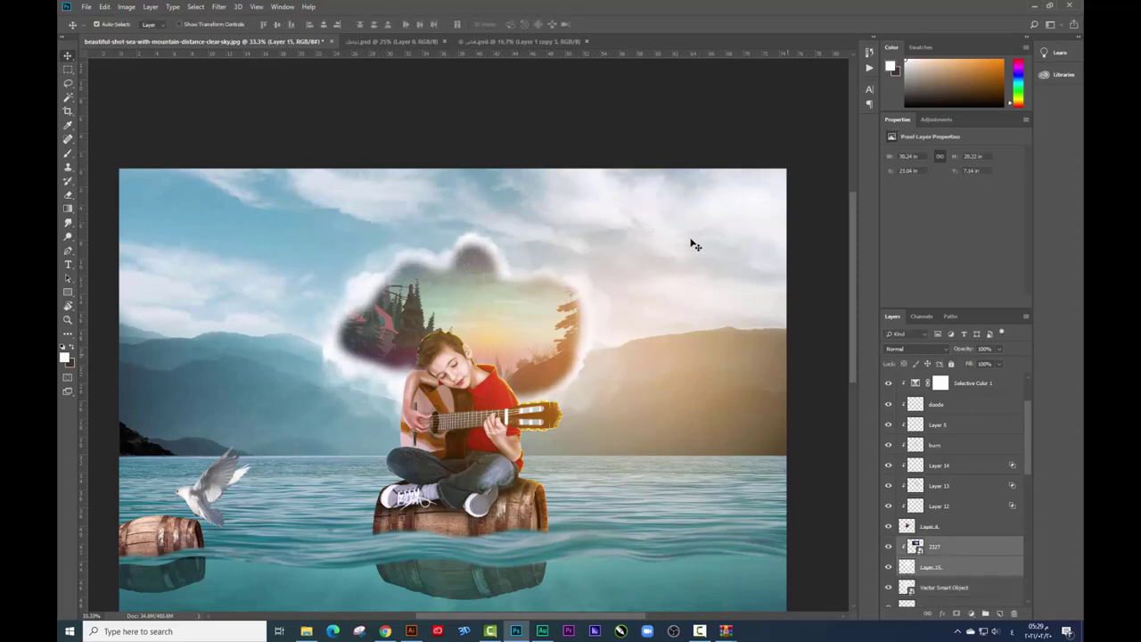
pyautogui.hotkey('ctrl', 't')
pyautogui.moveTo(607, 231); pyautogui.dragTo(590, 244)
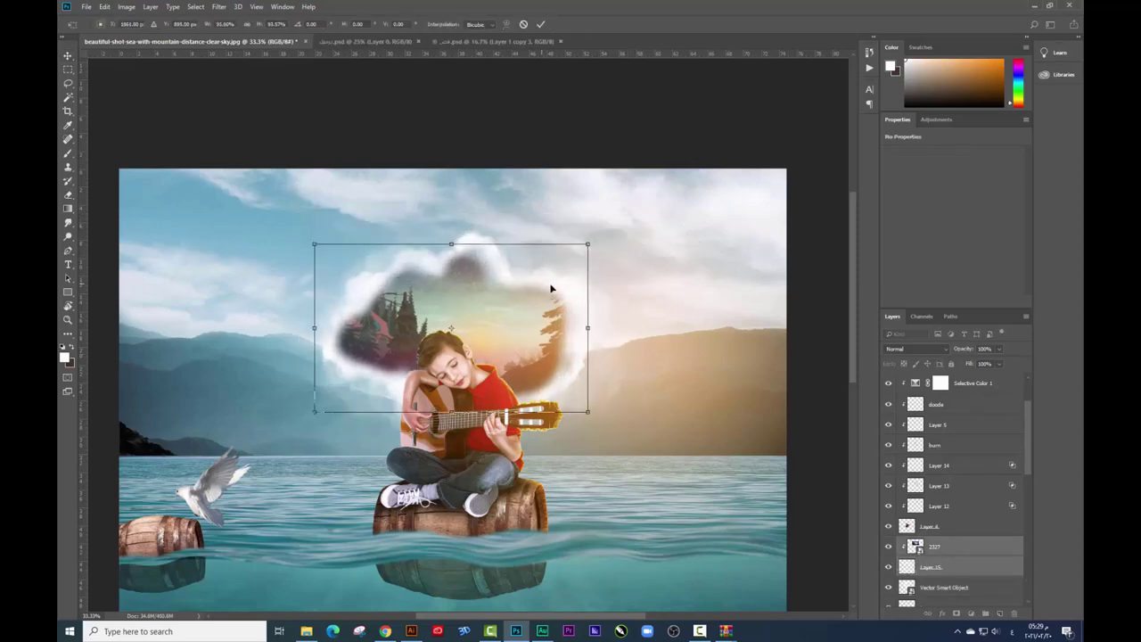
pyautogui.moveTo(543, 282); pyautogui.dragTo(552, 283)
pyautogui.press('Return')
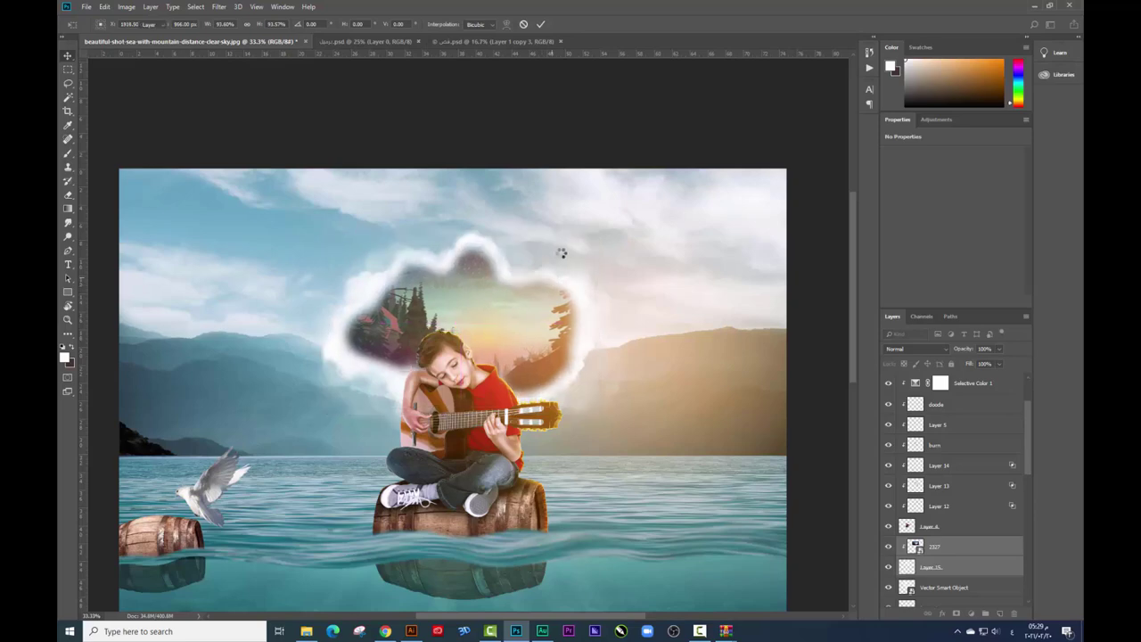
pyautogui.scroll(-1, 561, 253)
pyautogui.scroll(1, 562, 253)
pyautogui.scroll(2, 561, 268)
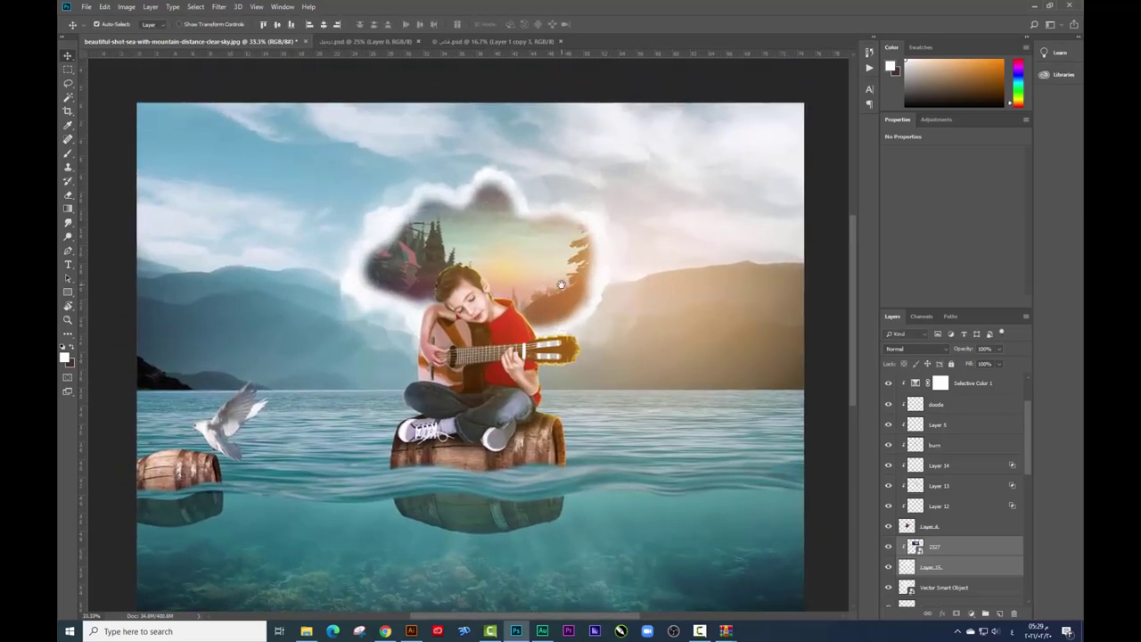
pyautogui.scroll(-1, 561, 285)
pyautogui.scroll(1, 561, 284)
# Step: Drag 1592.jpg from the music-themed banner archive onto the composite
pyautogui.hotkey('alt', 'Tab')
pyautogui.hotkey('alt', 'Tab')
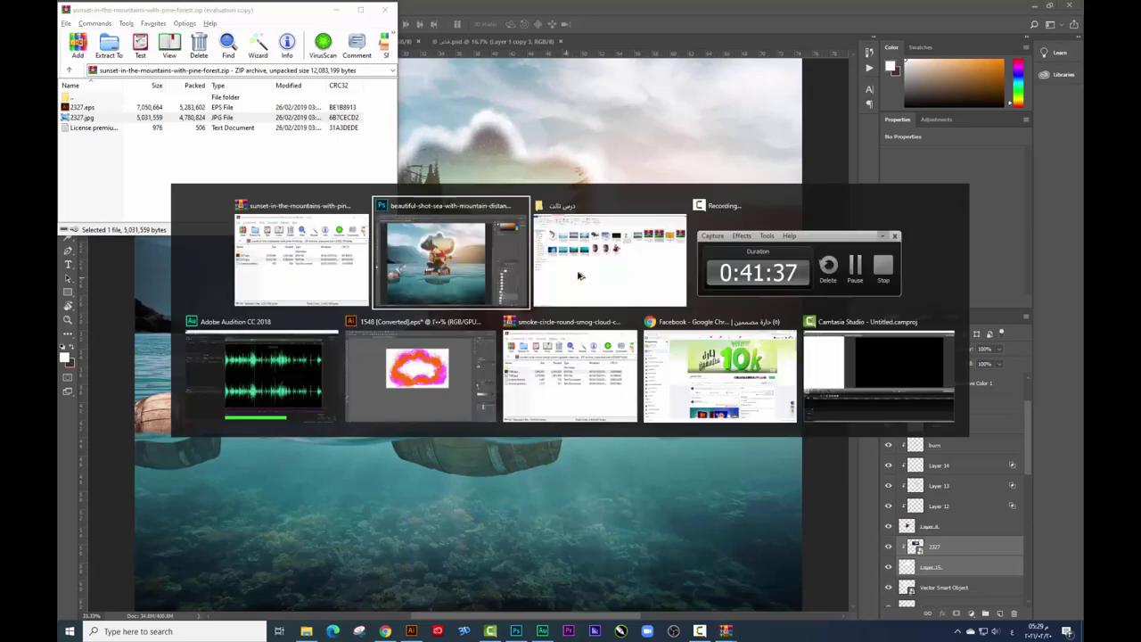
pyautogui.click(577, 275)
pyautogui.doubleClick(1042, 147)
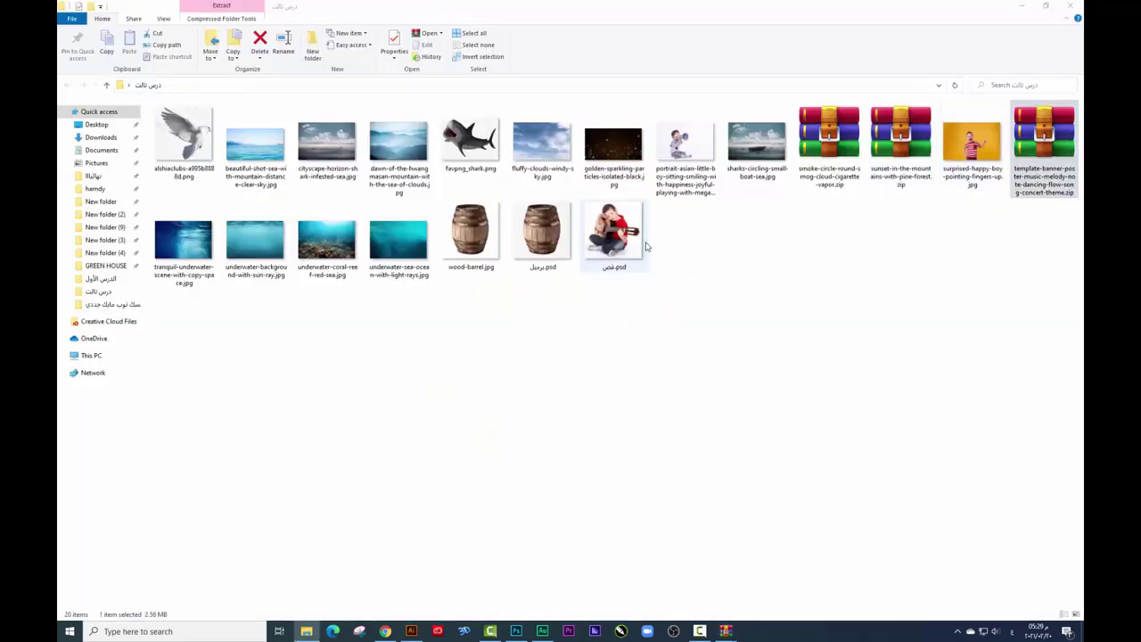
pyautogui.moveTo(82, 117); pyautogui.dragTo(564, 379)
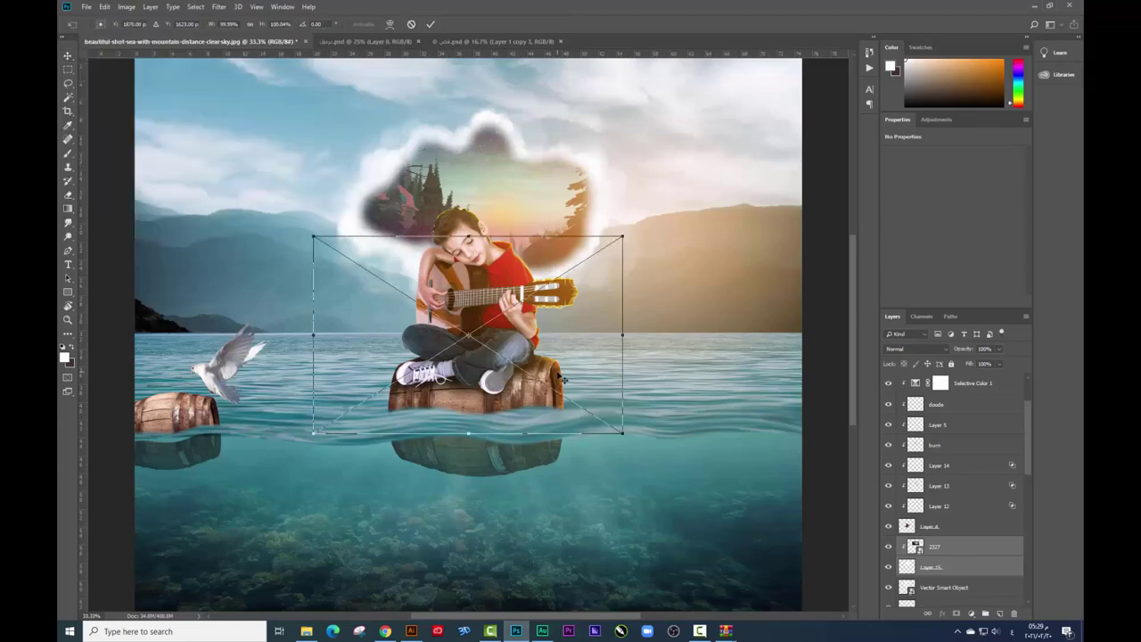
# Step: Move layer 1592 up, below Vector Smart Object, and enlarge it from its centre
pyautogui.press('Return')
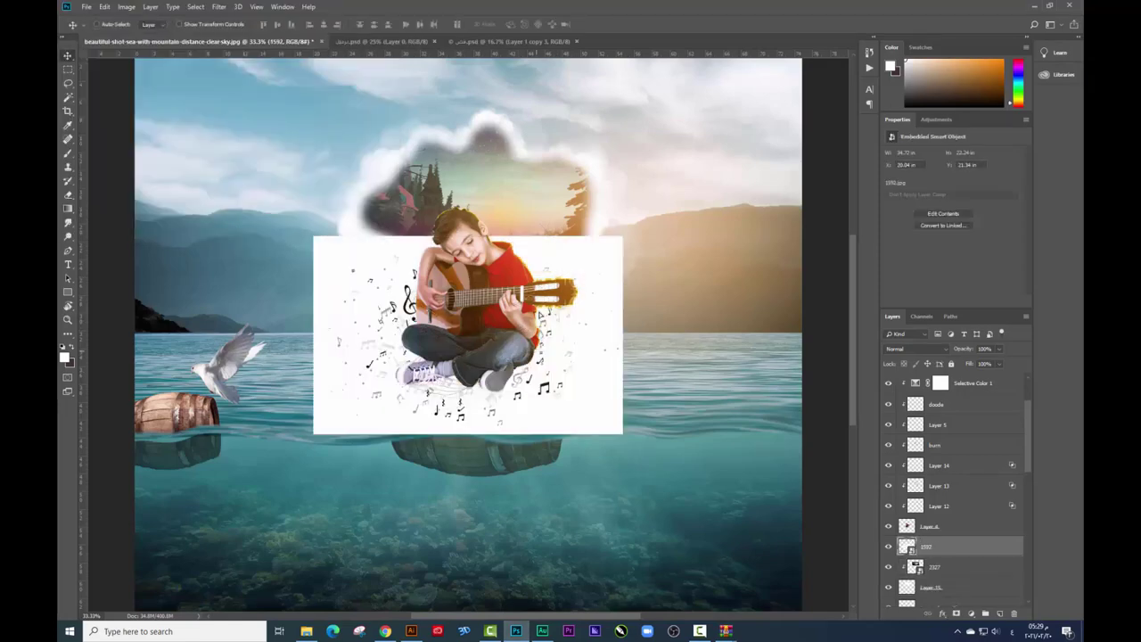
pyautogui.moveTo(581, 373); pyautogui.dragTo(595, 239)
pyautogui.scroll(-1, 975, 534)
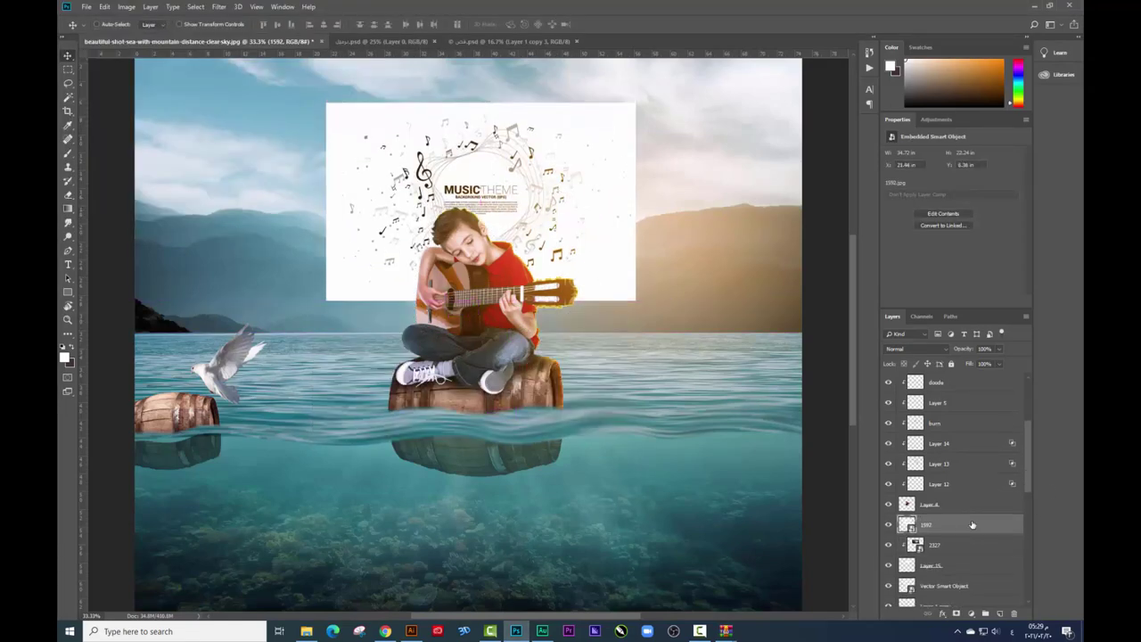
pyautogui.scroll(-3, 972, 524)
pyautogui.moveTo(960, 488); pyautogui.dragTo(958, 529)
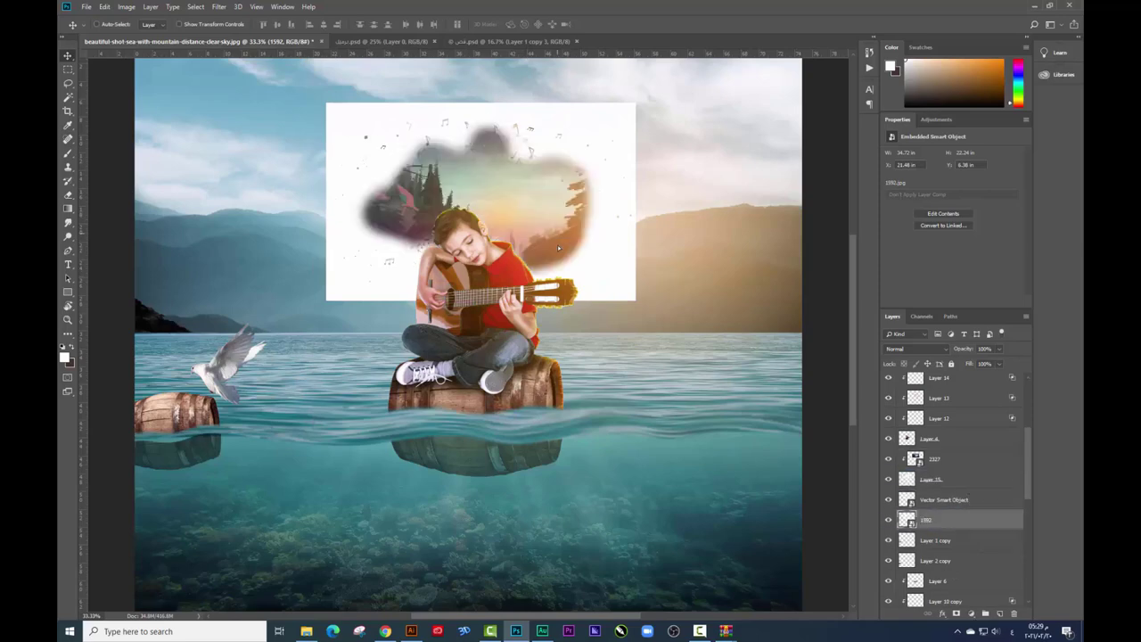
pyautogui.hotkey('ctrl', 't')
pyautogui.moveTo(635, 118); pyautogui.dragTo(674, 97)
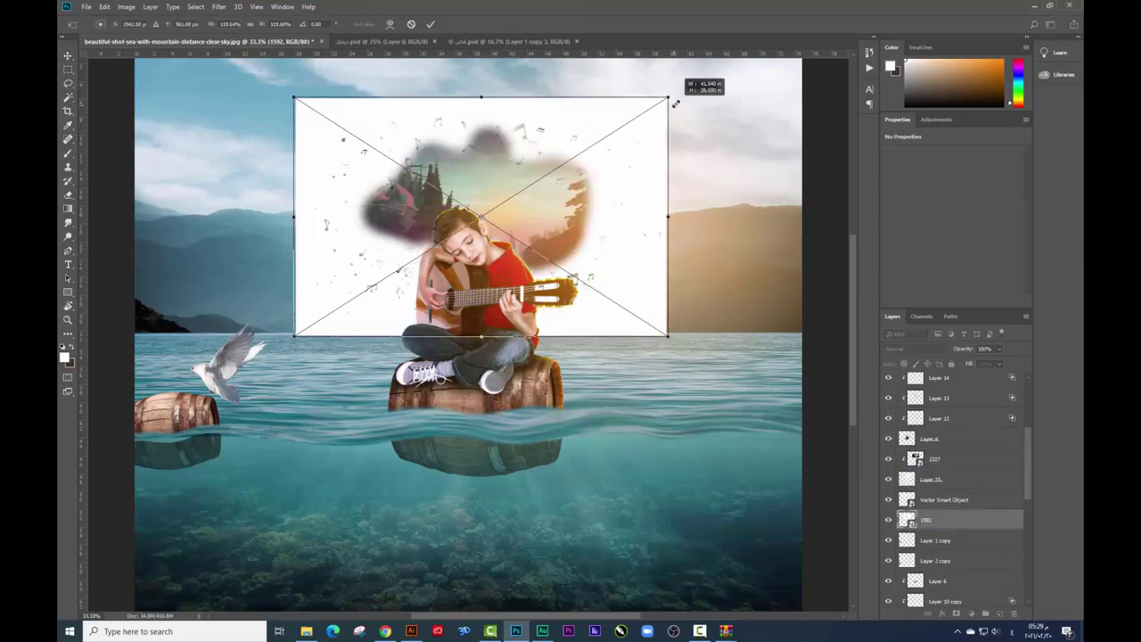
pyautogui.press('Return')
# Step: Blend layer 1592 in Multiply and position the music notes around the cloud
pyautogui.click(905, 348)
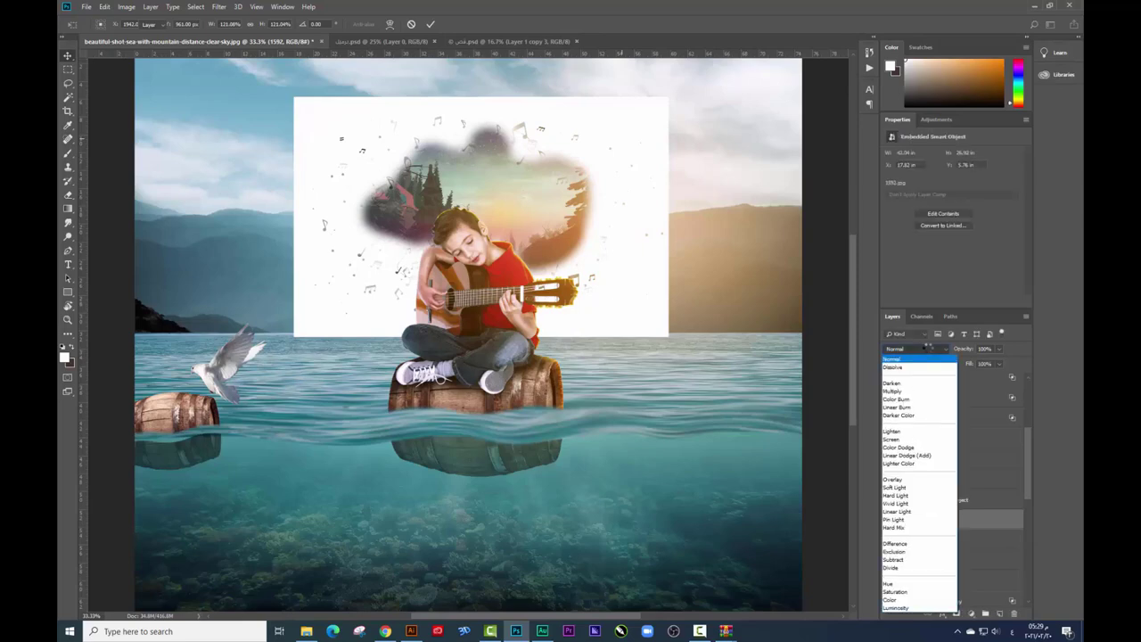
pyautogui.click(918, 393)
pyautogui.moveTo(631, 245); pyautogui.dragTo(625, 221)
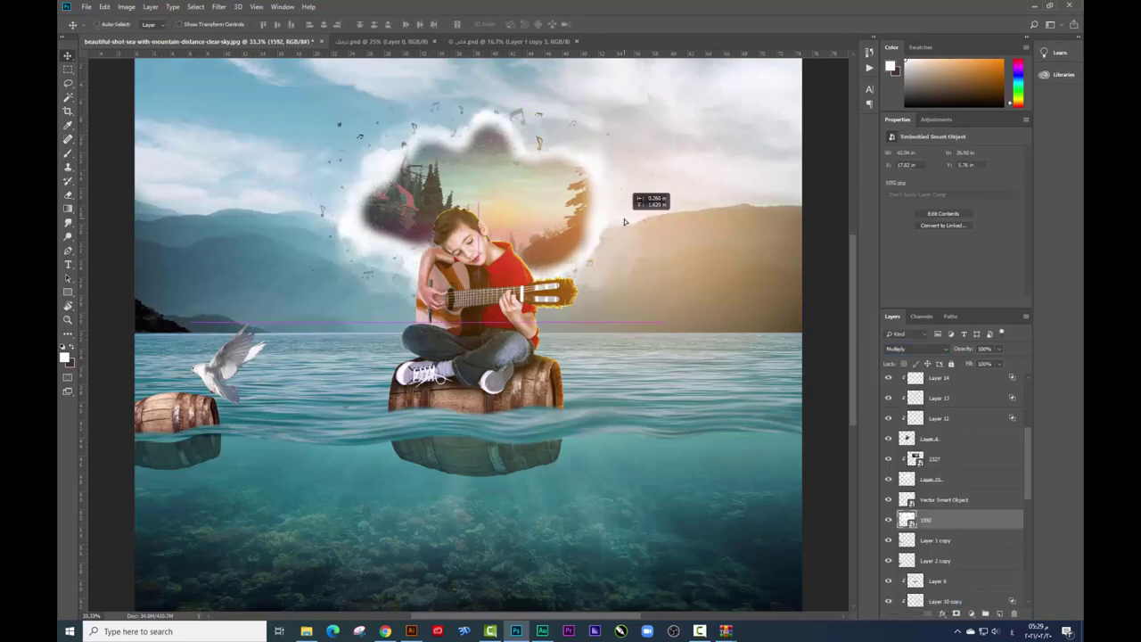
pyautogui.hotkey('ctrl', 't')
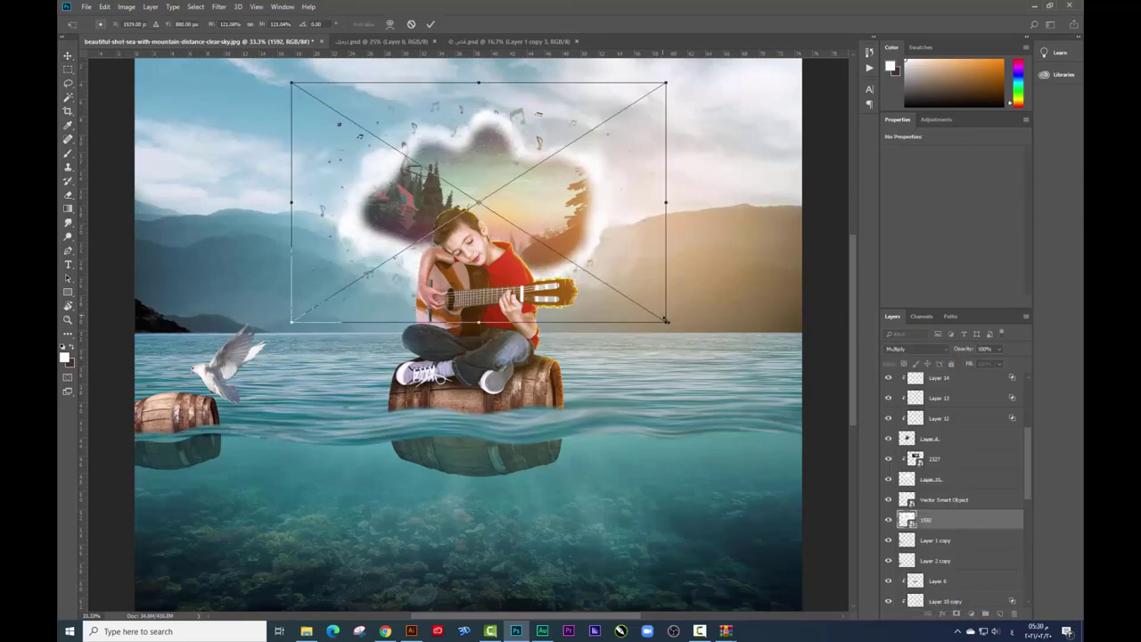
pyautogui.hotkey('ctrl', 'h')
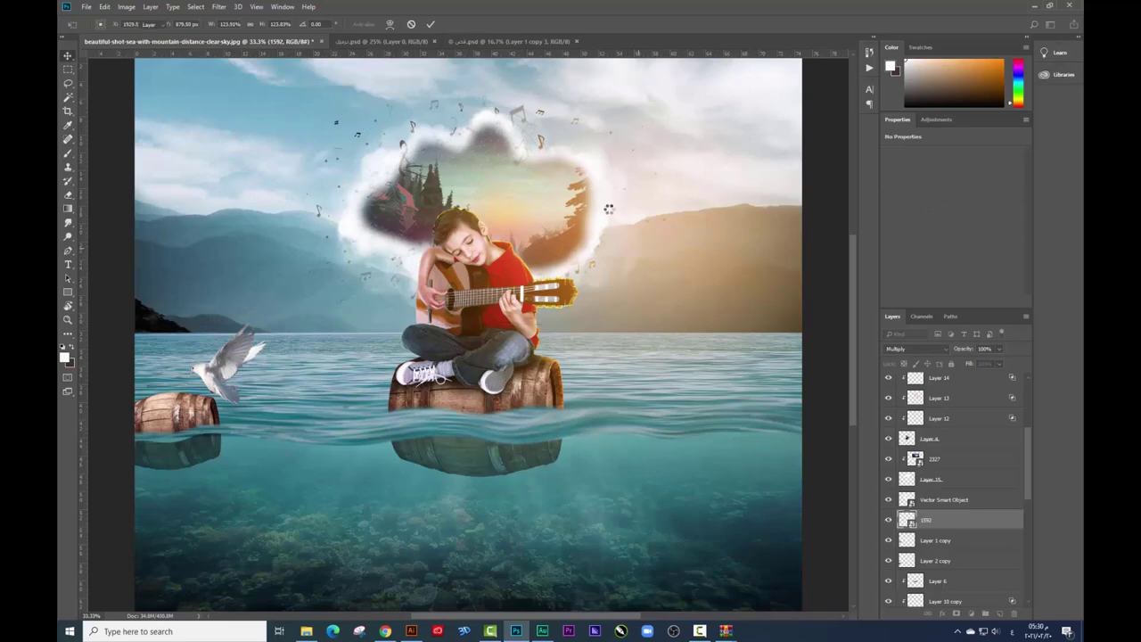
pyautogui.press('Return')
pyautogui.scroll(1, 611, 213)
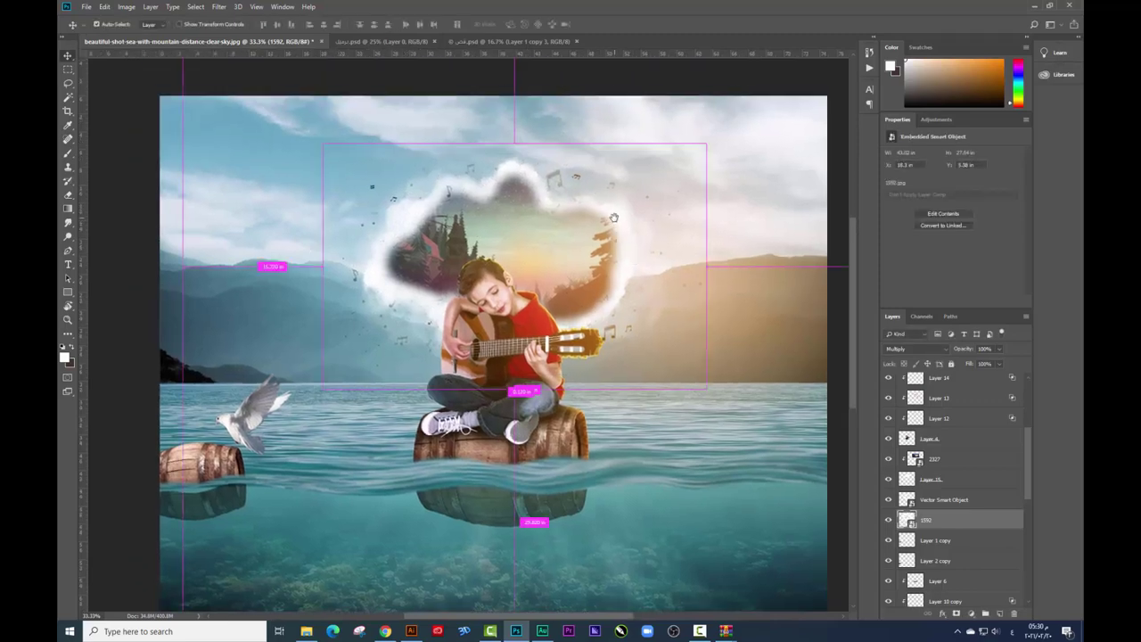
pyautogui.scroll(-1, 613, 217)
pyautogui.scroll(1, 634, 220)
pyautogui.scroll(-1, 633, 219)
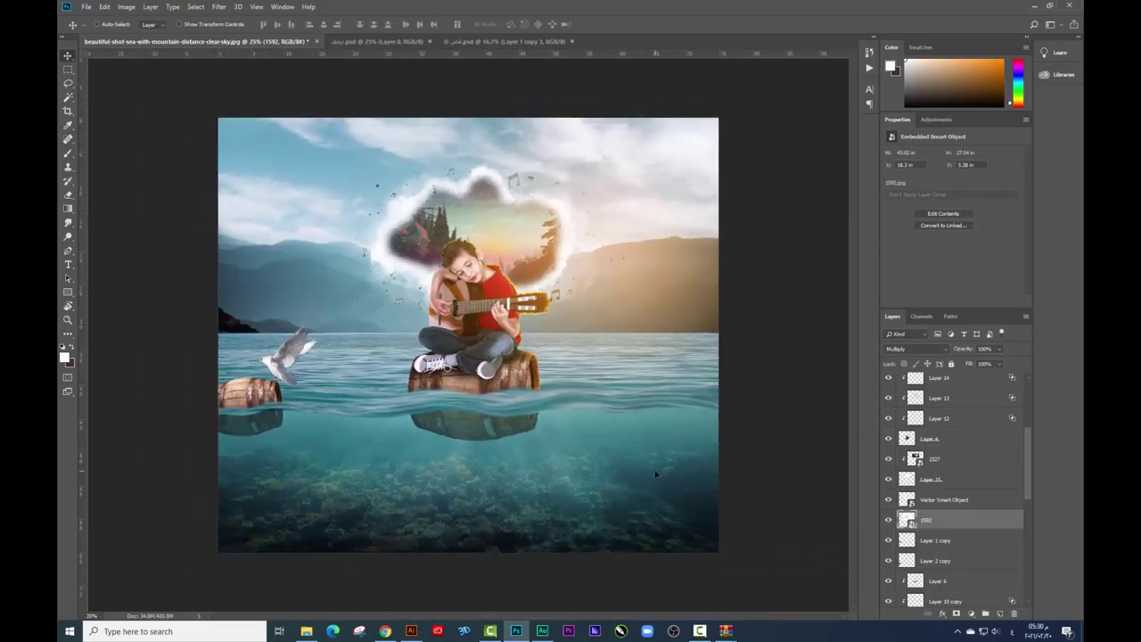
pyautogui.moveTo(655, 475); pyautogui.dragTo(658, 505)
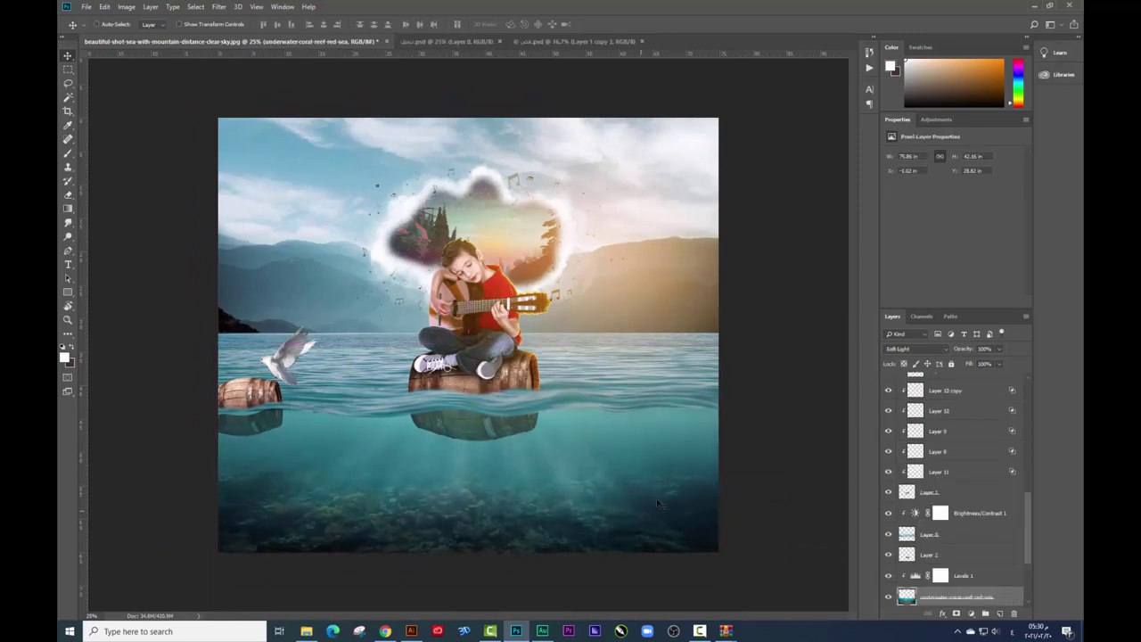
# Step: Add a new layer and set up a very large soft brush in black #000000
pyautogui.click(999, 614)
pyautogui.press('b')
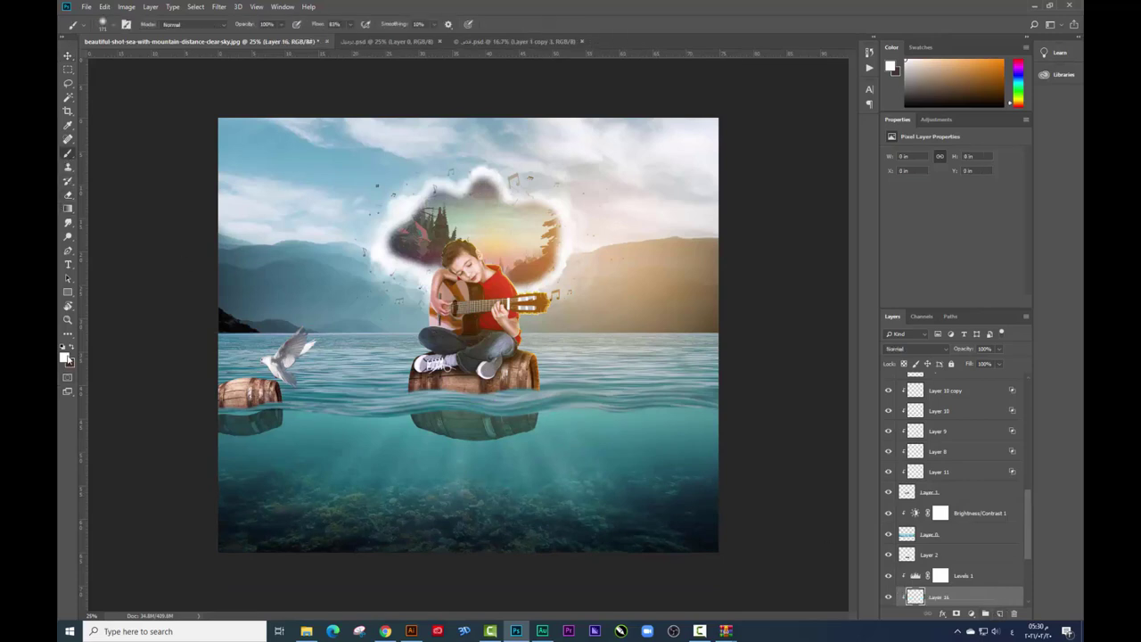
pyautogui.click(63, 357)
pyautogui.write('000000')
pyautogui.press('Return')
pyautogui.rightClick(683, 394)
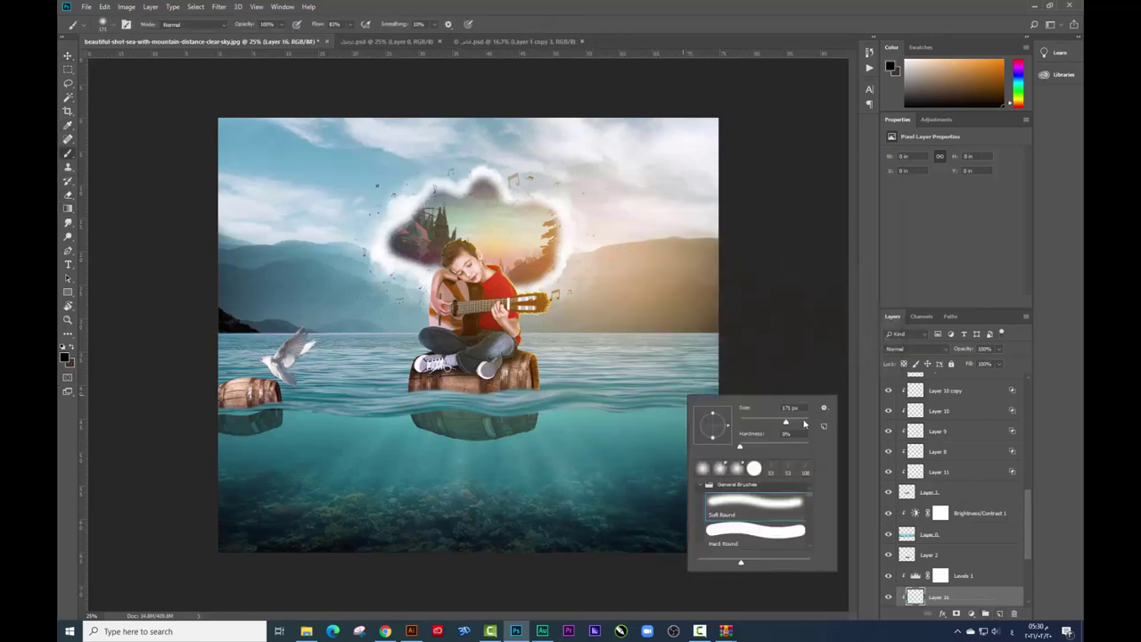
pyautogui.moveTo(774, 422); pyautogui.dragTo(807, 424)
pyautogui.press('Return')
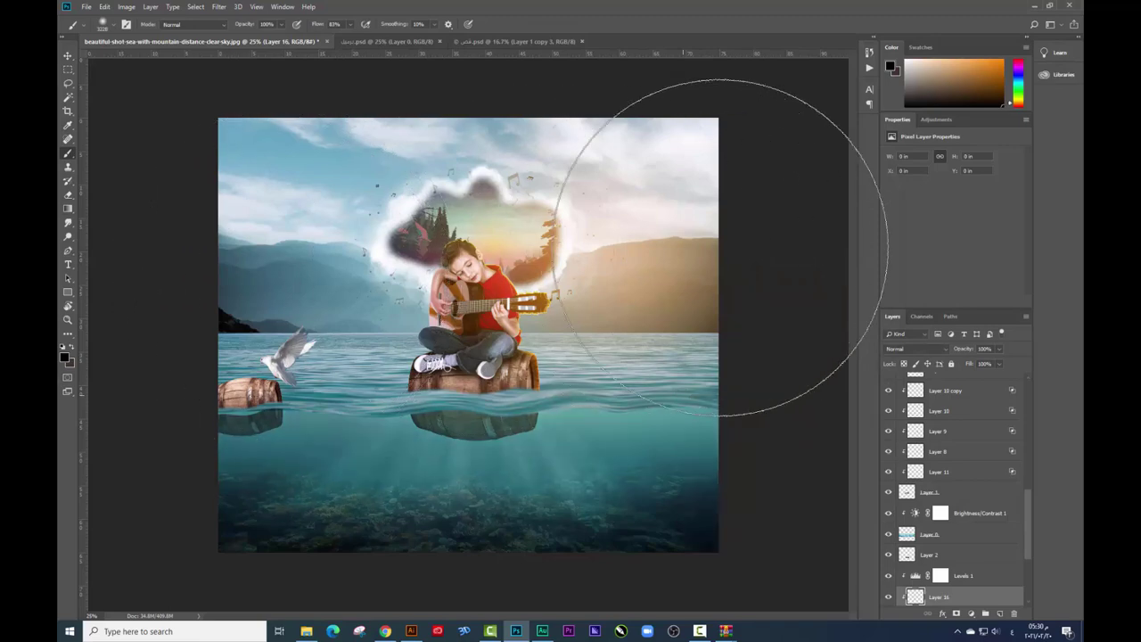
pyautogui.rightClick(508, 370)
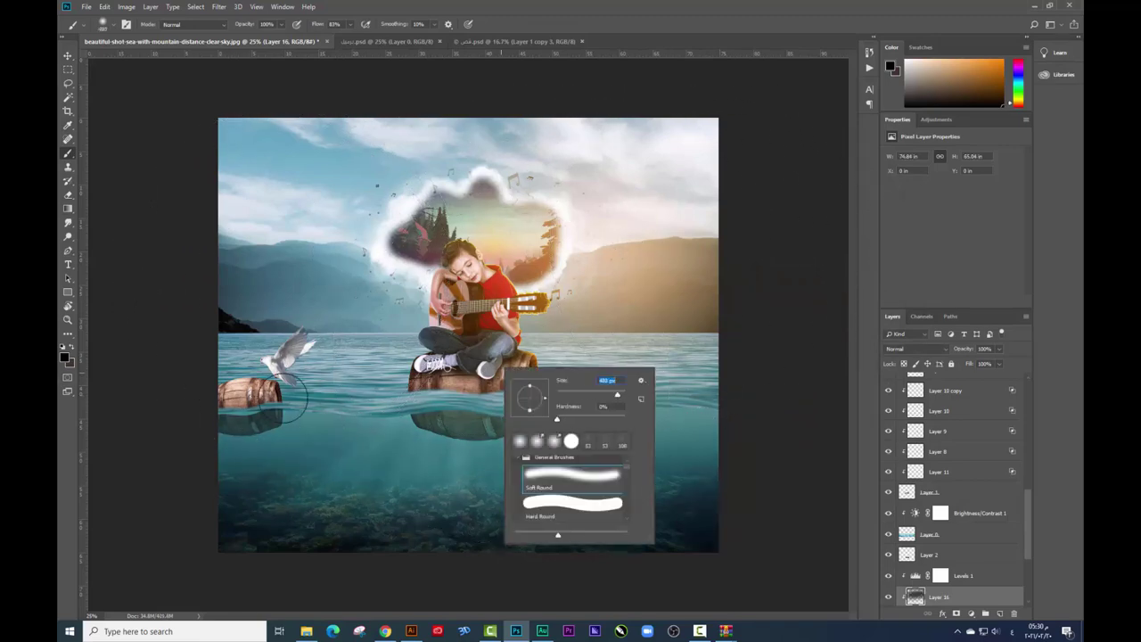
pyautogui.press('Return')
pyautogui.rightClick(561, 441)
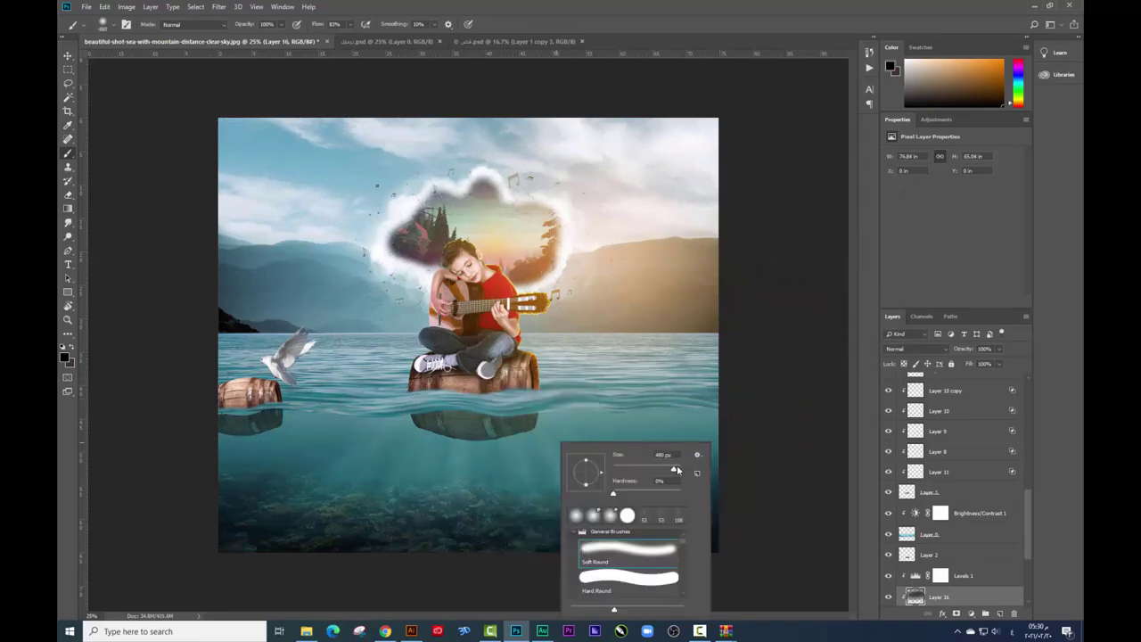
pyautogui.press('Return')
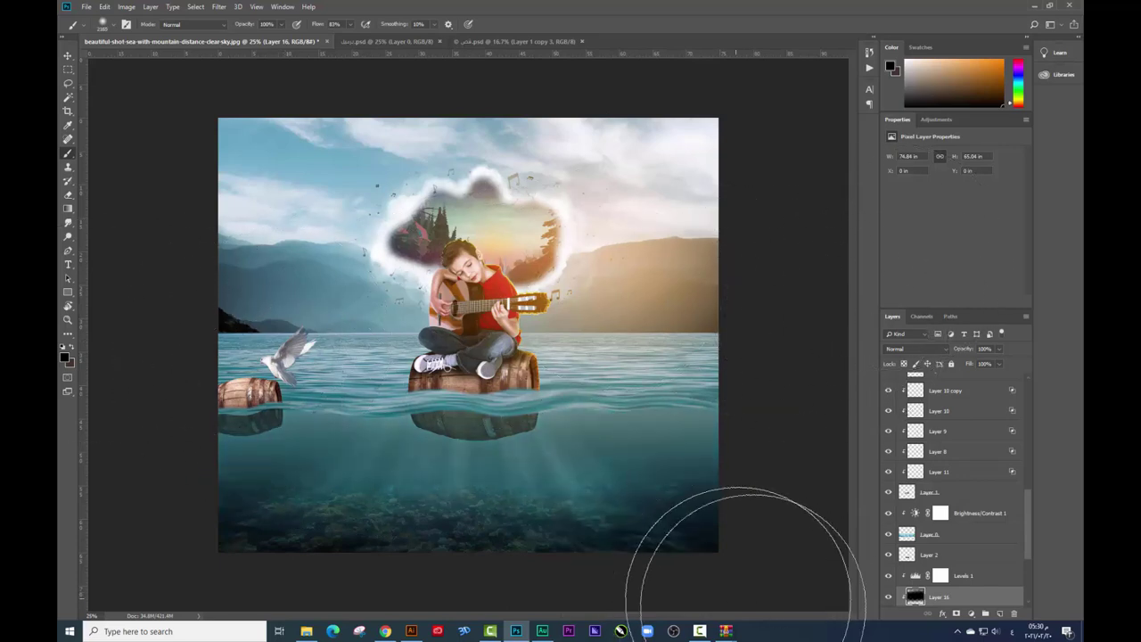
# Step: On a new layer above 2327, paint black across the sea bottom and stretch it toward the waterline
pyautogui.scroll(2, 934, 522)
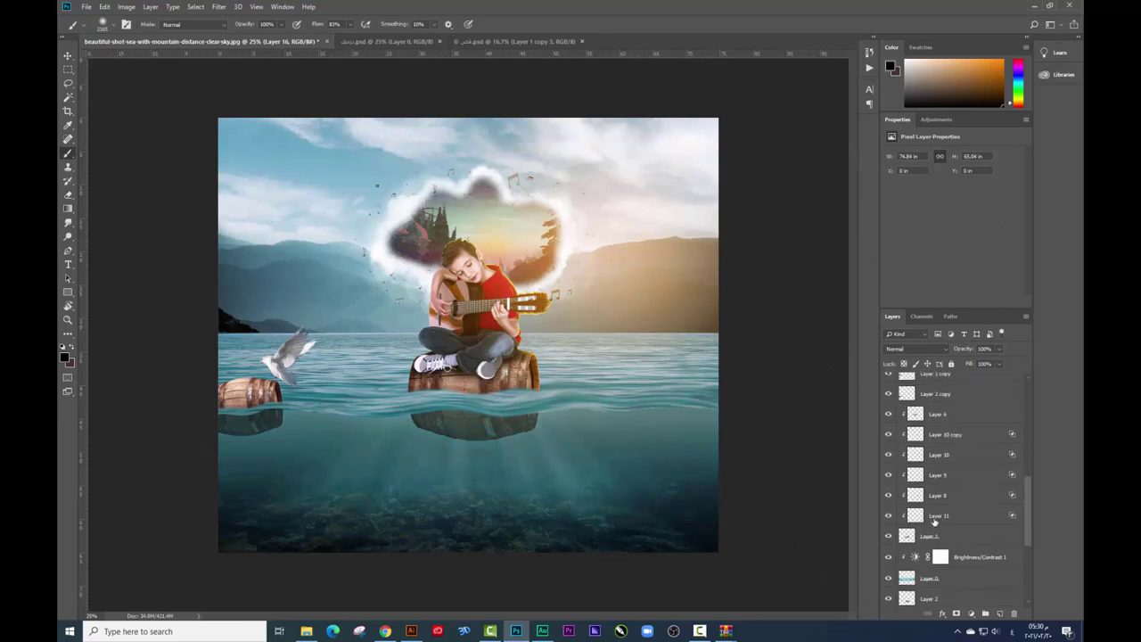
pyautogui.scroll(3, 934, 522)
pyautogui.click(942, 401)
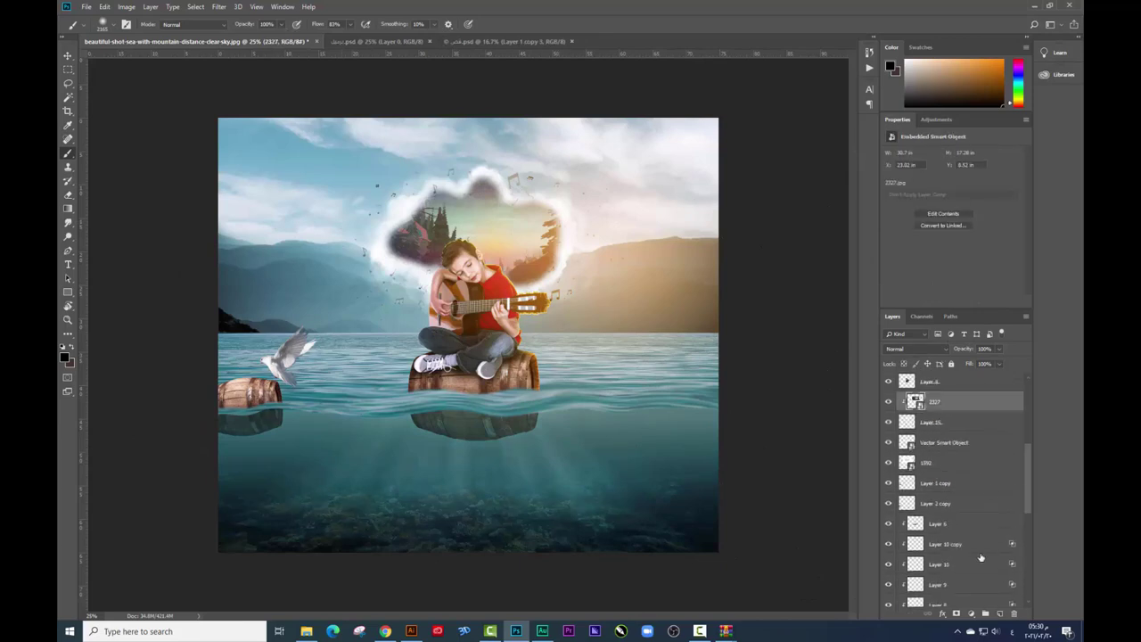
pyautogui.scroll(-3, 985, 572)
pyautogui.click(999, 614)
pyautogui.hotkey('ctrl', '-')
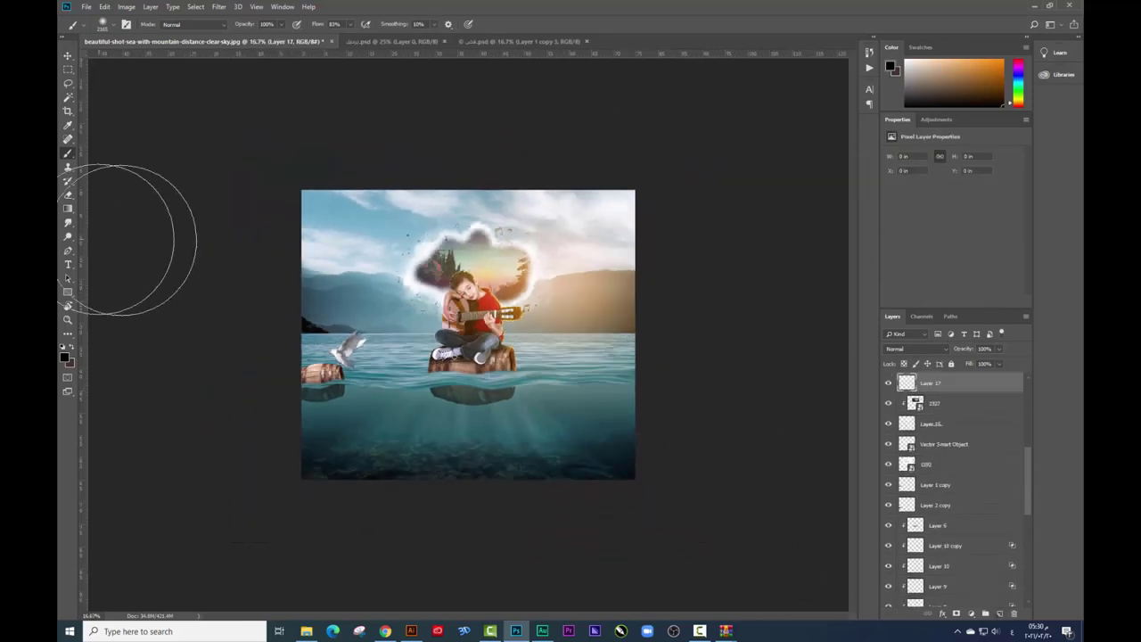
pyautogui.moveTo(58, 542); pyautogui.dragTo(418, 486)
pyautogui.hotkey('ctrl', 't')
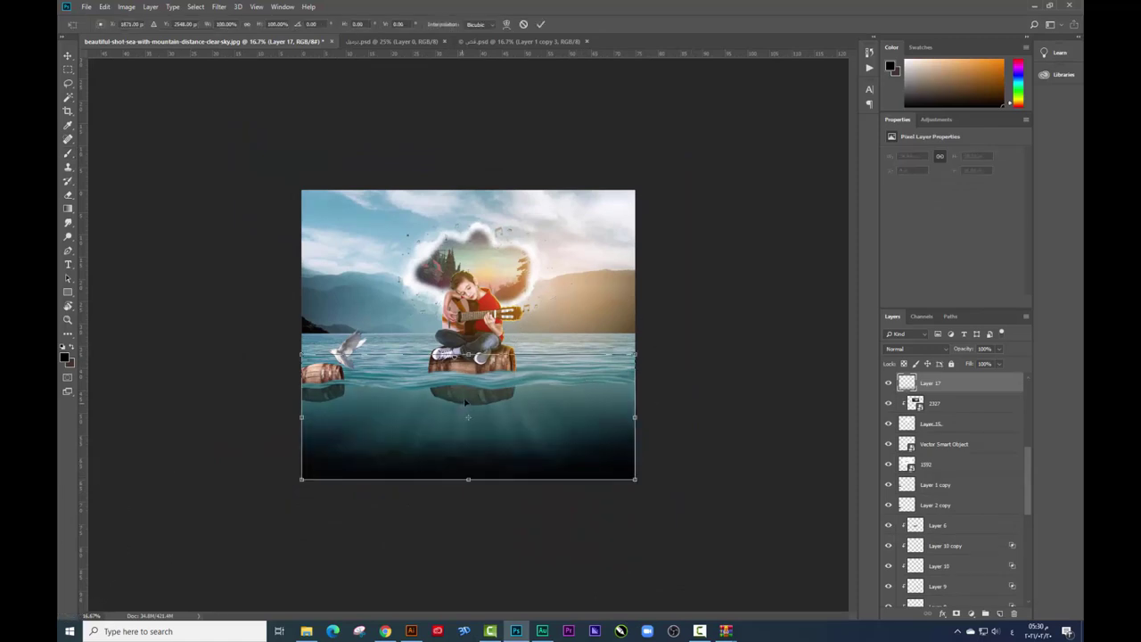
pyautogui.moveTo(468, 355); pyautogui.dragTo(467, 184)
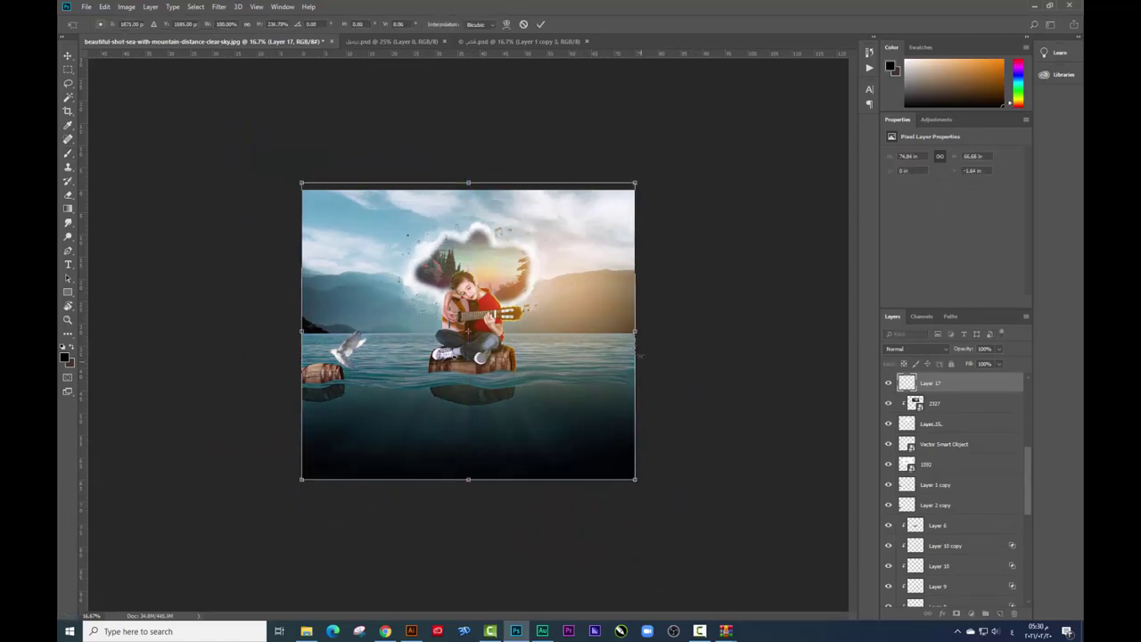
pyautogui.moveTo(634, 331); pyautogui.dragTo(687, 329)
pyautogui.press('Return')
# Step: Zoom back in and add another empty layer above 2327
pyautogui.hotkey('ctrl', '+')
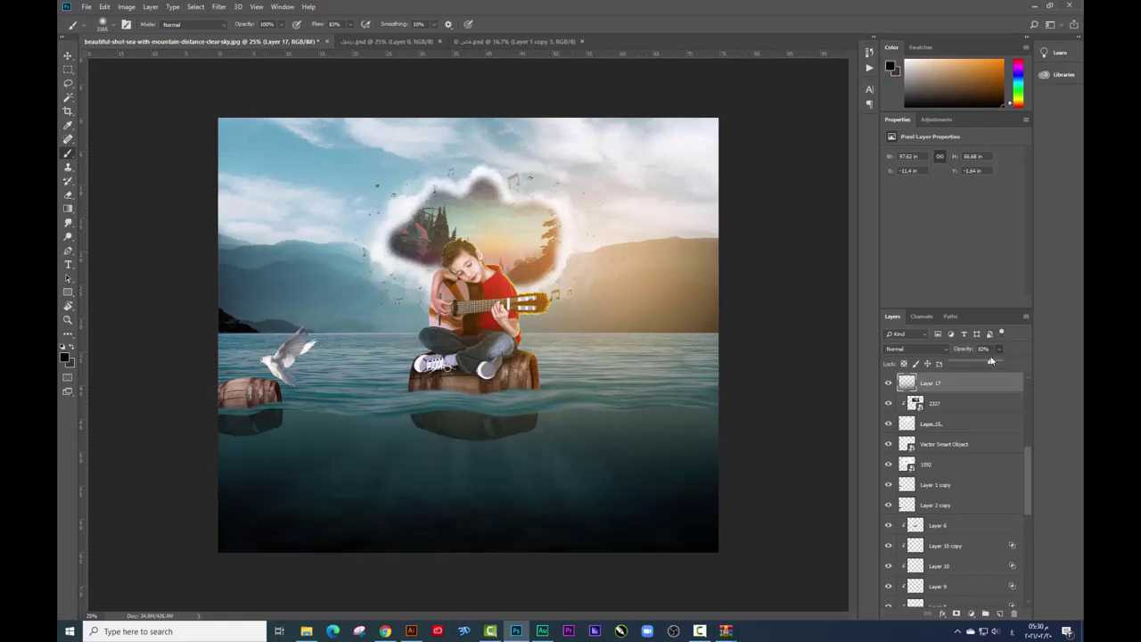
pyautogui.hotkey('ctrl', '+')
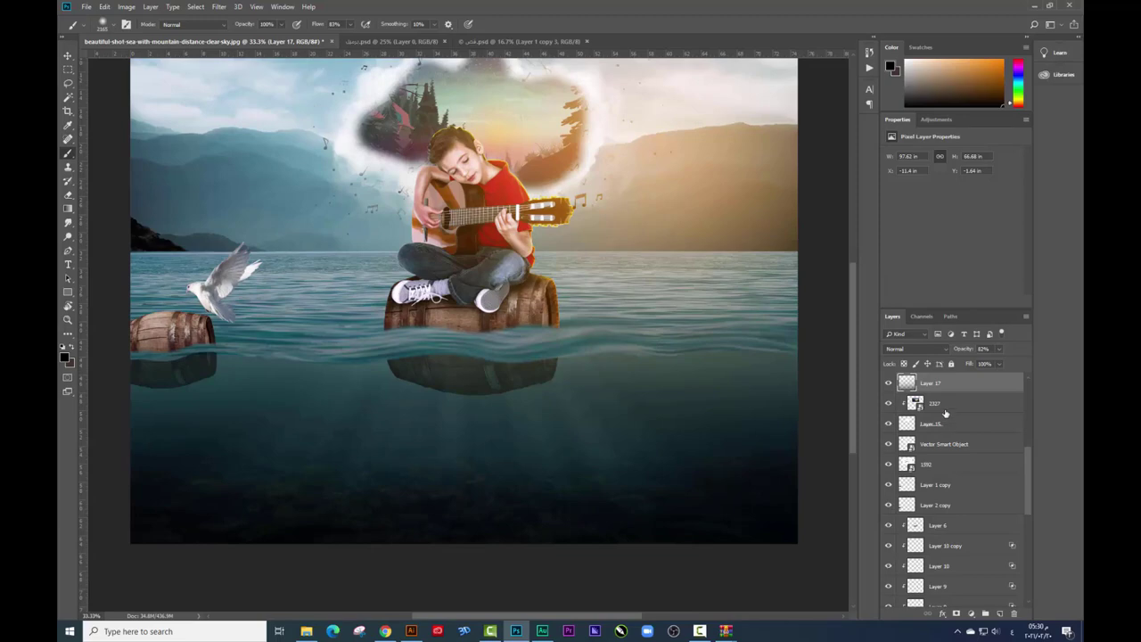
pyautogui.click(945, 408)
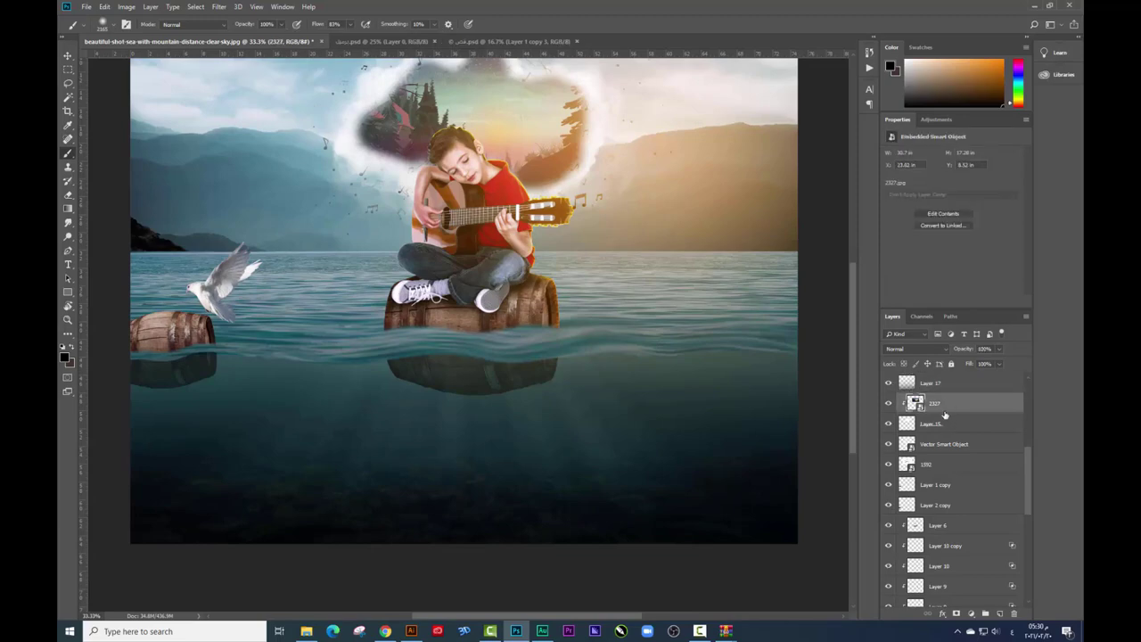
pyautogui.click(1000, 613)
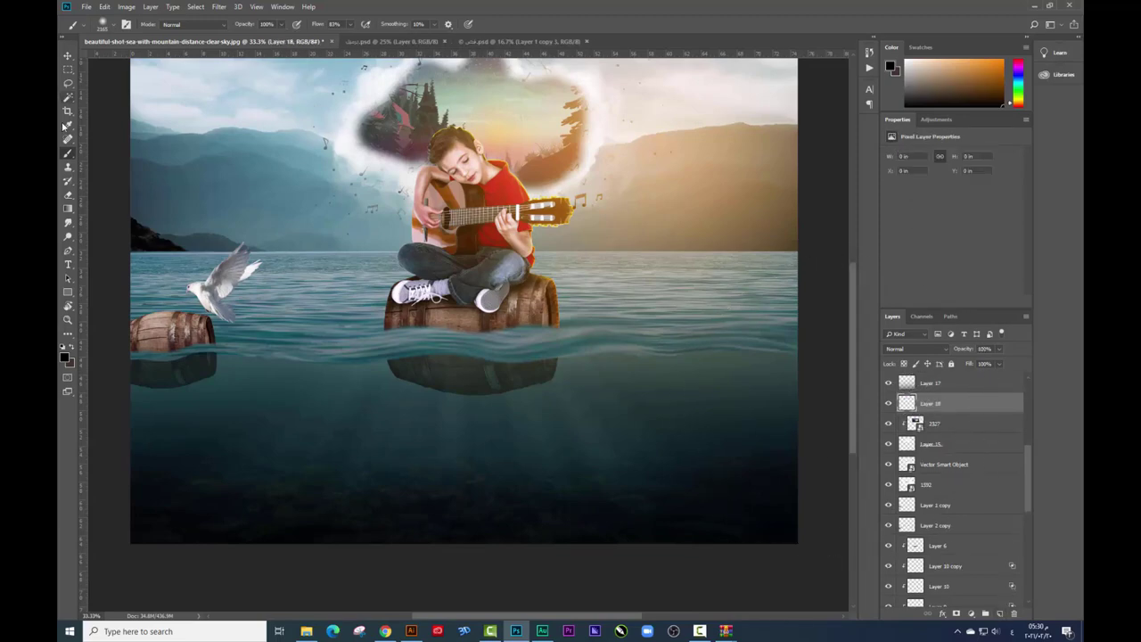
# Step: Sample dark teal from the sea and paint several soft light rays below the barrel
pyautogui.keyDown('alt'); pyautogui.click(472, 356); pyautogui.keyUp('alt')
pyautogui.rightClick(473, 357)
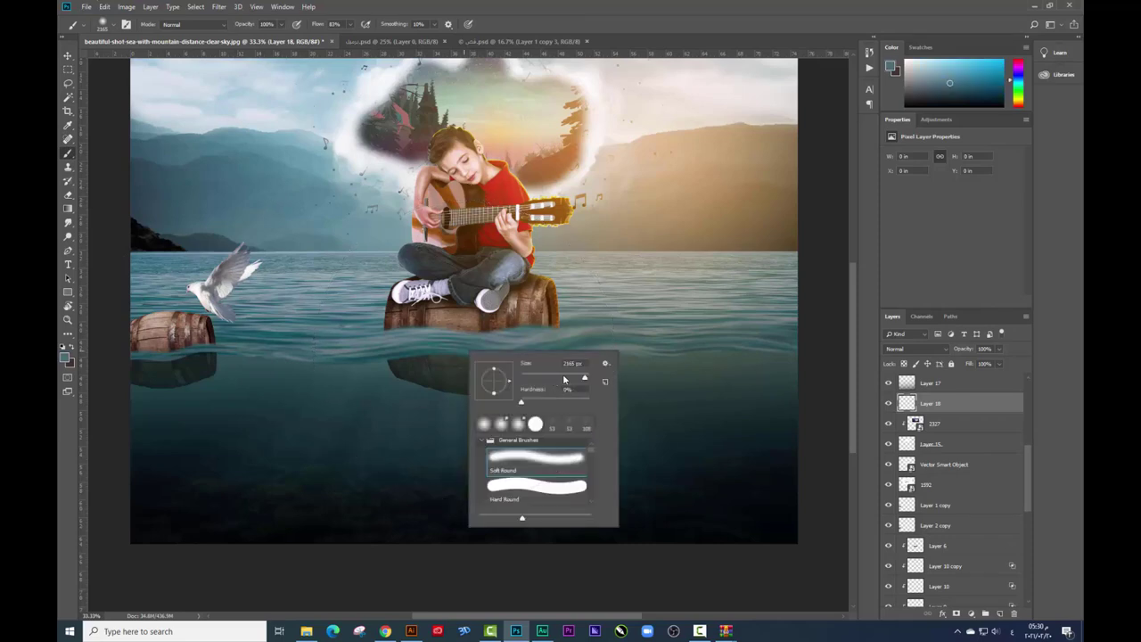
pyautogui.click(426, 382)
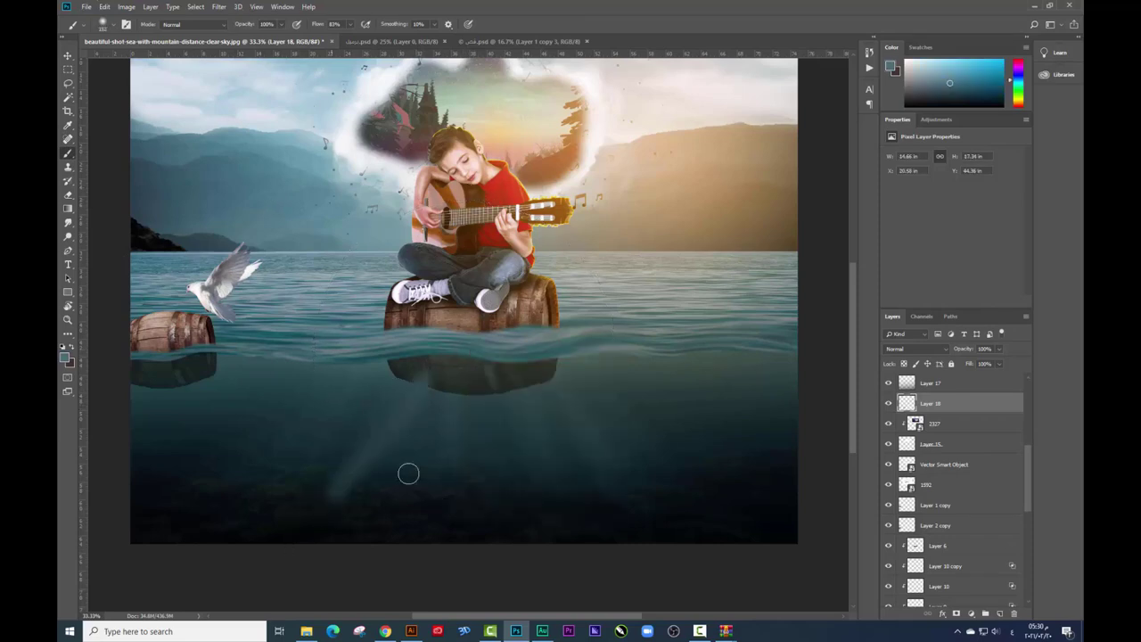
pyautogui.moveTo(366, 432); pyautogui.dragTo(259, 542)
pyautogui.hotkey('ctrl', 'z')
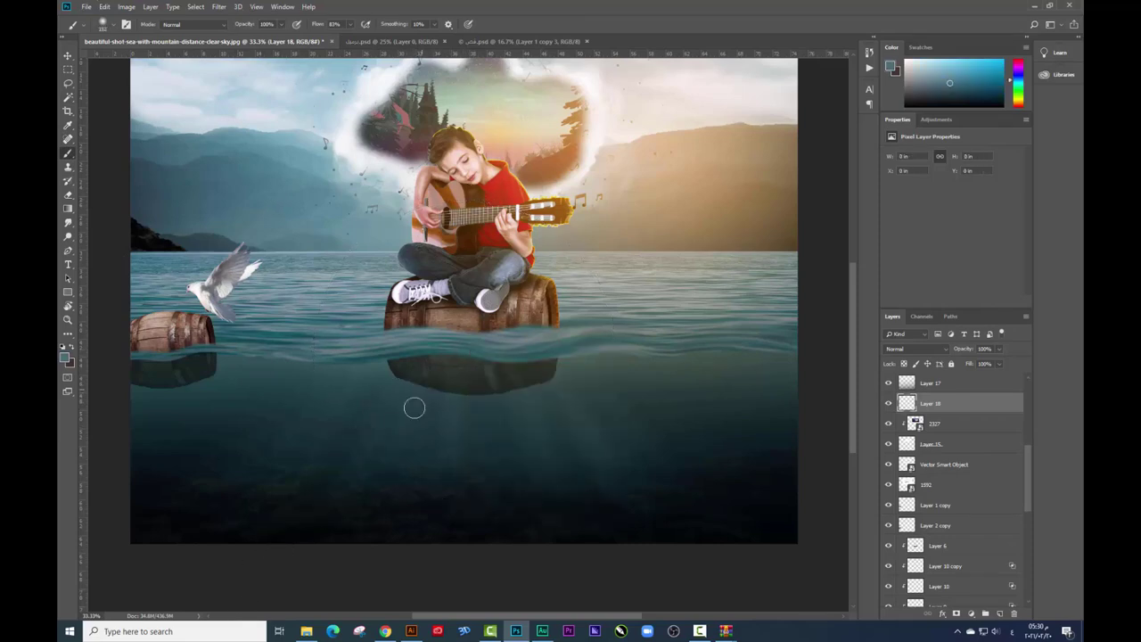
pyautogui.moveTo(415, 403); pyautogui.dragTo(351, 550)
pyautogui.moveTo(470, 396); pyautogui.dragTo(436, 542)
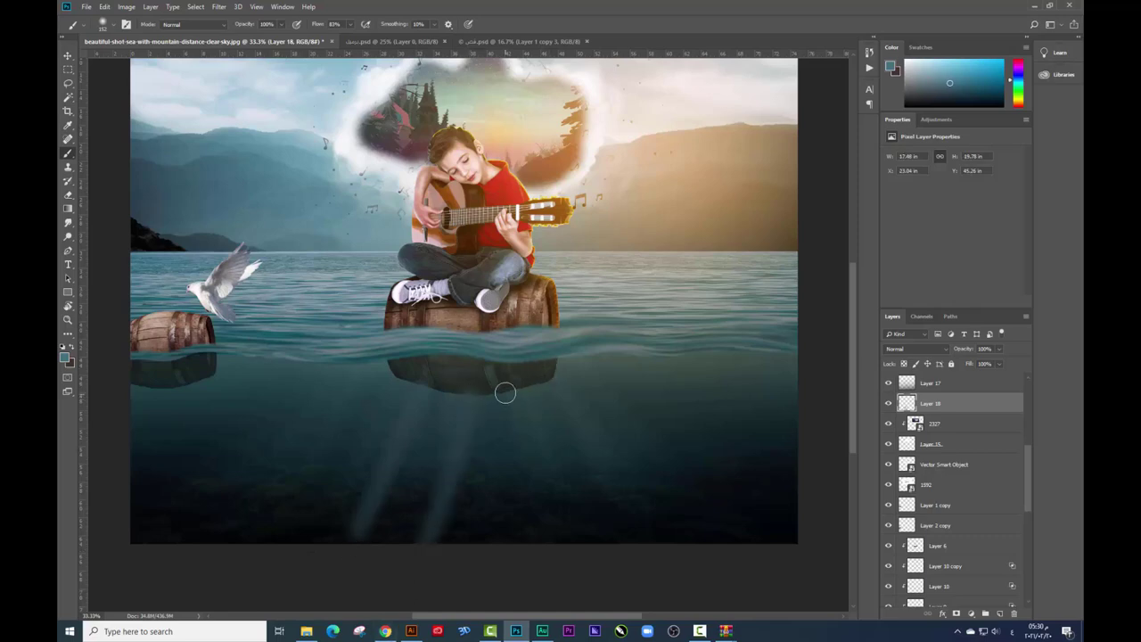
pyautogui.moveTo(504, 392); pyautogui.dragTo(492, 541)
pyautogui.moveTo(537, 379); pyautogui.dragTo(593, 542)
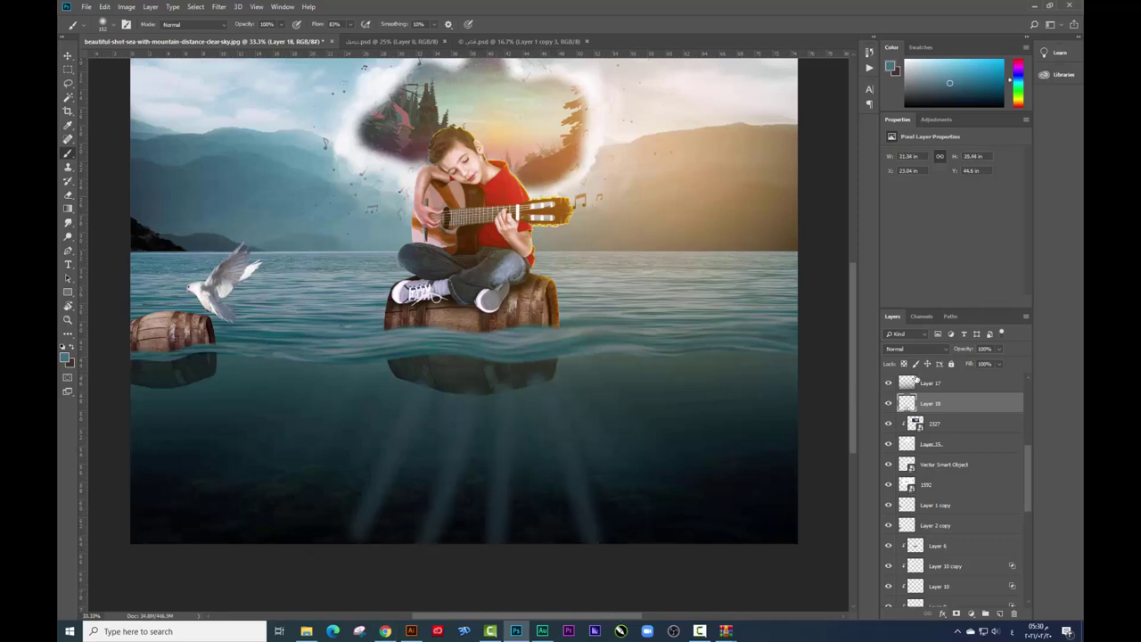
# Step: Try Screen blending, undo back to a single ray, and skew that ray diagonally
pyautogui.click(923, 349)
pyautogui.click(918, 434)
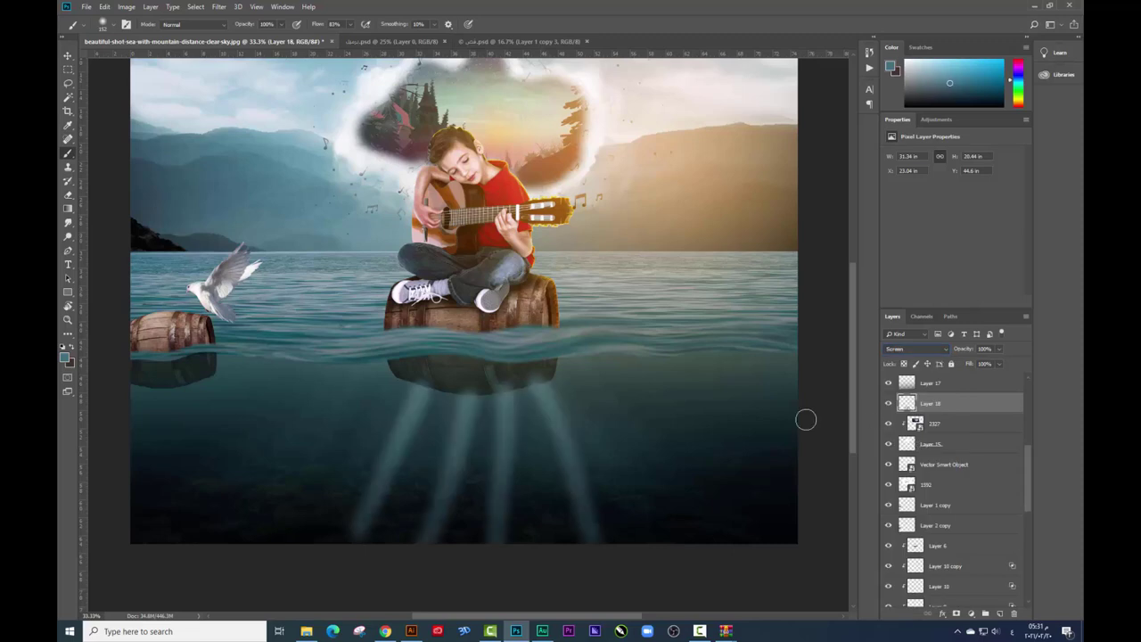
pyautogui.hotkey('ctrl', 'z')
pyautogui.hotkey('ctrl', 'z')
pyautogui.hotkey('ctrl', 'z')
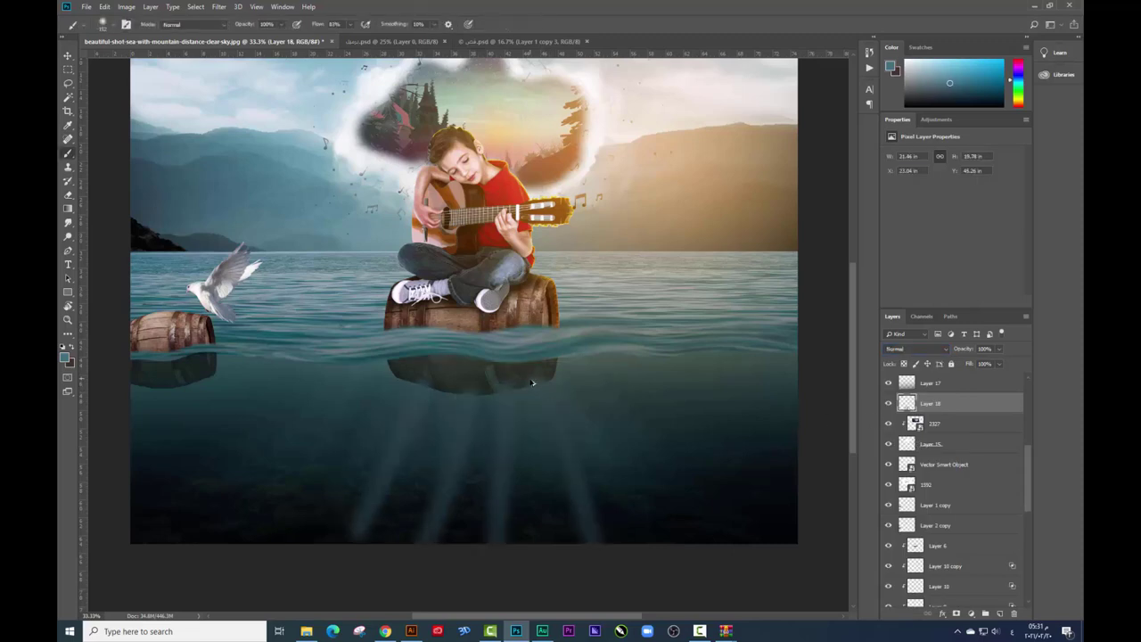
pyautogui.hotkey('ctrl', 'z')
pyautogui.hotkey('ctrl', 'z')
pyautogui.hotkey('ctrl', 'z')
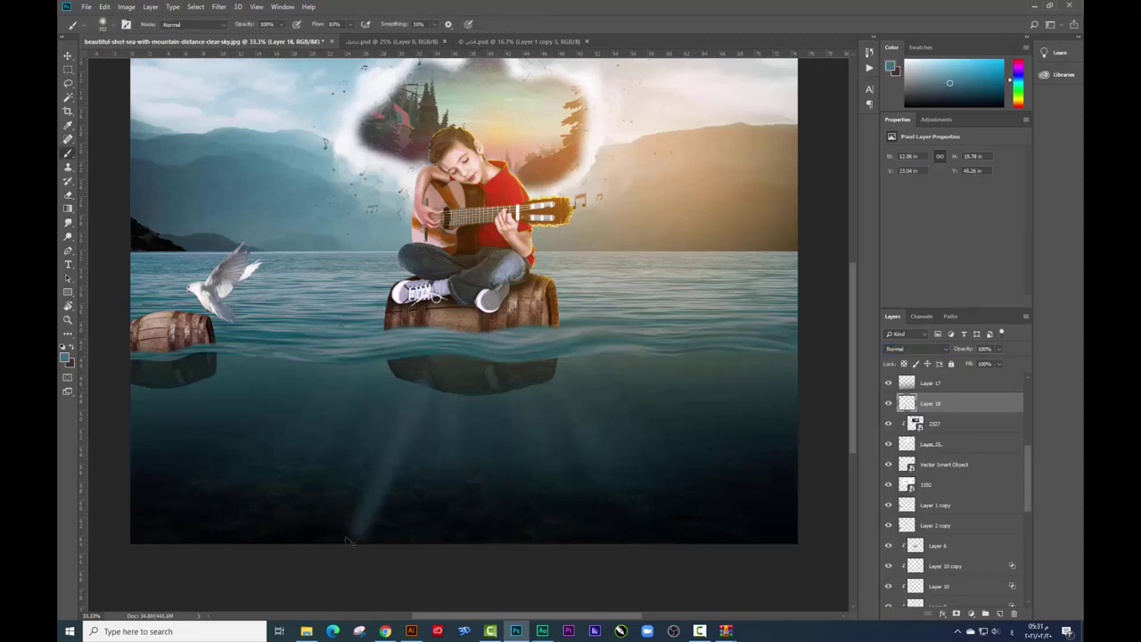
pyautogui.hotkey('ctrl', 't')
pyautogui.moveTo(389, 542); pyautogui.dragTo(349, 580)
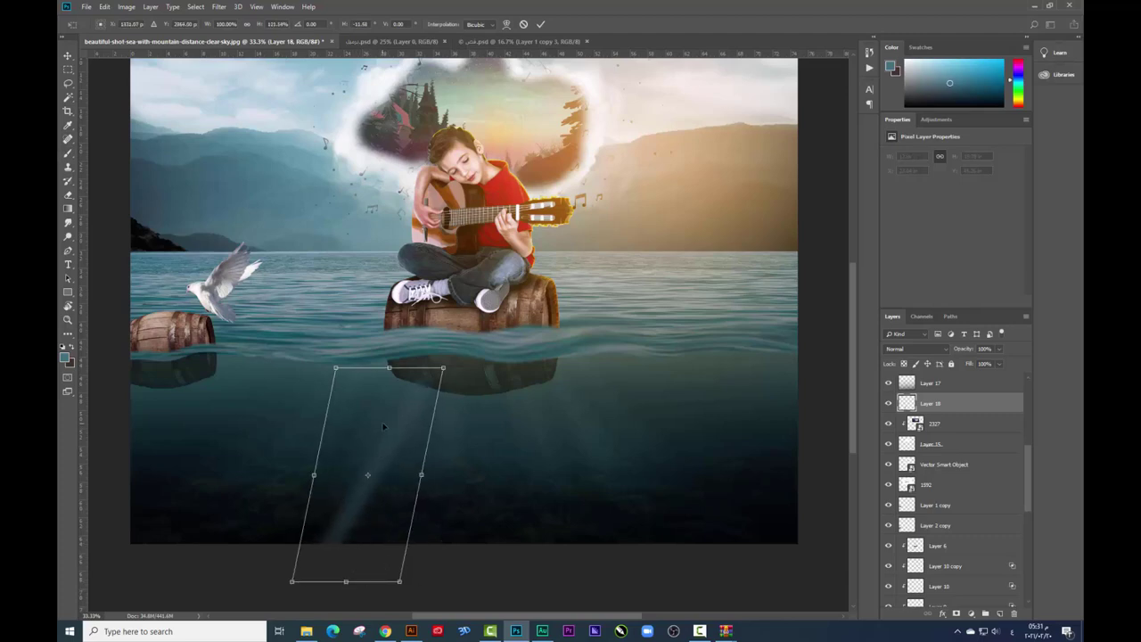
# Step: Apply the skew, duplicate the ray beside it, and merge the ray layers
pyautogui.press('Return')
pyautogui.moveTo(354, 363)
pyautogui.mouseDown()
pyautogui.moveTo(484, 420)
pyautogui.moveTo(570, 433)
pyautogui.mouseUp()
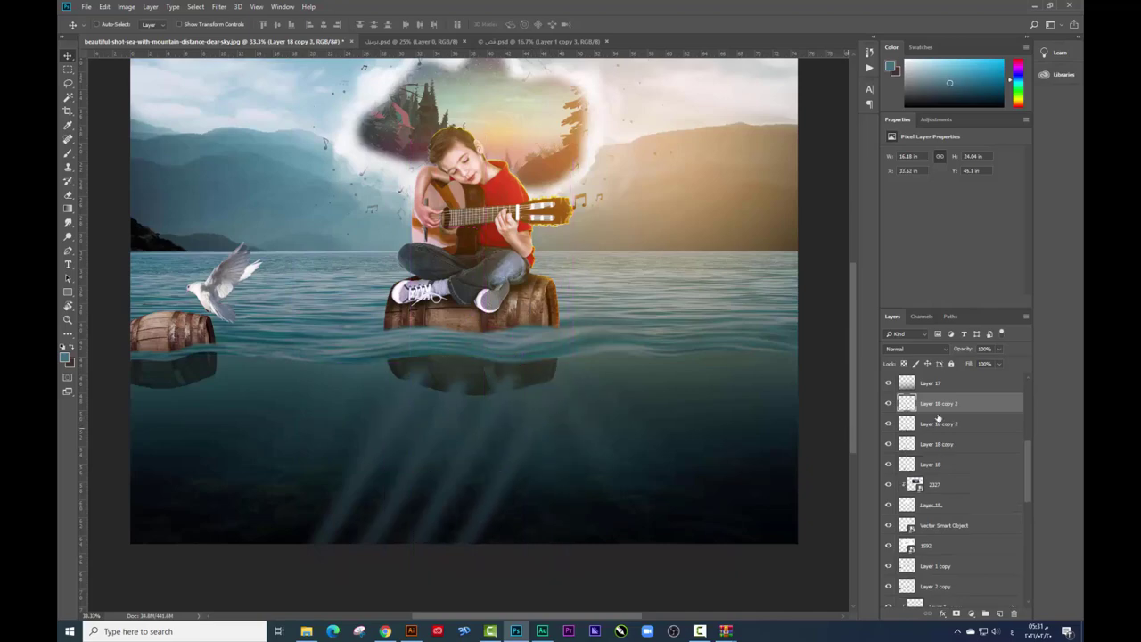
pyautogui.keyDown('shift'); pyautogui.click(944, 470); pyautogui.keyUp('shift')
pyautogui.hotkey('ctrl', 'e')
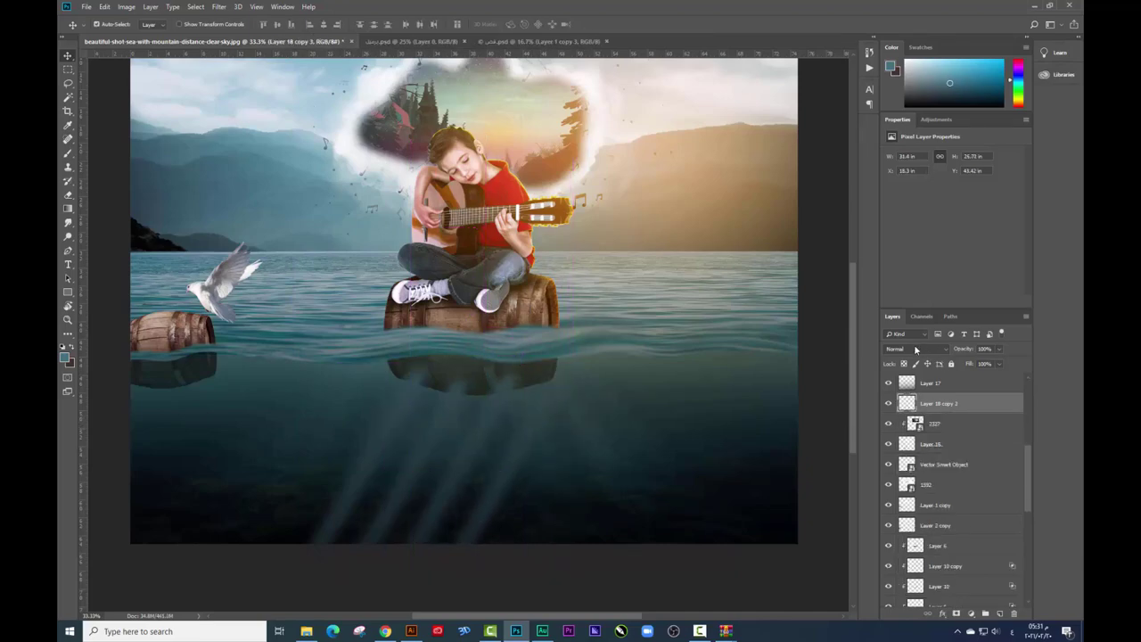
# Step: Set the merged rays to Screen, move them under the barrel, and lower opacity to 27%
pyautogui.click(914, 348)
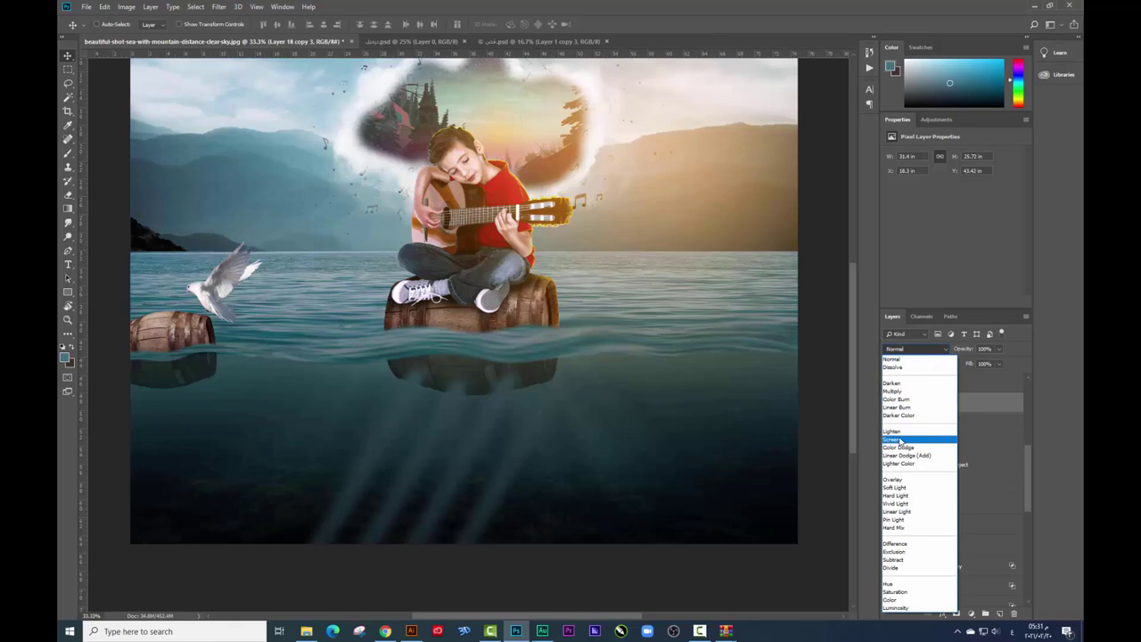
pyautogui.click(900, 439)
pyautogui.moveTo(588, 408); pyautogui.dragTo(620, 417)
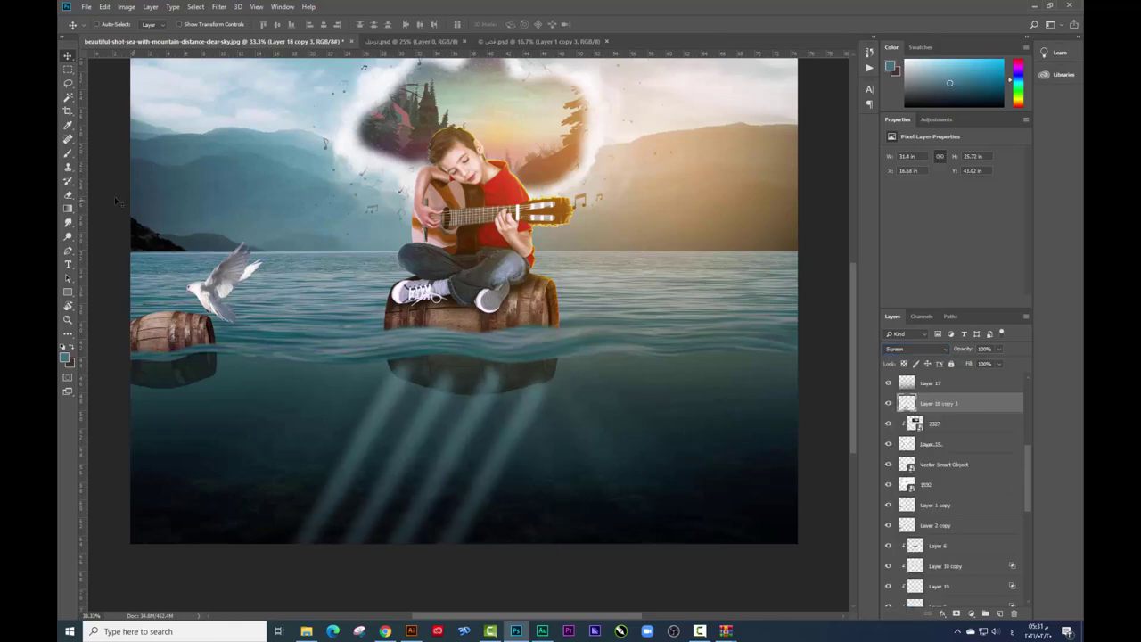
pyautogui.press('e')
pyautogui.rightClick(639, 411)
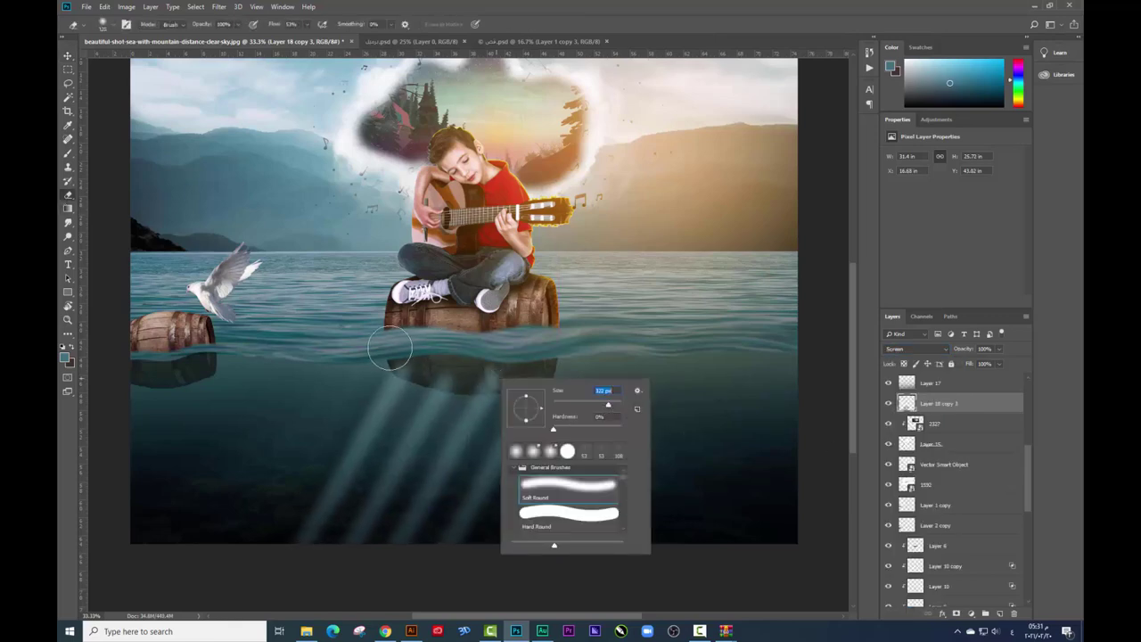
pyautogui.press('Return')
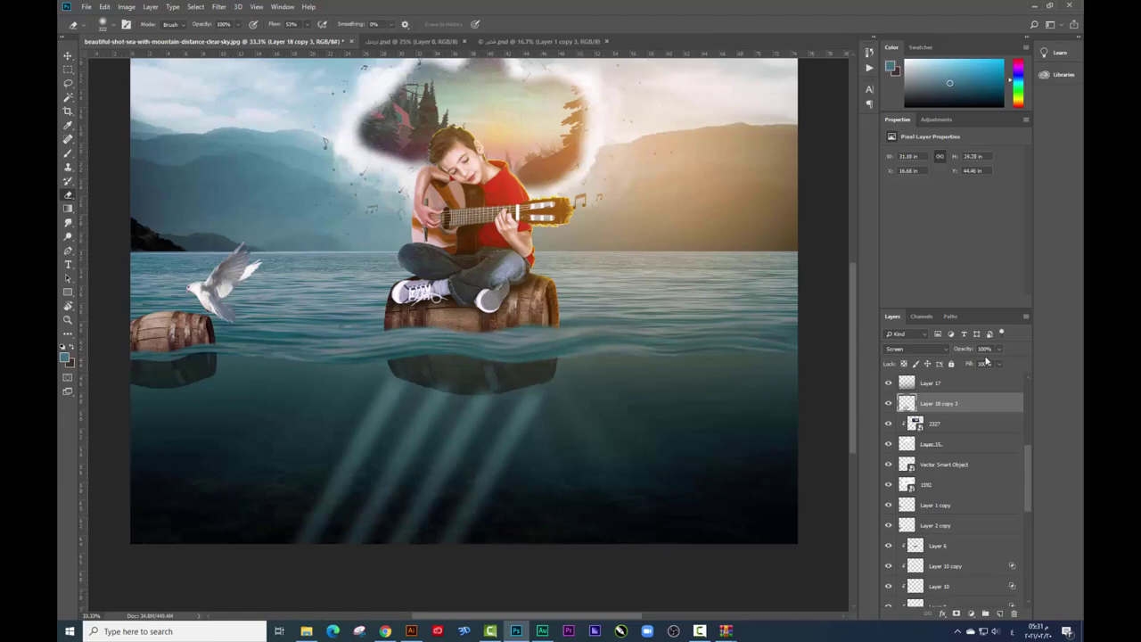
pyautogui.moveTo(977, 363); pyautogui.dragTo(965, 363)
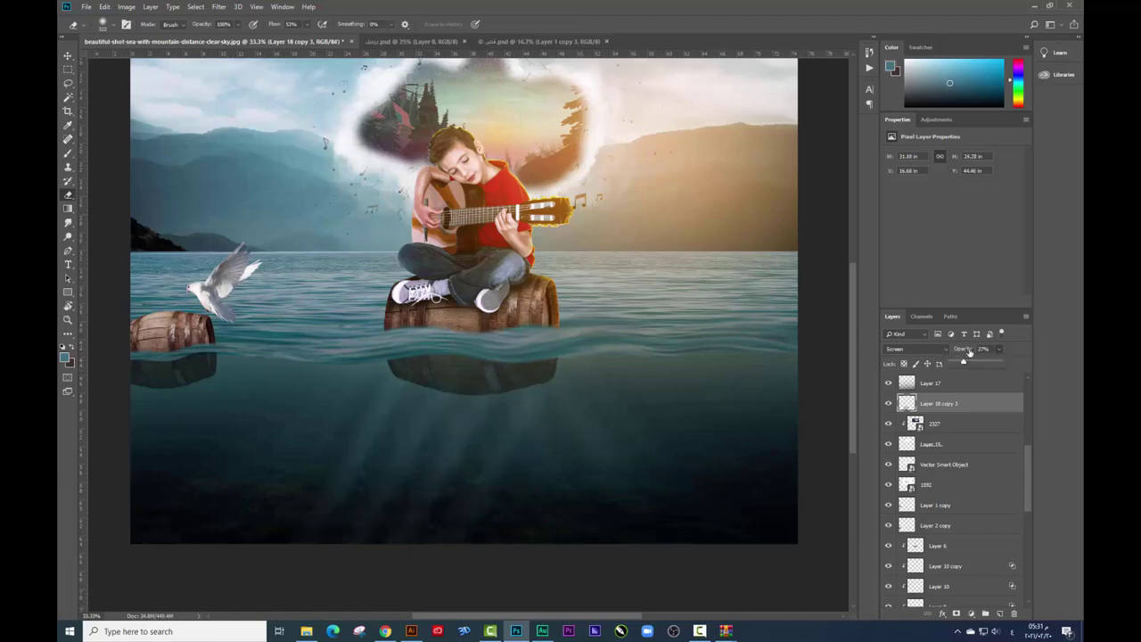
pyautogui.hotkey('ctrl', '-')
pyautogui.hotkey('ctrl', 't')
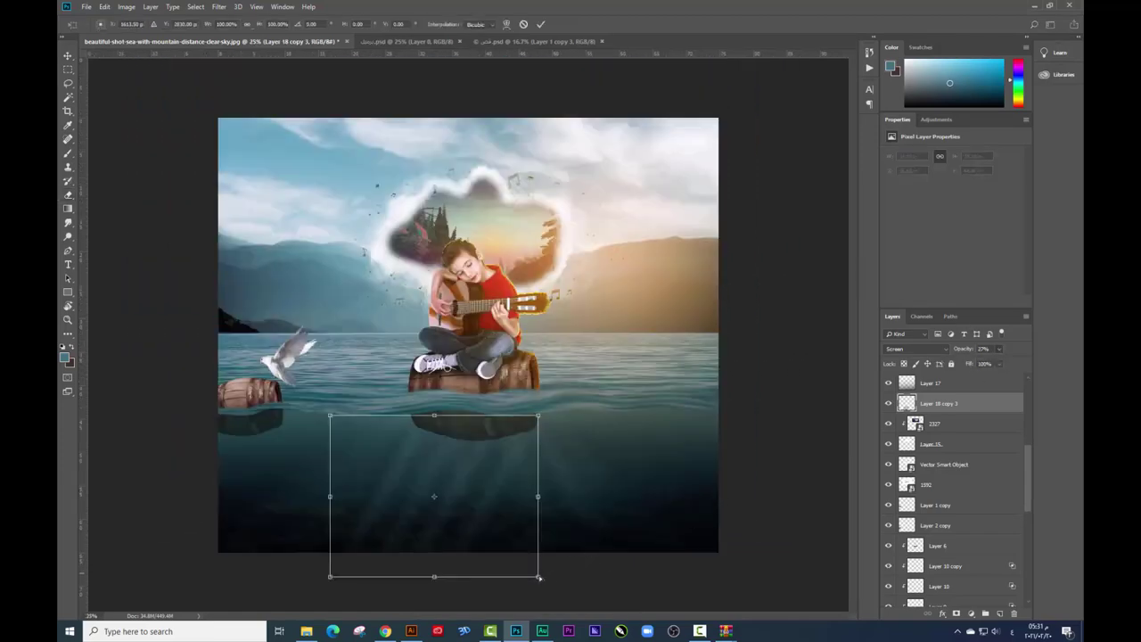
# Step: Stretch the light rays wider toward the right and apply the transform
pyautogui.moveTo(538, 576); pyautogui.dragTo(667, 579)
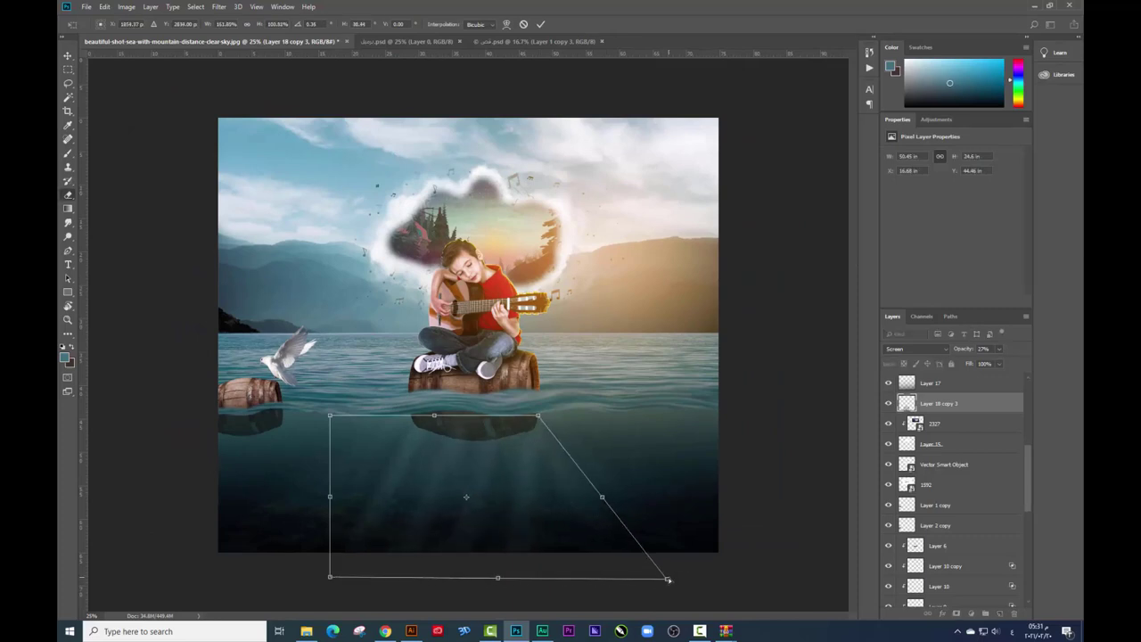
pyautogui.press('Return')
pyautogui.hotkey('ctrl', '+')
pyautogui.hotkey('ctrl', '-')
pyautogui.hotkey('ctrl', '-')
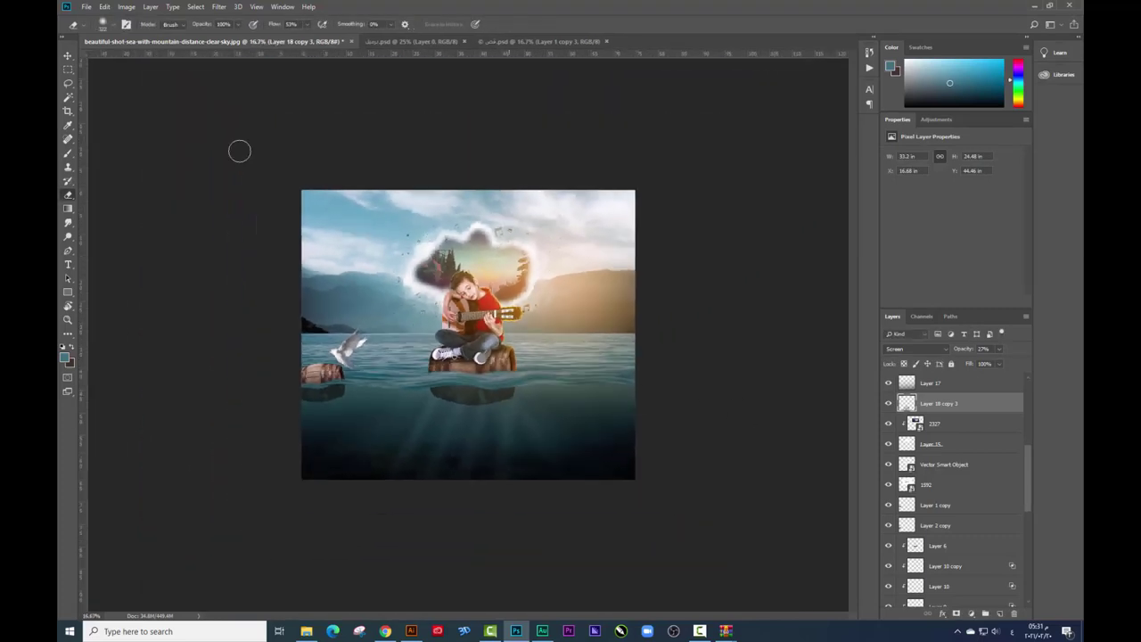
# Step: Zoom and pan to inspect the boy, guitar, dove and small barrel, then view the whole composition
pyautogui.hotkey('ctrl', '+')
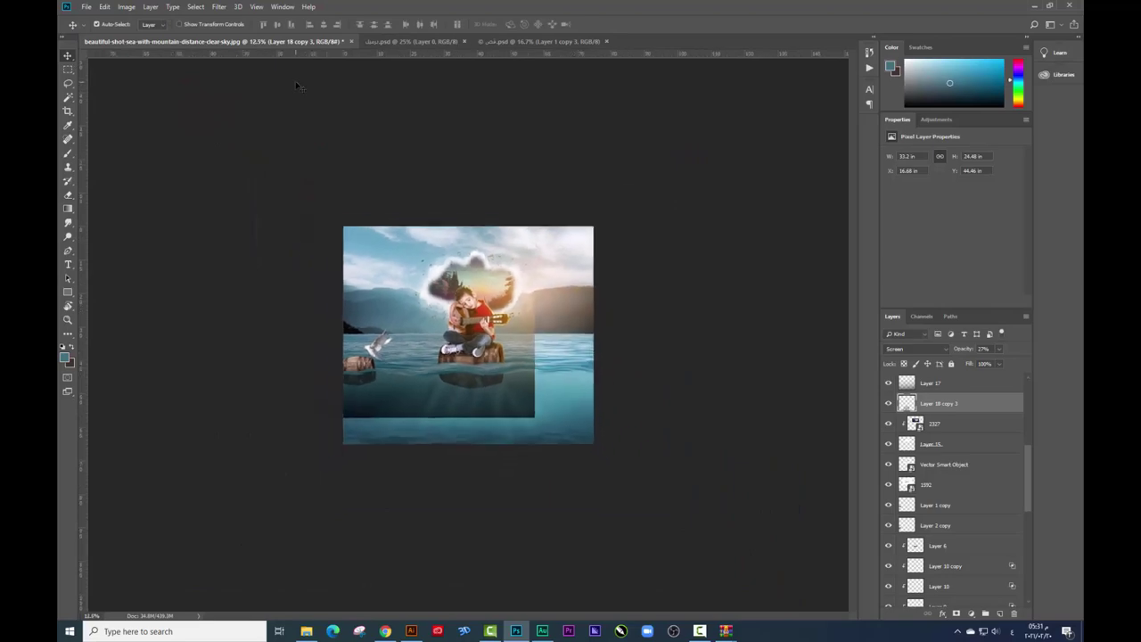
pyautogui.hotkey('ctrl', '+')
pyautogui.hotkey('ctrl', '+')
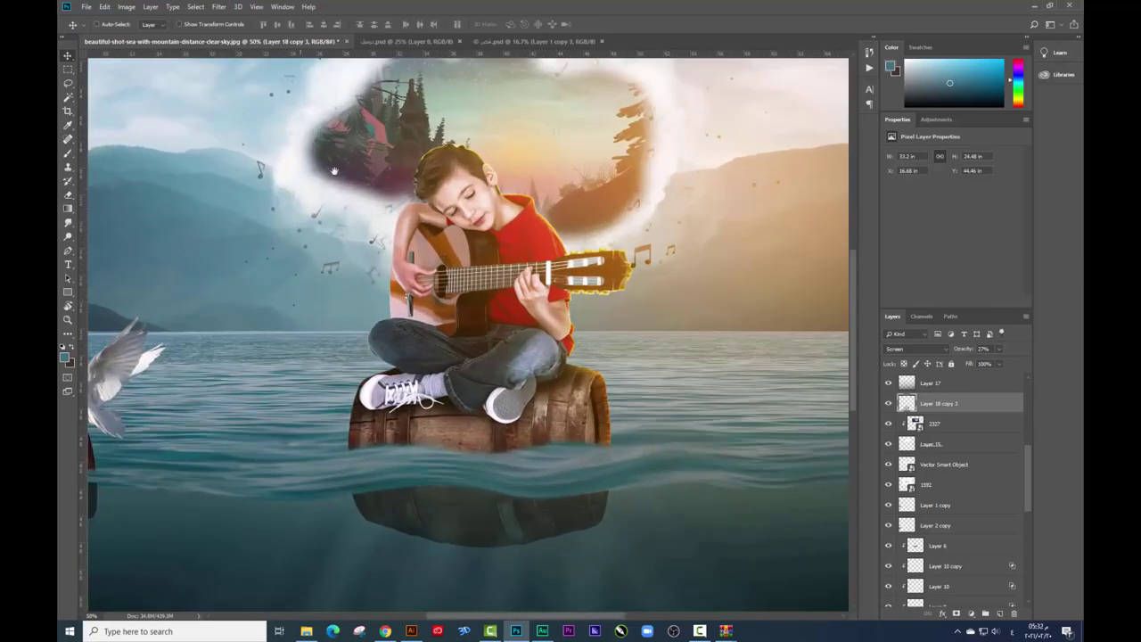
pyautogui.moveTo(175, 236)
pyautogui.mouseDown()
pyautogui.moveTo(354, 237)
pyautogui.moveTo(247, 229)
pyautogui.mouseUp()
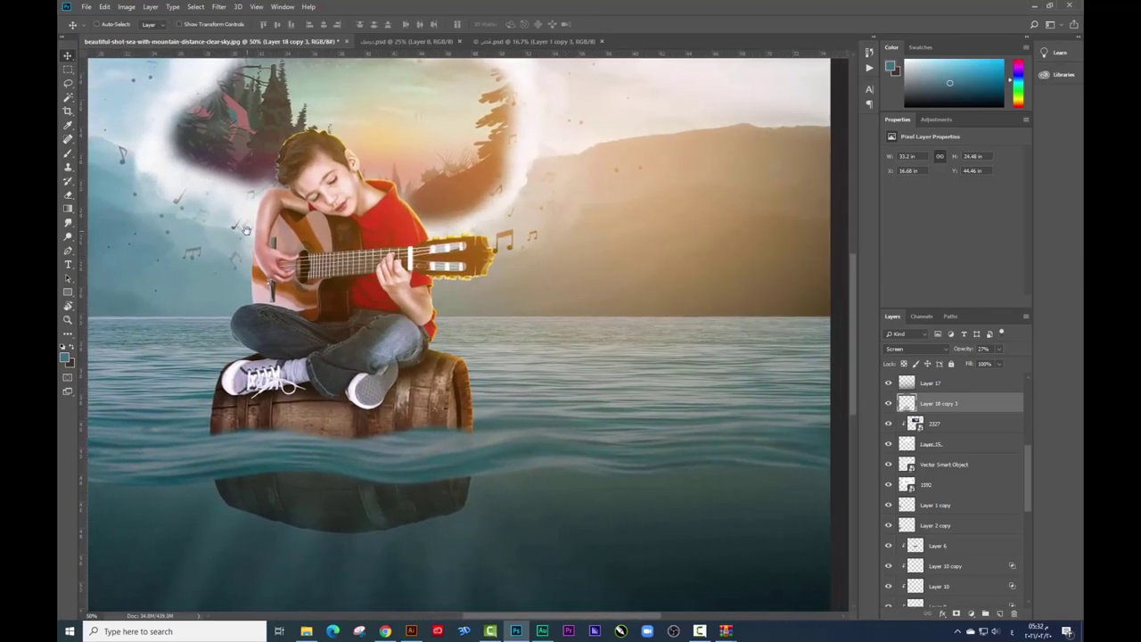
pyautogui.hotkey('ctrl', '+')
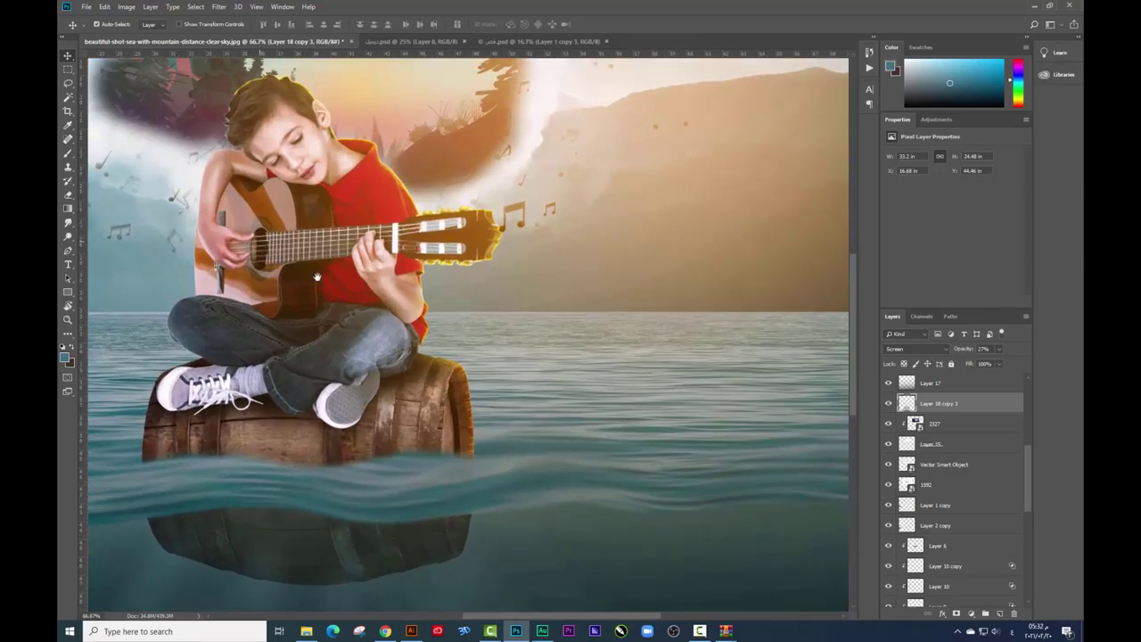
pyautogui.moveTo(245, 234)
pyautogui.mouseDown()
pyautogui.moveTo(347, 236)
pyautogui.moveTo(313, 263)
pyautogui.moveTo(343, 262)
pyautogui.mouseUp()
pyautogui.hotkey('ctrl', '-')
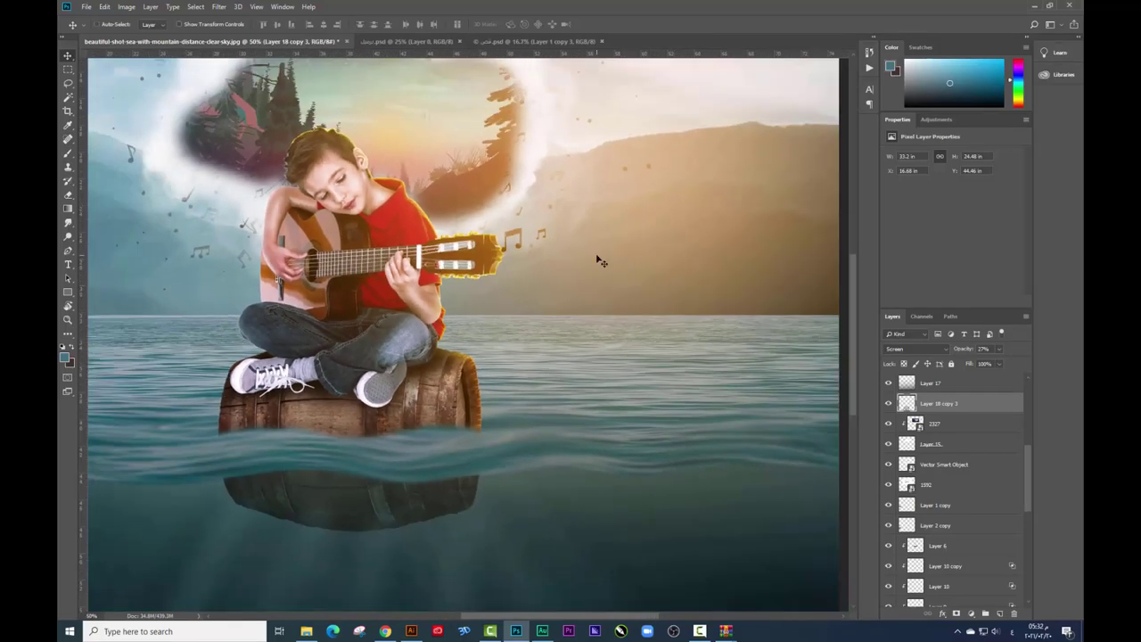
pyautogui.moveTo(462, 259); pyautogui.dragTo(775, 266)
pyautogui.hotkey('ctrl', '-')
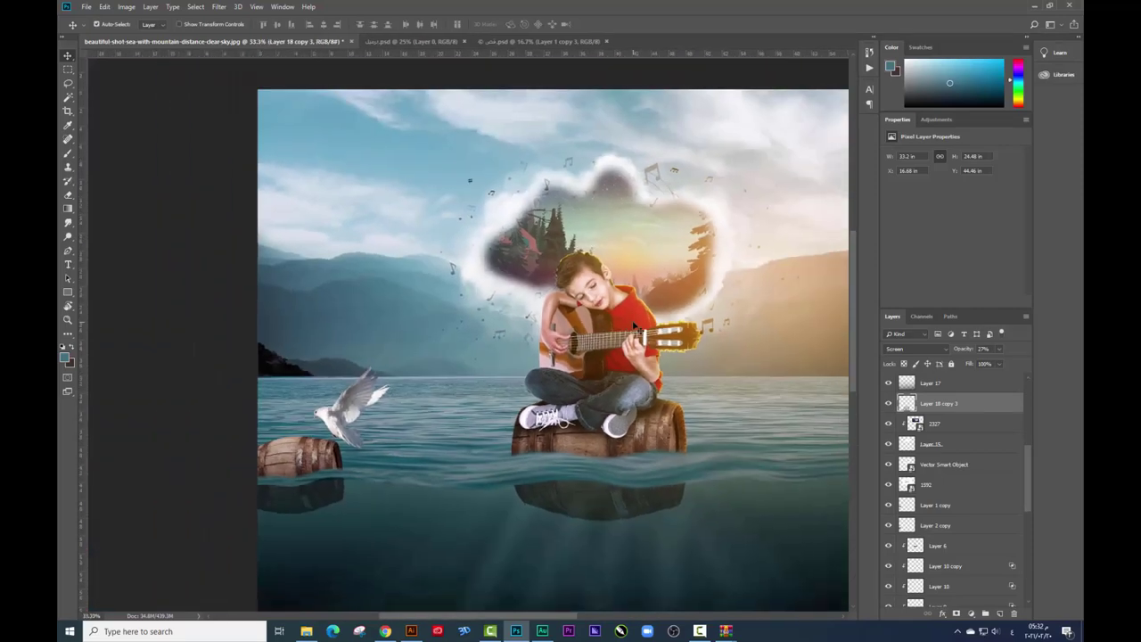
pyautogui.moveTo(393, 343)
pyautogui.mouseDown()
pyautogui.moveTo(381, 283)
pyautogui.moveTo(331, 234)
pyautogui.moveTo(369, 267)
pyautogui.mouseUp()
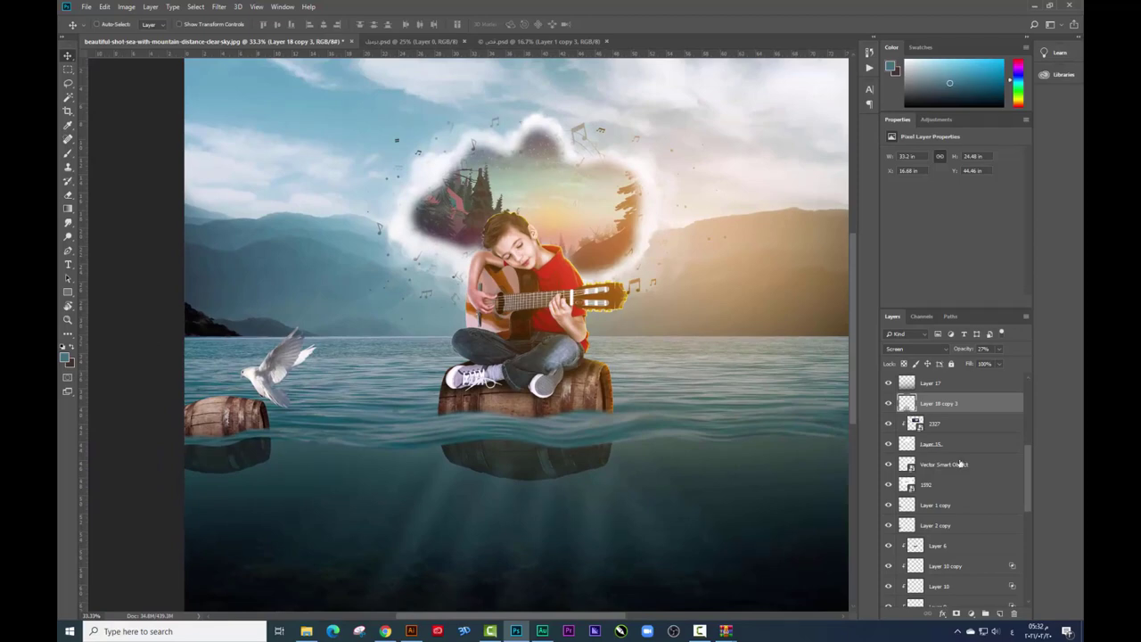
# Step: Paint a soft light-blue spot over the left mountains on a new layer
pyautogui.click(1000, 615)
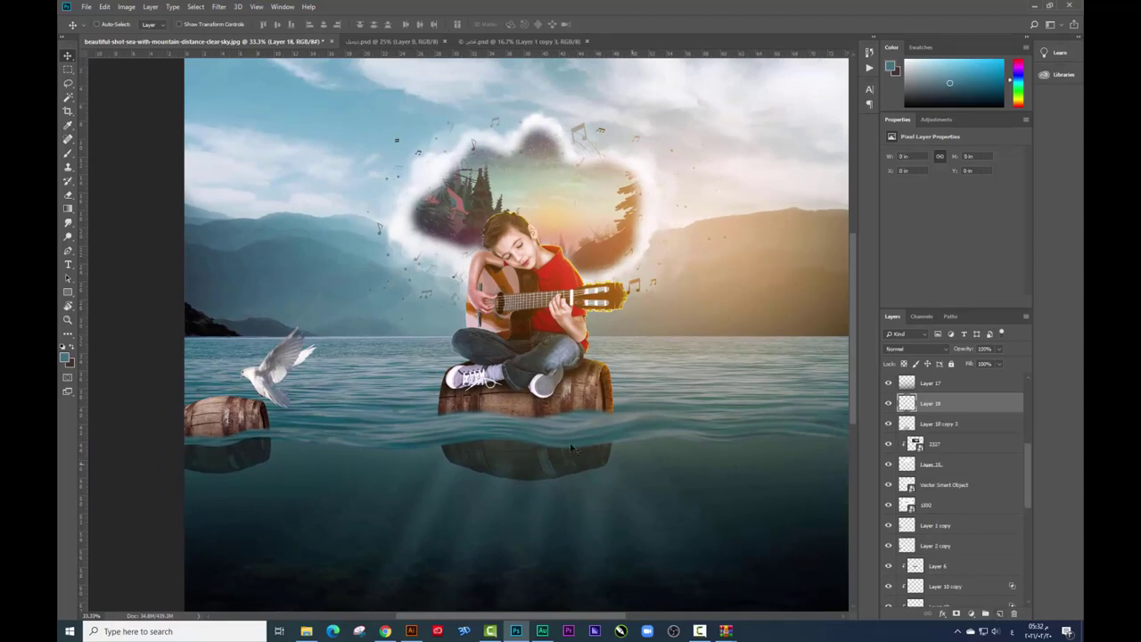
pyautogui.press('b')
pyautogui.rightClick(352, 304)
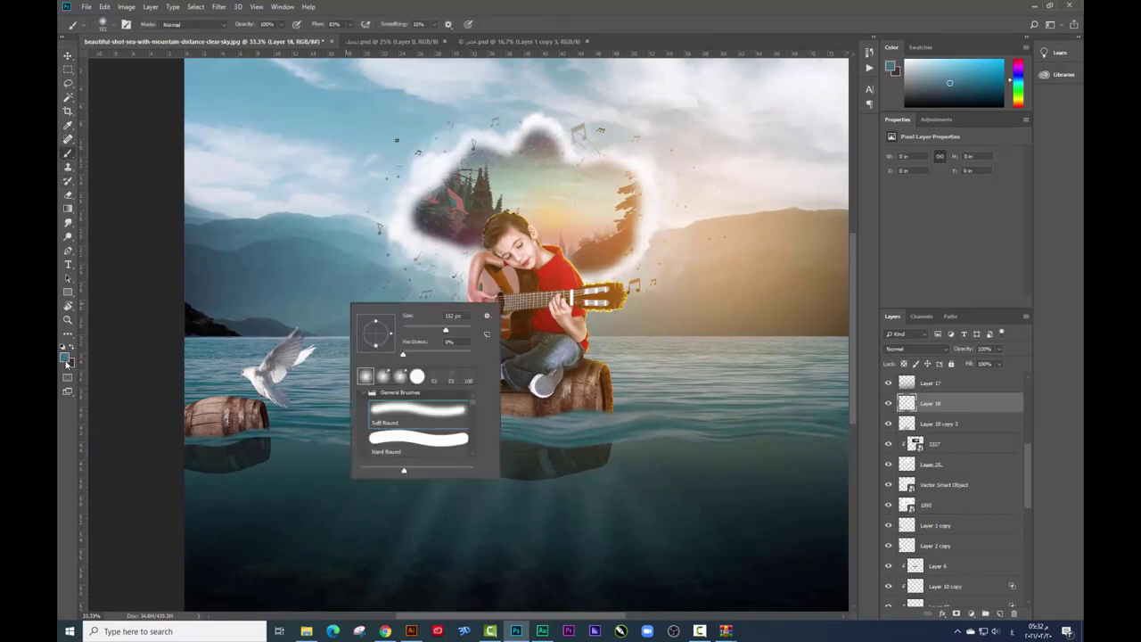
pyautogui.click(64, 357)
pyautogui.click(863, 195)
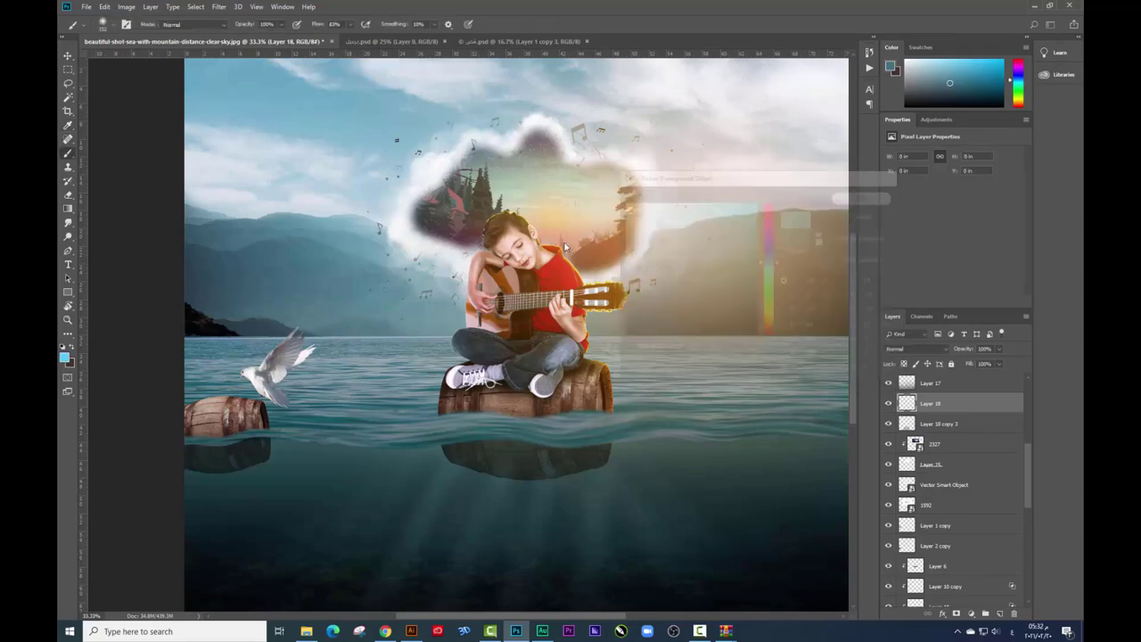
pyautogui.rightClick(564, 247)
pyautogui.click(327, 243)
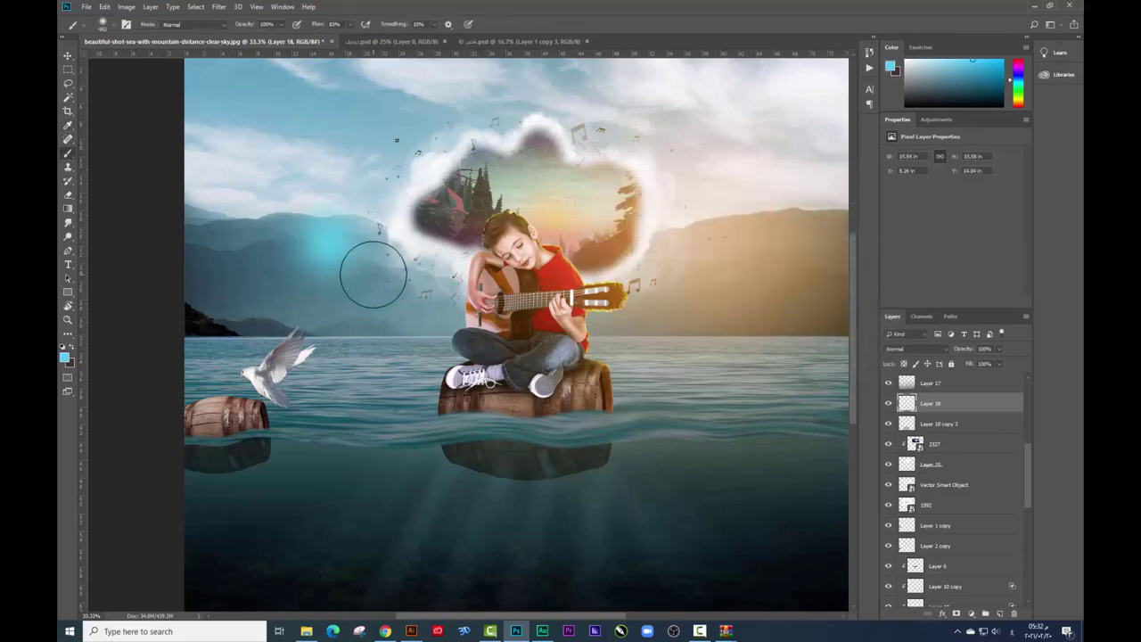
# Step: Enlarge the blue spot across the left side and blend it in Screen mode
pyautogui.hotkey('ctrl', 't')
pyautogui.moveTo(400, 318)
pyautogui.mouseDown()
pyautogui.moveTo(657, 446)
pyautogui.moveTo(662, 509)
pyautogui.mouseUp()
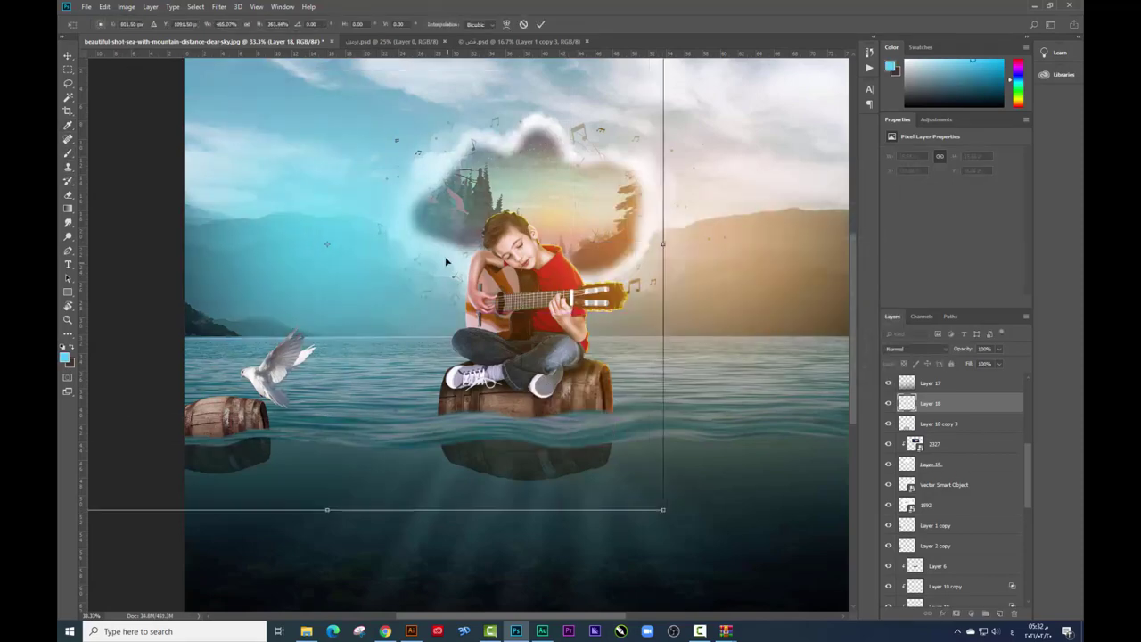
pyautogui.press('Return')
pyautogui.click(913, 349)
pyautogui.click(914, 462)
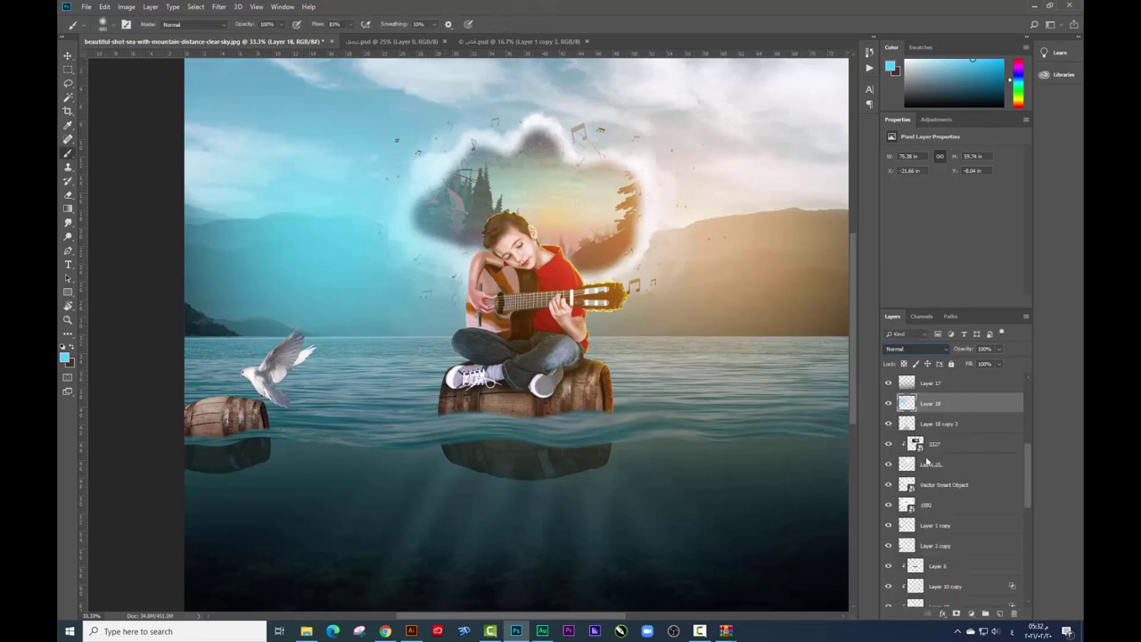
pyautogui.click(913, 349)
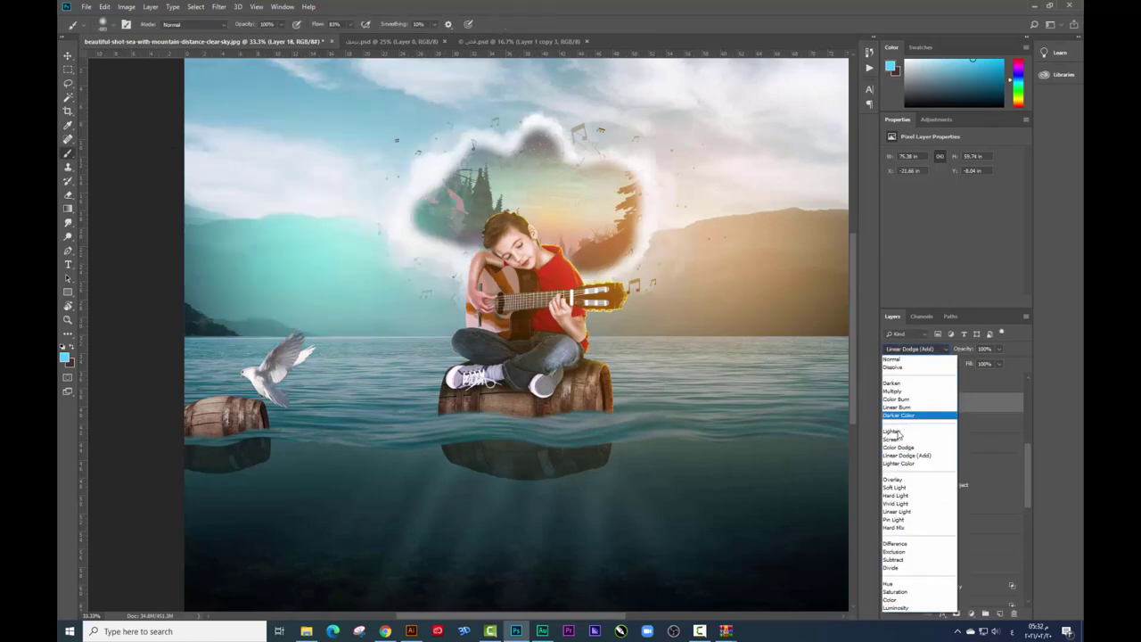
pyautogui.click(909, 445)
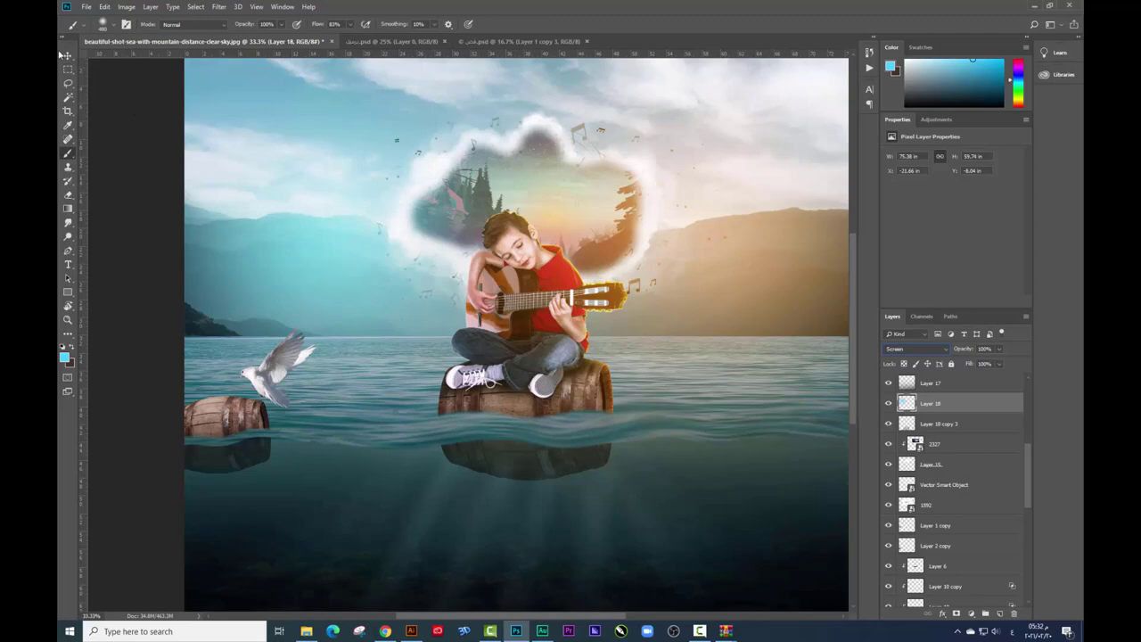
# Step: Set the glow's Blend If underlying range to 0/80 and its opacity to 72%
pyautogui.click(67, 55)
pyautogui.rightClick(949, 406)
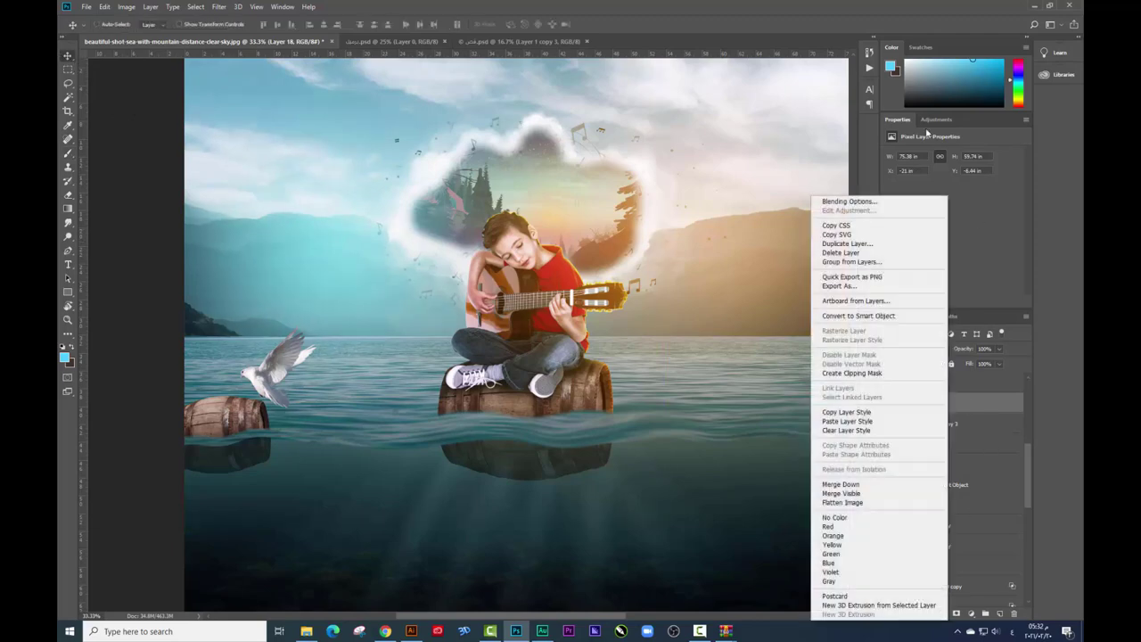
pyautogui.click(846, 202)
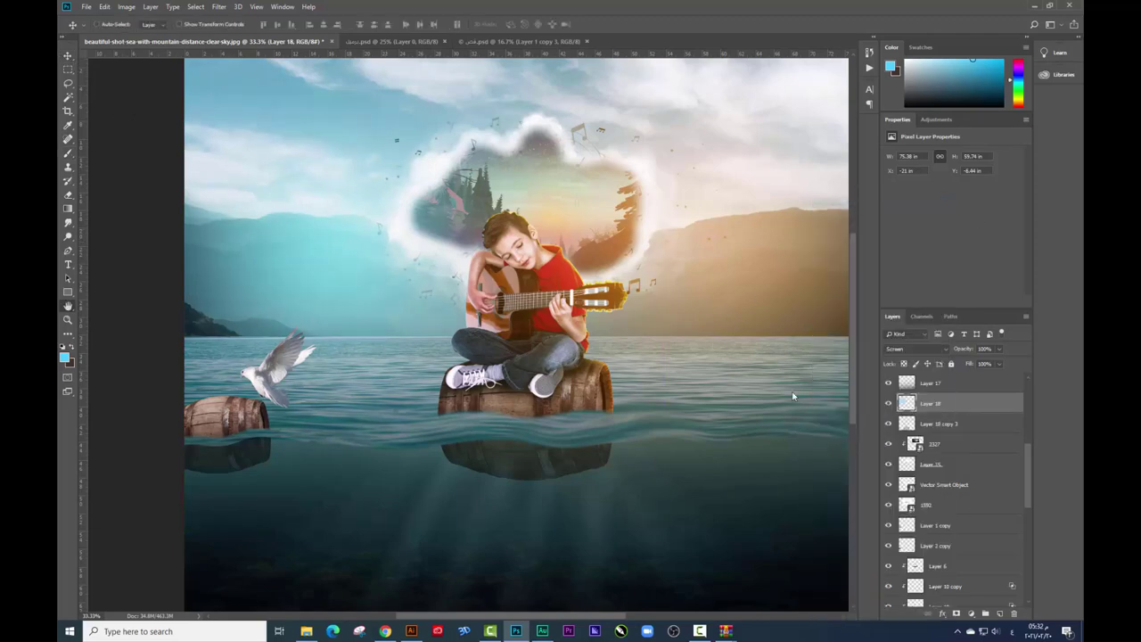
pyautogui.moveTo(829, 366); pyautogui.dragTo(853, 366)
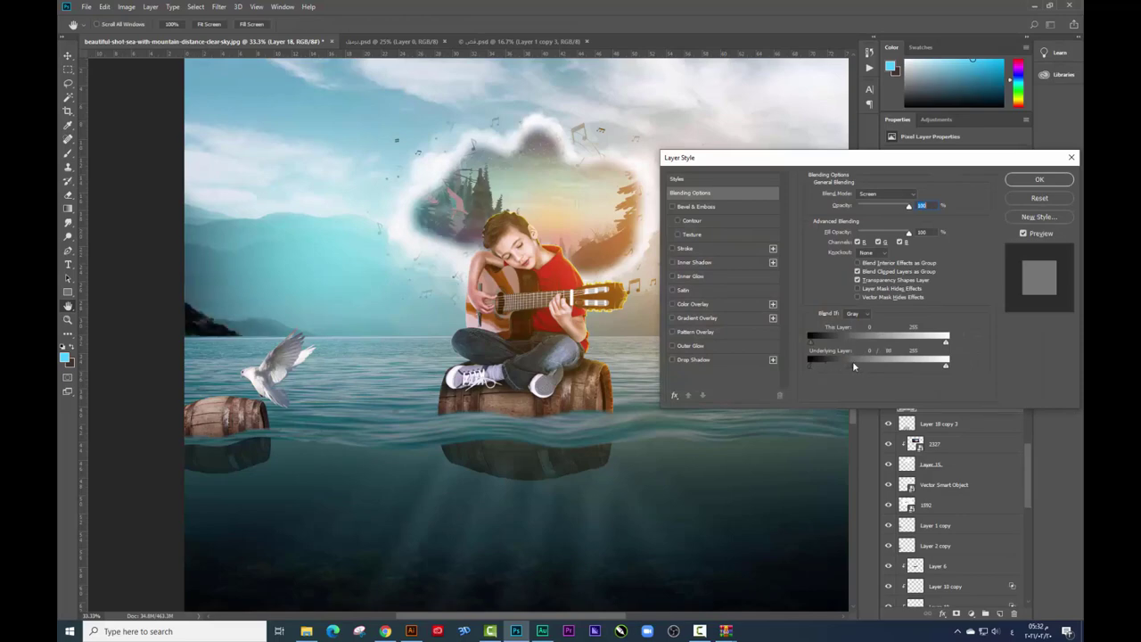
pyautogui.press('Return')
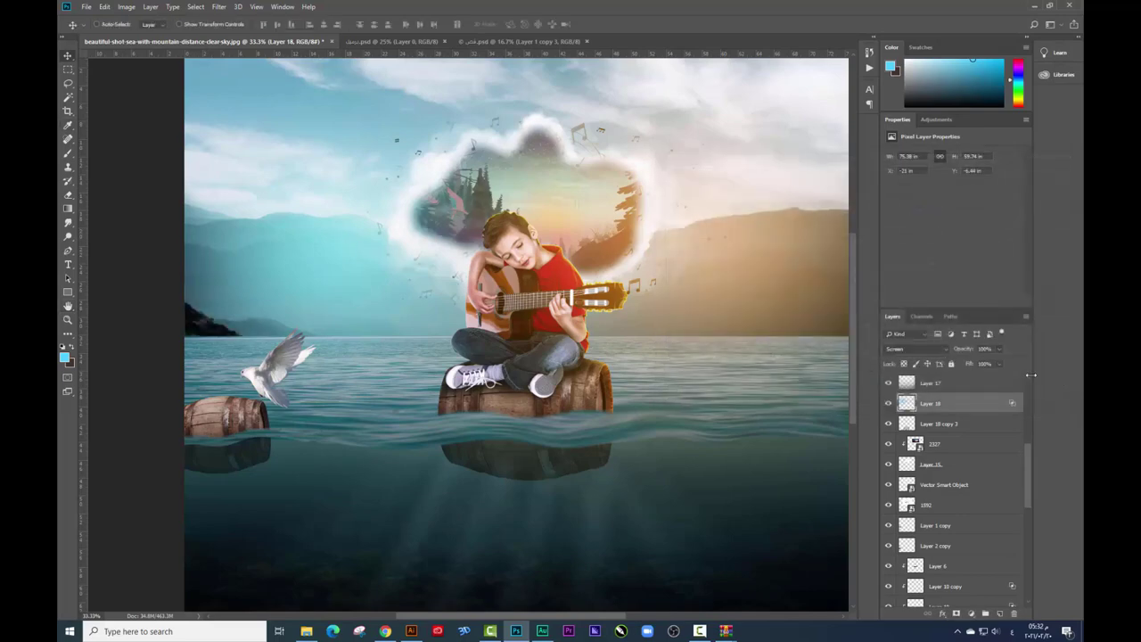
pyautogui.click(1000, 348)
pyautogui.click(988, 364)
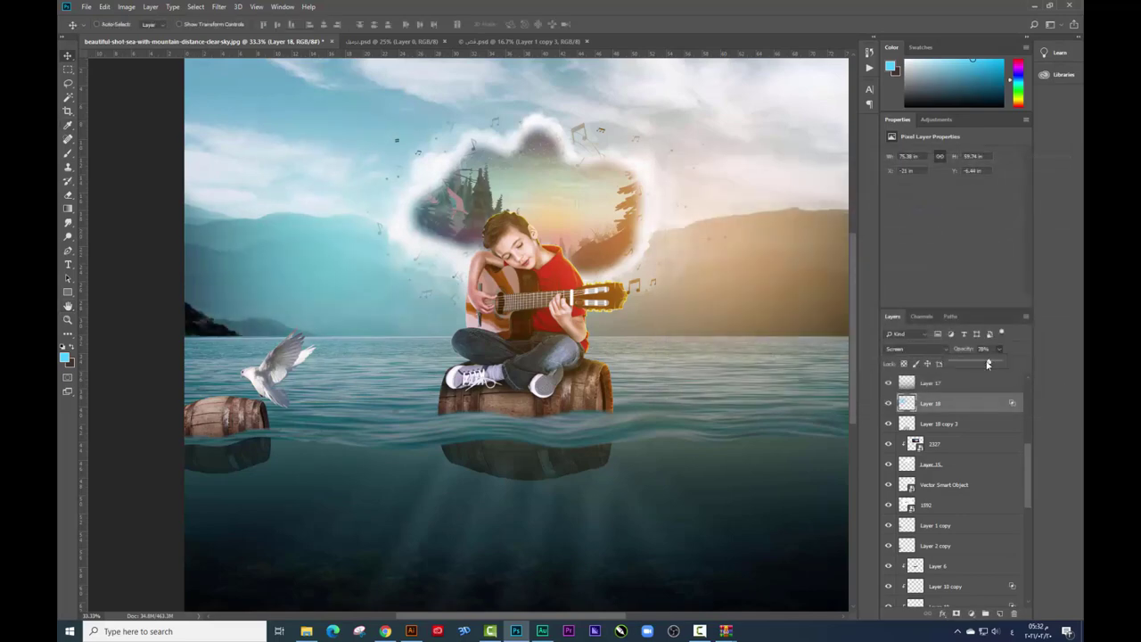
pyautogui.scroll(2, 529, 247)
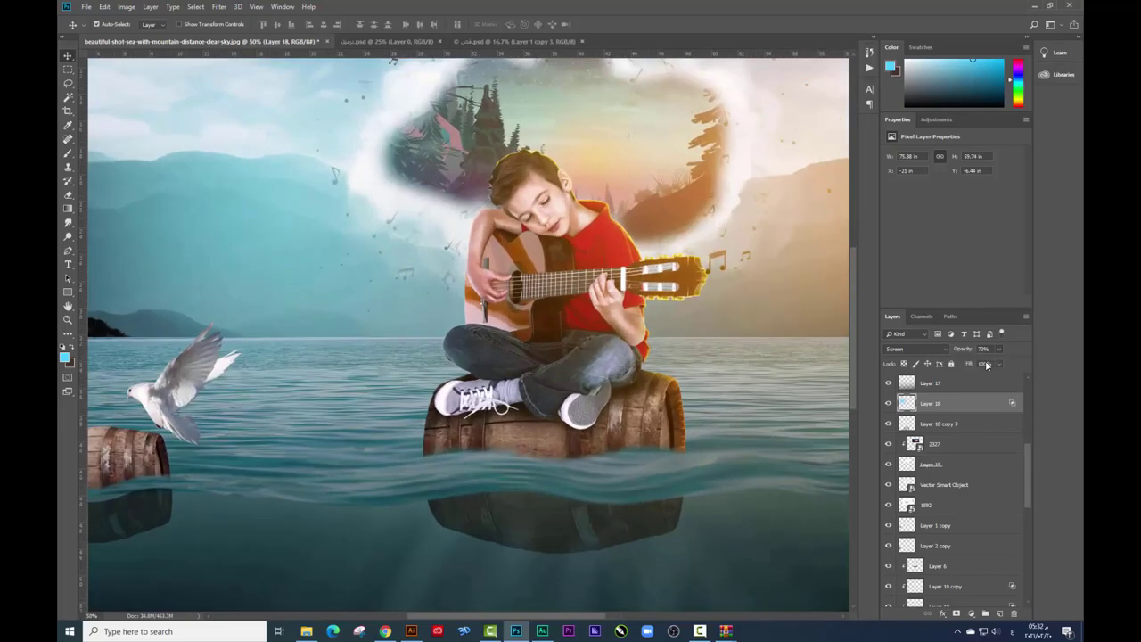
# Step: Select Layer 1 on the barrel and reset the view to unrotated
pyautogui.scroll(1, 529, 247)
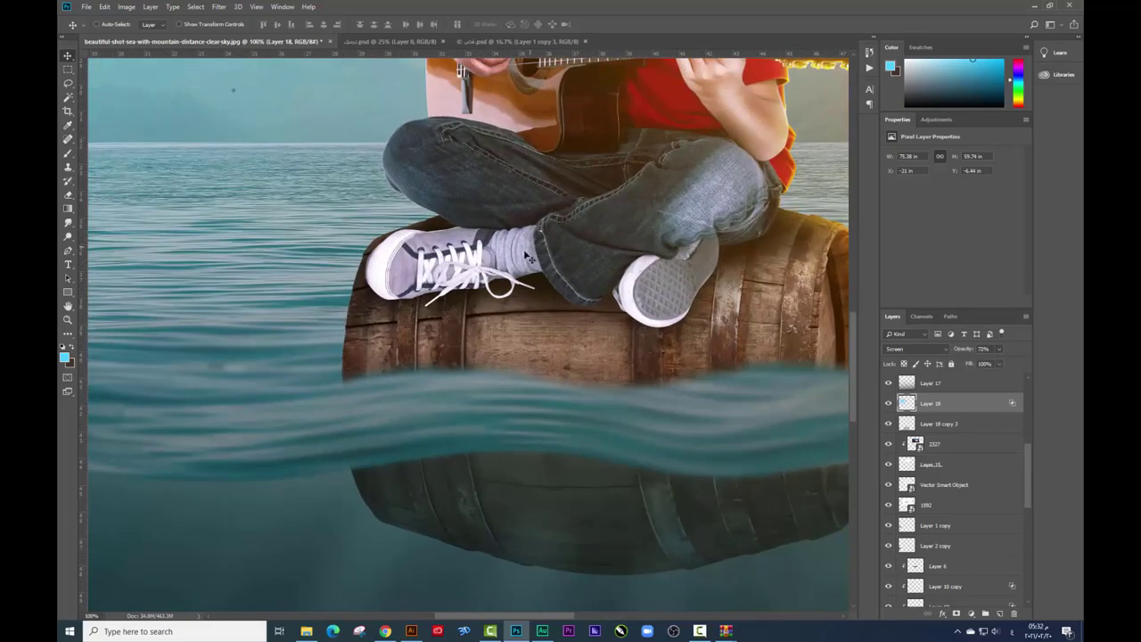
pyautogui.rightClick(481, 333)
pyautogui.click(512, 343)
pyautogui.scroll(-2, 552, 294)
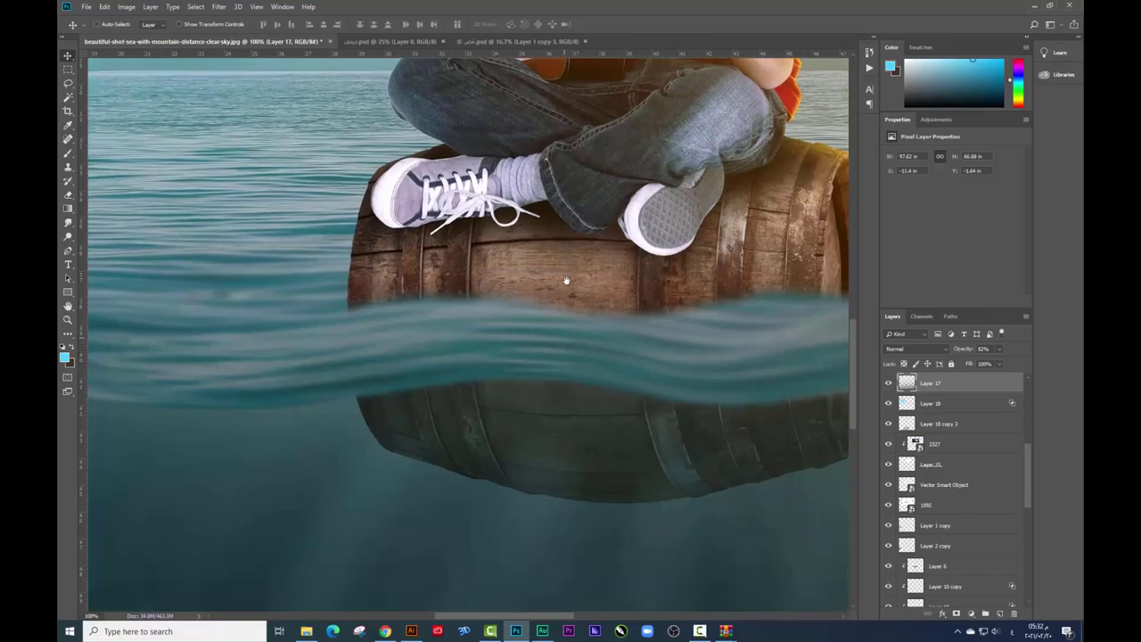
pyautogui.rightClick(569, 269)
pyautogui.click(584, 287)
pyautogui.scroll(1, 557, 257)
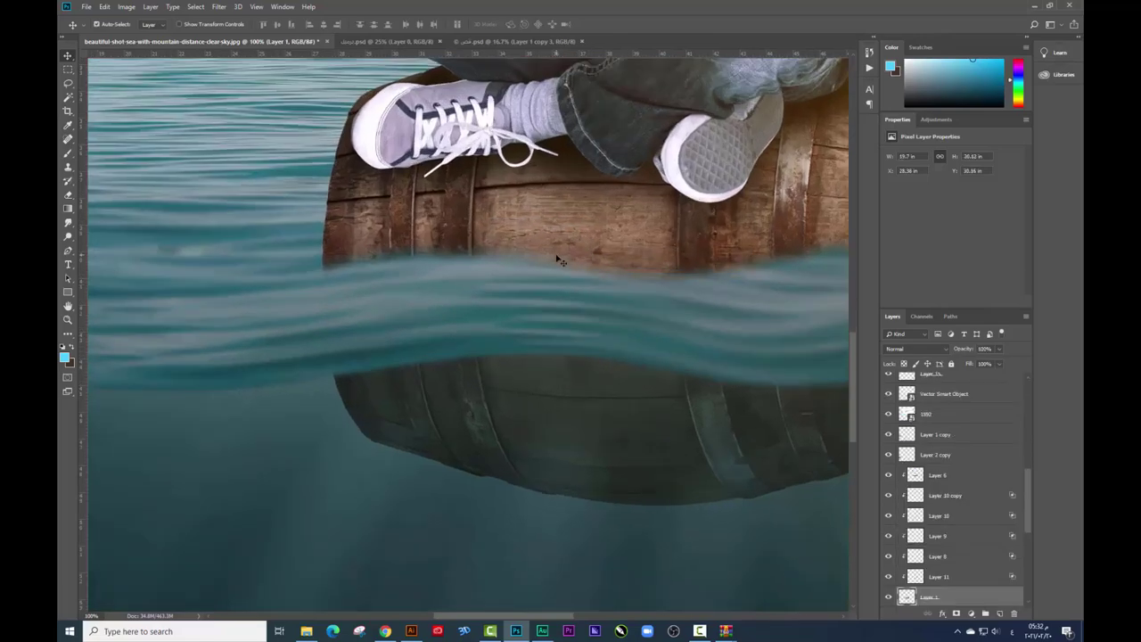
pyautogui.moveTo(554, 251)
pyautogui.mouseDown()
pyautogui.moveTo(543, 339)
pyautogui.moveTo(666, 337)
pyautogui.mouseUp()
pyautogui.press('r')
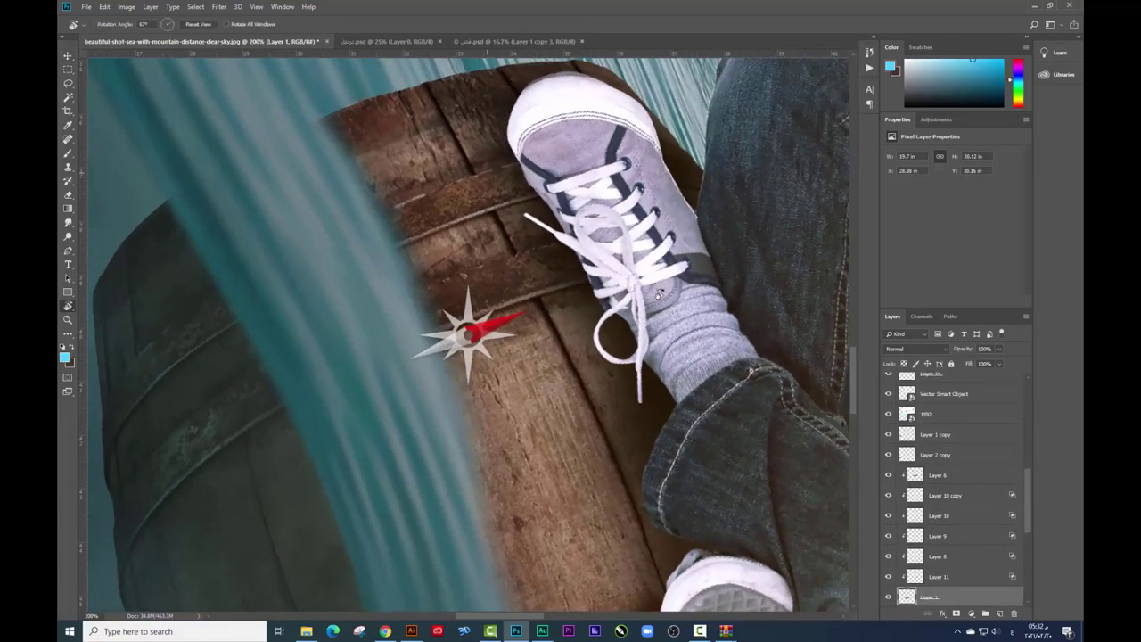
pyautogui.press('Escape')
# Step: Shrink the brush to 63 px and try a cyan stroke on the barrel top, then undo it
pyautogui.press('b')
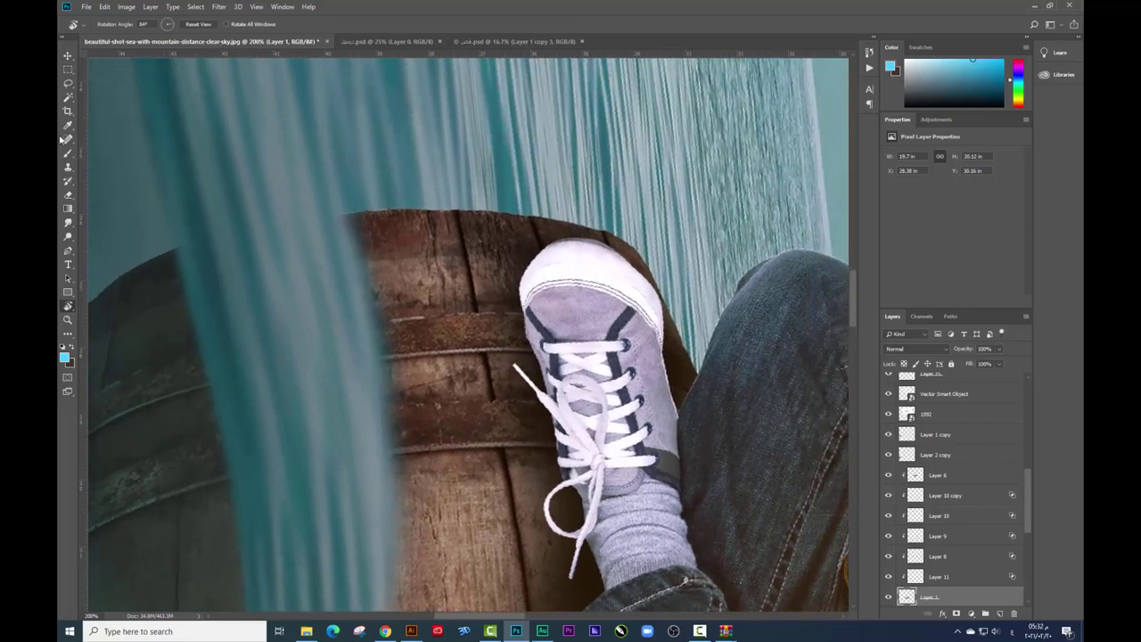
pyautogui.rightClick(575, 250)
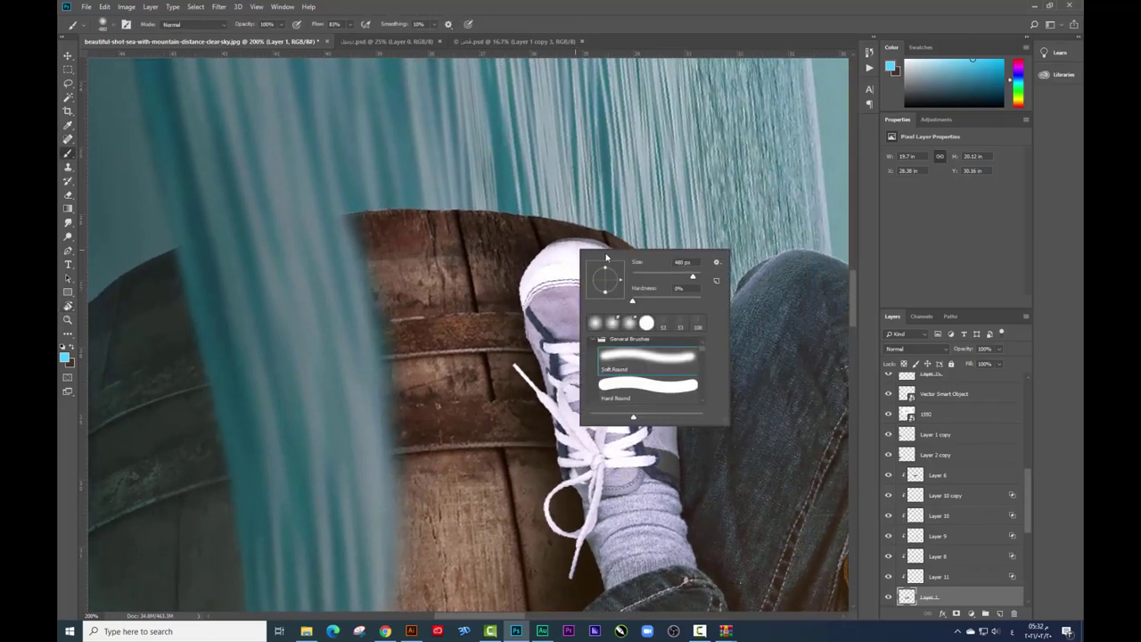
pyautogui.moveTo(649, 271); pyautogui.dragTo(653, 277)
pyautogui.write('36')
pyautogui.moveTo(352, 205); pyautogui.dragTo(419, 205)
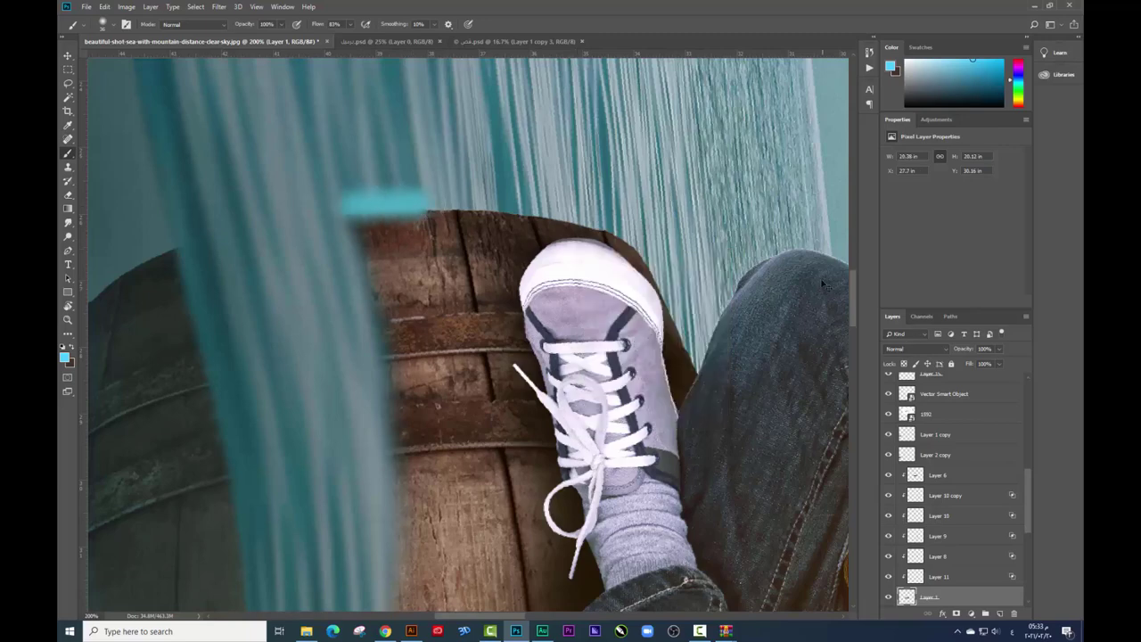
pyautogui.hotkey('ctrl', 'z')
# Step: Paint a cyan glow along the barrel's top edge on a new Linear Dodge (Add) layer
pyautogui.click(1001, 615)
pyautogui.click(913, 349)
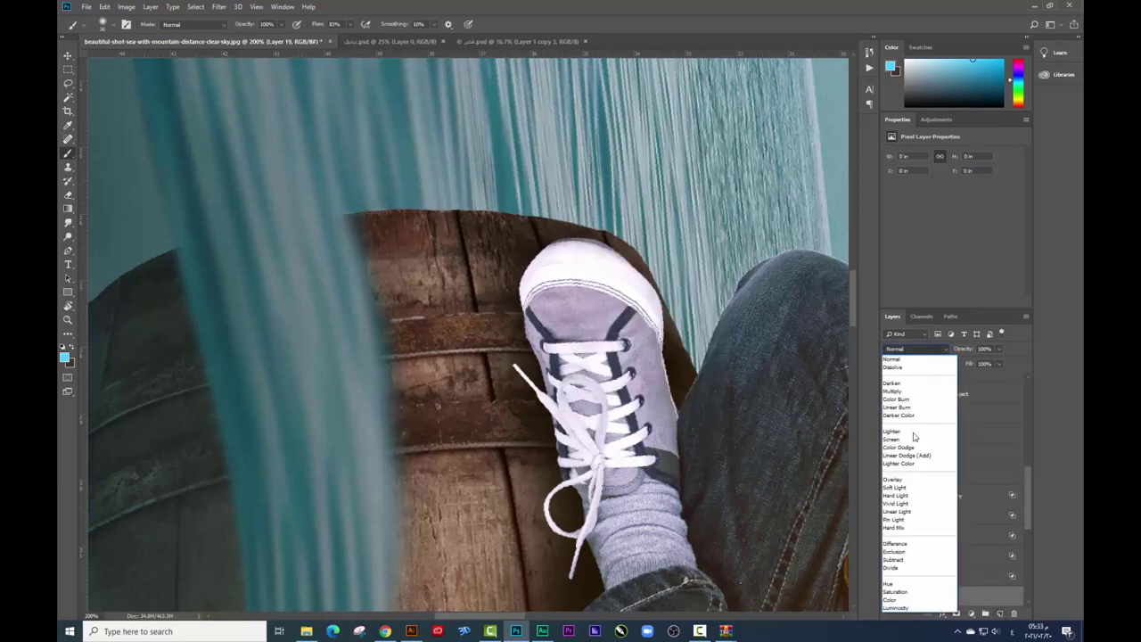
pyautogui.click(913, 456)
pyautogui.moveTo(349, 213); pyautogui.dragTo(535, 214)
pyautogui.moveTo(629, 234)
pyautogui.mouseDown()
pyautogui.moveTo(419, 207)
pyautogui.moveTo(481, 312)
pyautogui.mouseUp()
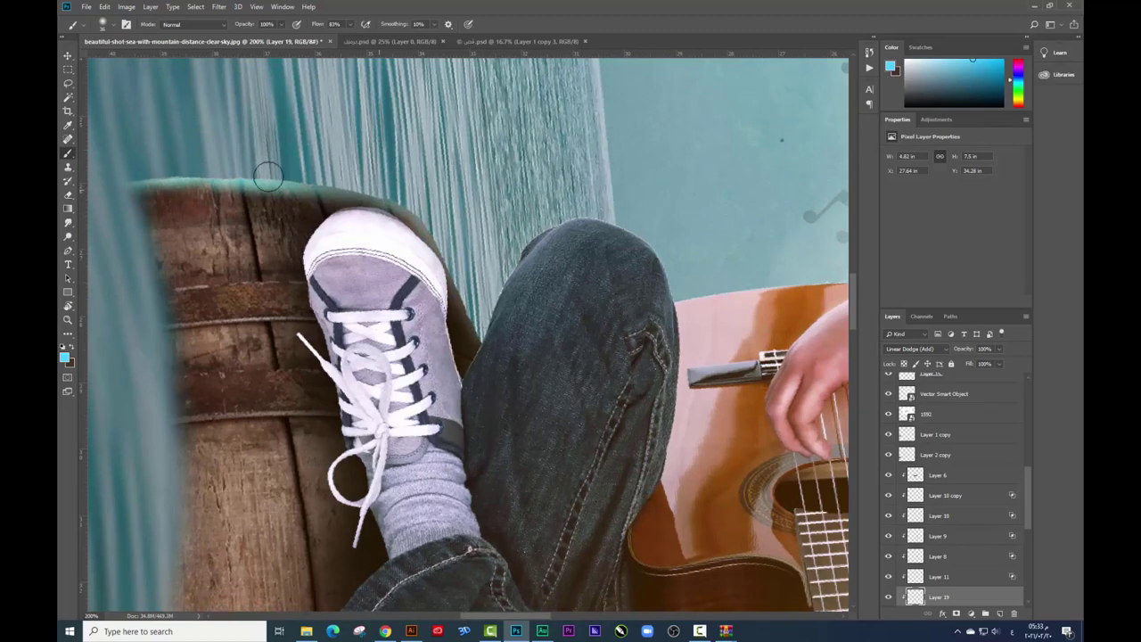
pyautogui.moveTo(269, 176)
pyautogui.mouseDown()
pyautogui.moveTo(475, 201)
pyautogui.moveTo(383, 254)
pyautogui.mouseUp()
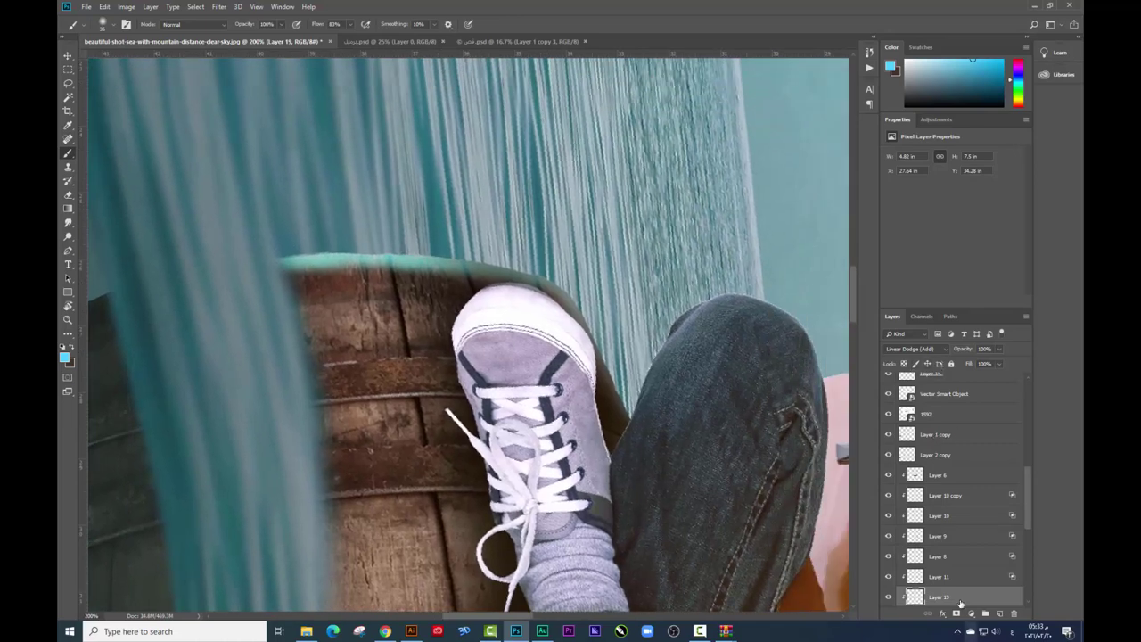
# Step: Apply Blend If blending options to the glow layer and create another new layer
pyautogui.rightClick(946, 596)
pyautogui.click(827, 230)
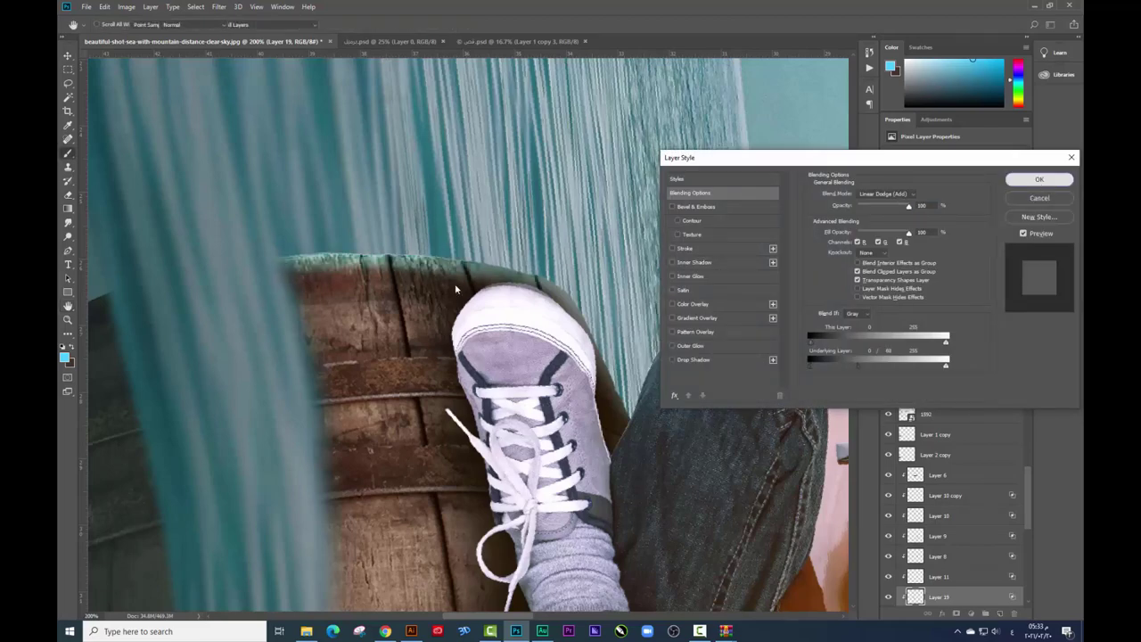
pyautogui.click(1039, 180)
pyautogui.rightClick(395, 326)
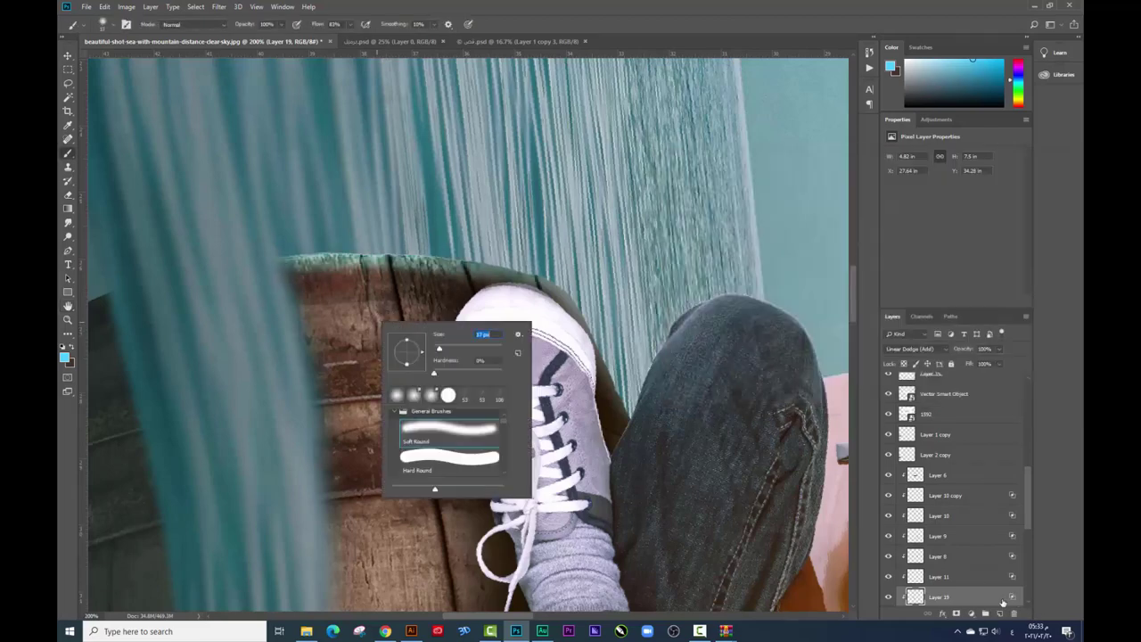
pyautogui.hotkey('ctrl', 'shift', 'alt', 'n')
# Step: Paint cyan drips down the barrel's top rim
pyautogui.moveTo(361, 257); pyautogui.dragTo(362, 290)
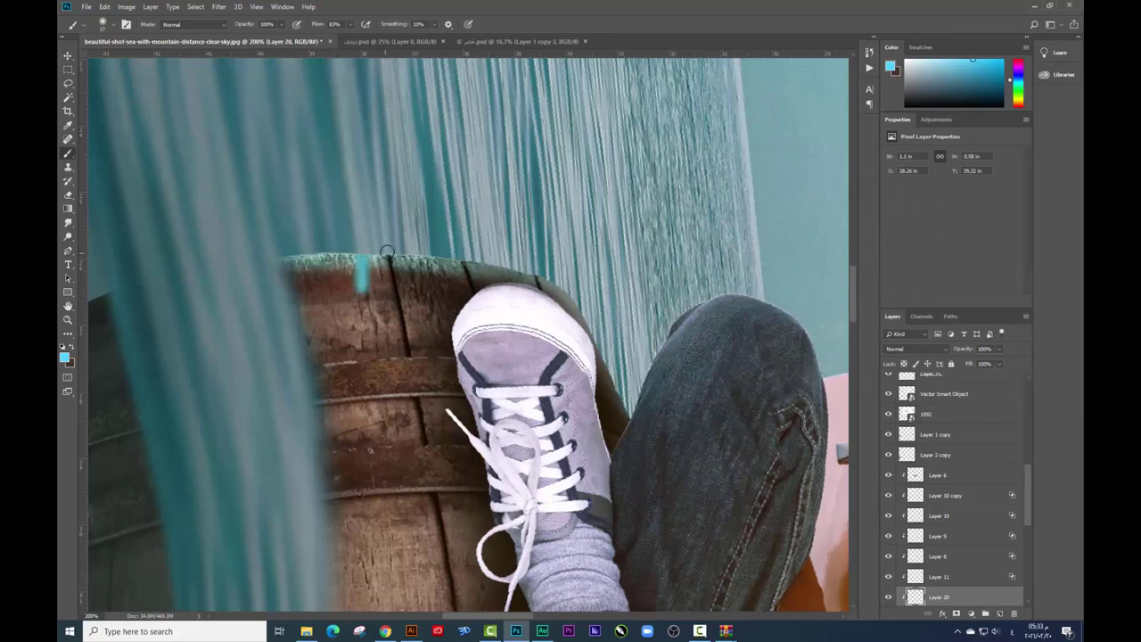
pyautogui.hotkey('ctrl', 'z')
pyautogui.rightClick(465, 325)
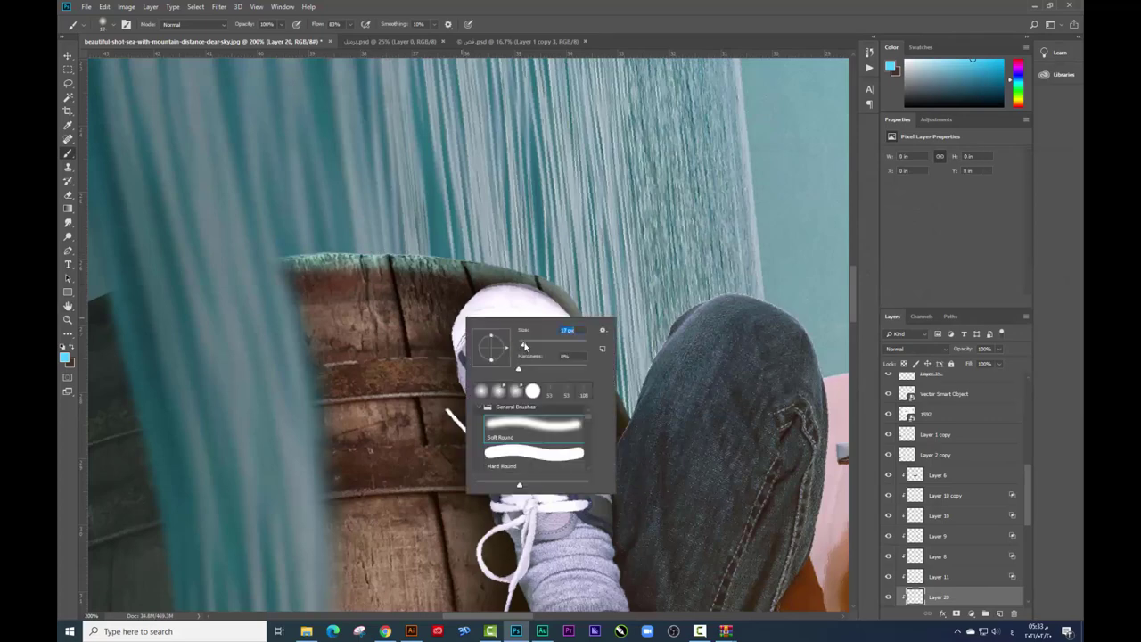
pyautogui.click(365, 256)
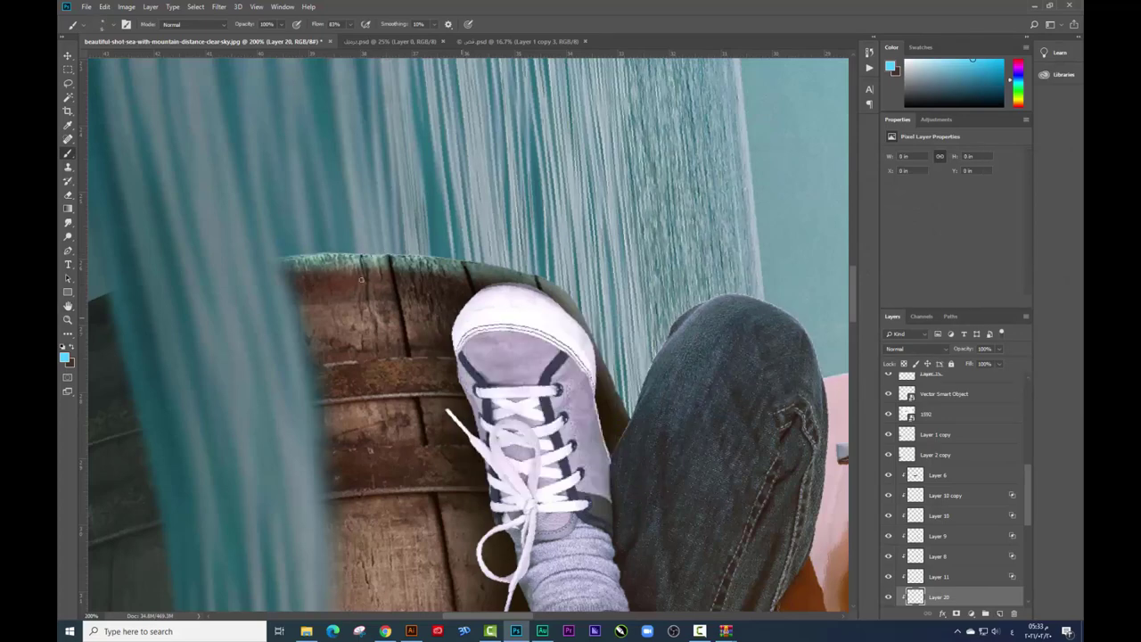
pyautogui.moveTo(361, 257)
pyautogui.mouseDown()
pyautogui.moveTo(361, 293)
pyautogui.moveTo(416, 294)
pyautogui.mouseUp()
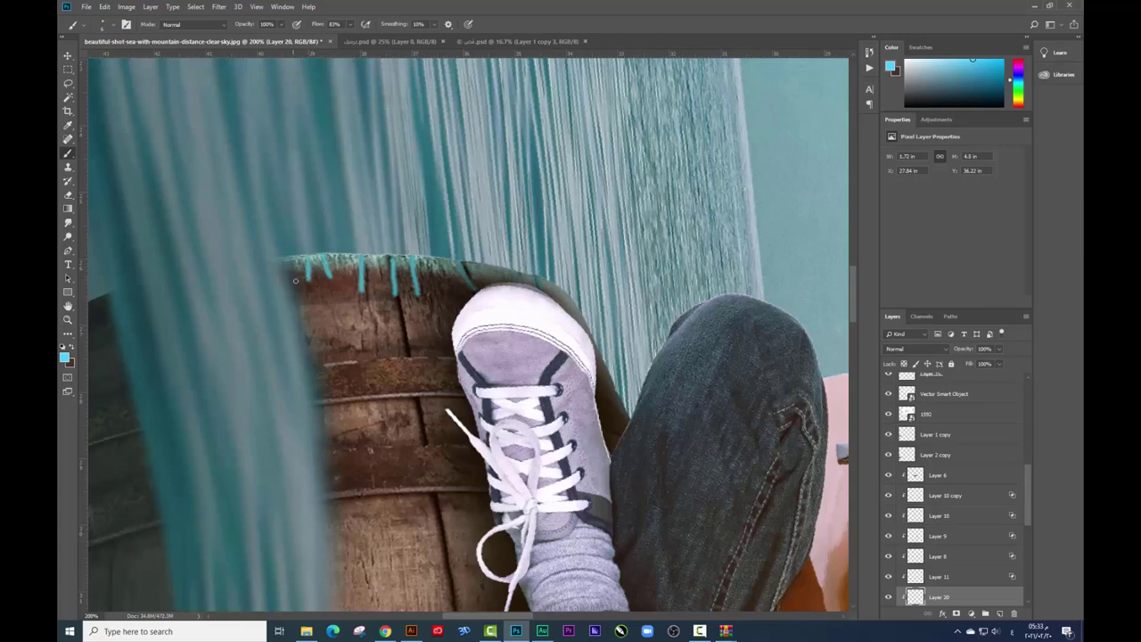
# Step: Blend the drips layer as Linear Dodge (Add) with Blend If blending options
pyautogui.click(913, 349)
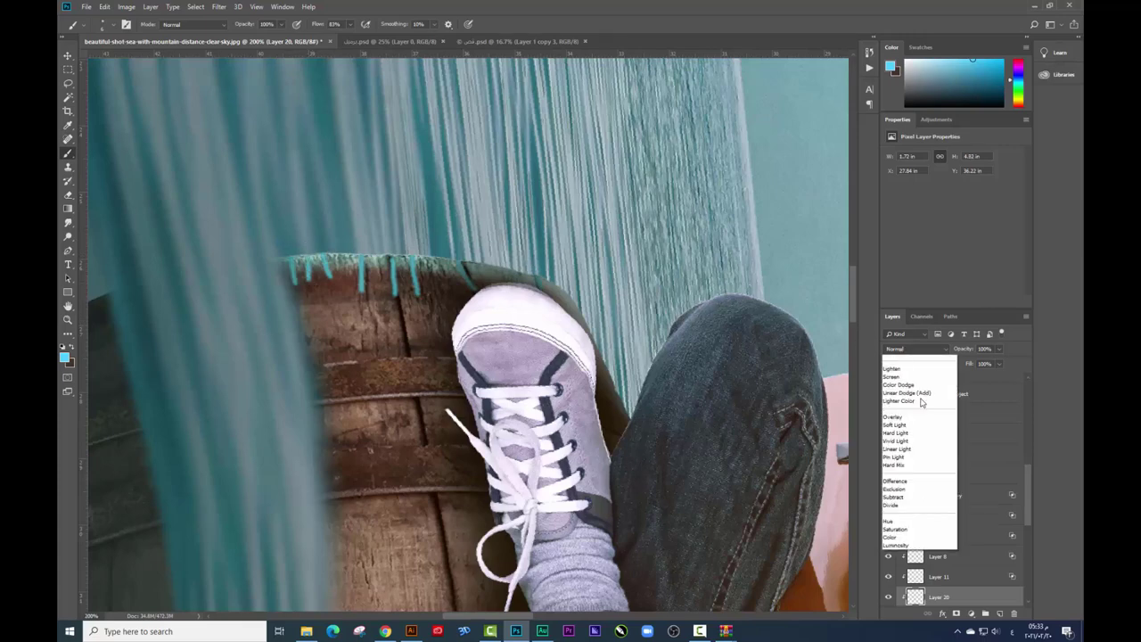
pyautogui.click(918, 459)
pyautogui.rightClick(975, 604)
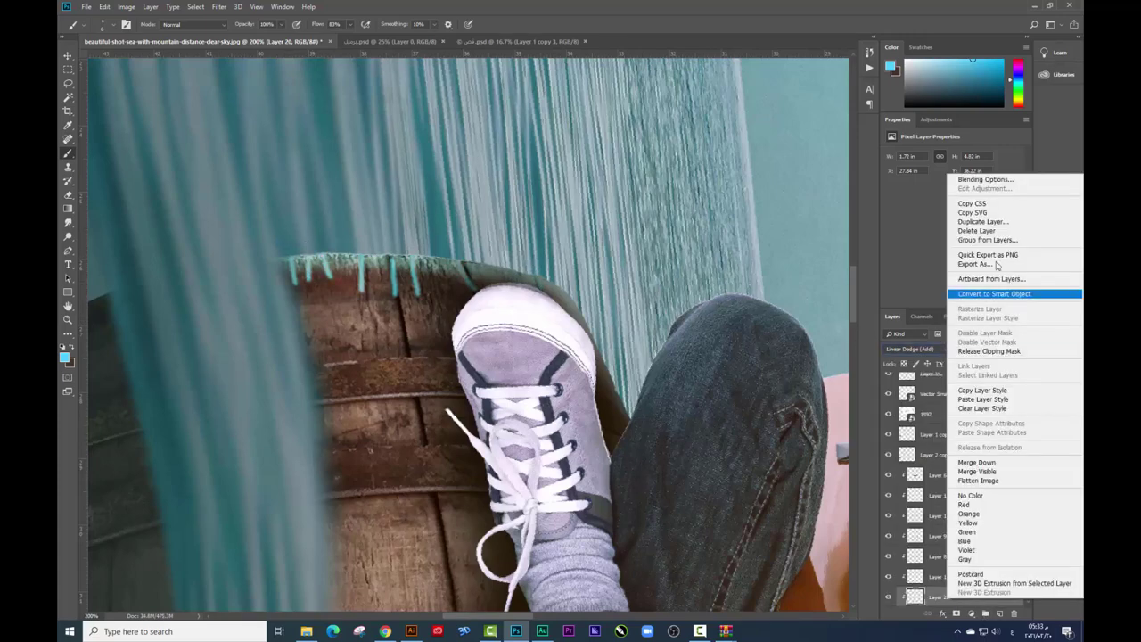
pyautogui.click(898, 247)
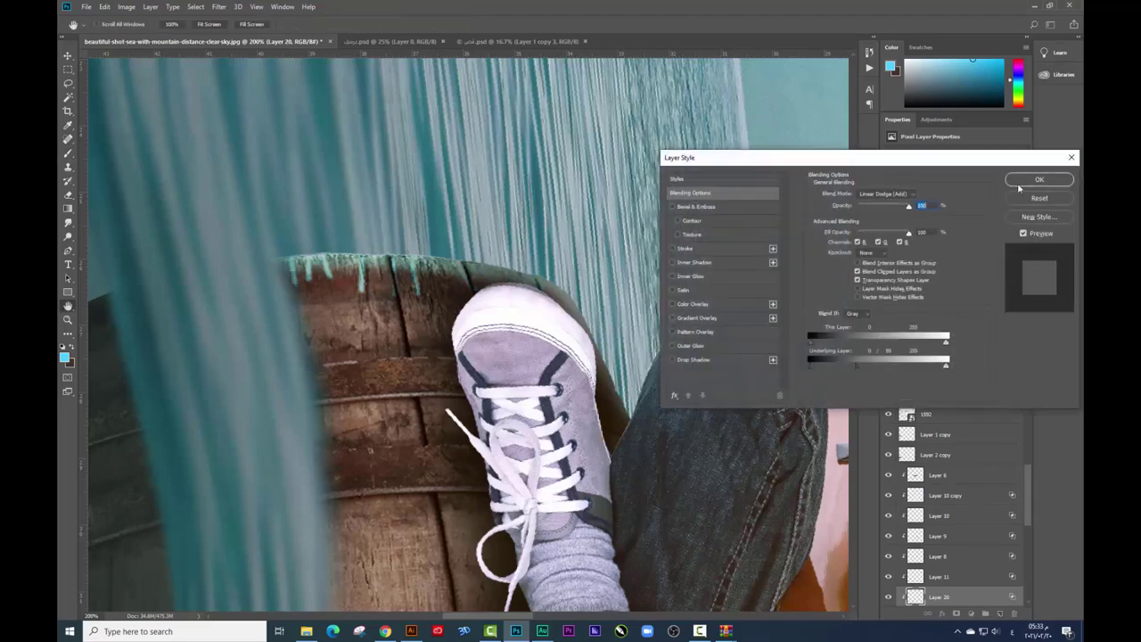
pyautogui.click(1034, 180)
# Step: Set up a large soft Eraser to soften the drips into the wood
pyautogui.press('e')
pyautogui.rightClick(419, 381)
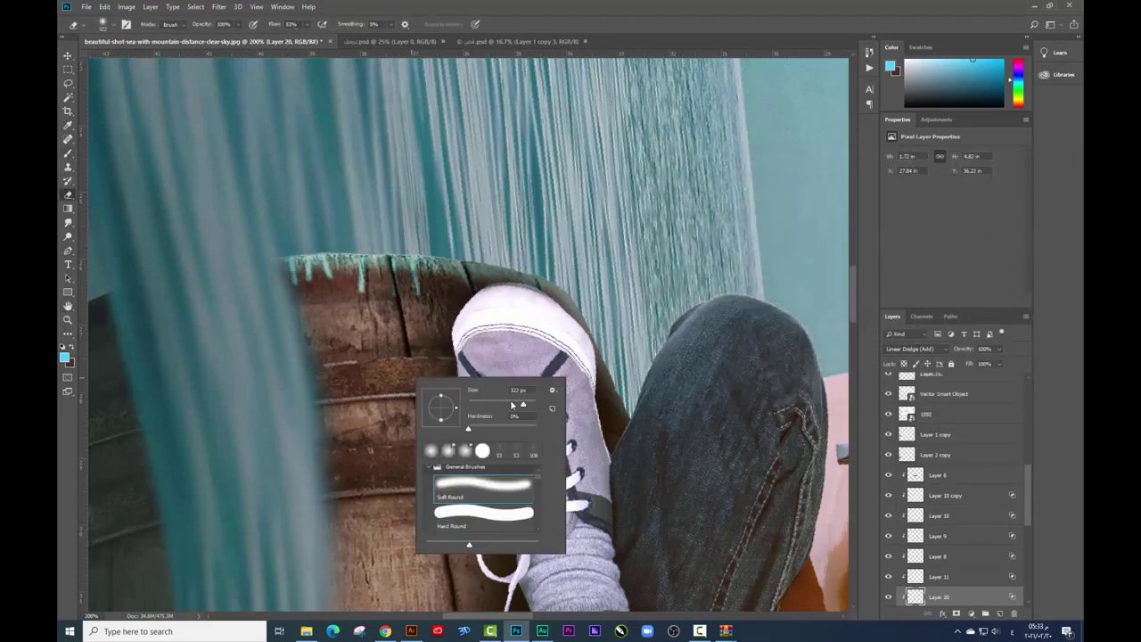
pyautogui.press('Return')
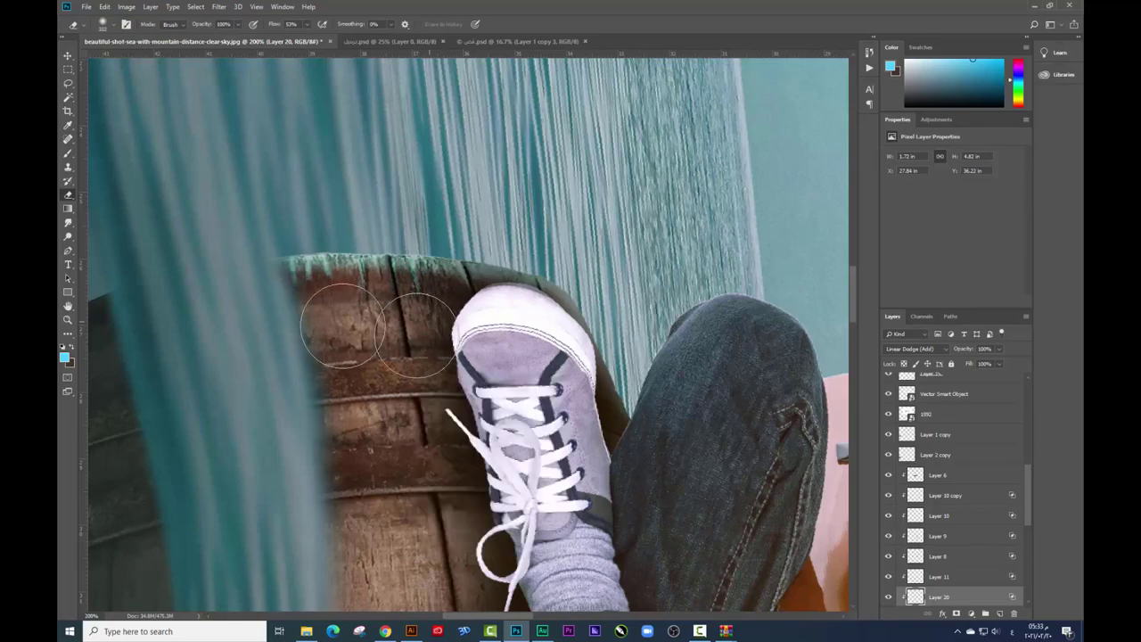
pyautogui.scroll(-5, 541, 341)
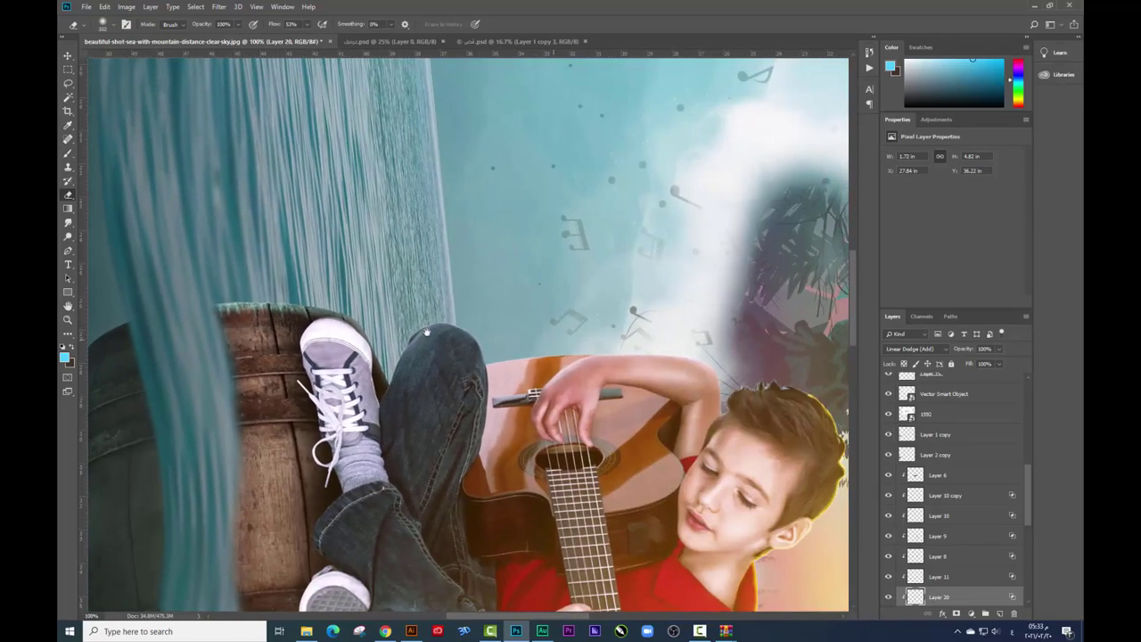
pyautogui.scroll(2, 466, 337)
pyautogui.scroll(2, 458, 330)
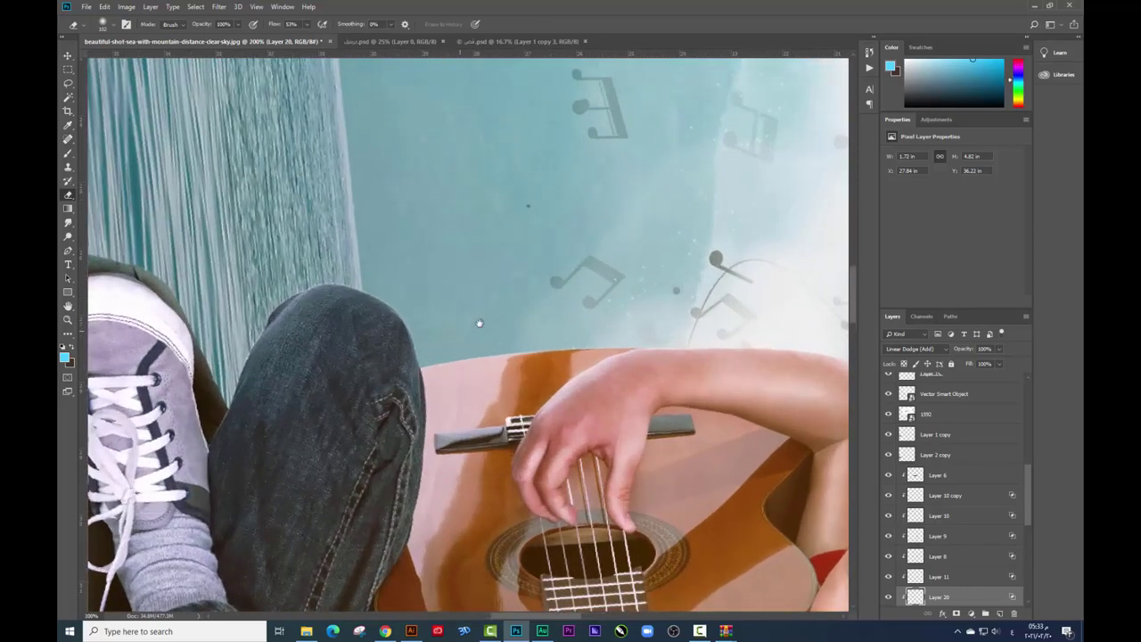
pyautogui.scroll(1, 475, 323)
# Step: Make Layer 4, the jeans layer, the active layer
pyautogui.press('v')
pyautogui.click(499, 298)
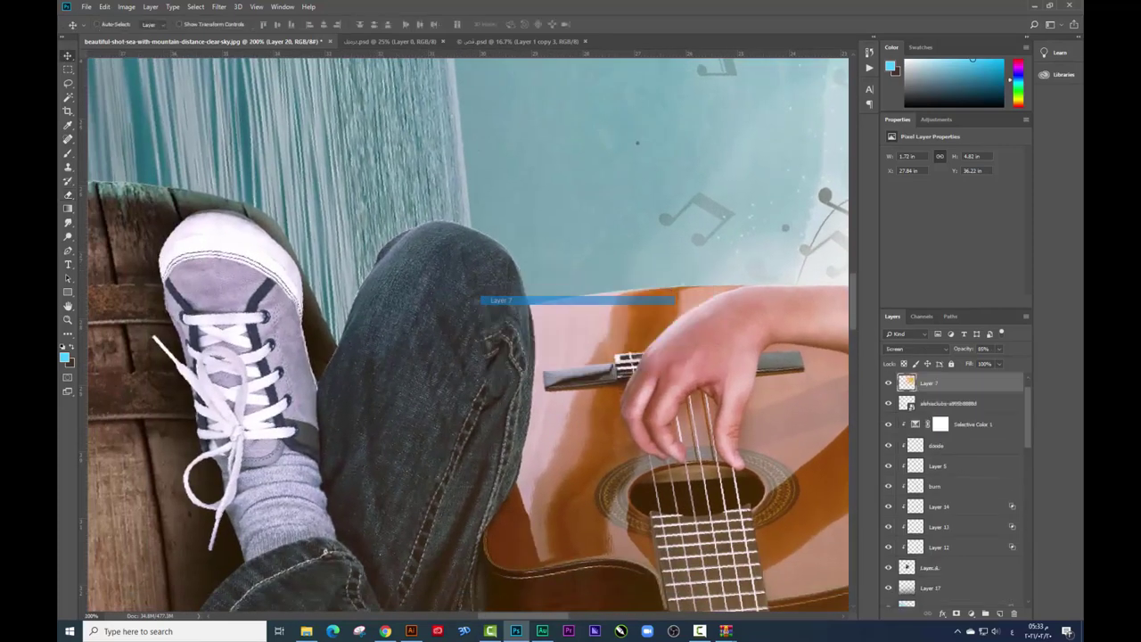
pyautogui.scroll(-2, 999, 516)
pyautogui.scroll(-2, 999, 515)
pyautogui.scroll(-2, 999, 515)
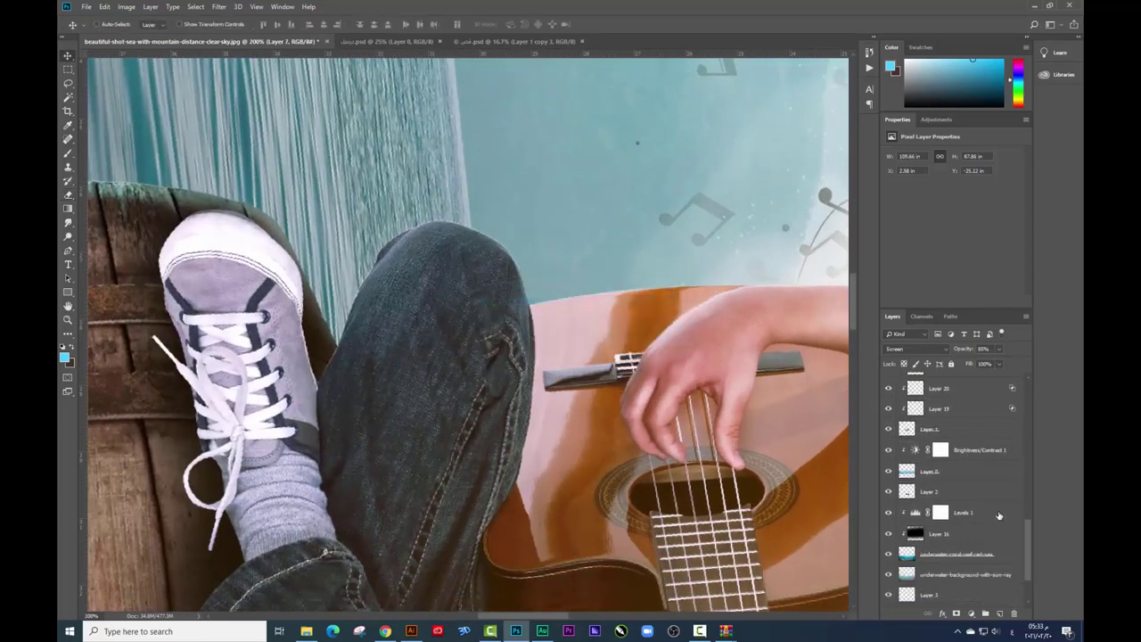
pyautogui.click(557, 370)
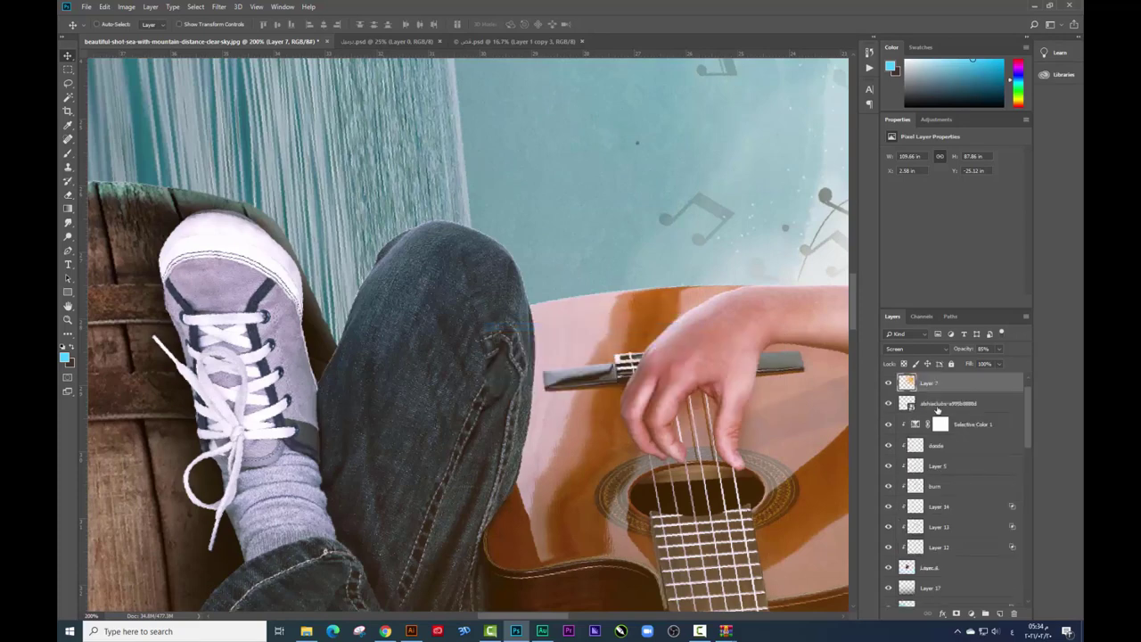
pyautogui.rightClick(488, 294)
pyautogui.click(526, 323)
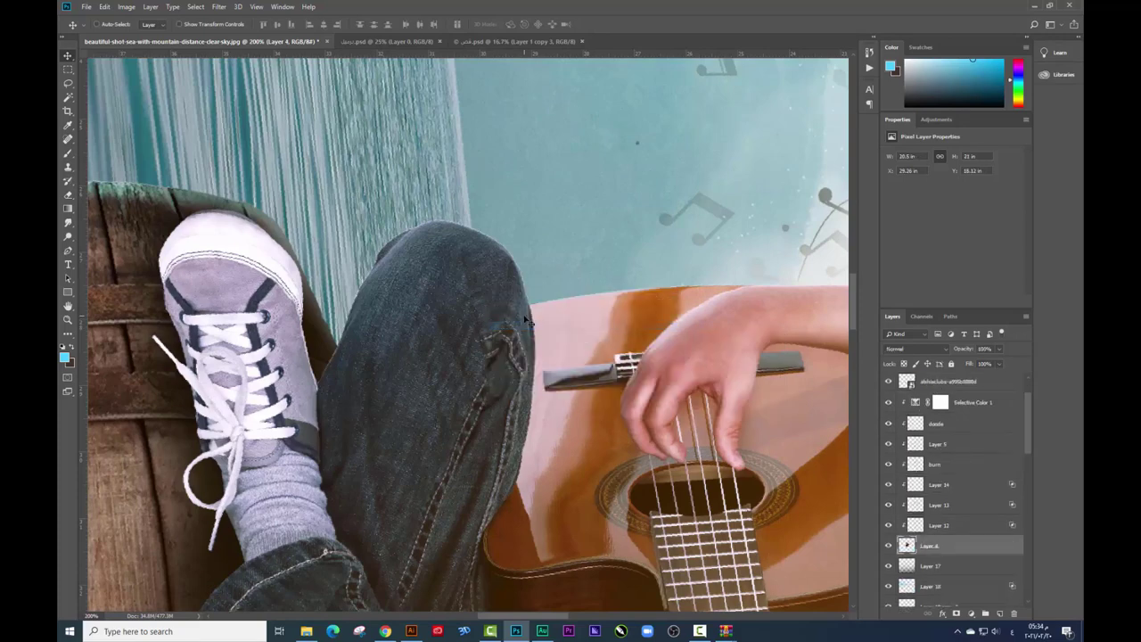
# Step: Set a 7 px brush and try a cyan stroke on the jeans, then undo it
pyautogui.press('b')
pyautogui.rightClick(338, 241)
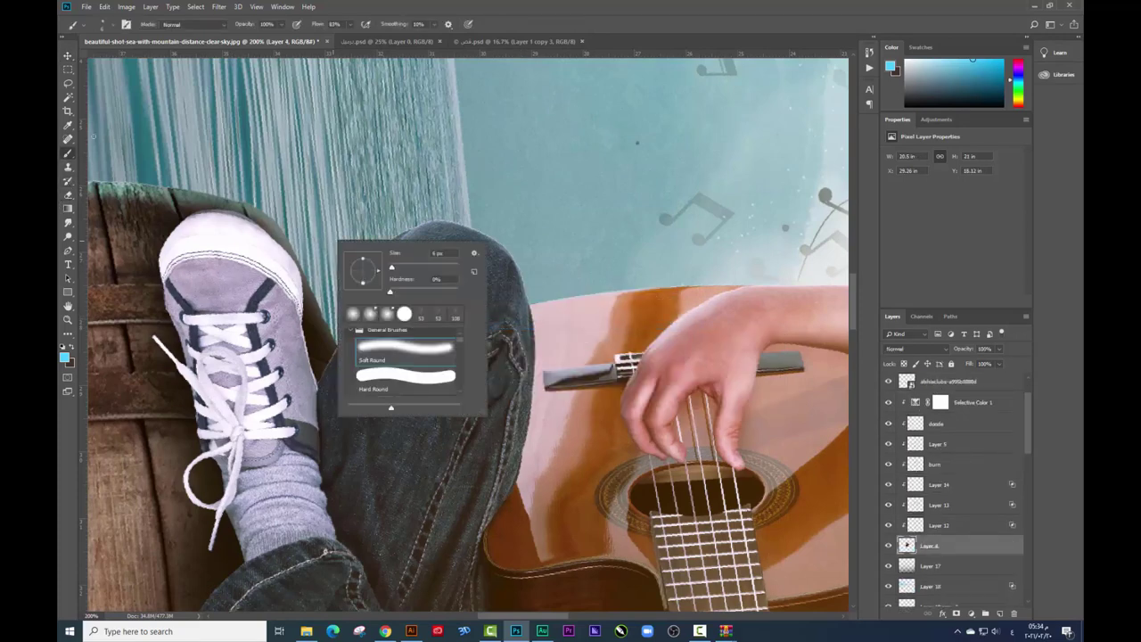
pyautogui.press(']')
pyautogui.press('Return')
pyautogui.hotkey('ctrl', '+')
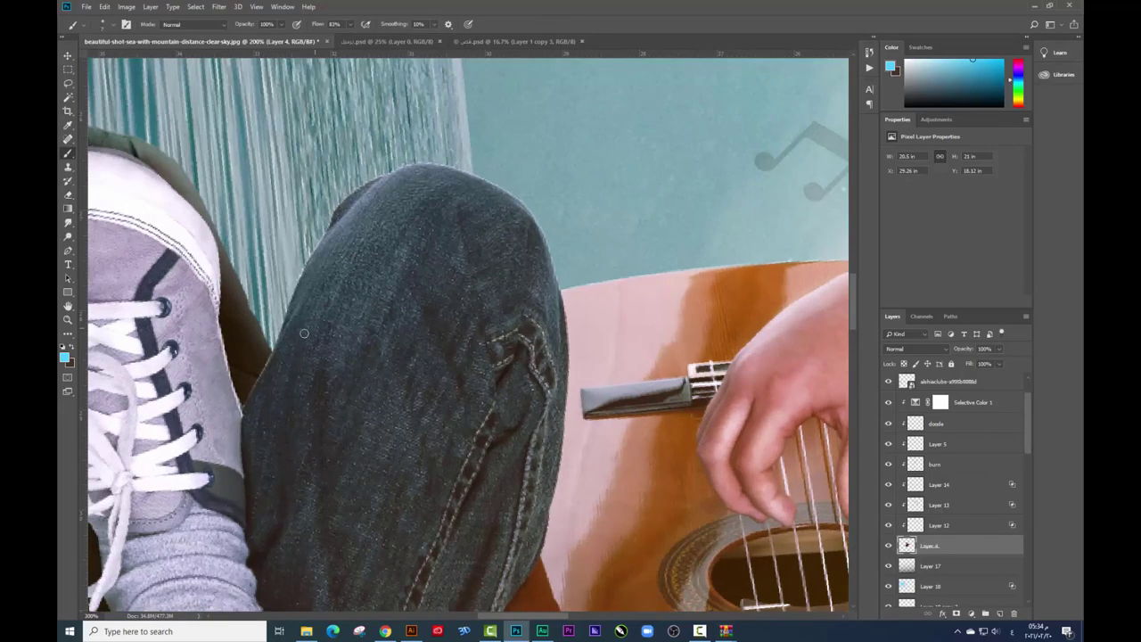
pyautogui.moveTo(281, 318); pyautogui.dragTo(285, 306)
pyautogui.hotkey('ctrl', 'z')
# Step: Paint a cyan rim light along the jeans' left edge on a clipped Linear Dodge (Add) layer
pyautogui.click(999, 613)
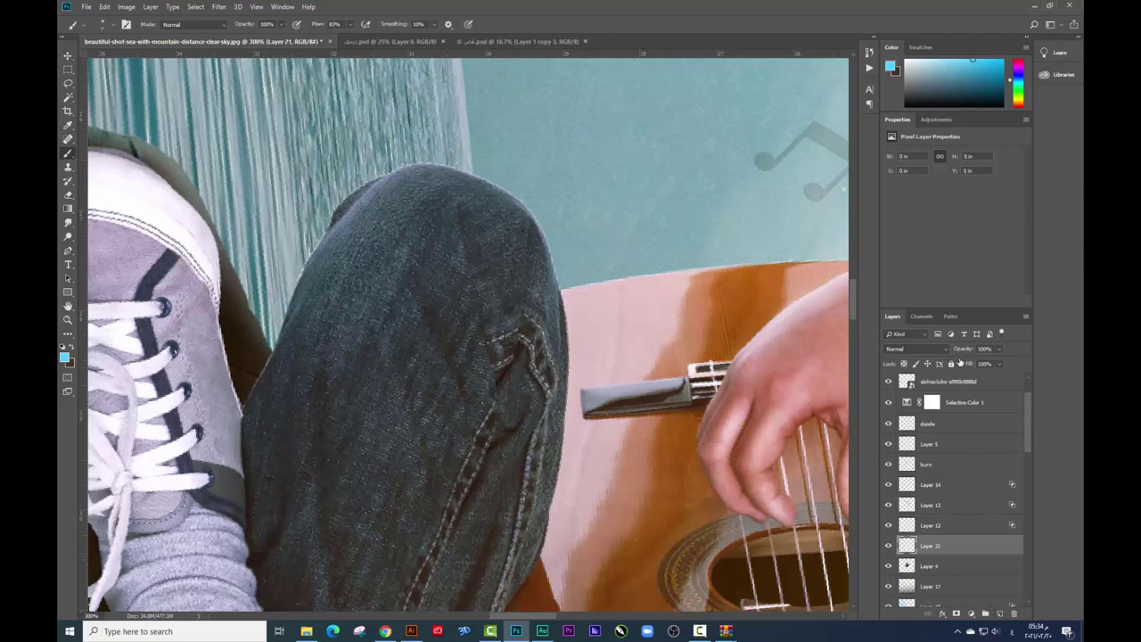
pyautogui.hotkey('ctrl', 'alt', 'g')
pyautogui.click(914, 348)
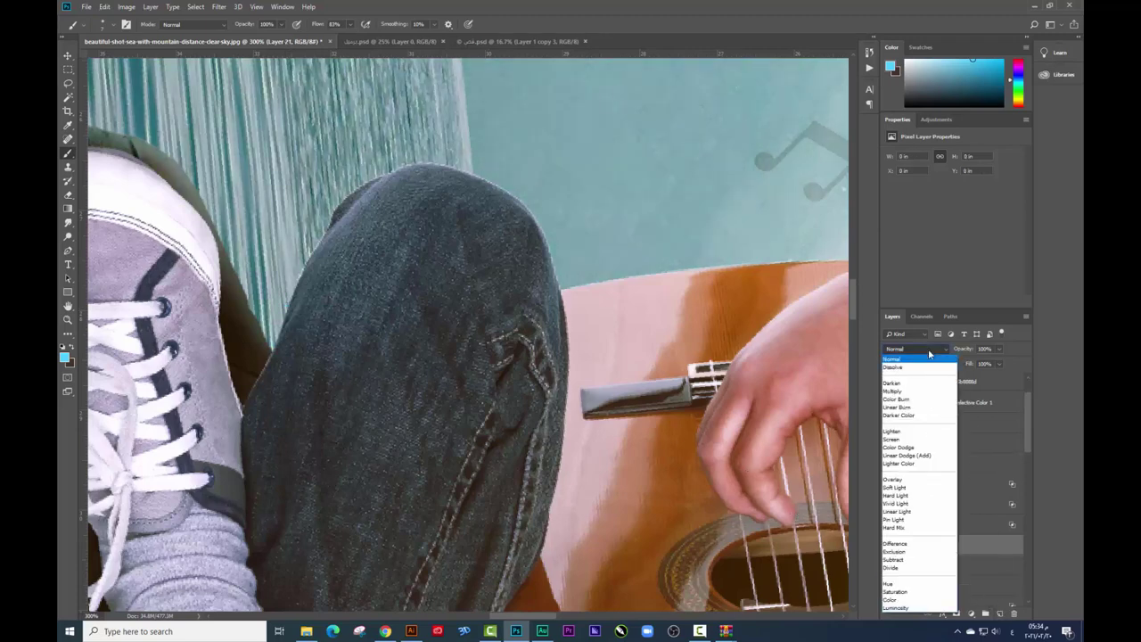
pyautogui.click(917, 453)
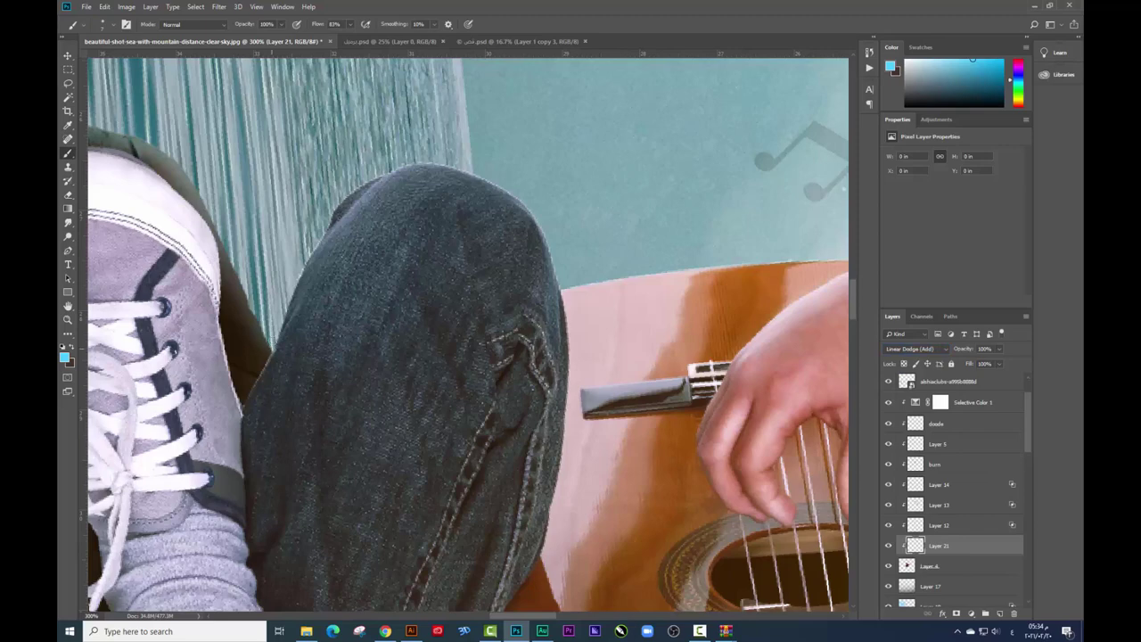
pyautogui.moveTo(273, 347); pyautogui.dragTo(329, 214)
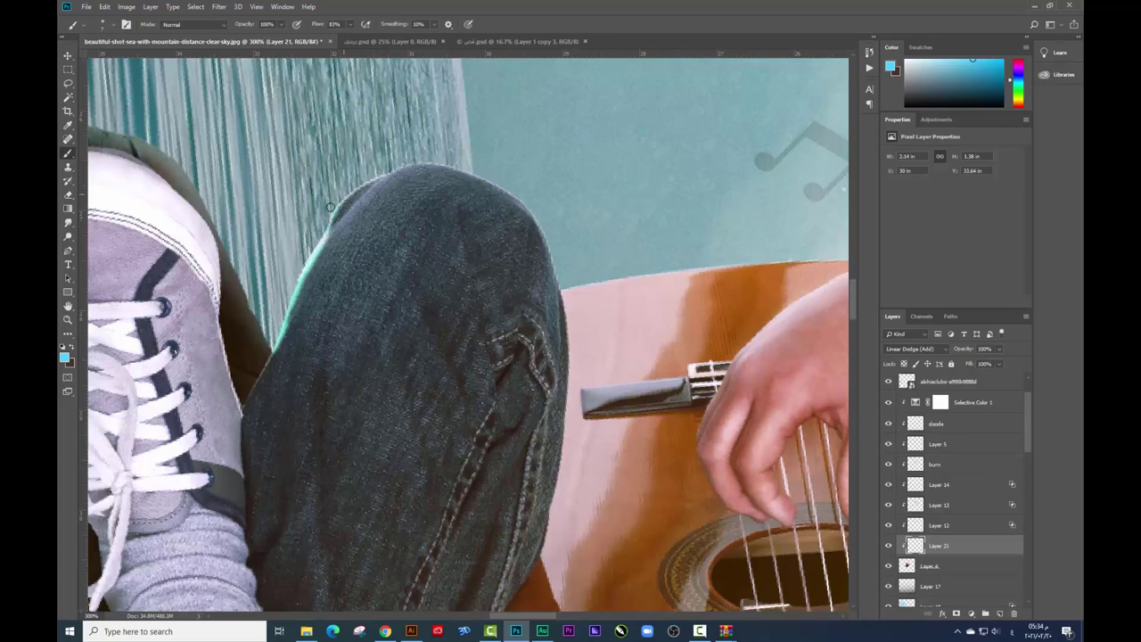
# Step: Extend the cyan glow up the jeans' edge and along the top of the knee
pyautogui.moveTo(330, 206); pyautogui.dragTo(307, 311)
pyautogui.press('r')
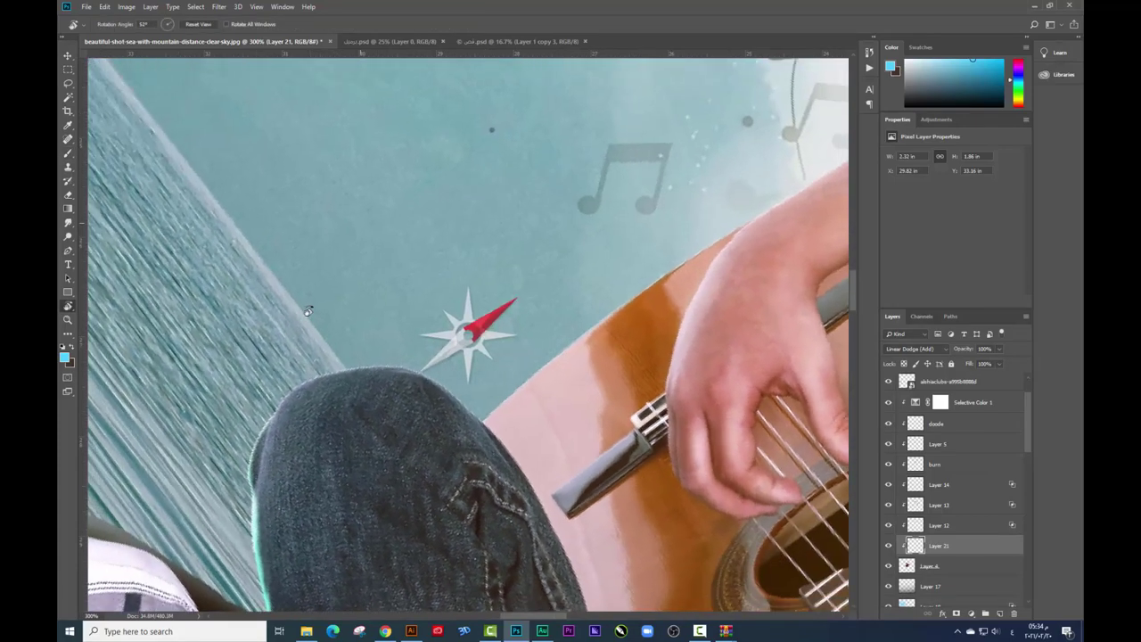
pyautogui.scroll(-3, 305, 355)
pyautogui.click(68, 154)
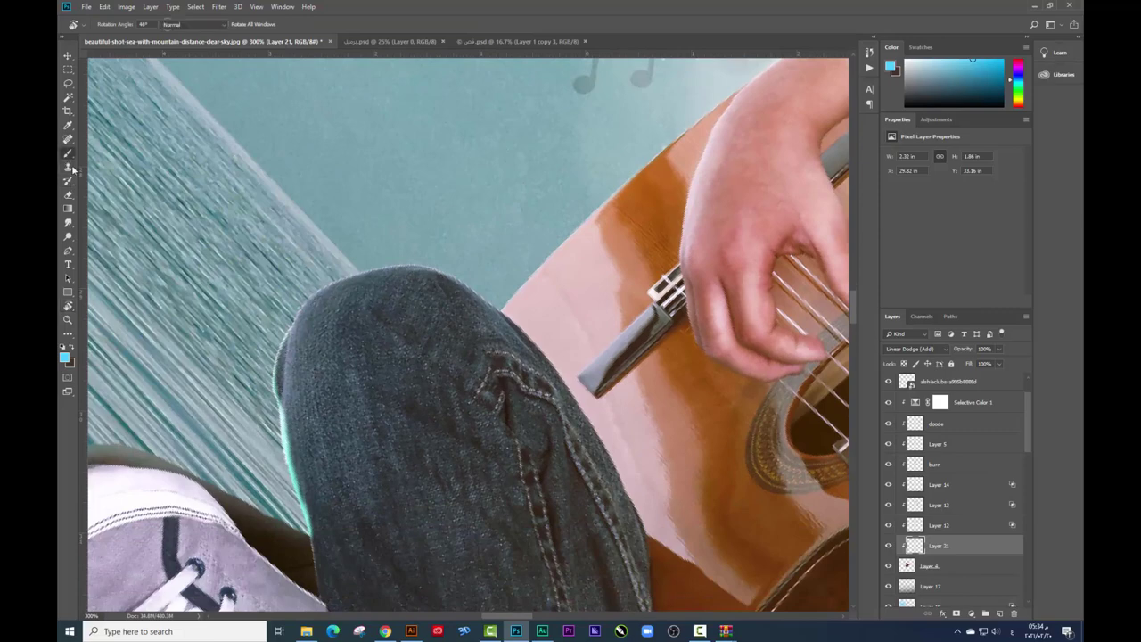
pyautogui.moveTo(274, 366); pyautogui.dragTo(281, 341)
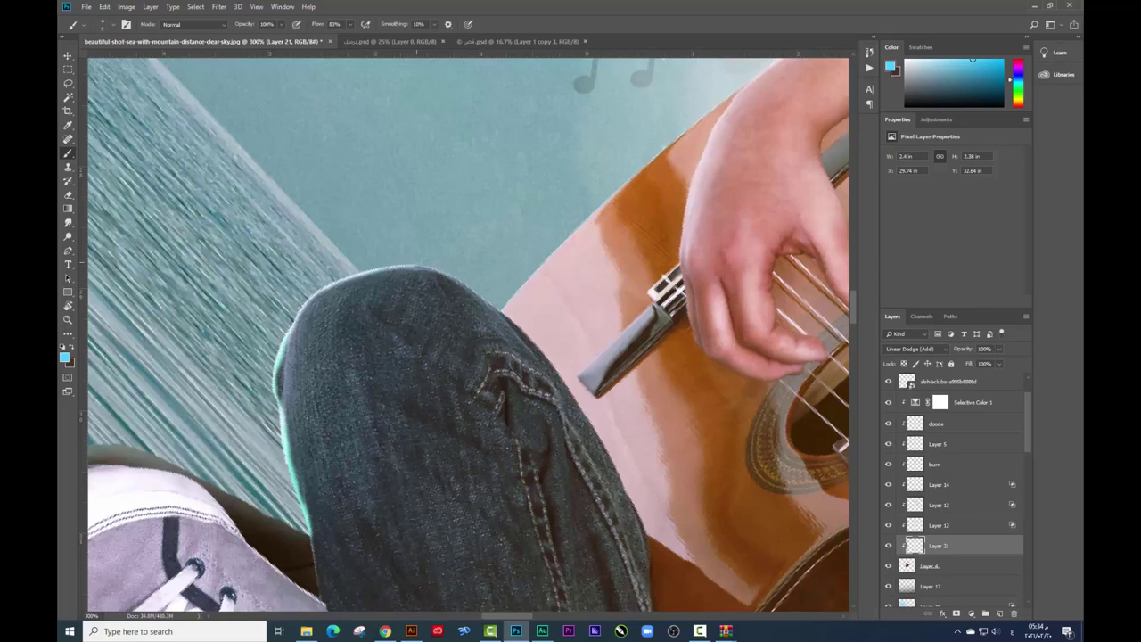
pyautogui.moveTo(479, 293)
pyautogui.mouseDown()
pyautogui.moveTo(423, 268)
pyautogui.moveTo(374, 267)
pyautogui.moveTo(220, 379)
pyautogui.moveTo(284, 372)
pyautogui.moveTo(459, 304)
pyautogui.moveTo(138, 231)
pyautogui.mouseUp()
# Step: Brighten the guitar's top edge and the top and right edges of the arm
pyautogui.press('r')
pyautogui.press('b')
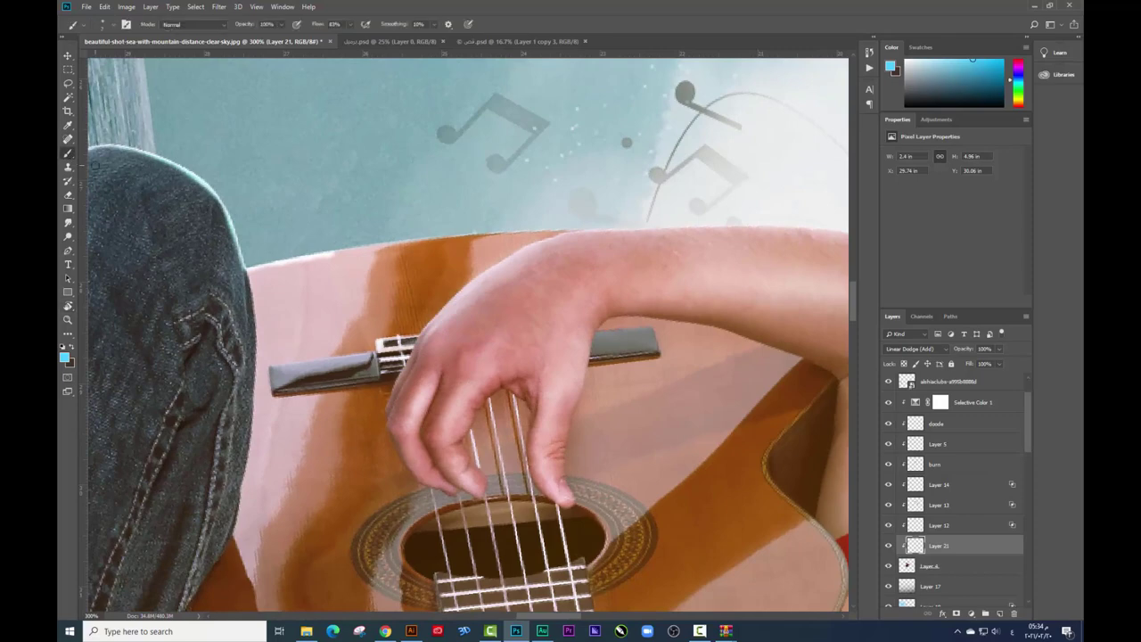
pyautogui.moveTo(533, 230); pyautogui.dragTo(331, 252)
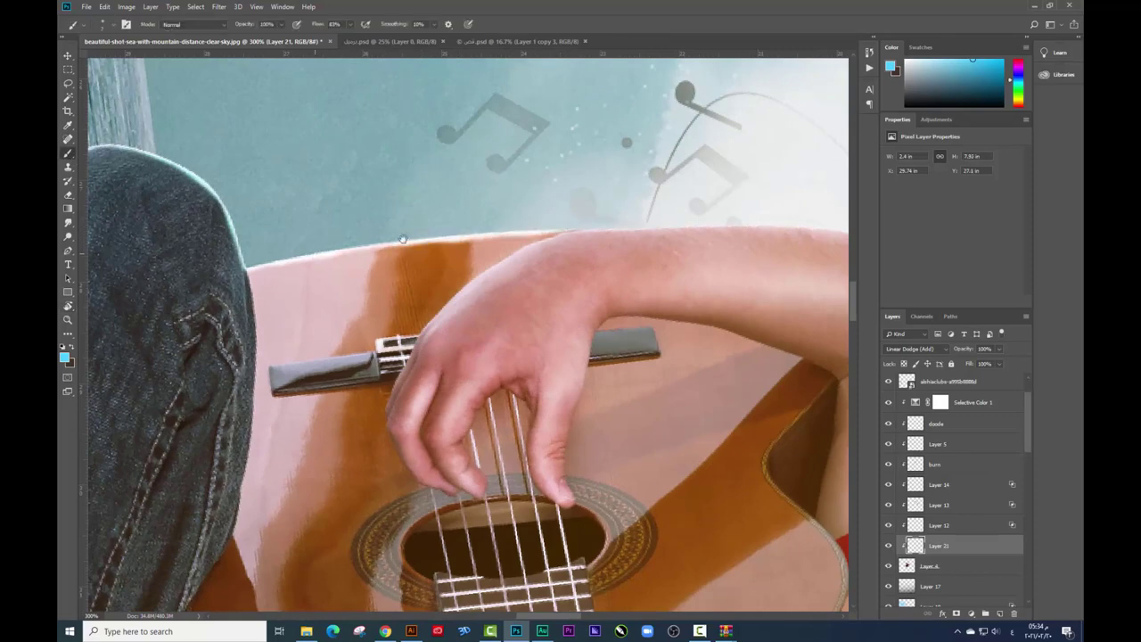
pyautogui.hscroll(3, 401, 241)
pyautogui.hscroll(3, 577, 263)
pyautogui.moveTo(591, 268); pyautogui.dragTo(318, 265)
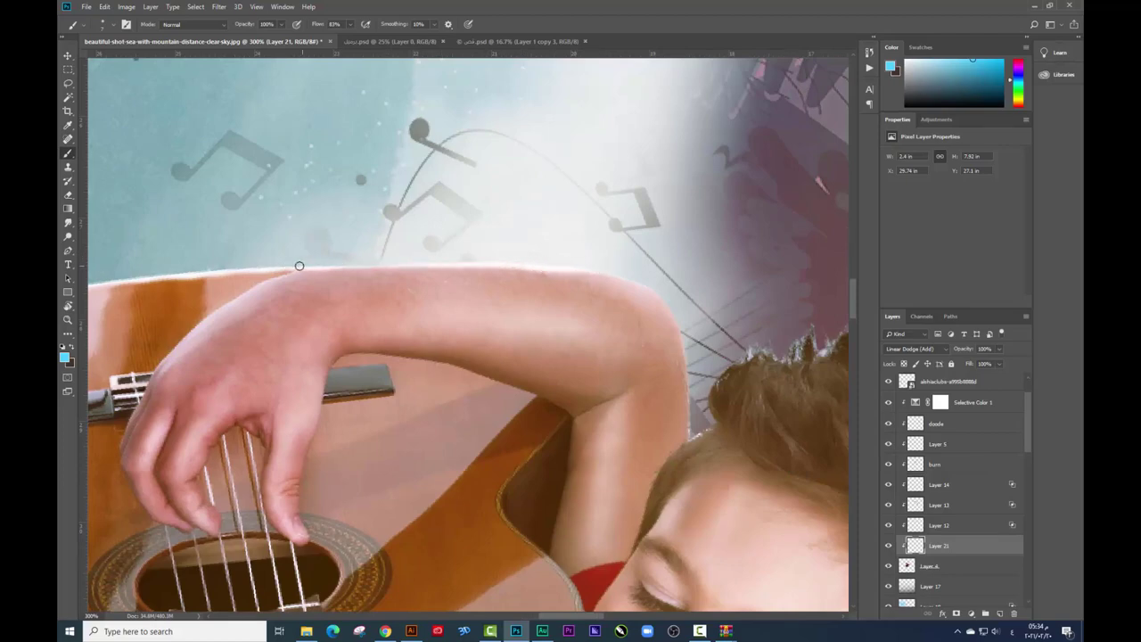
pyautogui.hscroll(3, 298, 258)
pyautogui.moveTo(519, 395)
pyautogui.mouseDown()
pyautogui.moveTo(515, 356)
pyautogui.moveTo(524, 419)
pyautogui.moveTo(516, 334)
pyautogui.moveTo(491, 277)
pyautogui.mouseUp()
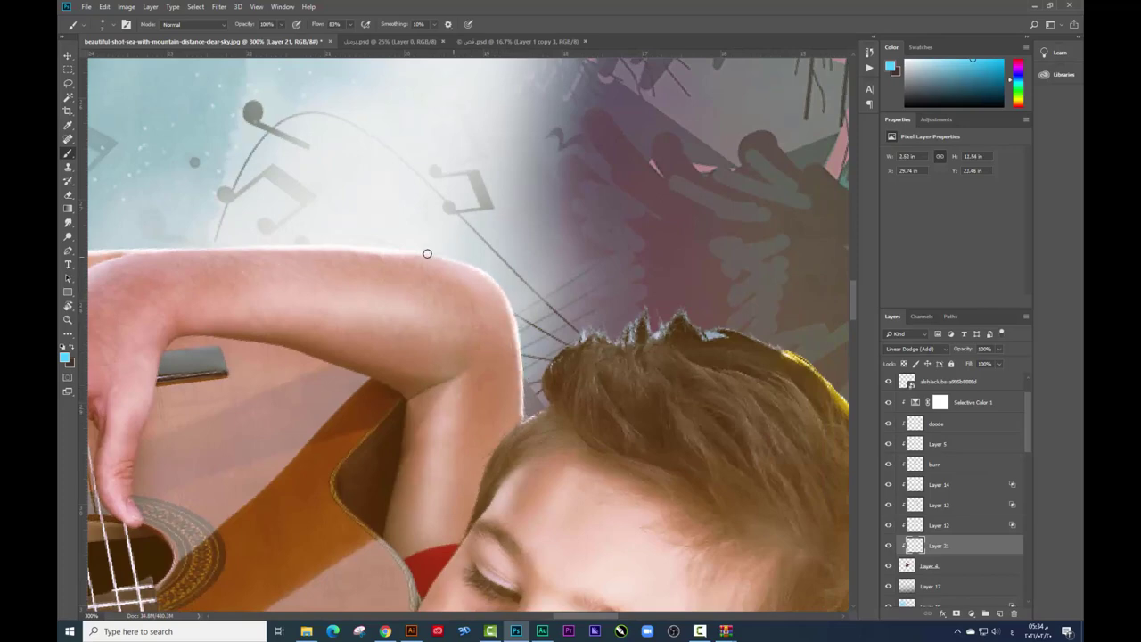
# Step: Paint a bright rim light along the top and right edges of the hair
pyautogui.hscroll(2, 472, 407)
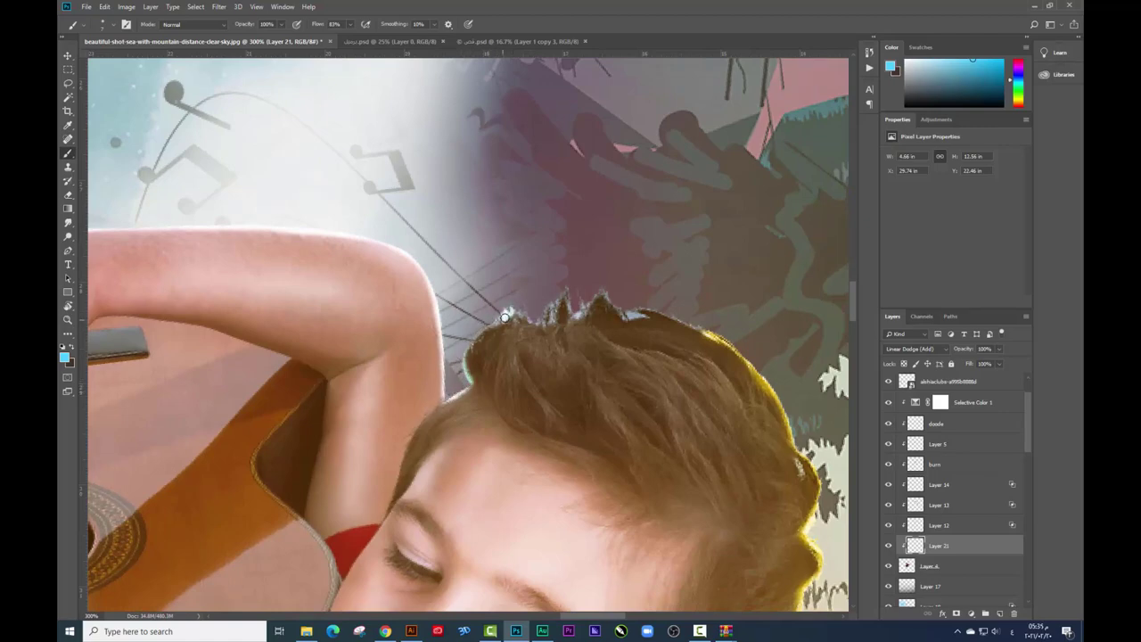
pyautogui.moveTo(504, 316)
pyautogui.mouseDown()
pyautogui.moveTo(528, 316)
pyautogui.moveTo(565, 288)
pyautogui.mouseUp()
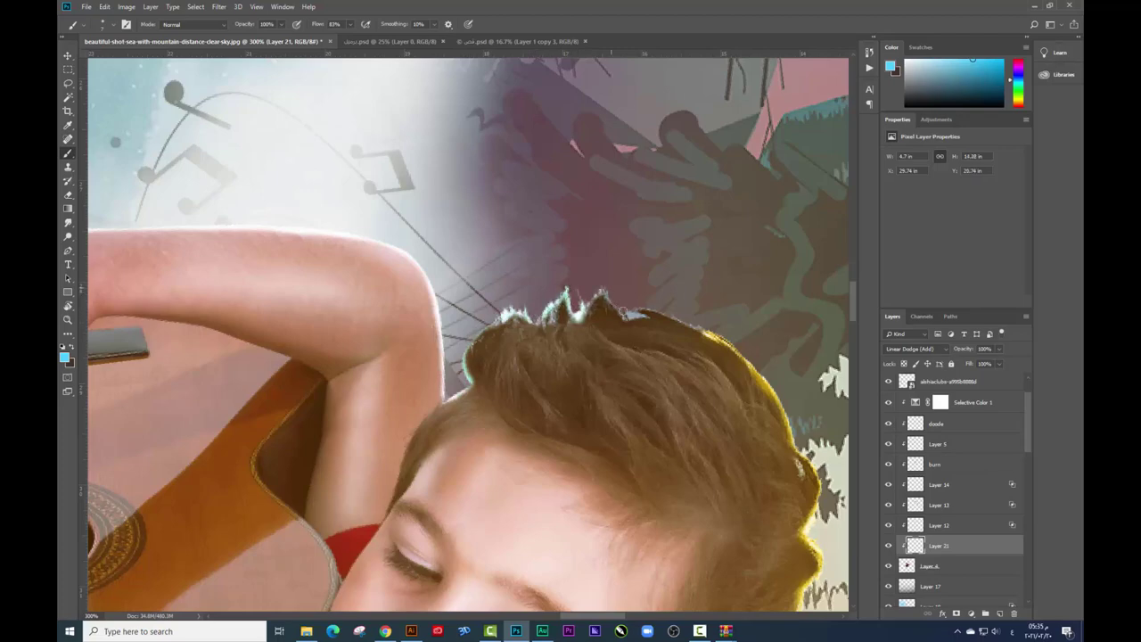
pyautogui.moveTo(621, 311); pyautogui.dragTo(698, 324)
pyautogui.scroll(-1, 704, 342)
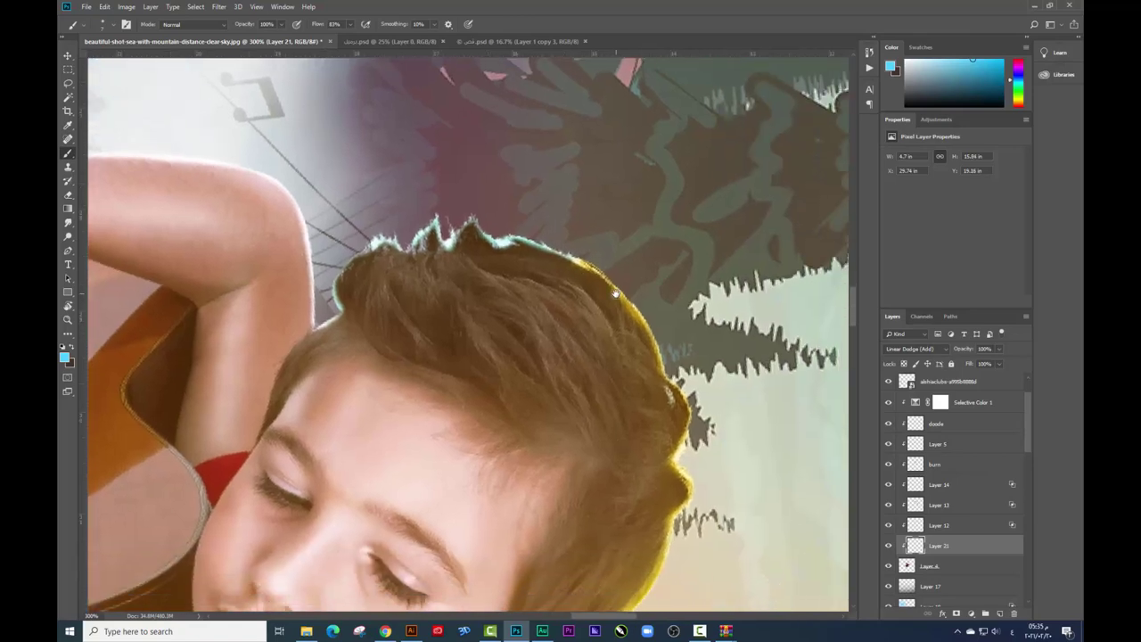
pyautogui.scroll(-1, 704, 341)
pyautogui.scroll(-1, 704, 342)
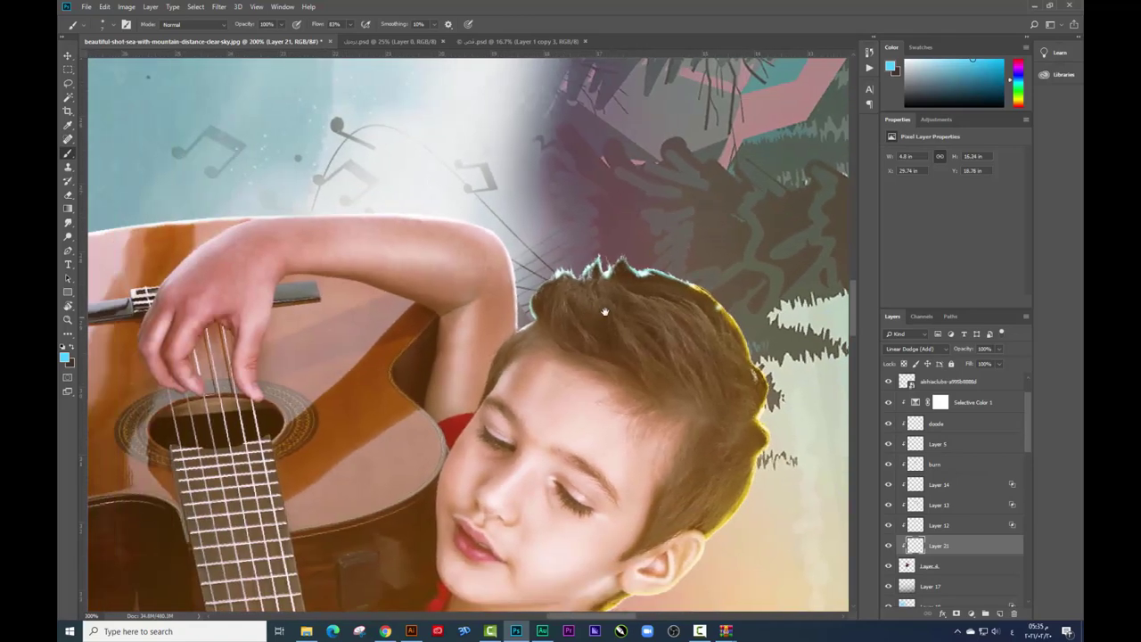
# Step: In Layer 21's Blending Options, drag the Blend If underlying black slider to 81
pyautogui.rightClick(951, 543)
pyautogui.click(868, 335)
pyautogui.click(1031, 197)
pyautogui.rightClick(968, 442)
pyautogui.click(993, 125)
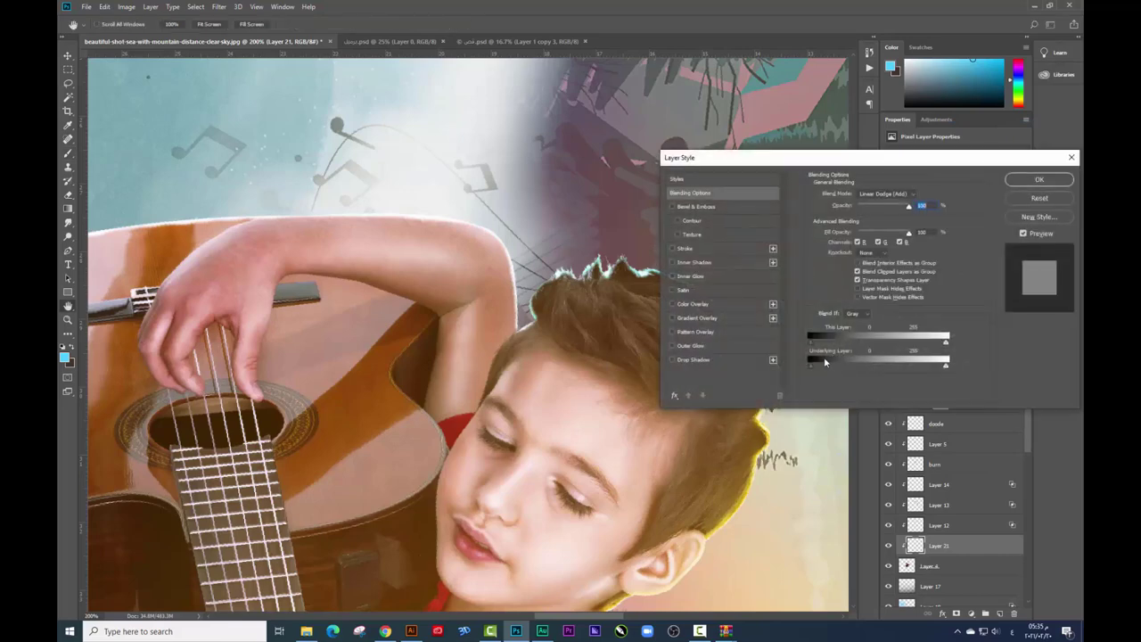
pyautogui.moveTo(826, 361); pyautogui.dragTo(851, 364)
# Step: Paint a cyan glow over the knee and arm with a large soft brush on a new layer
pyautogui.scroll(-2, 850, 360)
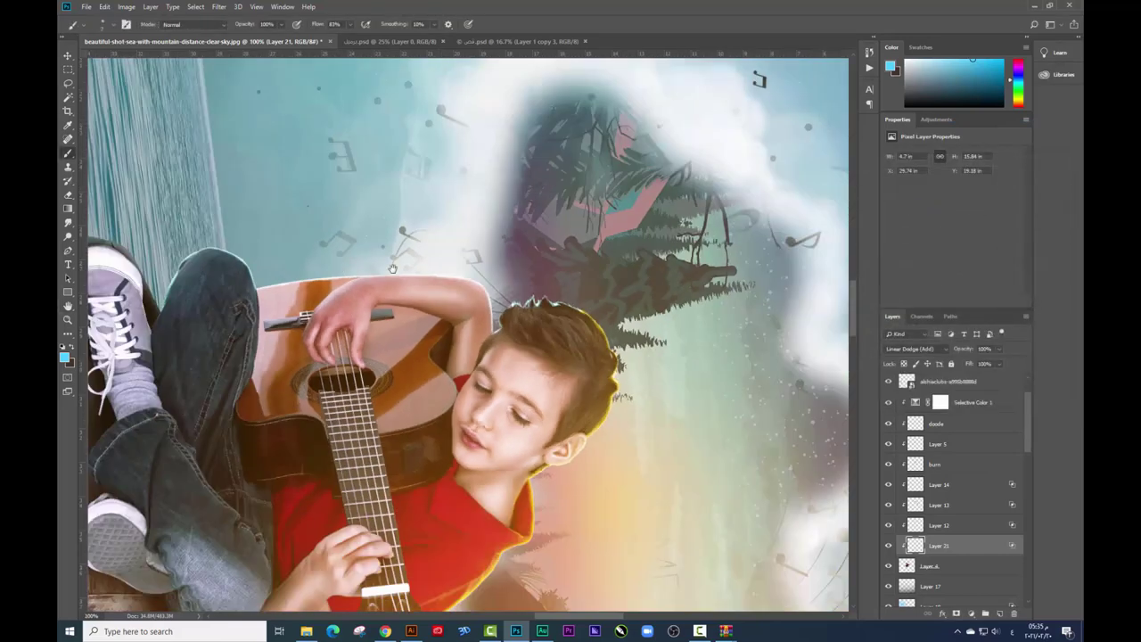
pyautogui.scroll(1, 850, 360)
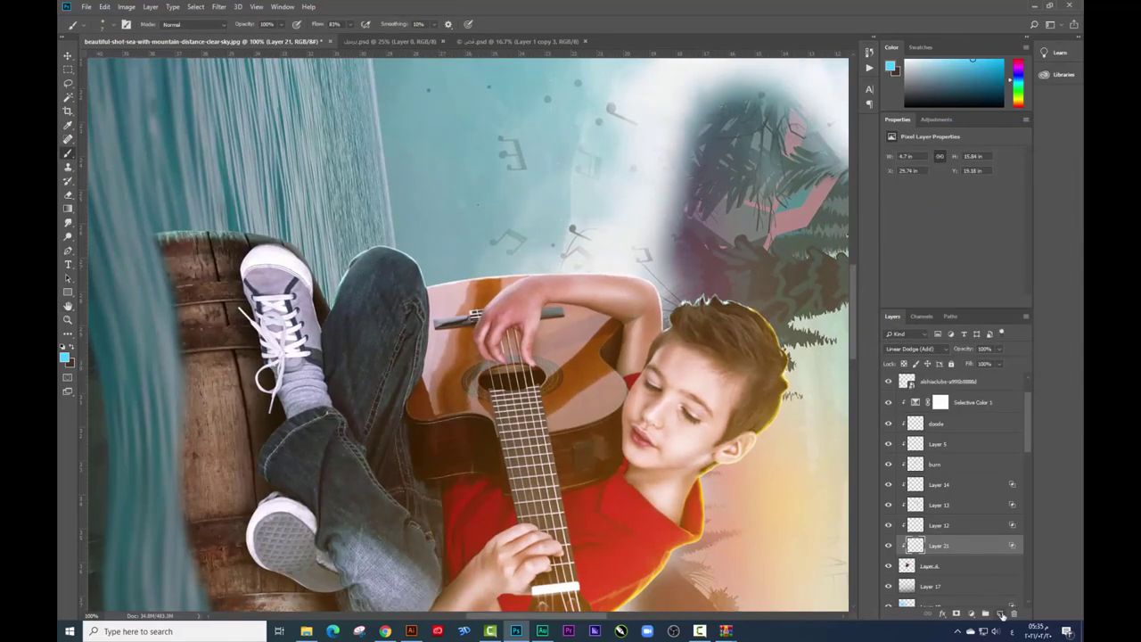
pyautogui.click(998, 613)
pyautogui.rightClick(521, 305)
pyautogui.click(509, 300)
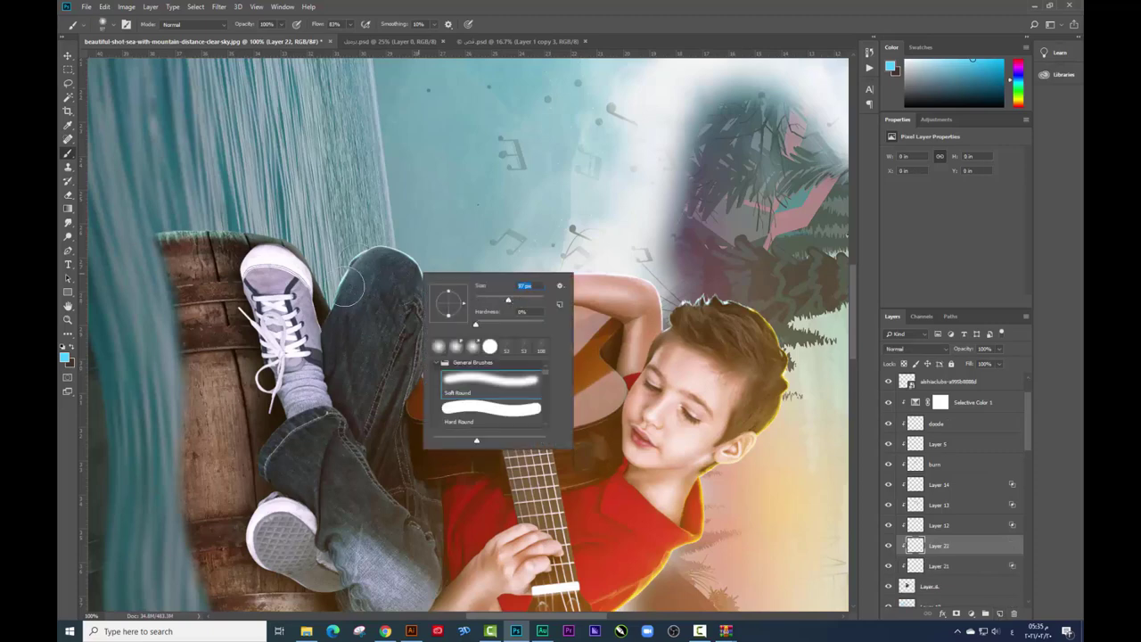
pyautogui.moveTo(355, 264); pyautogui.dragTo(337, 287)
pyautogui.moveTo(367, 234); pyautogui.dragTo(748, 298)
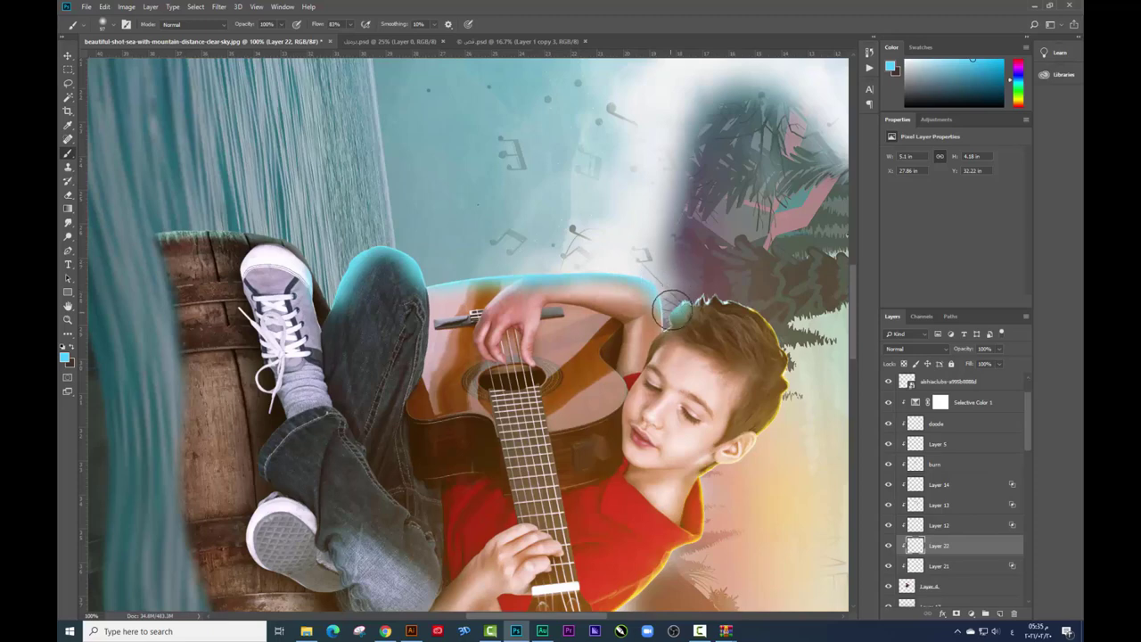
# Step: Set Layer 22 to Linear Dodge (Add) at 50% opacity
pyautogui.click(933, 348)
pyautogui.click(913, 458)
pyautogui.click(1000, 349)
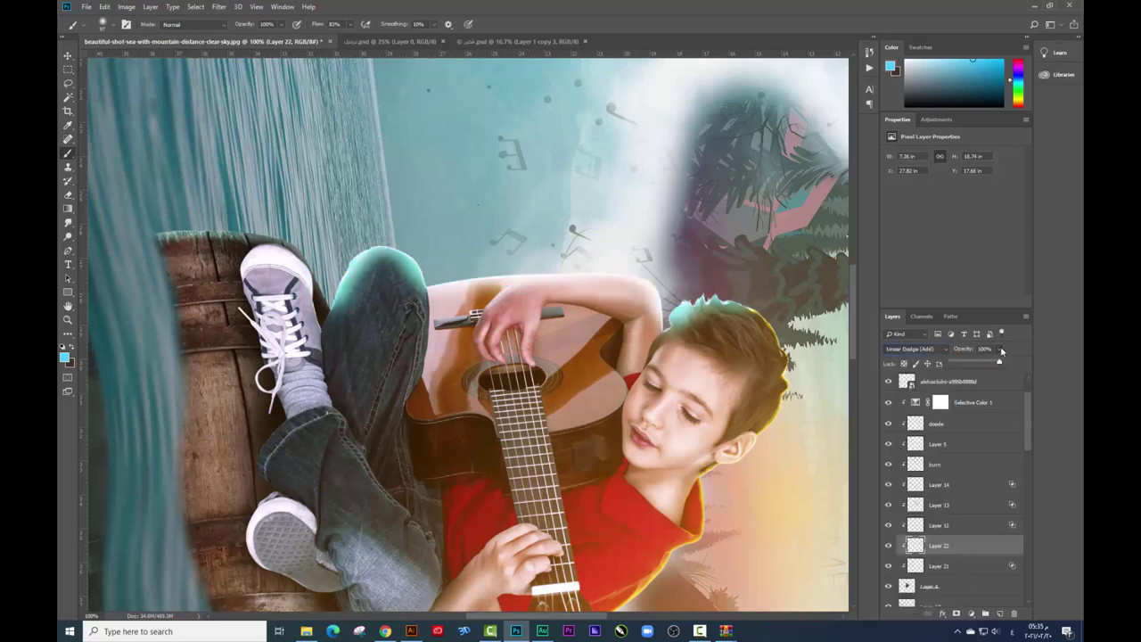
pyautogui.moveTo(972, 364); pyautogui.dragTo(974, 366)
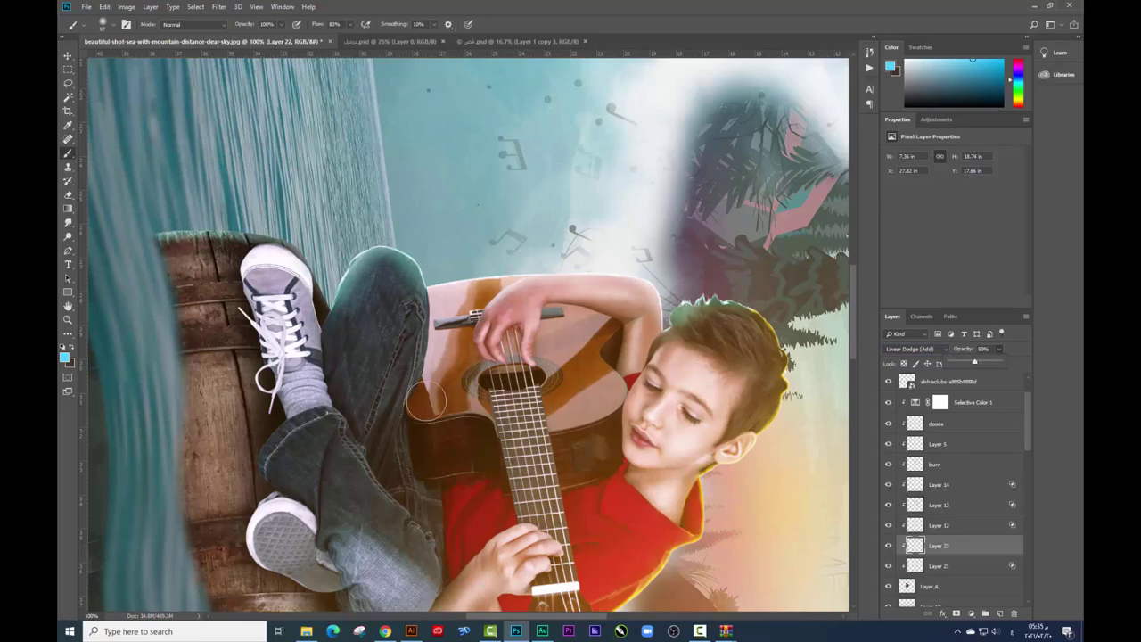
# Step: Zoom out, rotate the view back upright, and reframe the whole composition
pyautogui.hotkey('ctrl', '-')
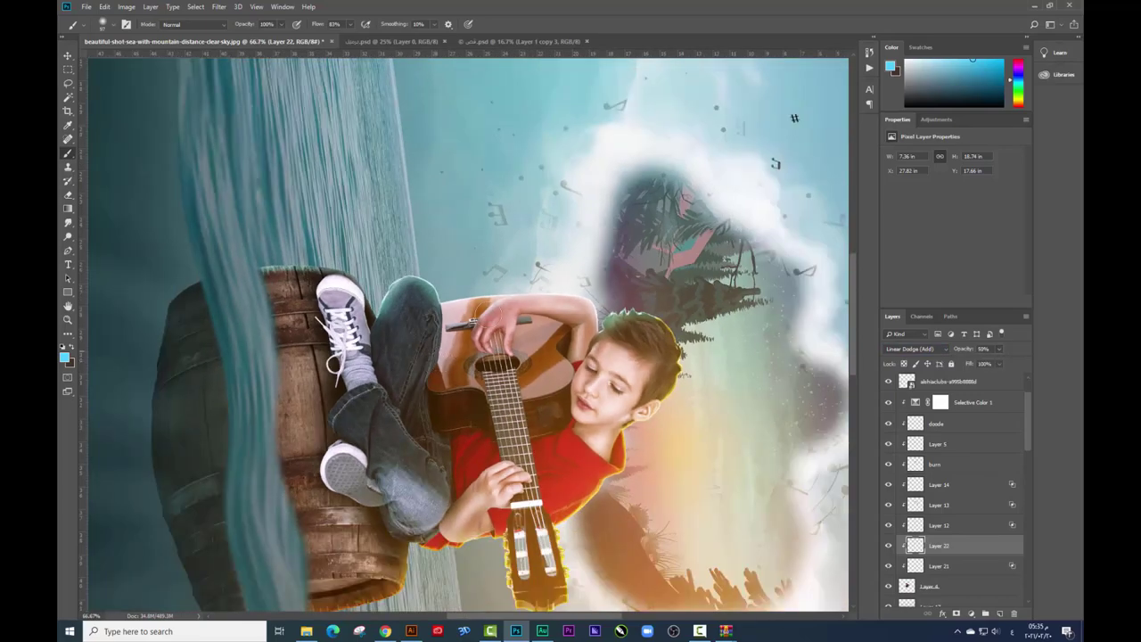
pyautogui.press('r')
pyautogui.moveTo(426, 361); pyautogui.dragTo(386, 289)
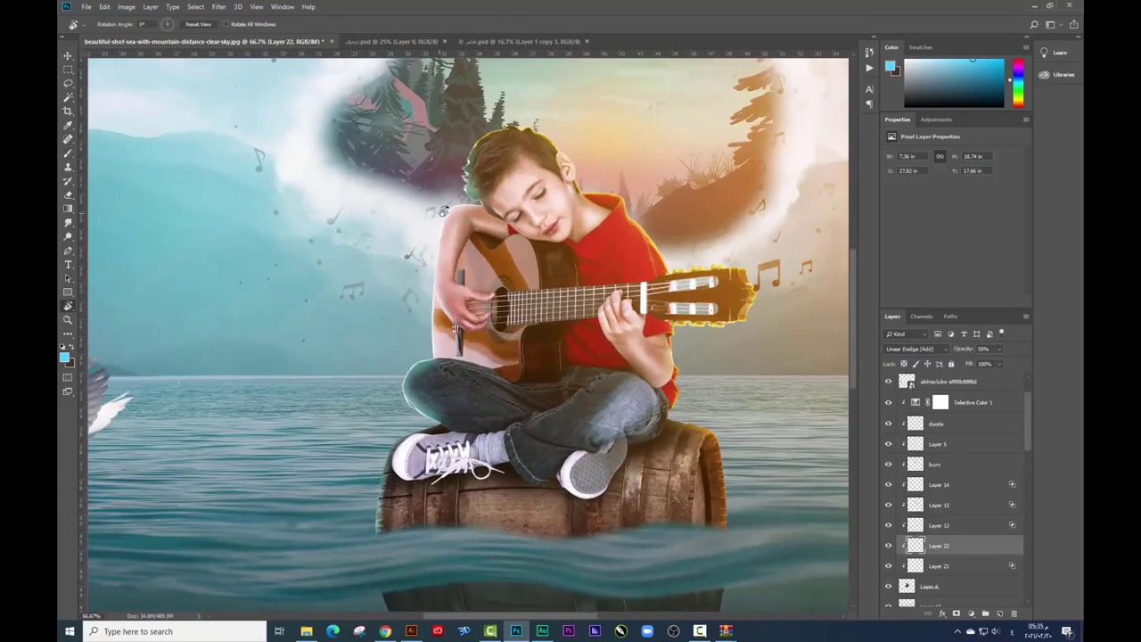
pyautogui.press('e')
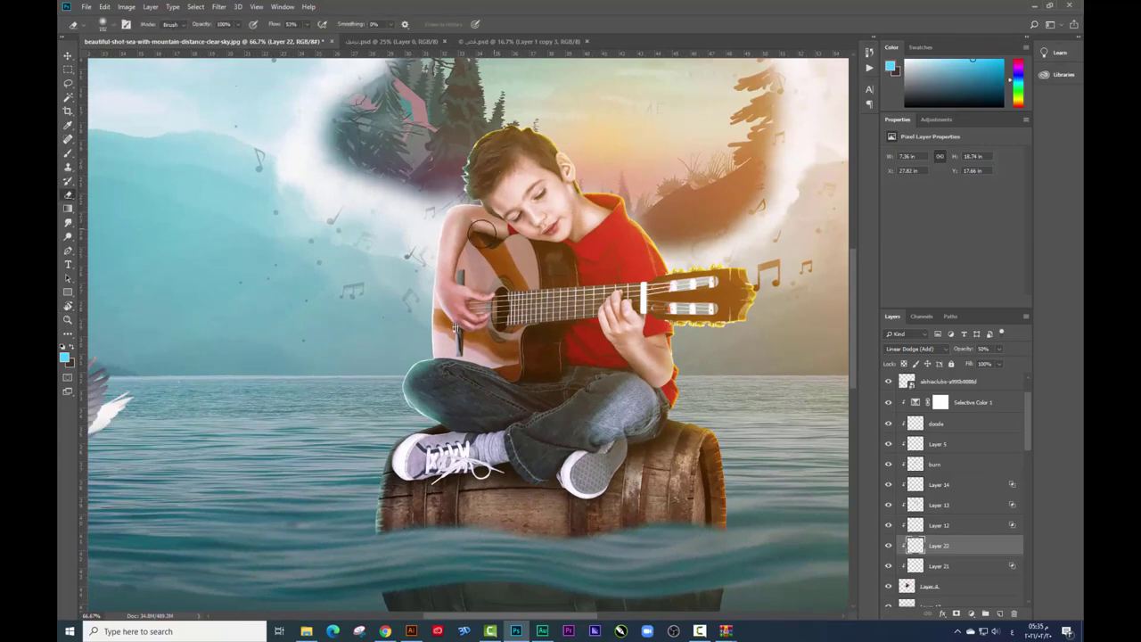
pyautogui.scroll(-2, 464, 290)
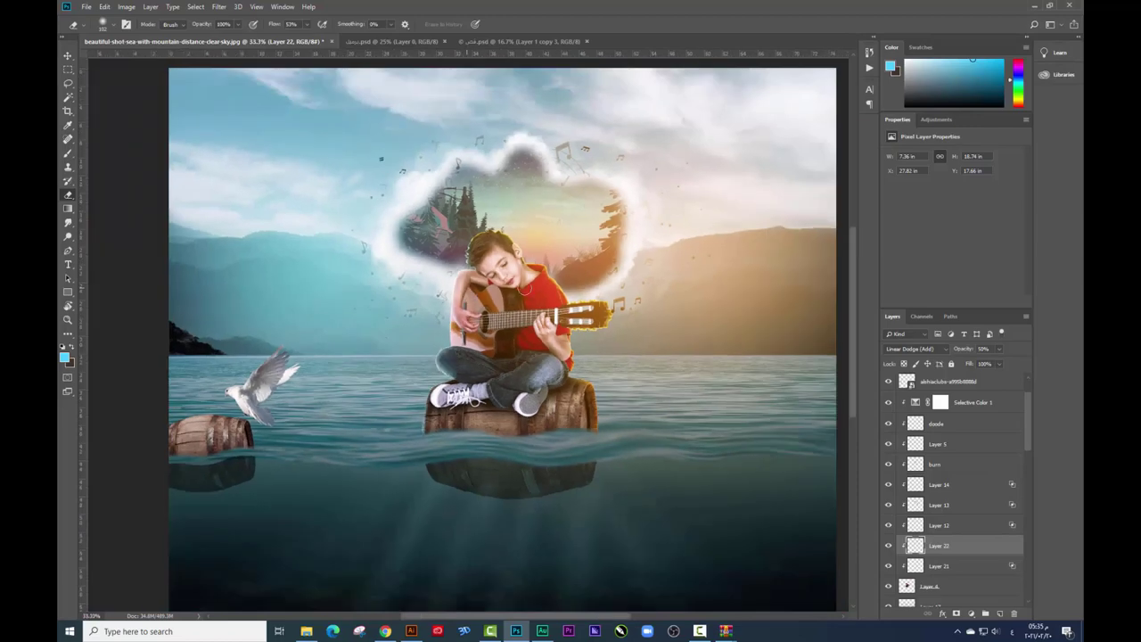
pyautogui.click(68, 55)
pyautogui.moveTo(245, 257); pyautogui.dragTo(212, 248)
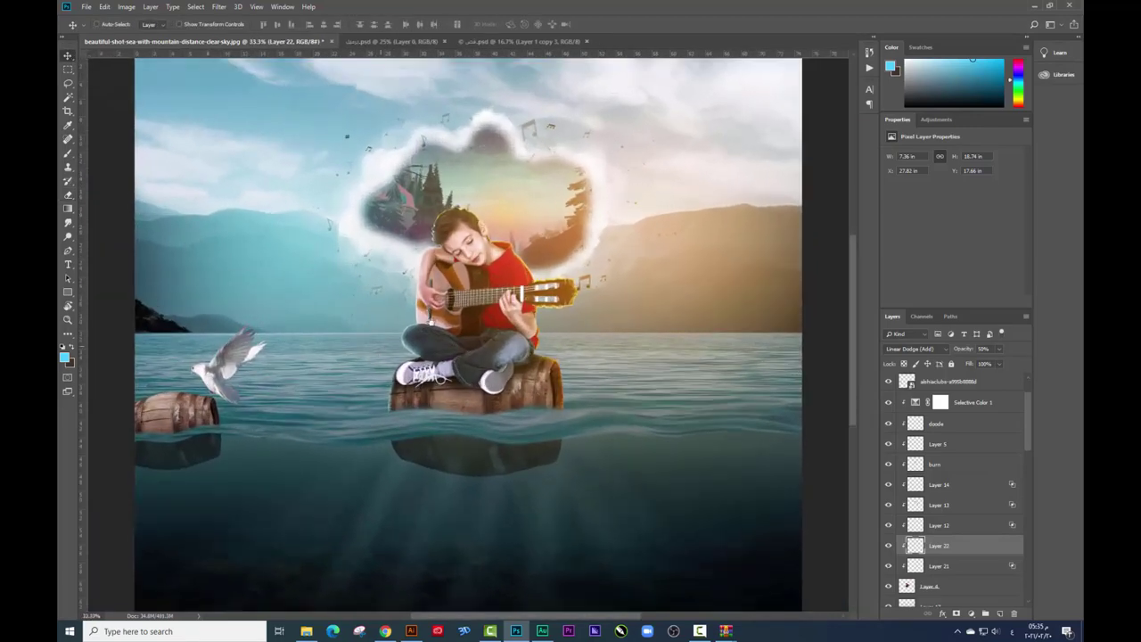
# Step: Select the small barrel's layer, Layer 1 copy, from the canvas layer list
pyautogui.moveTo(355, 366); pyautogui.dragTo(491, 308)
pyautogui.scroll(1, 491, 308)
pyautogui.scroll(1, 499, 306)
pyautogui.scroll(1, 434, 276)
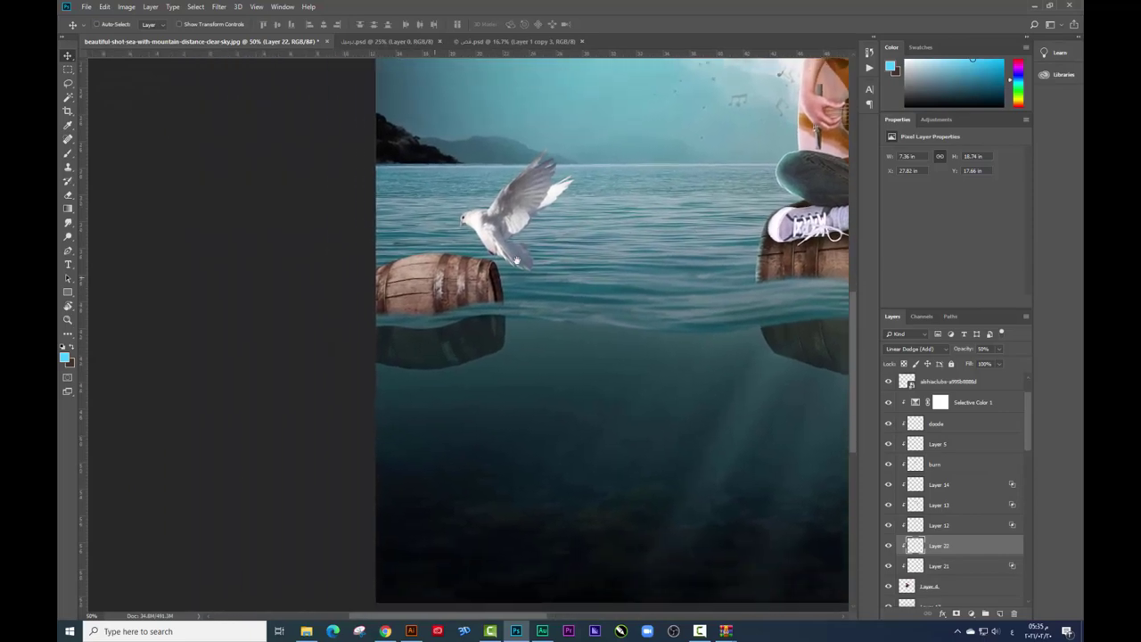
pyautogui.scroll(1, 485, 267)
pyautogui.scroll(1, 486, 267)
pyautogui.rightClick(439, 272)
pyautogui.click(464, 288)
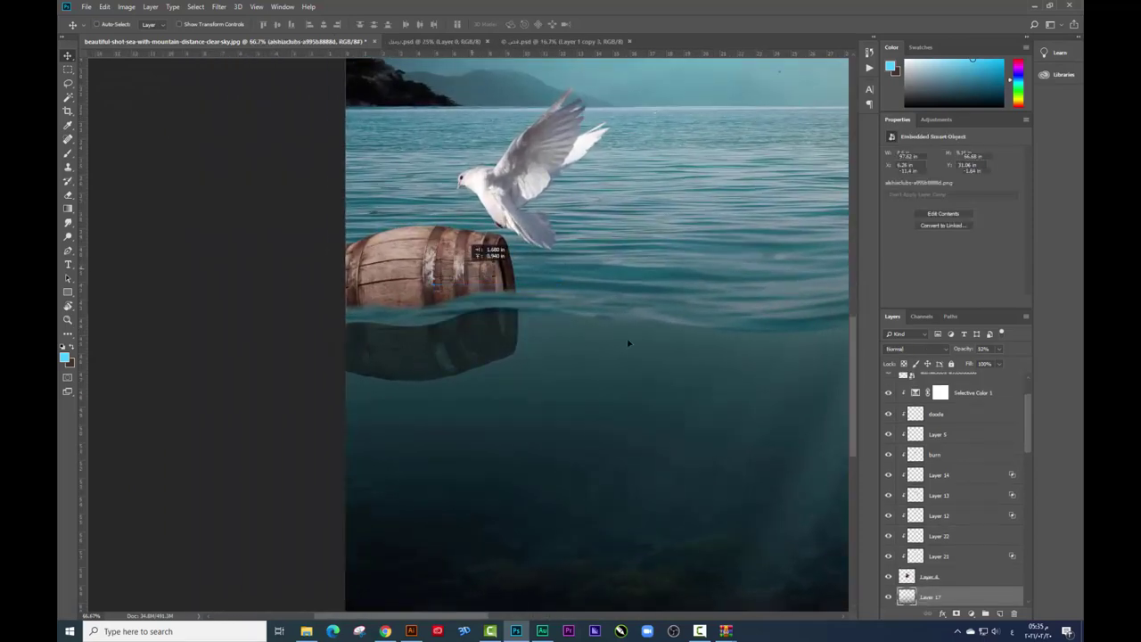
pyautogui.rightClick(435, 267)
pyautogui.click(463, 288)
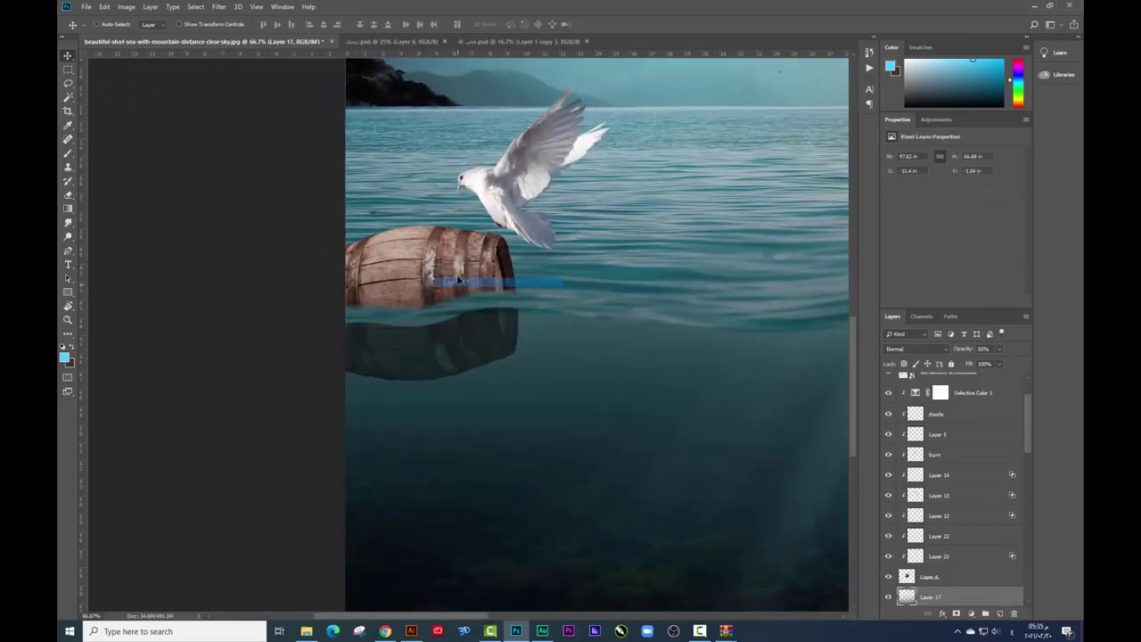
pyautogui.scroll(-1, 459, 279)
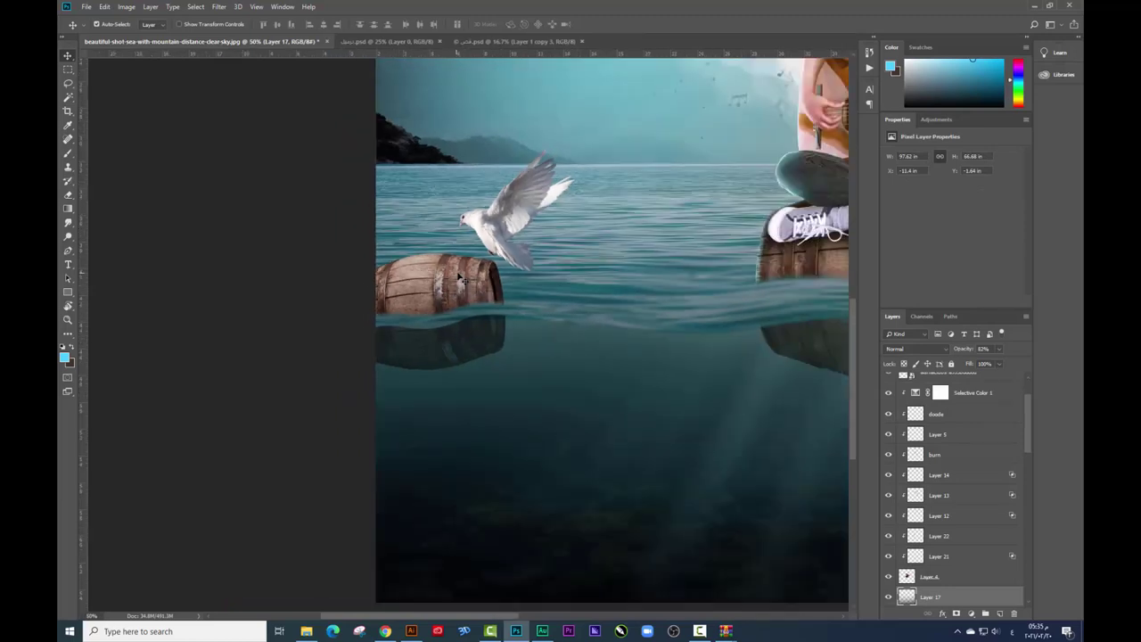
pyautogui.rightClick(450, 279)
pyautogui.click(478, 303)
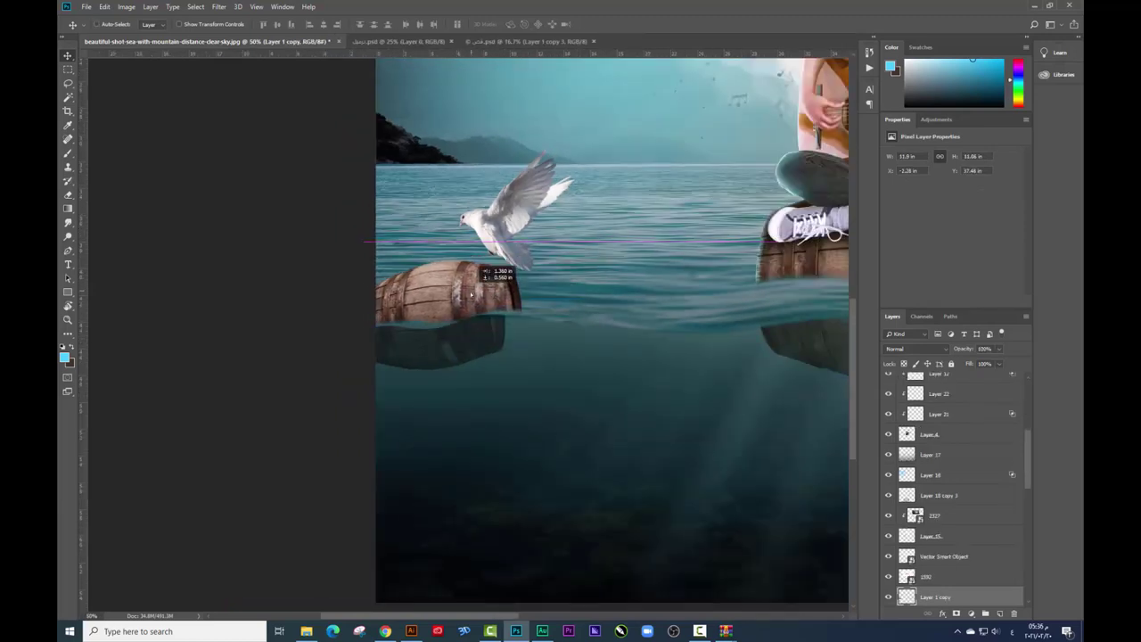
# Step: Add a Brightness/Contrast adjustment above it with brightness about -77
pyautogui.click(970, 613)
pyautogui.click(1005, 458)
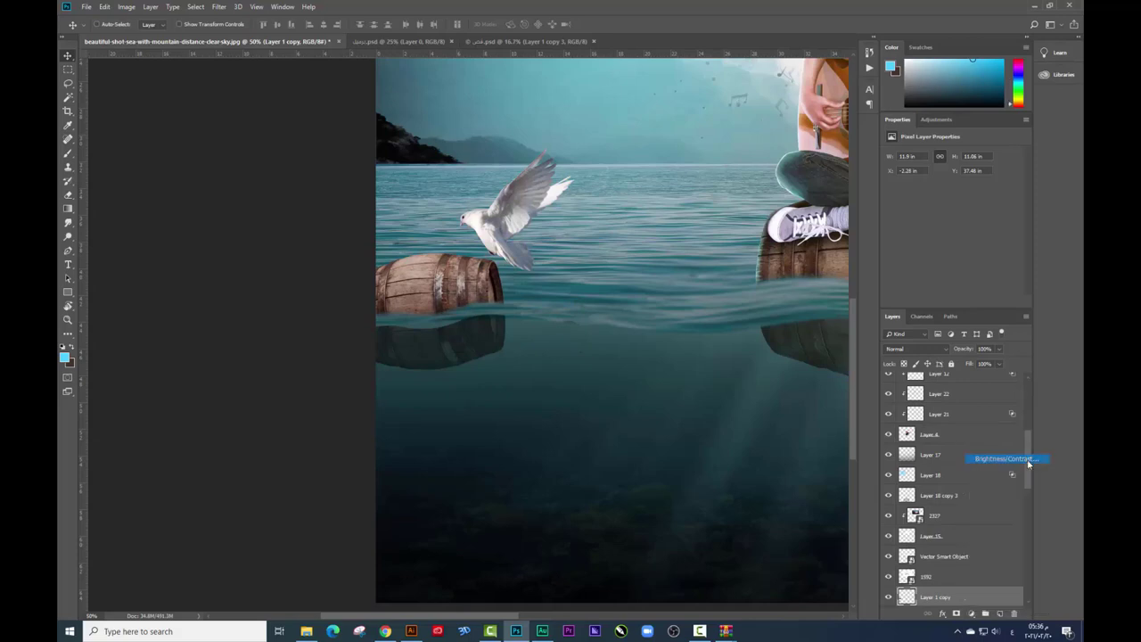
pyautogui.moveTo(950, 184)
pyautogui.mouseDown()
pyautogui.moveTo(896, 183)
pyautogui.moveTo(919, 181)
pyautogui.mouseUp()
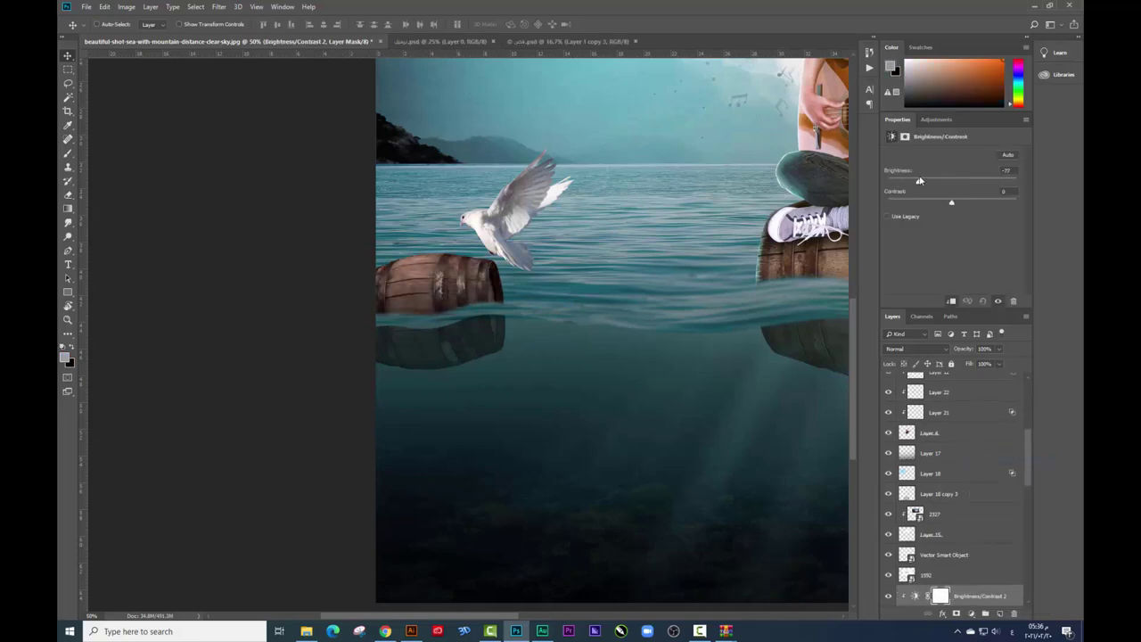
# Step: Pick Layer 17 from the layers under the big barrel
pyautogui.hscroll(2, 535, 267)
pyautogui.hscroll(3, 535, 267)
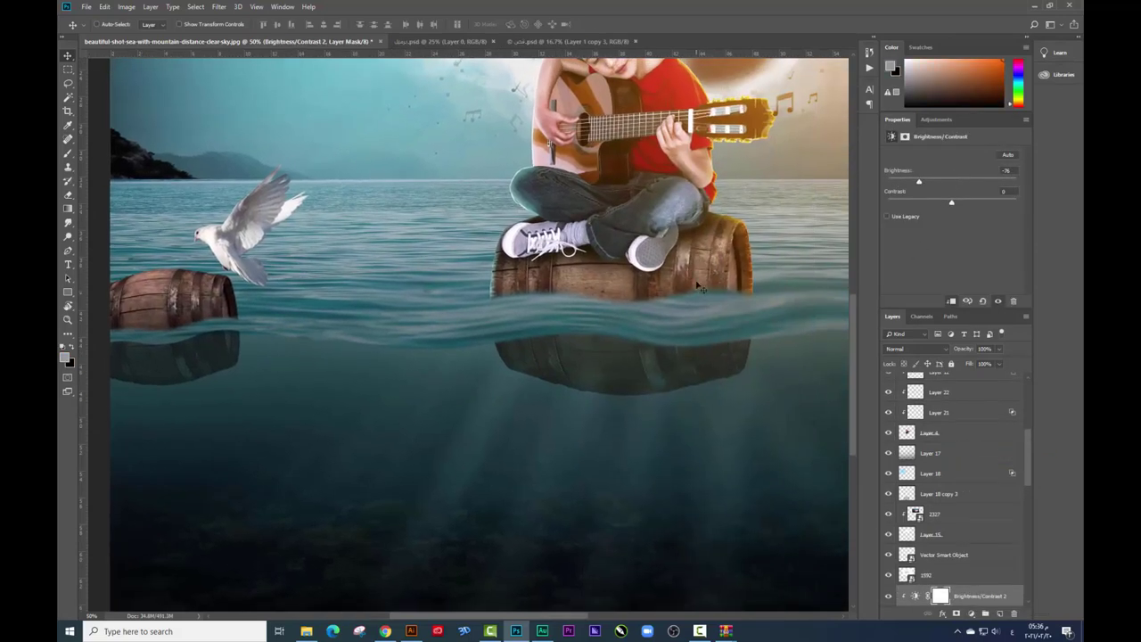
pyautogui.rightClick(720, 290)
pyautogui.click(720, 289)
pyautogui.rightClick(706, 262)
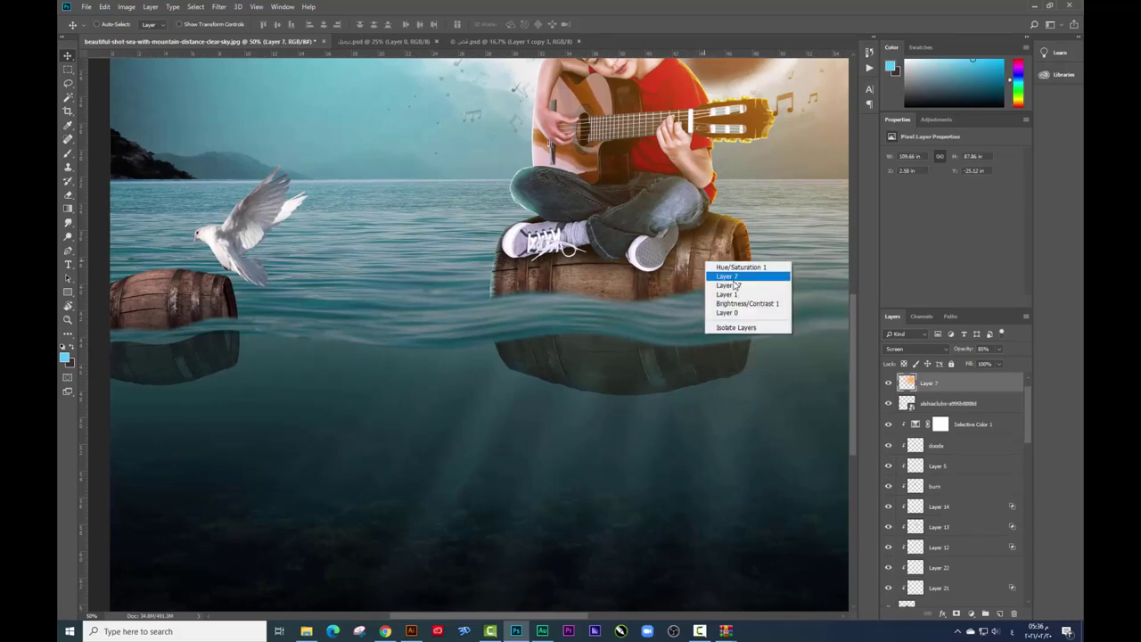
pyautogui.click(732, 286)
pyautogui.rightClick(677, 259)
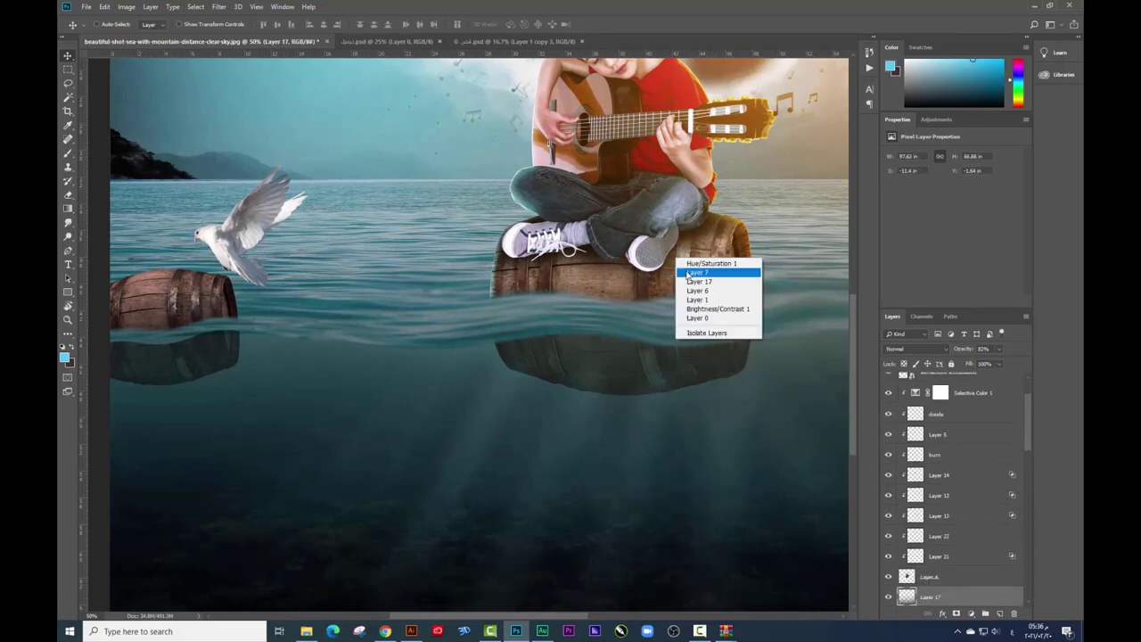
pyautogui.click(693, 282)
# Step: Select Layer 1 from the layers listed under the big barrel
pyautogui.hotkey('alt', ']')
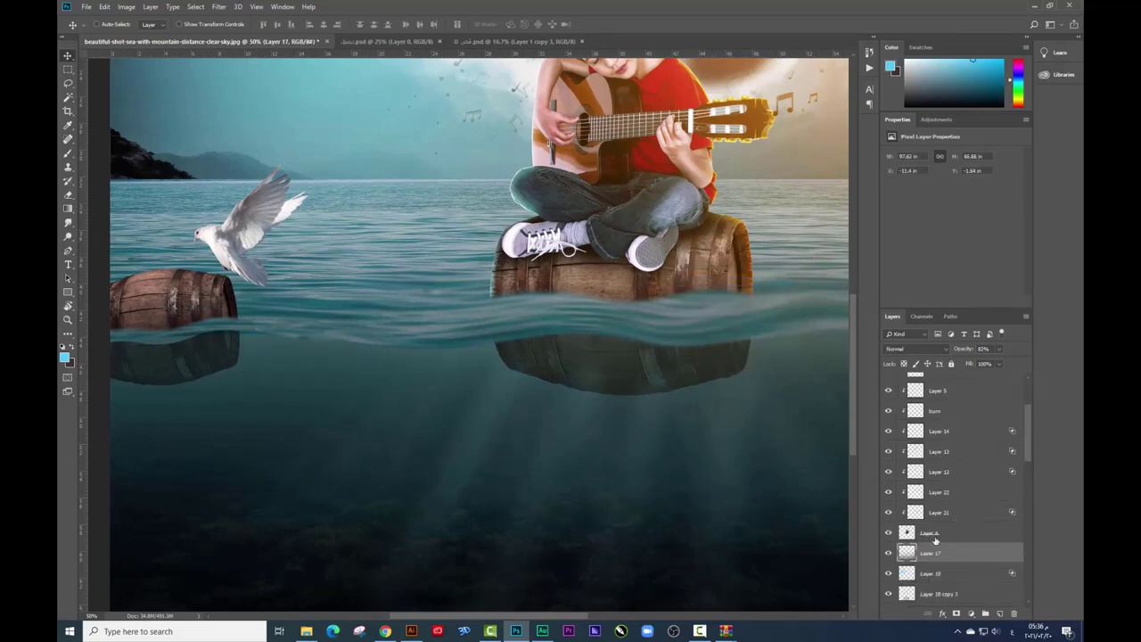
pyautogui.scroll(-3, 934, 542)
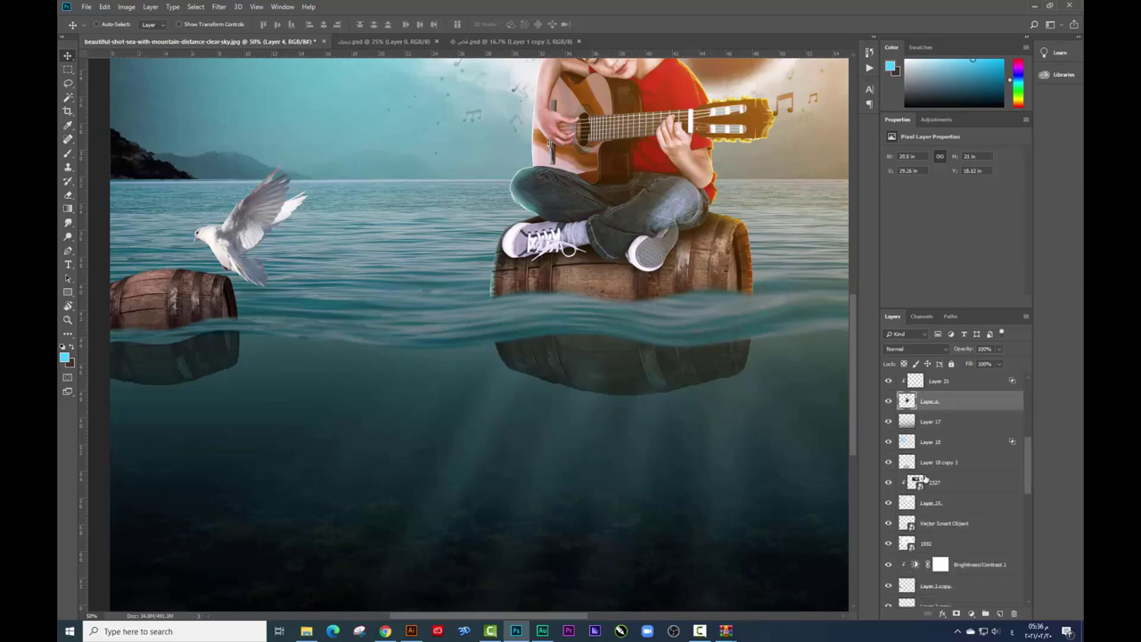
pyautogui.scroll(-1, 912, 518)
pyautogui.rightClick(697, 265)
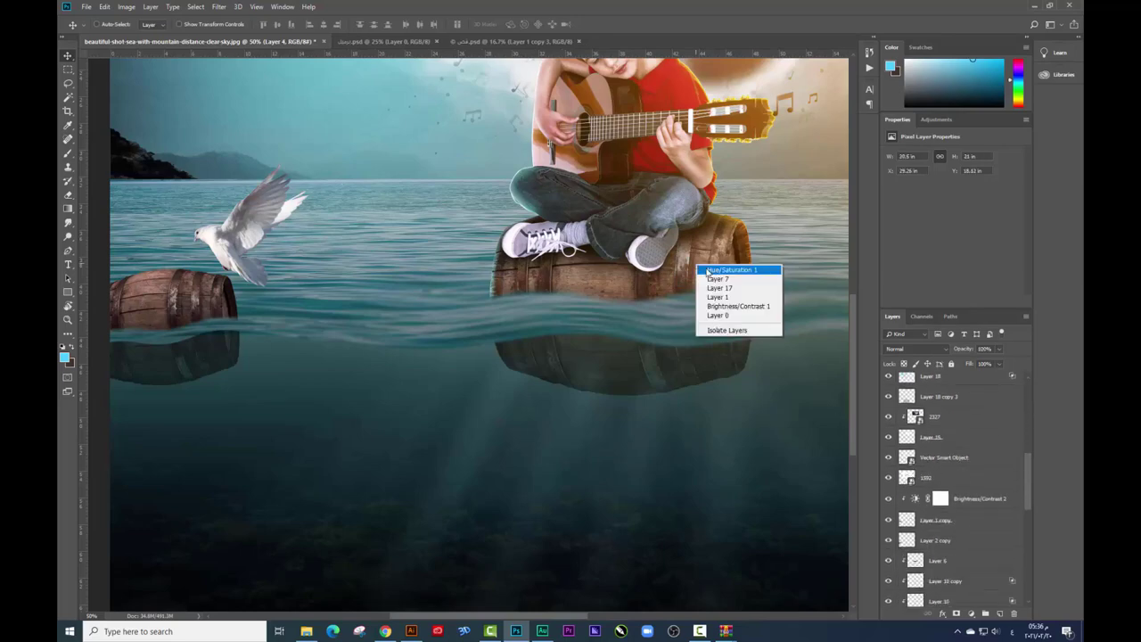
pyautogui.click(709, 275)
pyautogui.rightClick(718, 278)
pyautogui.click(731, 301)
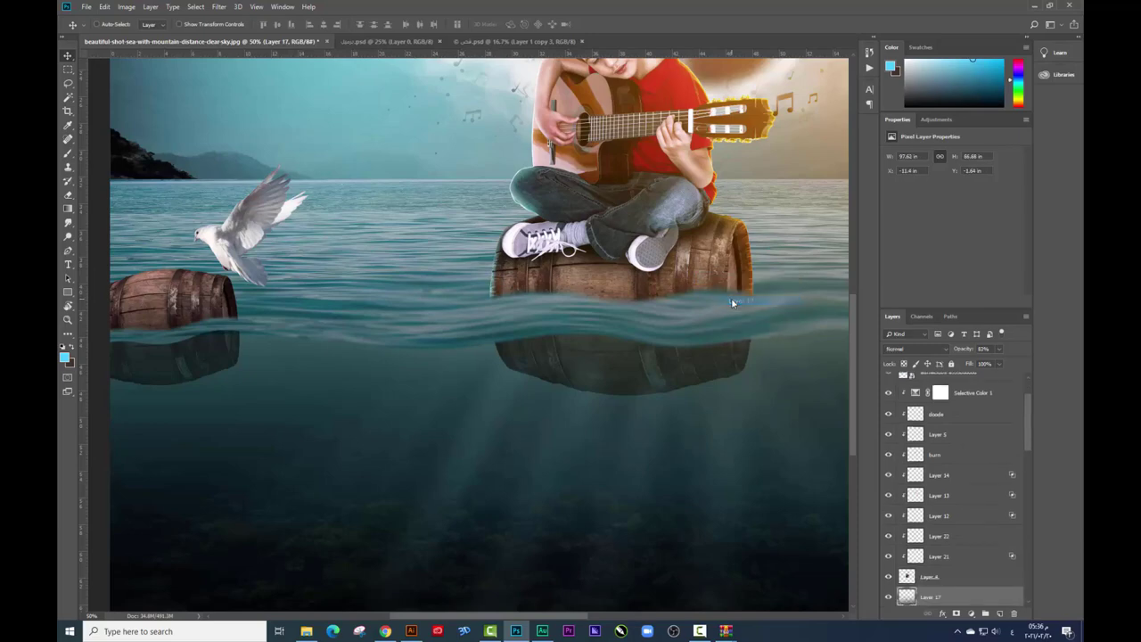
pyautogui.rightClick(722, 281)
pyautogui.click(735, 311)
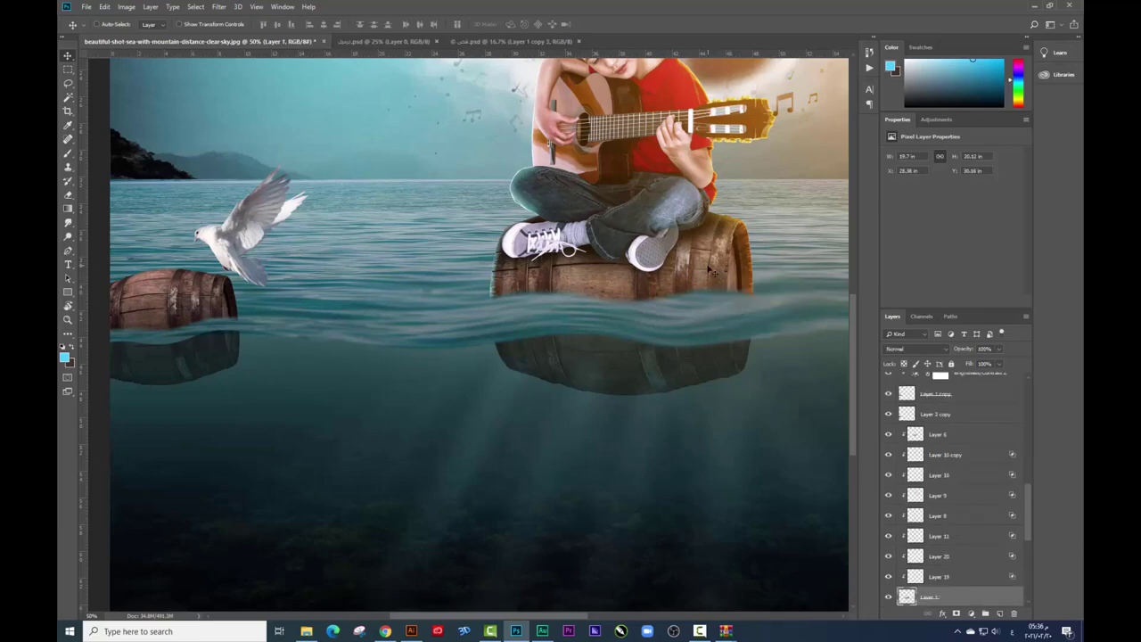
# Step: Add Brightness/Contrast 3 with brightness -52 and contrast -16, then zoom out
pyautogui.click(985, 614)
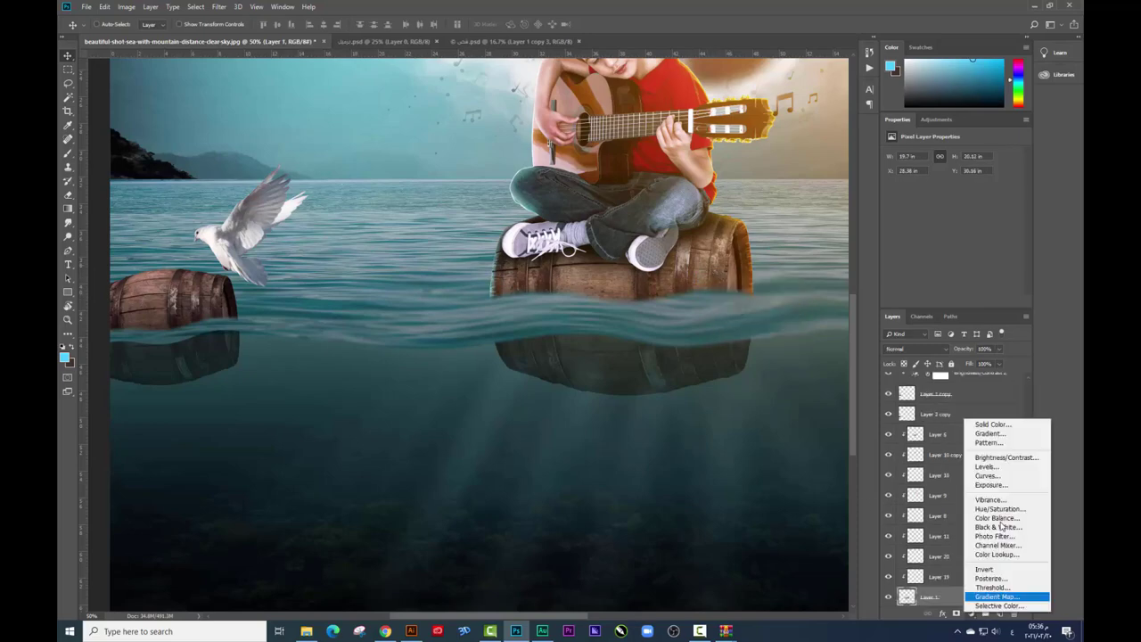
pyautogui.click(980, 467)
pyautogui.moveTo(951, 202)
pyautogui.mouseDown()
pyautogui.moveTo(932, 203)
pyautogui.moveTo(930, 184)
pyautogui.mouseUp()
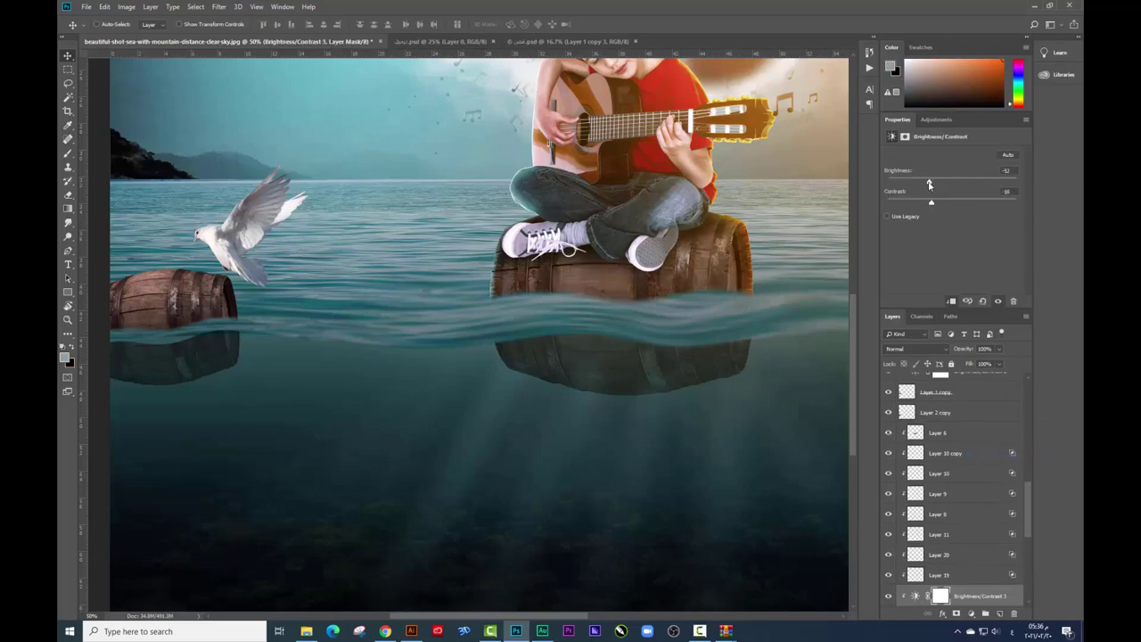
pyautogui.hotkey('ctrl', '-')
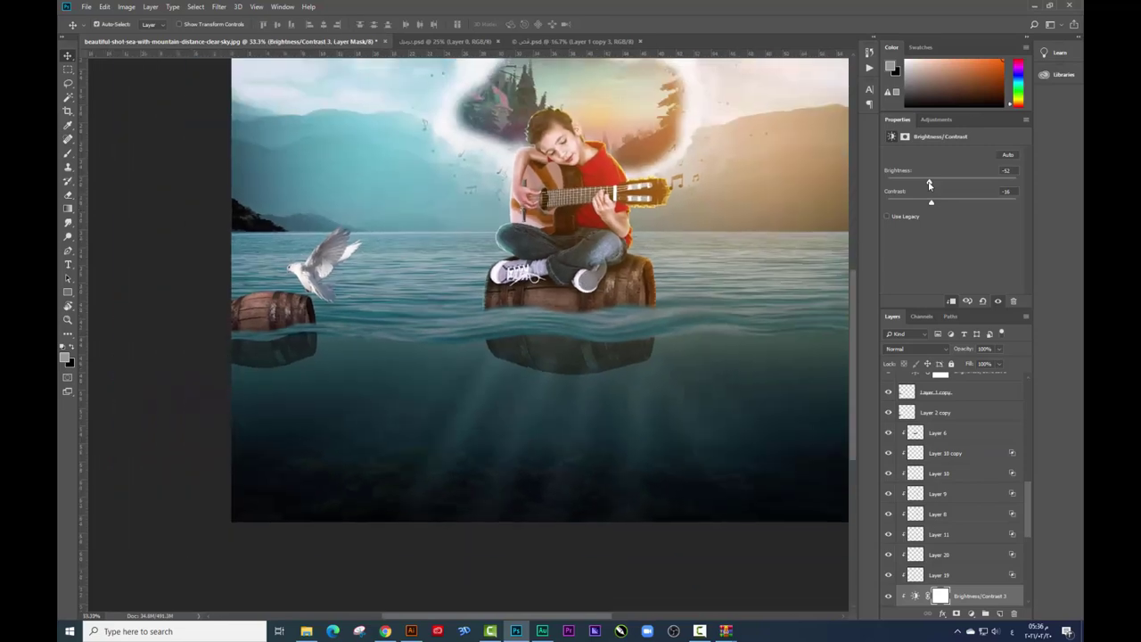
pyautogui.hotkey('ctrl', '-')
# Step: Zoom into the dove and choose its own image layer from the layer list
pyautogui.click(67, 68)
pyautogui.scroll(1, 515, 197)
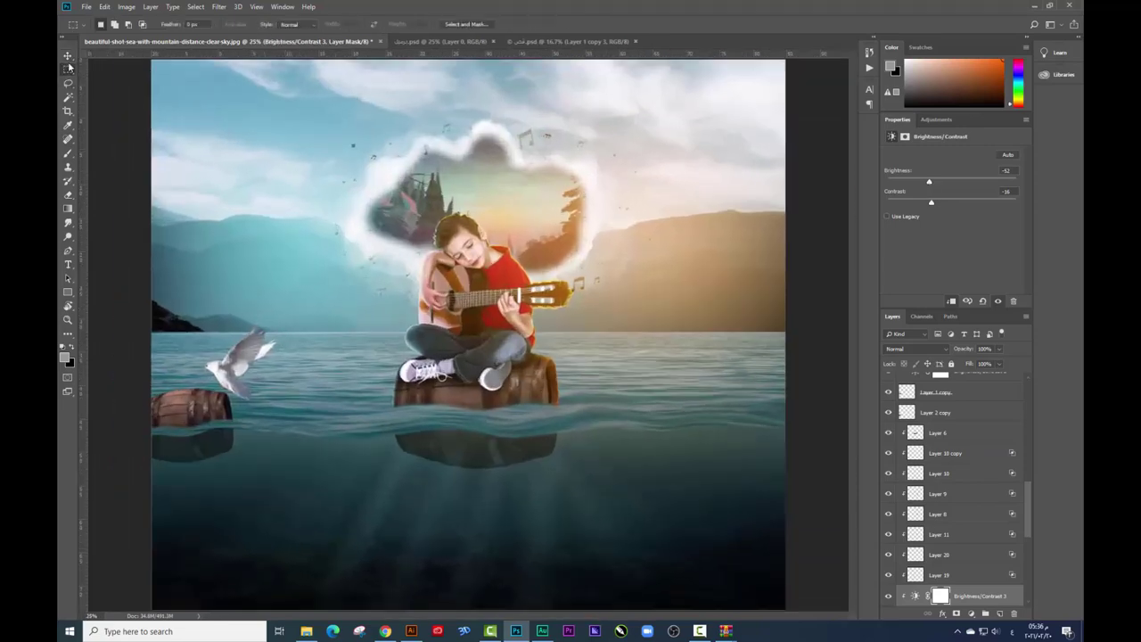
pyautogui.scroll(1, 515, 197)
pyautogui.scroll(1, 515, 197)
pyautogui.scroll(1, 516, 197)
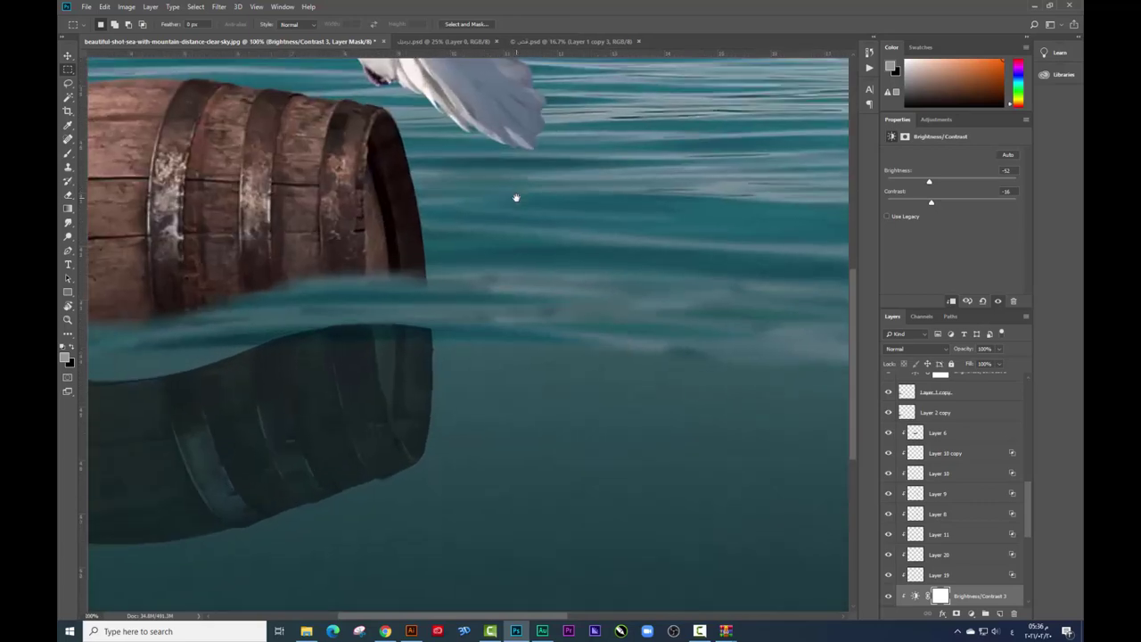
pyautogui.scroll(1, 517, 197)
pyautogui.rightClick(542, 256)
pyautogui.press('Escape')
pyautogui.rightClick(497, 246)
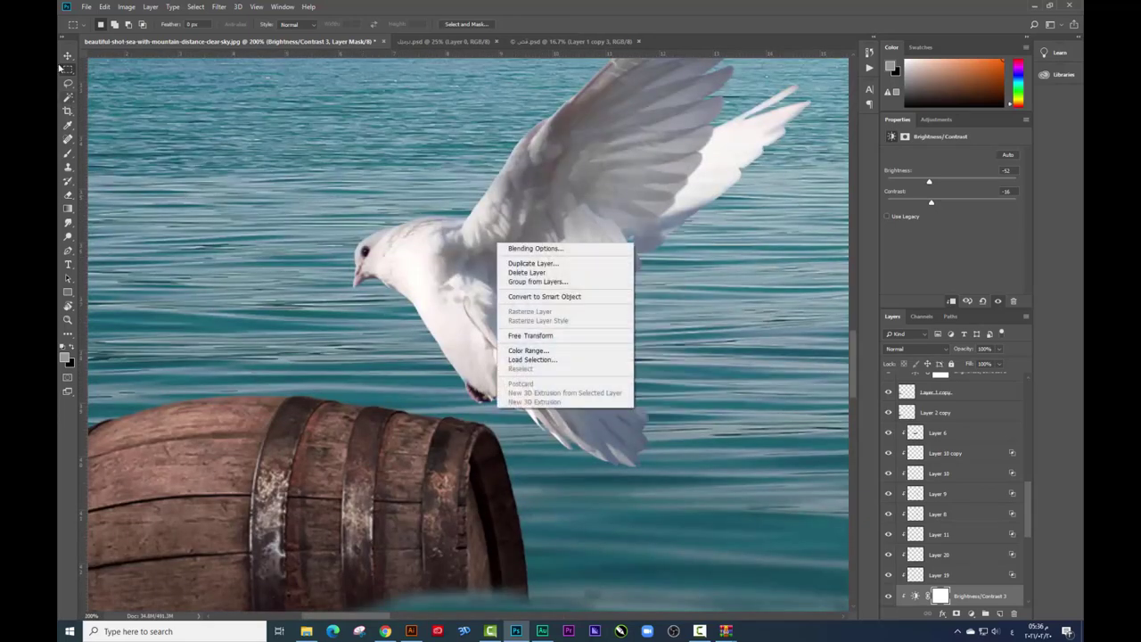
pyautogui.click(67, 55)
pyautogui.rightClick(442, 230)
pyautogui.click(465, 253)
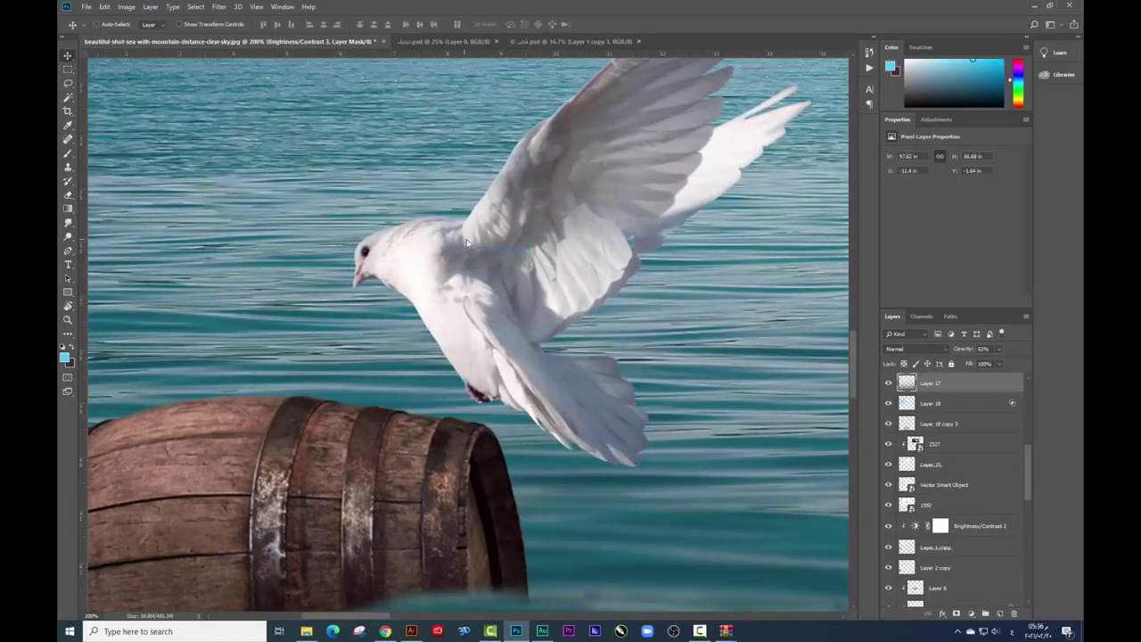
pyautogui.rightClick(473, 240)
pyautogui.click(482, 250)
pyautogui.rightClick(483, 274)
pyautogui.click(511, 287)
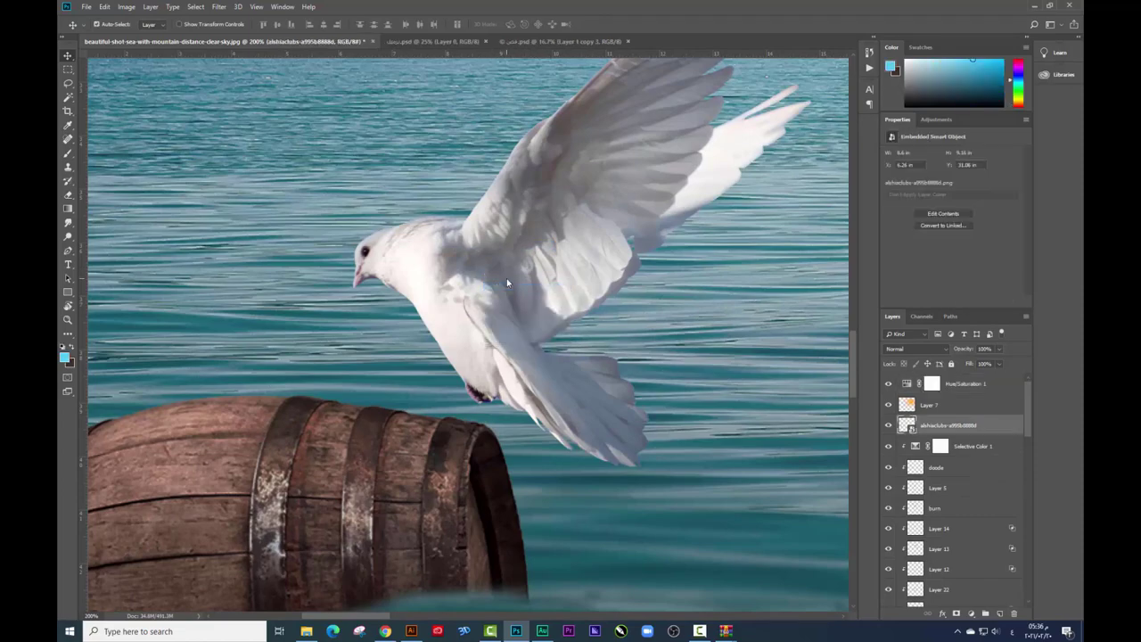
# Step: Zoom back out to 25% with the Move tool active
pyautogui.scroll(-1, 506, 278)
pyautogui.press('b')
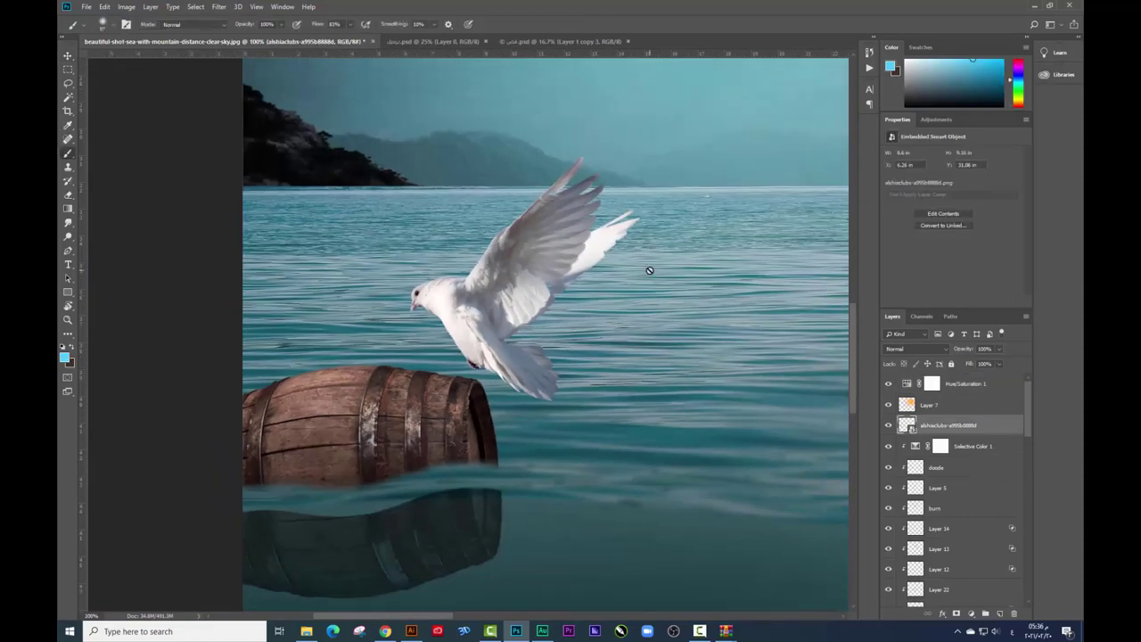
pyautogui.scroll(-1, 649, 270)
pyautogui.scroll(-1, 649, 270)
pyautogui.scroll(-1, 649, 270)
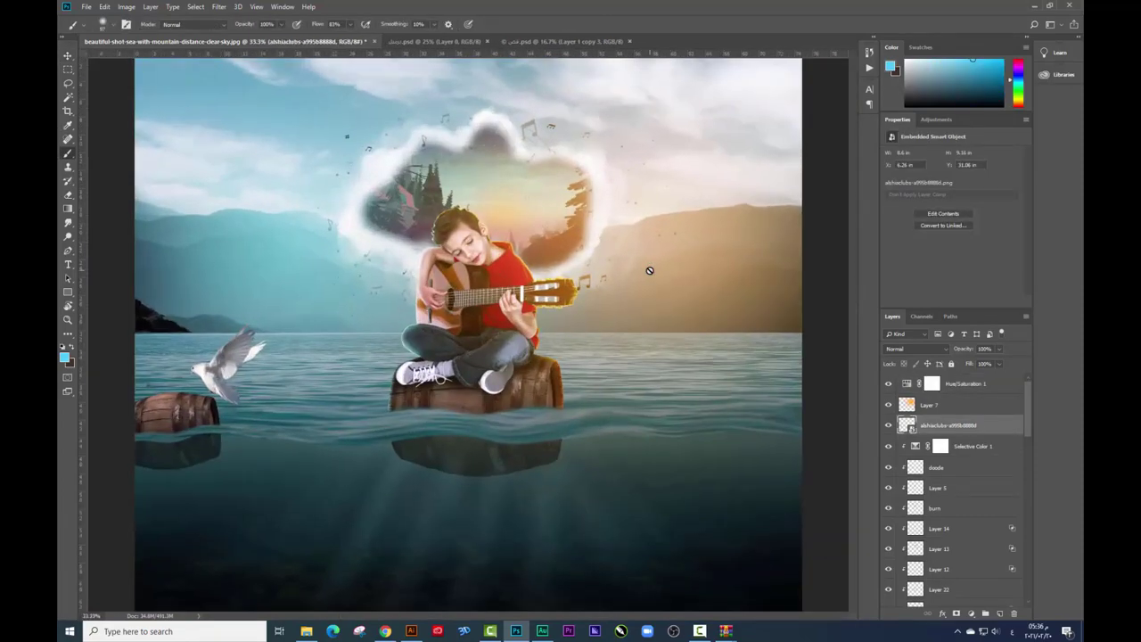
pyautogui.scroll(-1, 649, 270)
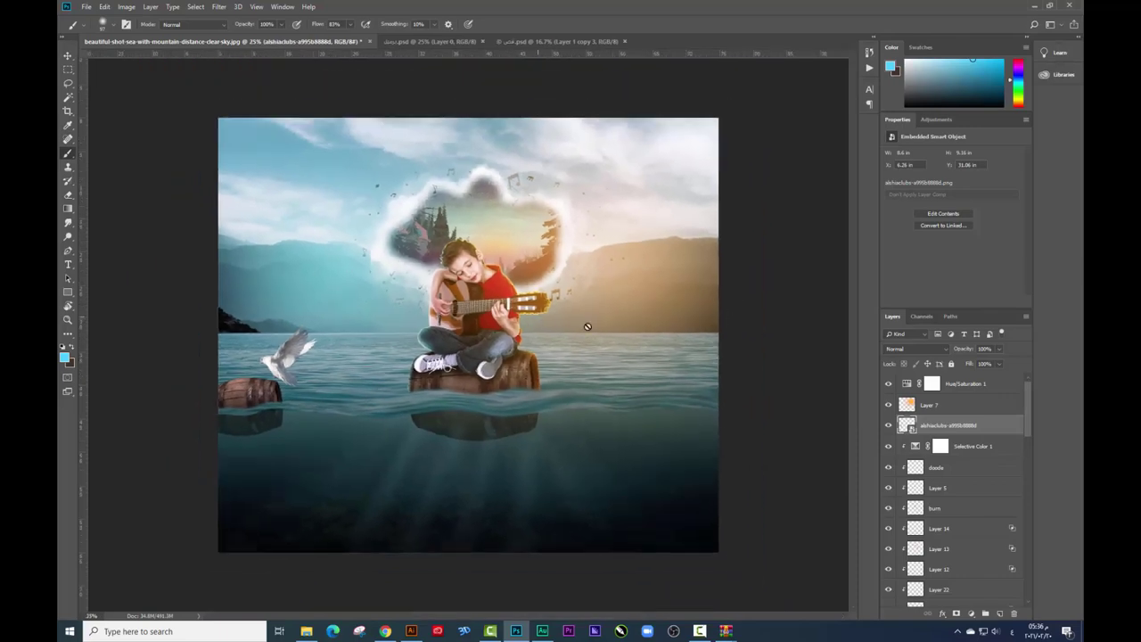
pyautogui.press('v')
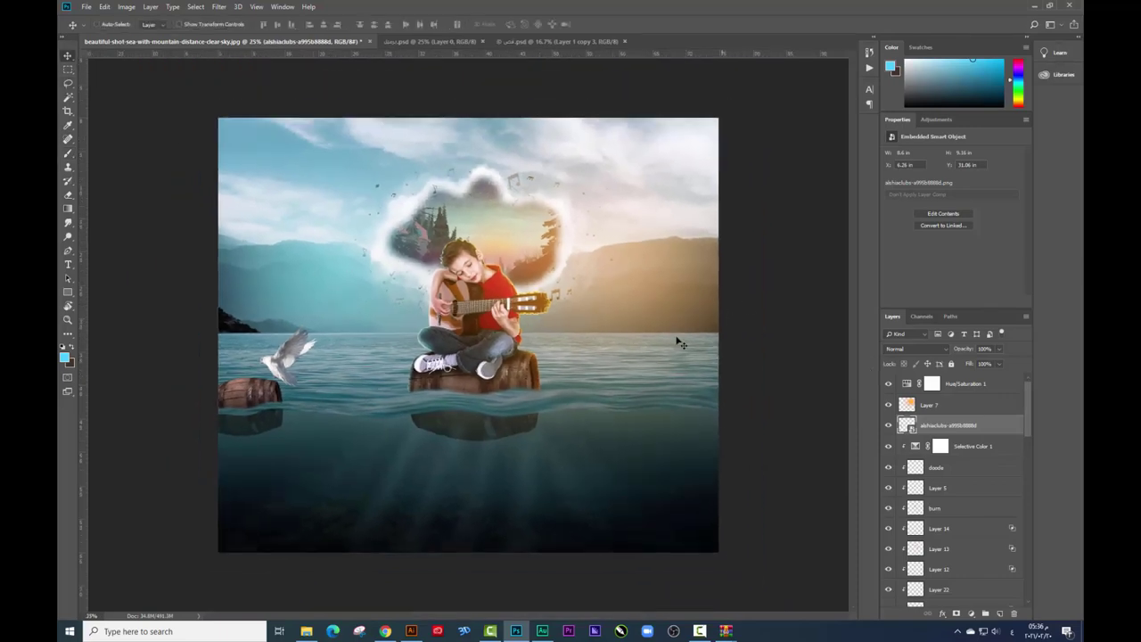
# Step: Add a Color Lookup with an Orange and Teal LUT above Hue/Saturation 1 and compare
pyautogui.click(977, 389)
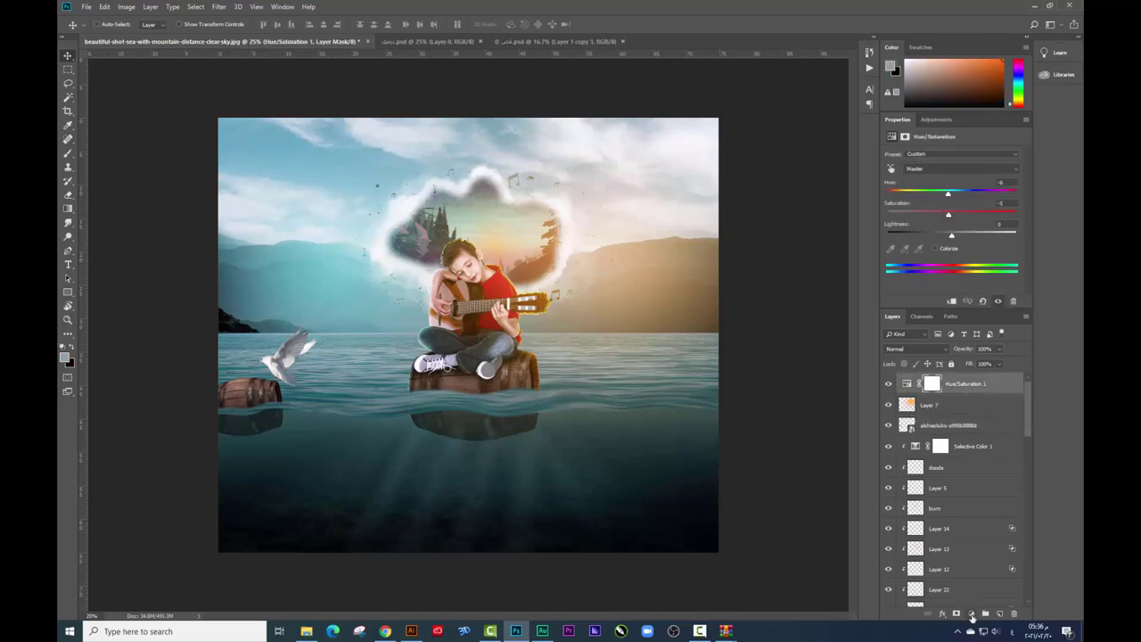
pyautogui.click(972, 614)
pyautogui.click(989, 557)
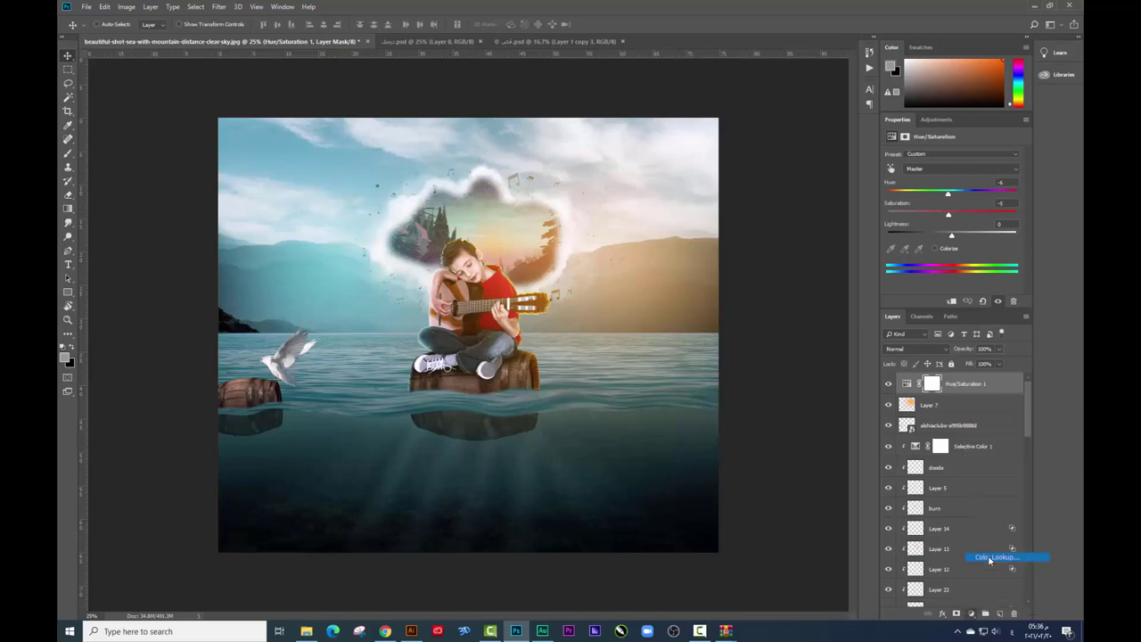
pyautogui.click(950, 156)
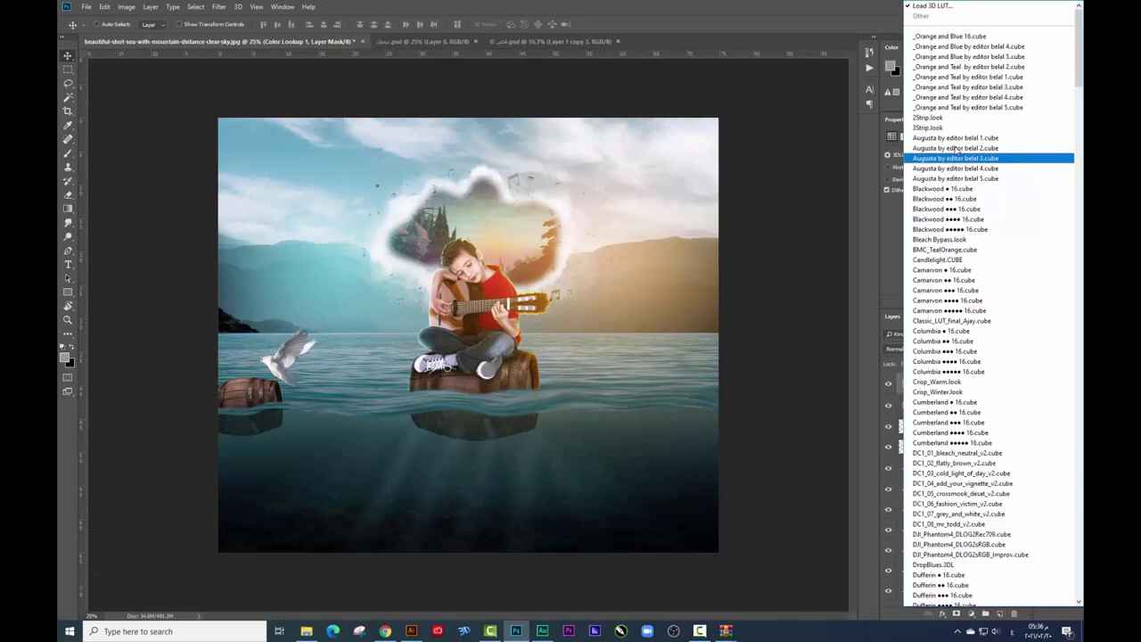
pyautogui.click(954, 43)
pyautogui.press('Down')
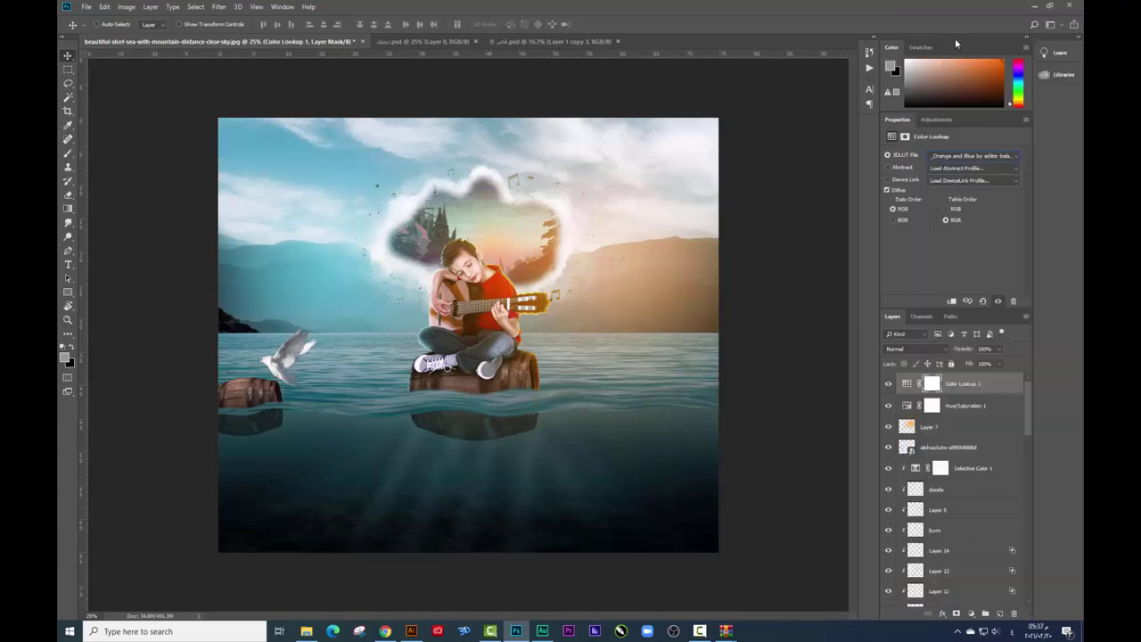
pyautogui.press('Down')
pyautogui.click(888, 383)
pyautogui.click(887, 383)
pyautogui.click(888, 383)
pyautogui.click(887, 384)
# Step: Add a Color Balance layer shifting the midtone Cyan-Red balance
pyautogui.click(971, 613)
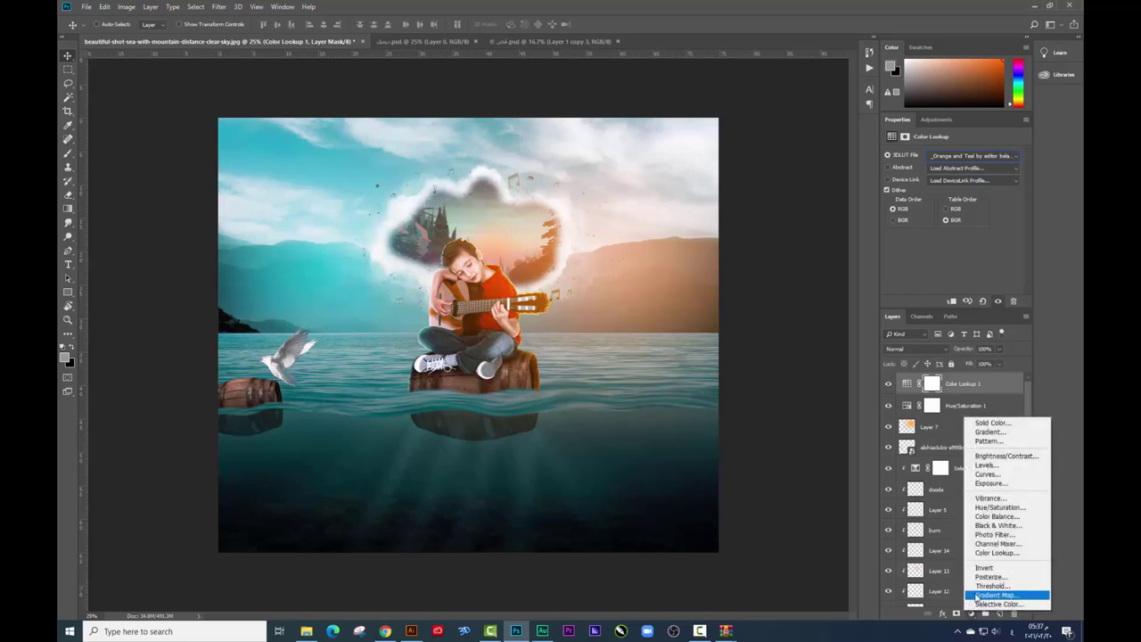
pyautogui.click(1002, 517)
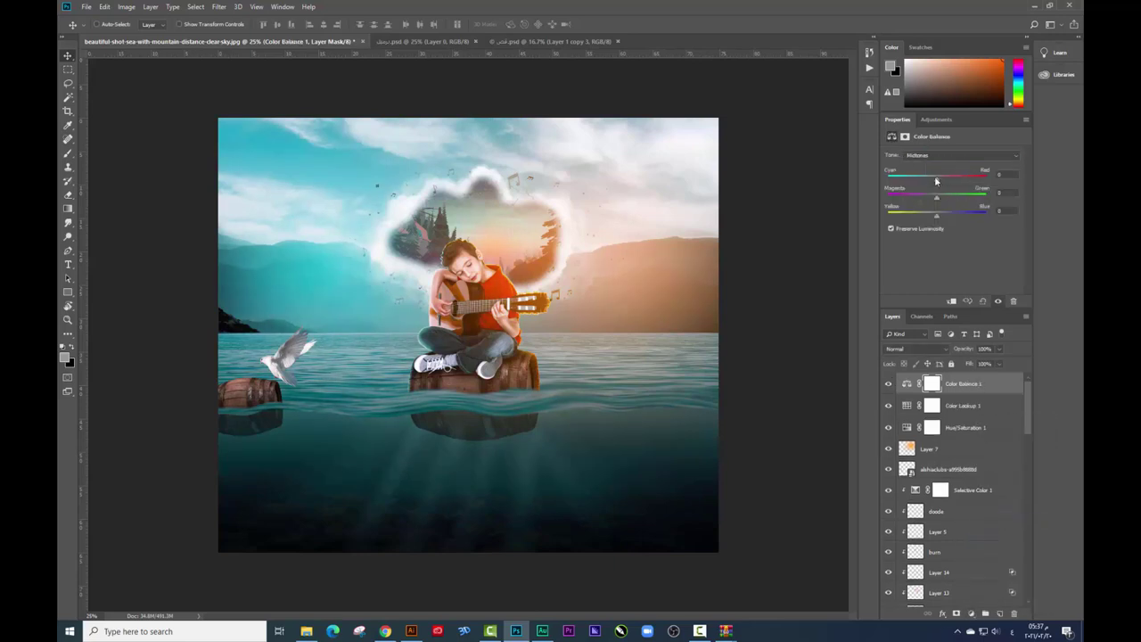
pyautogui.moveTo(952, 181); pyautogui.dragTo(919, 198)
# Step: Add a Yellow Photo Filter blended Soft Light at 14% opacity
pyautogui.click(970, 614)
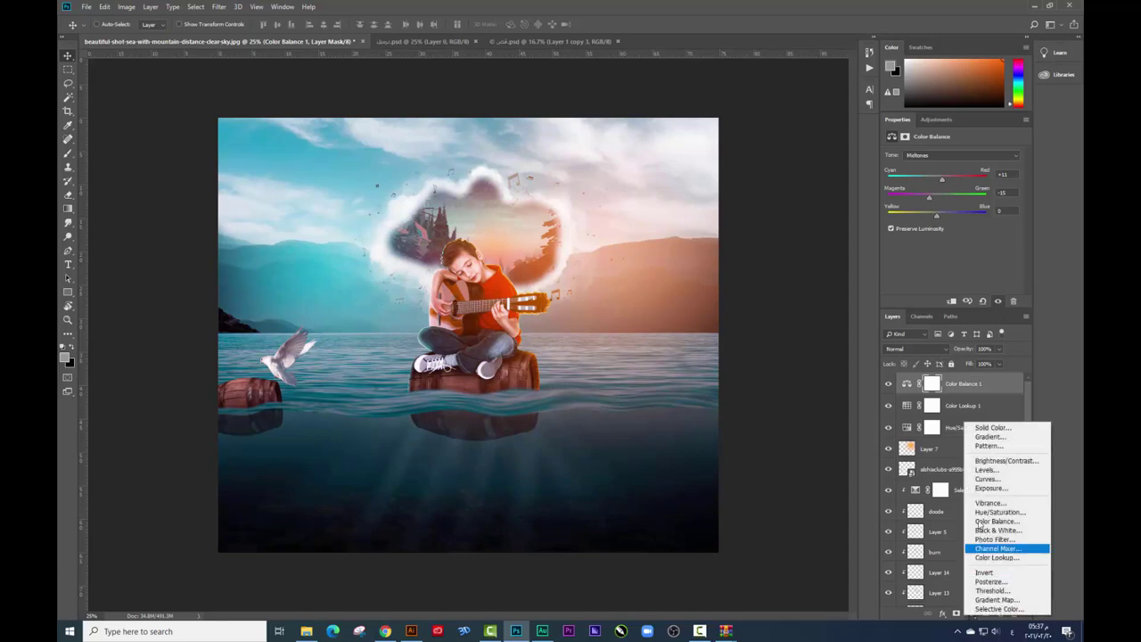
pyautogui.click(996, 539)
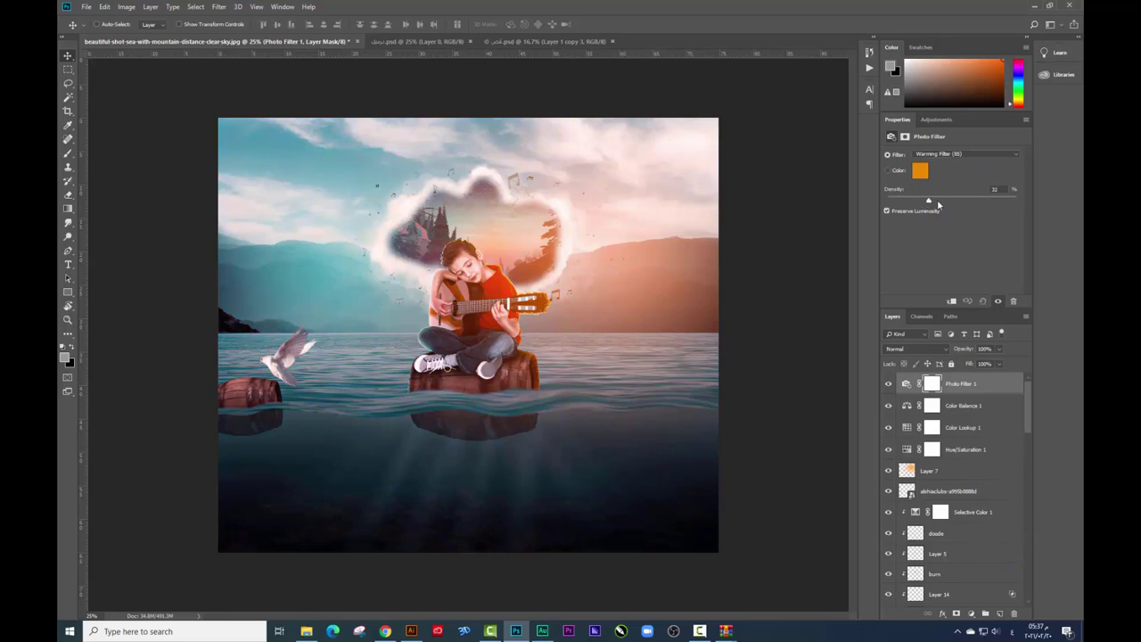
pyautogui.click(933, 156)
pyautogui.click(934, 181)
pyautogui.press('Down')
pyautogui.click(998, 350)
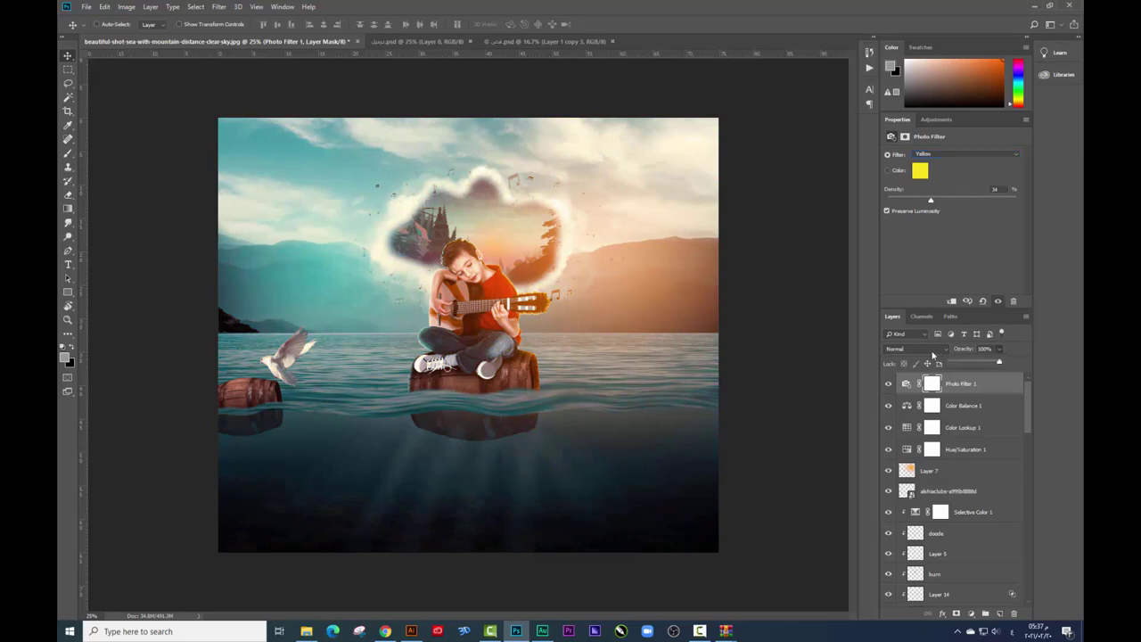
pyautogui.moveTo(954, 361); pyautogui.dragTo(969, 365)
pyautogui.click(901, 348)
pyautogui.click(902, 472)
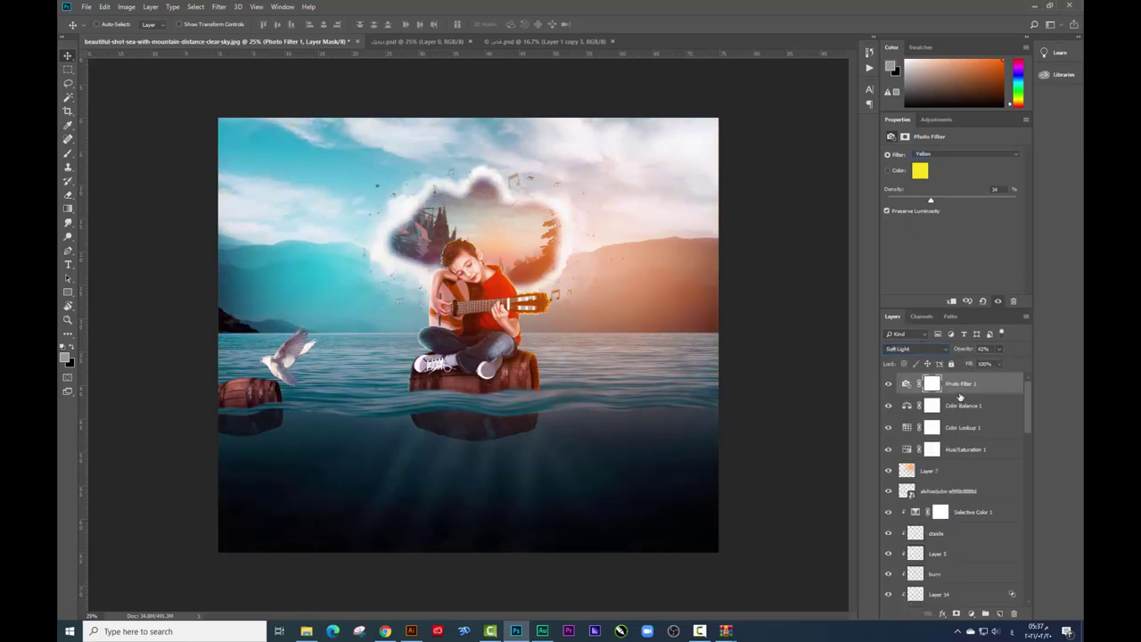
pyautogui.click(999, 349)
pyautogui.moveTo(998, 361); pyautogui.dragTo(983, 364)
# Step: Review the Color Balance 1 layer, then reselect Photo Filter 1
pyautogui.click(905, 406)
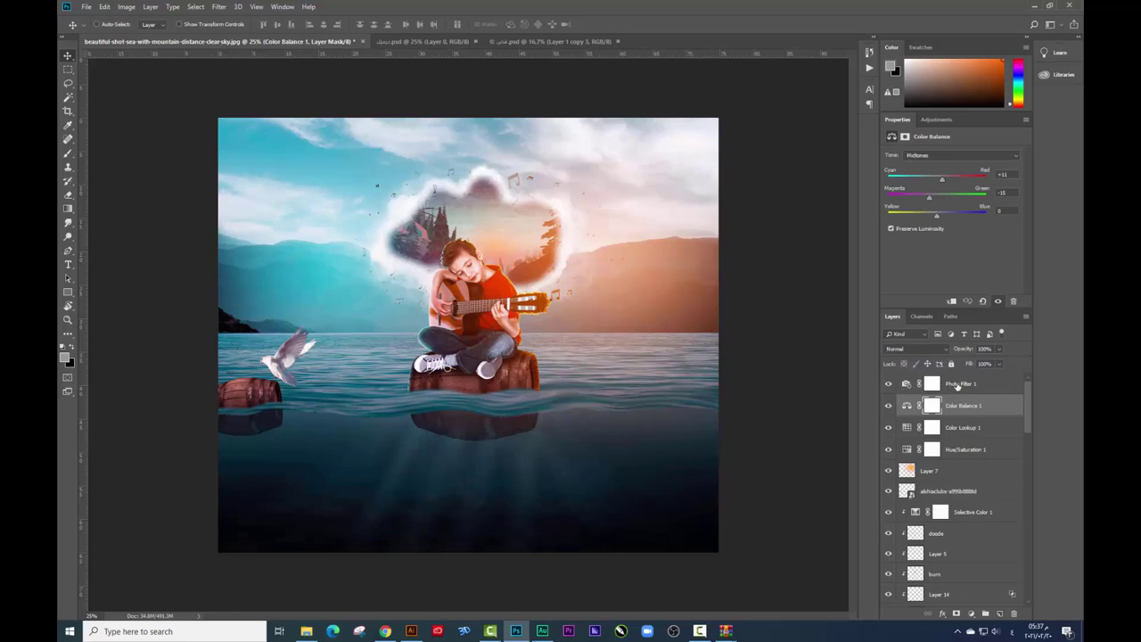
pyautogui.click(957, 385)
pyautogui.click(970, 613)
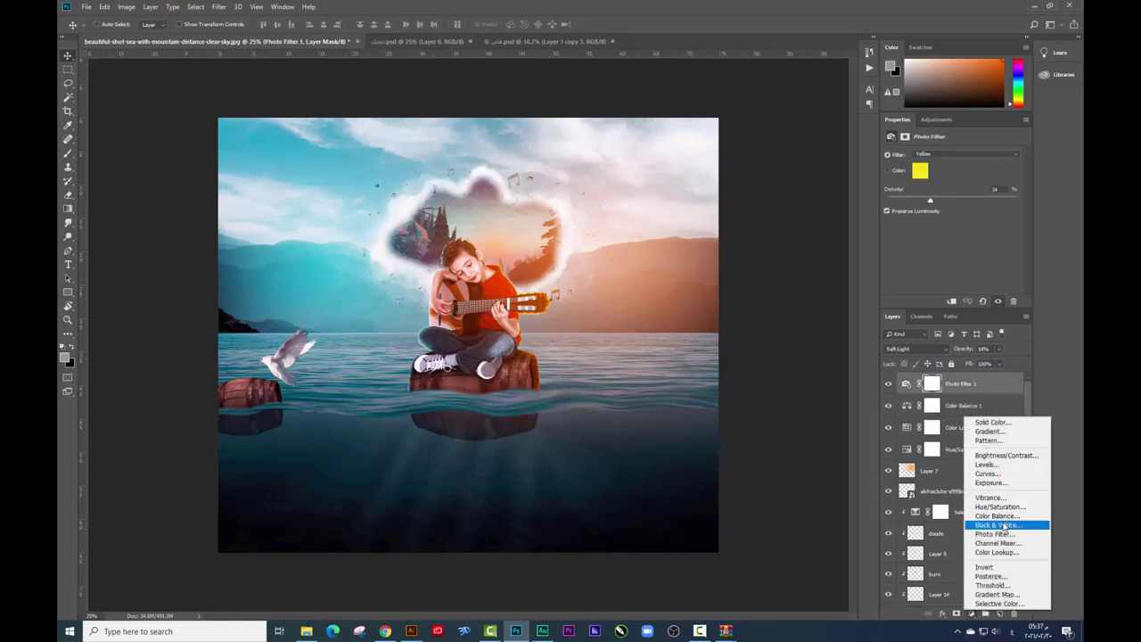
# Step: Add Vibrance 1 with vibrance about +31 and saturation -14, then zoom out
pyautogui.click(989, 497)
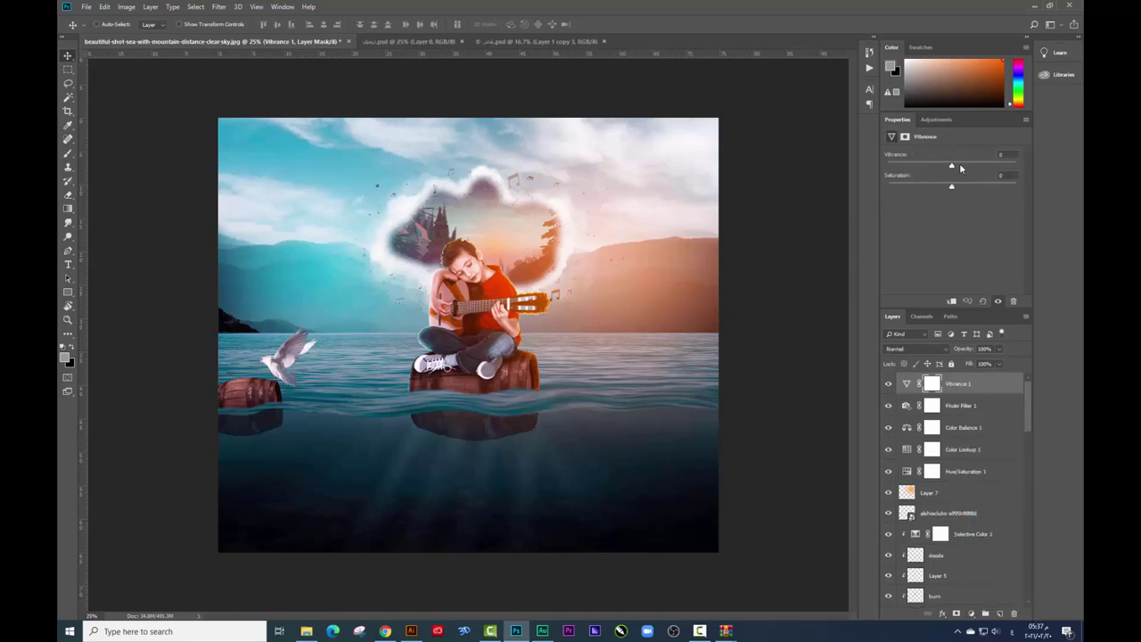
pyautogui.moveTo(945, 167); pyautogui.dragTo(933, 167)
pyautogui.hotkey('ctrl', '-')
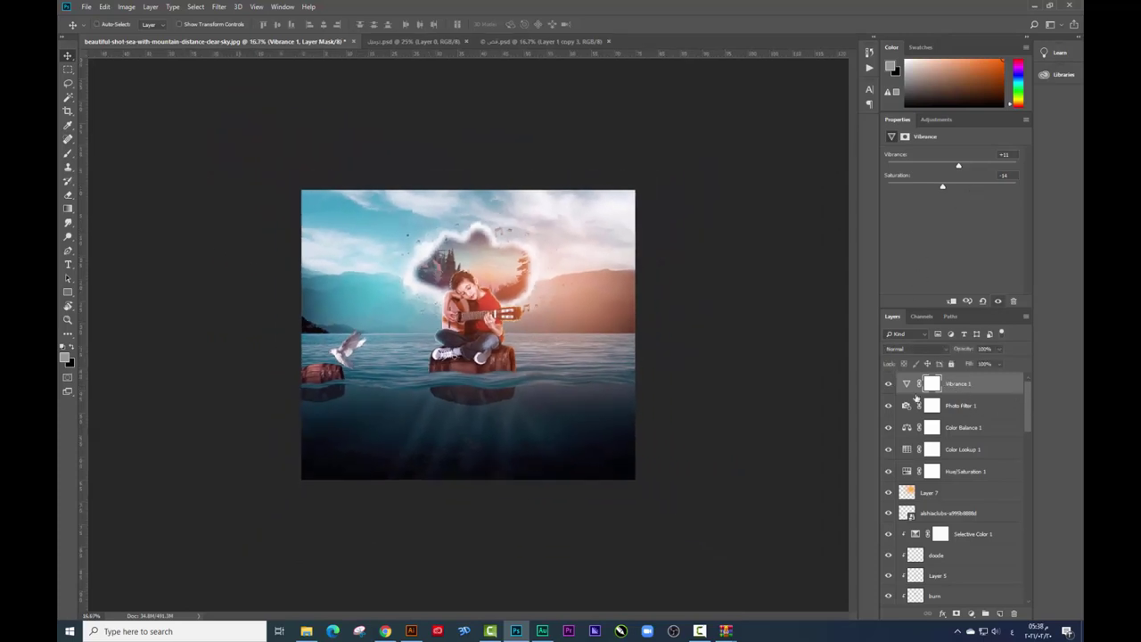
pyautogui.moveTo(1028, 419); pyautogui.dragTo(1041, 583)
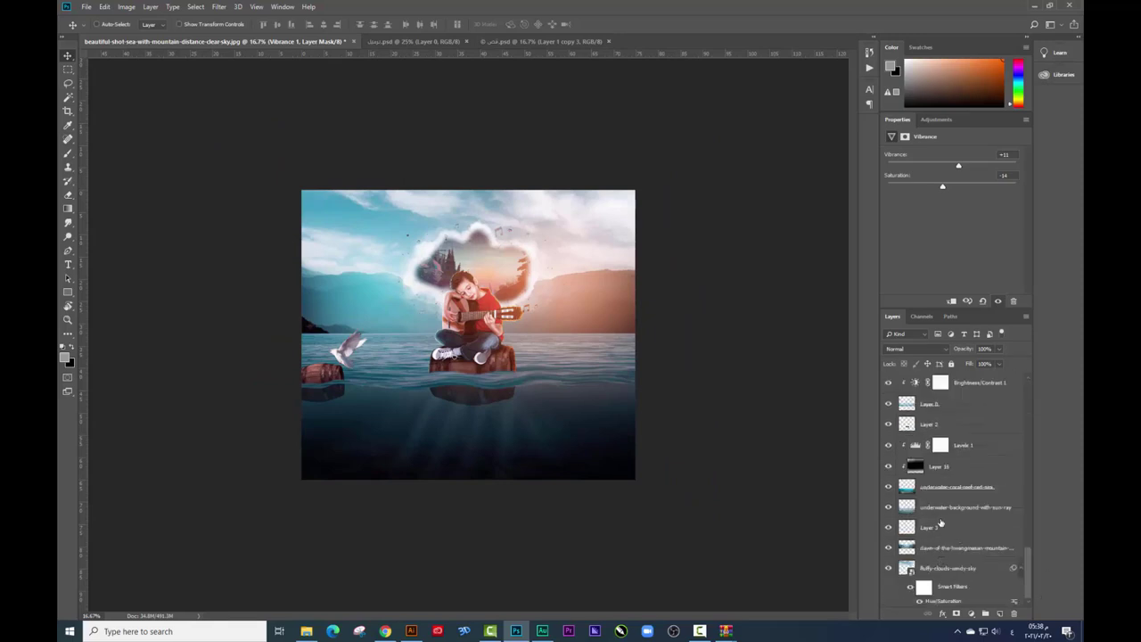
# Step: Check layer 1592's effect, then add an empty layer above the underwater background
pyautogui.rightClick(542, 252)
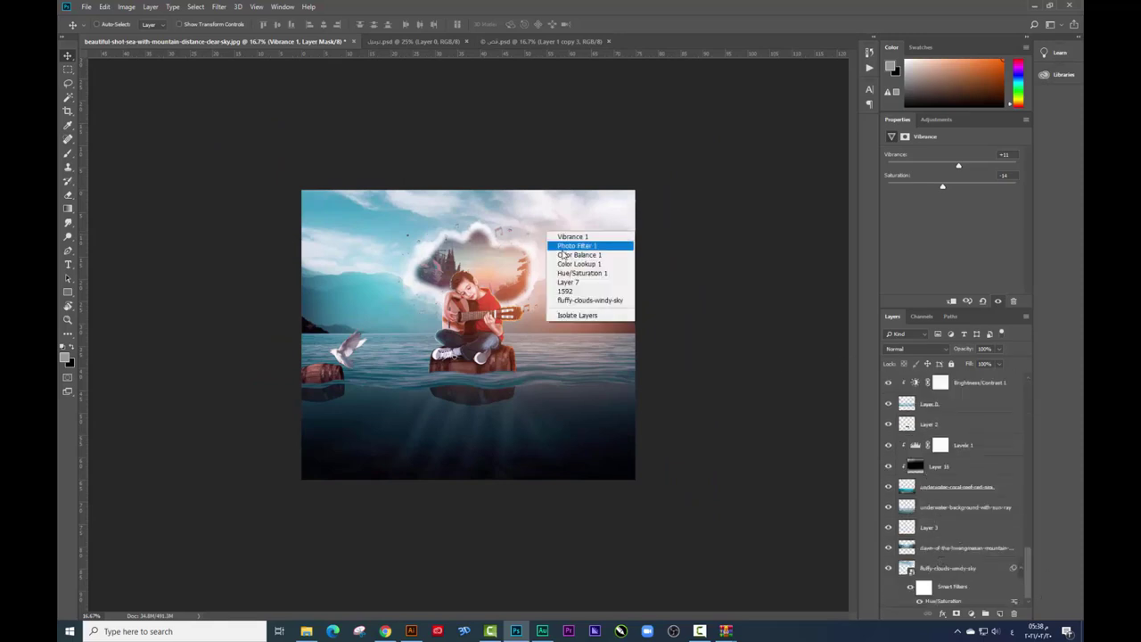
pyautogui.click(579, 289)
pyautogui.click(887, 383)
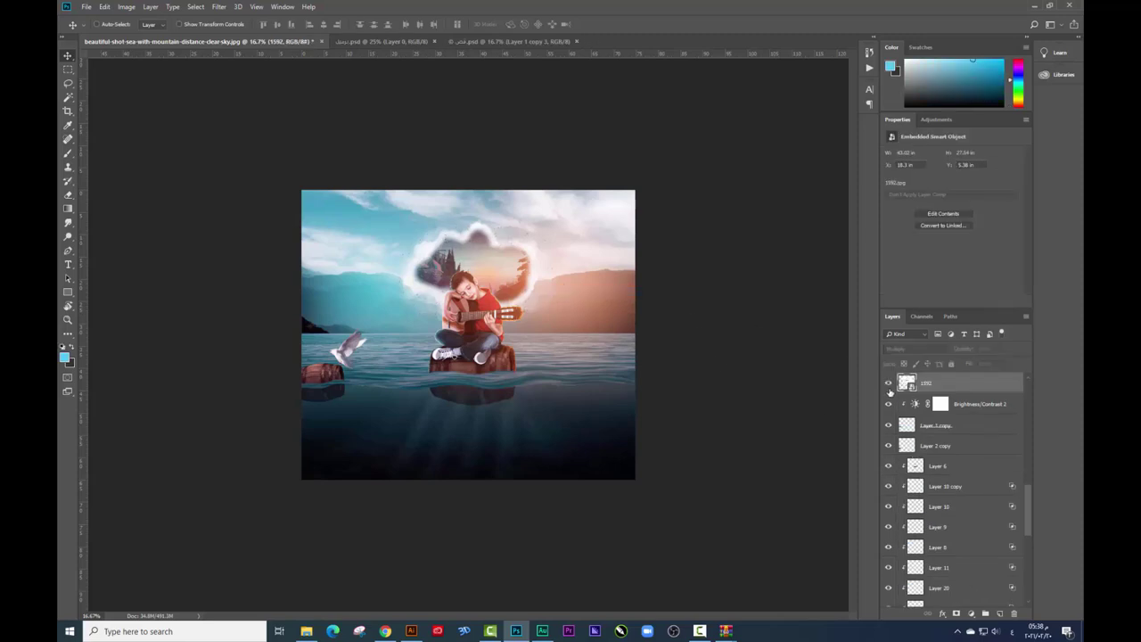
pyautogui.click(887, 382)
pyautogui.scroll(-3, 946, 499)
pyautogui.scroll(-3, 945, 517)
pyautogui.scroll(-3, 945, 525)
pyautogui.scroll(-3, 945, 533)
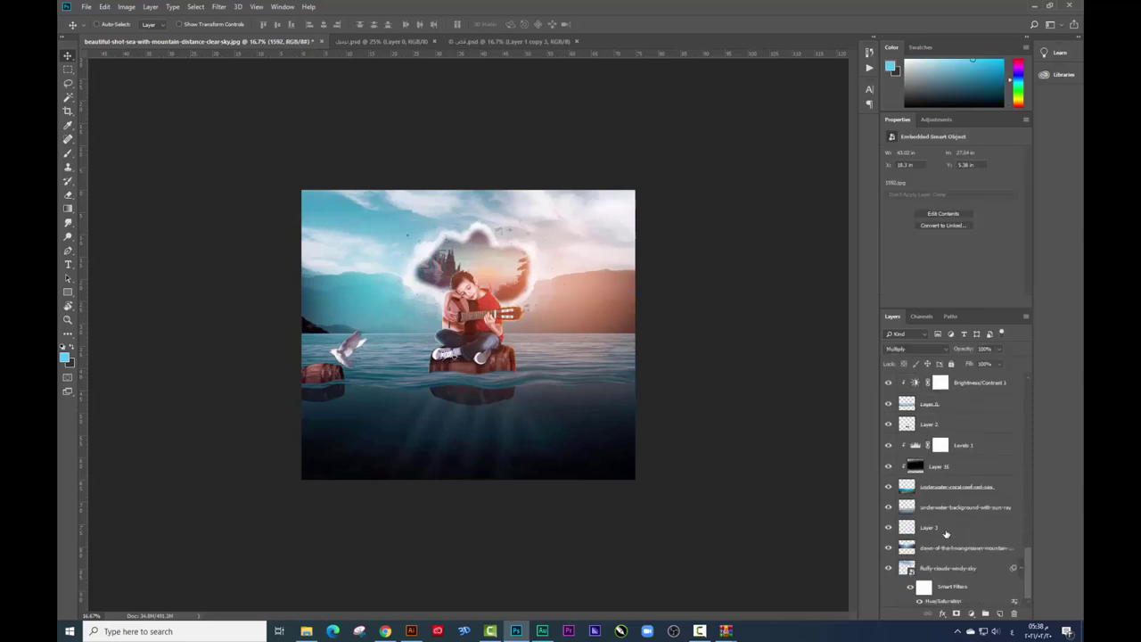
pyautogui.click(946, 510)
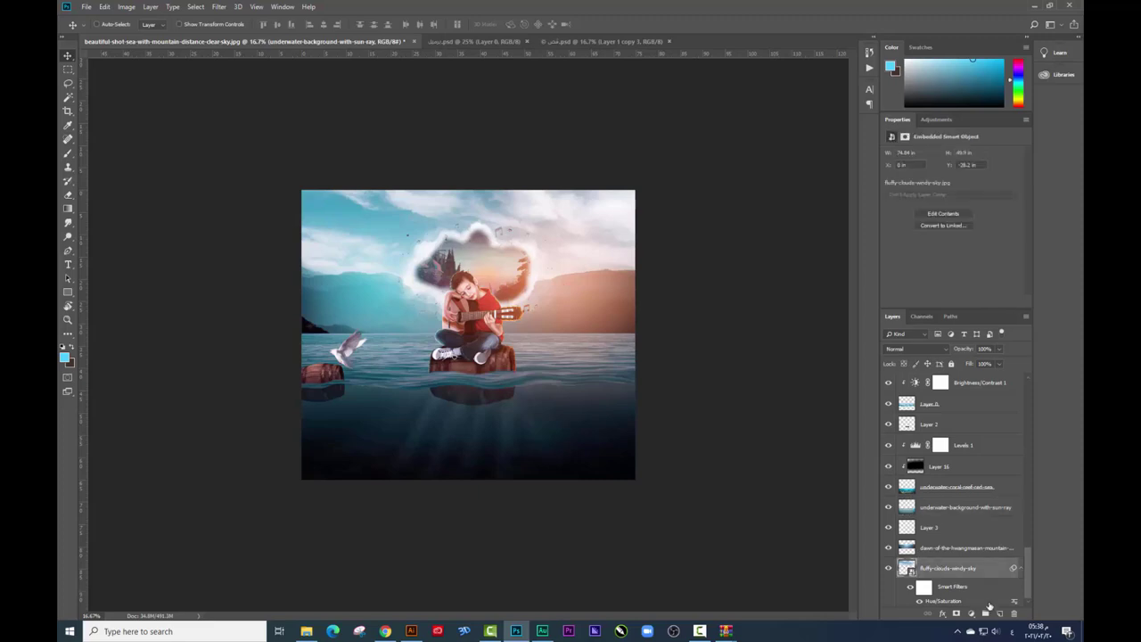
pyautogui.click(903, 568)
pyautogui.hotkey('ctrl', 'shift', 'alt', 'n')
# Step: Paint a black soft-brush band across the top of the sky
pyautogui.click(66, 154)
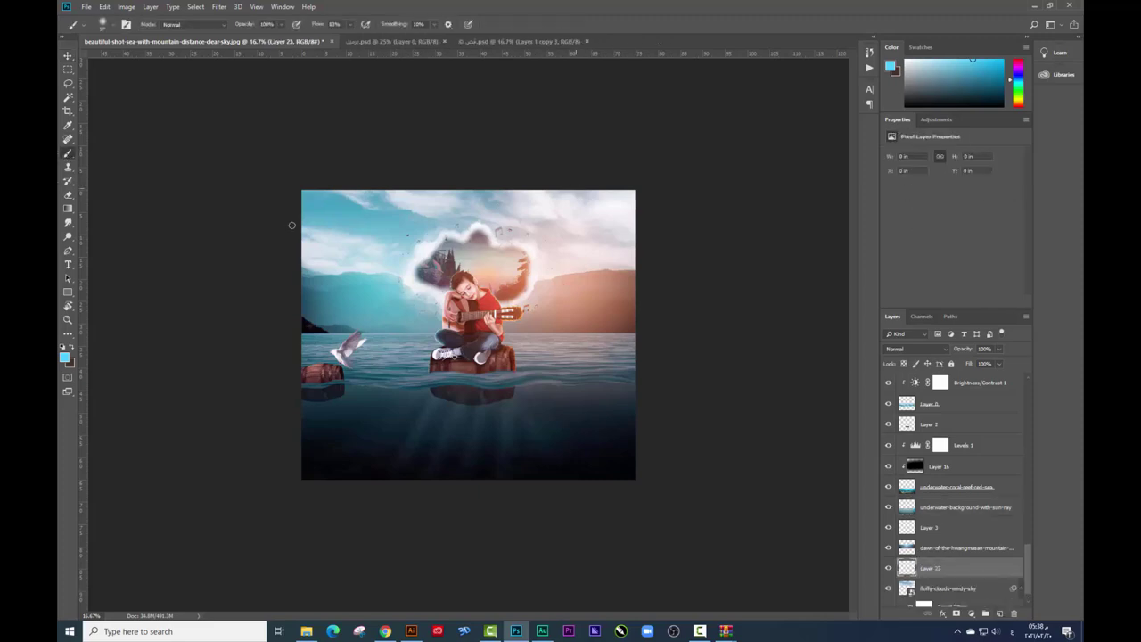
pyautogui.click(64, 356)
pyautogui.click(622, 328)
pyautogui.click(869, 193)
pyautogui.rightClick(563, 271)
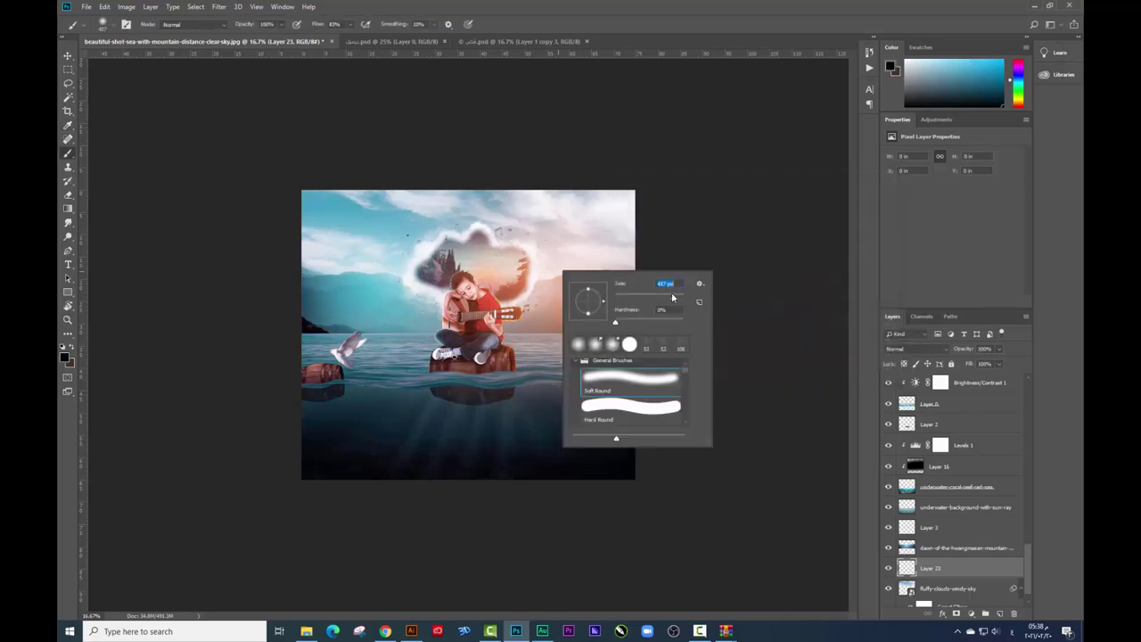
pyautogui.moveTo(293, 187); pyautogui.dragTo(652, 191)
# Step: Free Transform the band taller and set the layer opacity to 50%
pyautogui.hotkey('ctrl', 't')
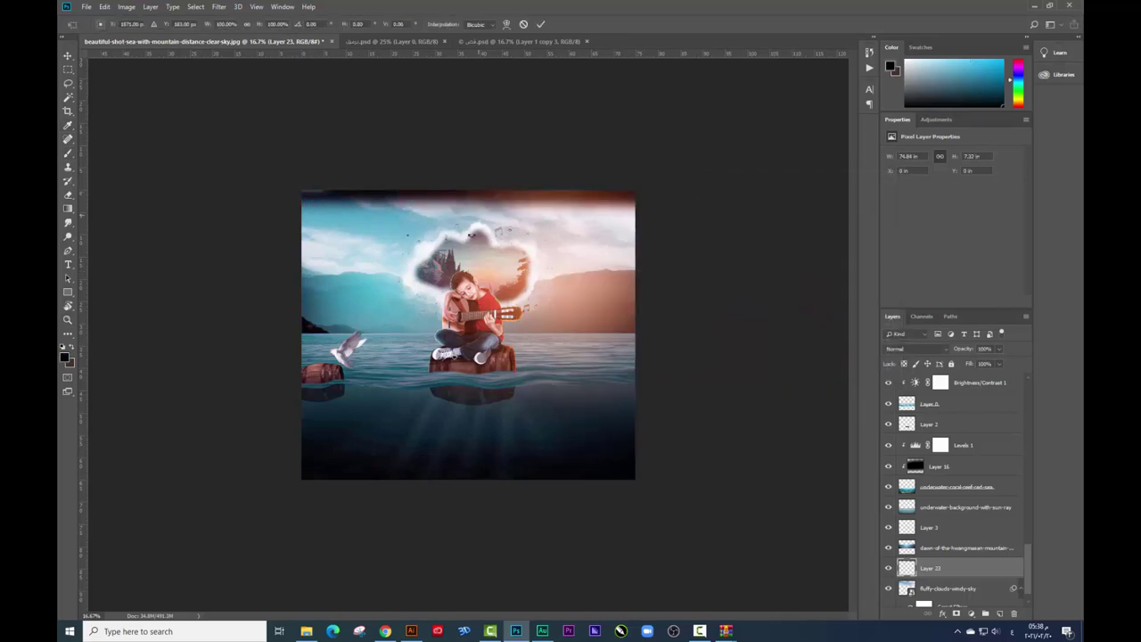
pyautogui.moveTo(470, 233)
pyautogui.mouseDown()
pyautogui.moveTo(496, 276)
pyautogui.moveTo(496, 221)
pyautogui.mouseUp()
pyautogui.moveTo(468, 305); pyautogui.dragTo(480, 357)
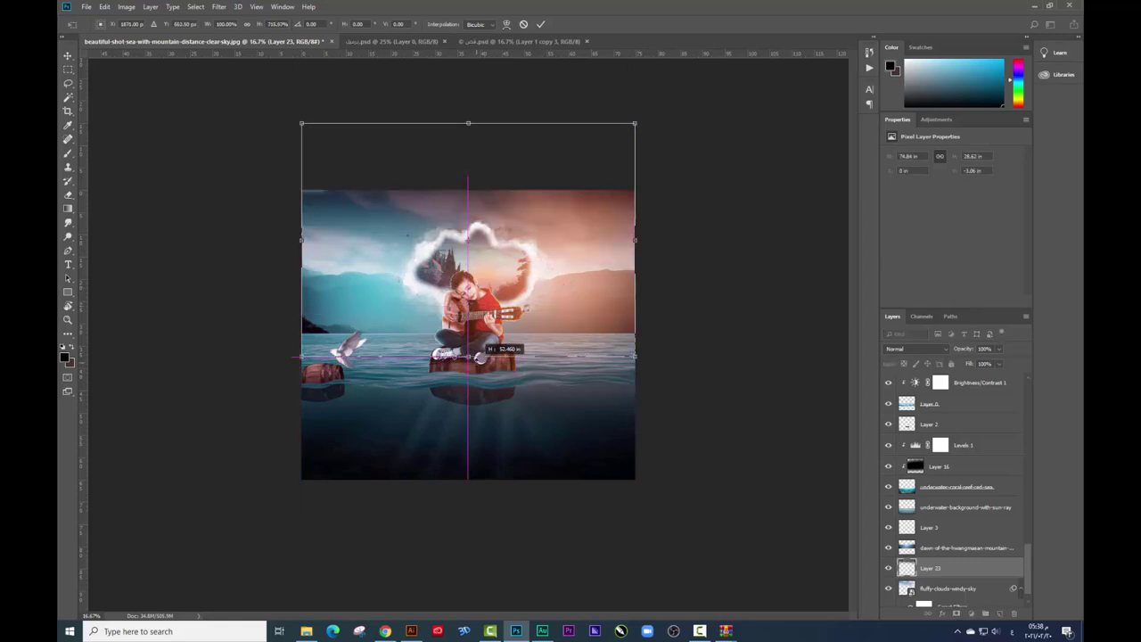
pyautogui.press('b')
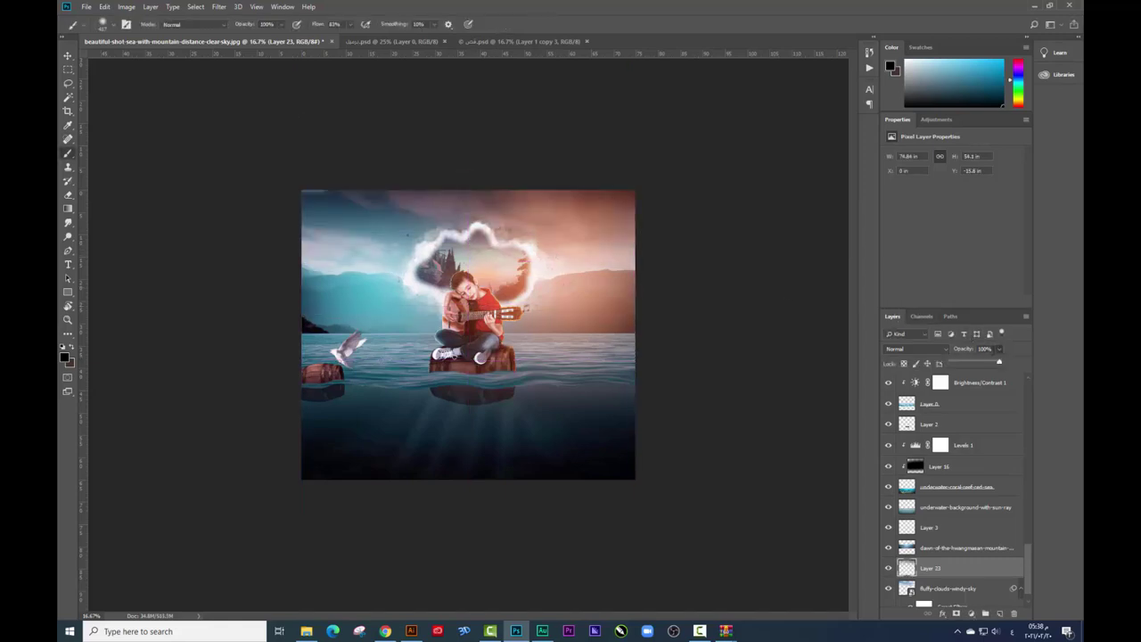
pyautogui.moveTo(998, 361); pyautogui.dragTo(967, 363)
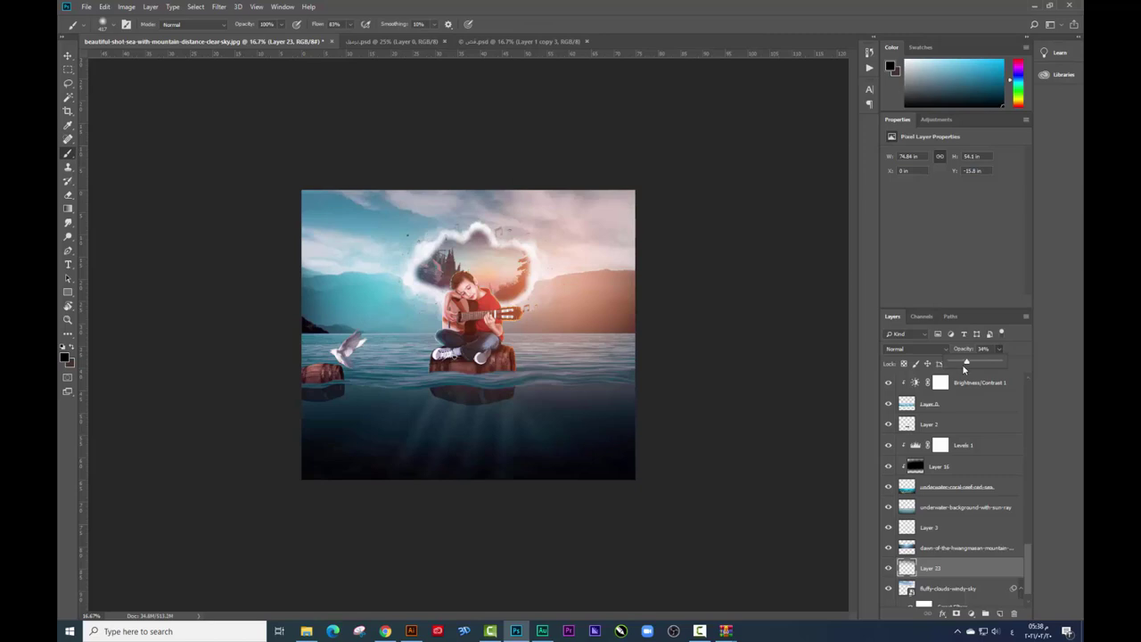
pyautogui.moveTo(963, 363); pyautogui.dragTo(975, 363)
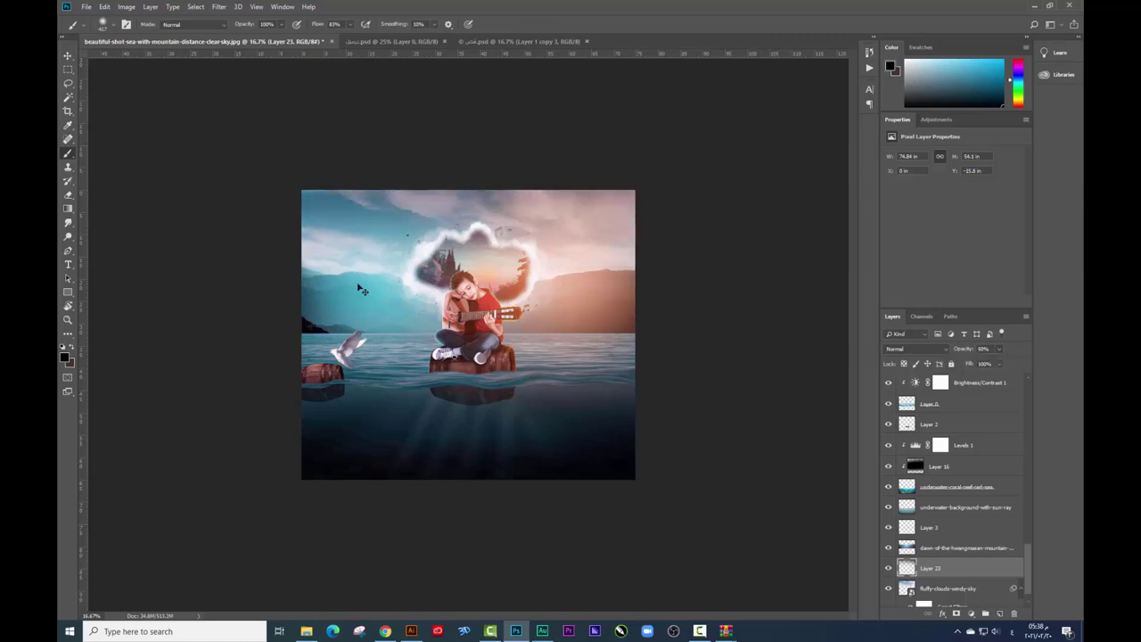
# Step: Cancel a trial skew, then select all layers from Vibrance 1 down to the clouds
pyautogui.hotkey('ctrl', 't')
pyautogui.moveTo(301, 360); pyautogui.dragTo(285, 437)
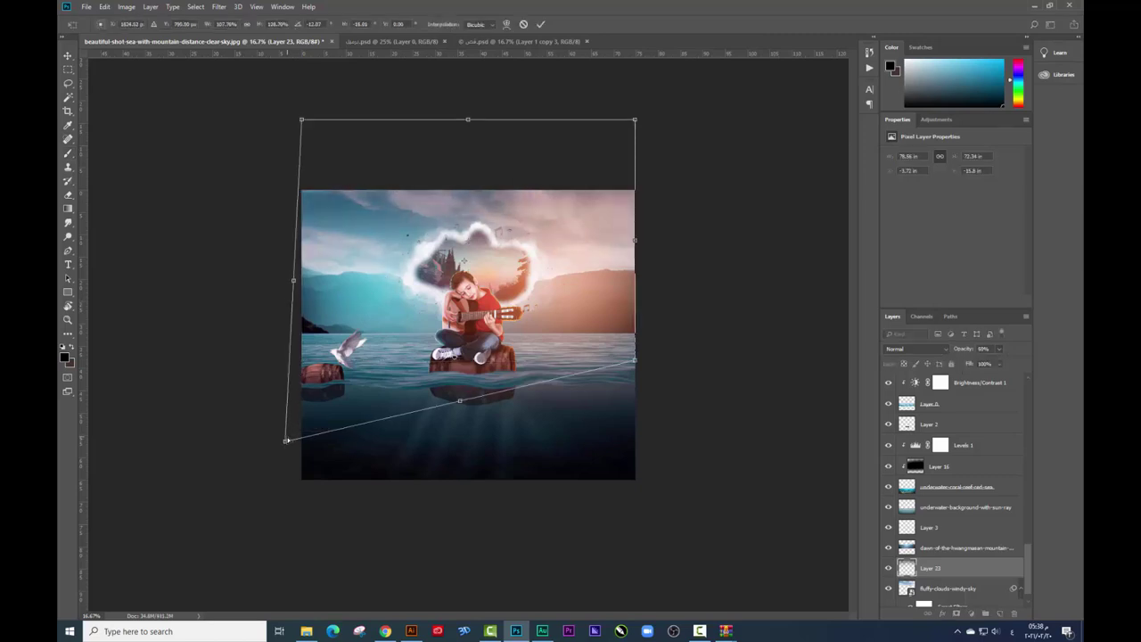
pyautogui.press('Escape')
pyautogui.hotkey('ctrl', '+')
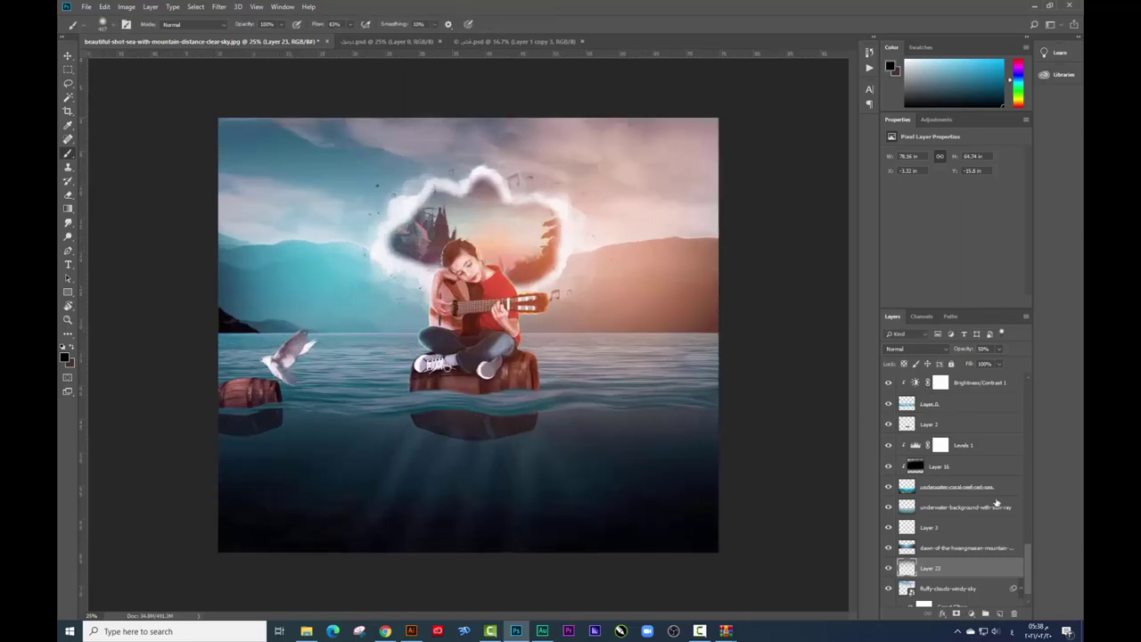
pyautogui.moveTo(1028, 553)
pyautogui.mouseDown()
pyautogui.moveTo(1028, 393)
pyautogui.moveTo(1034, 581)
pyautogui.mouseUp()
pyautogui.click(962, 383)
pyautogui.keyDown('shift'); pyautogui.click(952, 568); pyautogui.keyUp('shift')
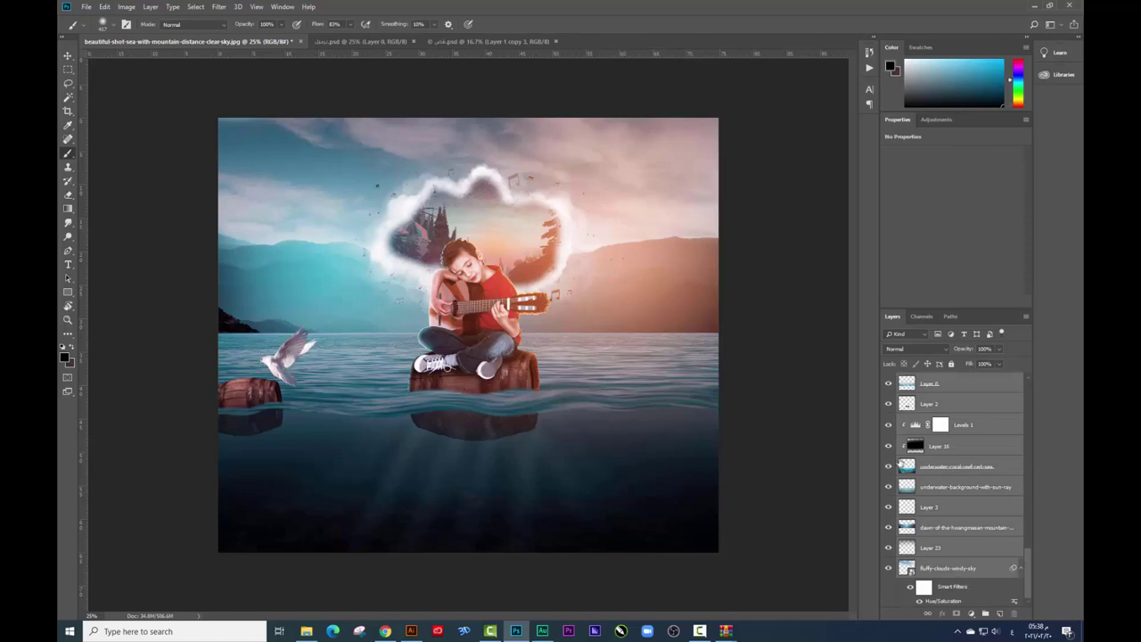
# Step: Duplicate and merge the selected layers, then stamp all visible into a new layer
pyautogui.click(68, 55)
pyautogui.hotkey('ctrl', 'j')
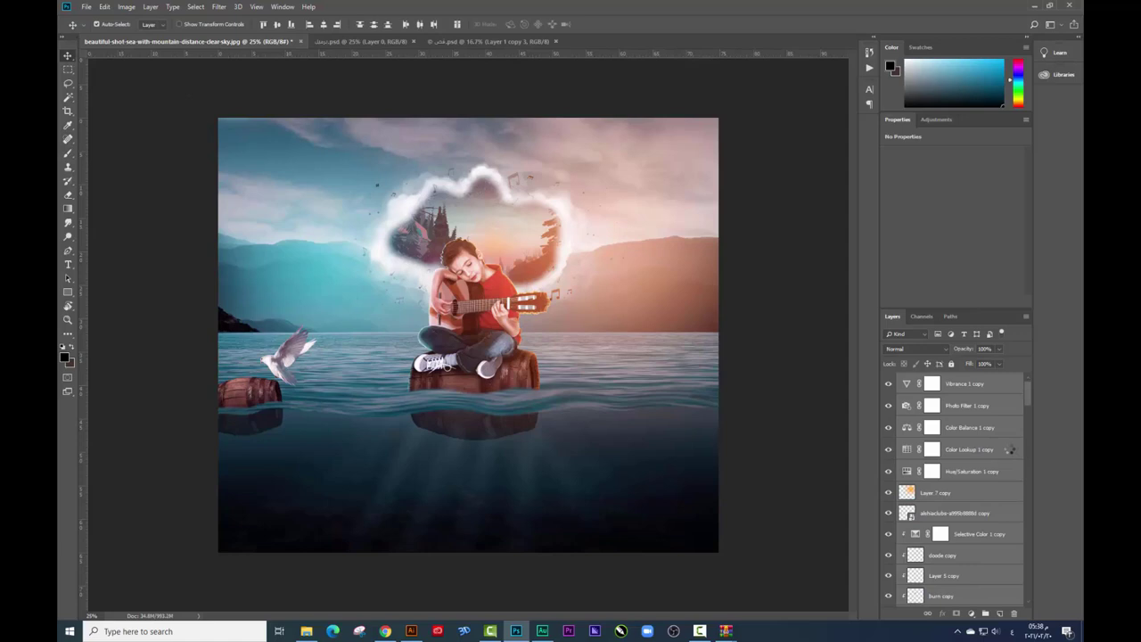
pyautogui.hotkey('ctrl', 'e')
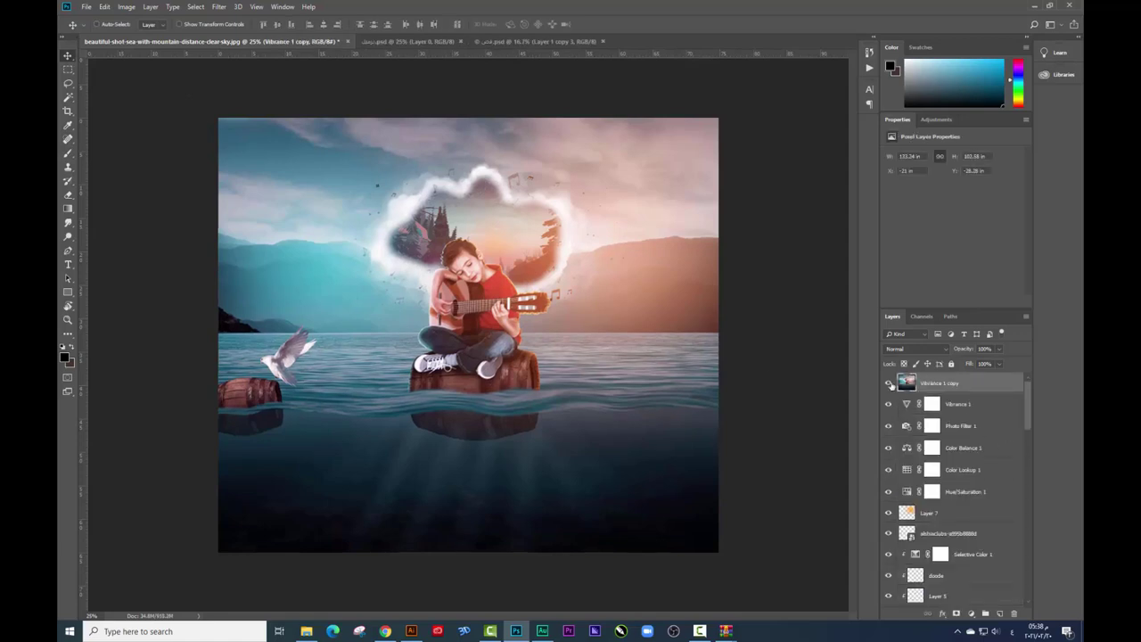
pyautogui.moveTo(544, 263); pyautogui.dragTo(546, 266)
pyautogui.click(68, 68)
pyautogui.hotkey('ctrl', 'shift', 'alt', 'e')
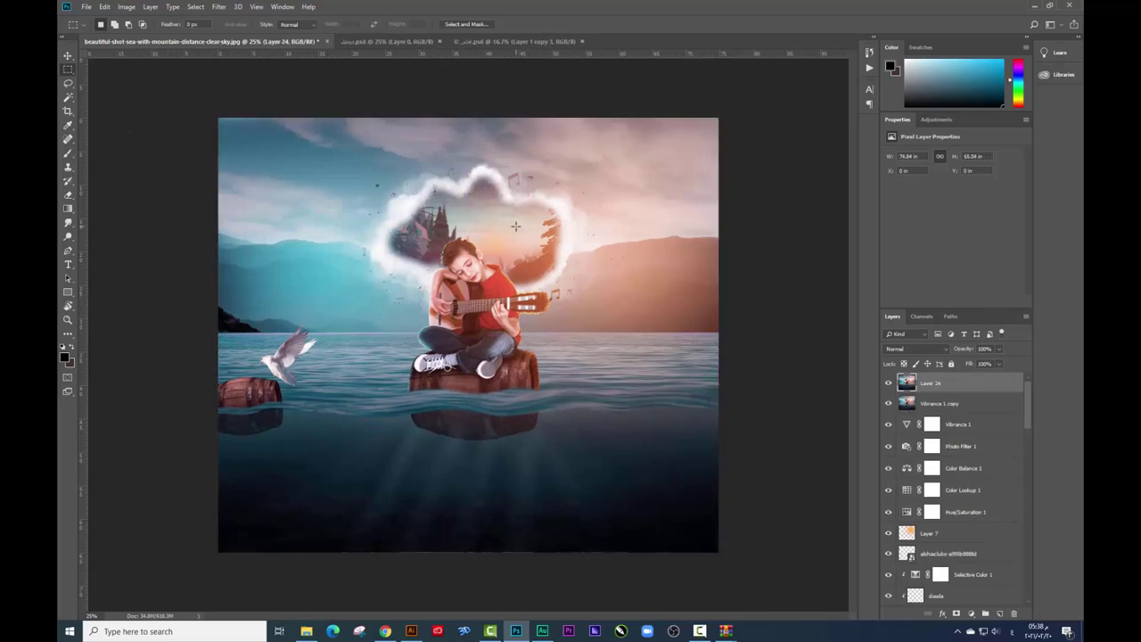
# Step: Camera Raw: cooler temperature, exposure -0.40, contrast +23, shadows +28, clarity +18
pyautogui.click(218, 7)
pyautogui.click(239, 72)
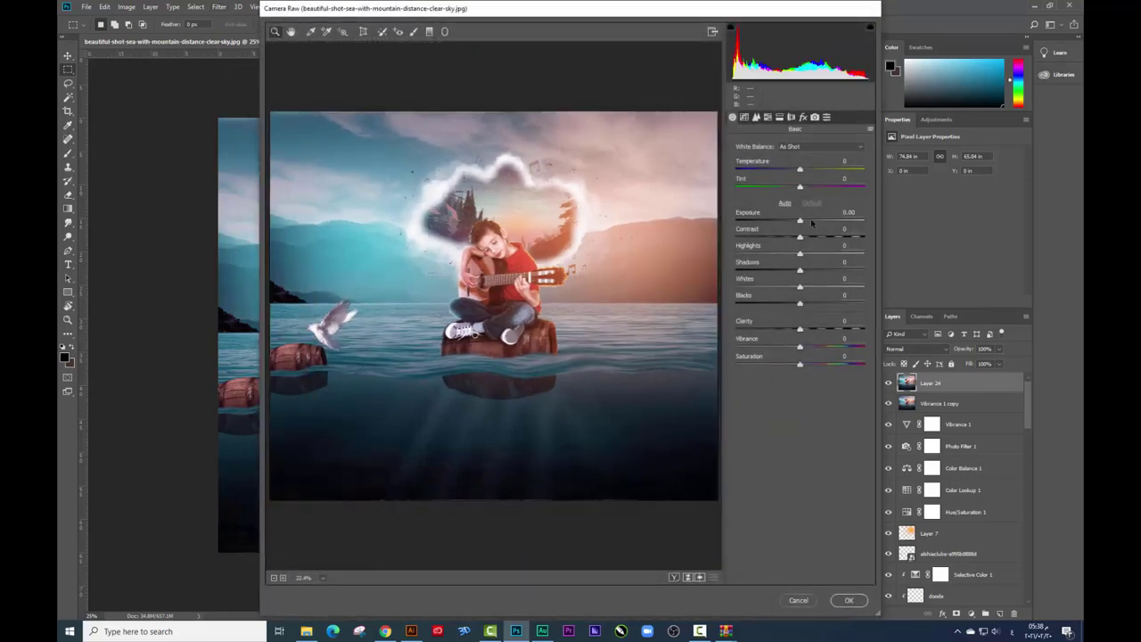
pyautogui.moveTo(799, 168)
pyautogui.mouseDown()
pyautogui.moveTo(809, 187)
pyautogui.moveTo(793, 221)
pyautogui.moveTo(815, 238)
pyautogui.moveTo(821, 287)
pyautogui.mouseUp()
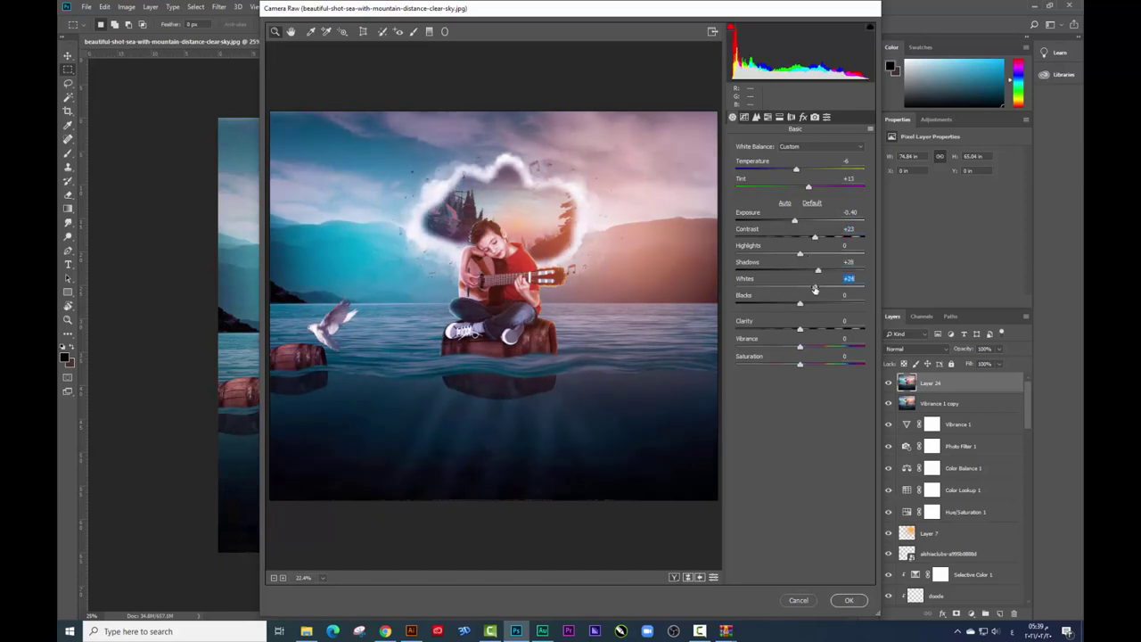
pyautogui.moveTo(801, 327)
pyautogui.mouseDown()
pyautogui.moveTo(812, 329)
pyautogui.moveTo(800, 367)
pyautogui.mouseUp()
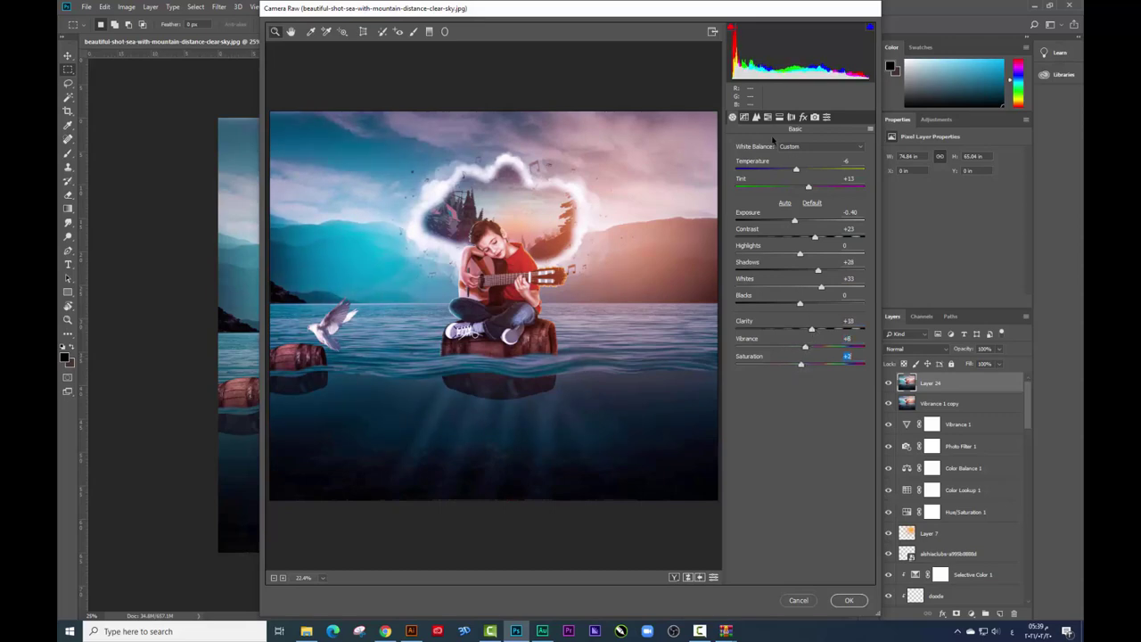
# Step: Pull the tone curve's highlights down slightly and raise luminance noise reduction to 21
pyautogui.click(744, 117)
pyautogui.moveTo(802, 319)
pyautogui.mouseDown()
pyautogui.moveTo(817, 322)
pyautogui.moveTo(792, 335)
pyautogui.moveTo(811, 368)
pyautogui.mouseUp()
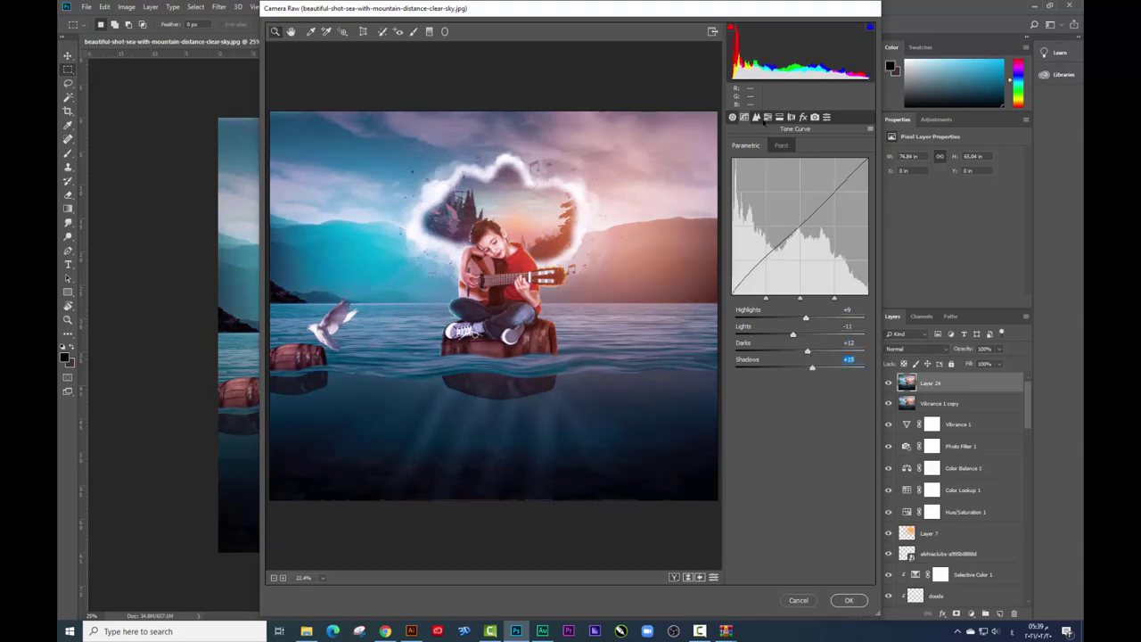
pyautogui.click(758, 117)
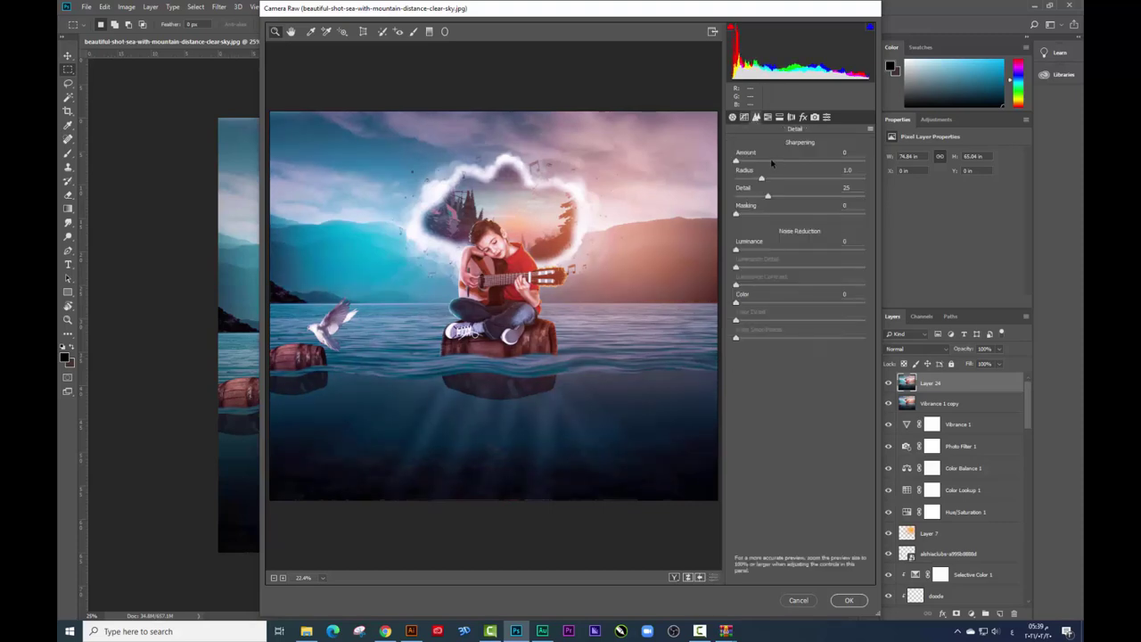
pyautogui.click(760, 249)
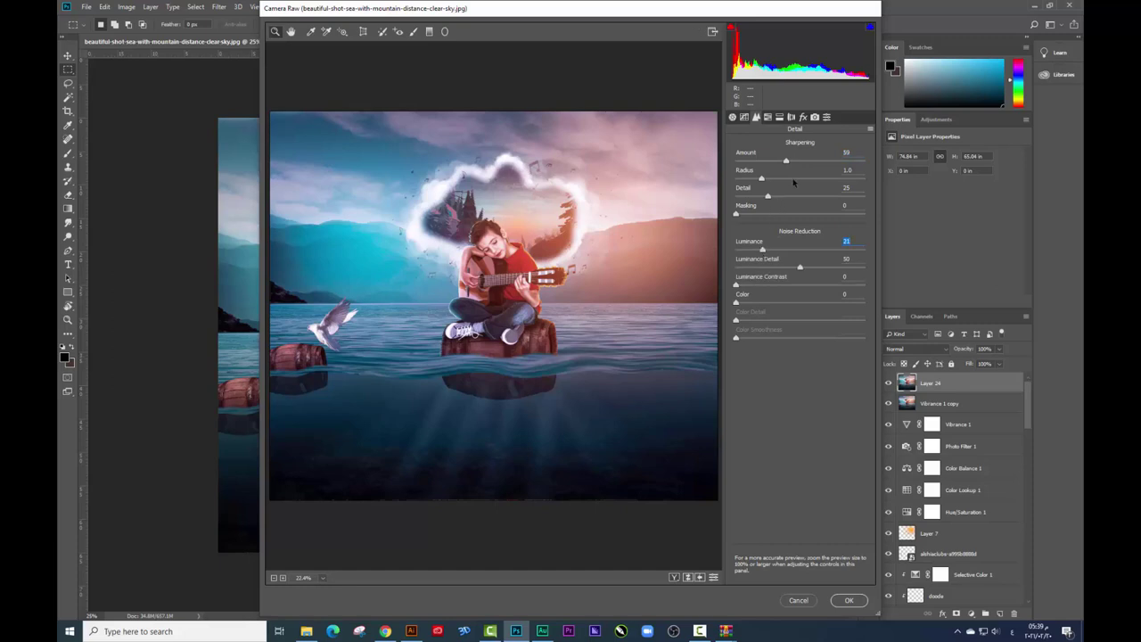
# Step: Shift the orange hues to -4 and adjust the purple hues
pyautogui.click(767, 116)
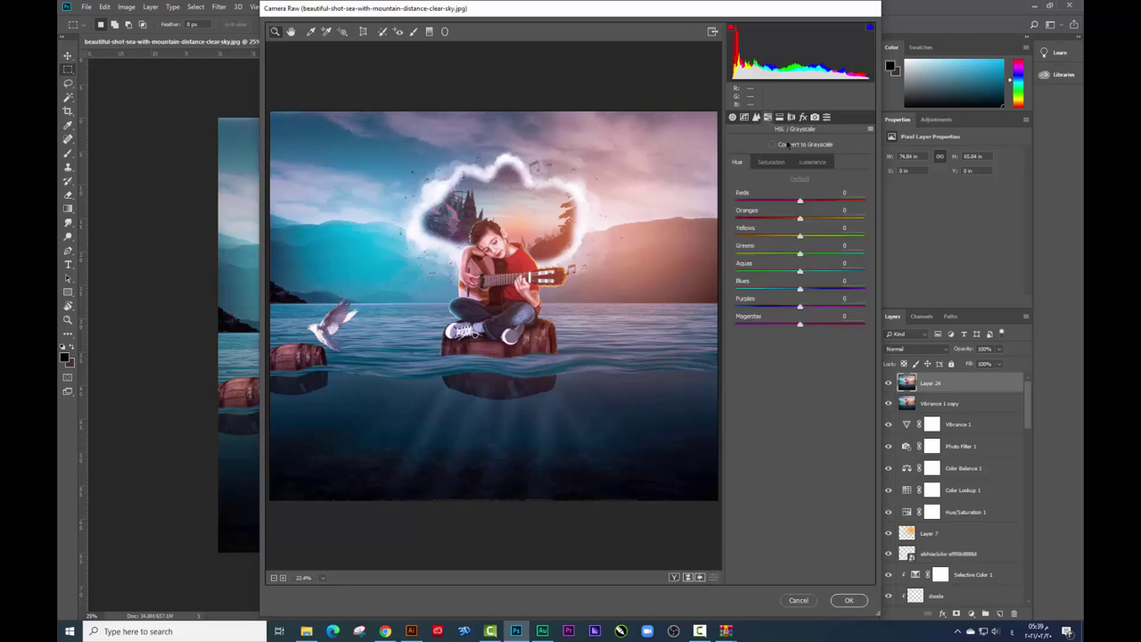
pyautogui.moveTo(800, 218)
pyautogui.mouseDown()
pyautogui.moveTo(823, 236)
pyautogui.moveTo(825, 255)
pyautogui.moveTo(774, 254)
pyautogui.moveTo(788, 272)
pyautogui.moveTo(743, 272)
pyautogui.mouseUp()
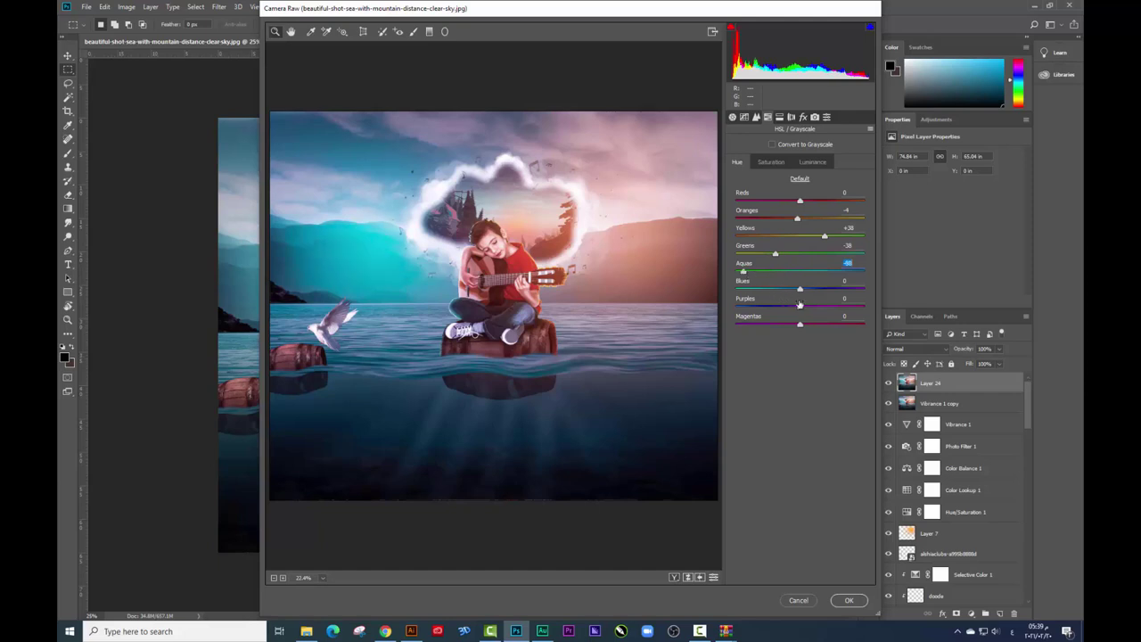
pyautogui.moveTo(799, 304); pyautogui.dragTo(810, 307)
# Step: Add a subtle edge-darkening vignette of about -6
pyautogui.click(779, 117)
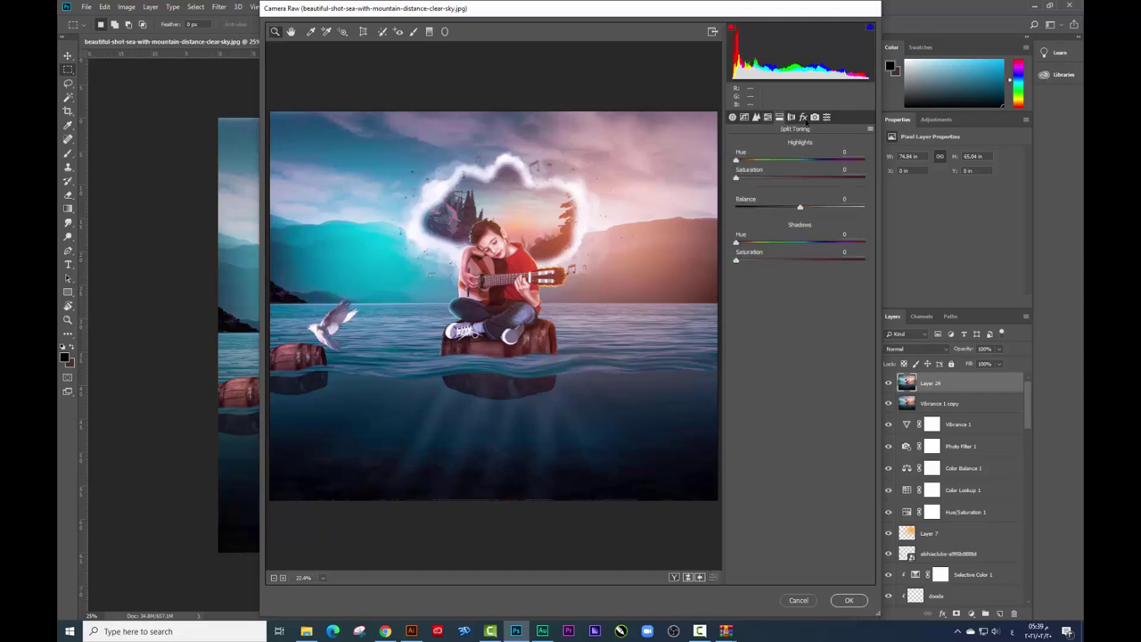
pyautogui.click(802, 117)
pyautogui.click(791, 117)
pyautogui.click(802, 117)
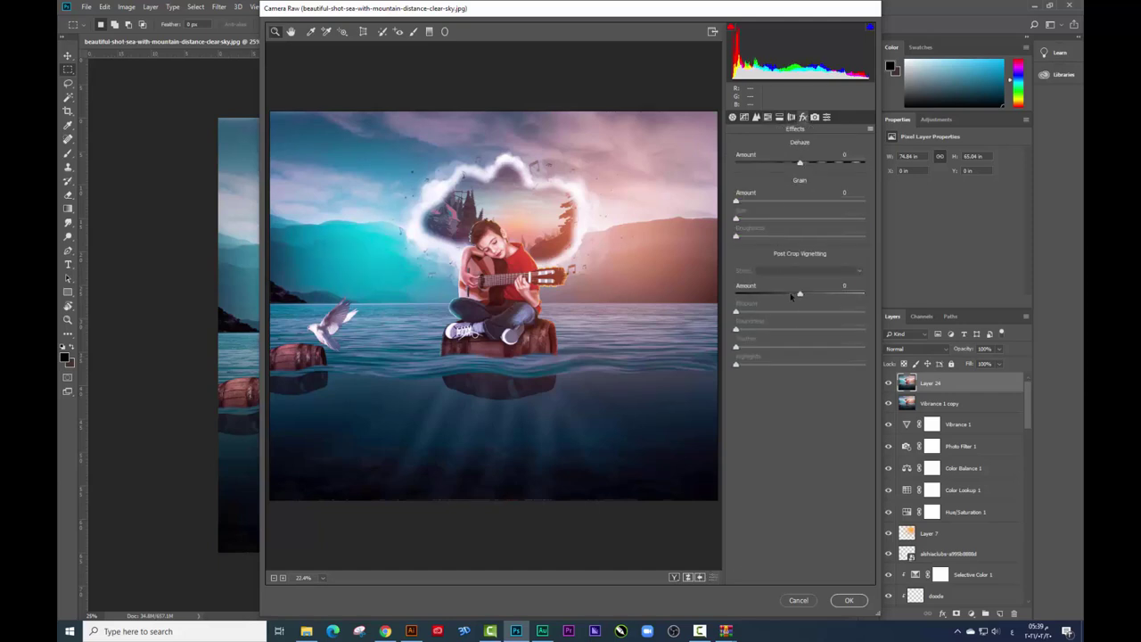
pyautogui.moveTo(790, 297); pyautogui.dragTo(786, 294)
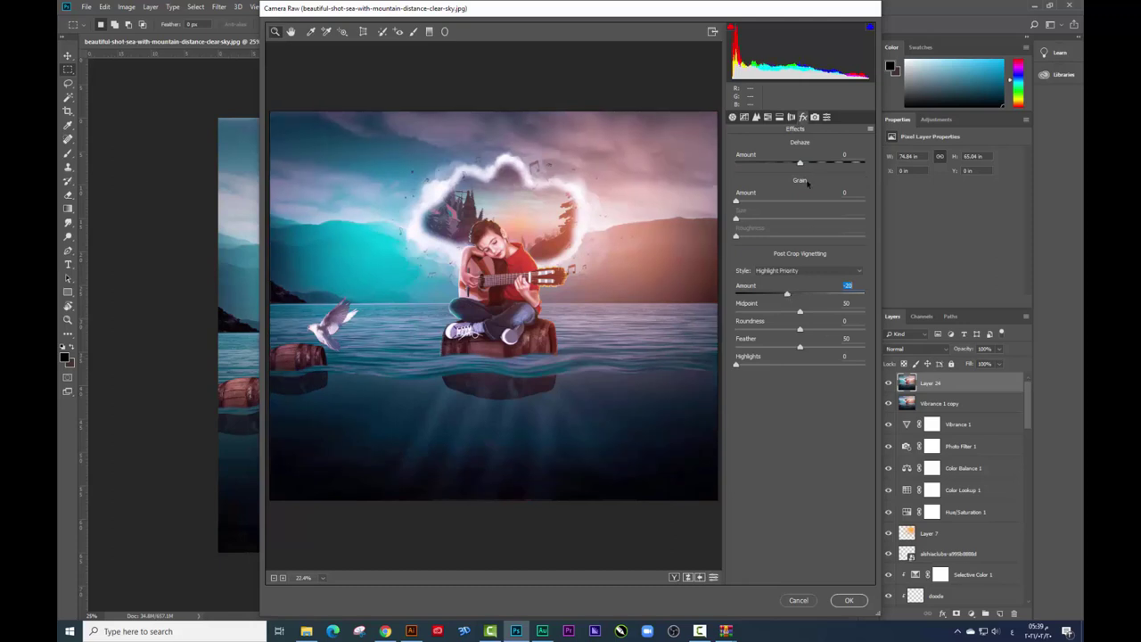
pyautogui.click(795, 296)
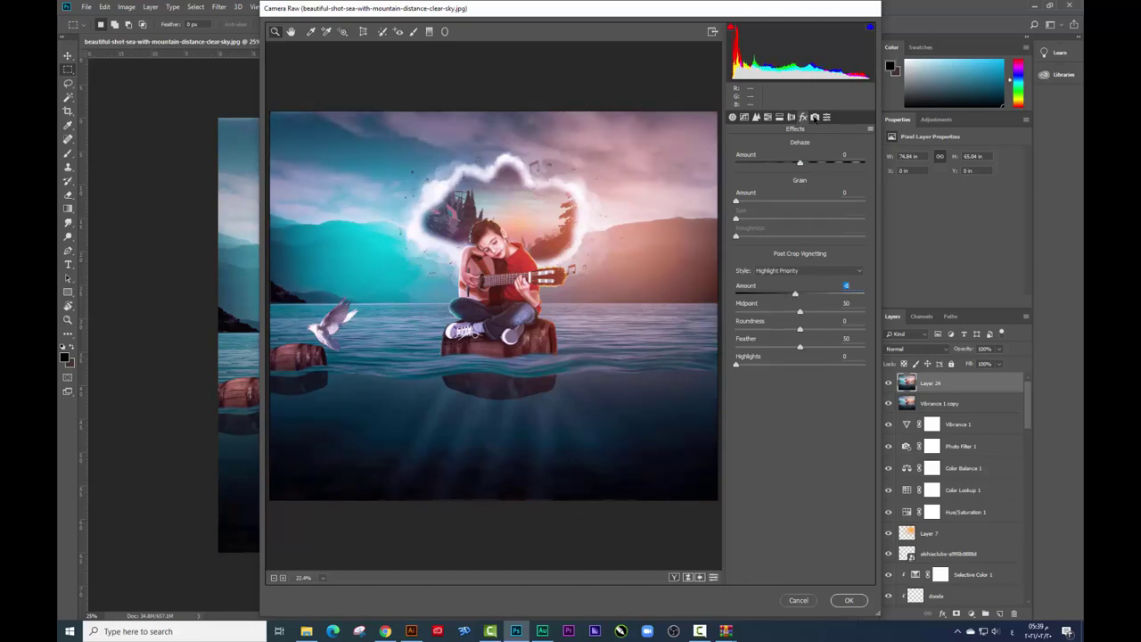
# Step: Set calibration green hue +44, red saturation +17, blue hue slightly negative, and apply the grade
pyautogui.click(814, 117)
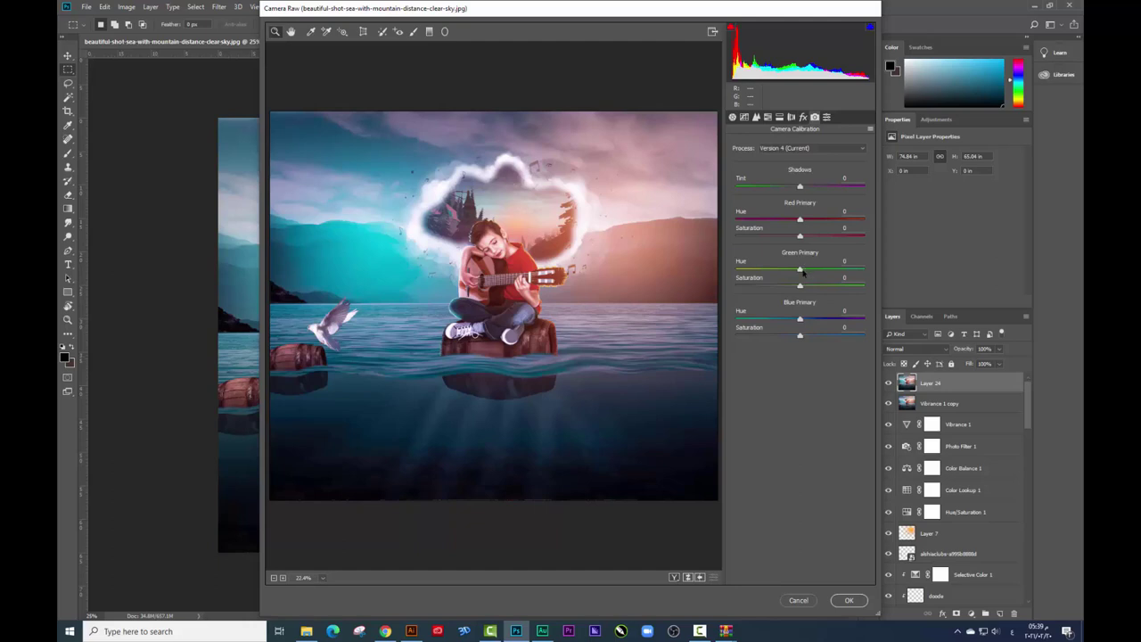
pyautogui.moveTo(800, 271); pyautogui.dragTo(821, 275)
pyautogui.click(828, 276)
pyautogui.moveTo(799, 235)
pyautogui.mouseDown()
pyautogui.moveTo(810, 235)
pyautogui.moveTo(772, 189)
pyautogui.mouseUp()
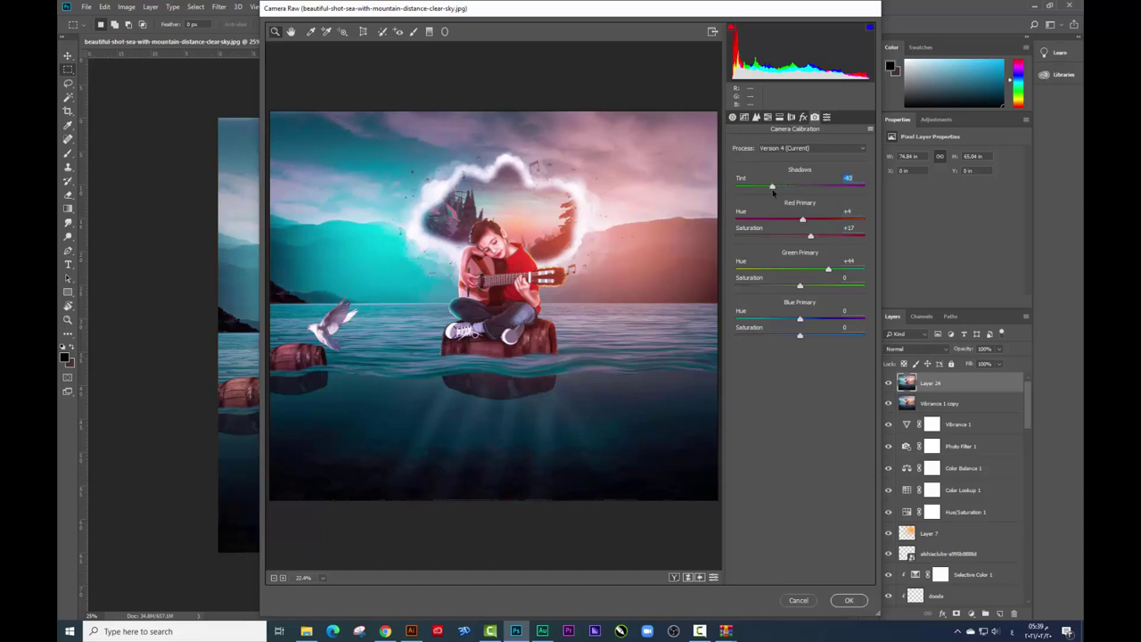
pyautogui.moveTo(799, 319); pyautogui.dragTo(800, 321)
pyautogui.press('Return')
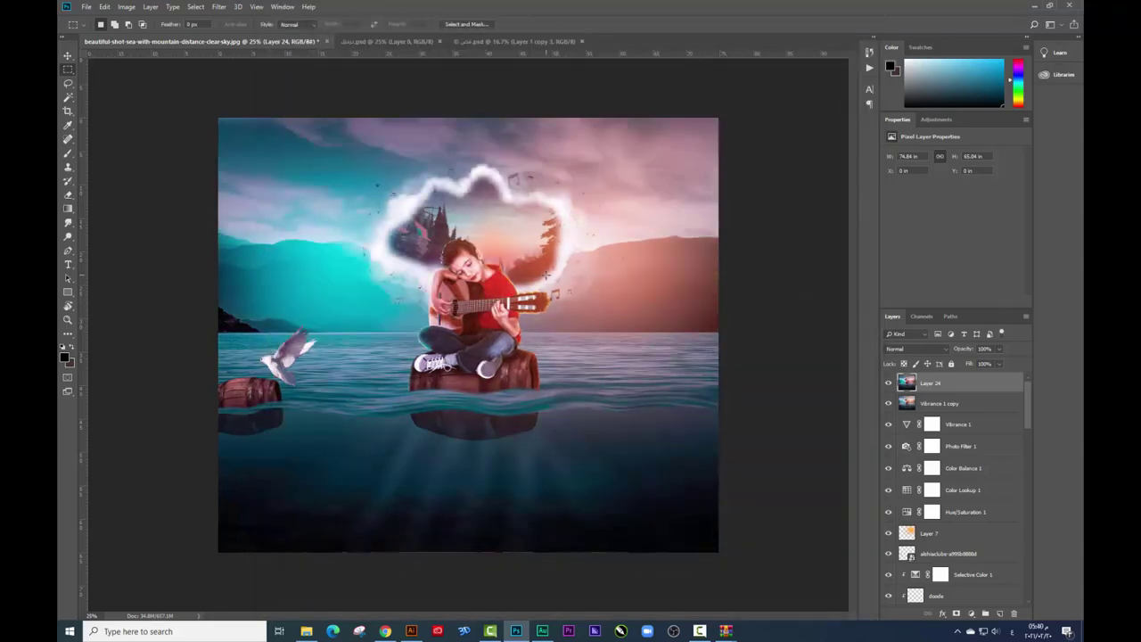
pyautogui.click(888, 383)
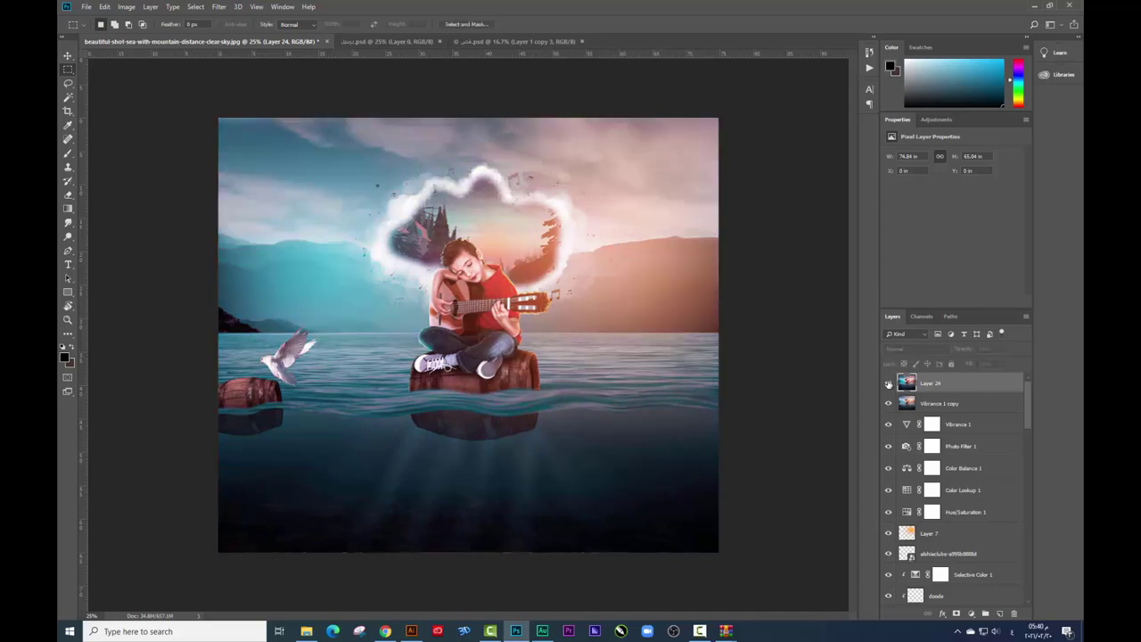
pyautogui.click(887, 383)
pyautogui.click(888, 383)
pyautogui.click(887, 383)
pyautogui.press('Tab')
pyautogui.scroll(1, 858, 286)
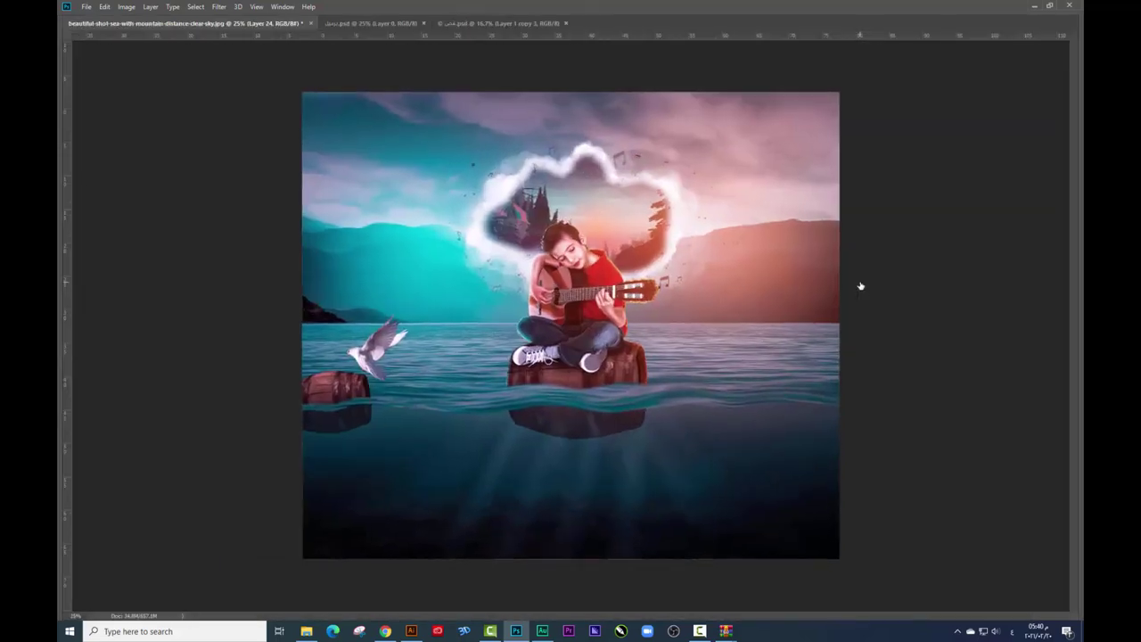
pyautogui.scroll(1, 801, 269)
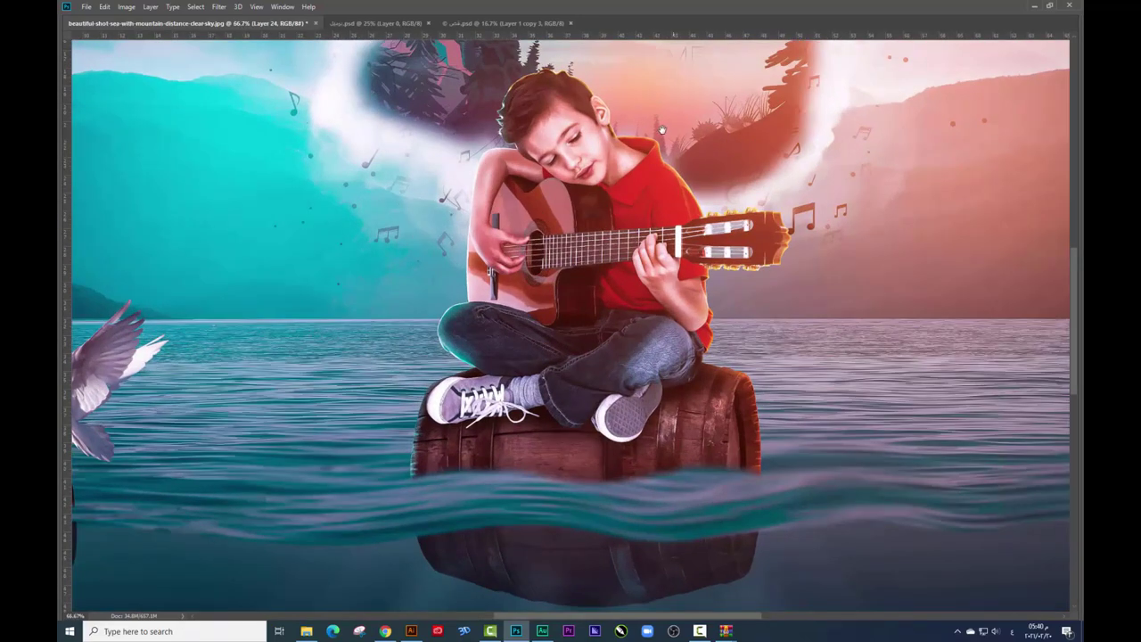
pyautogui.scroll(1, 650, 203)
pyautogui.scroll(-2, 650, 204)
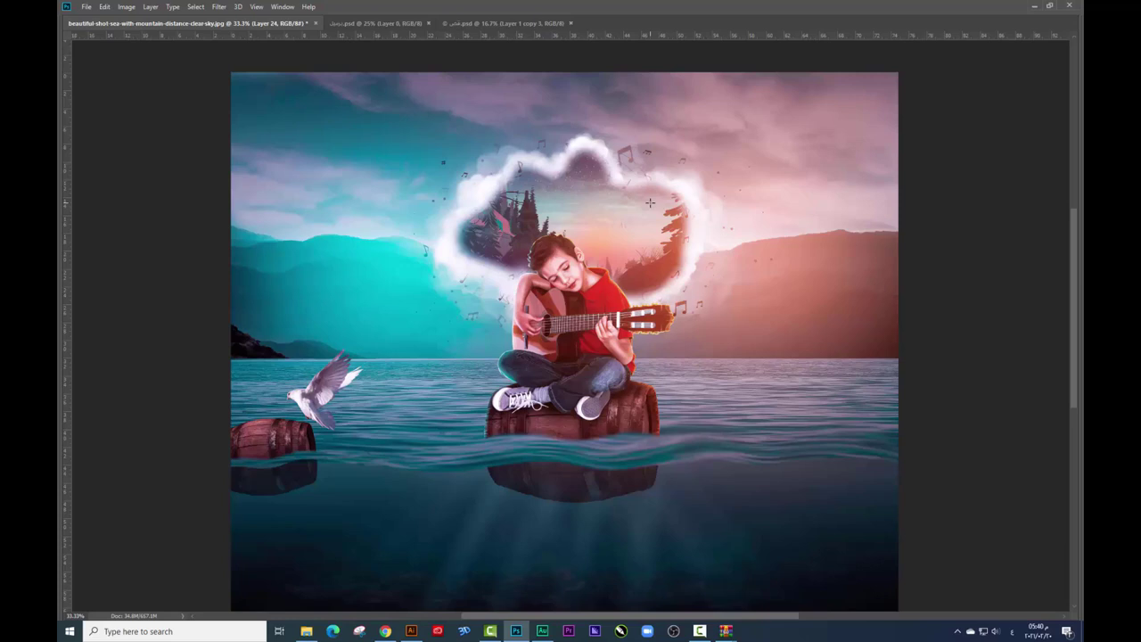
pyautogui.press('Tab')
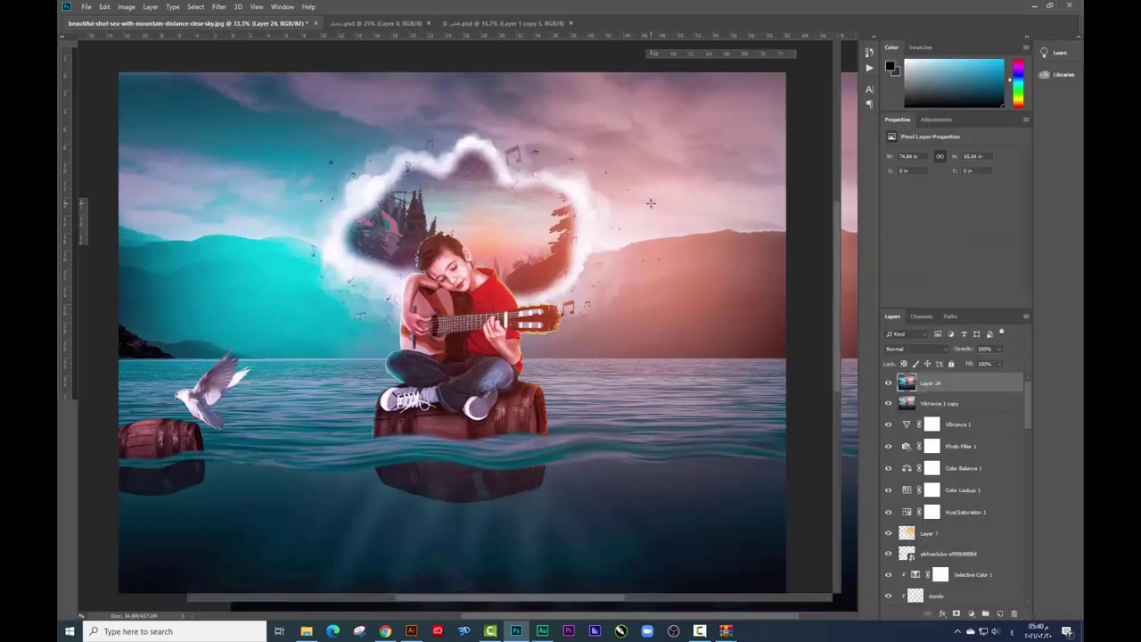